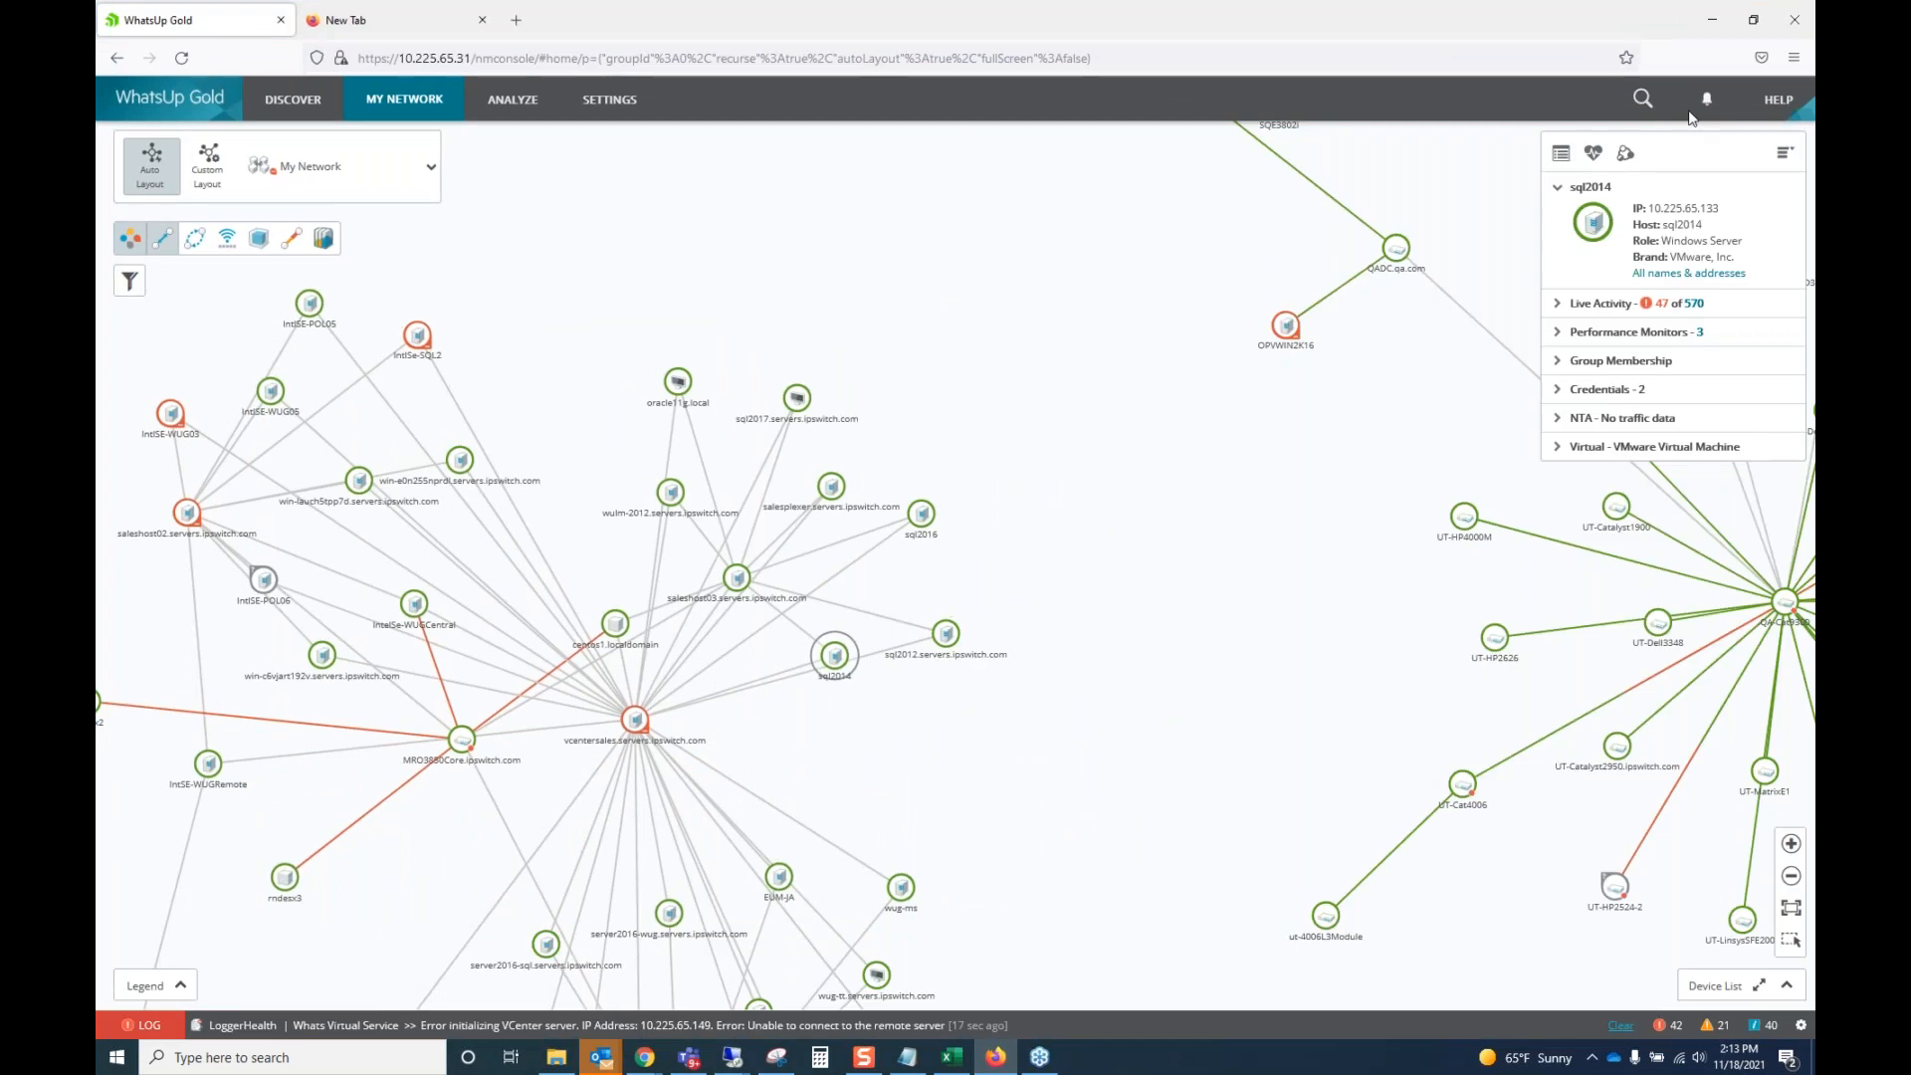
drag(1224, 585, 1395, 464)
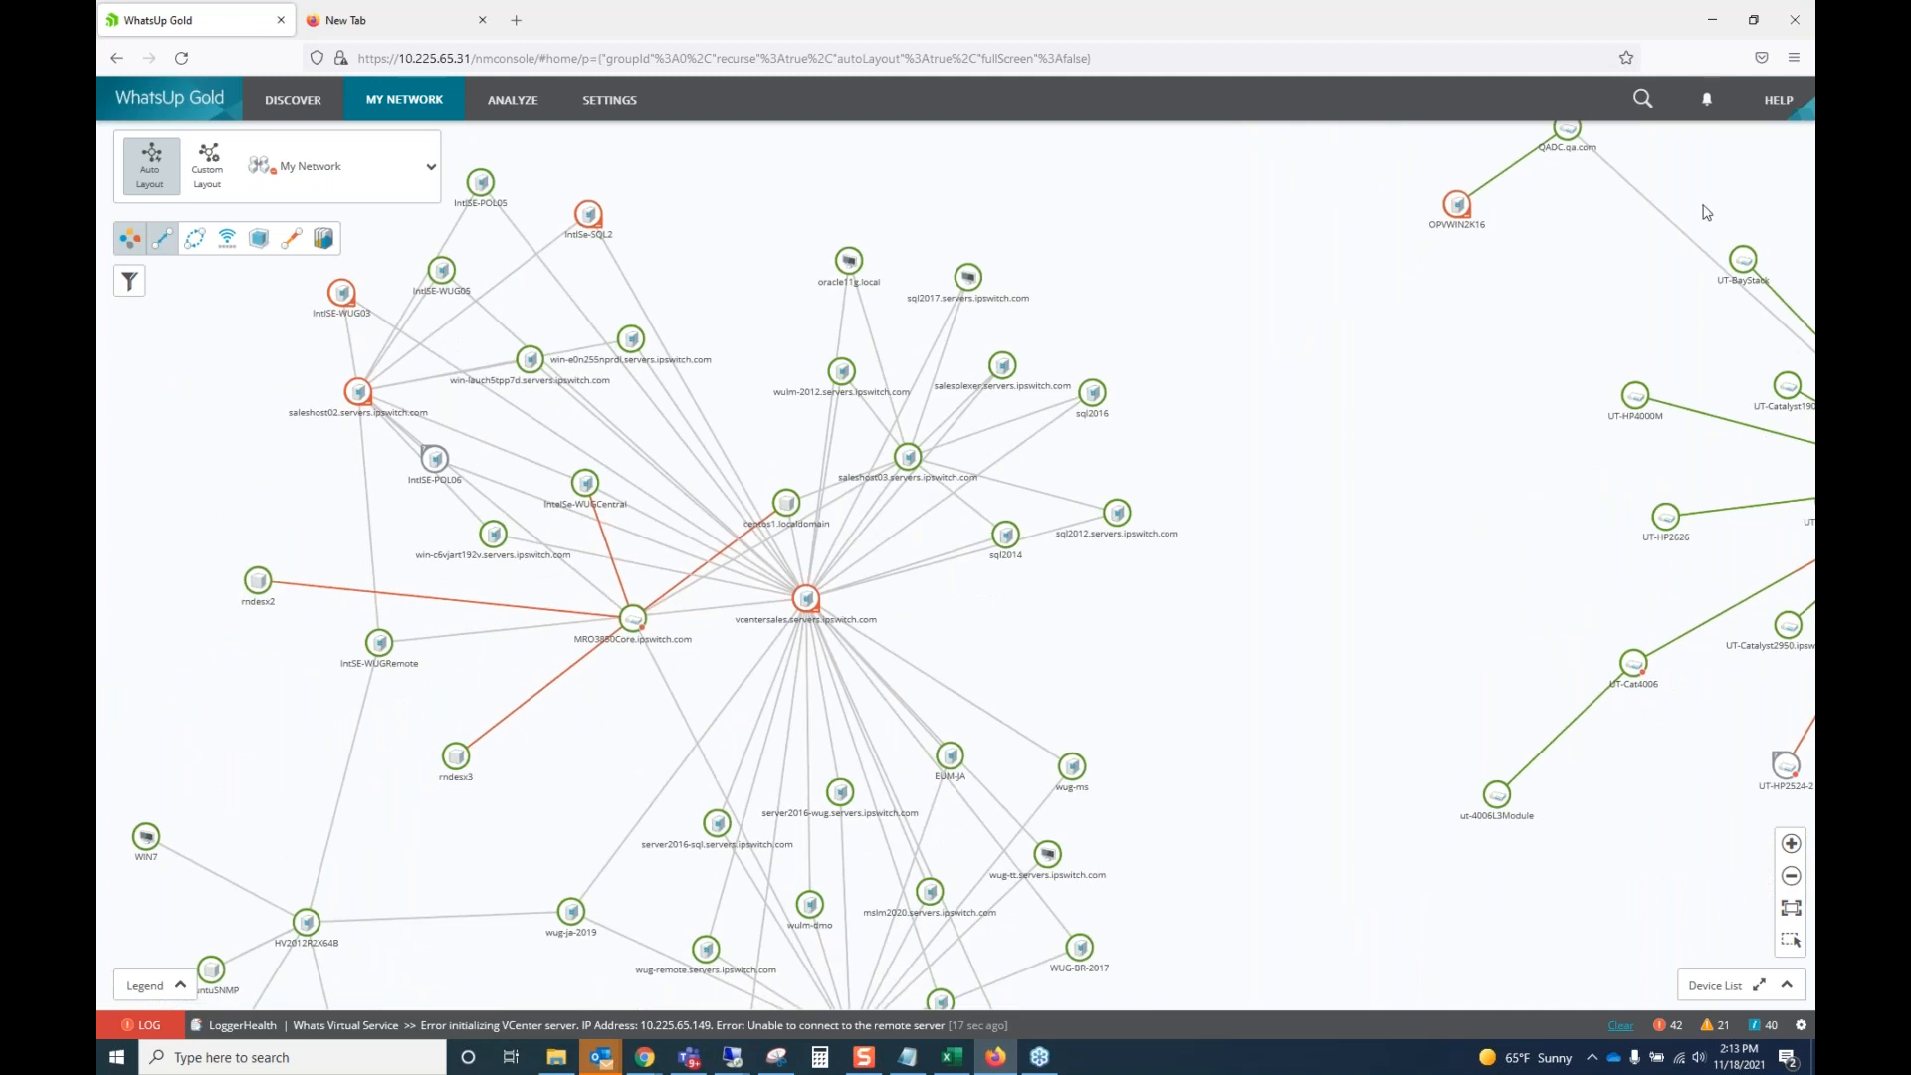
click(1748, 27)
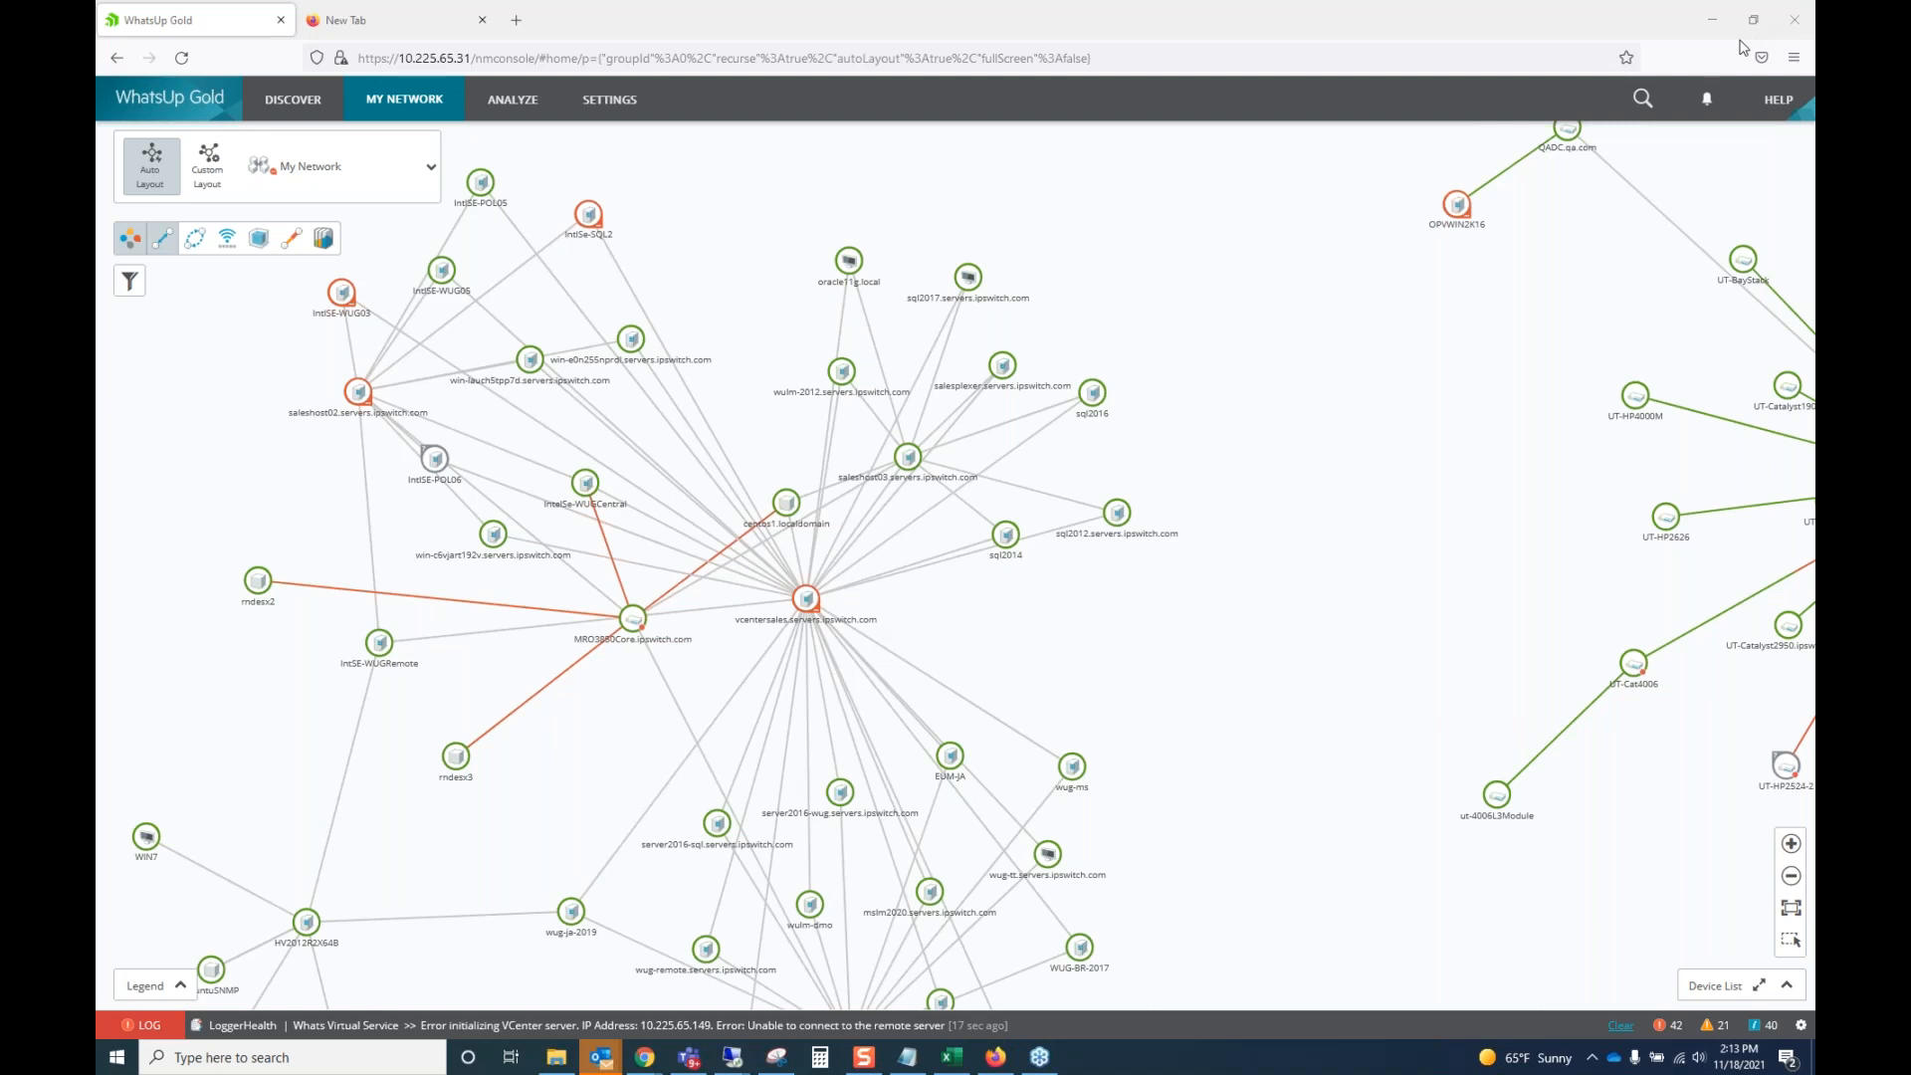
scroll(721, 477, down, 1)
drag(722, 478, 595, 583)
Open the Monitors library from the settings.
click(609, 99)
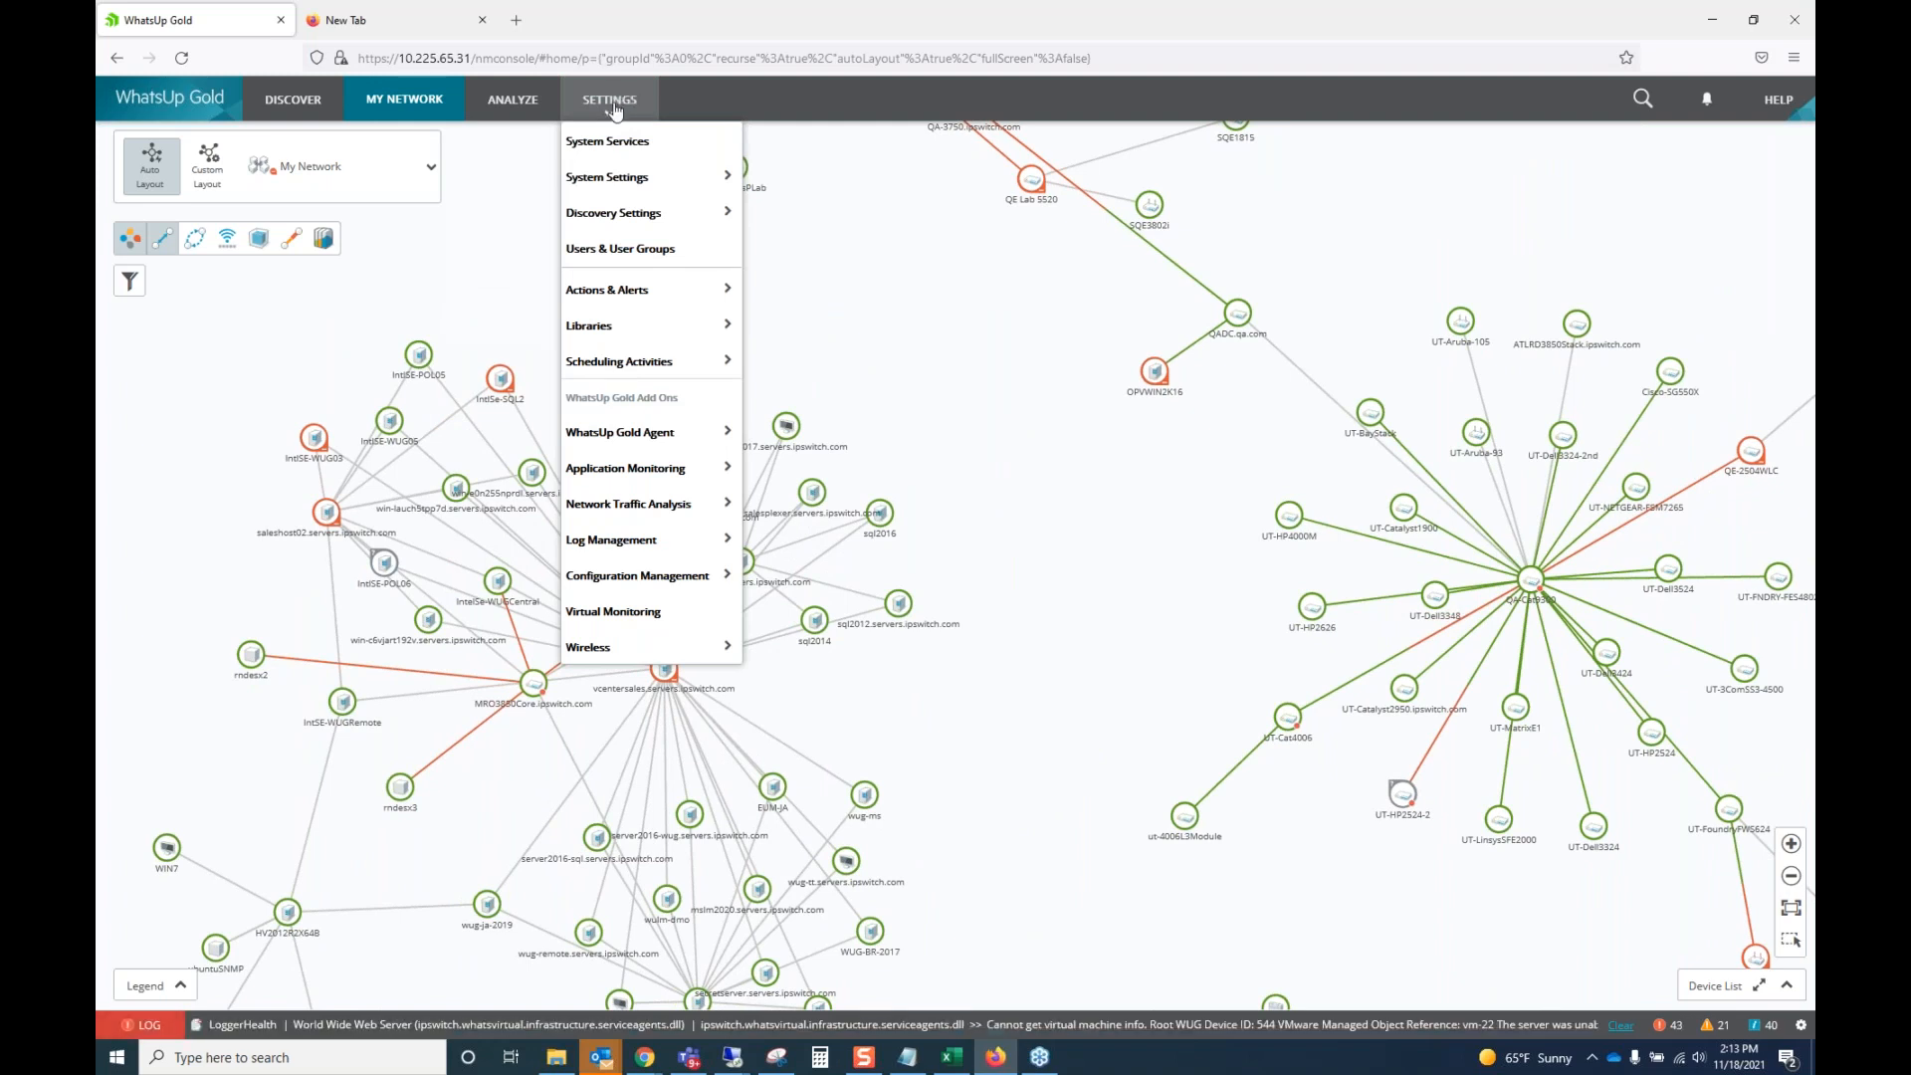
mouse_move(614, 293)
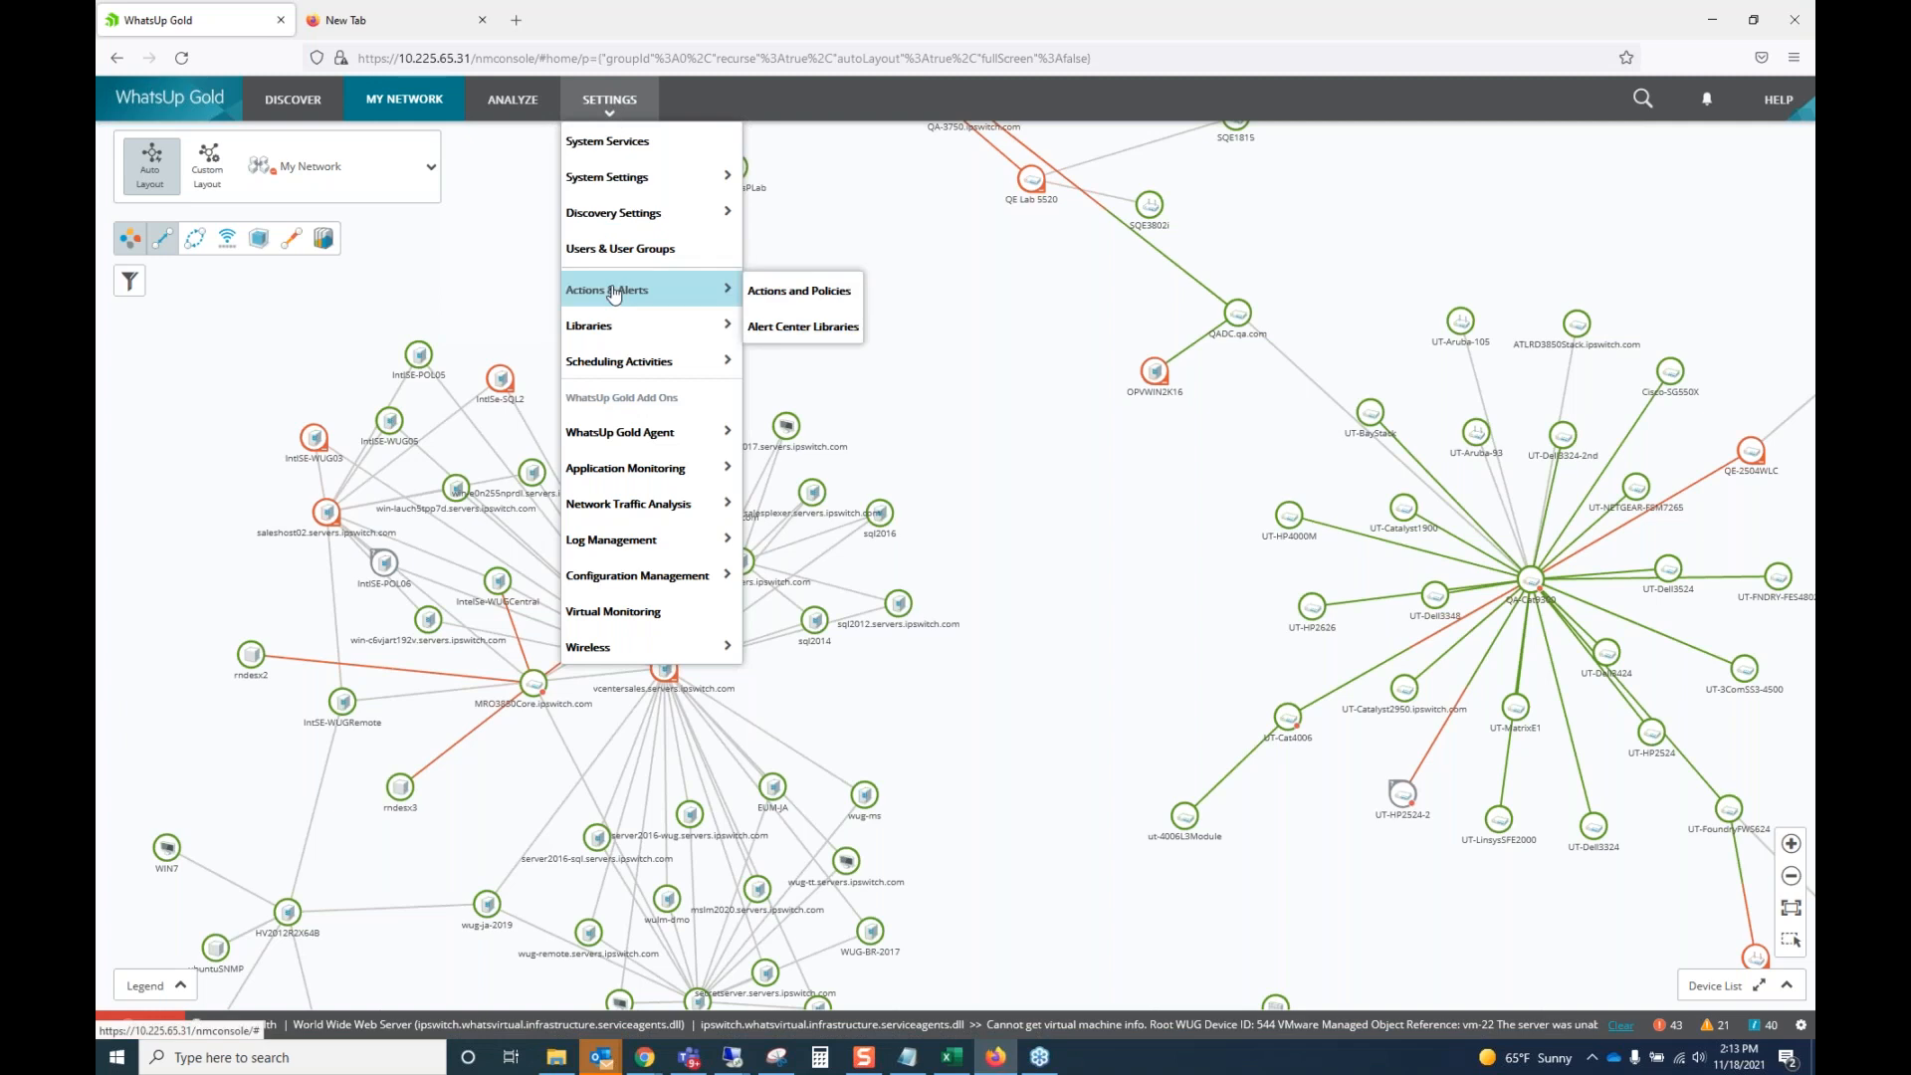
mouse_move(629, 326)
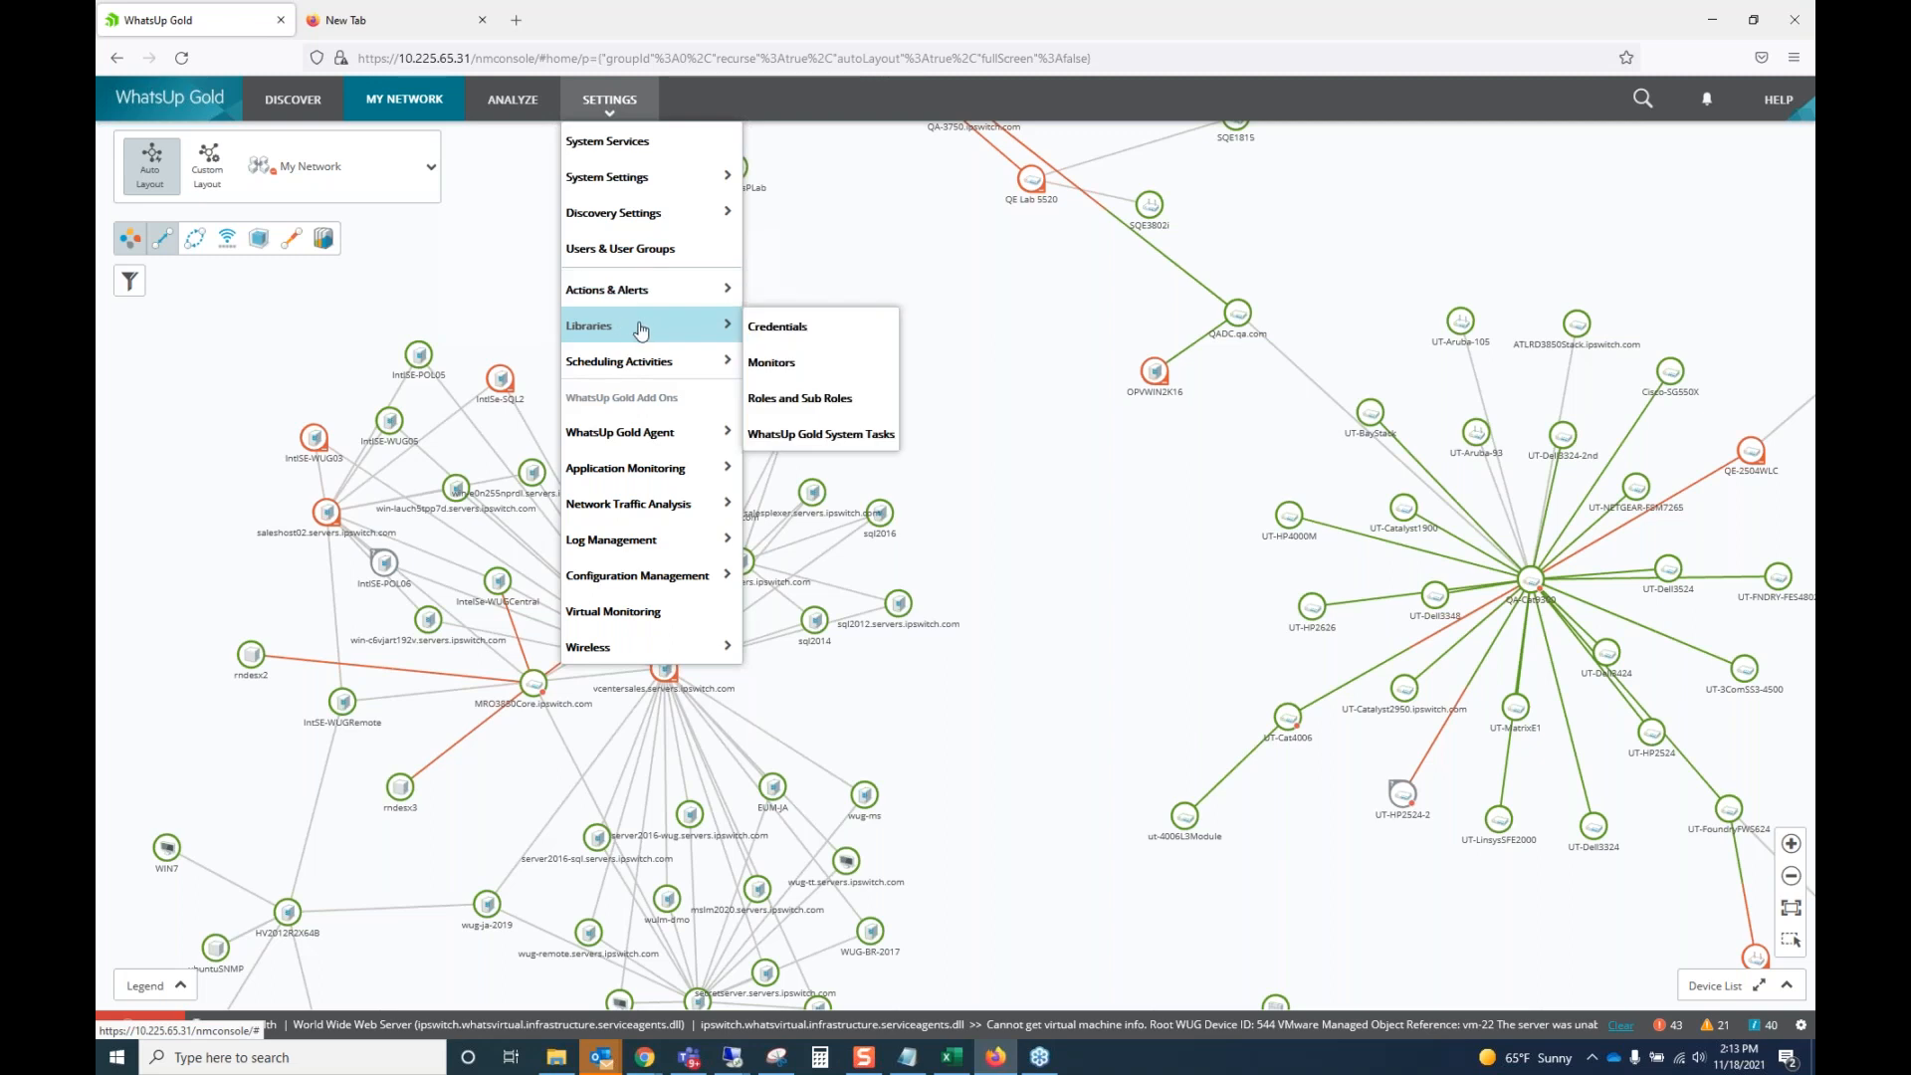
click(775, 374)
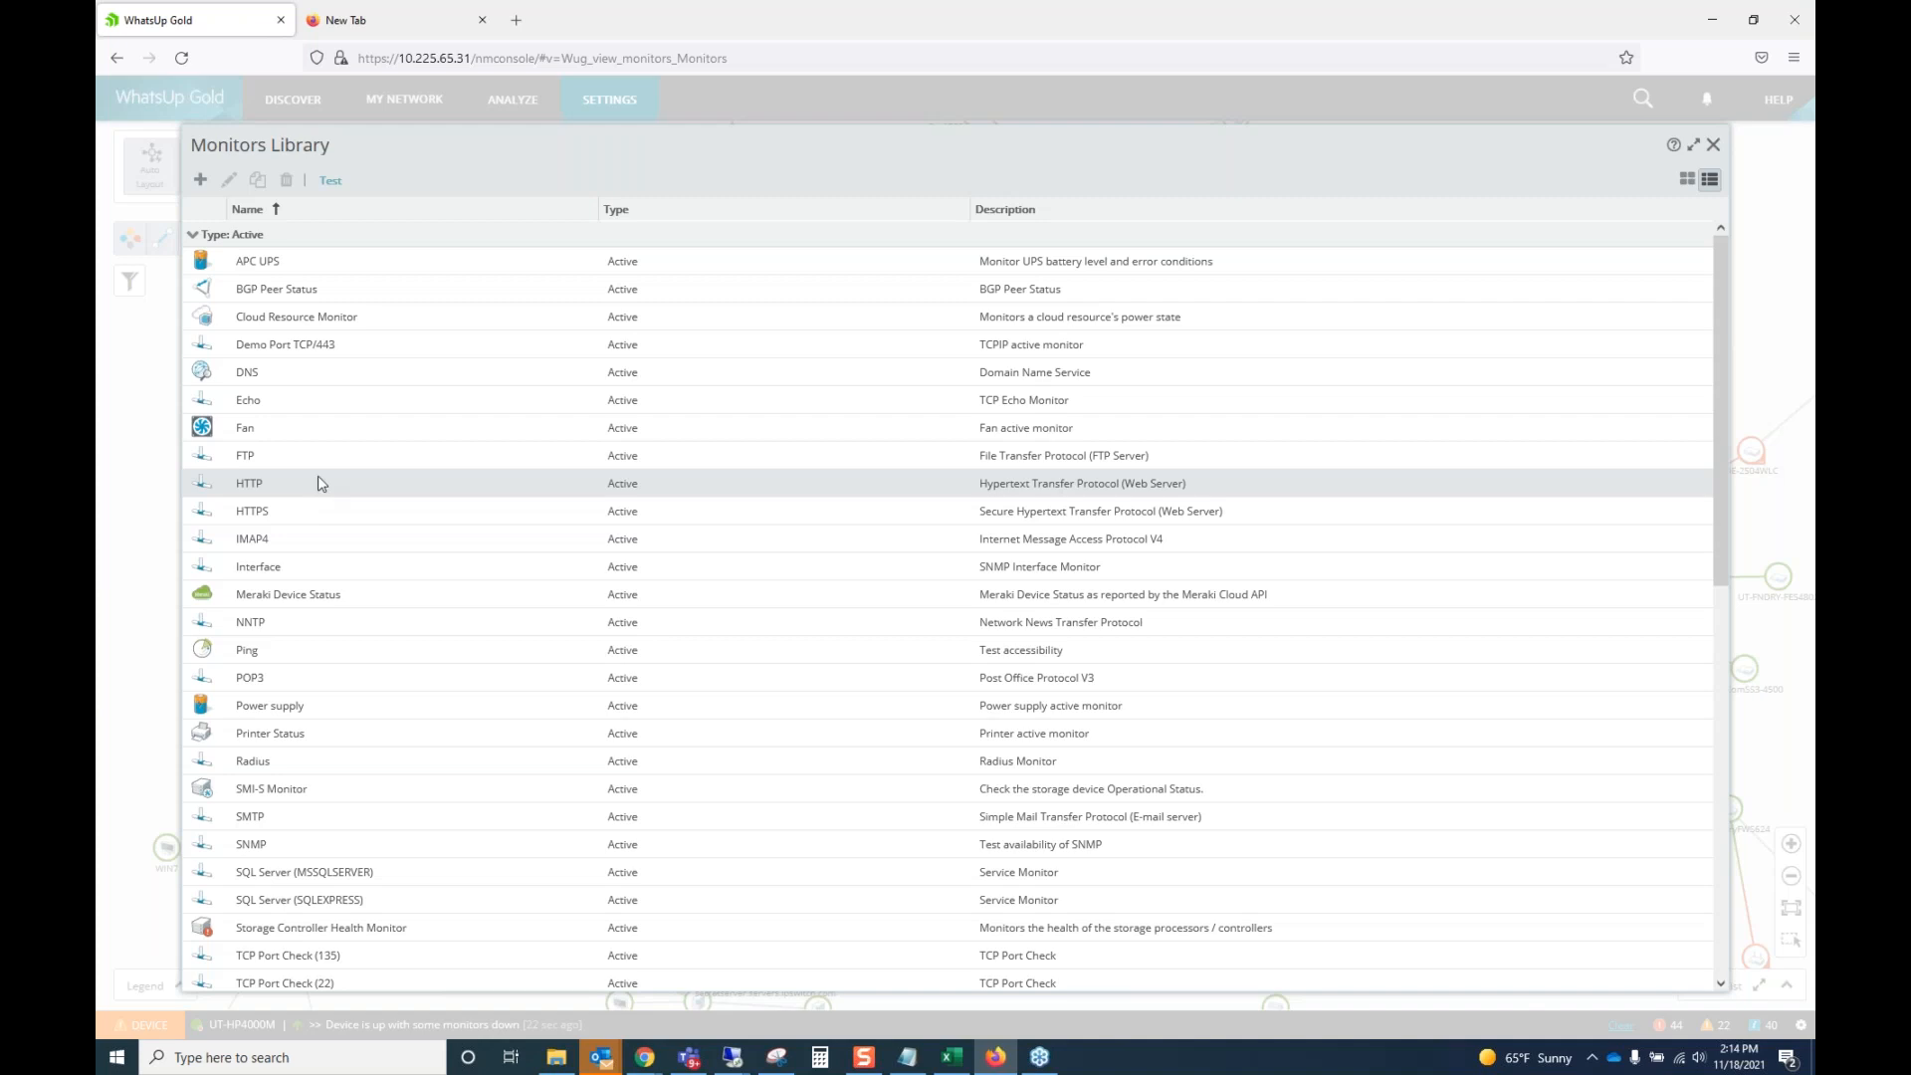
Review the performance monitor types offered for a new monitor, and close the library without adding one.
click(201, 184)
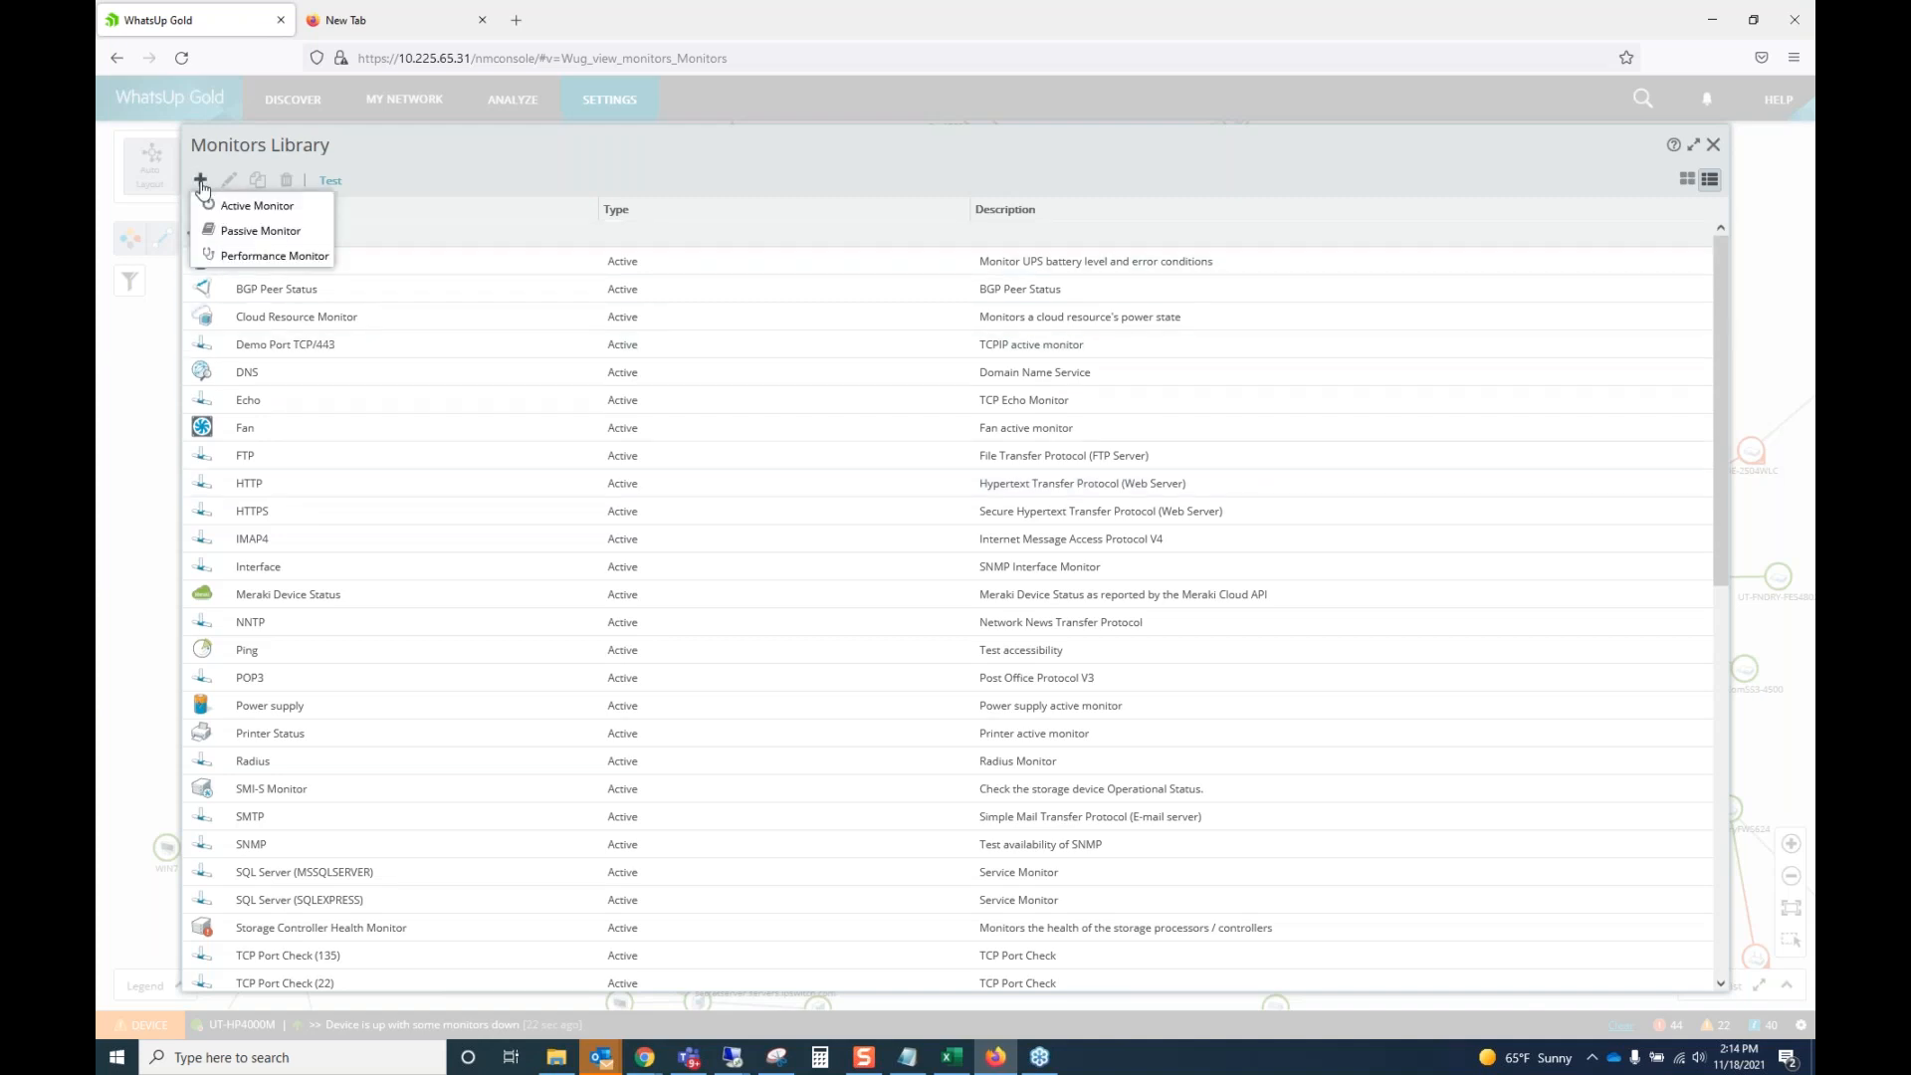
click(277, 261)
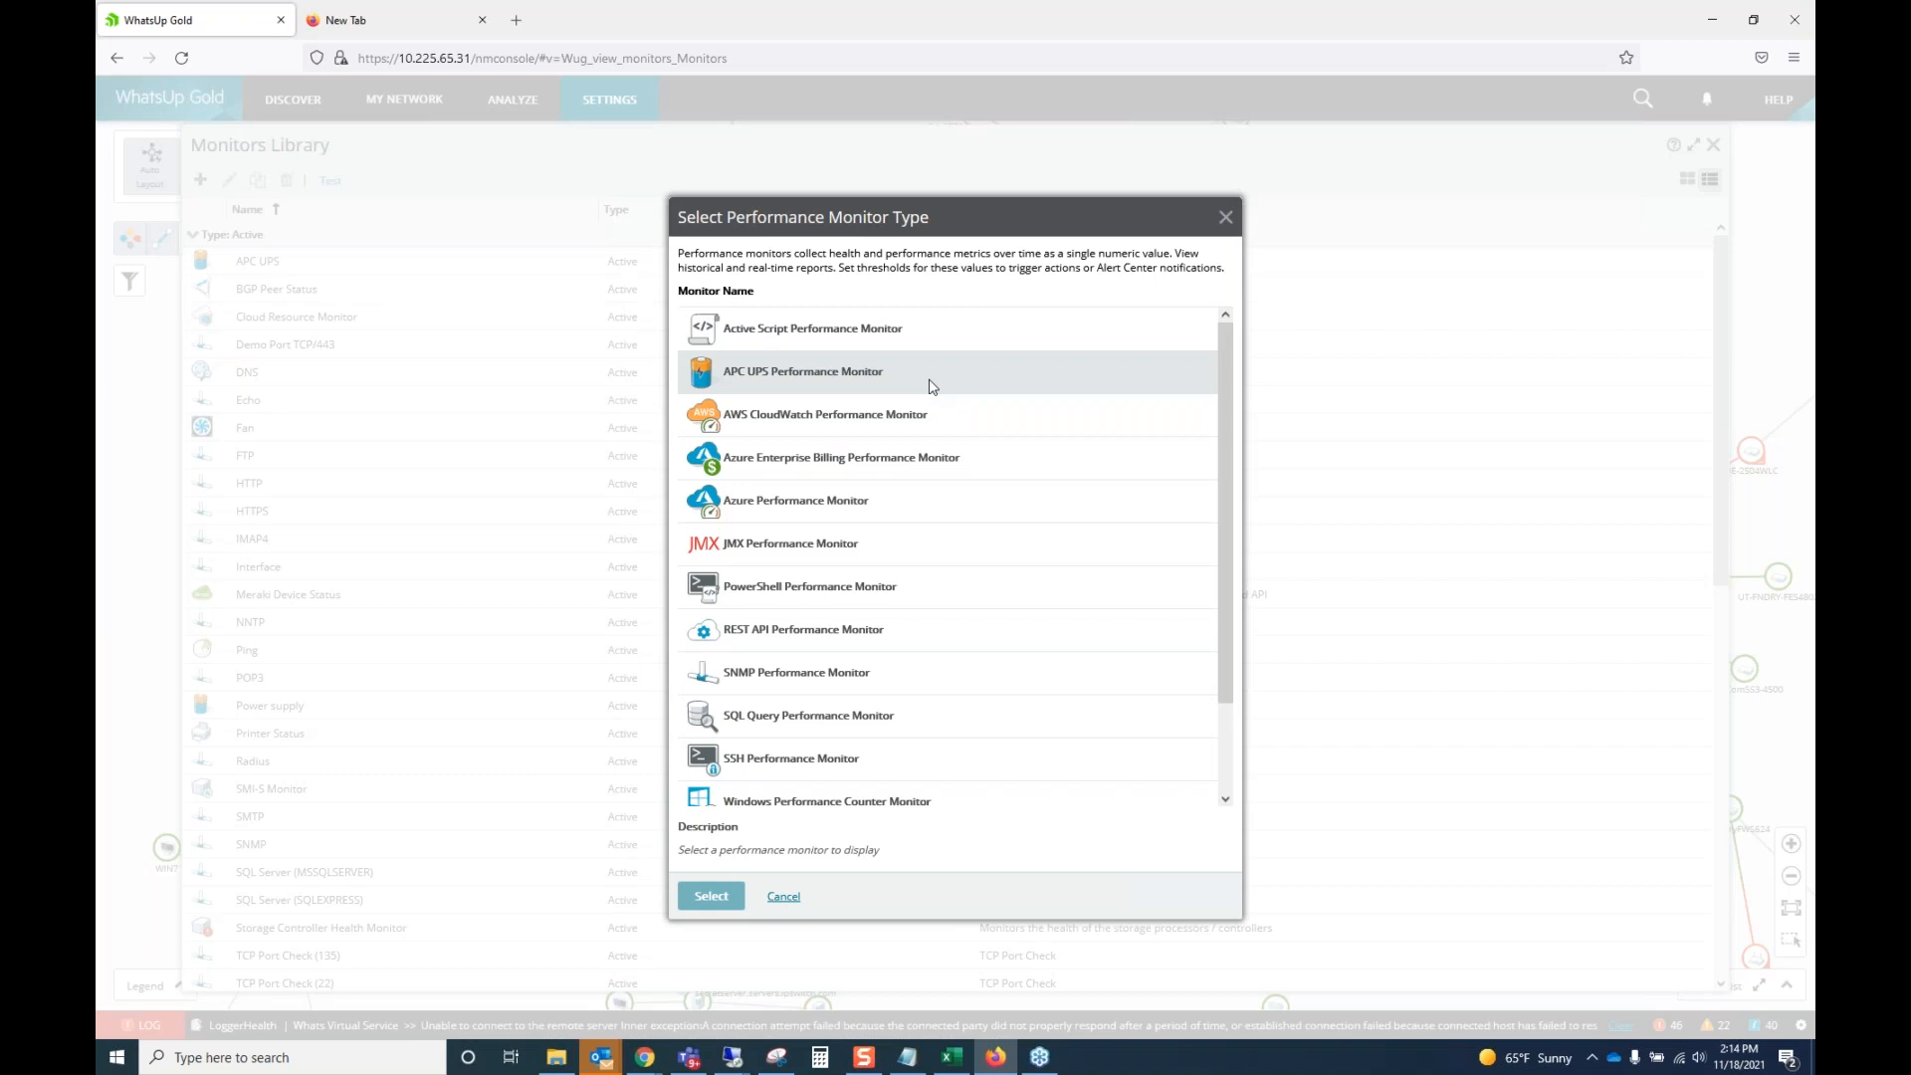
click(783, 895)
click(1713, 147)
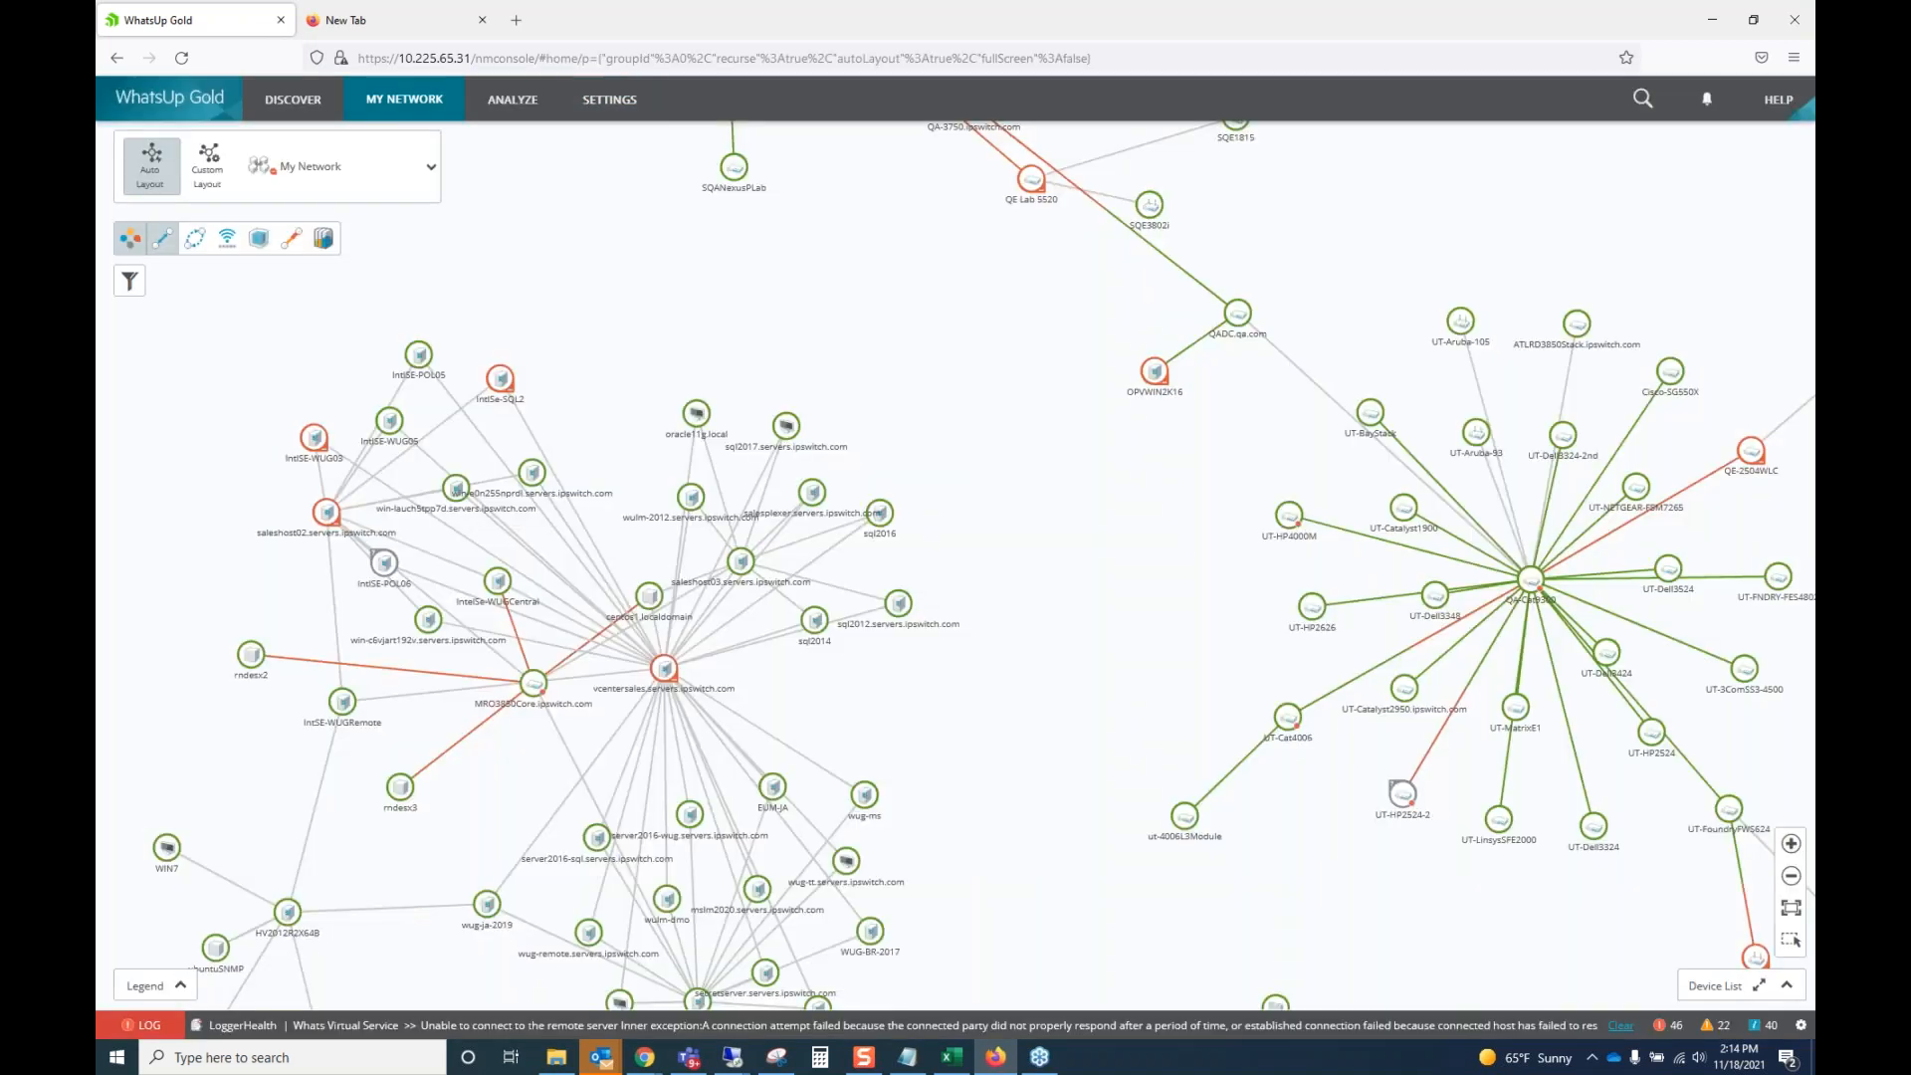
Select the sql2016 server on the network map and expand its performance monitors in the device details.
click(740, 561)
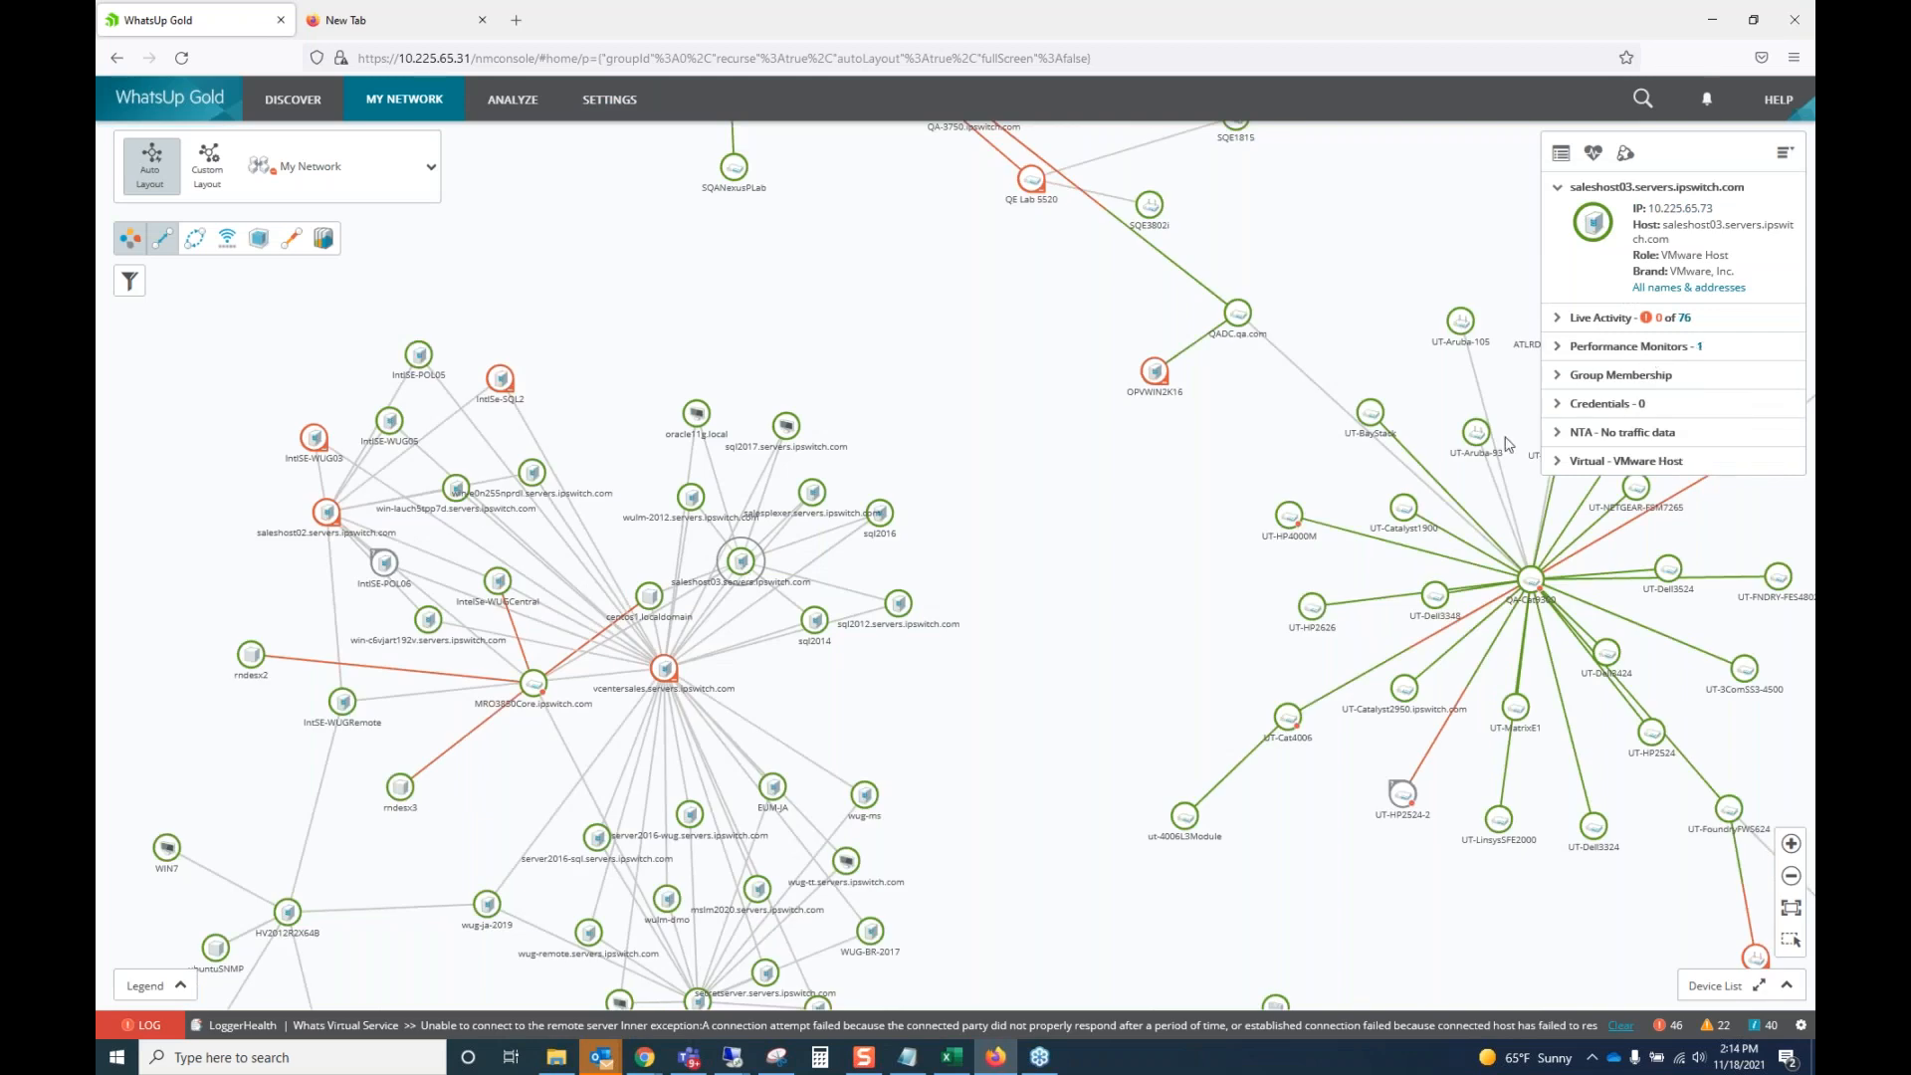
click(882, 517)
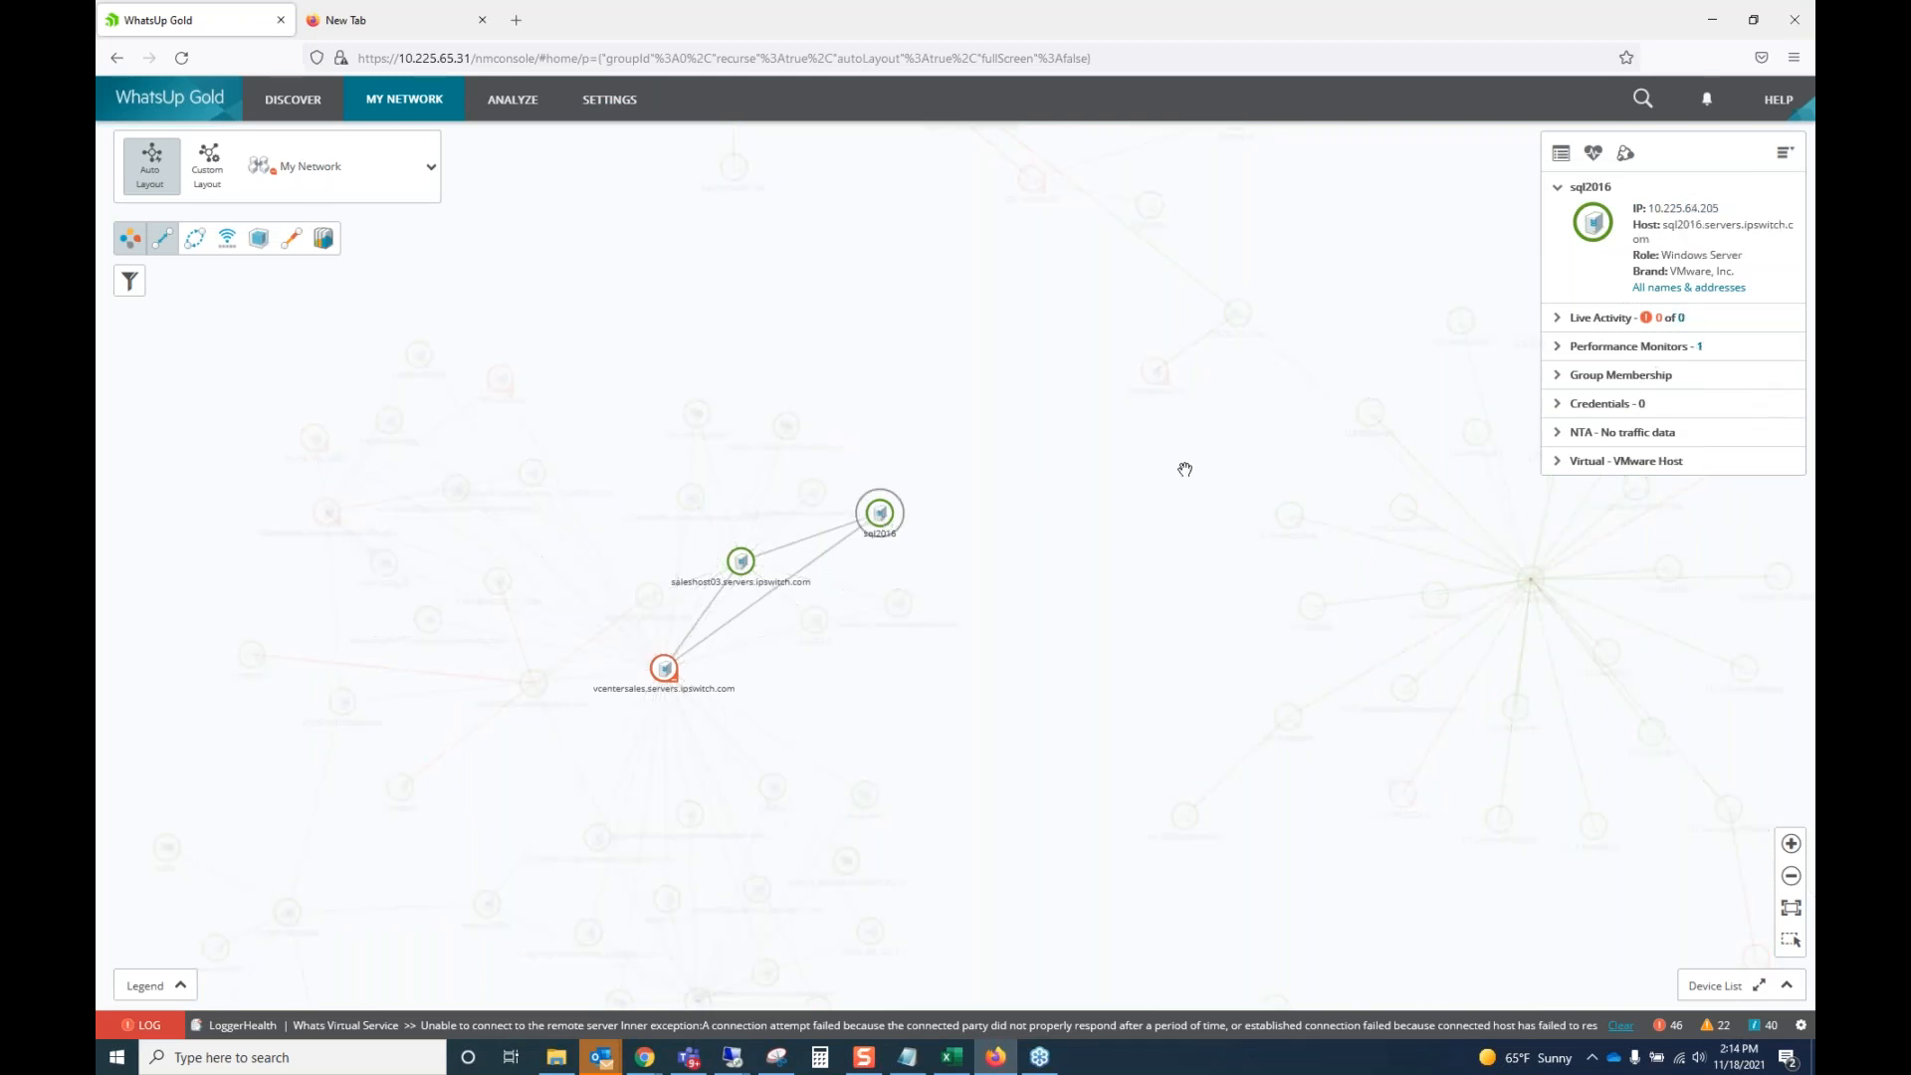
click(1558, 348)
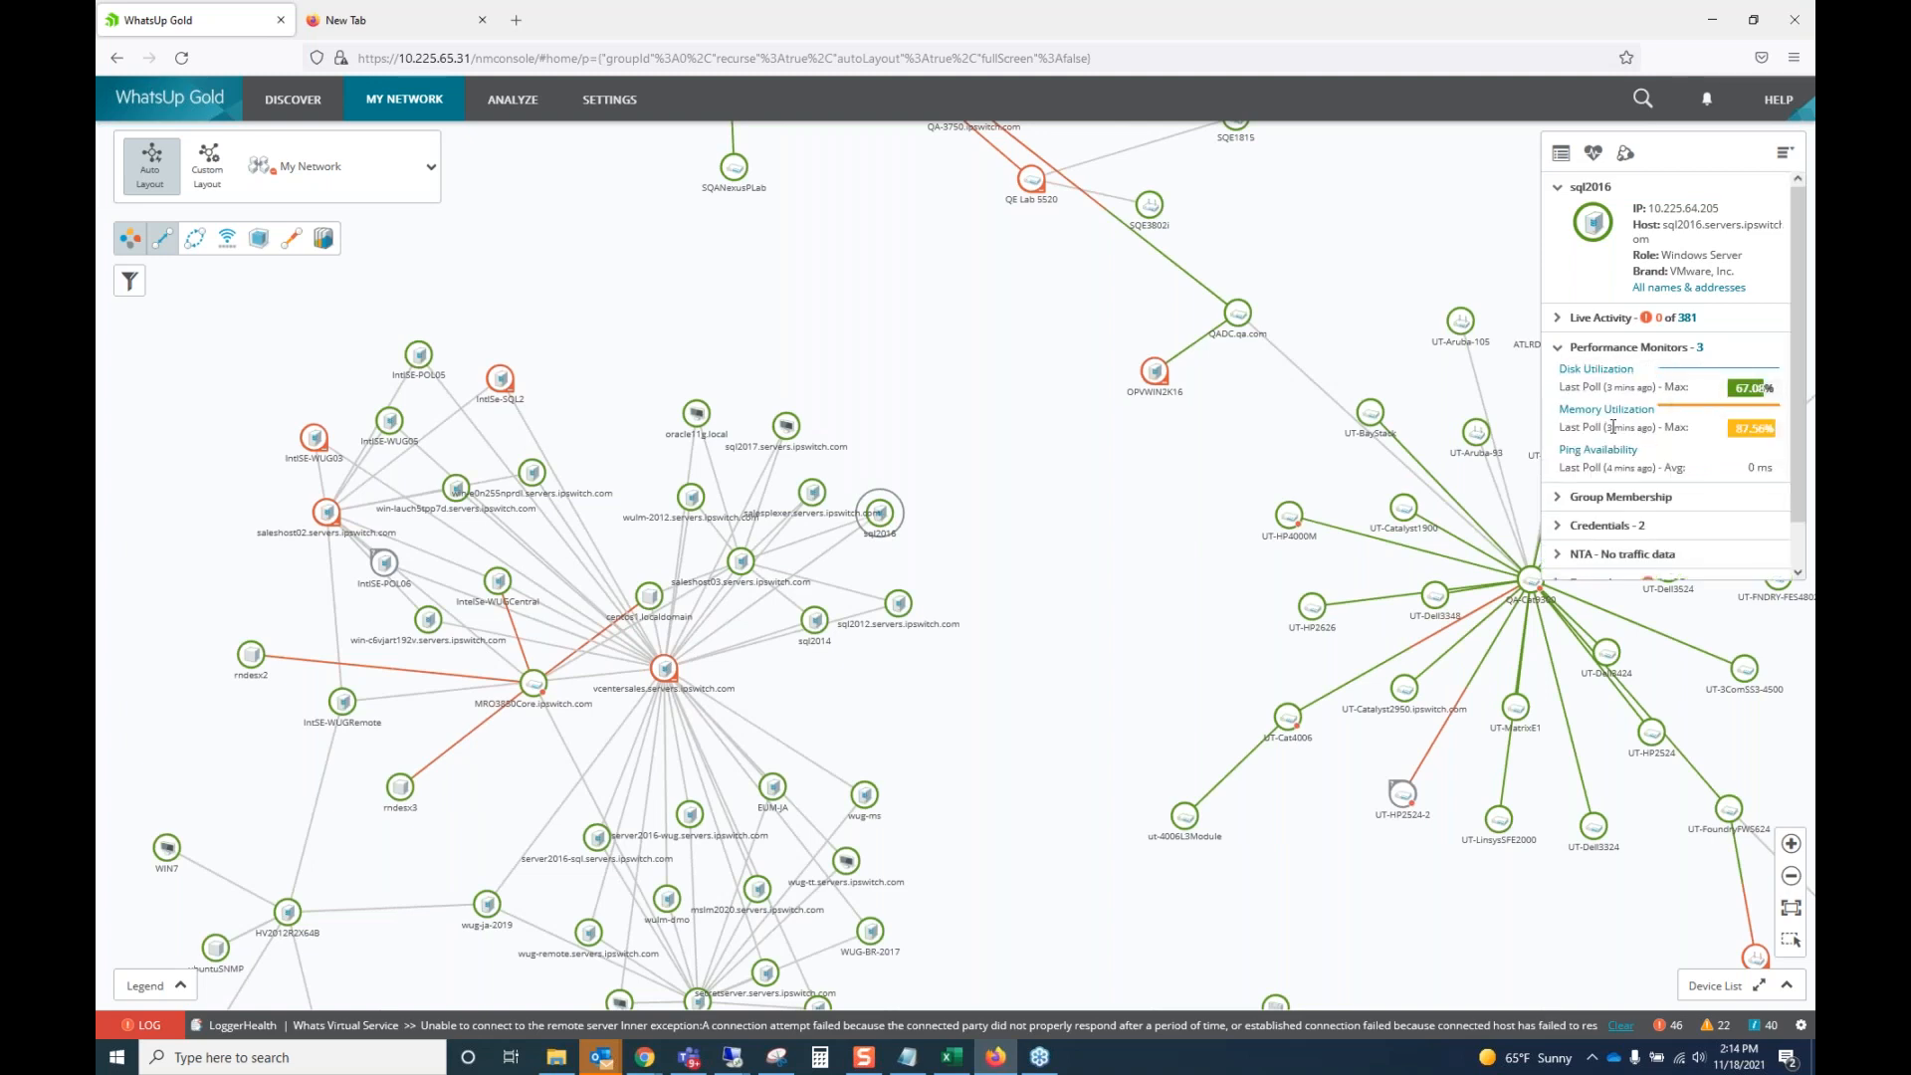
Select the QA-Cat9300 switch on the map, view its Interface Utilization report, and close the report.
drag(1542, 580, 1172, 684)
click(1172, 685)
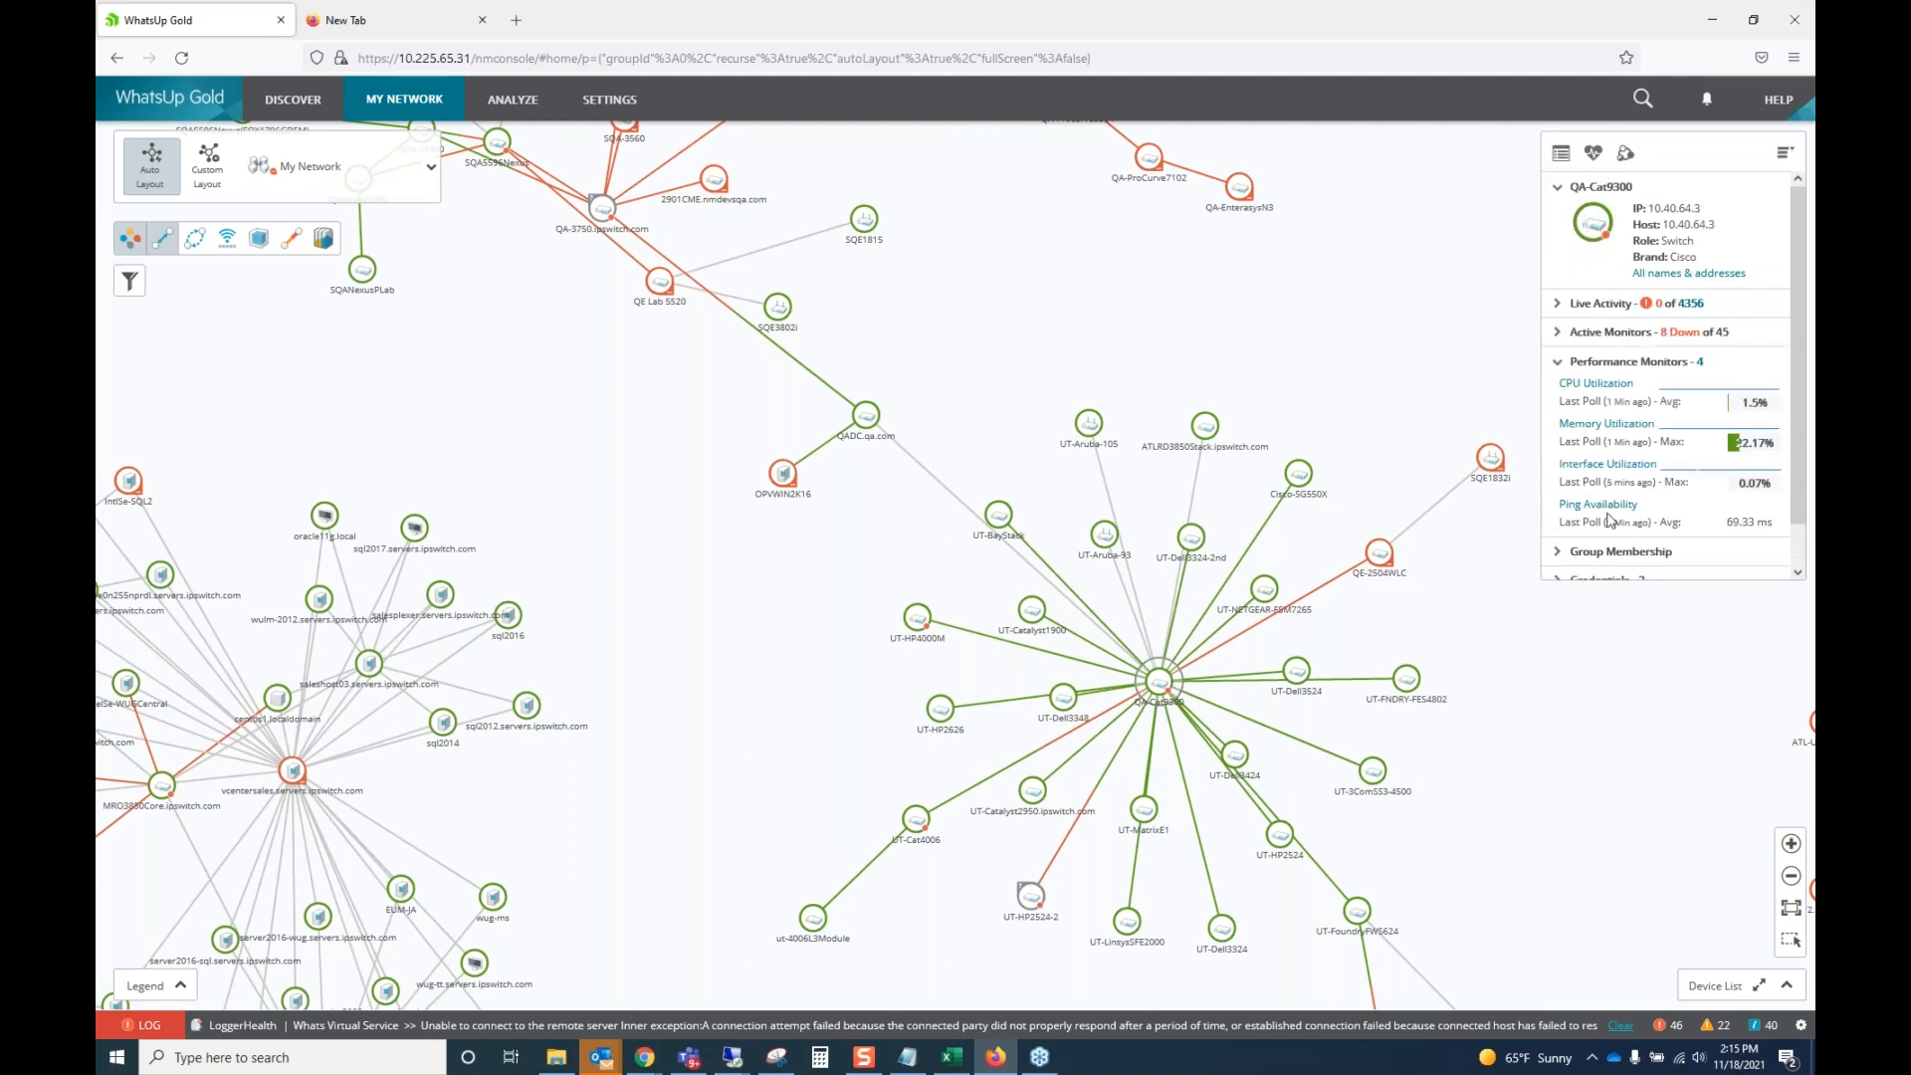
click(1597, 465)
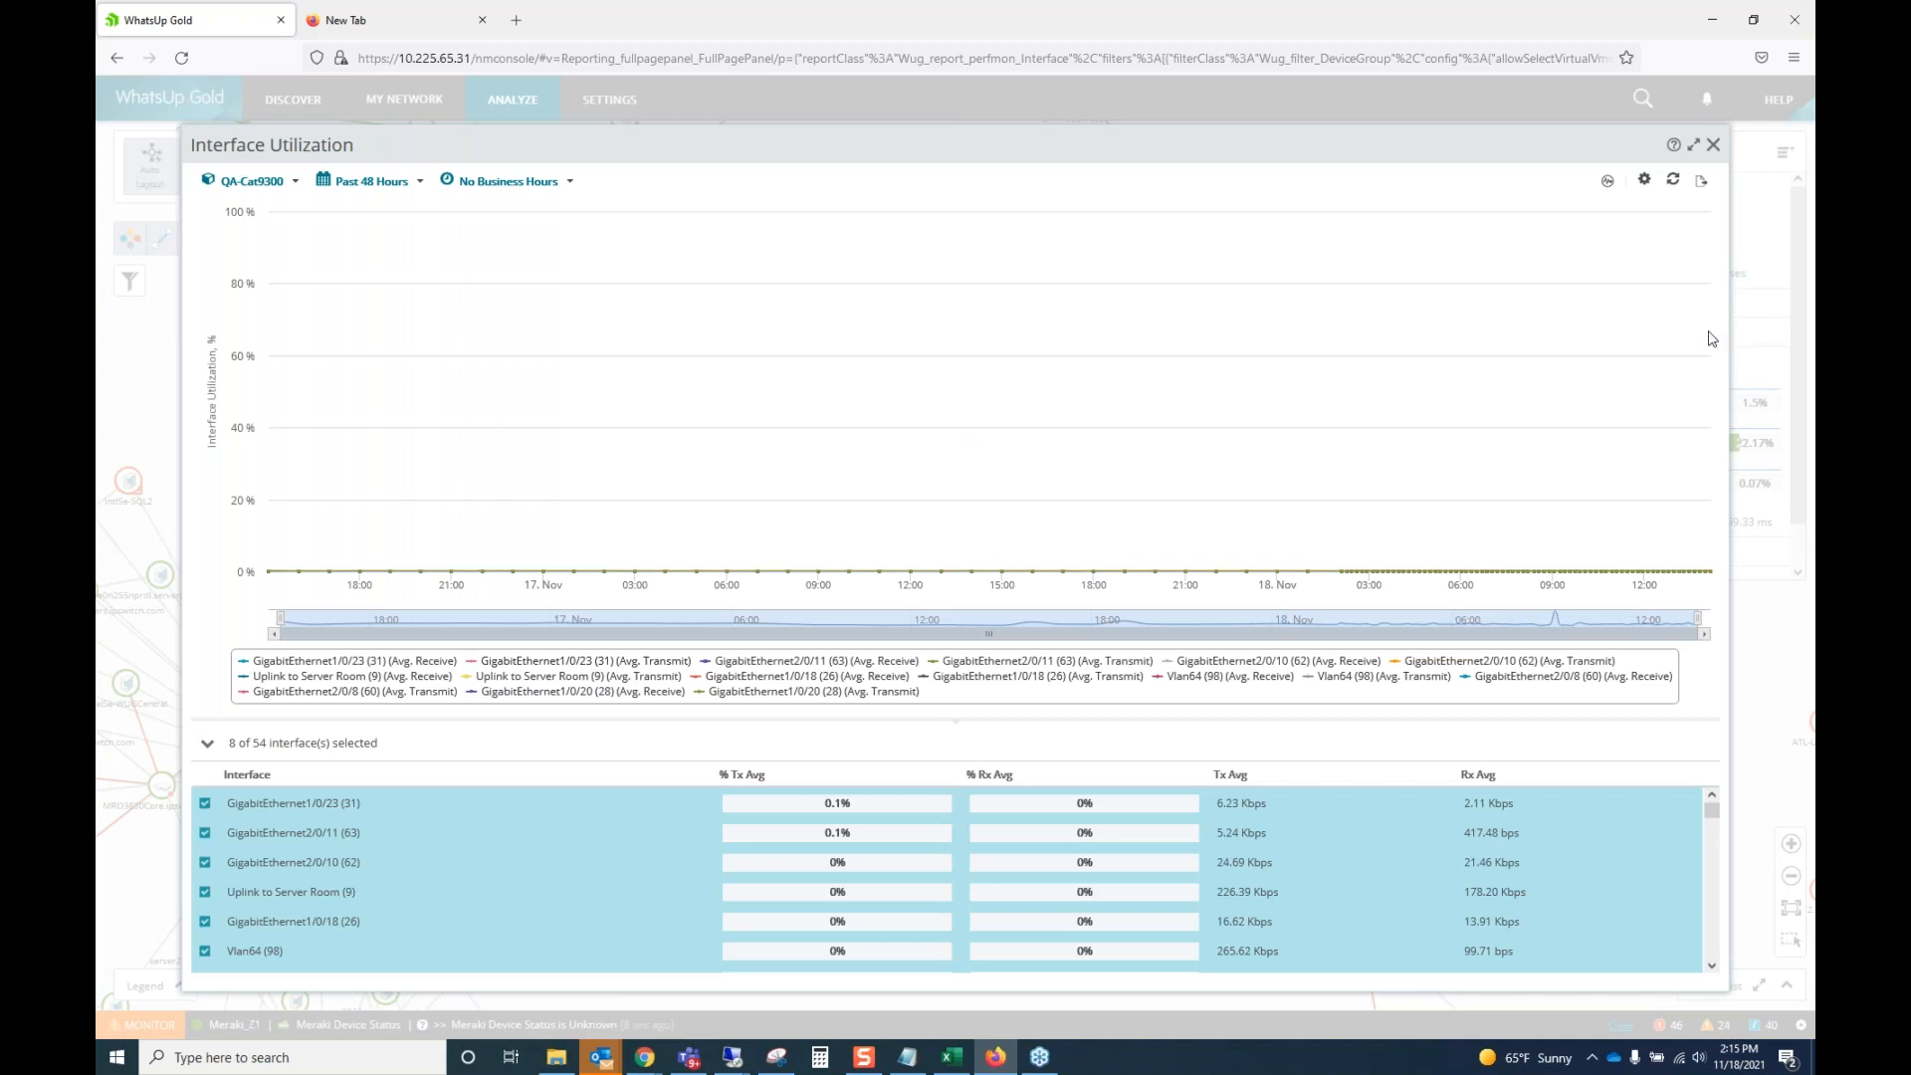
click(1713, 147)
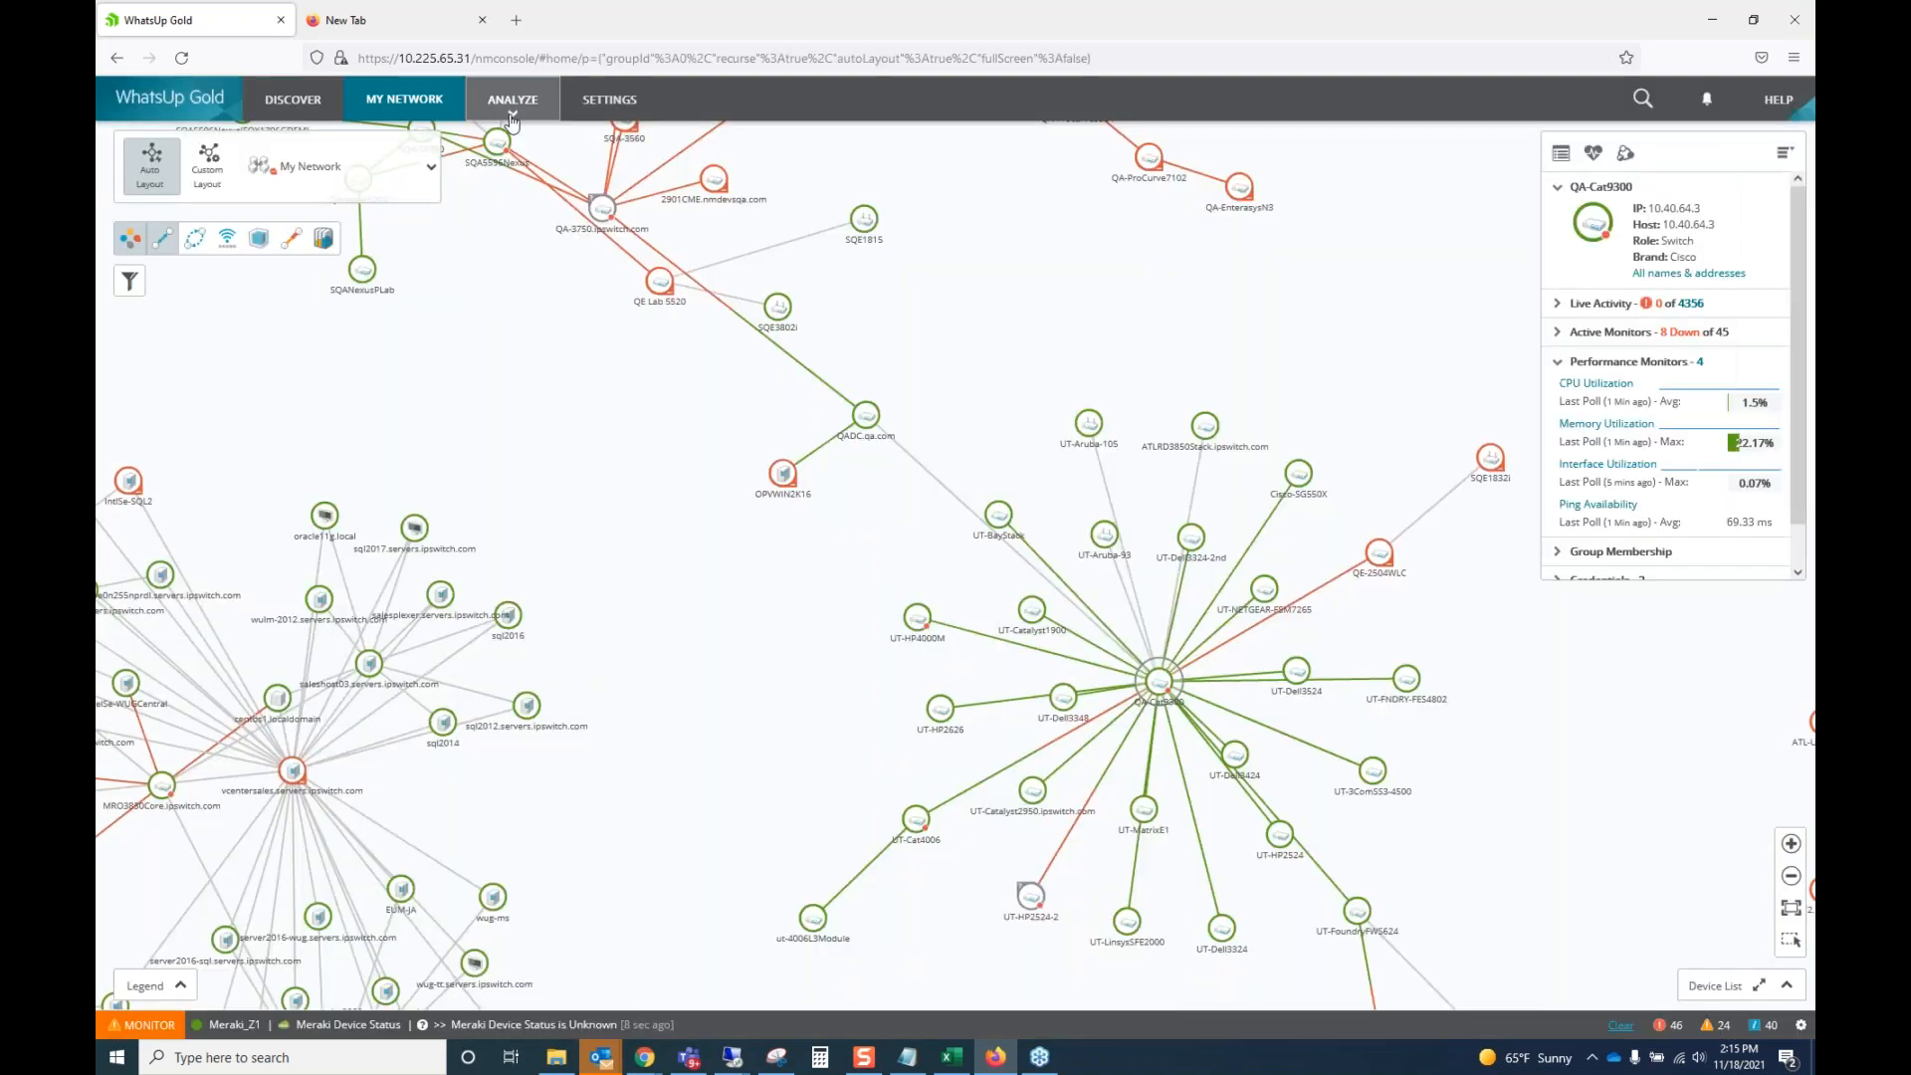
Open the Top 10 performance report and look through its utilization and ping sections.
click(513, 99)
mouse_move(505, 181)
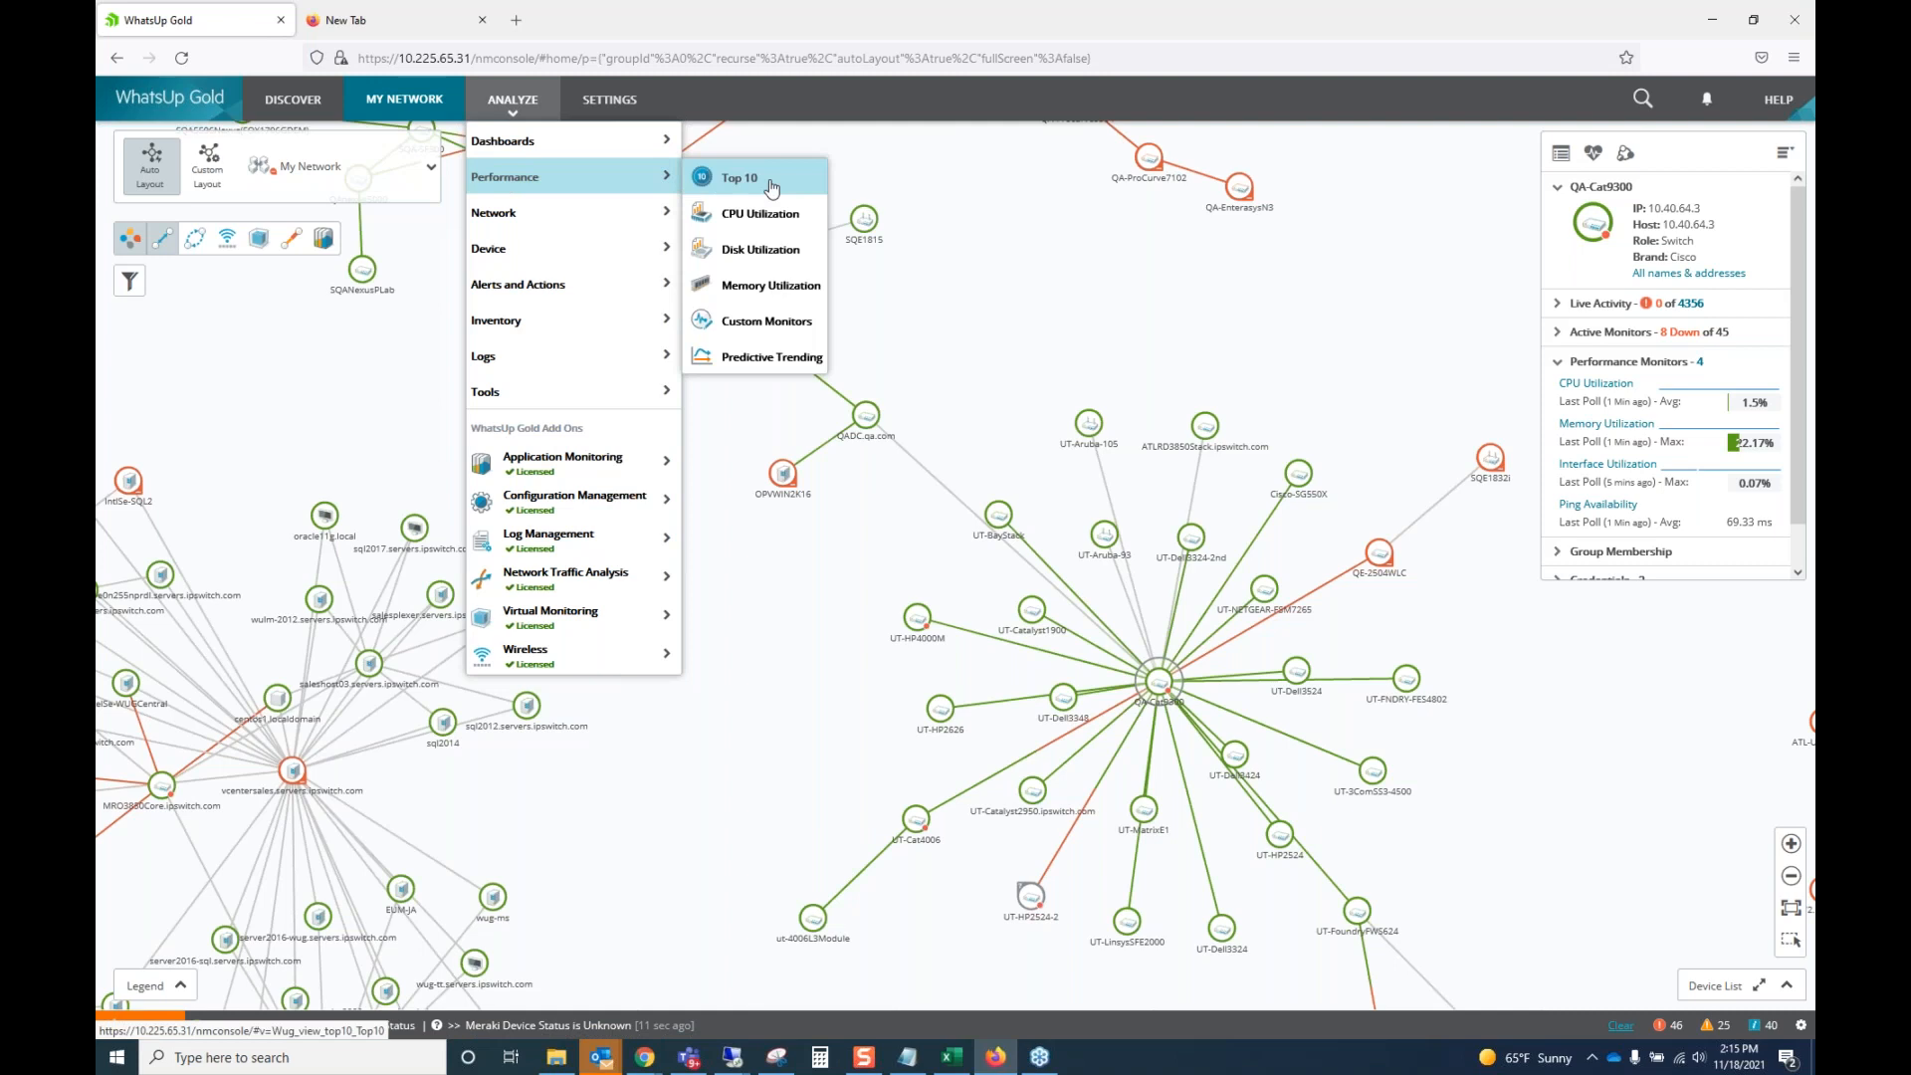
click(771, 185)
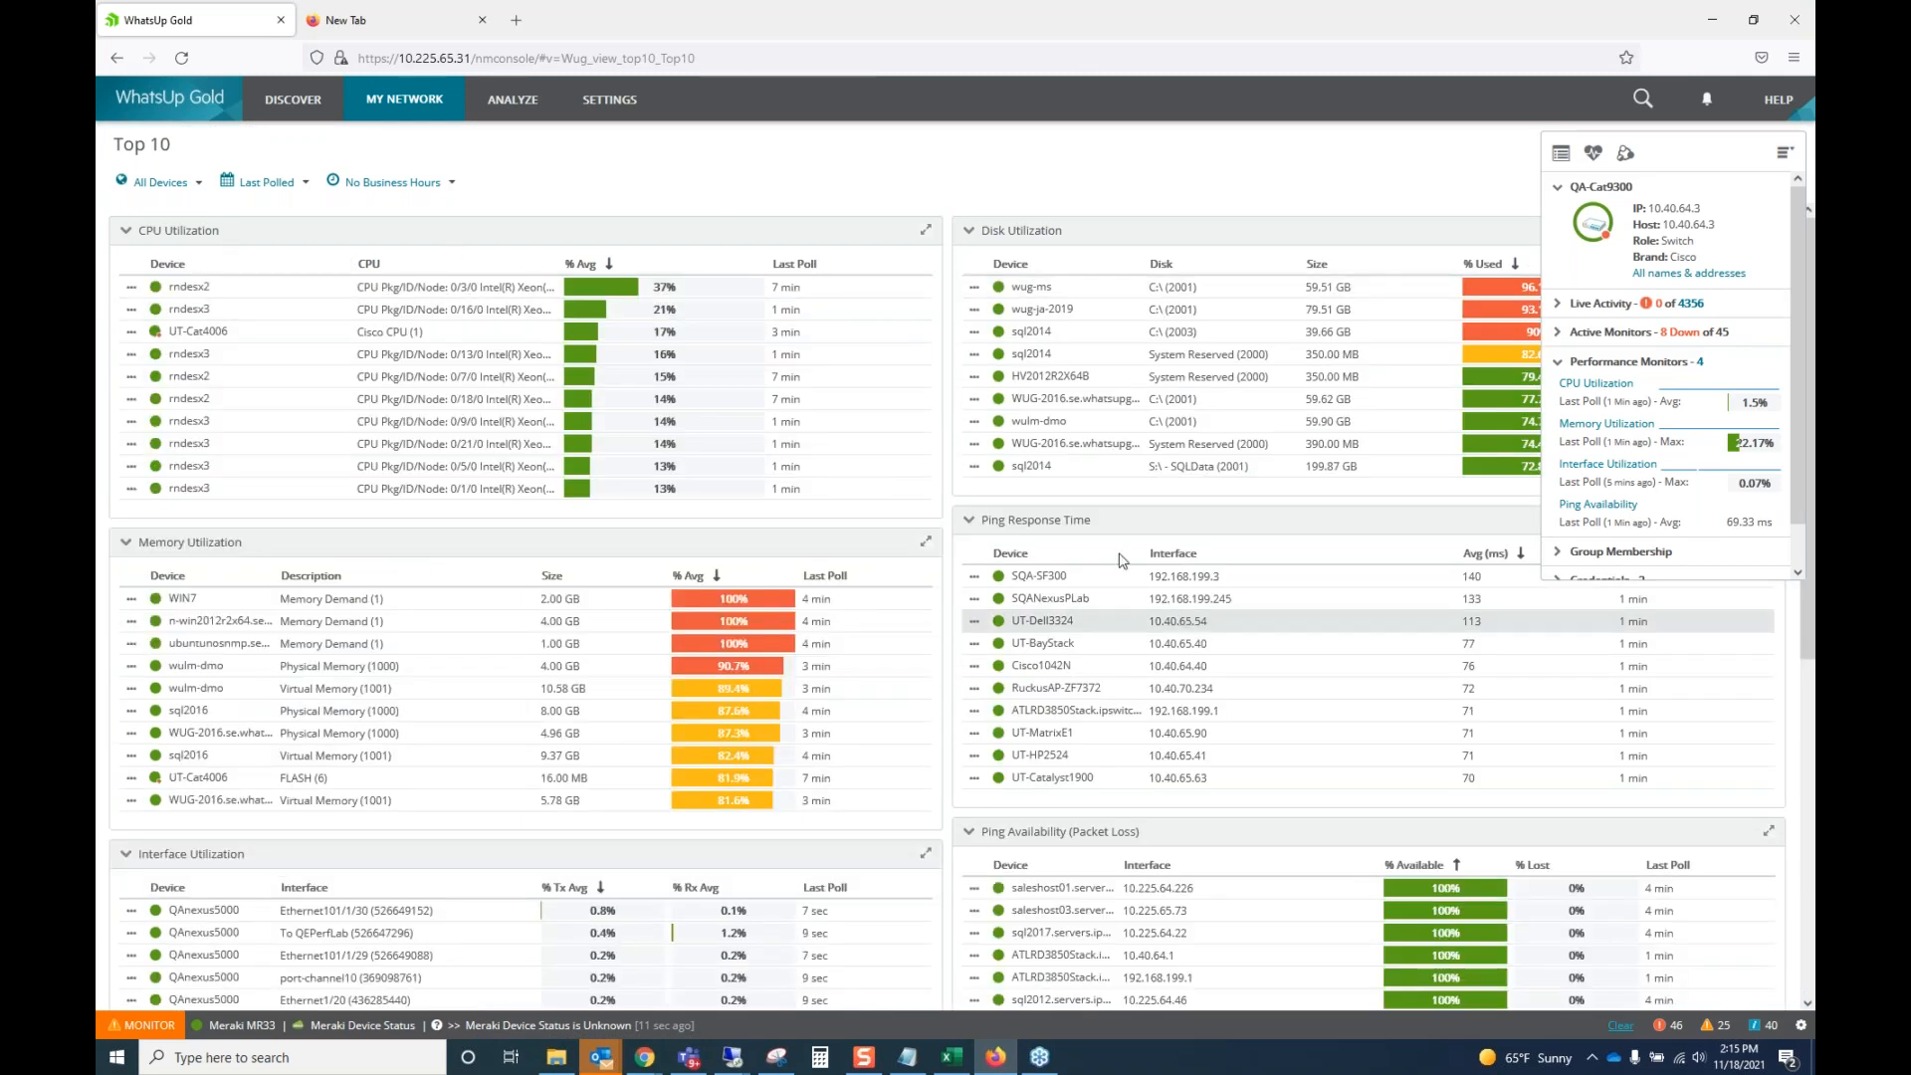
scroll(1029, 725, down, 5)
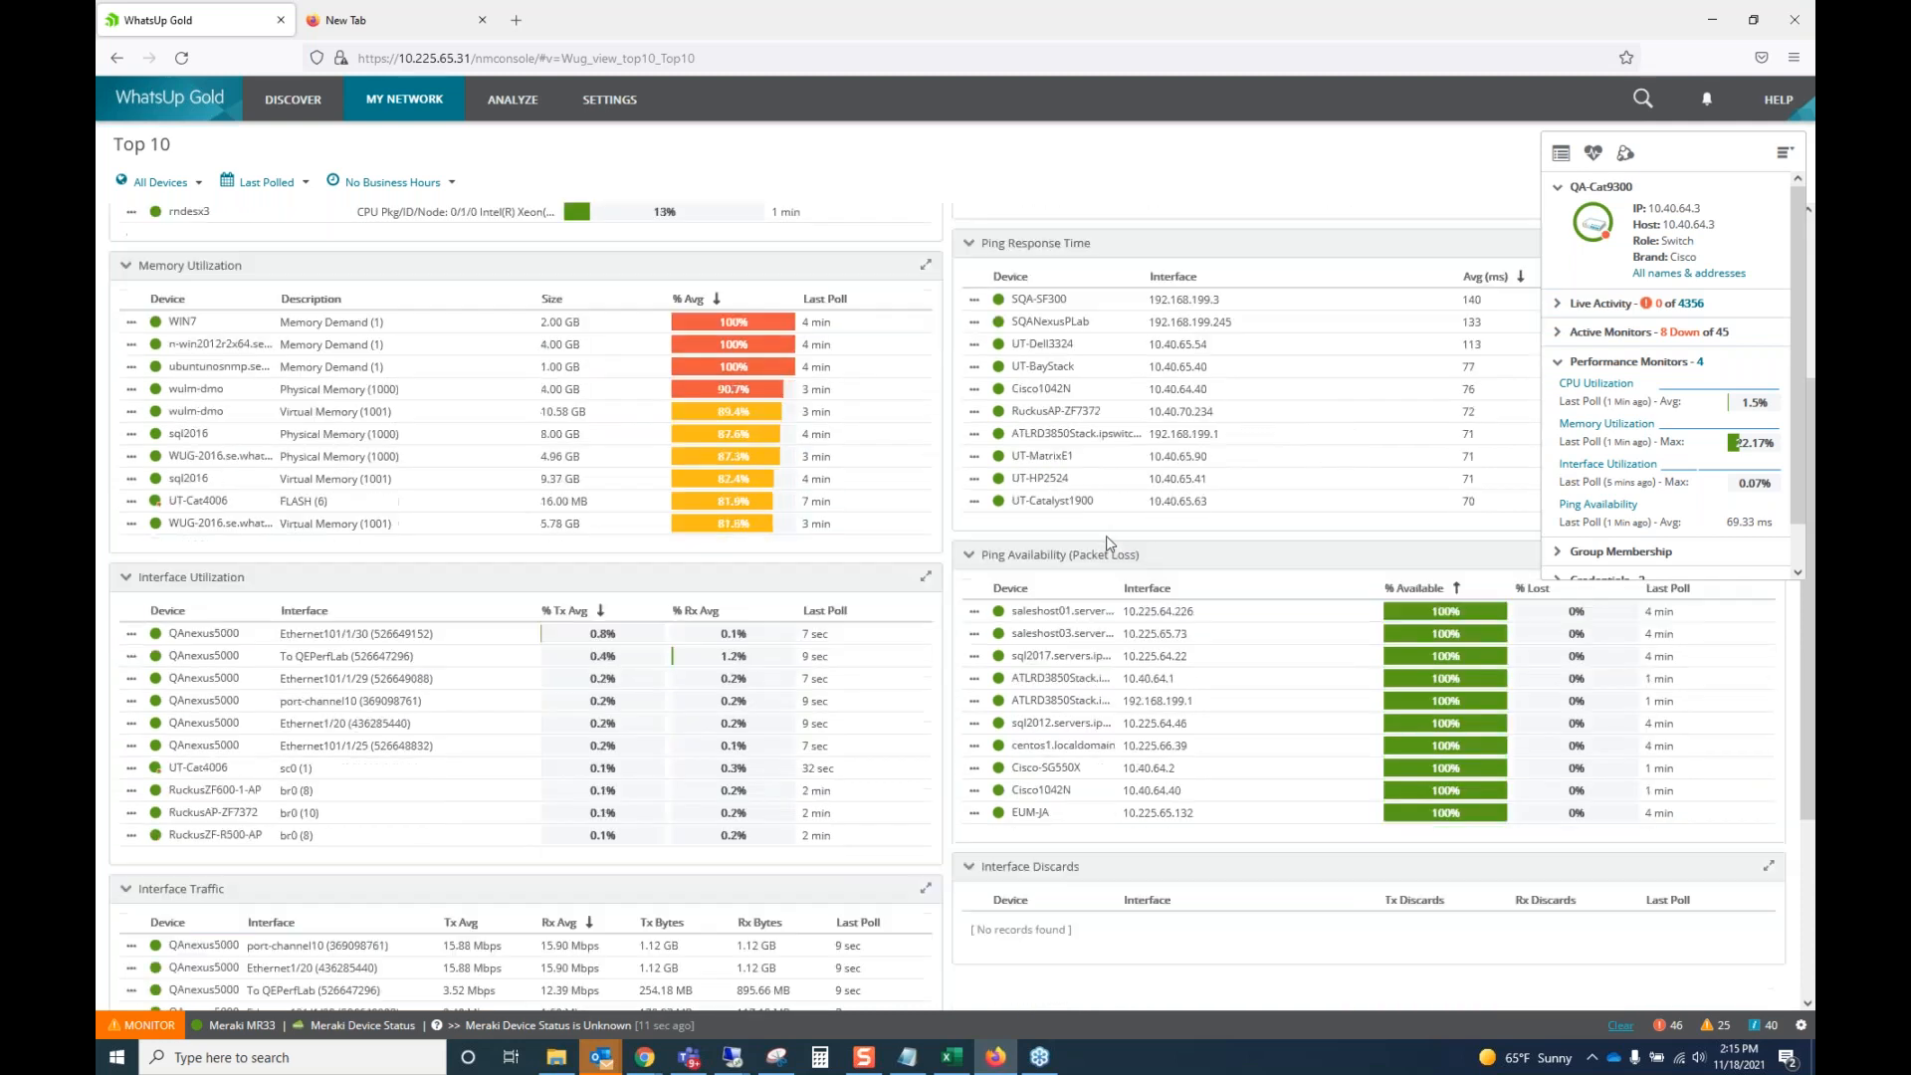
scroll(1030, 725, up, 5)
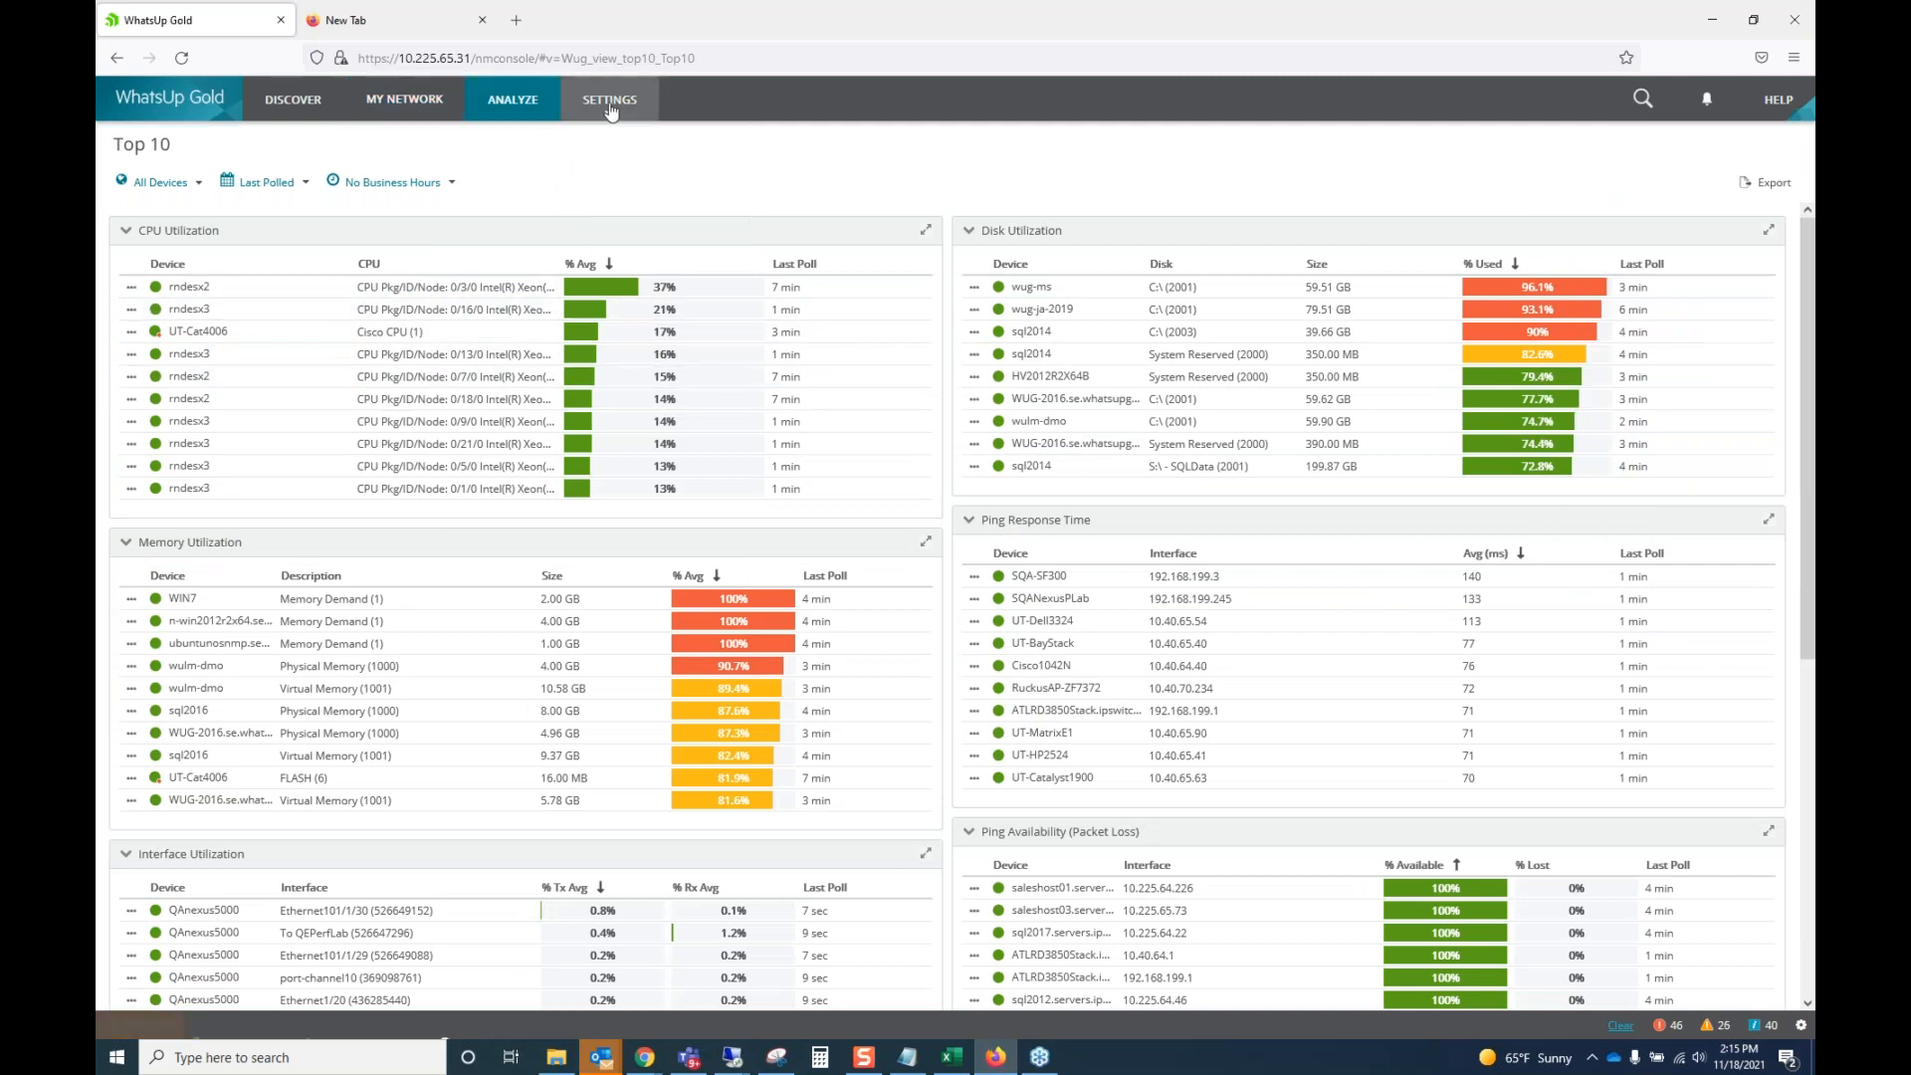
Reopen the Monitors library and bring up the list of performance monitor types for a new monitor.
mouse_move(609, 107)
mouse_move(599, 331)
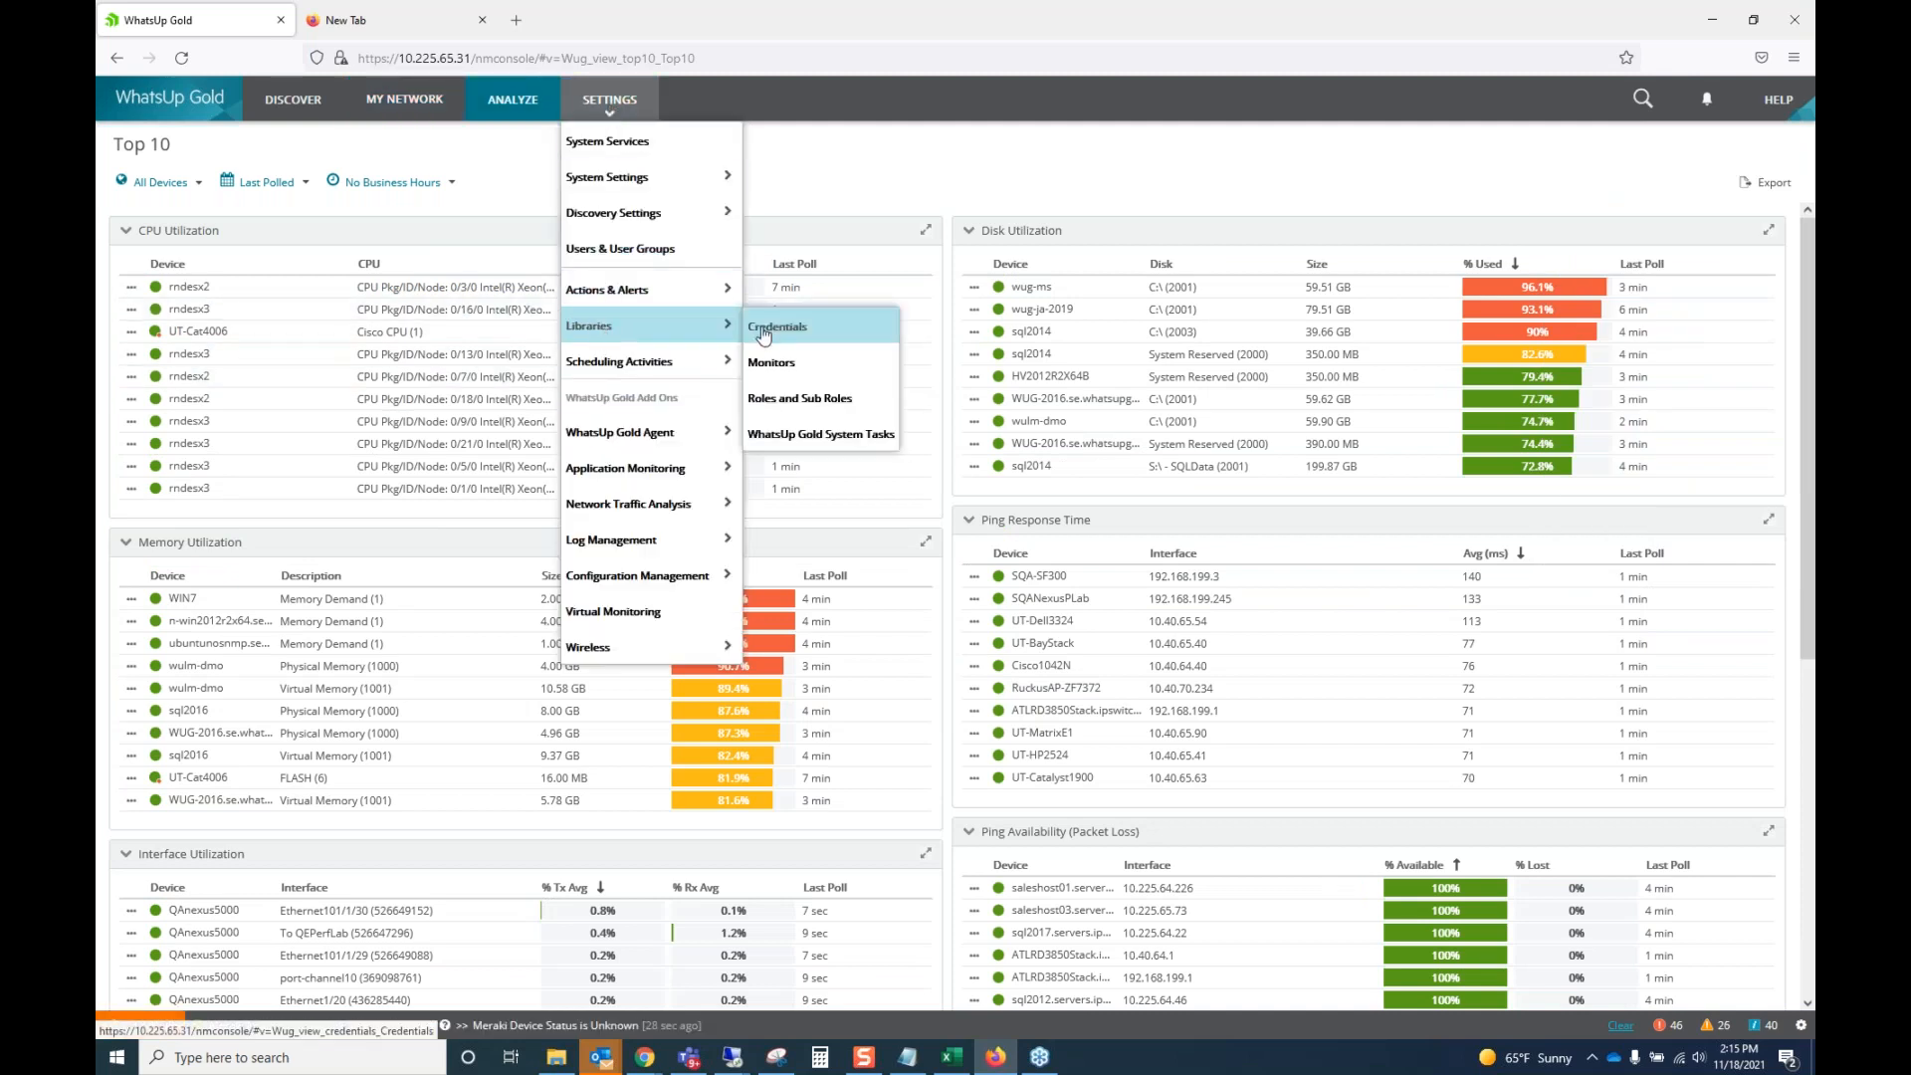
click(811, 364)
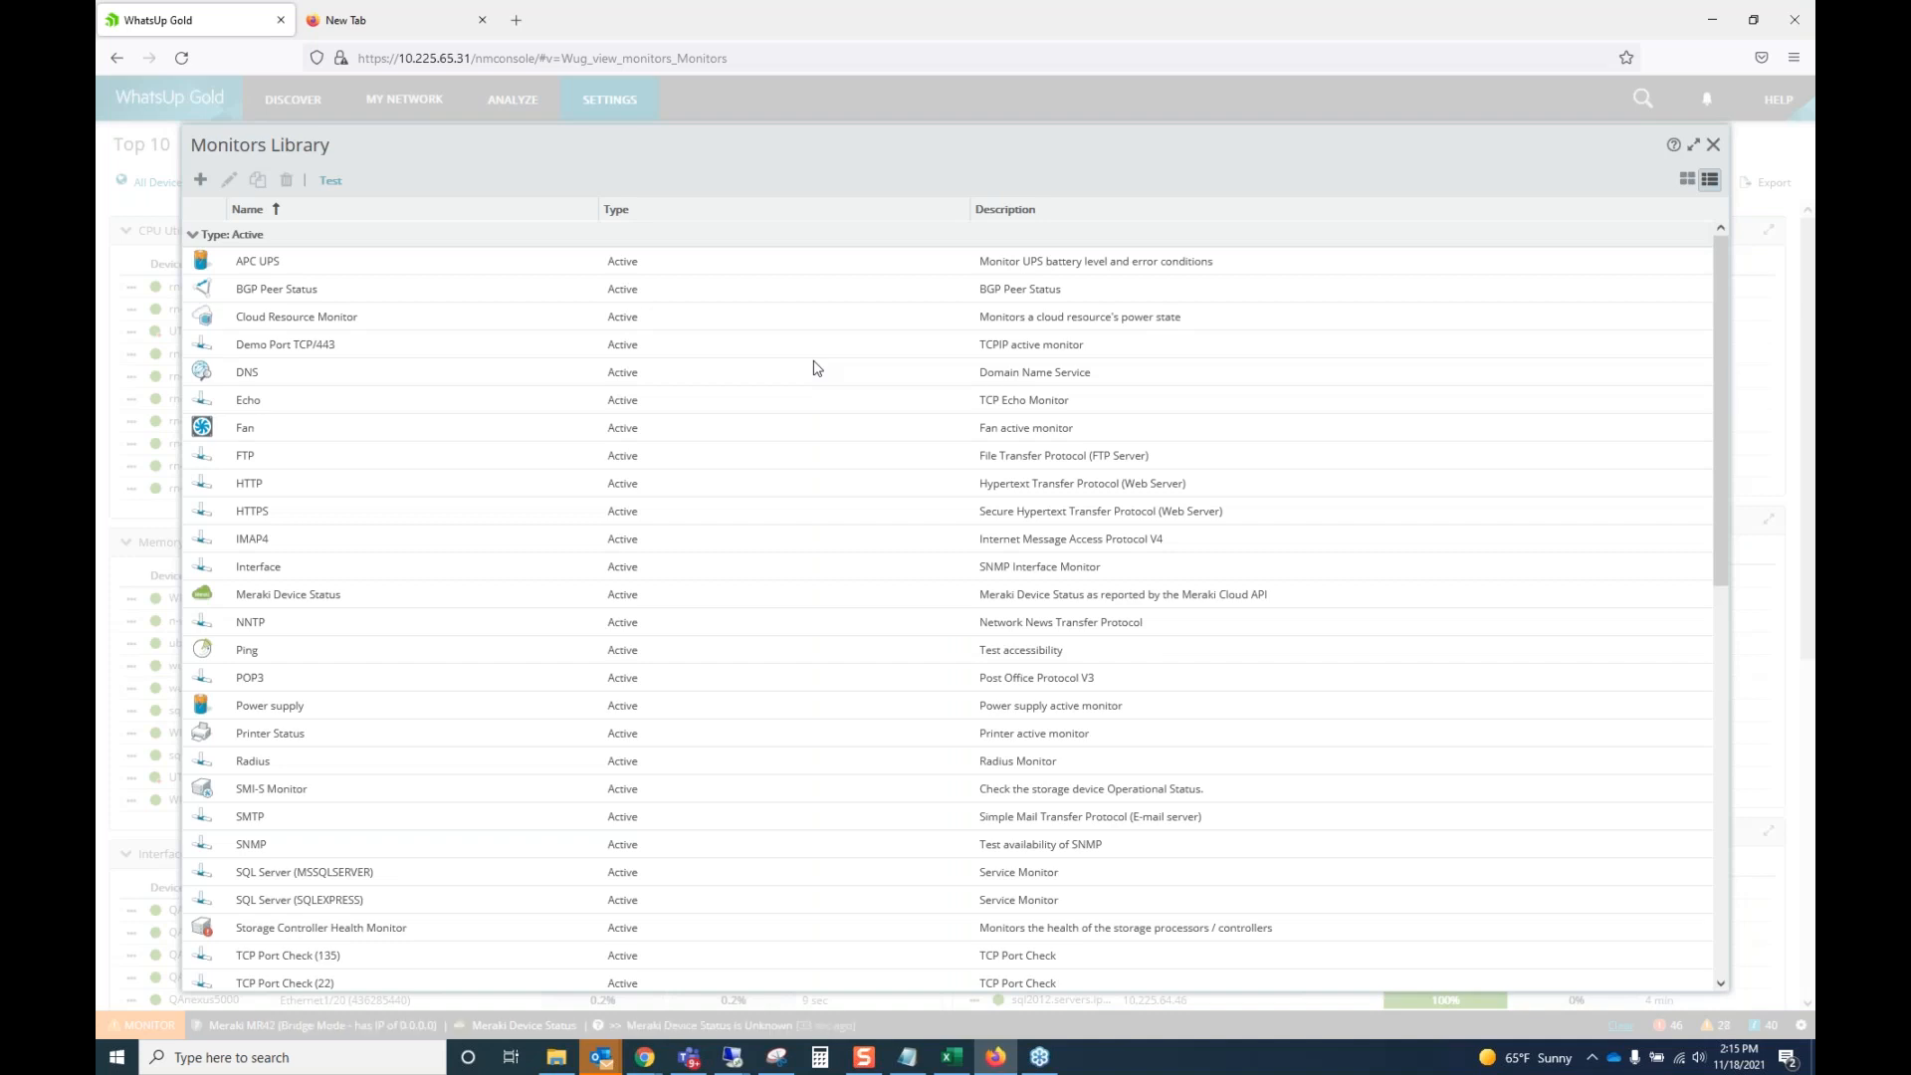
click(200, 180)
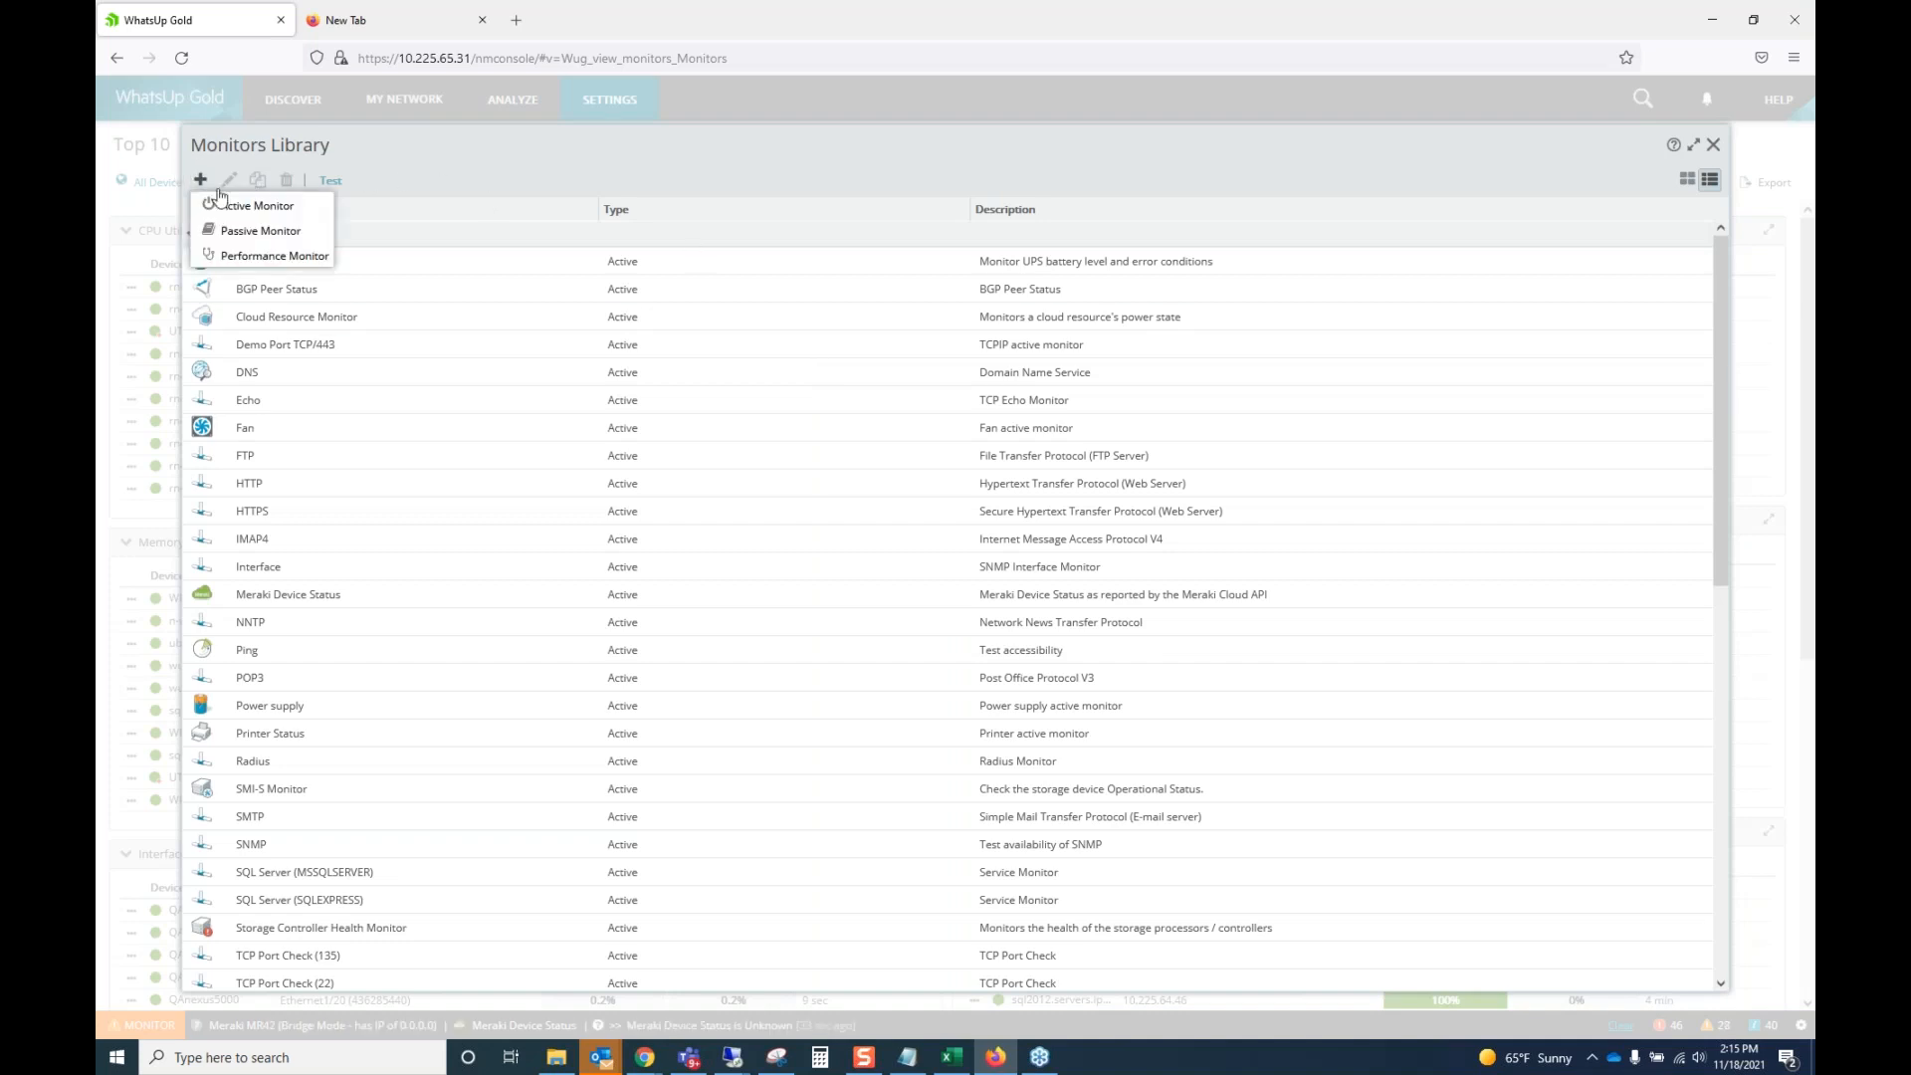
click(256, 261)
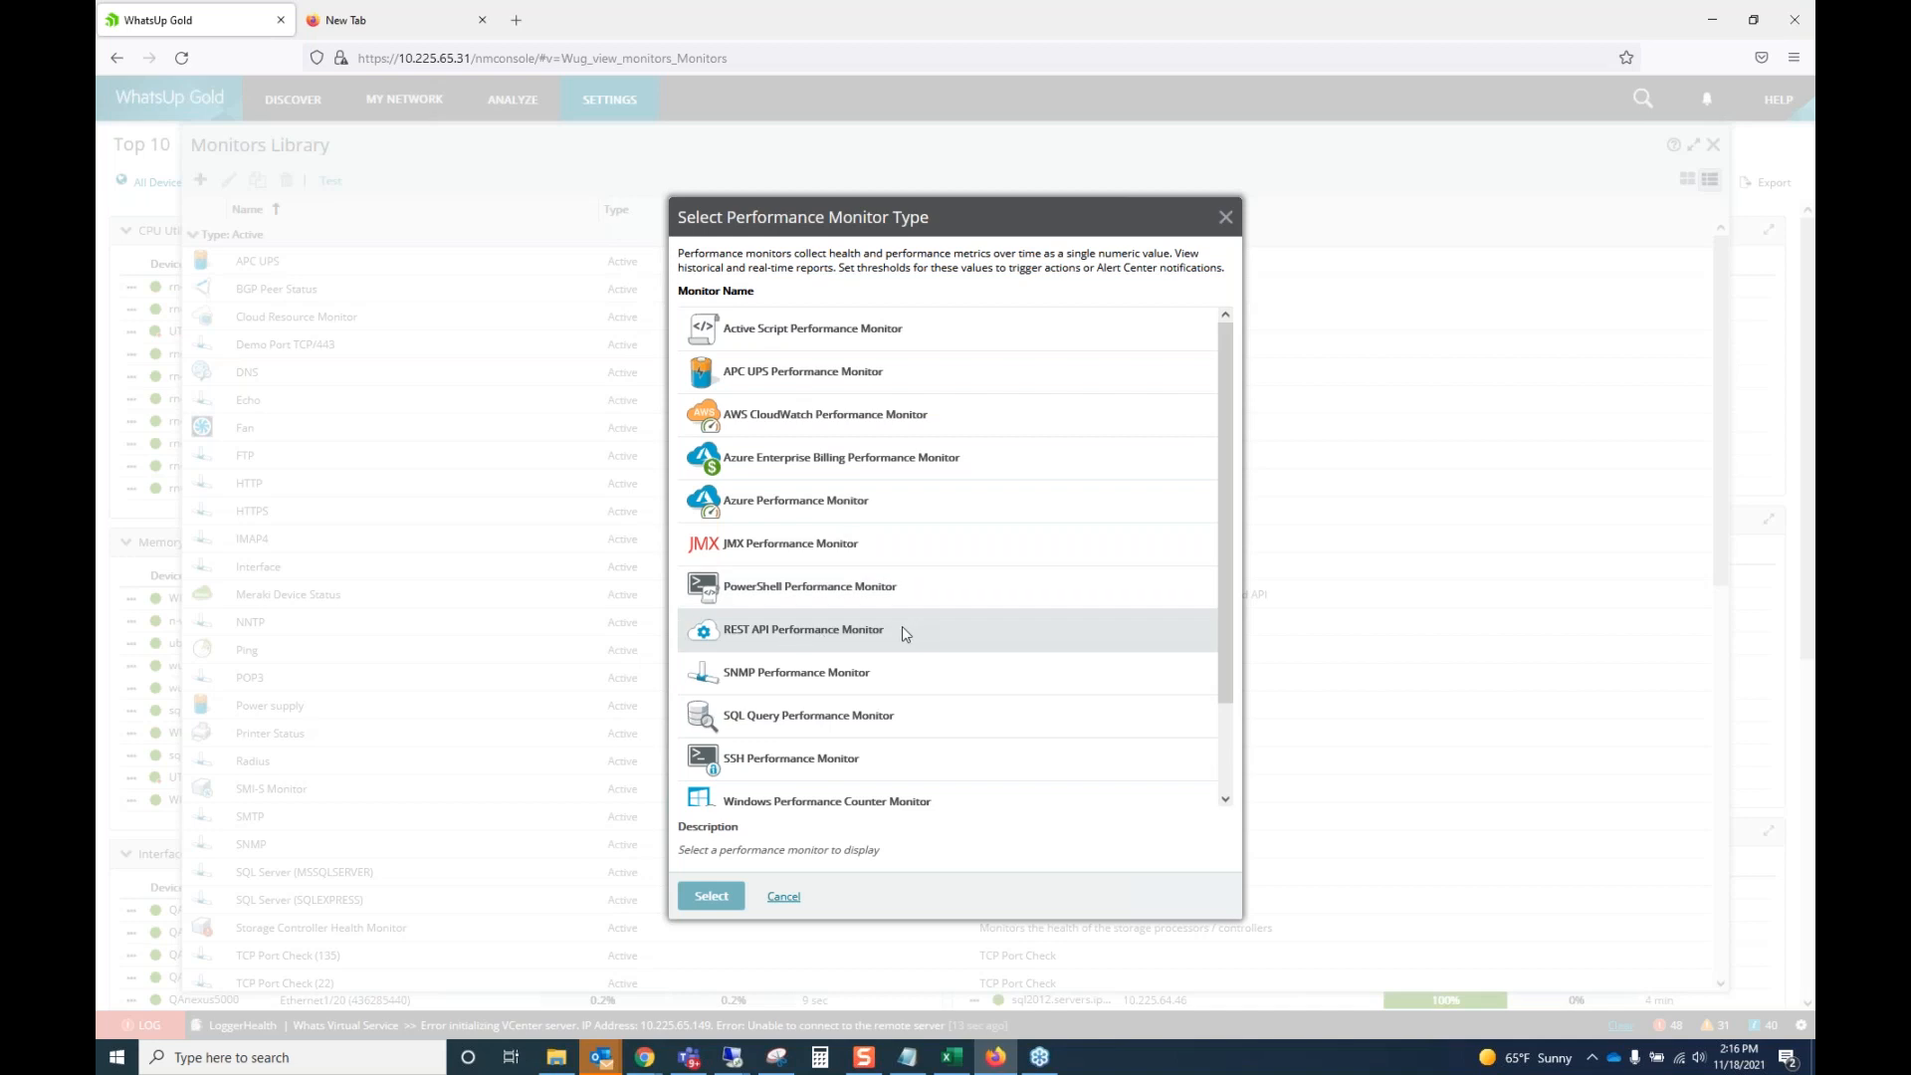
Read the description of the SQL Query Performance Monitor type, and leave the library without creating a monitor.
scroll(903, 629, down, 2)
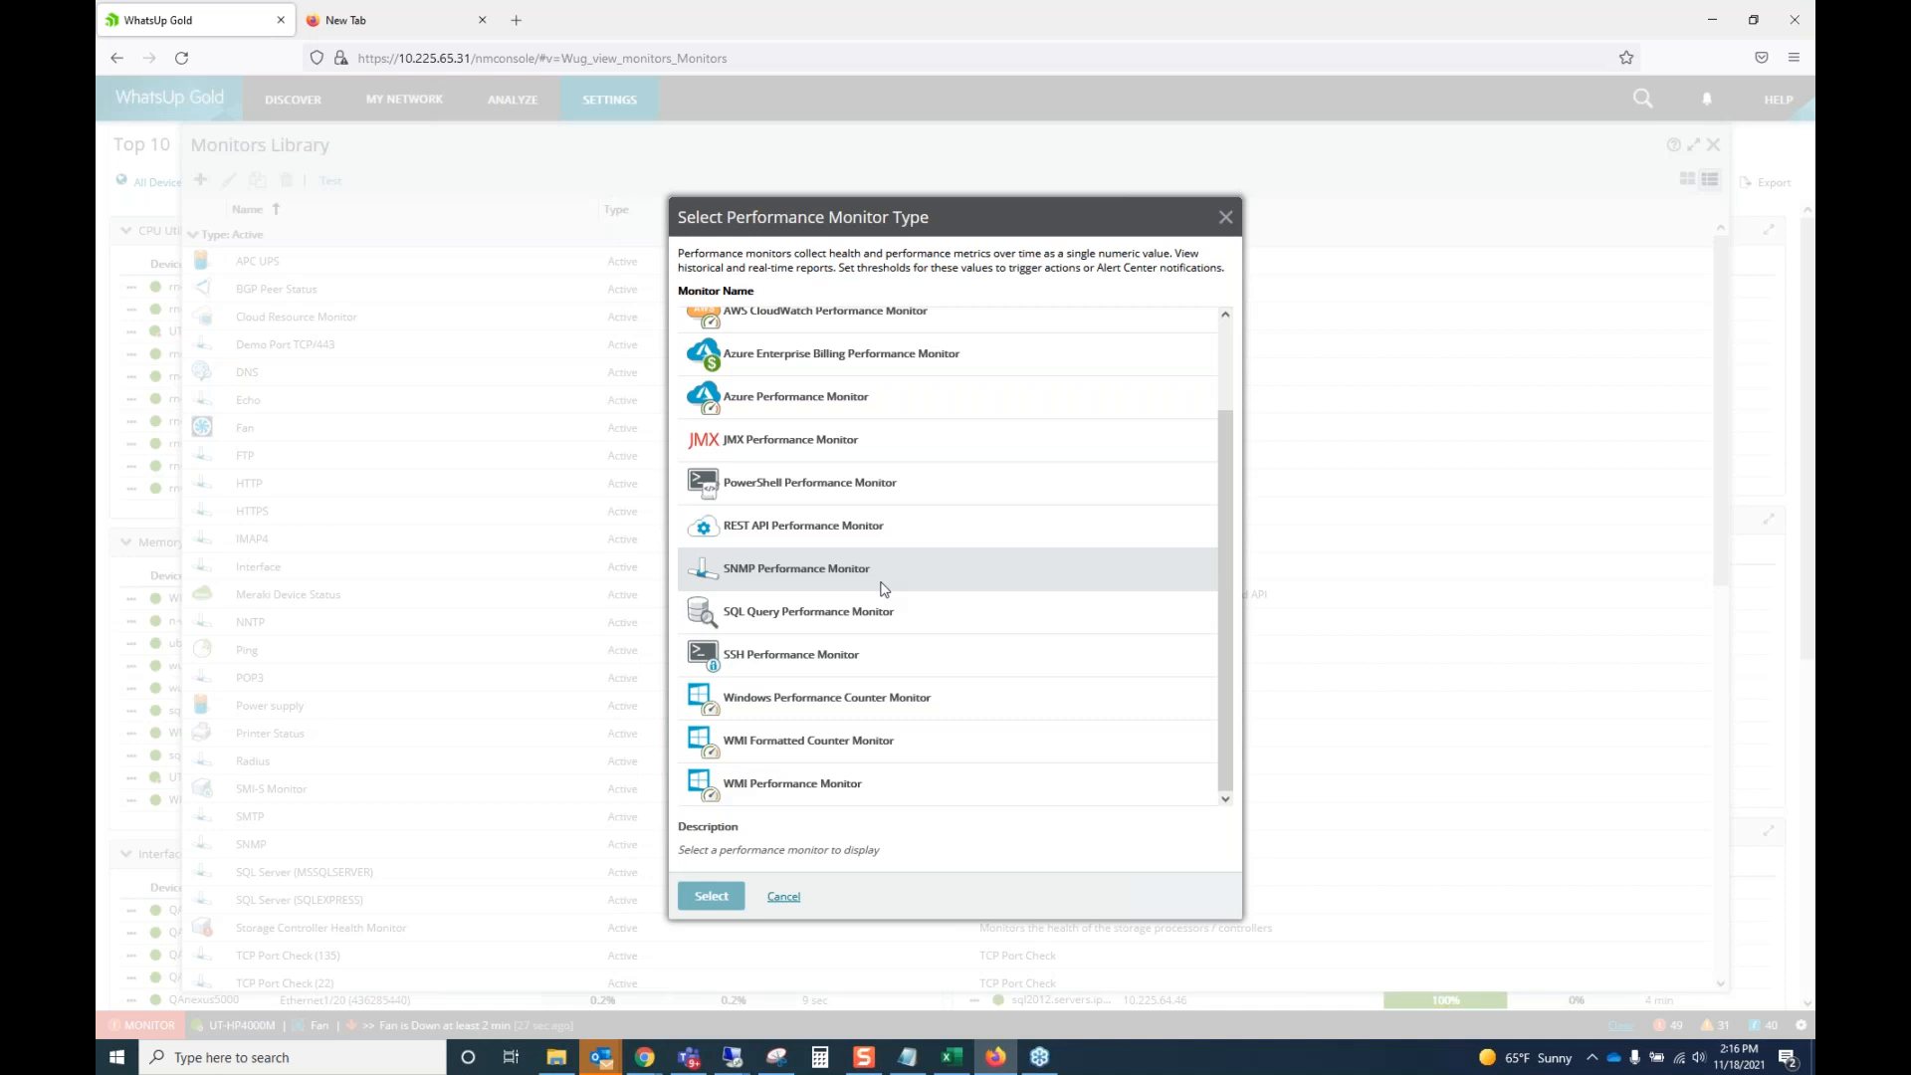
click(993, 613)
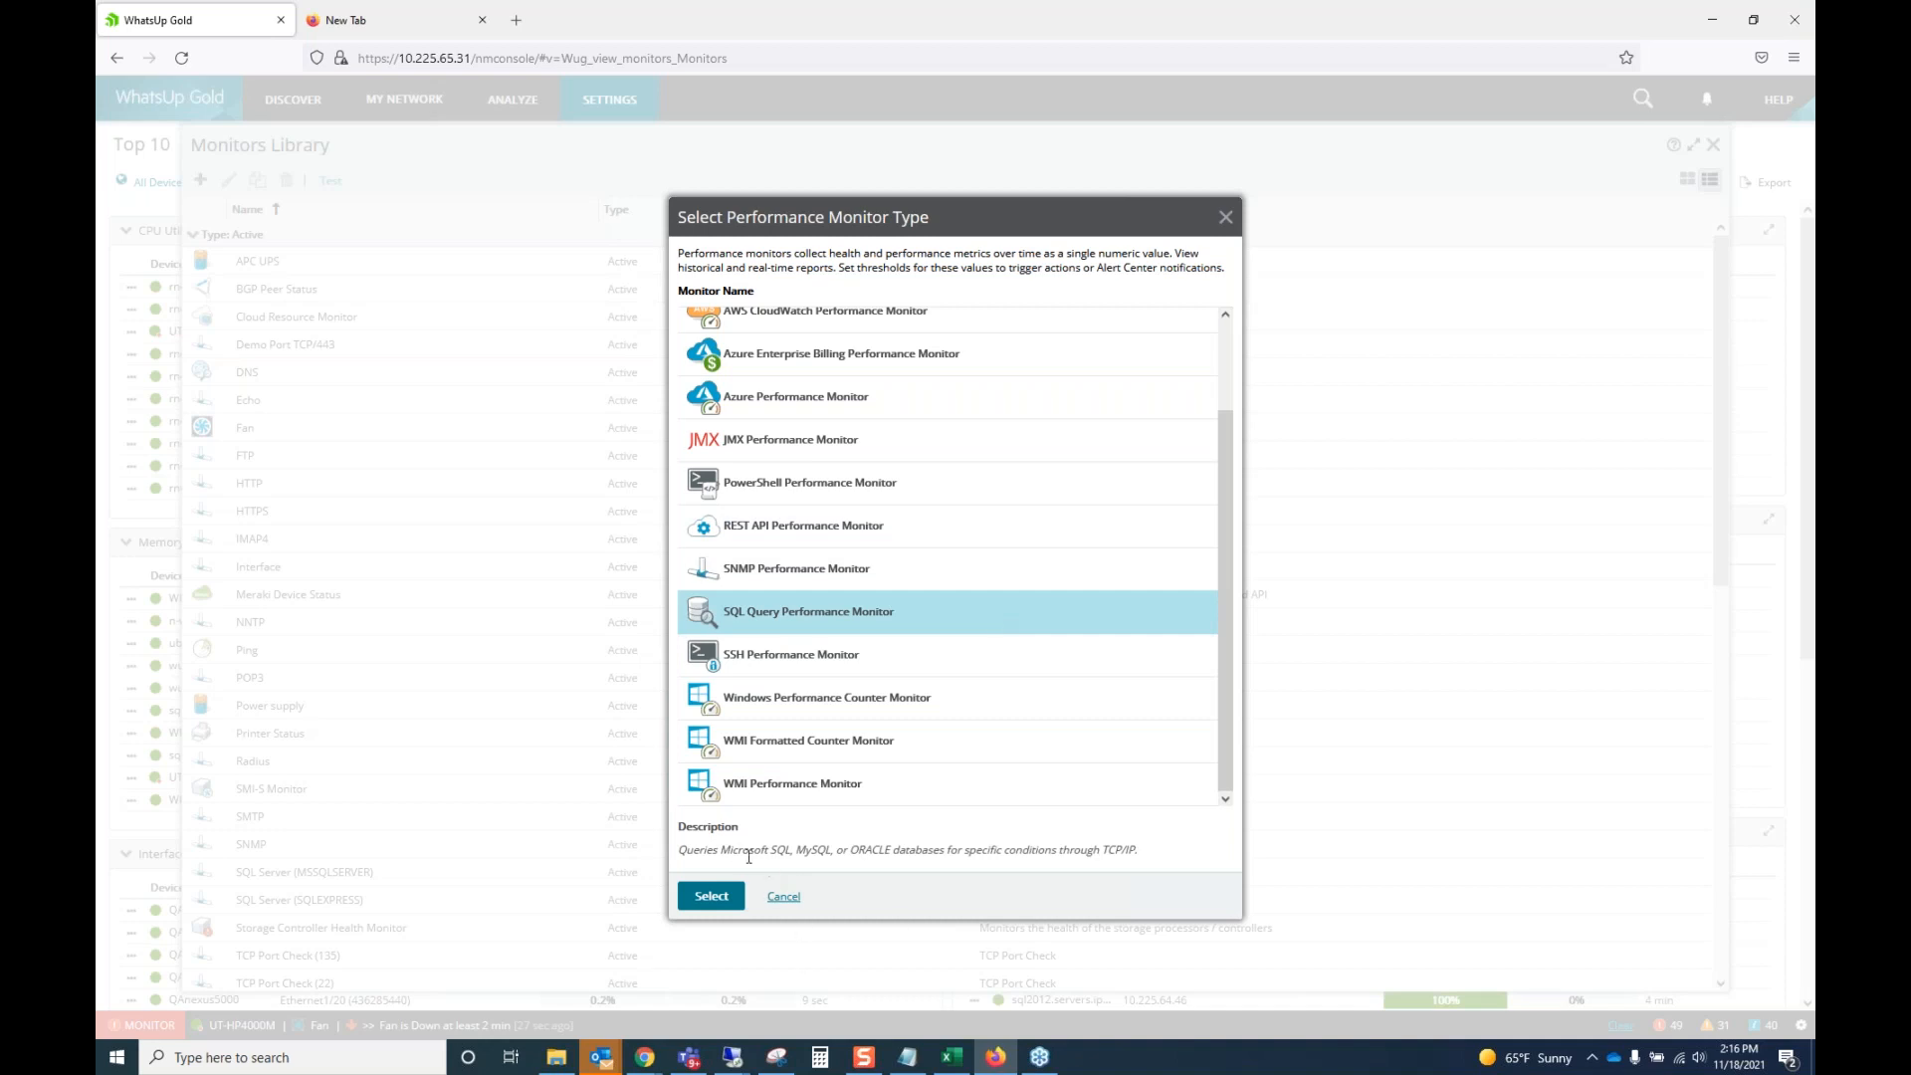
drag(721, 853, 947, 847)
click(807, 849)
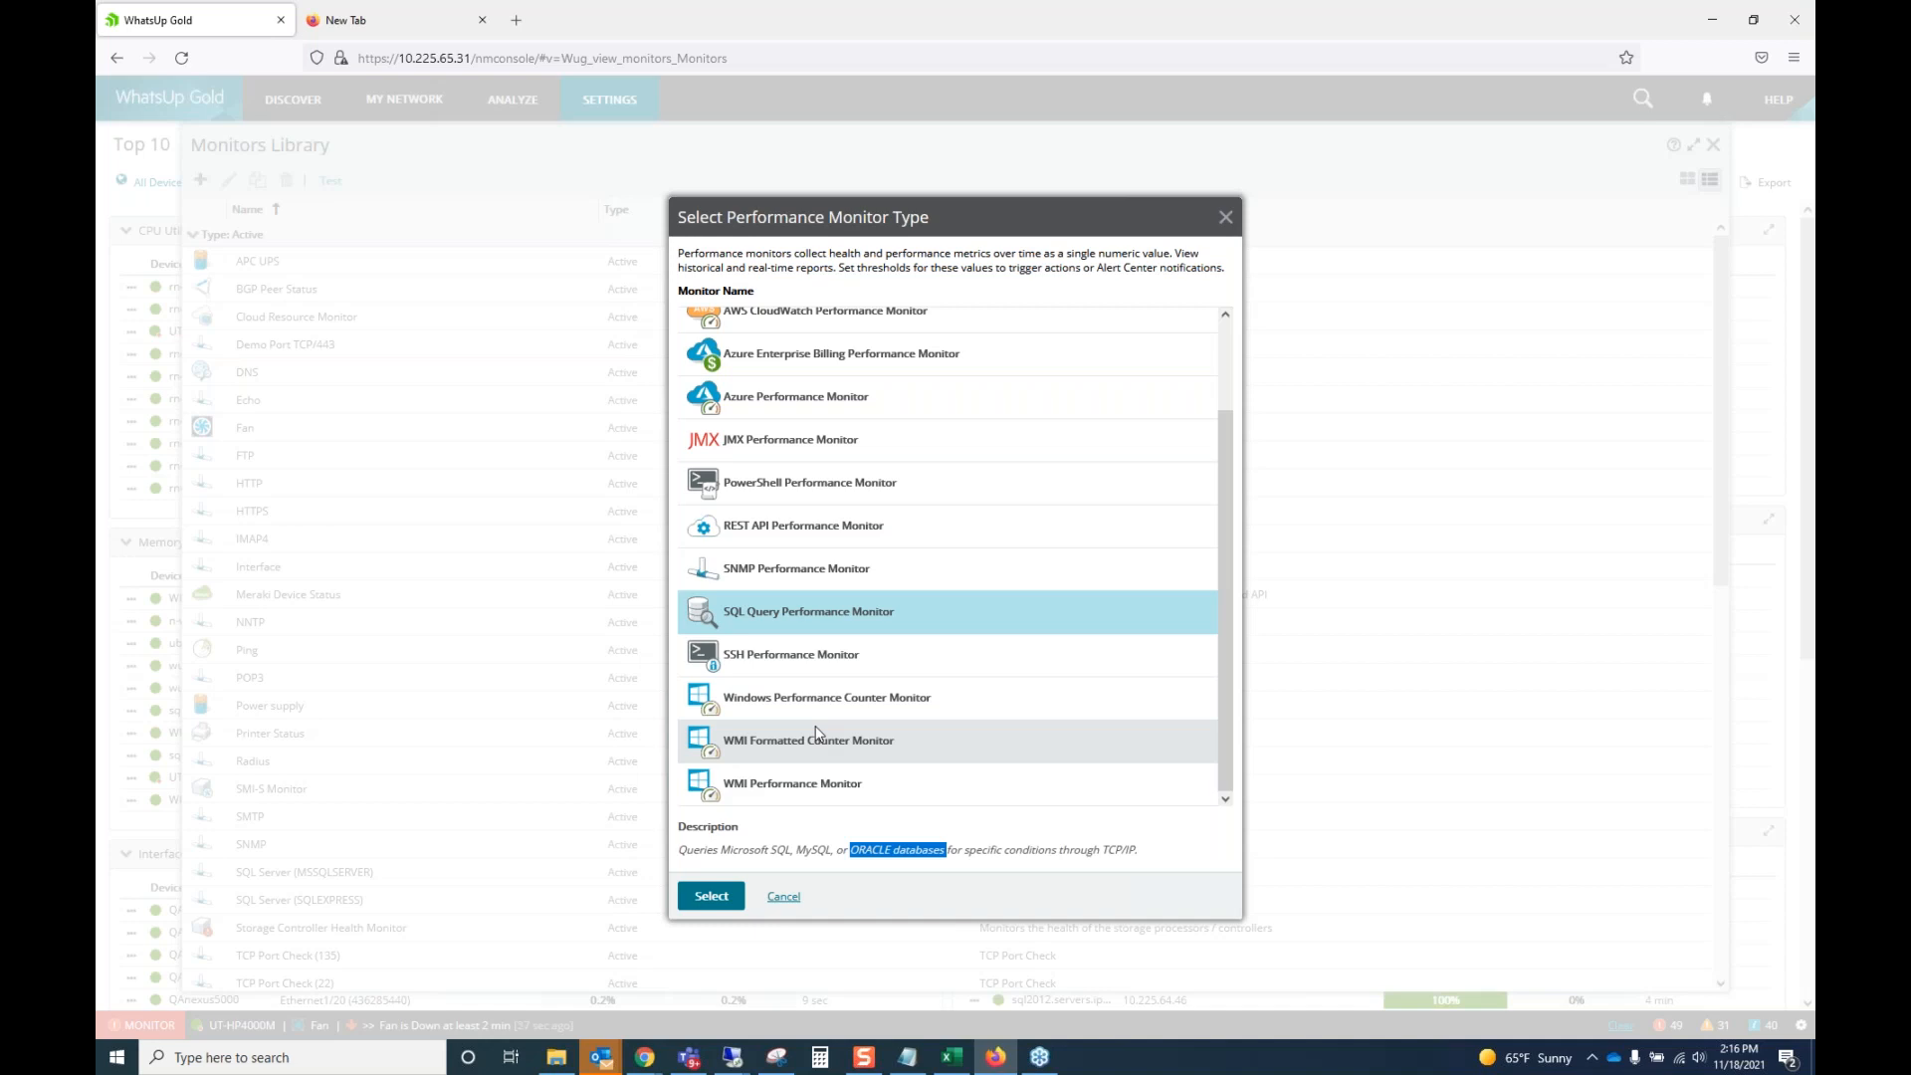
click(783, 898)
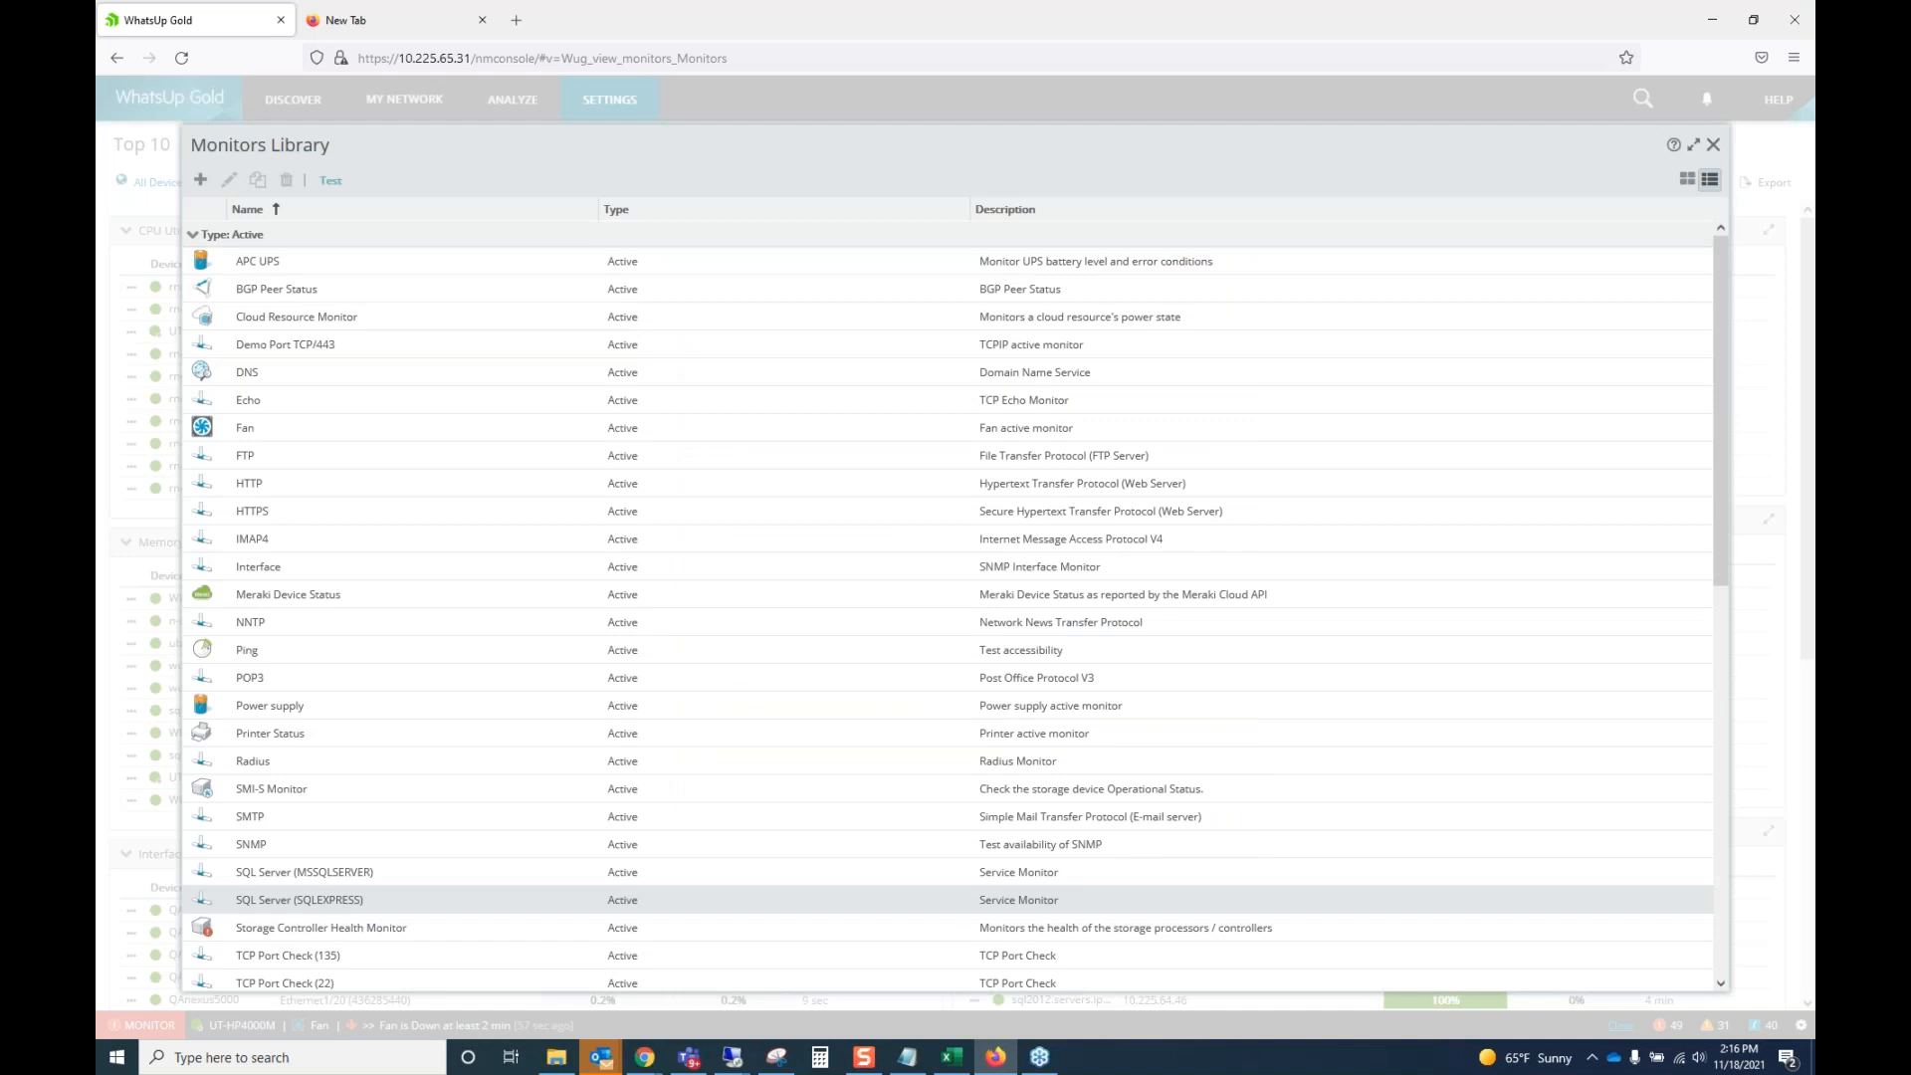
click(1713, 146)
Open the Custom Performance Monitors report for all devices and set its date range to Previous Quarter.
click(512, 99)
mouse_move(523, 179)
click(766, 323)
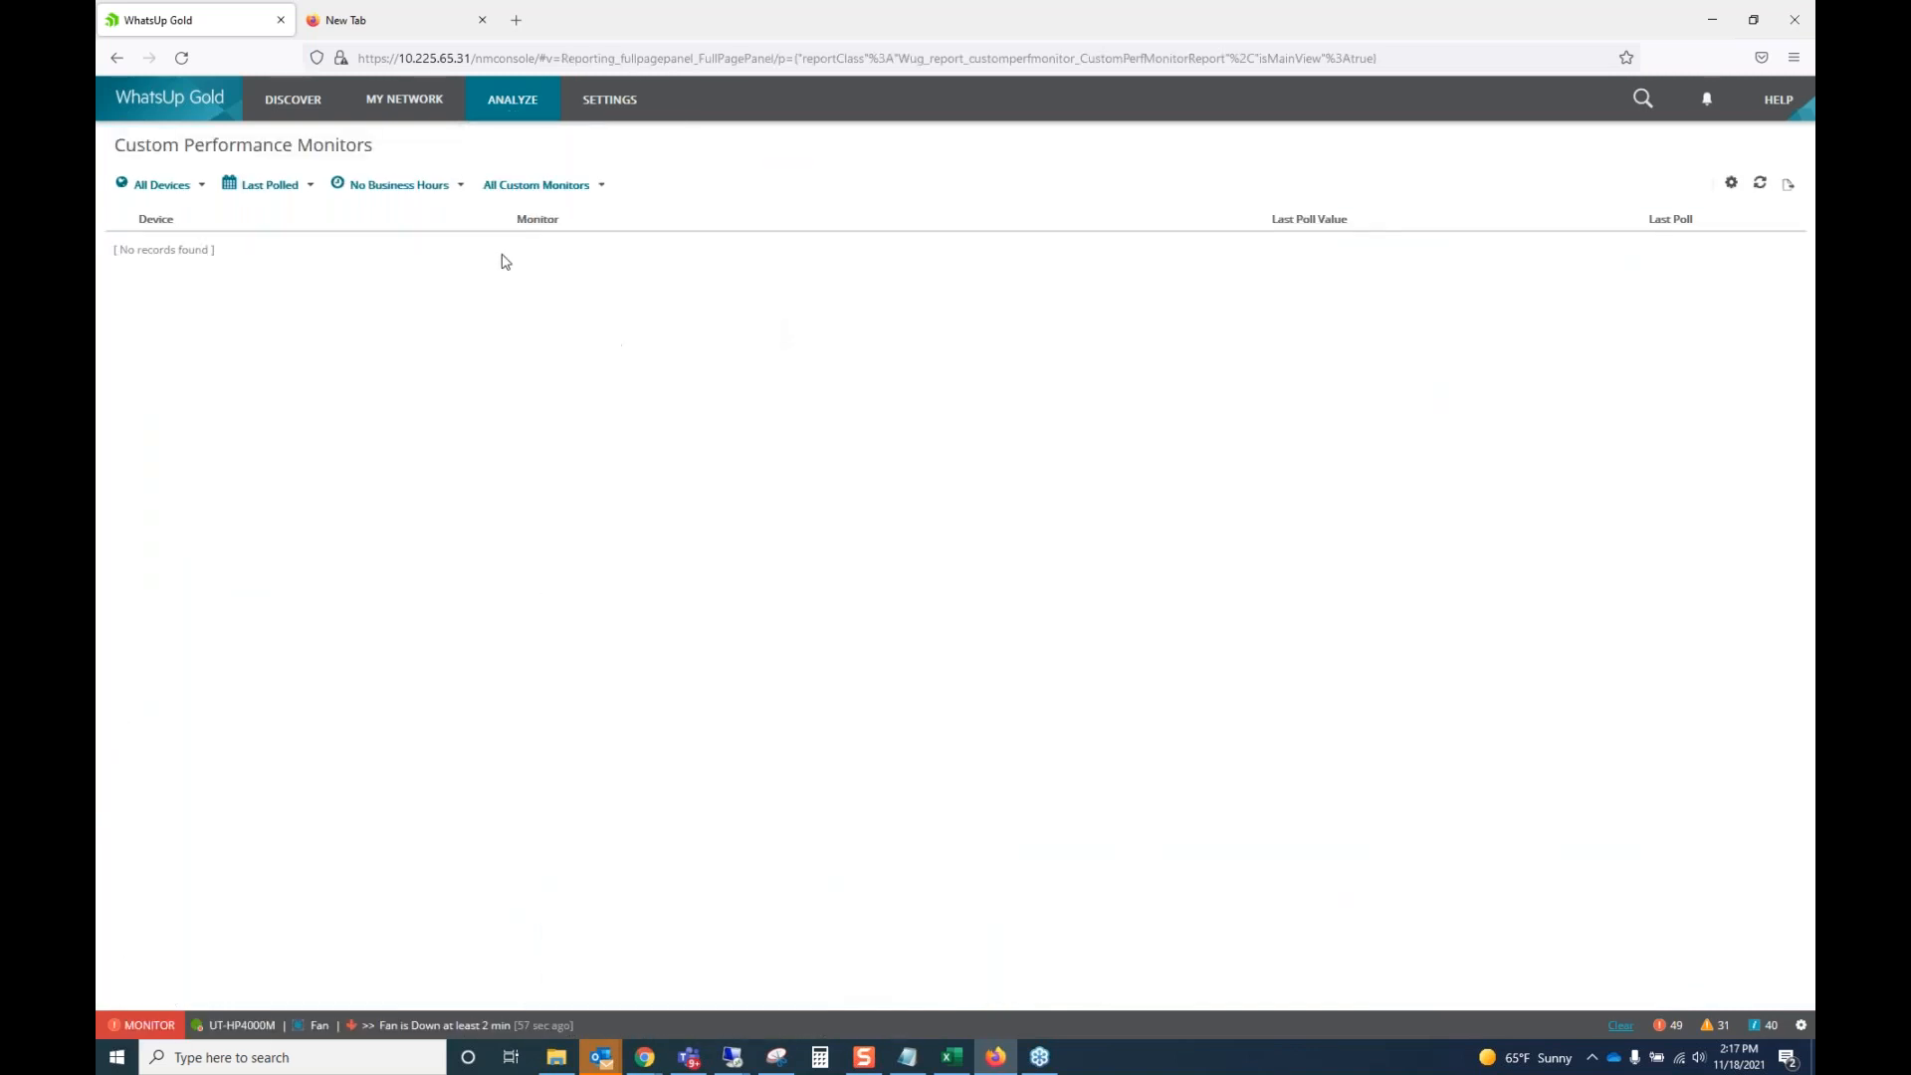
click(546, 189)
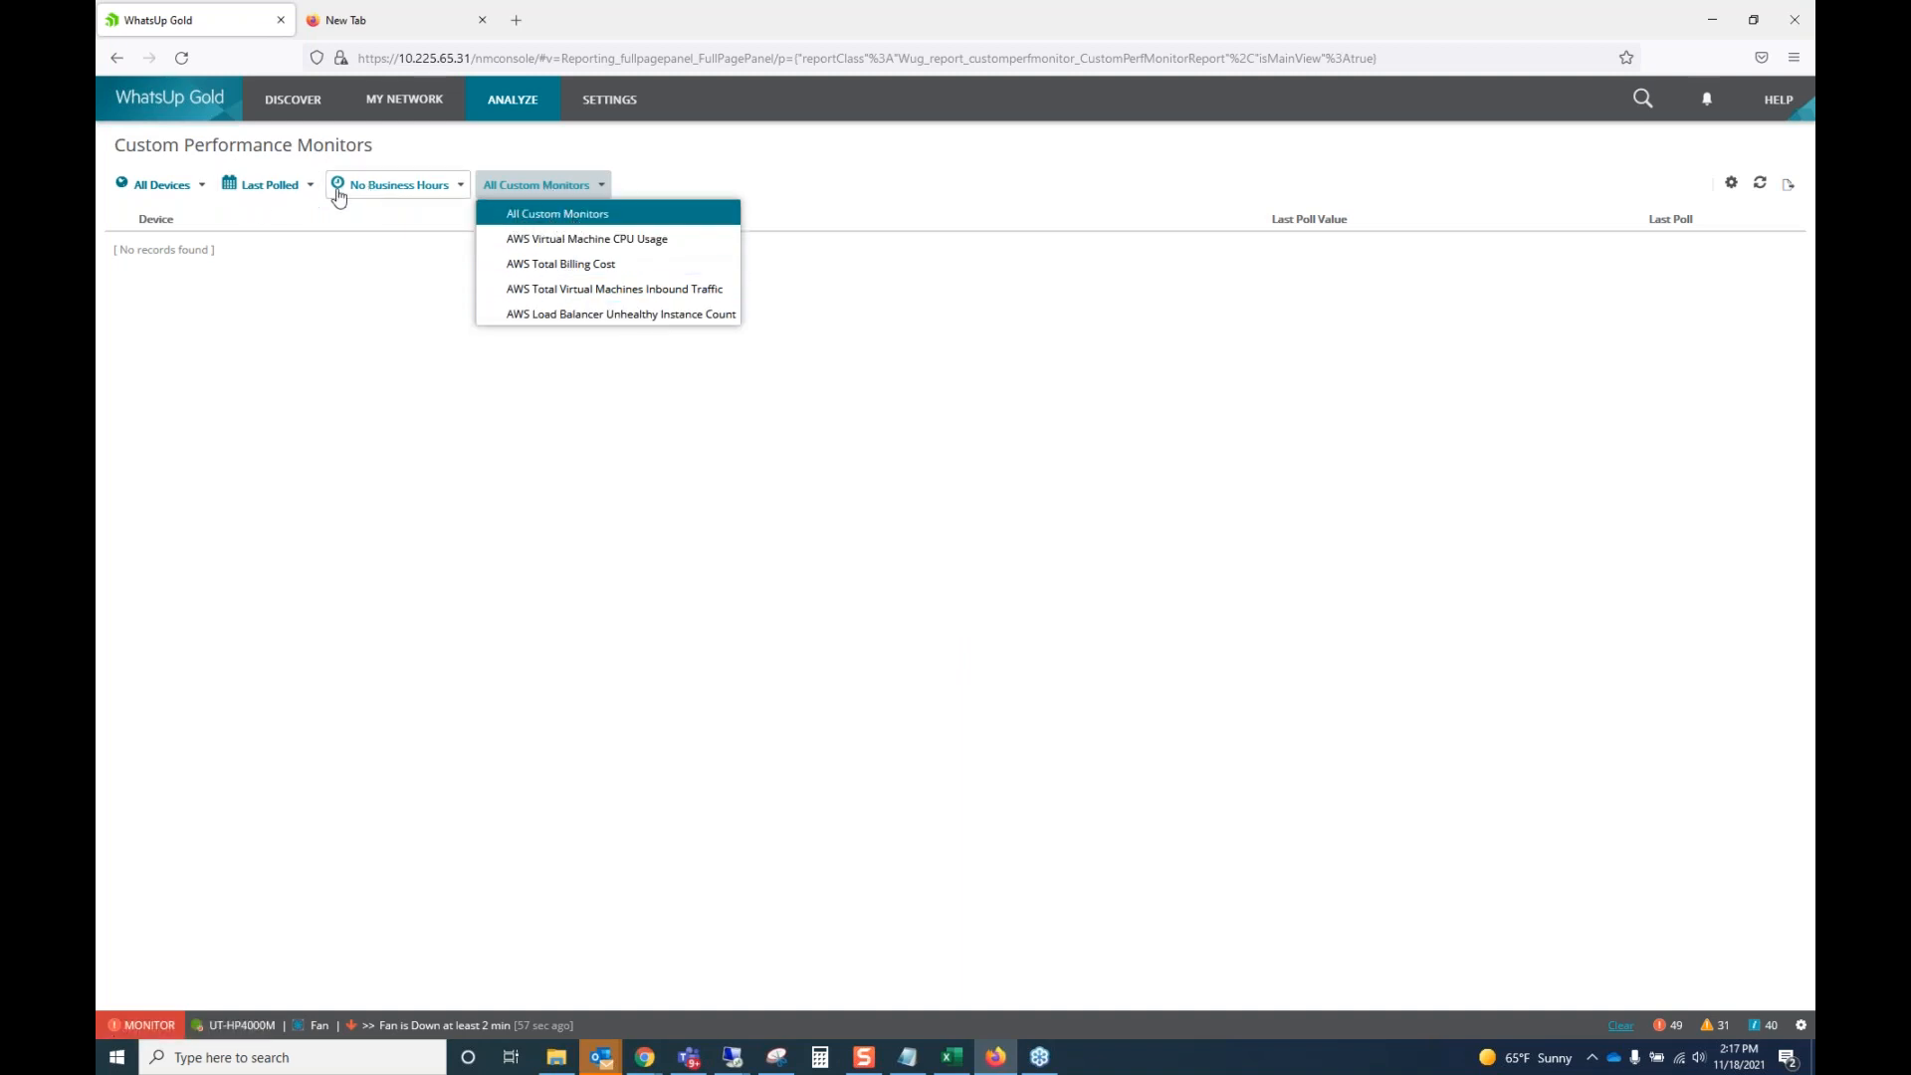
click(300, 189)
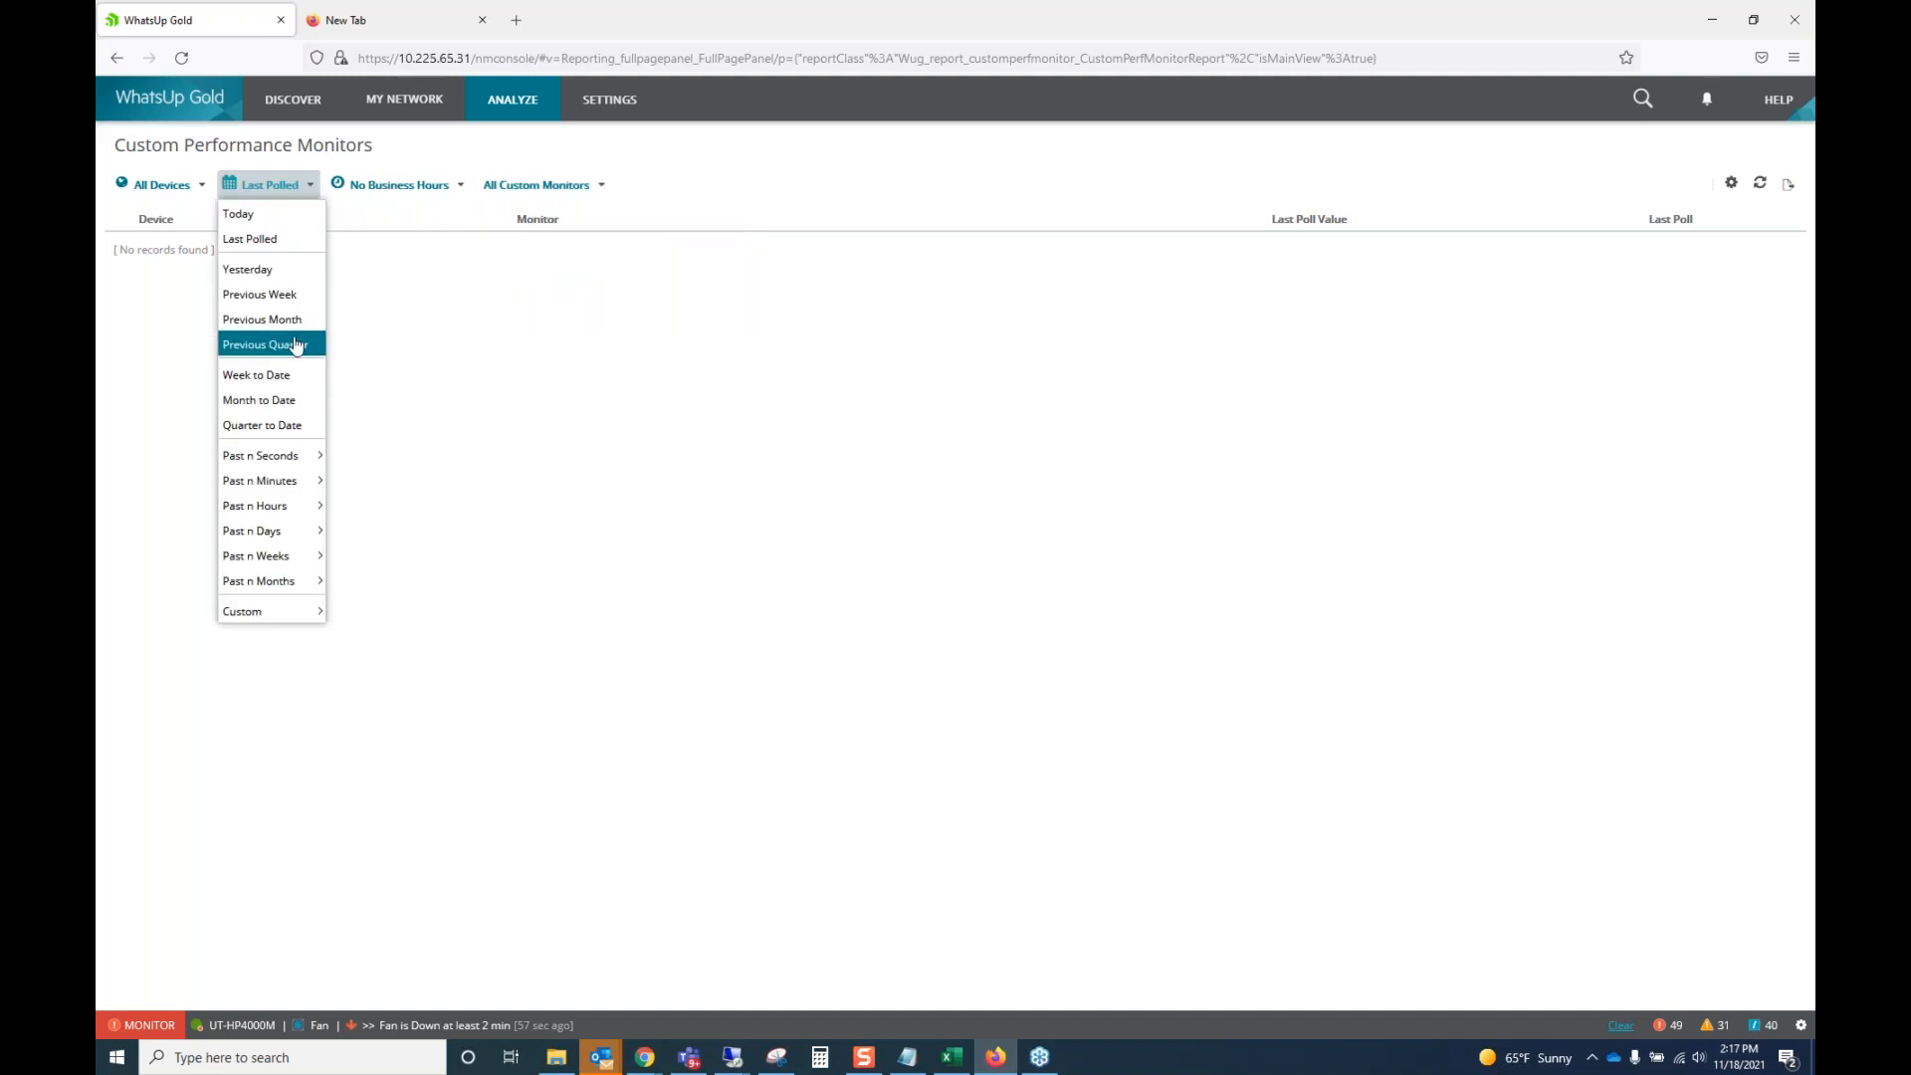
click(296, 344)
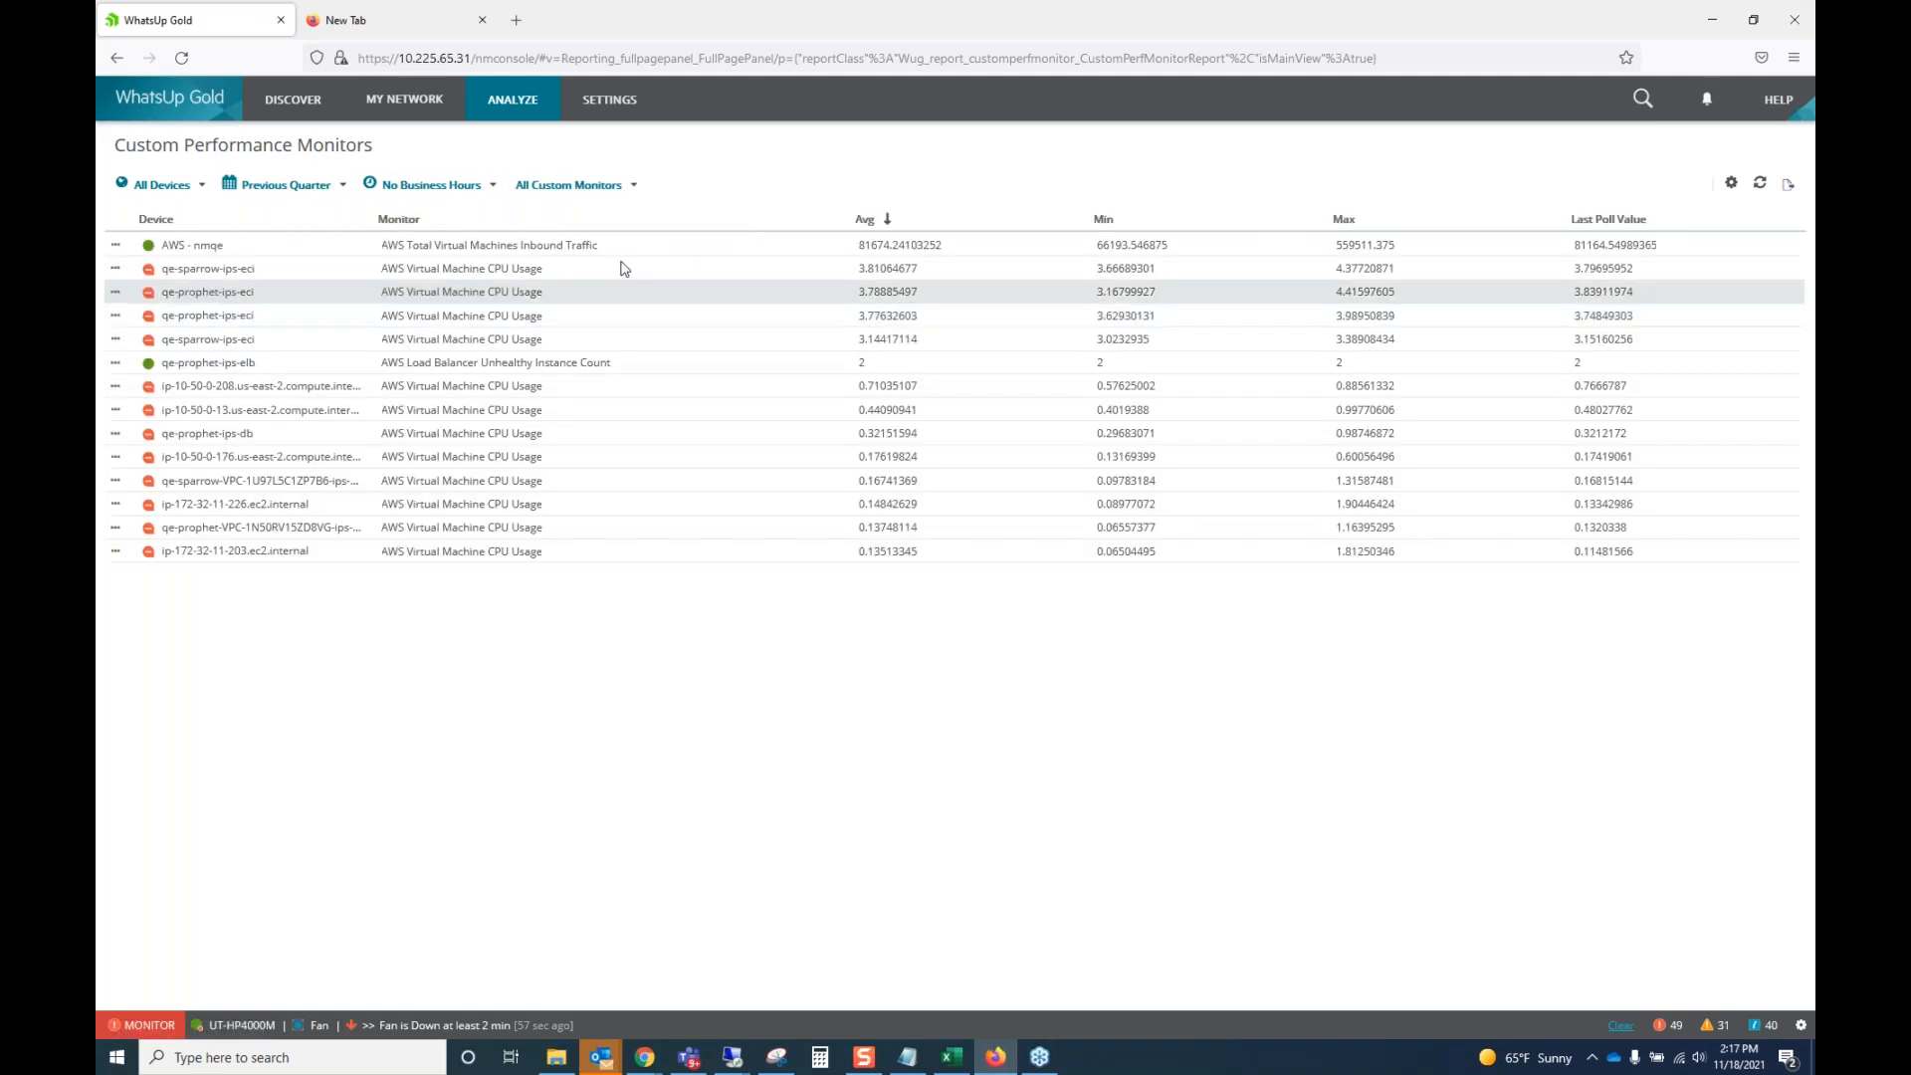
Open the history chart of AWS Total Virtual Machines Inbound Traffic for the AWS - nmqe device.
click(192, 251)
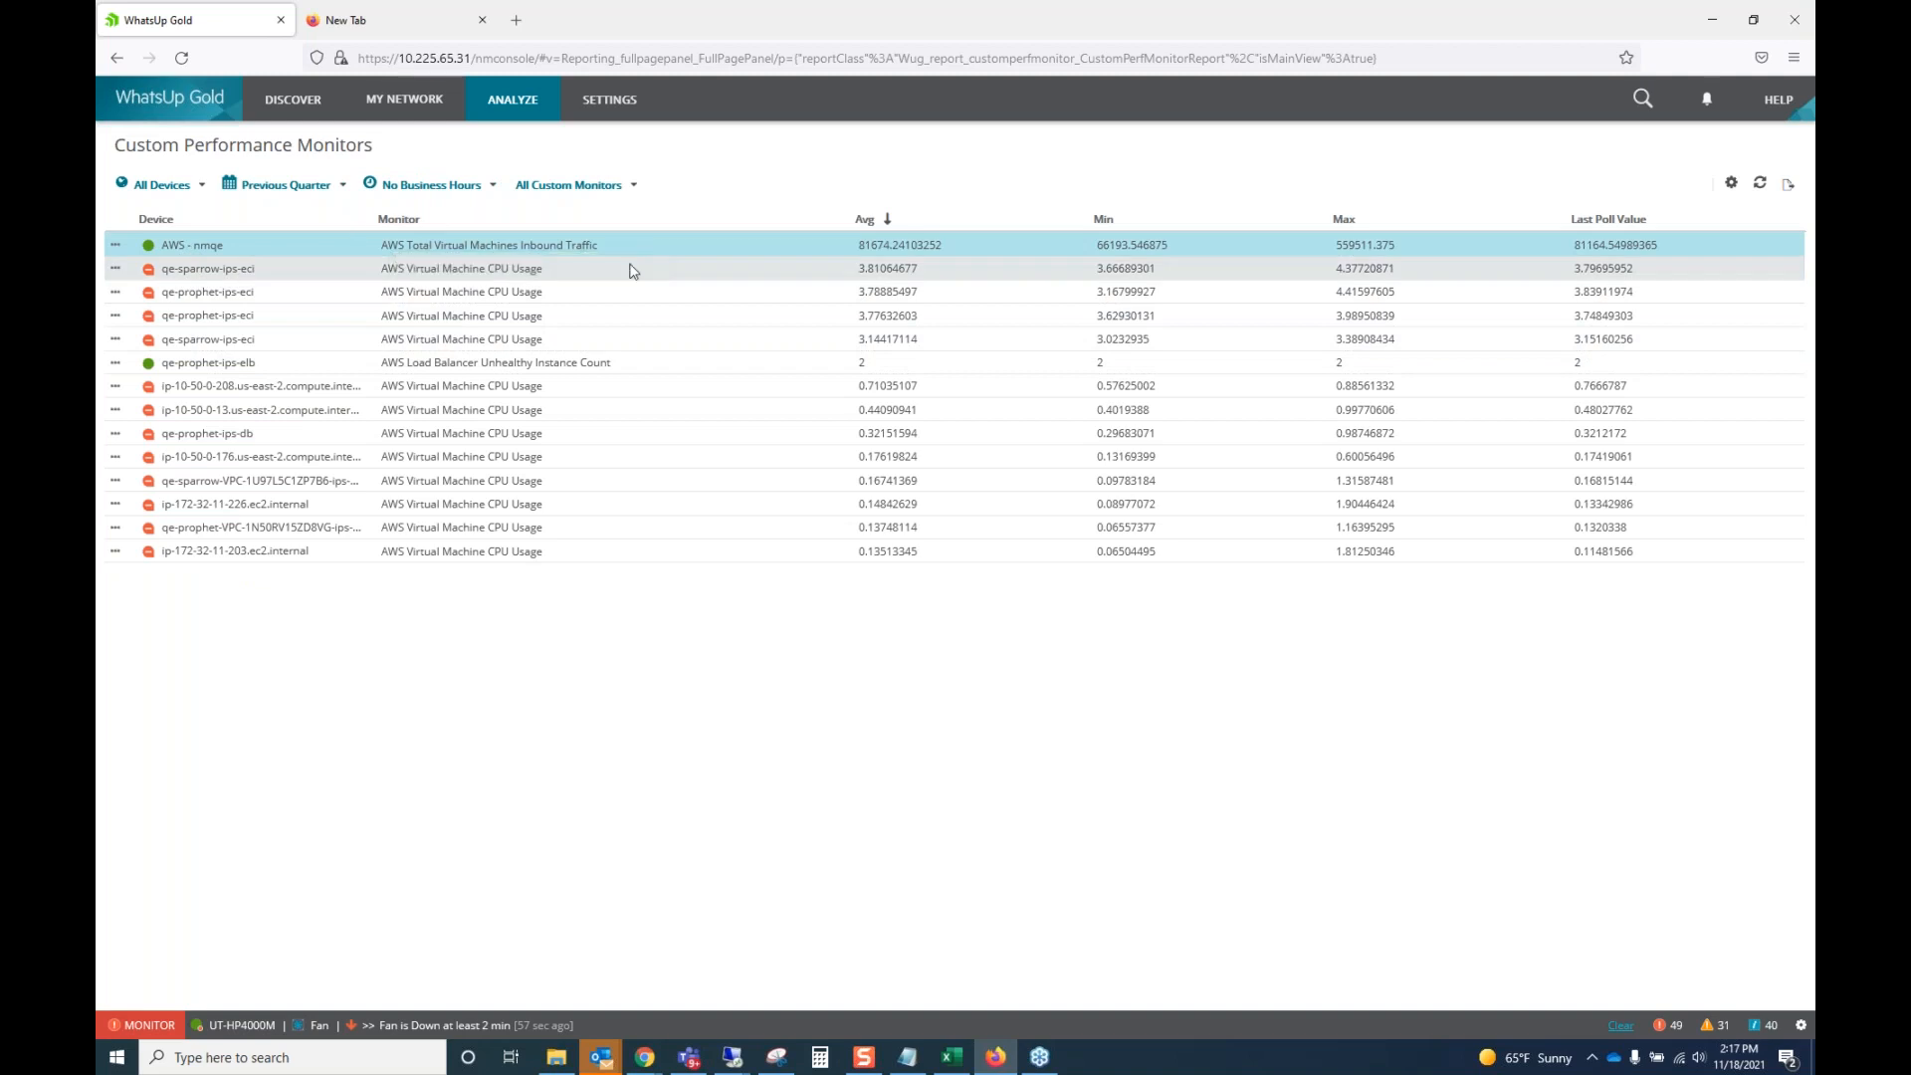
click(116, 247)
click(144, 261)
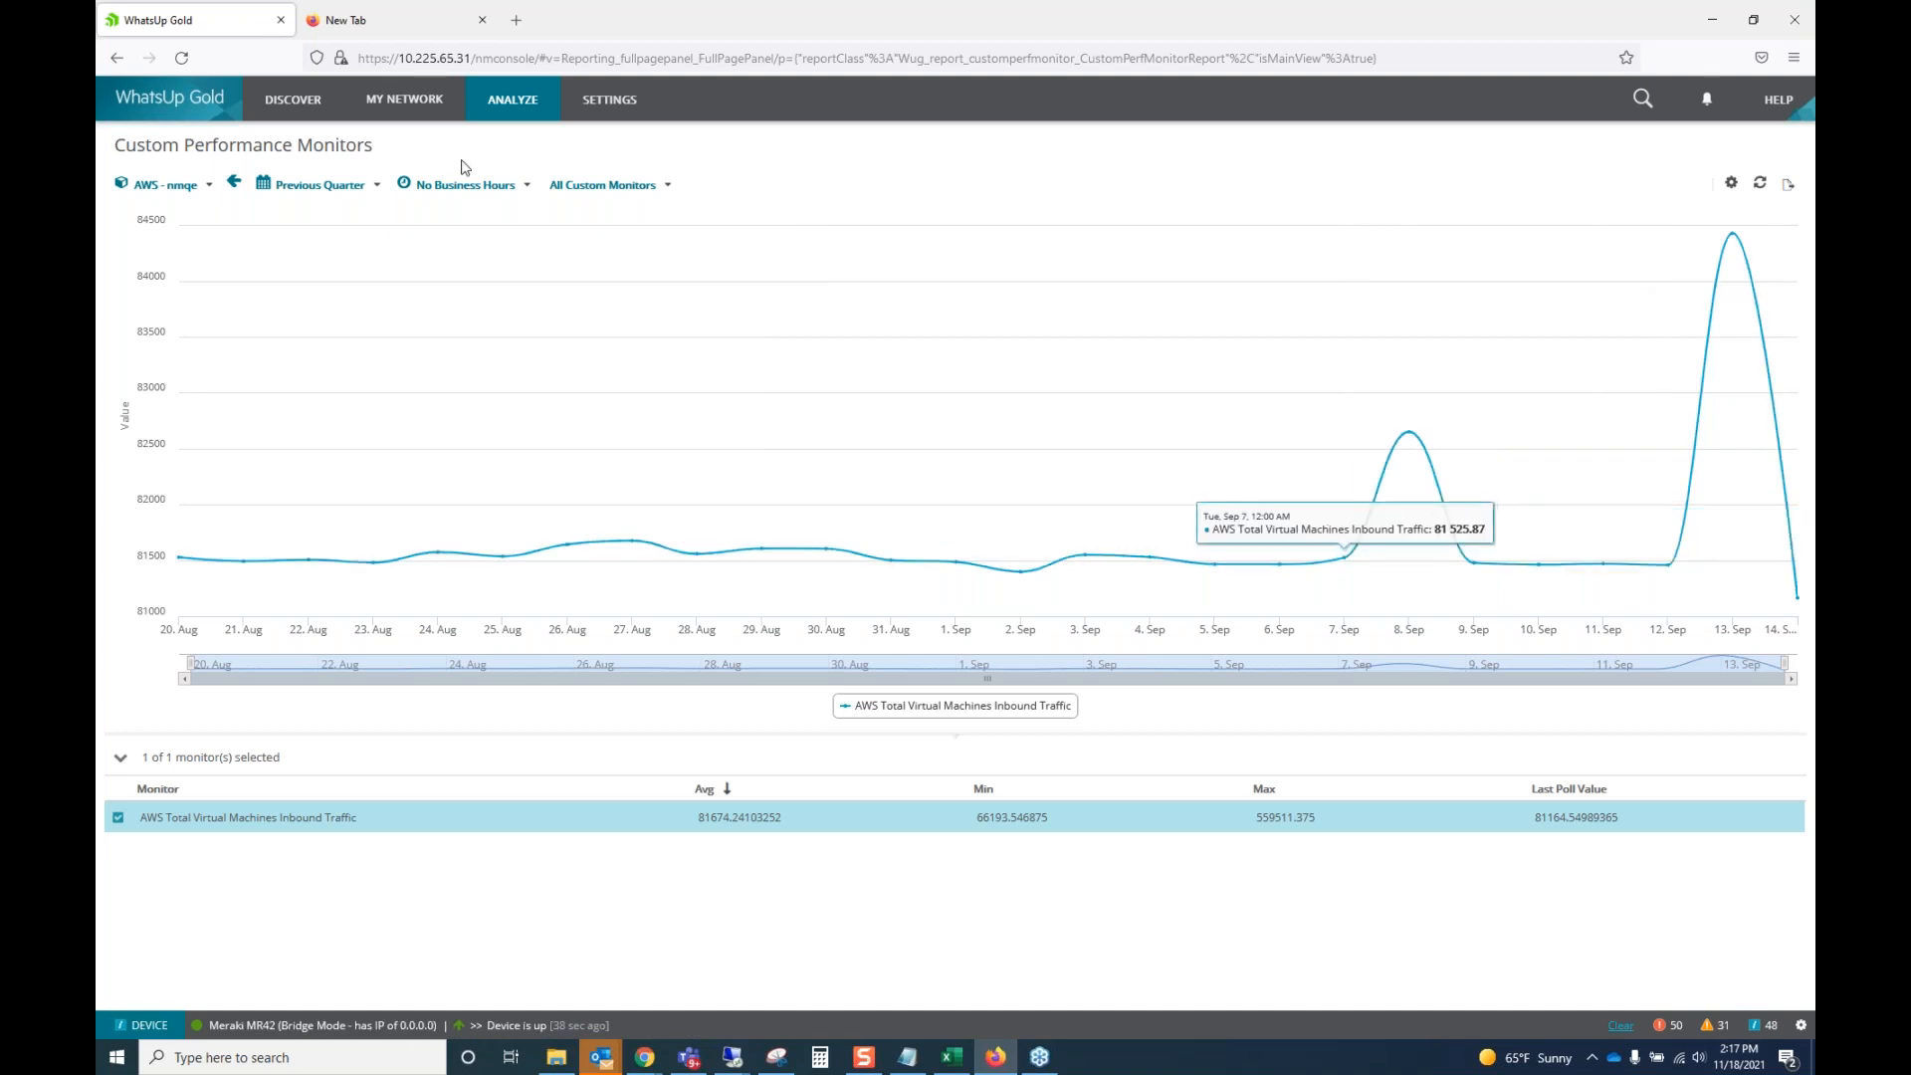
Return to the Monitors library from the custom performance report.
click(610, 110)
mouse_move(635, 332)
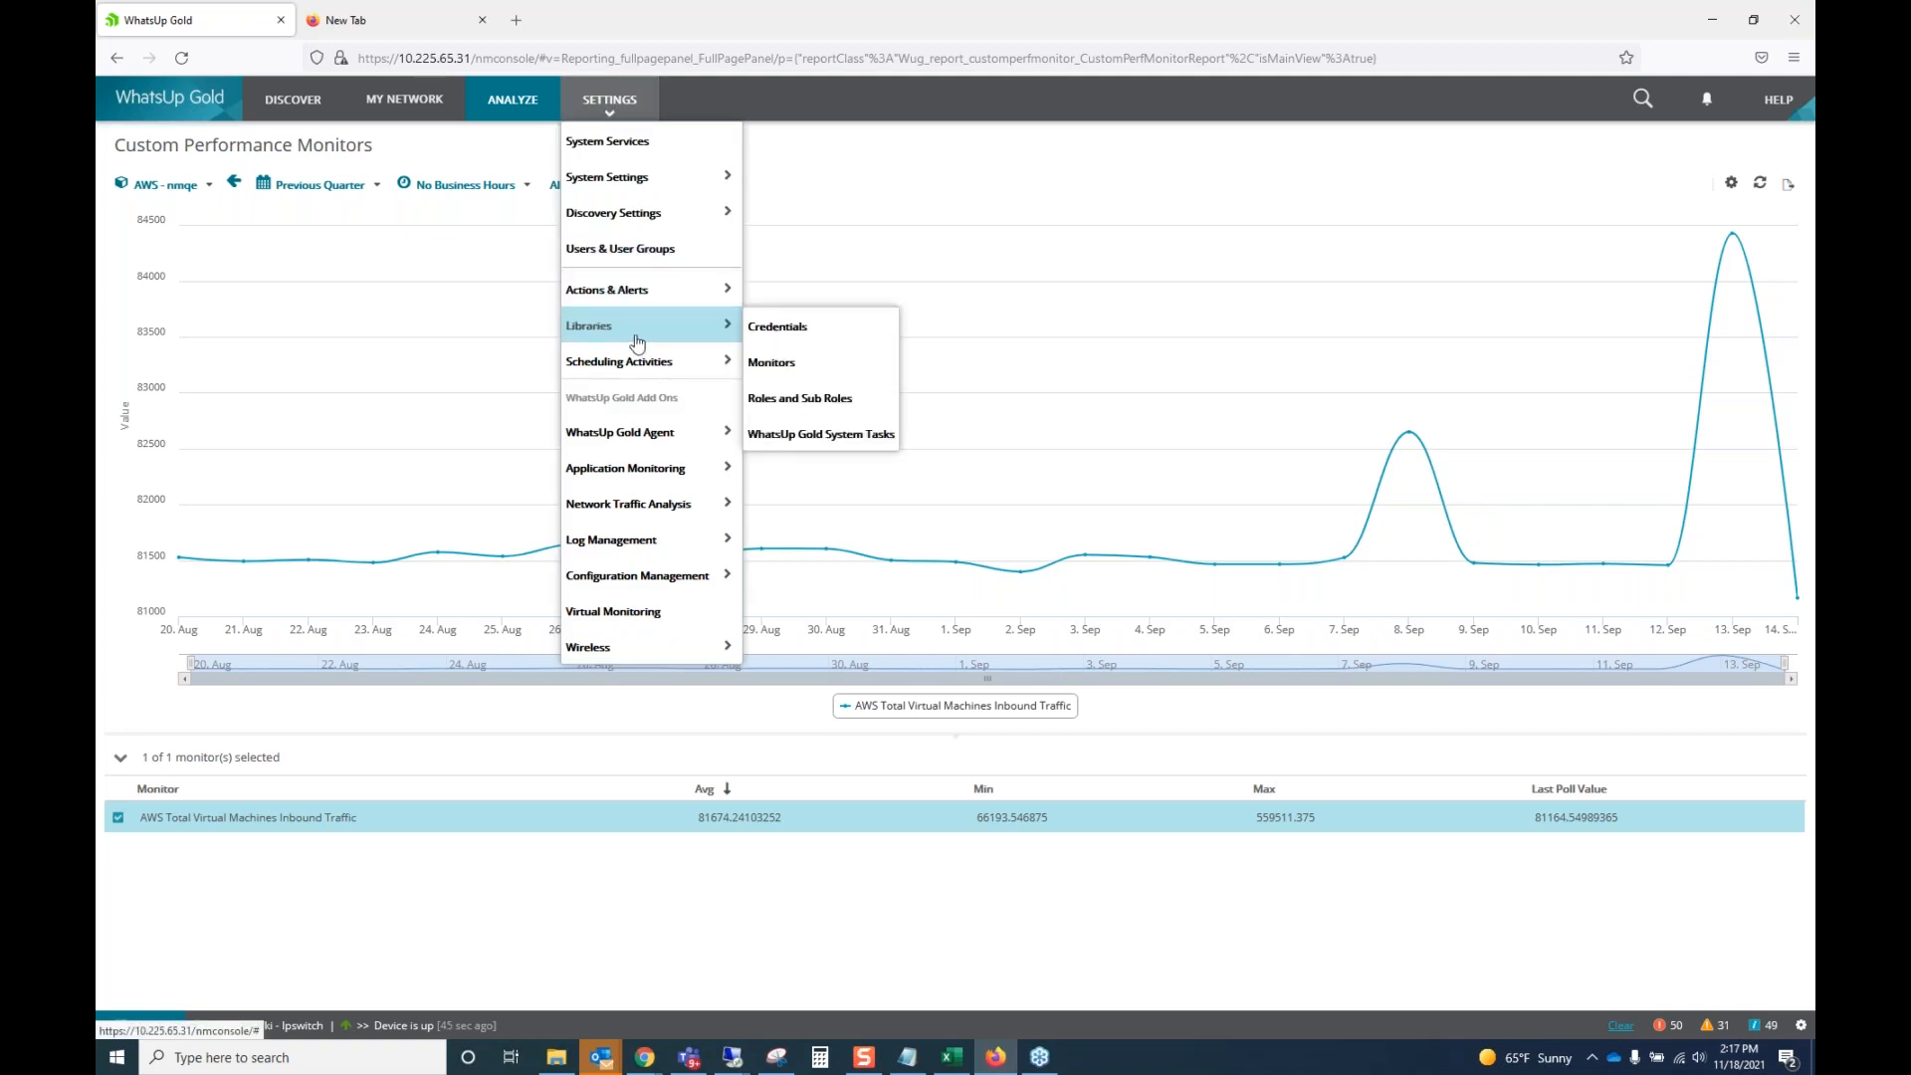
click(800, 364)
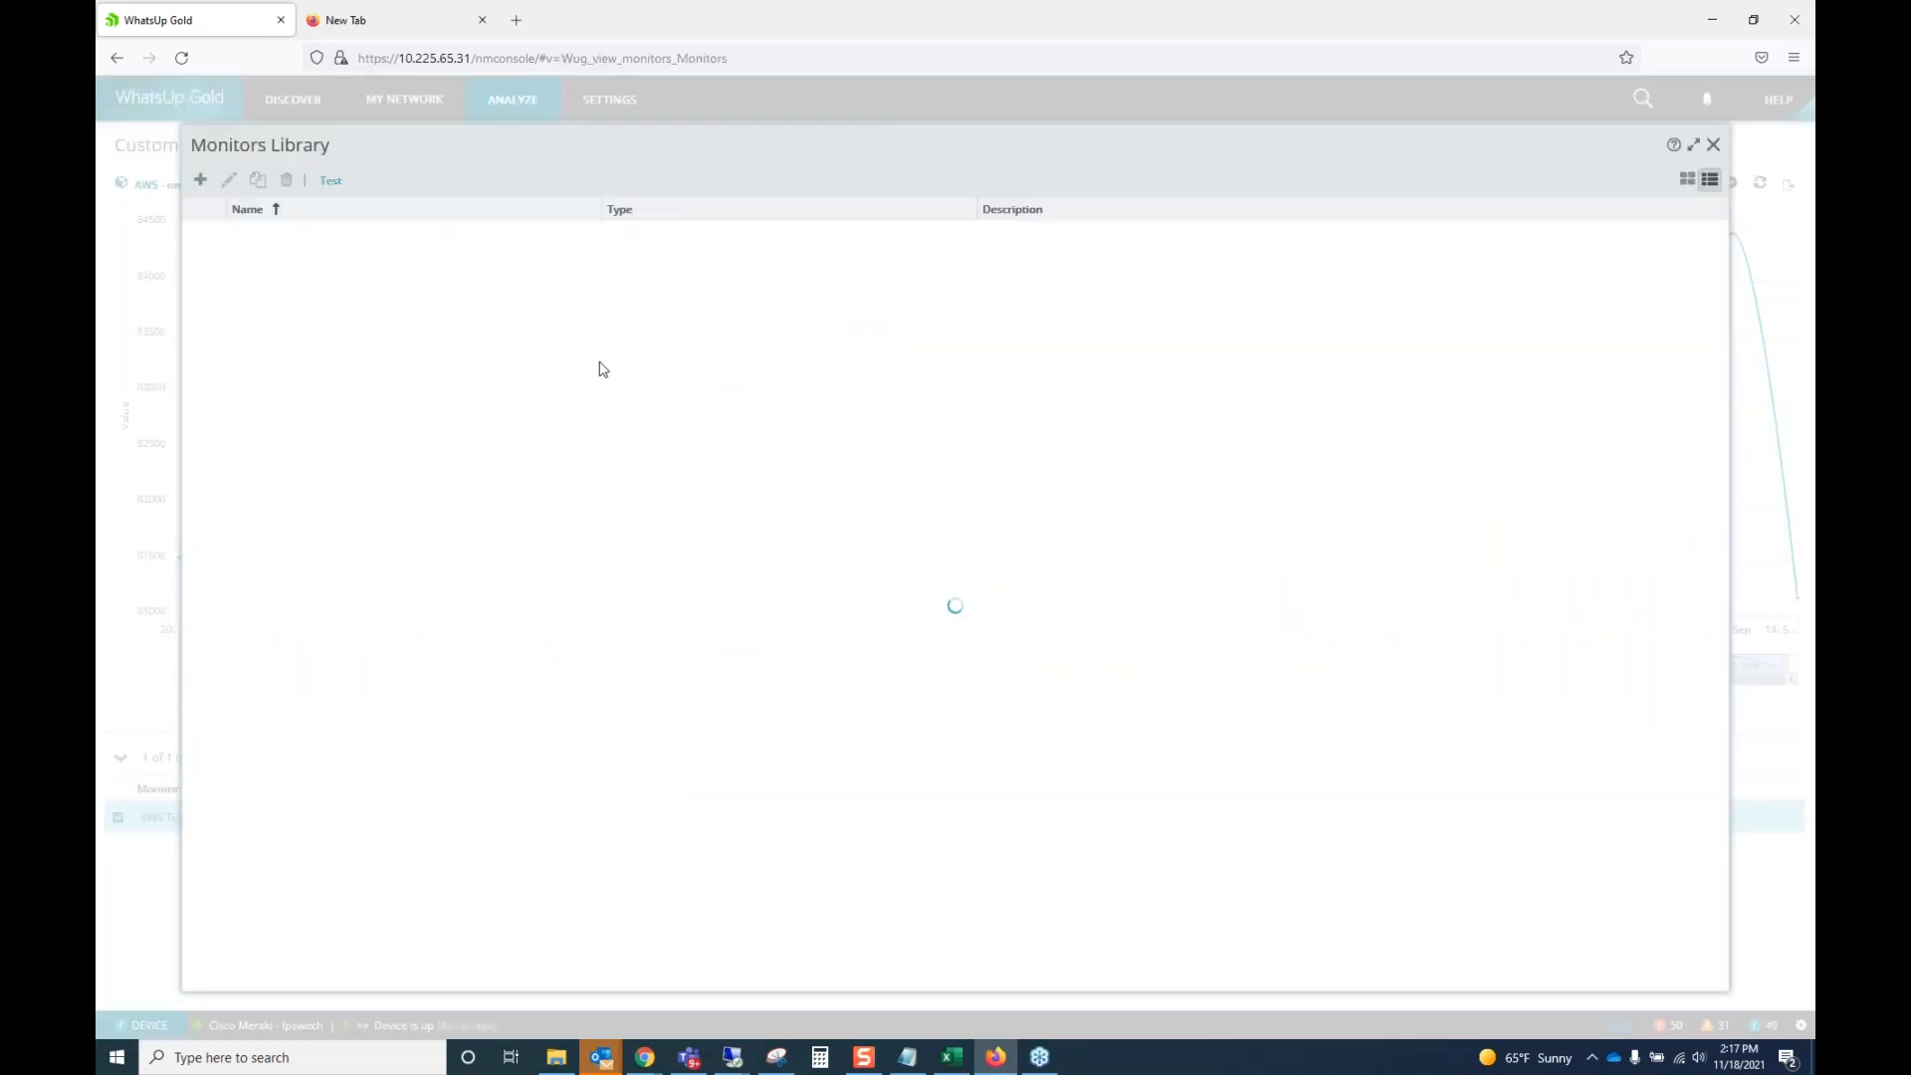
Start a new passive monitor of the Windows Event Log Monitor type in the Monitors library.
click(200, 179)
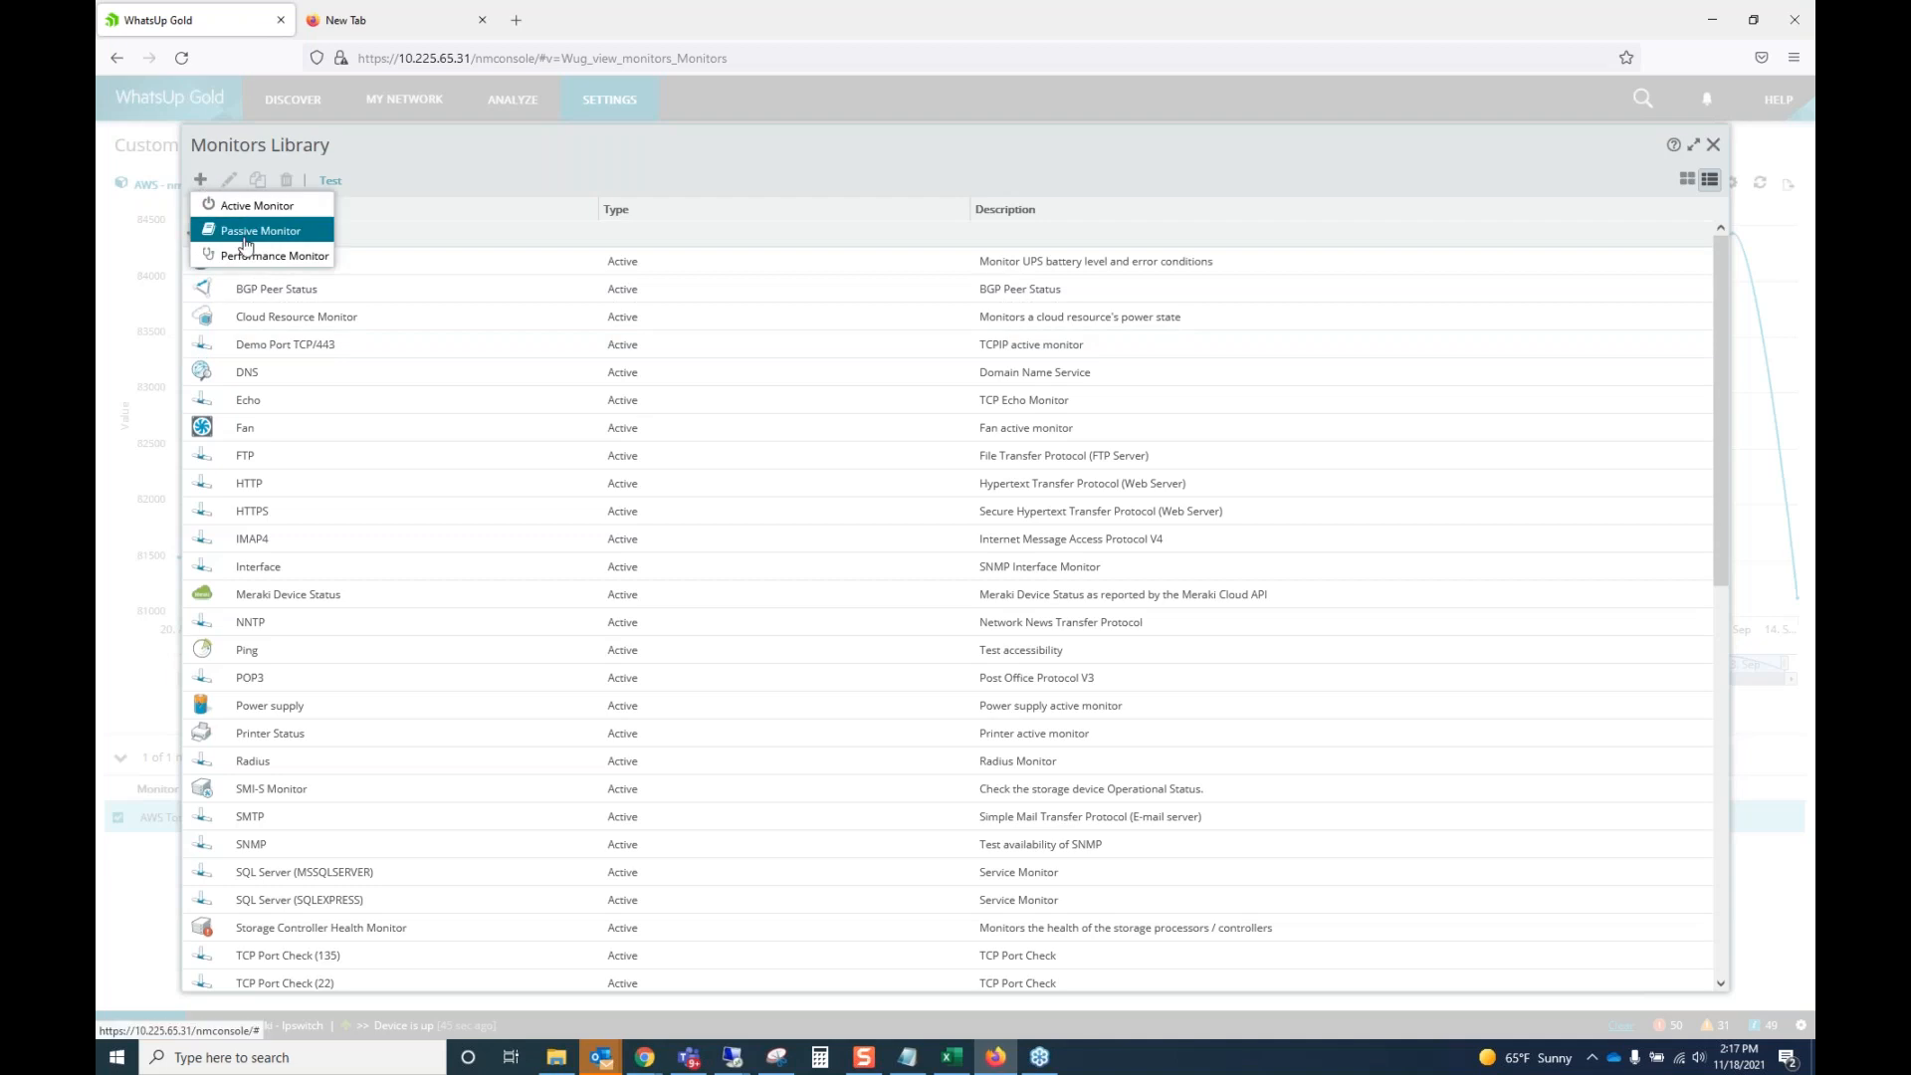
click(239, 226)
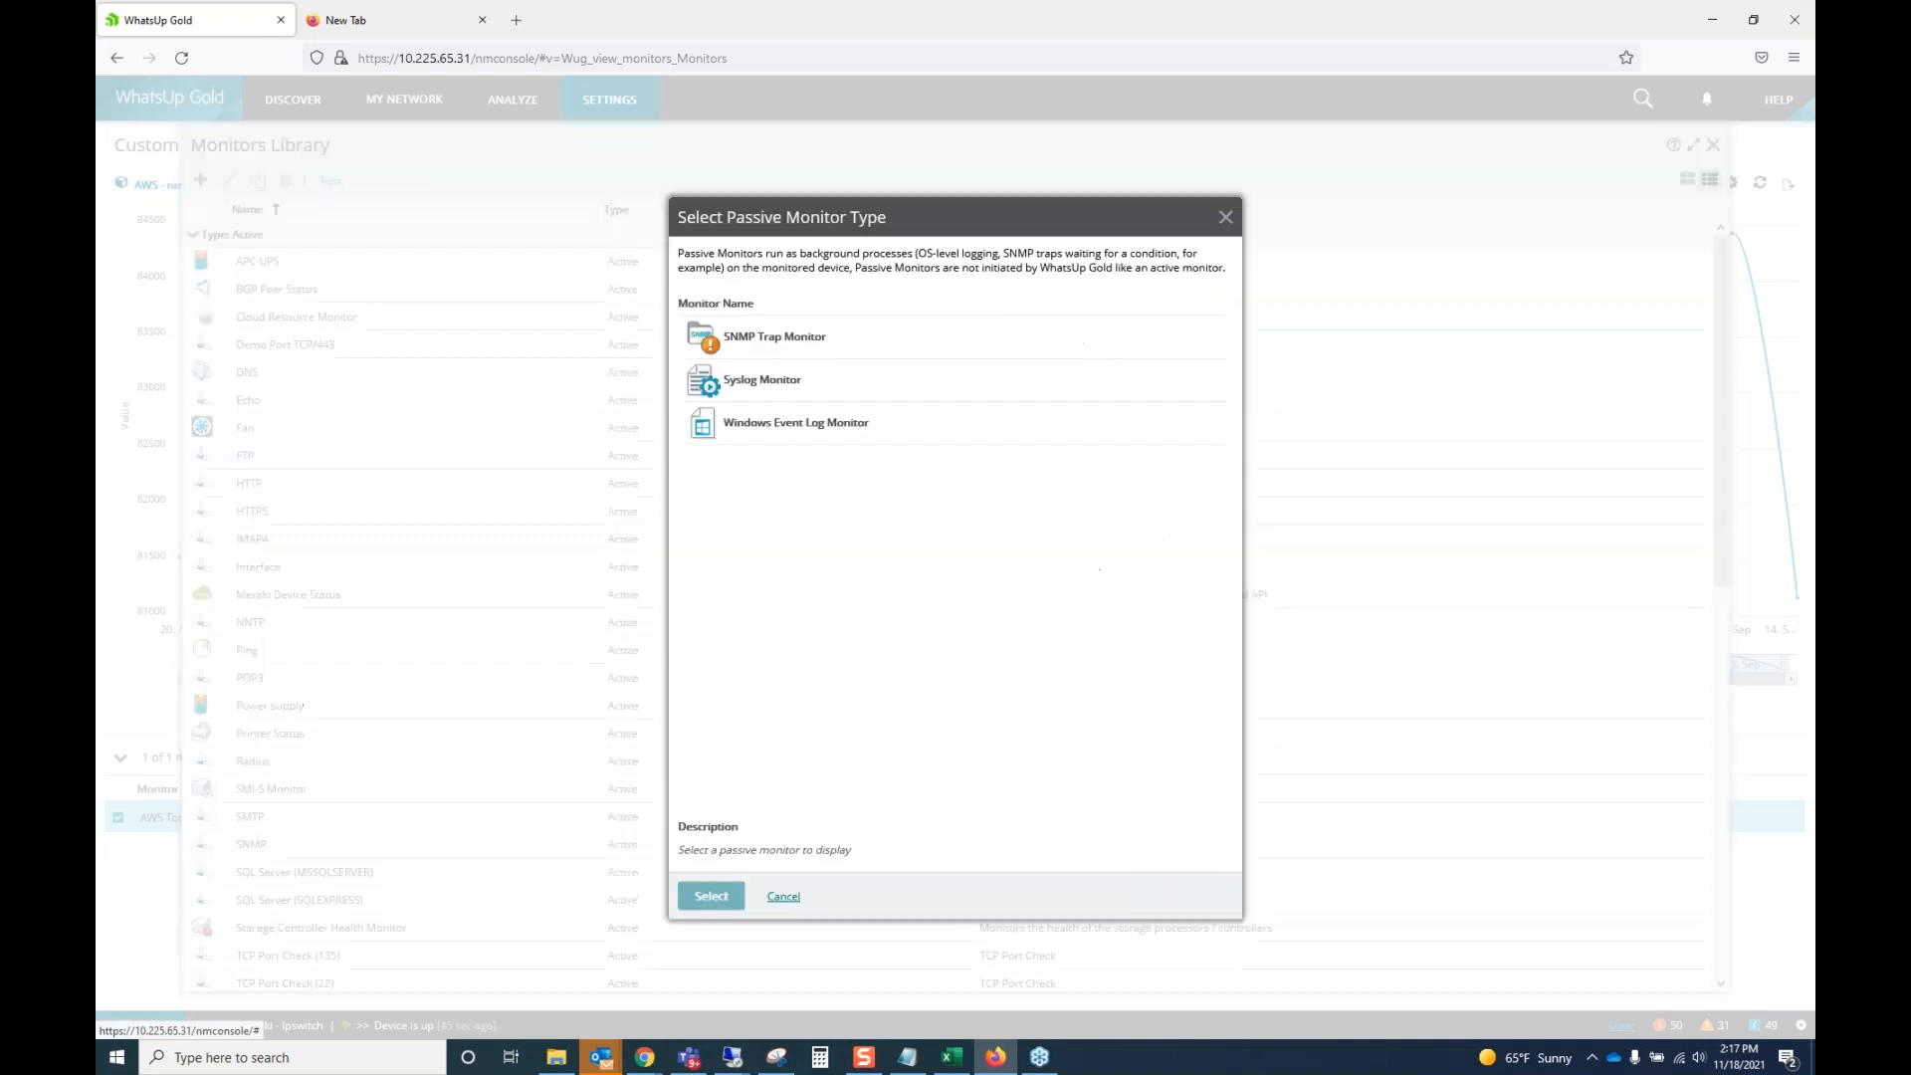
double_click(976, 435)
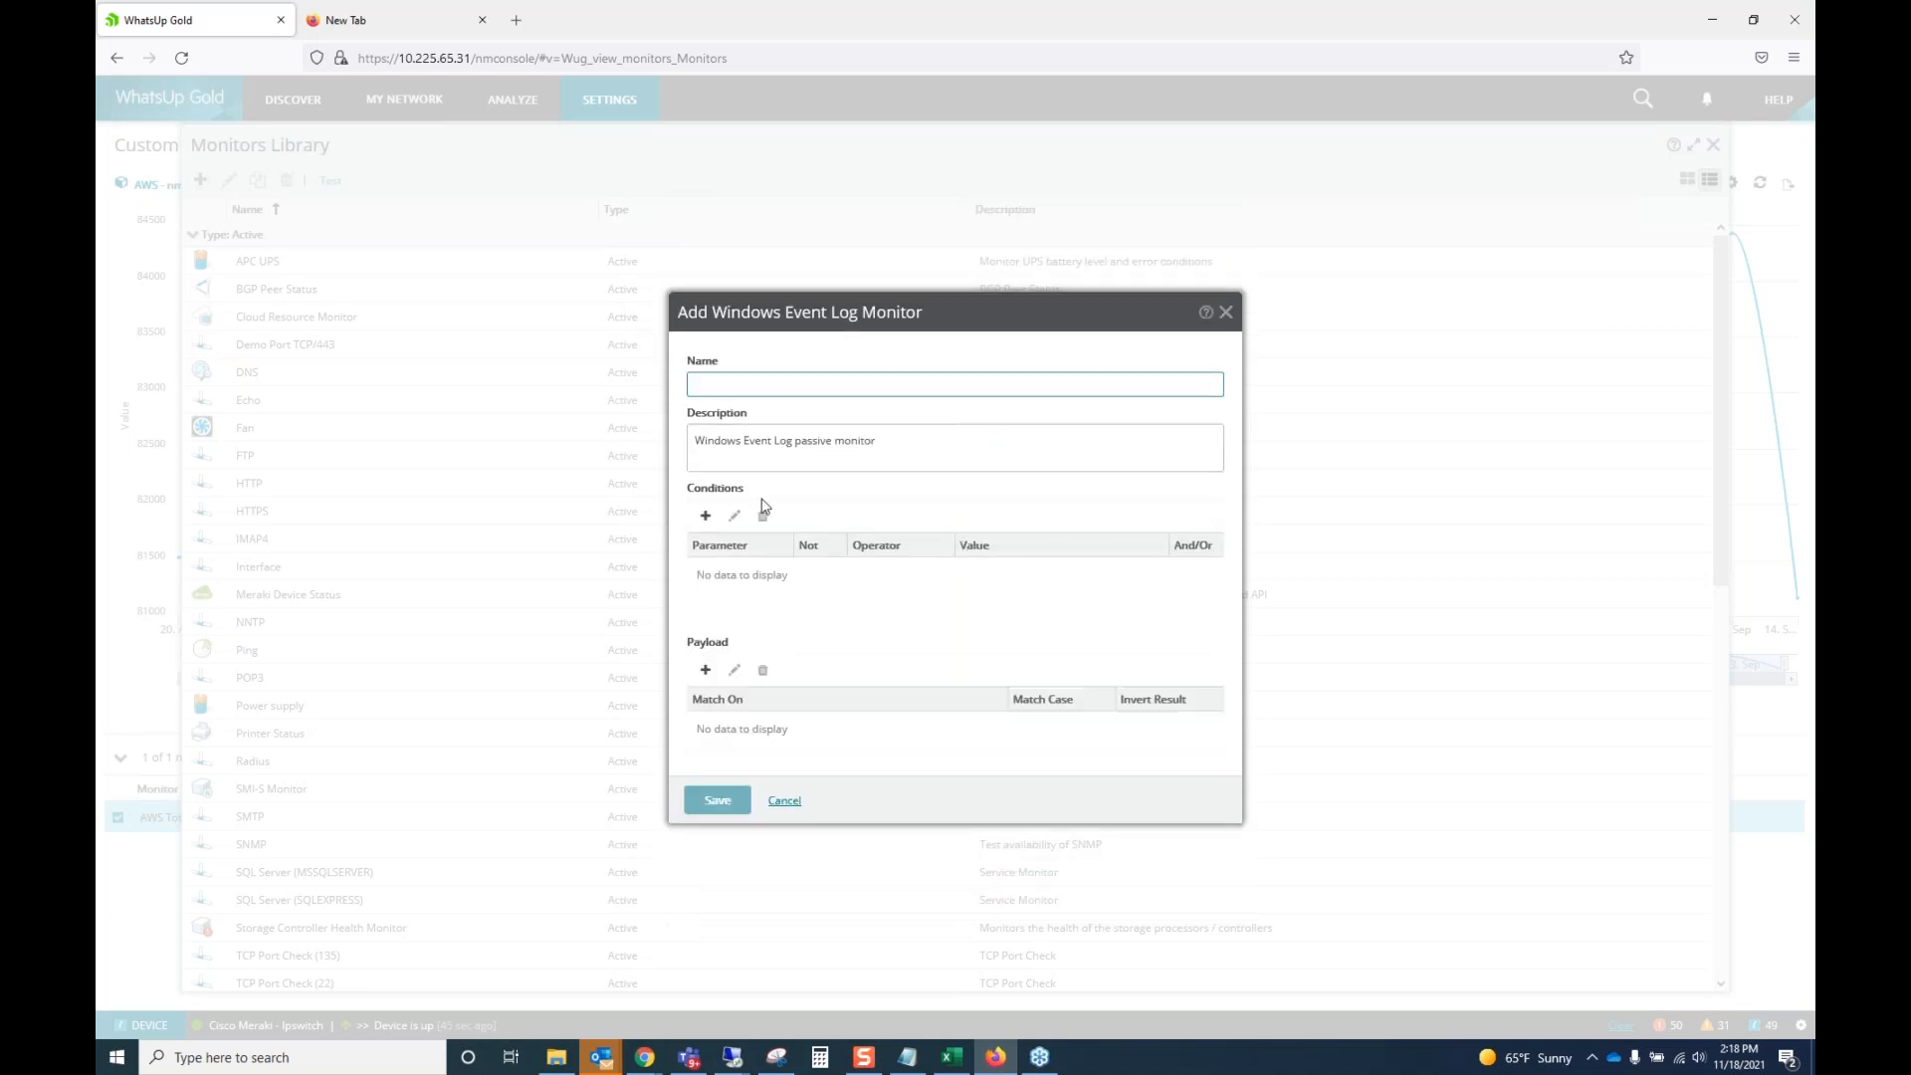
Examine the WinEvent condition parameters, trying Event ID and Description, and leave the Windows Event Log monitor unsaved.
click(709, 516)
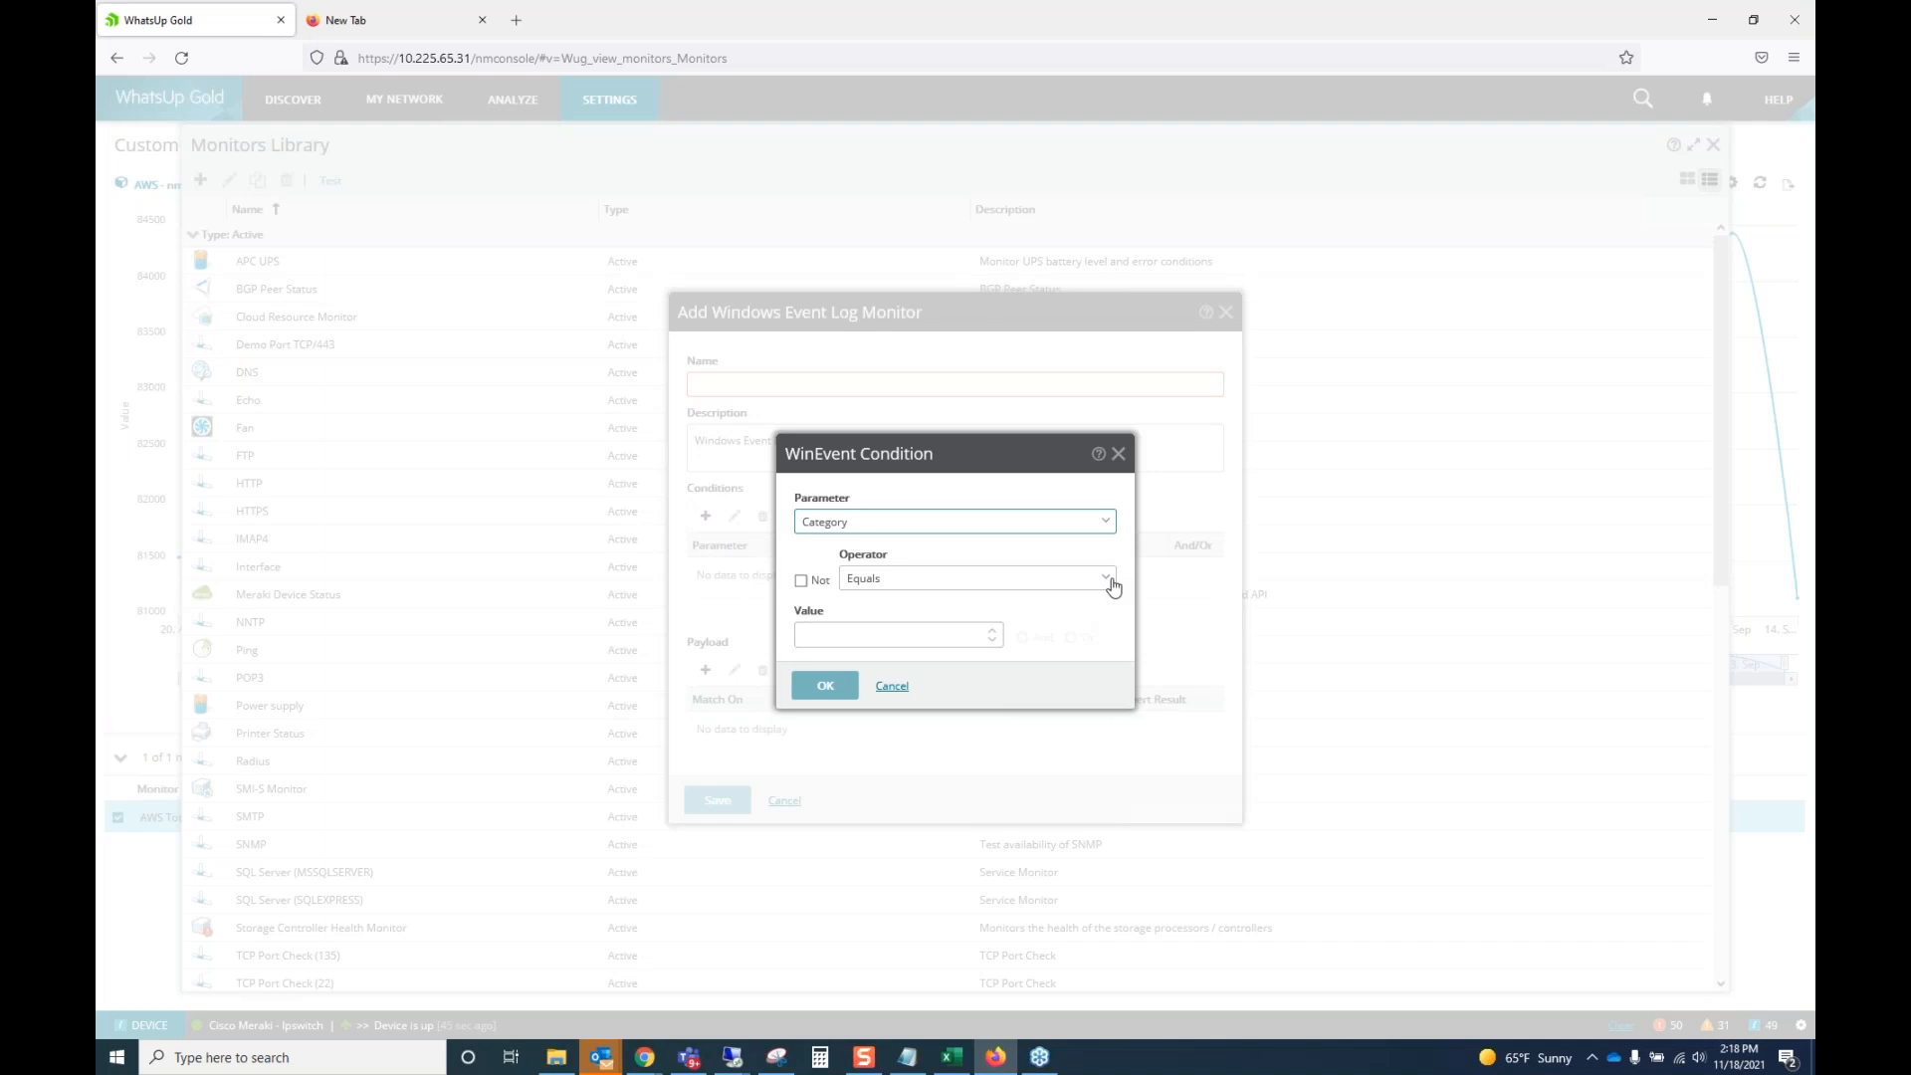
click(1106, 524)
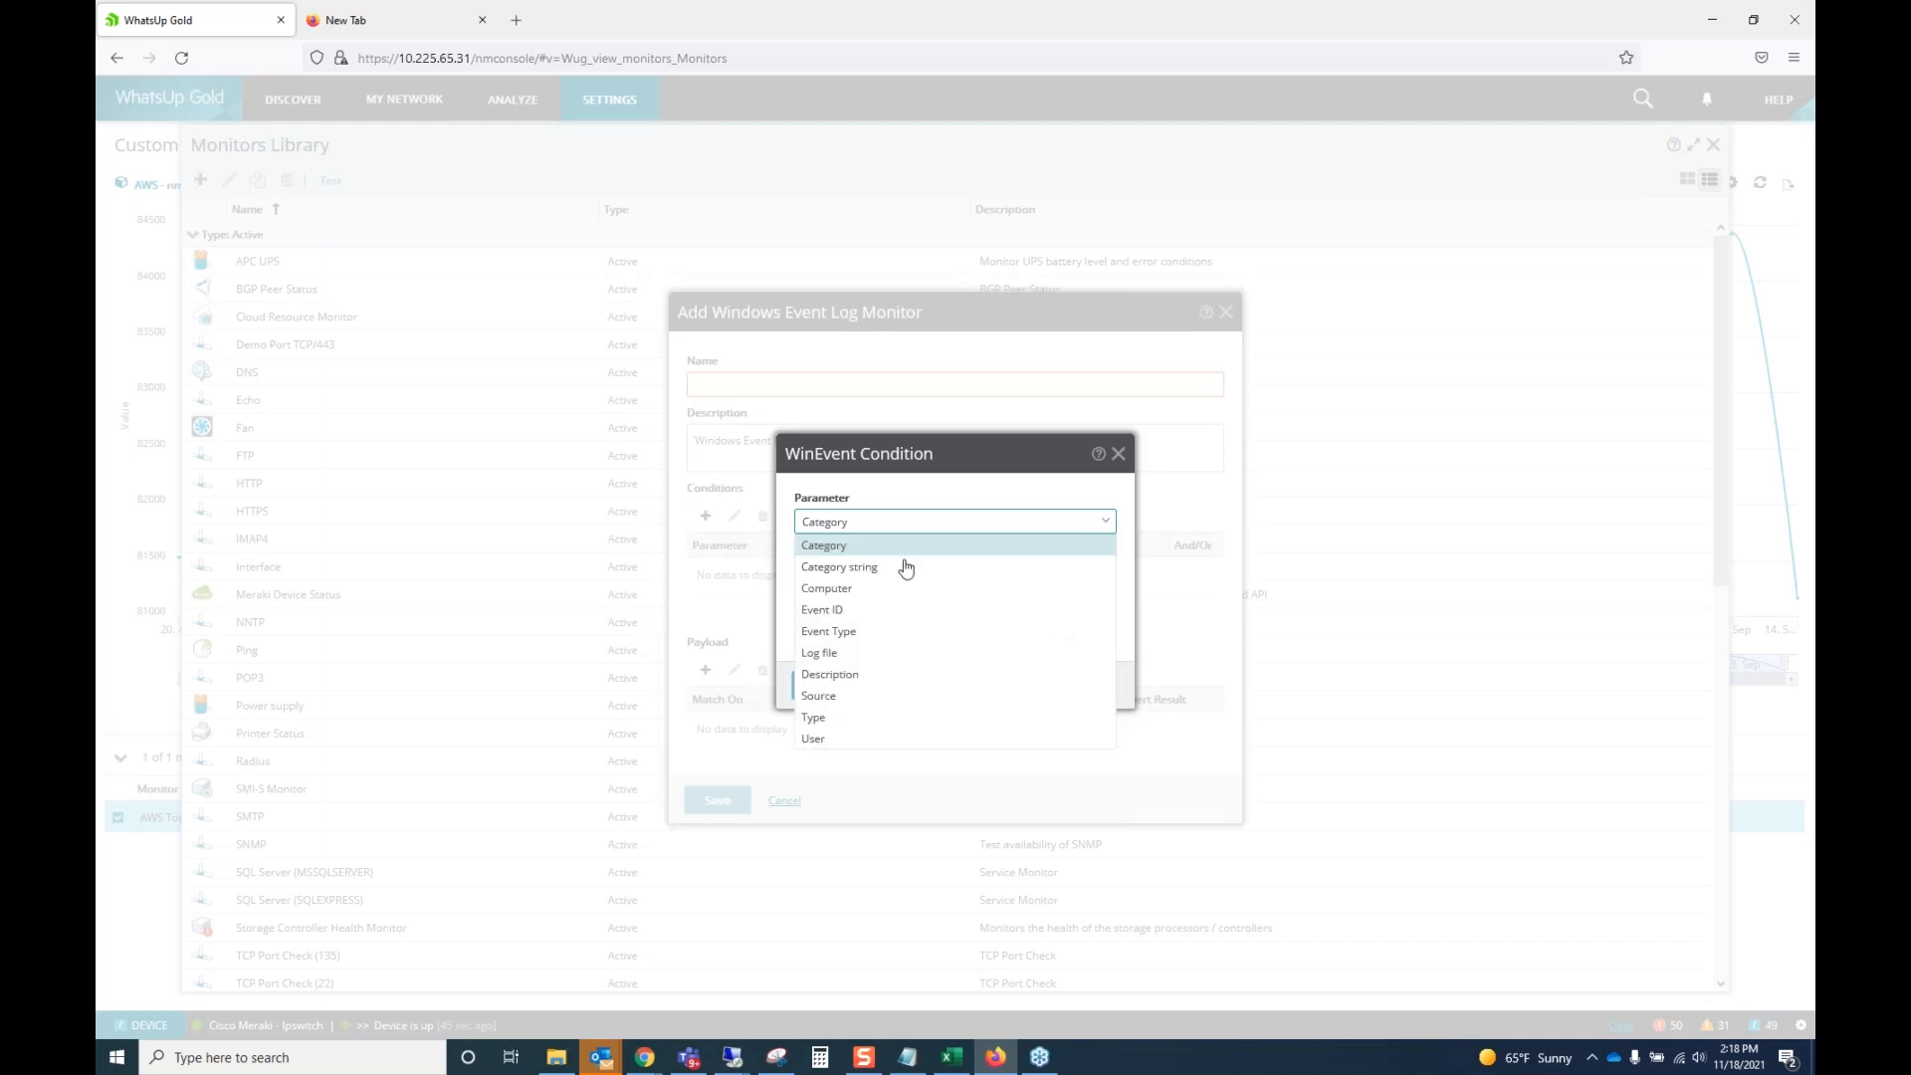
click(879, 609)
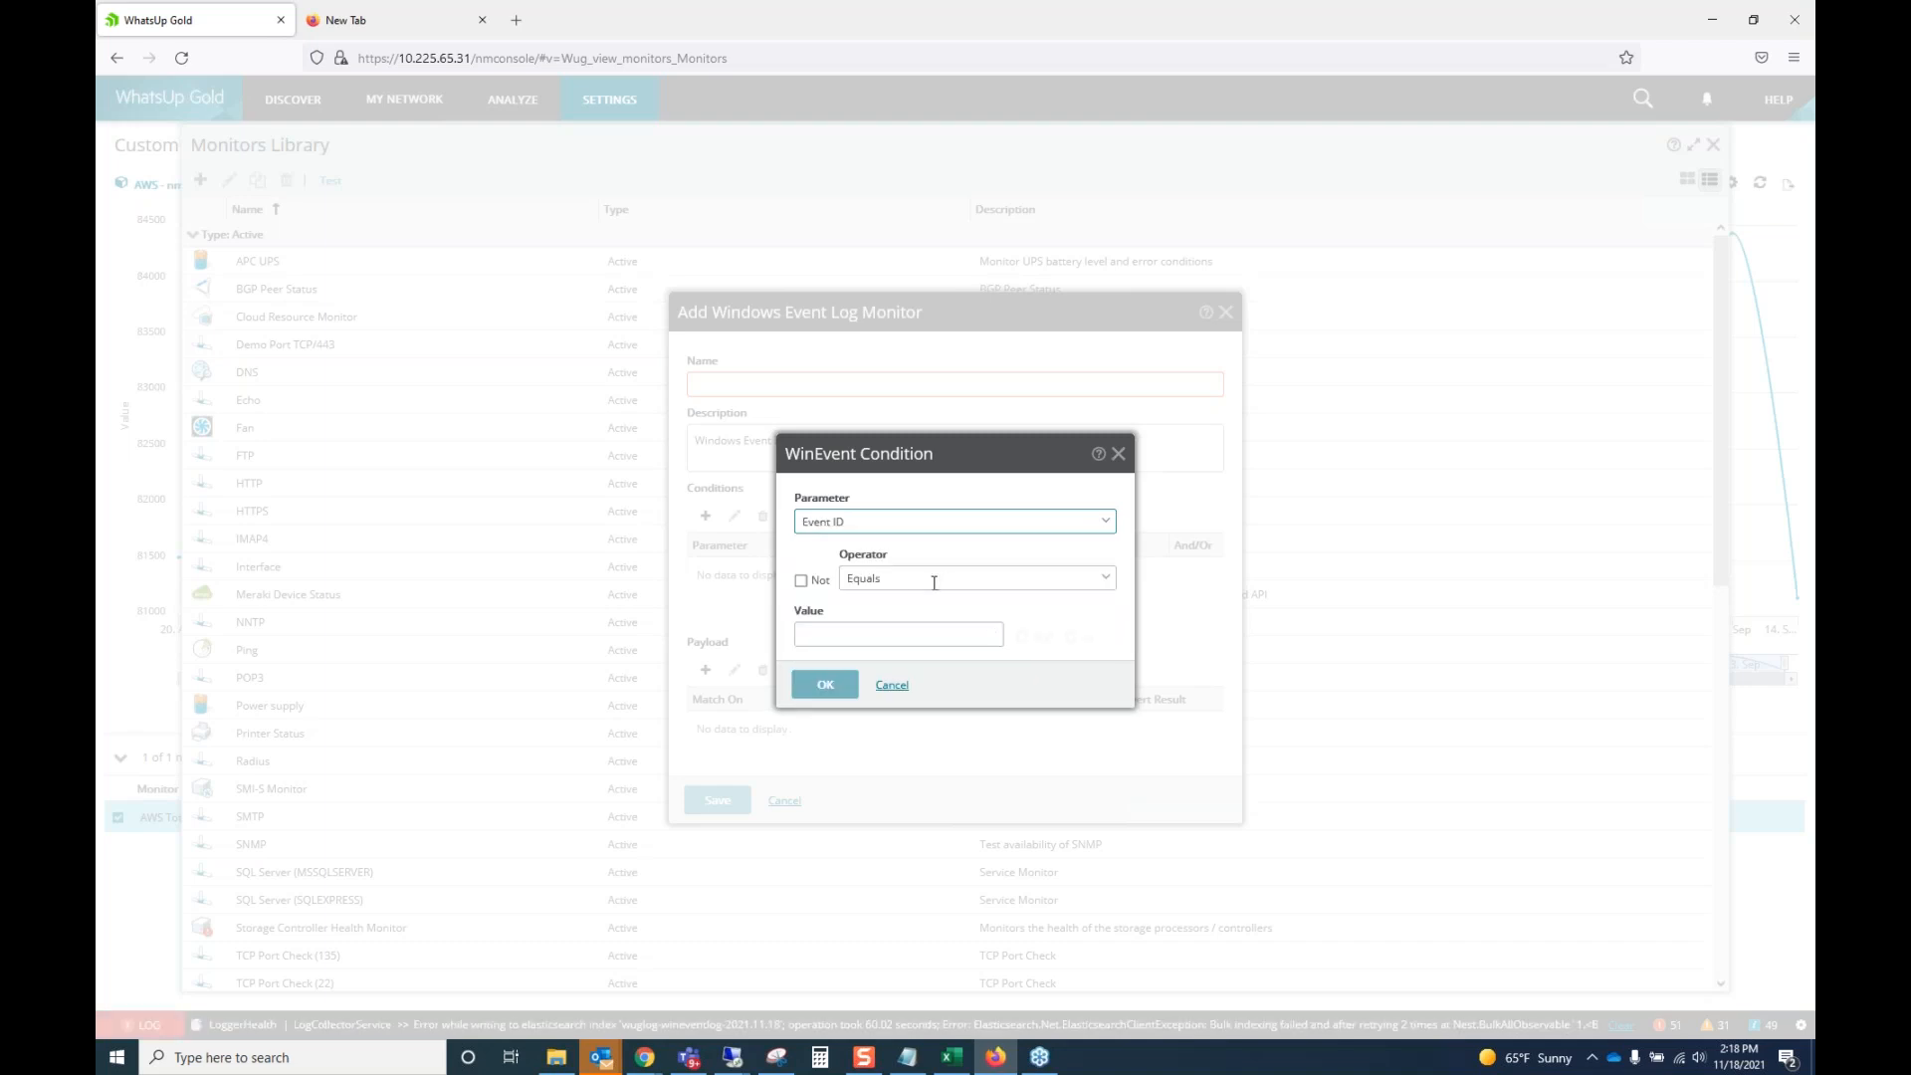
click(1109, 527)
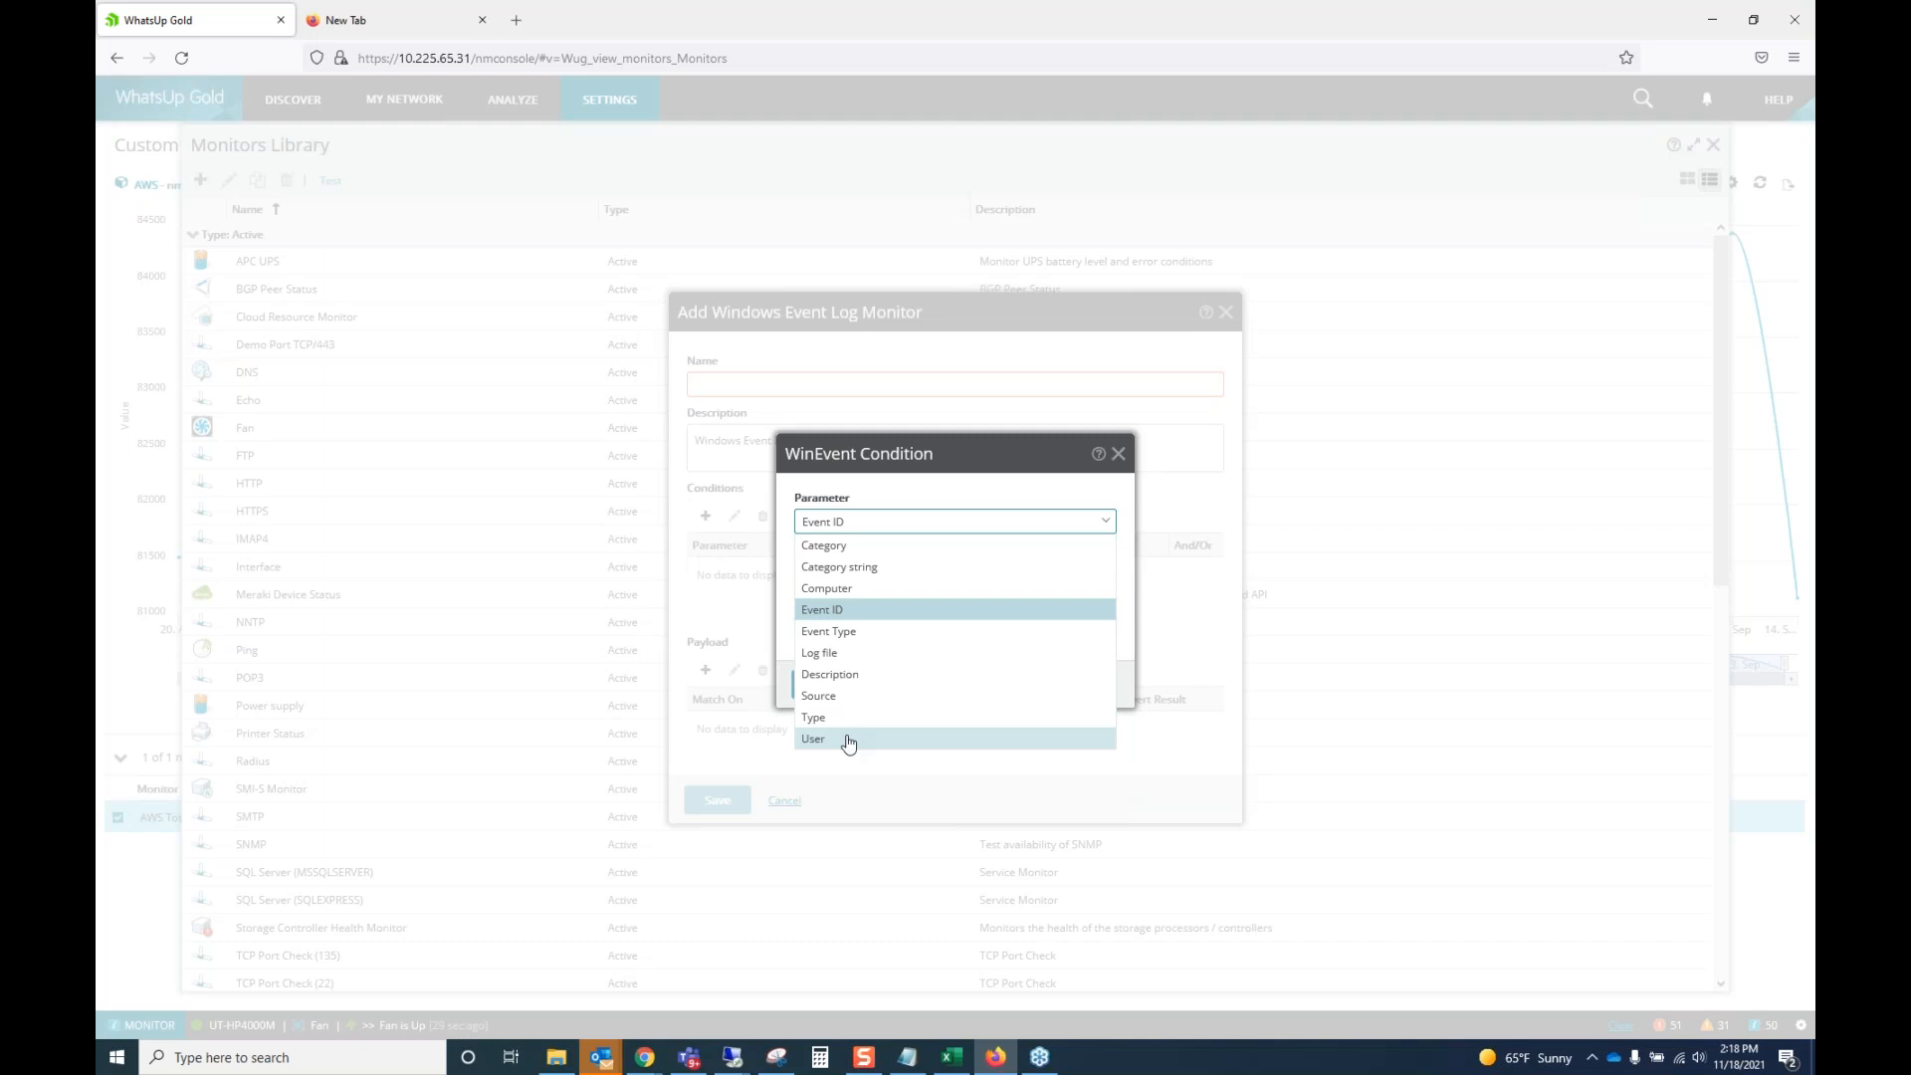
click(910, 685)
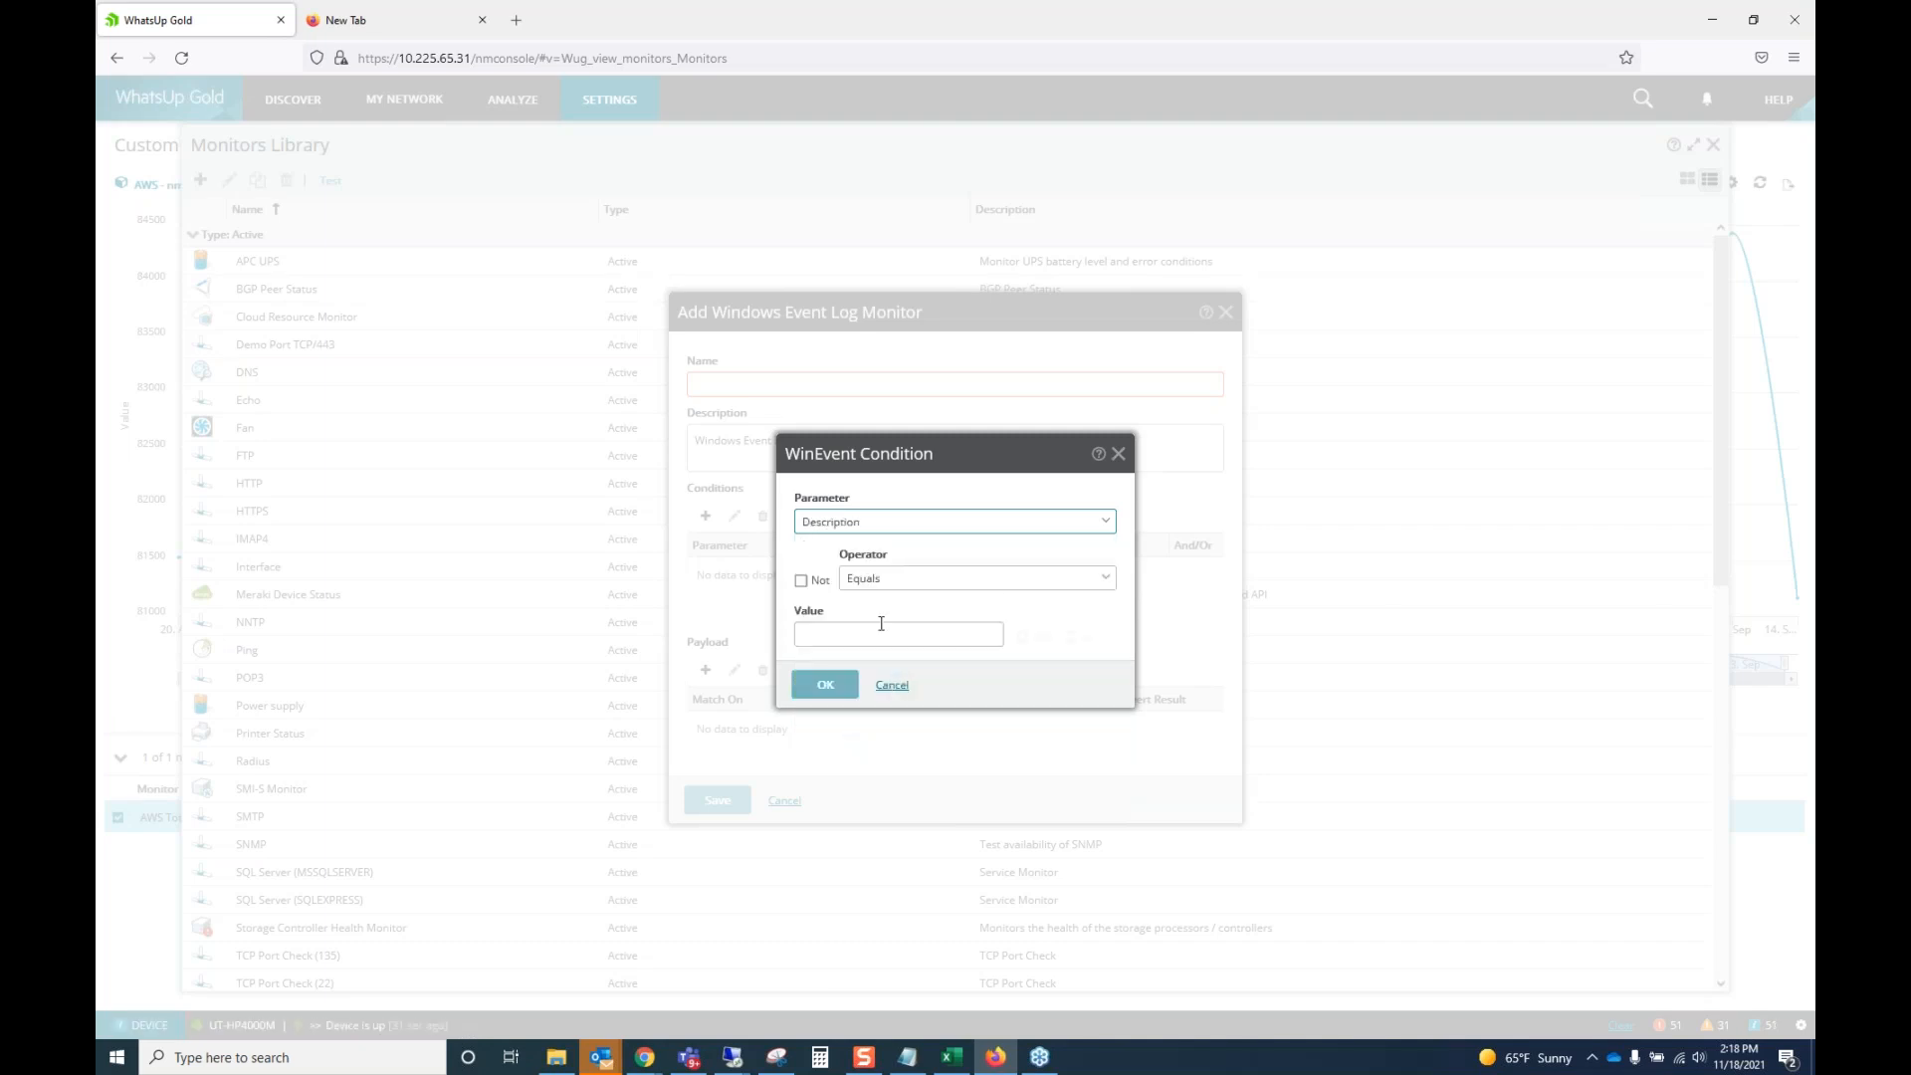
click(891, 684)
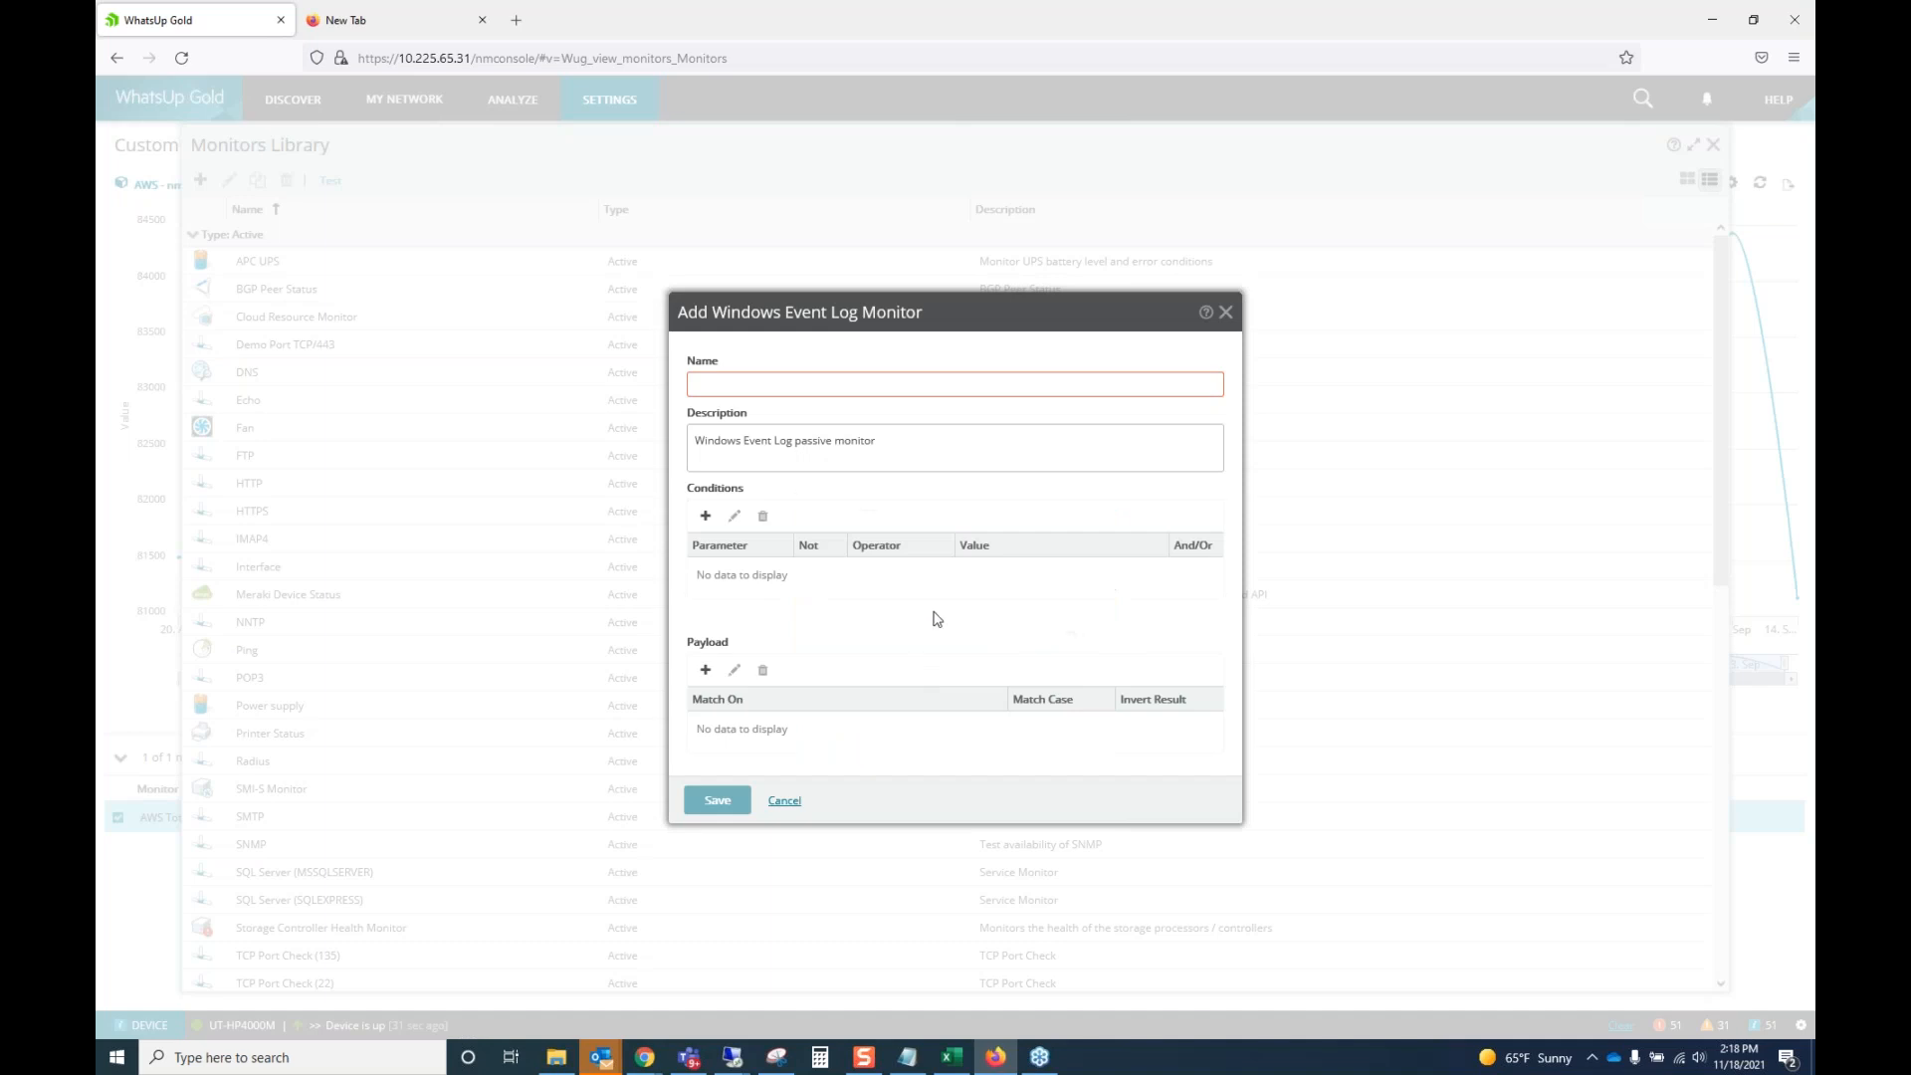
click(784, 801)
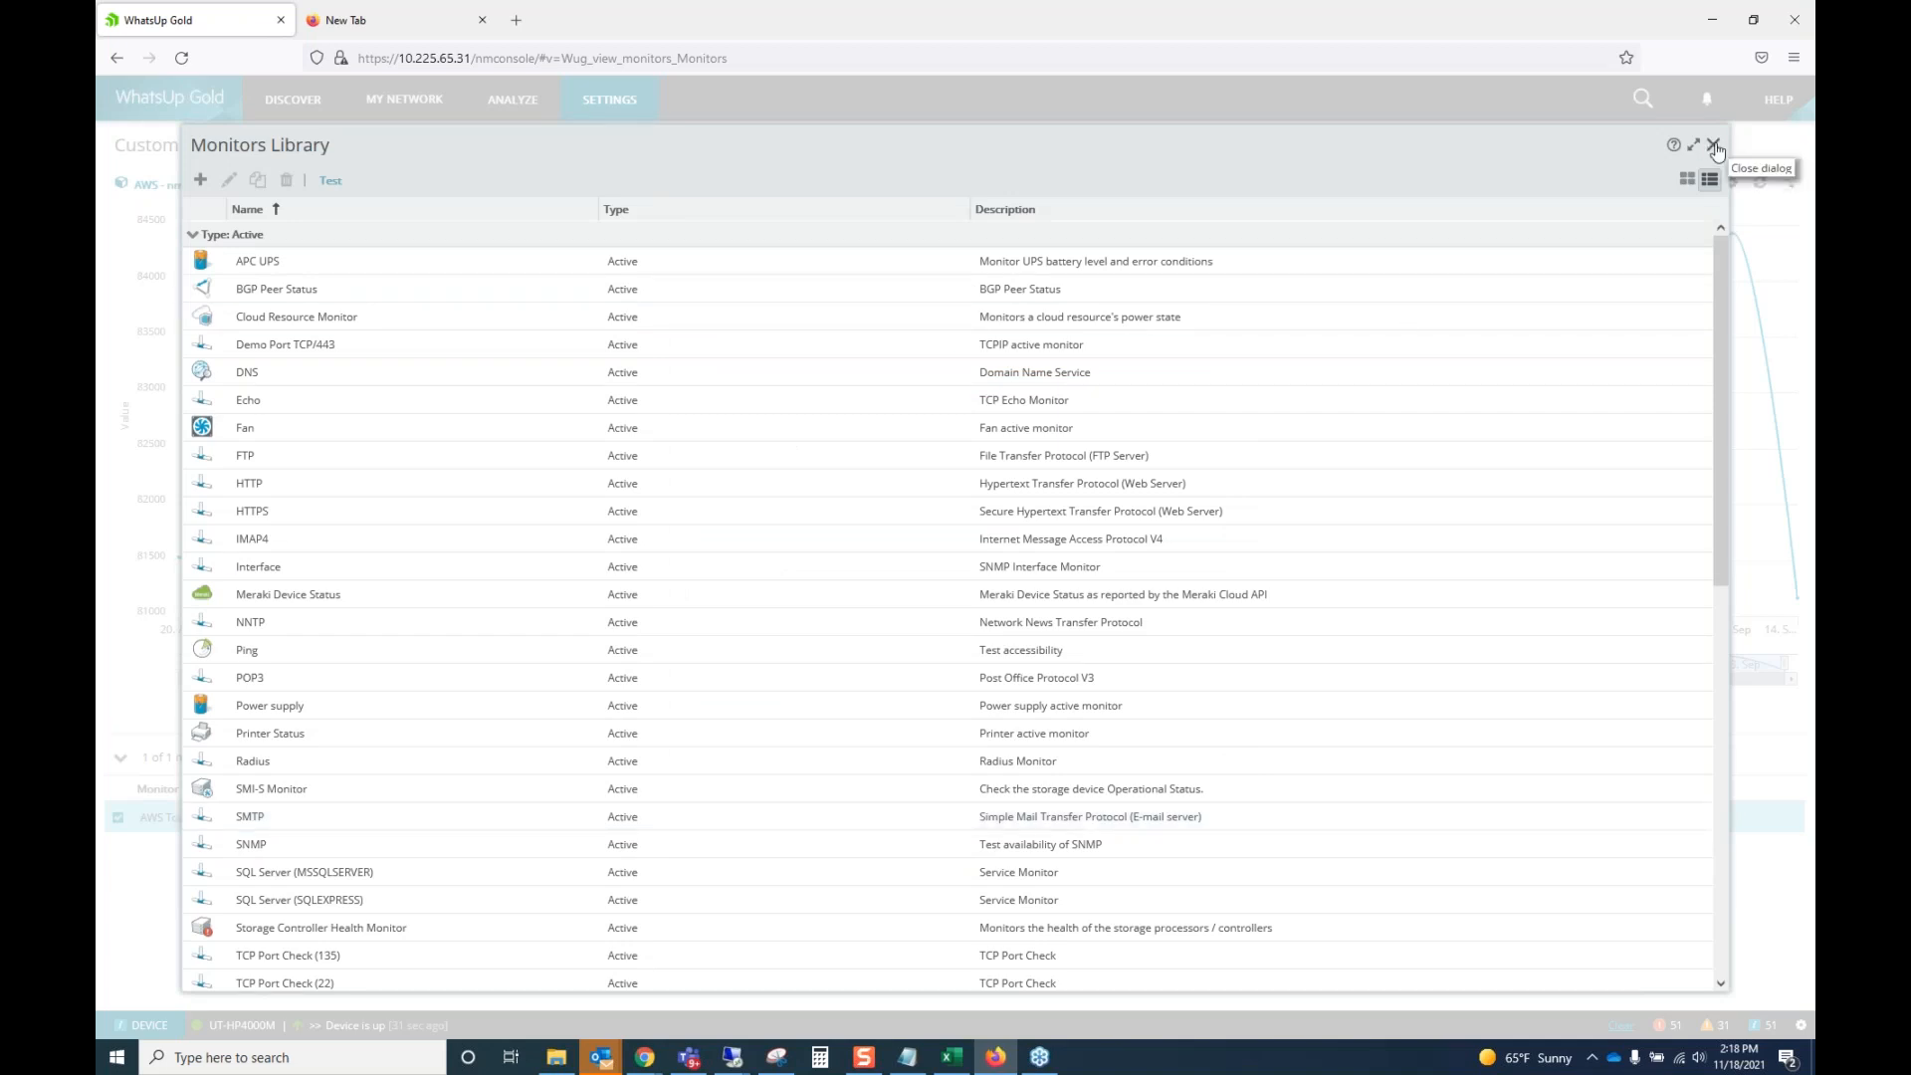
Review the generic trap types of a new SNMP Trap passive monitor and leave it without saving.
click(201, 181)
click(229, 227)
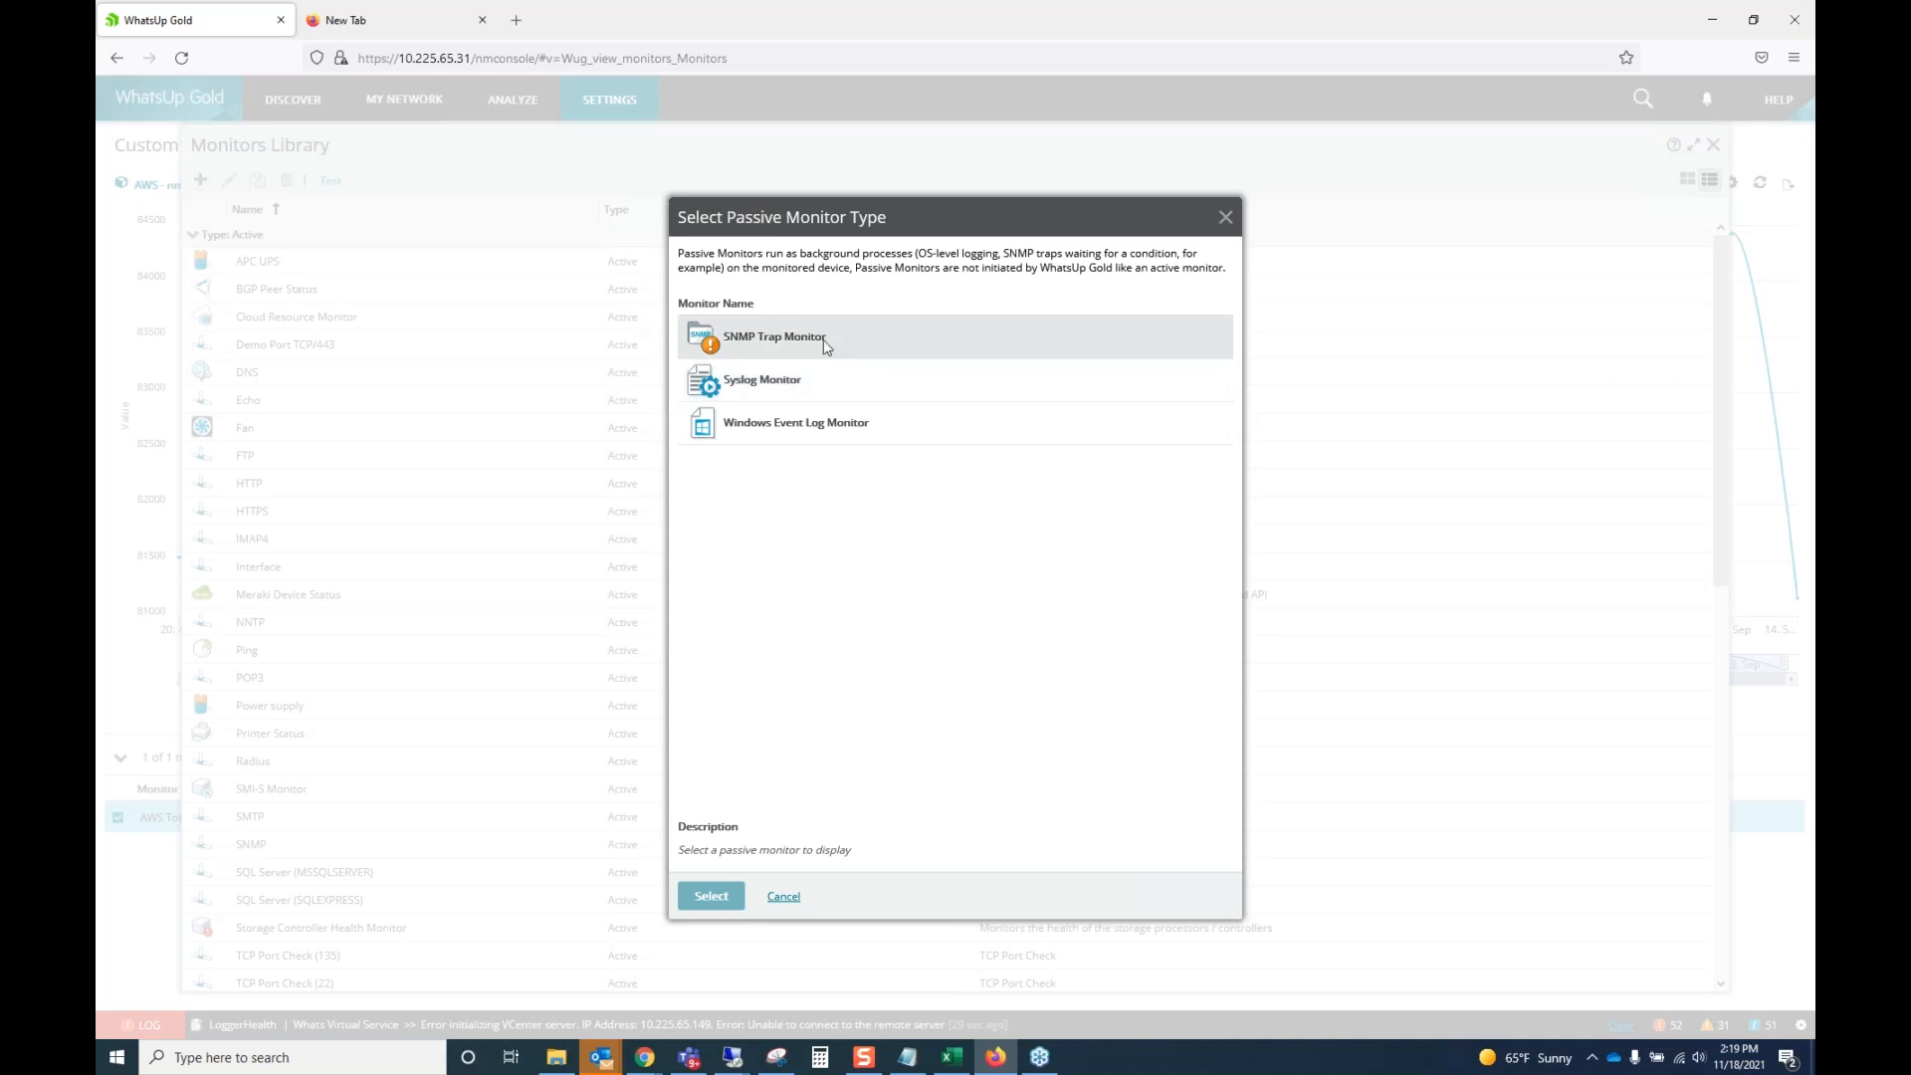
click(825, 340)
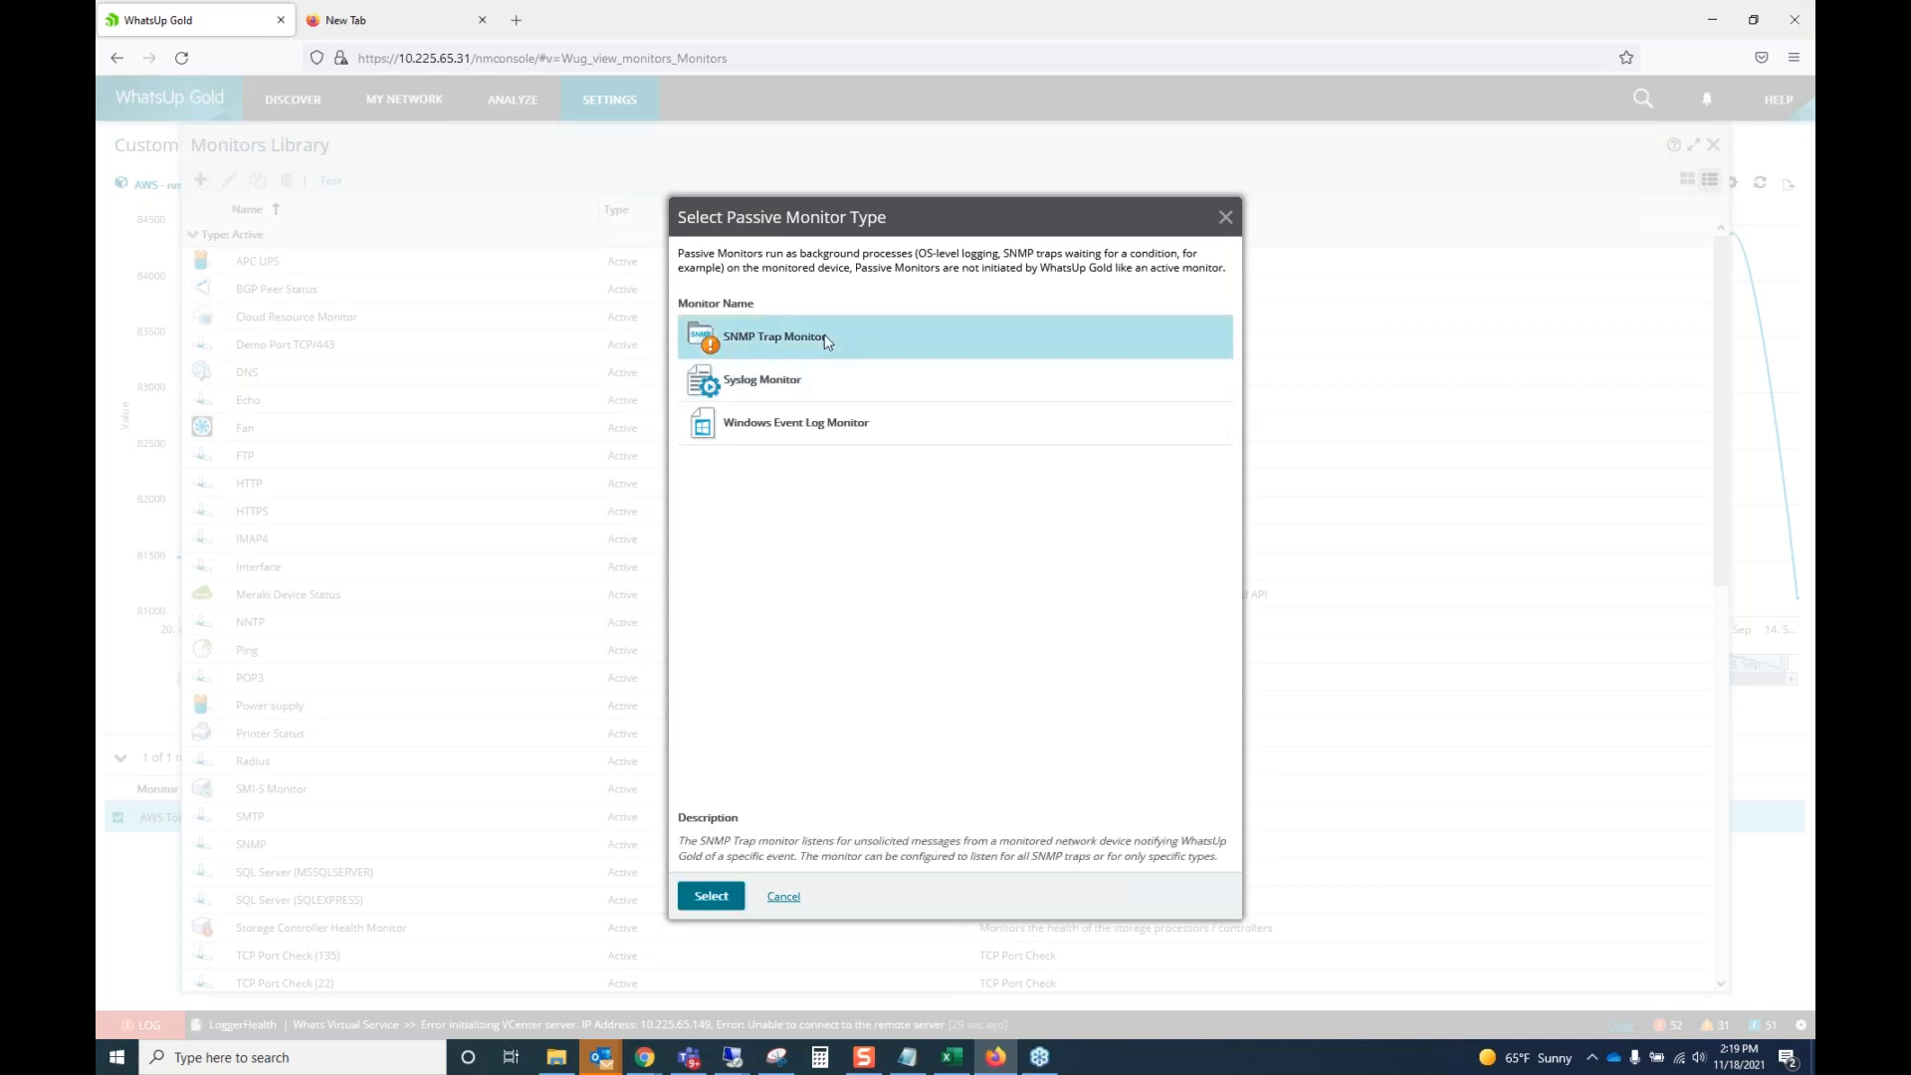
click(710, 897)
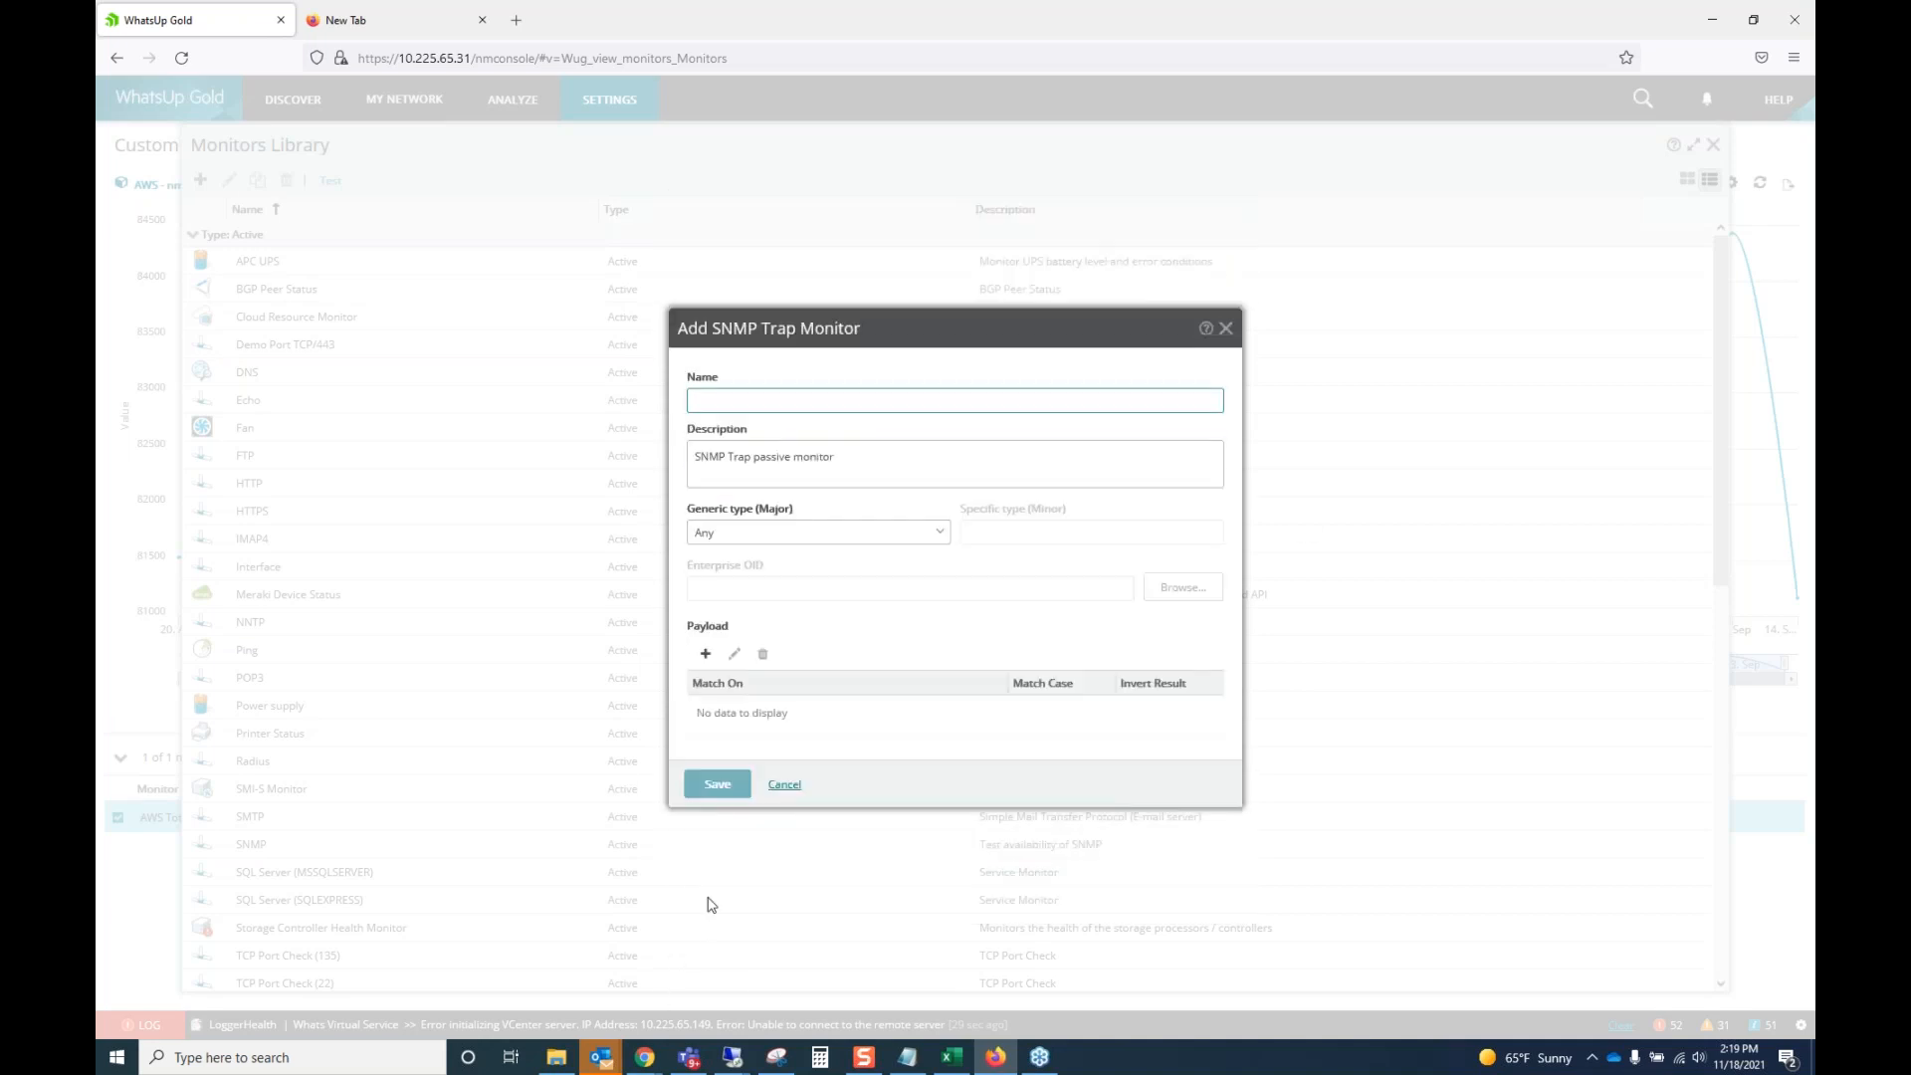
click(936, 538)
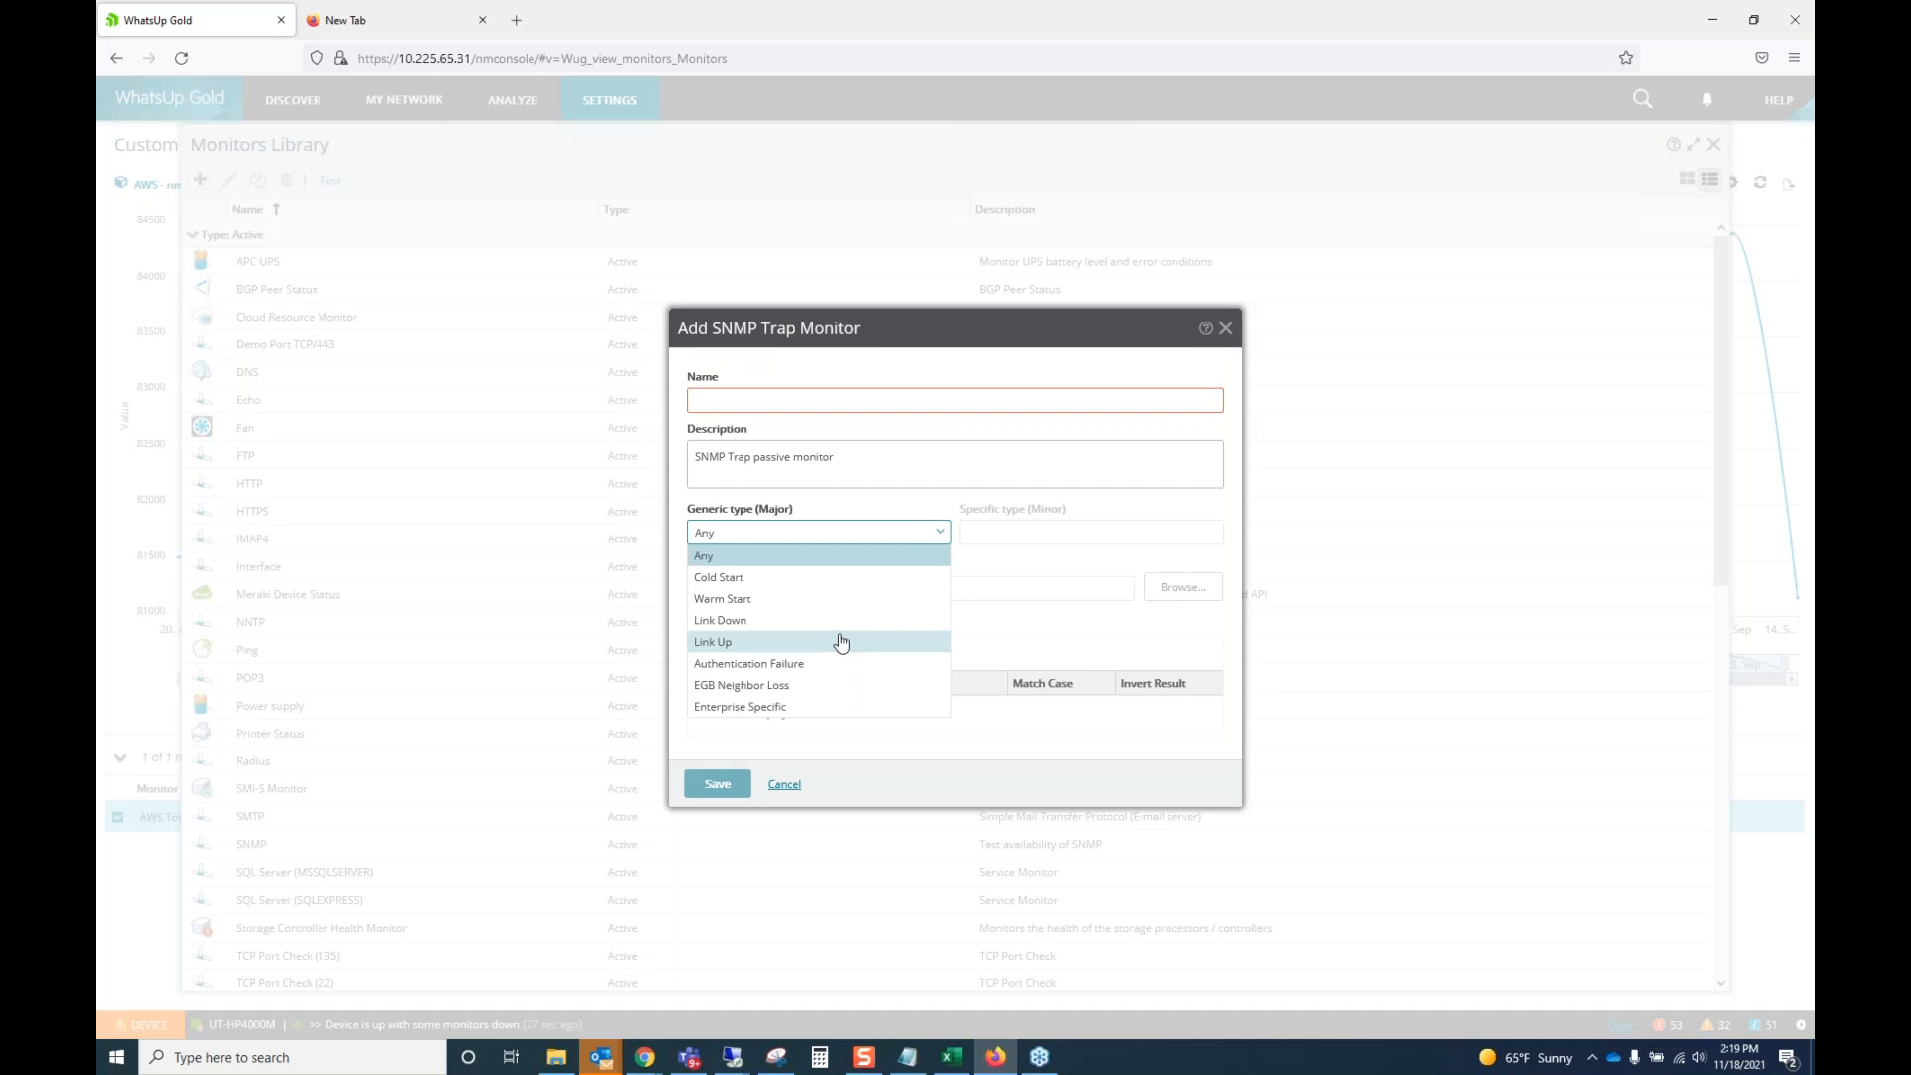
click(786, 786)
click(785, 784)
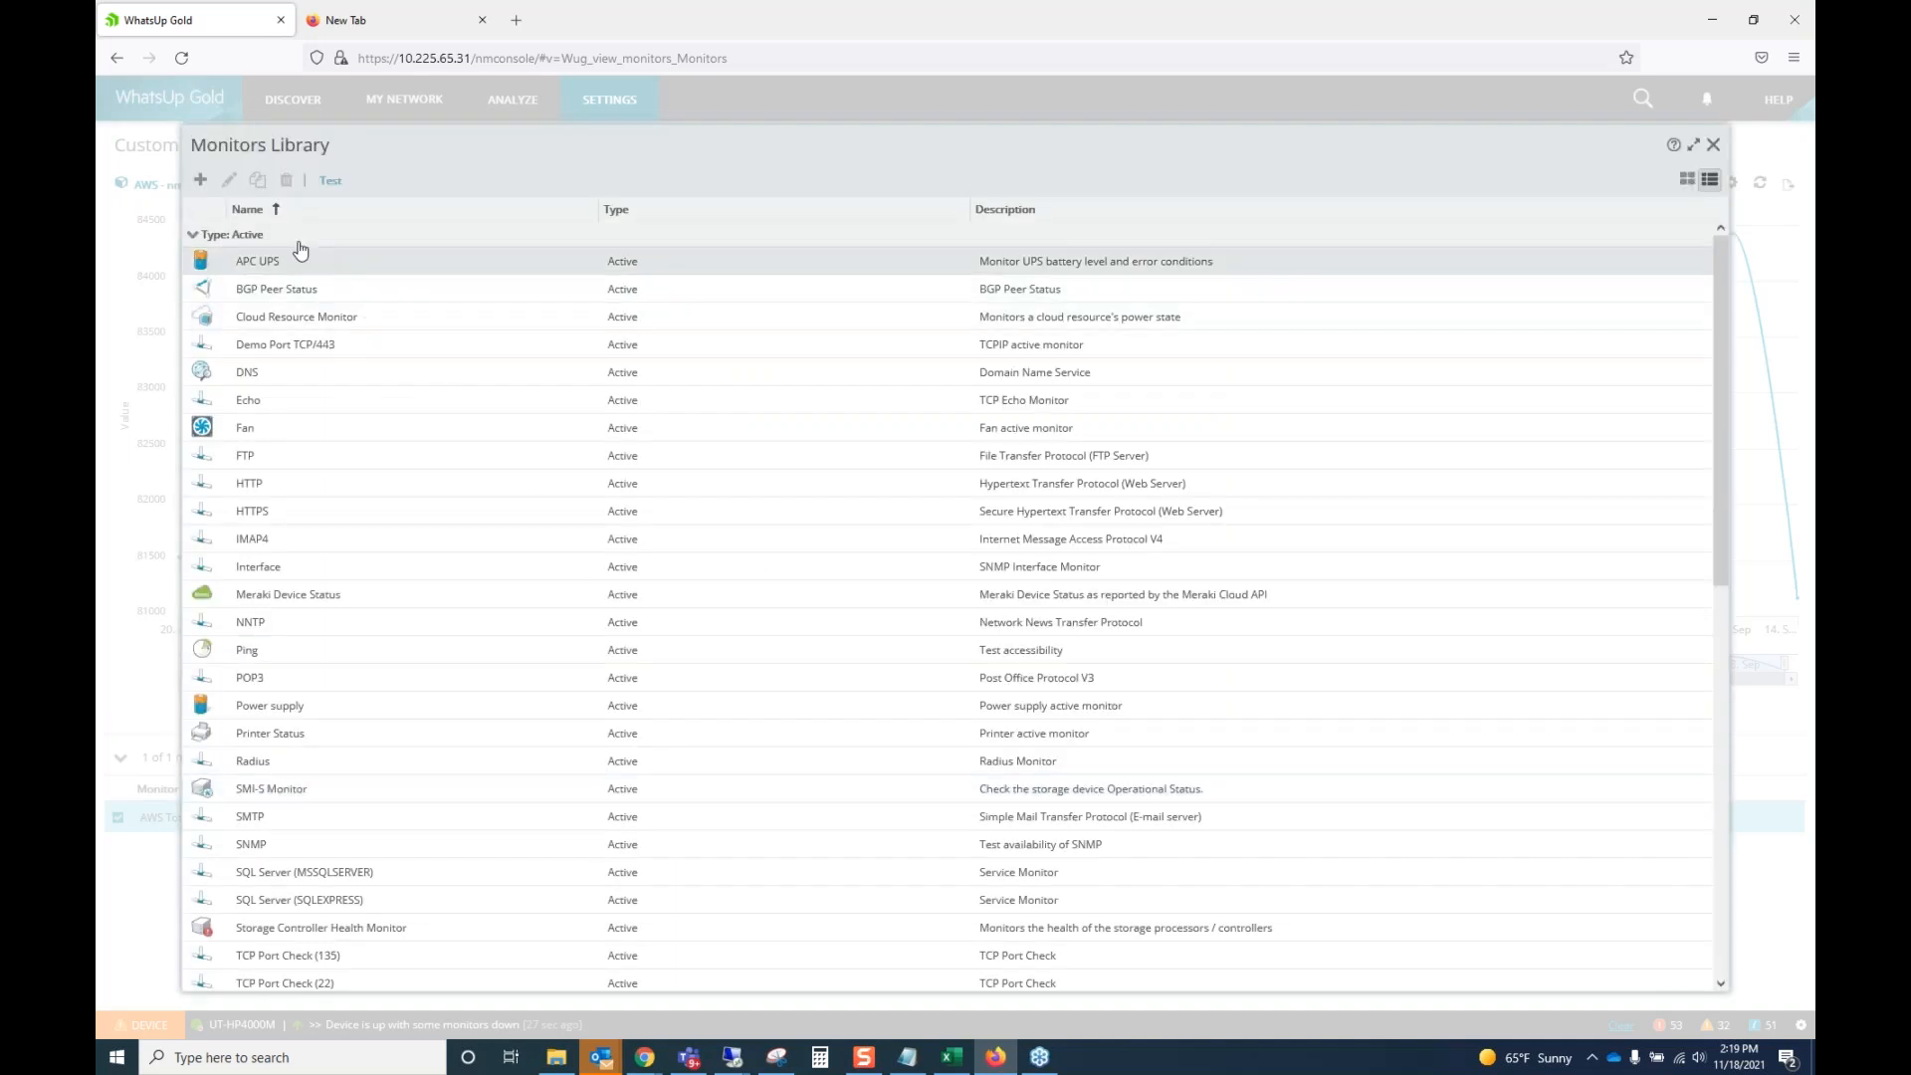
Glance over the list of active monitor types and leave it without creating a monitor.
click(200, 179)
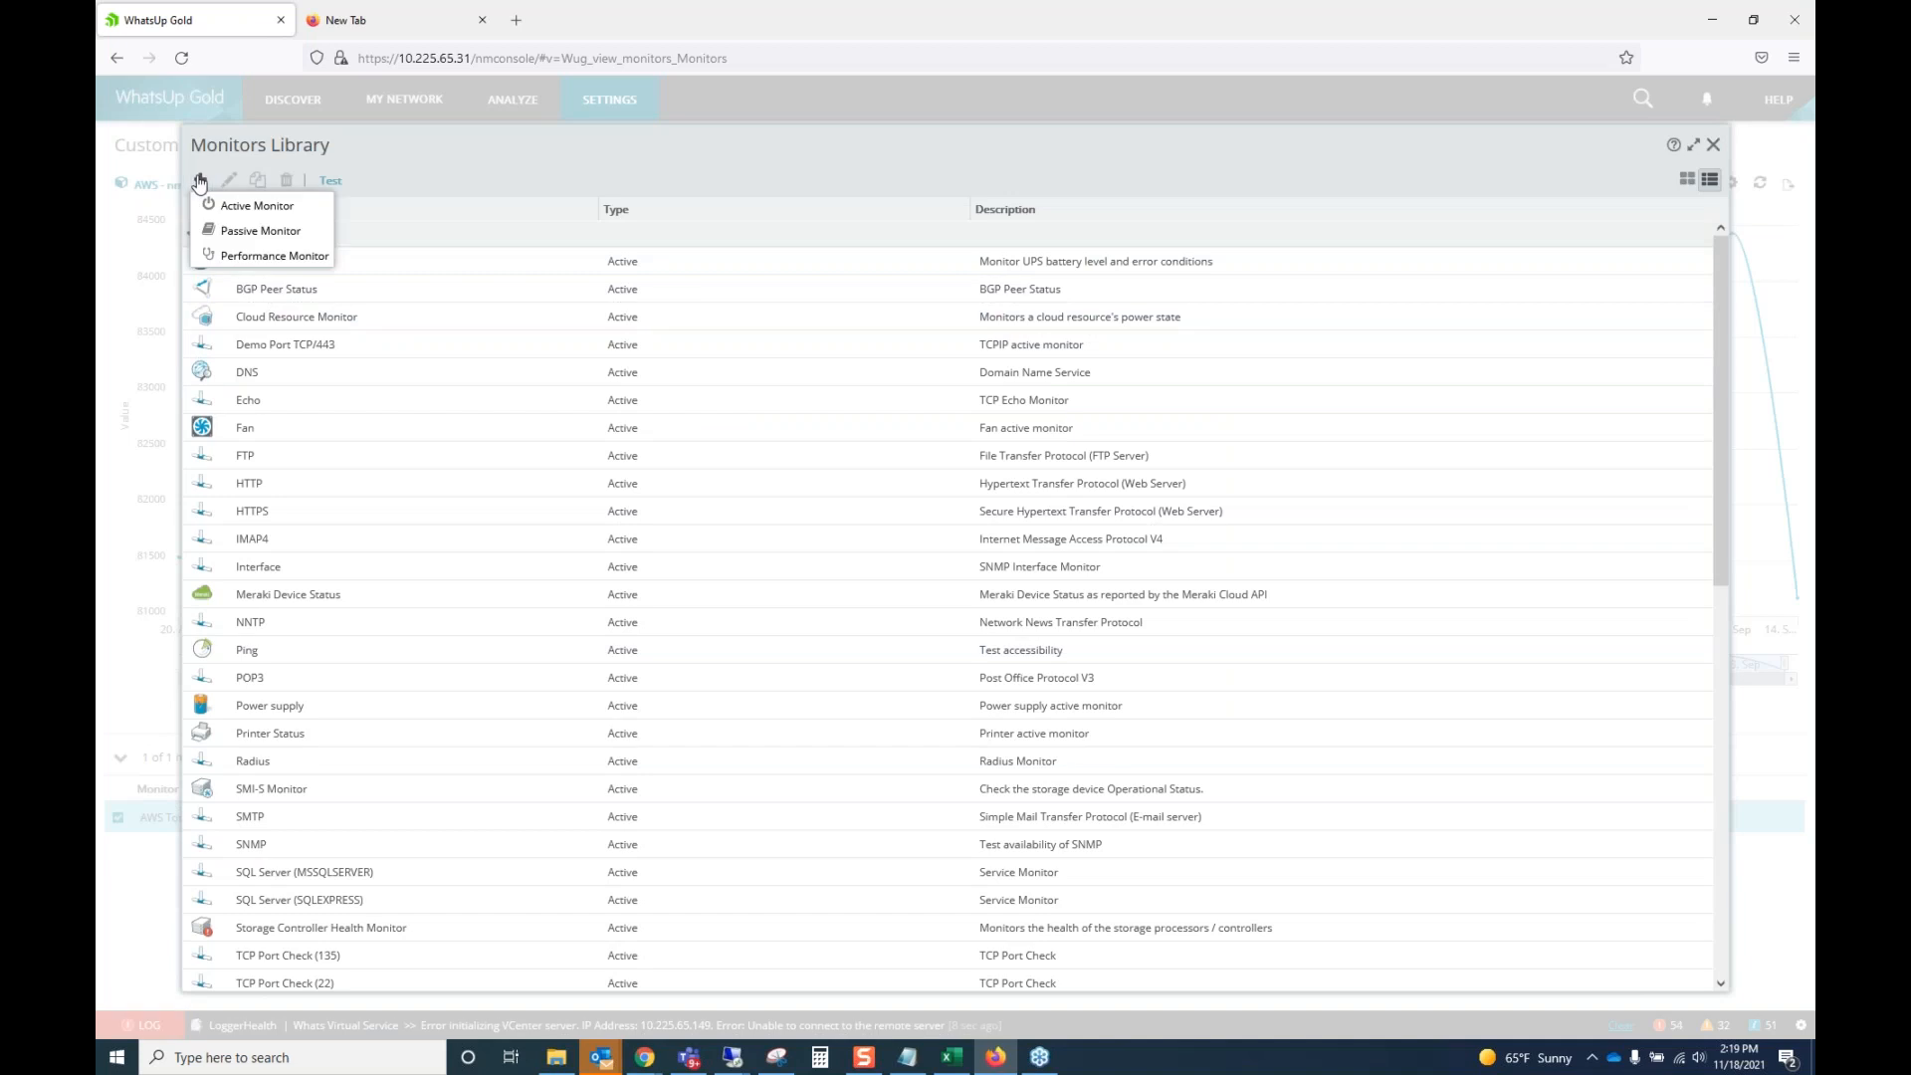
click(254, 209)
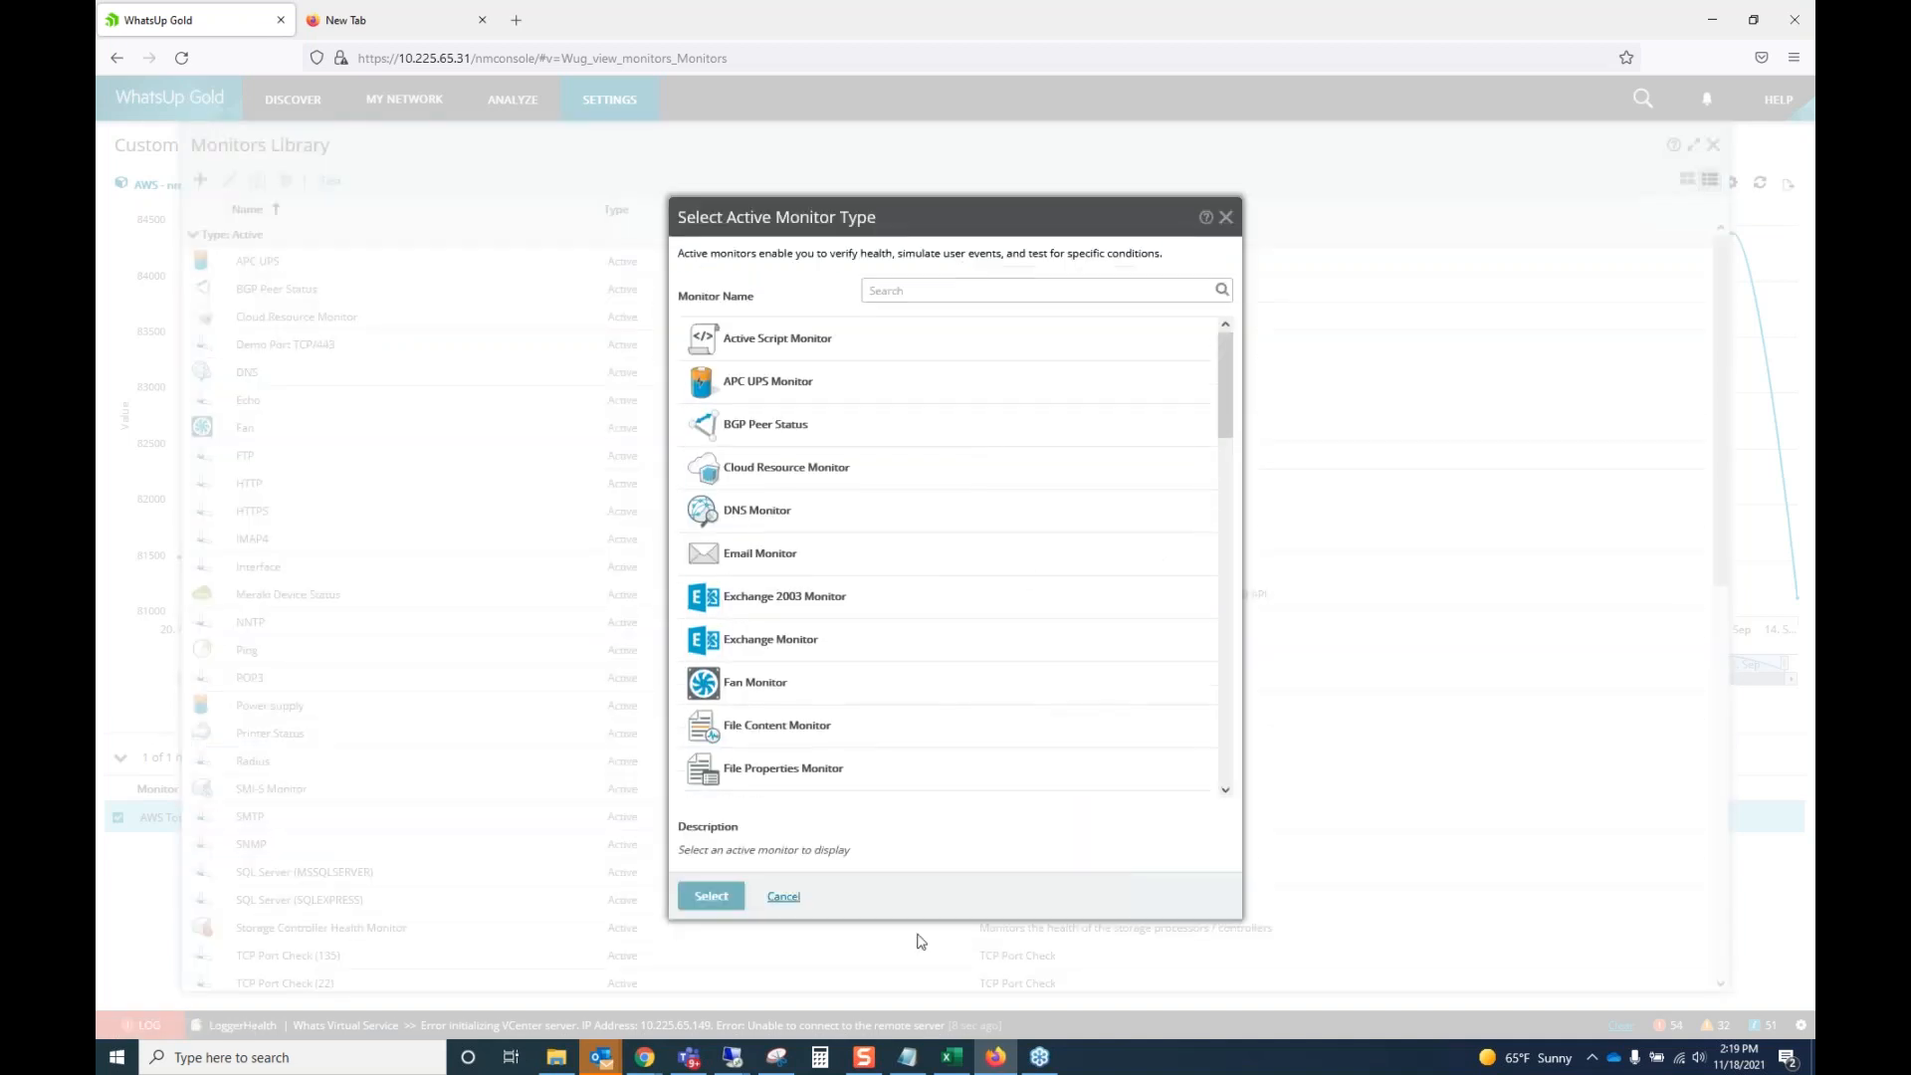
click(785, 895)
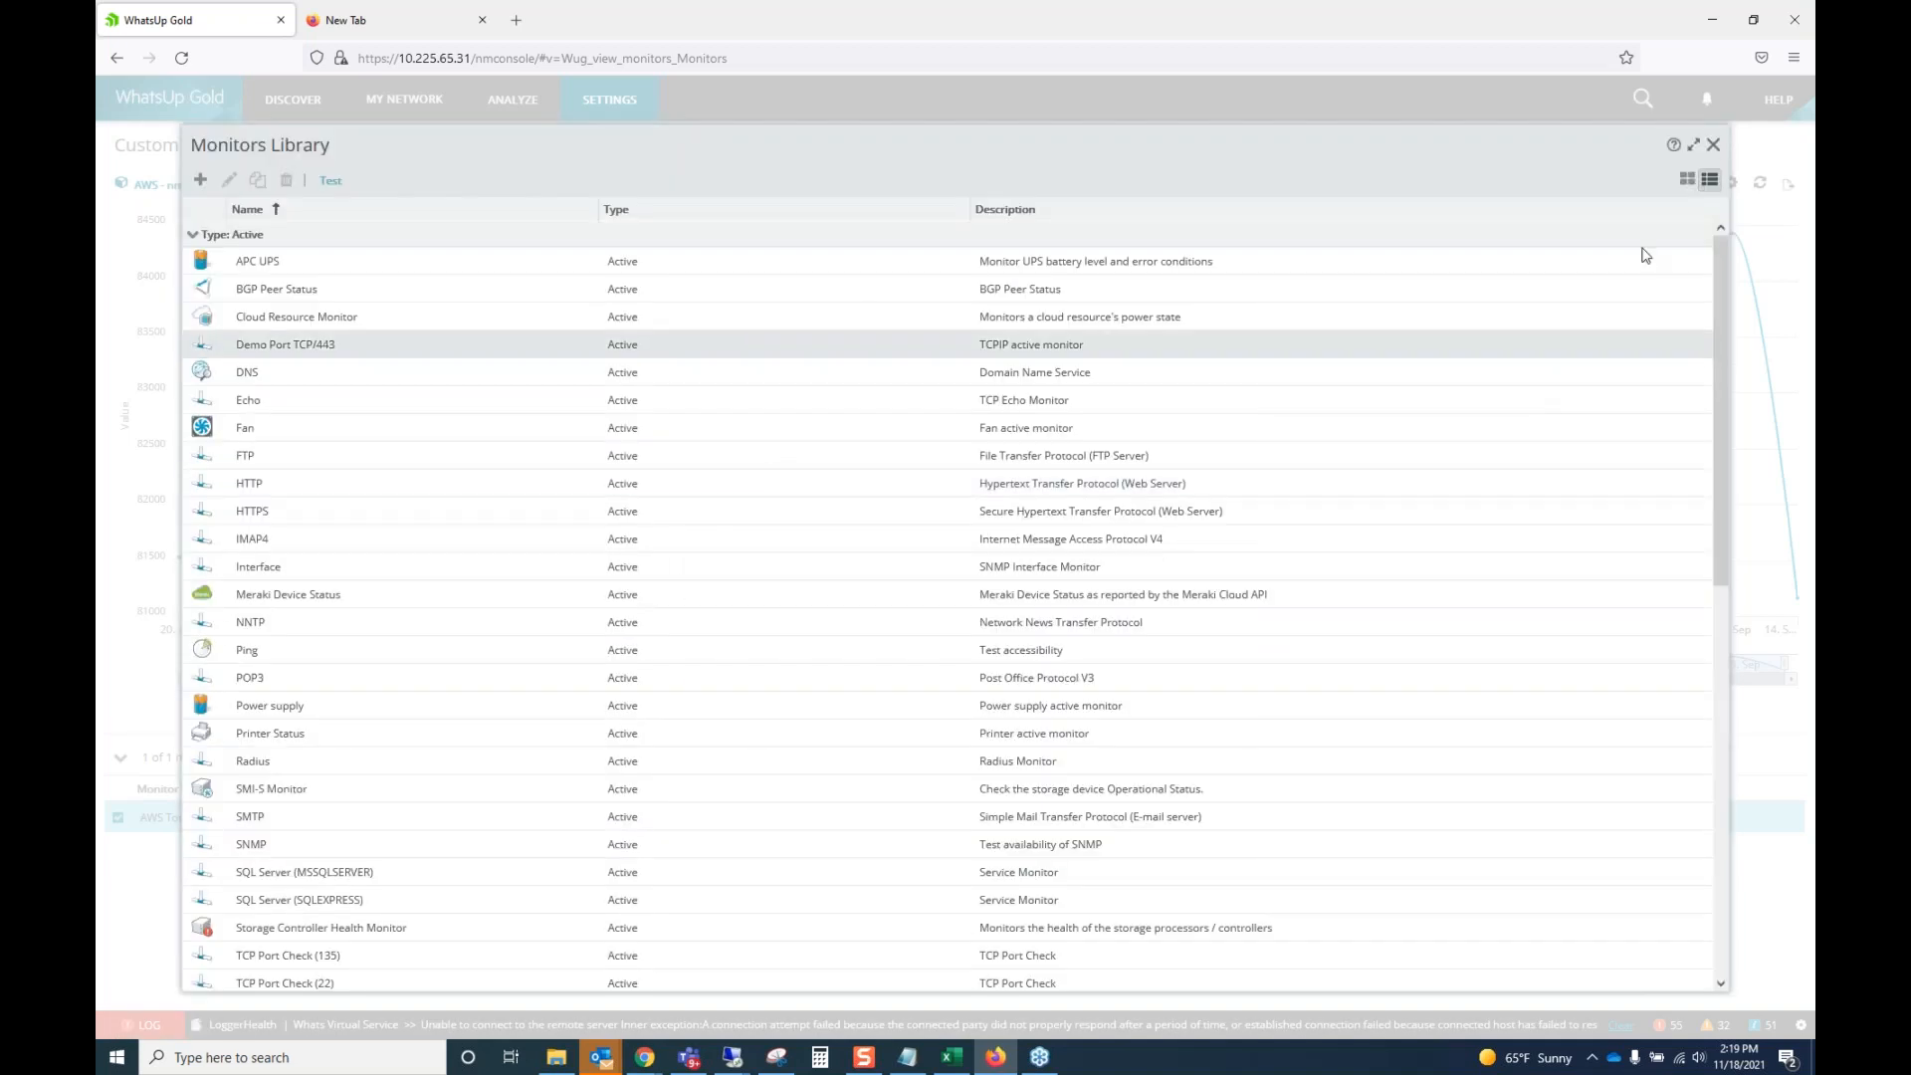
Close the Monitors library, return to the My Network map and expand its monitor legend.
click(1713, 146)
click(427, 112)
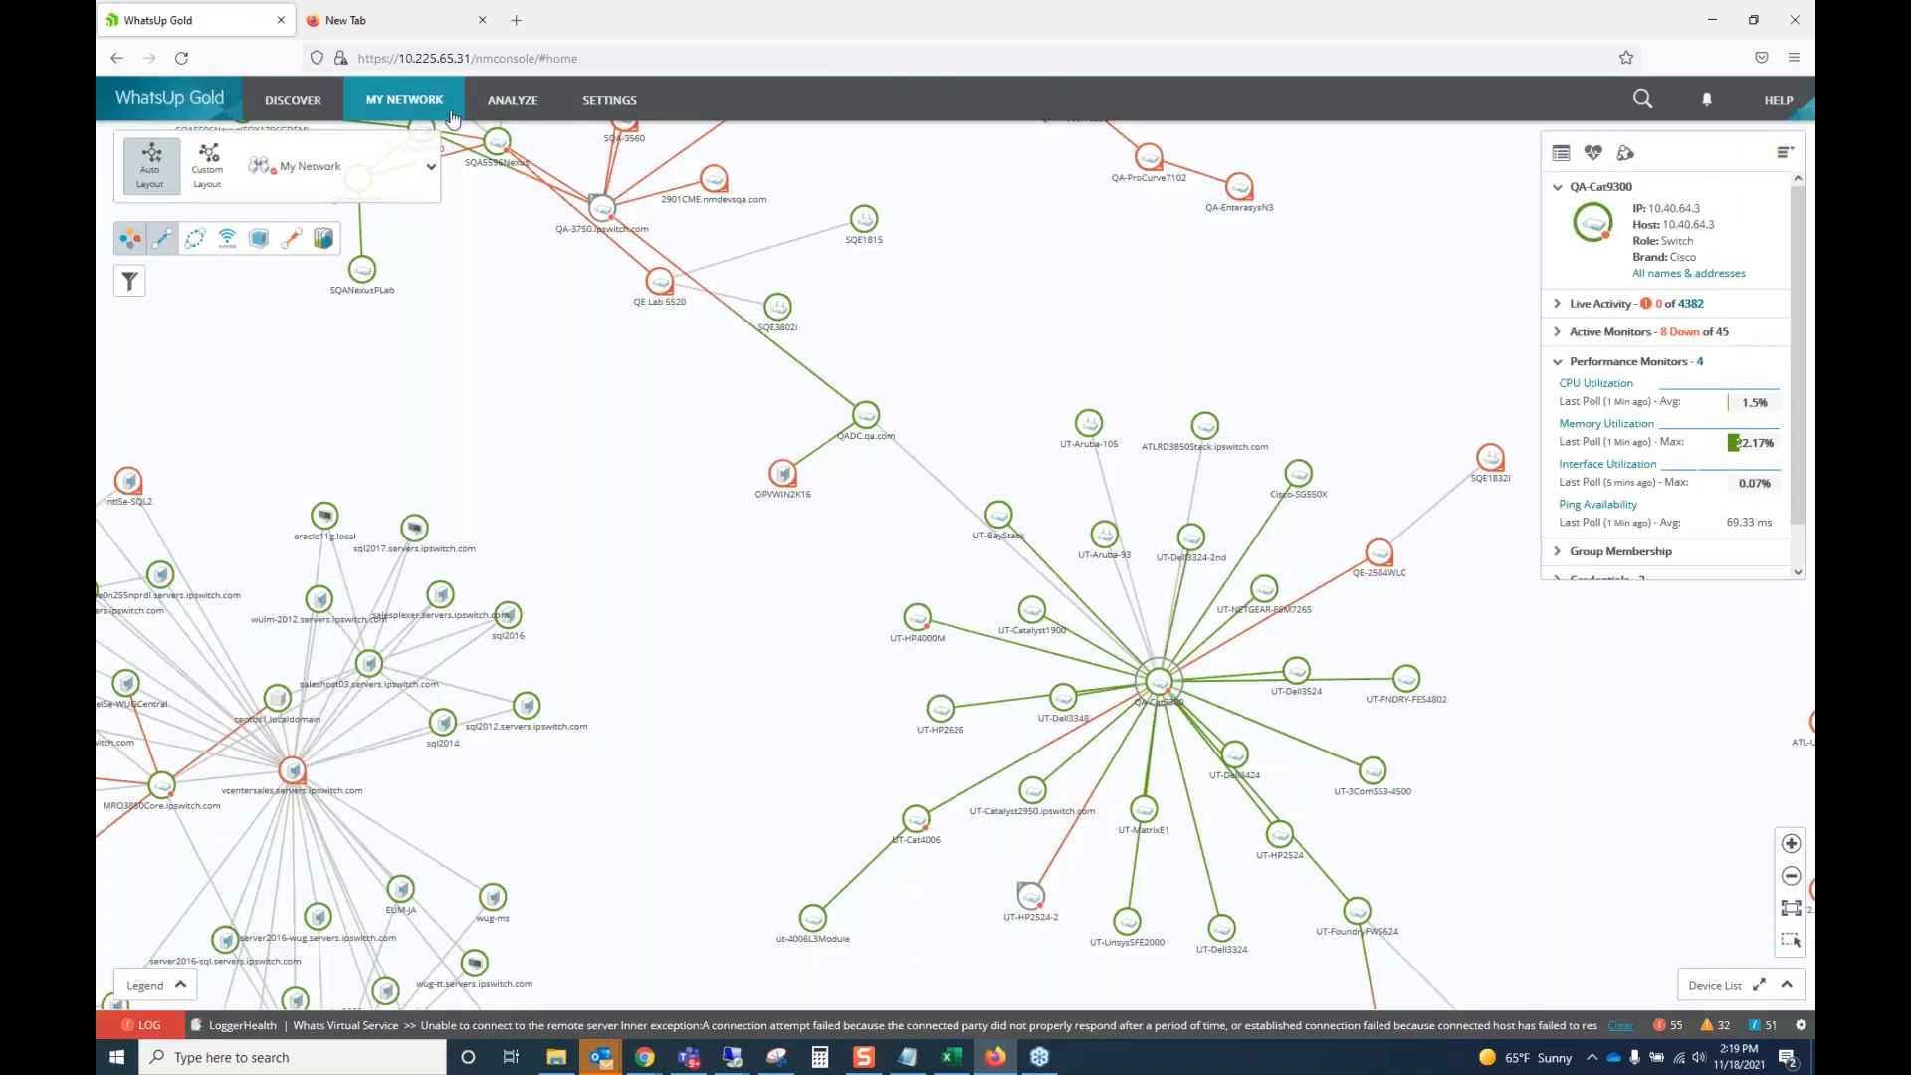
click(159, 990)
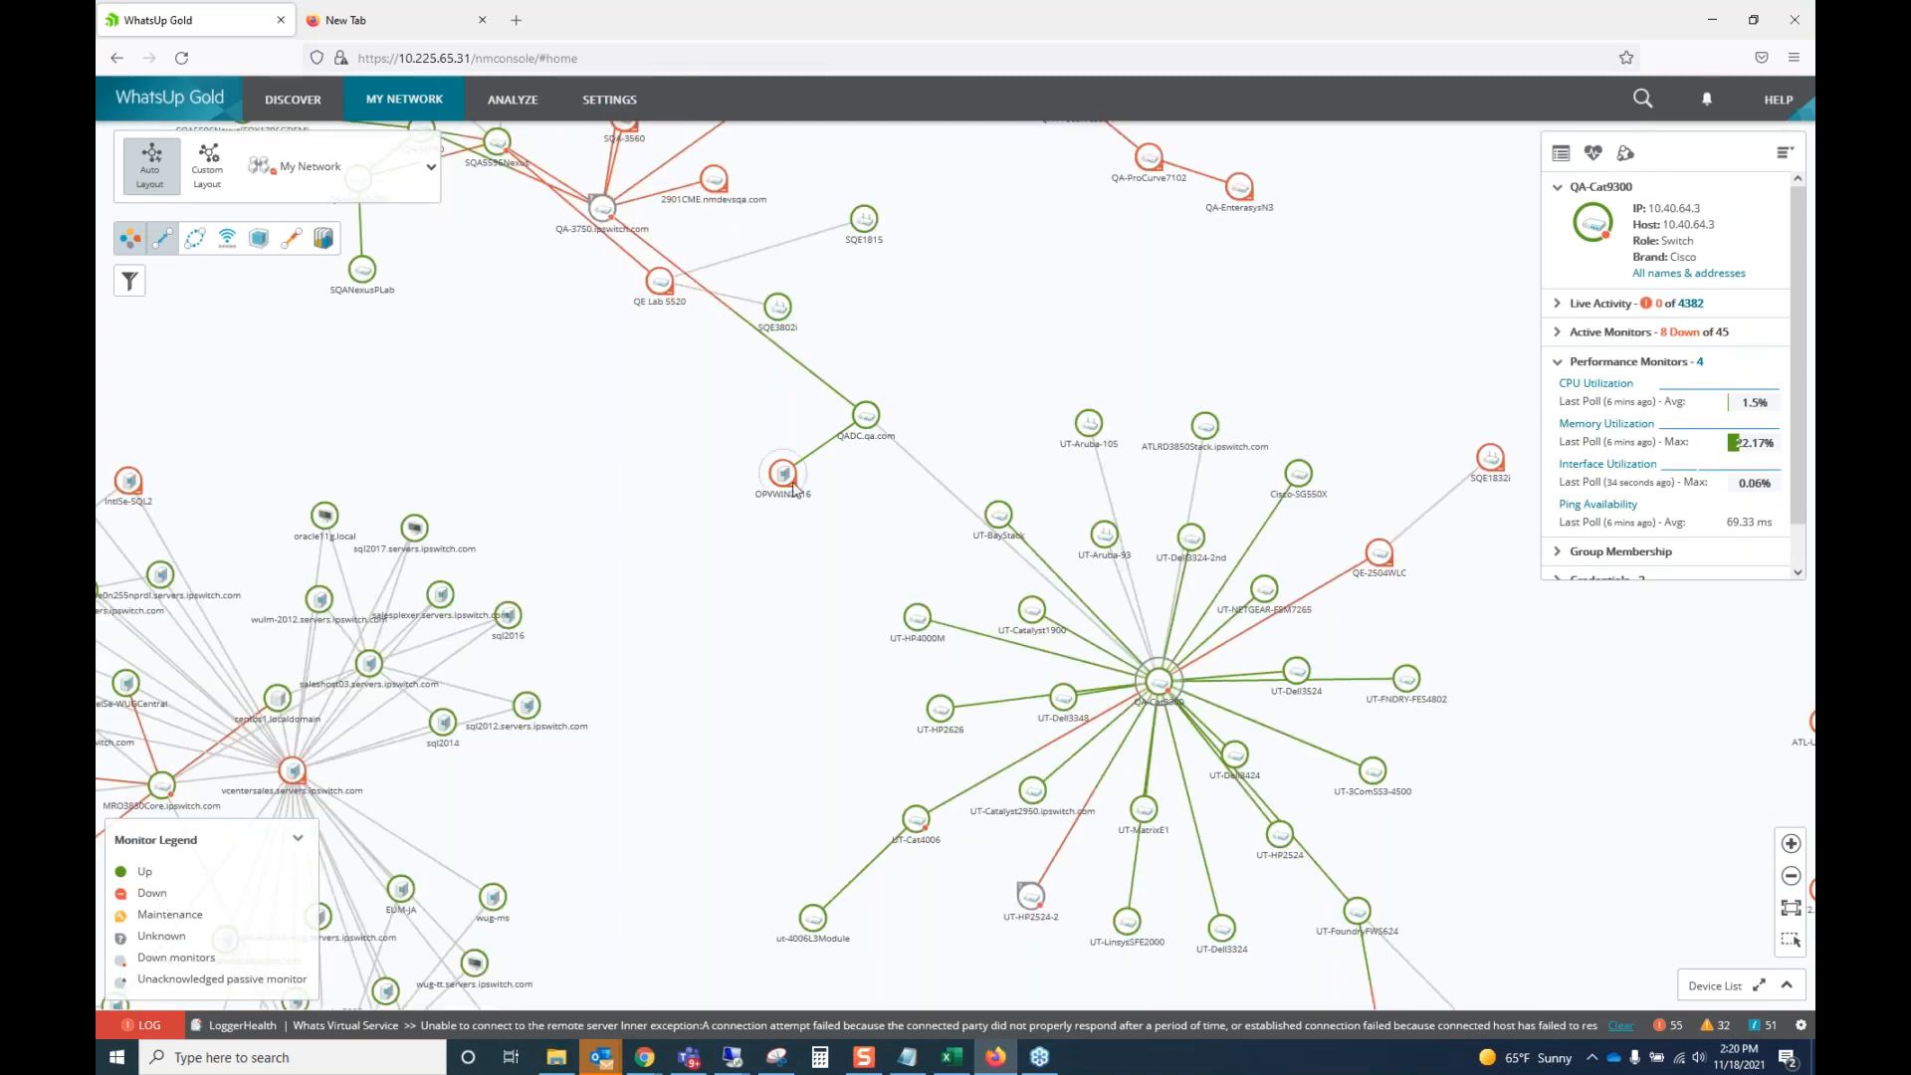
Select the UT-Cat4006 switch on the network map and inspect its active monitors.
click(914, 820)
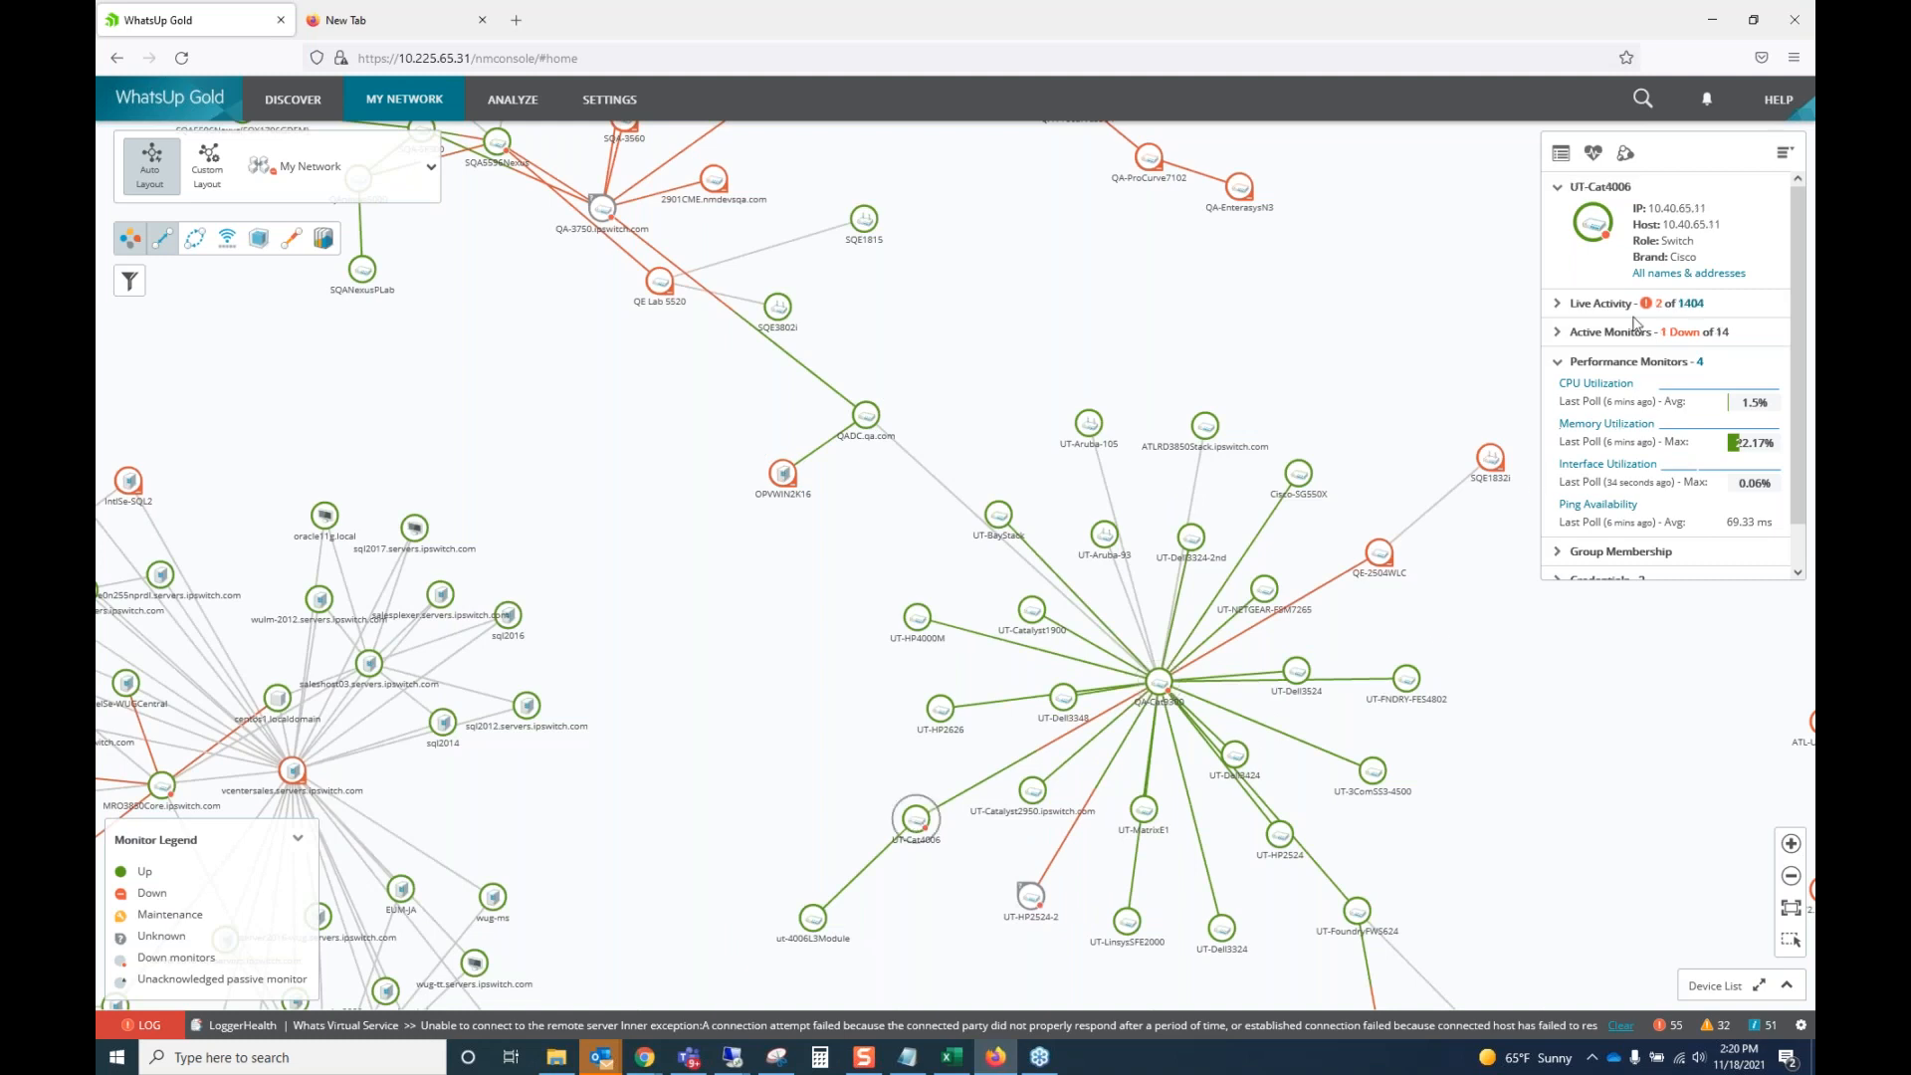
click(1557, 332)
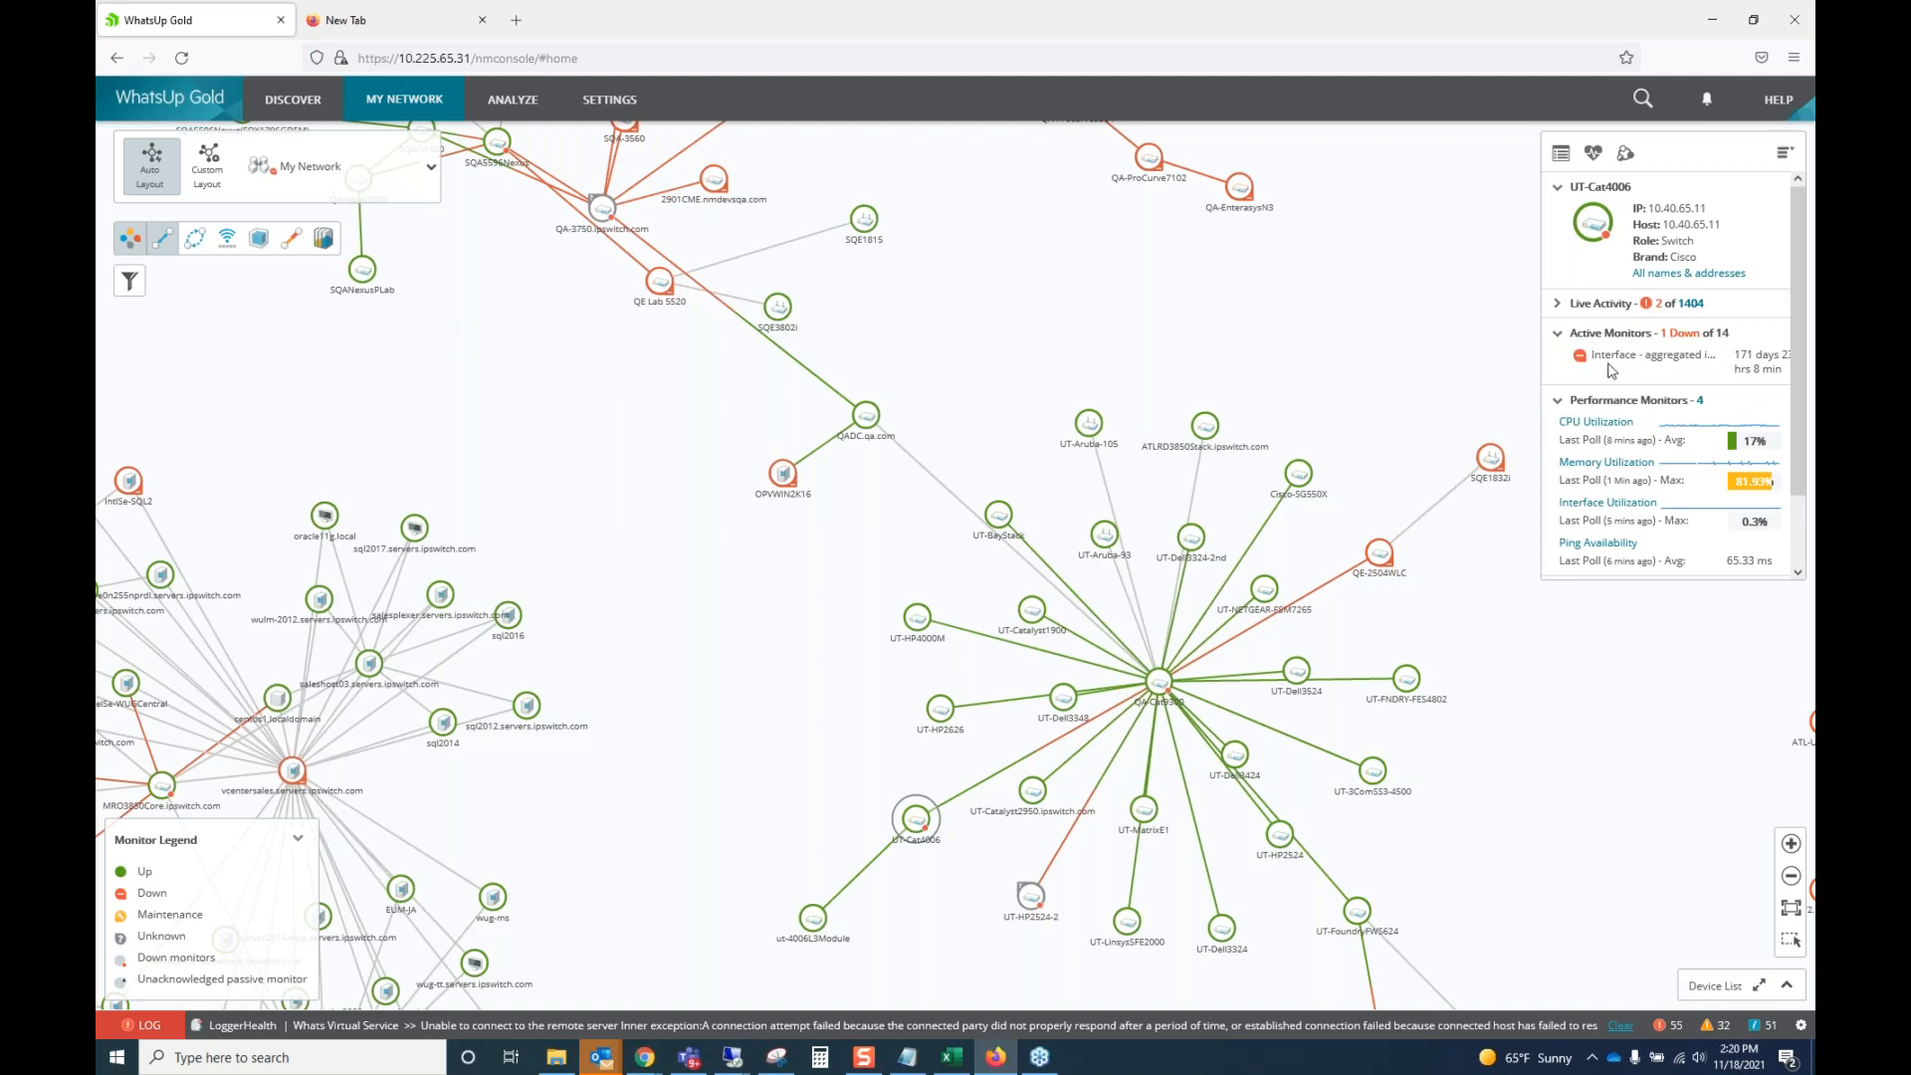
drag(1605, 356, 1655, 358)
double_click(1743, 354)
click(914, 824)
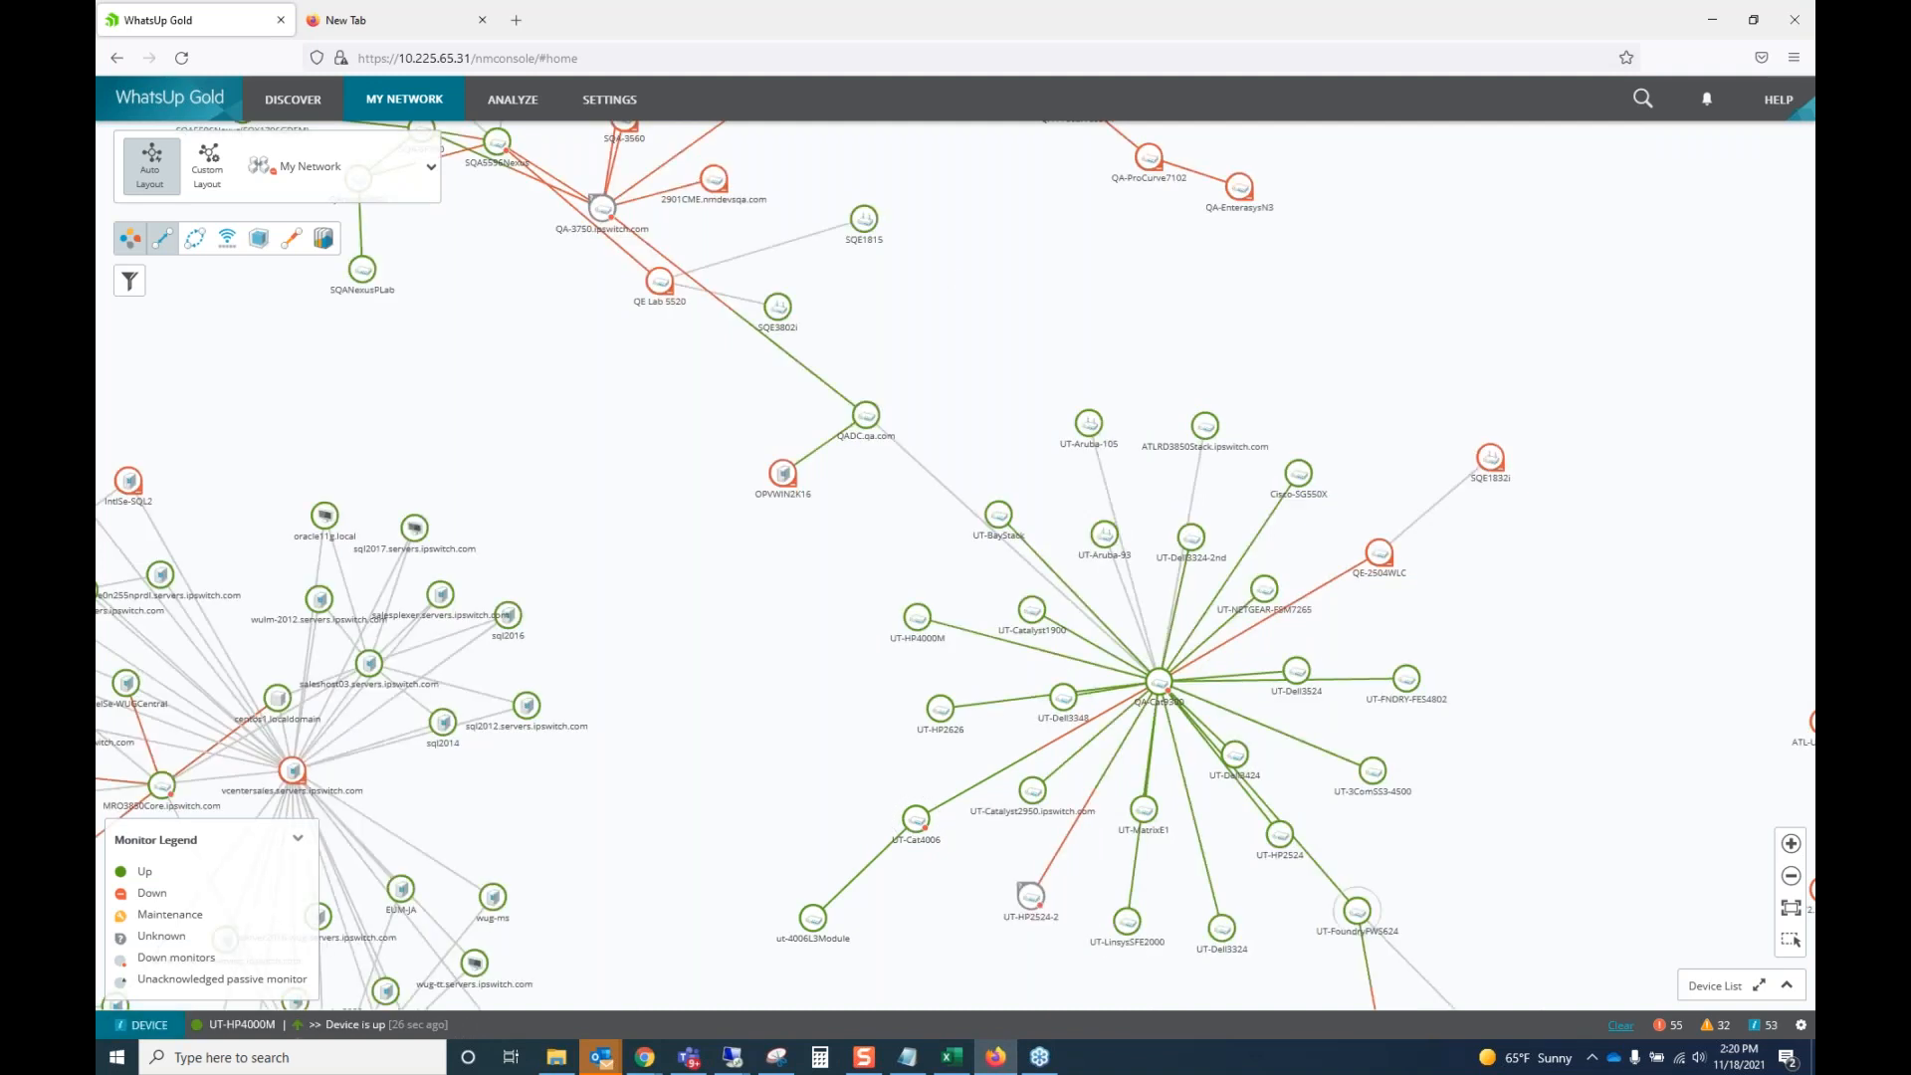
click(916, 822)
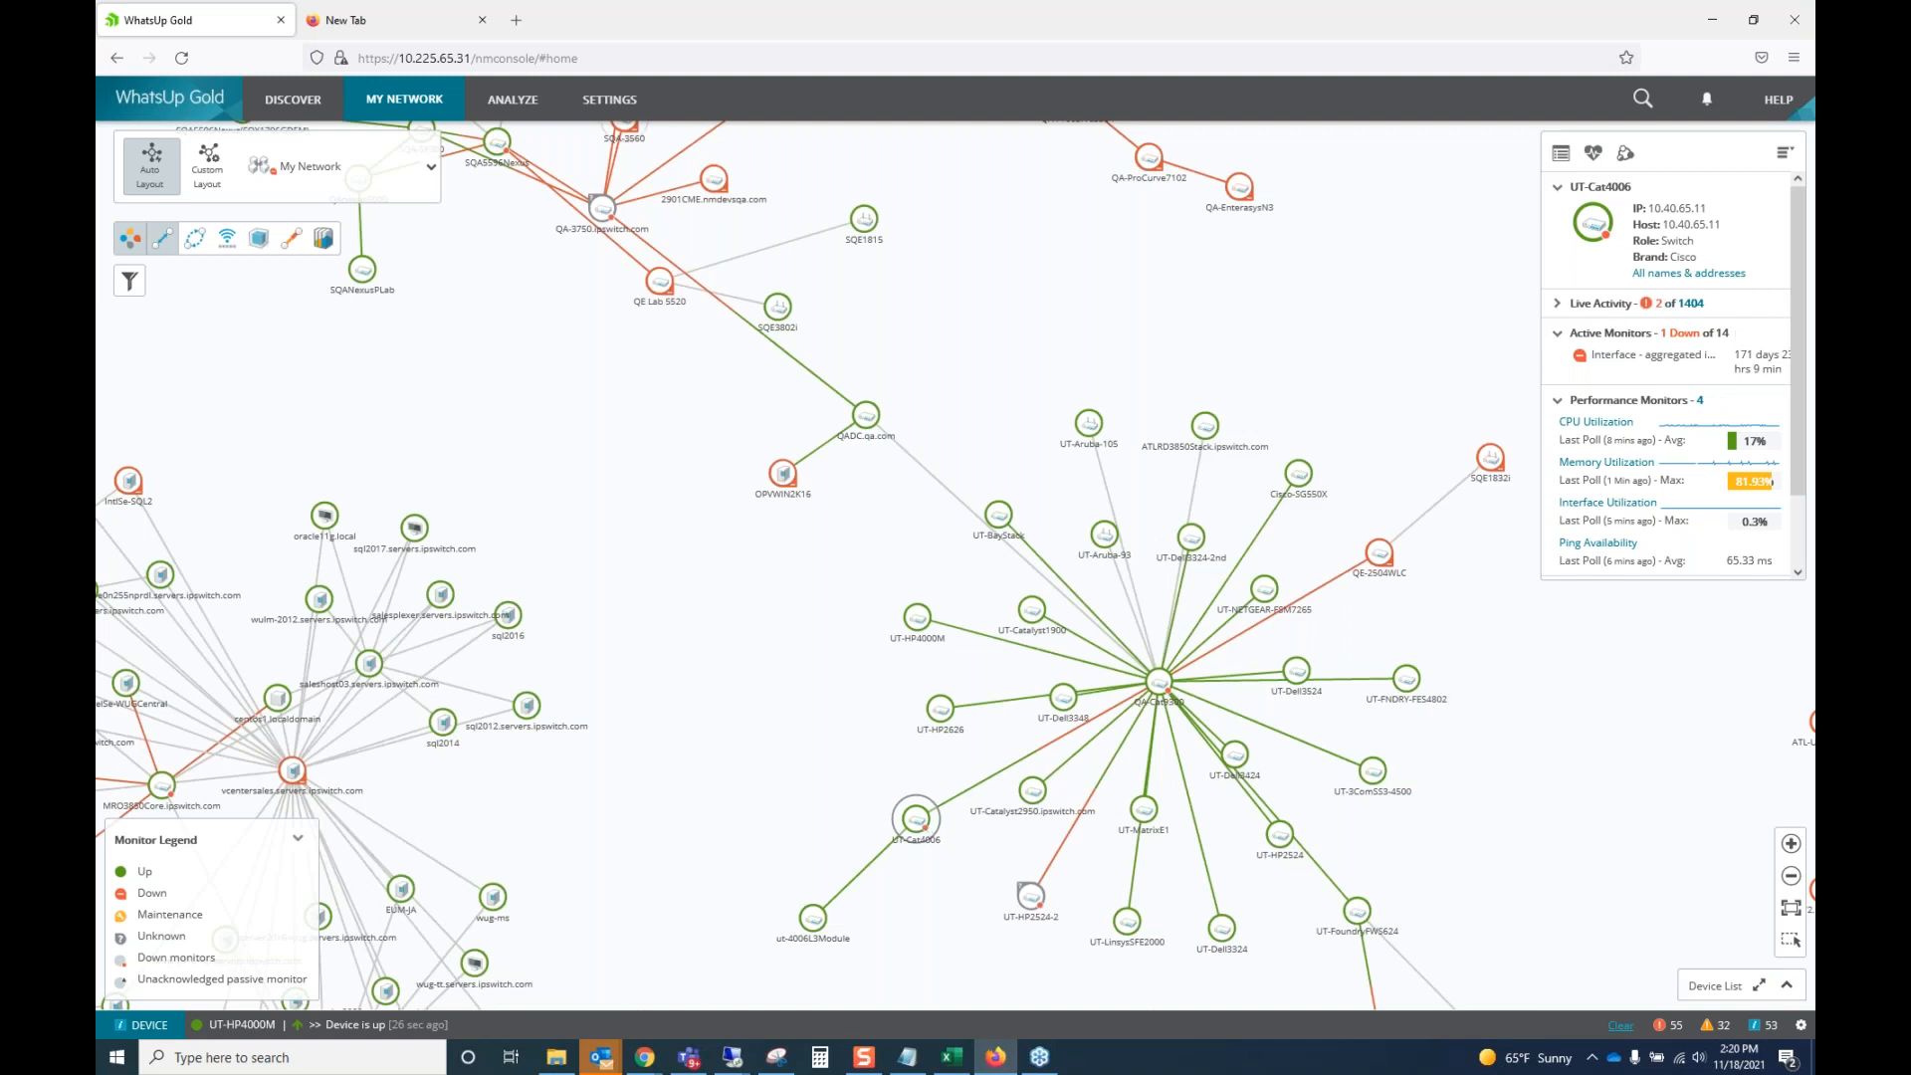
Review the thresholds and output states of a new APC UPS active monitor in the Monitors library, without saving it.
click(609, 99)
mouse_move(697, 325)
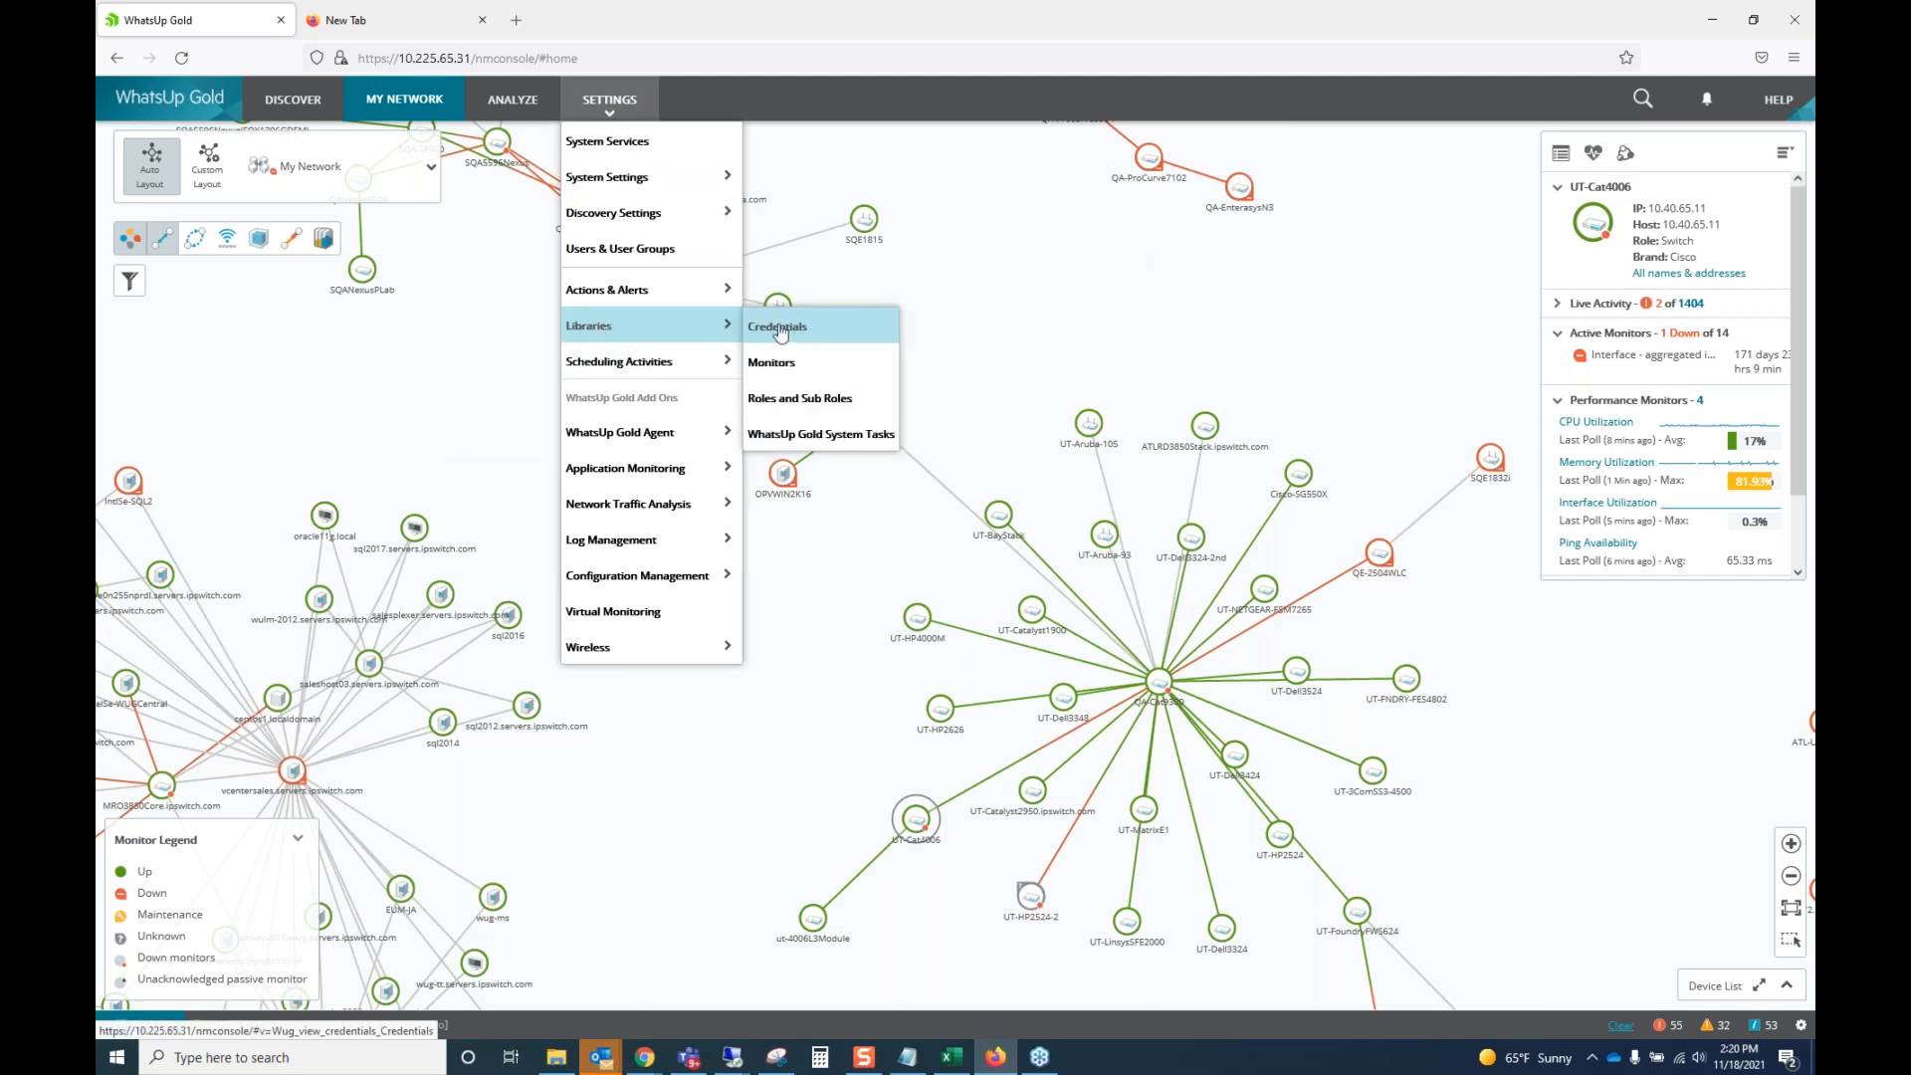
click(781, 362)
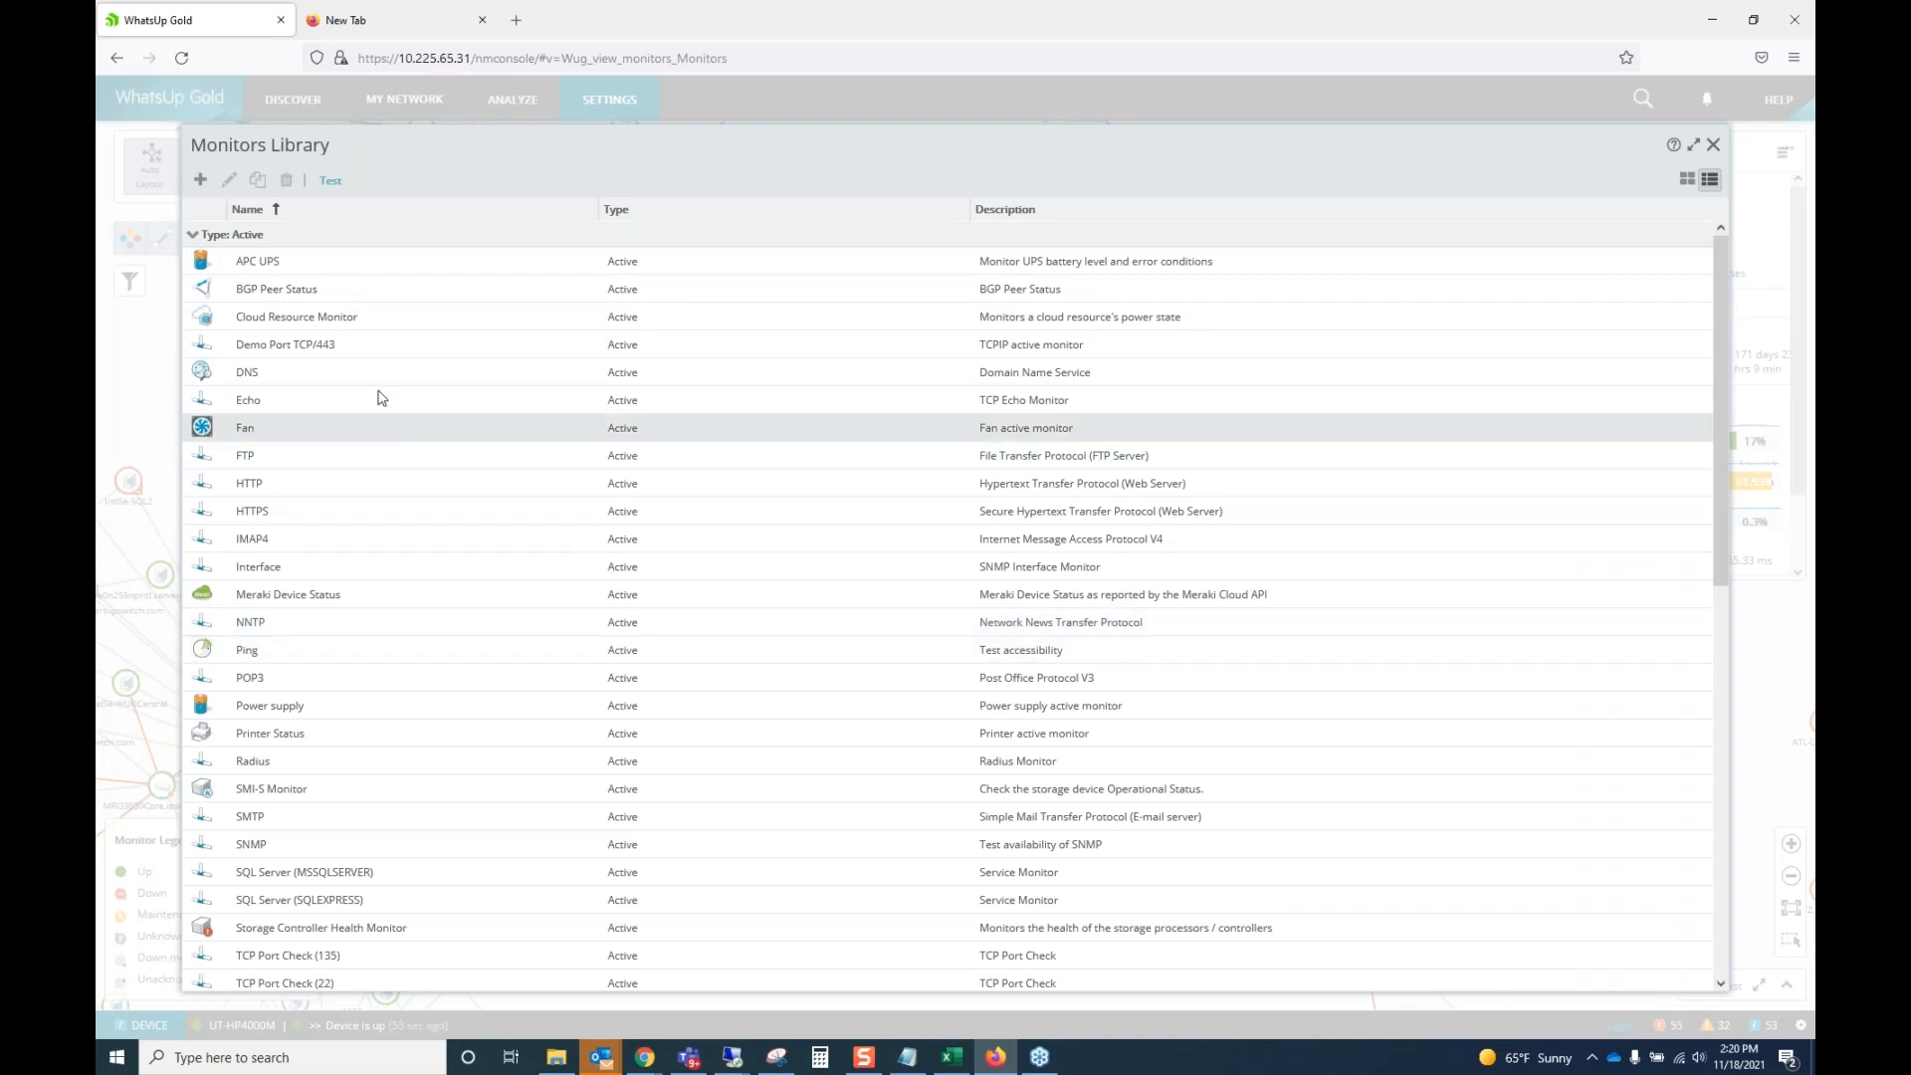
click(200, 179)
click(215, 206)
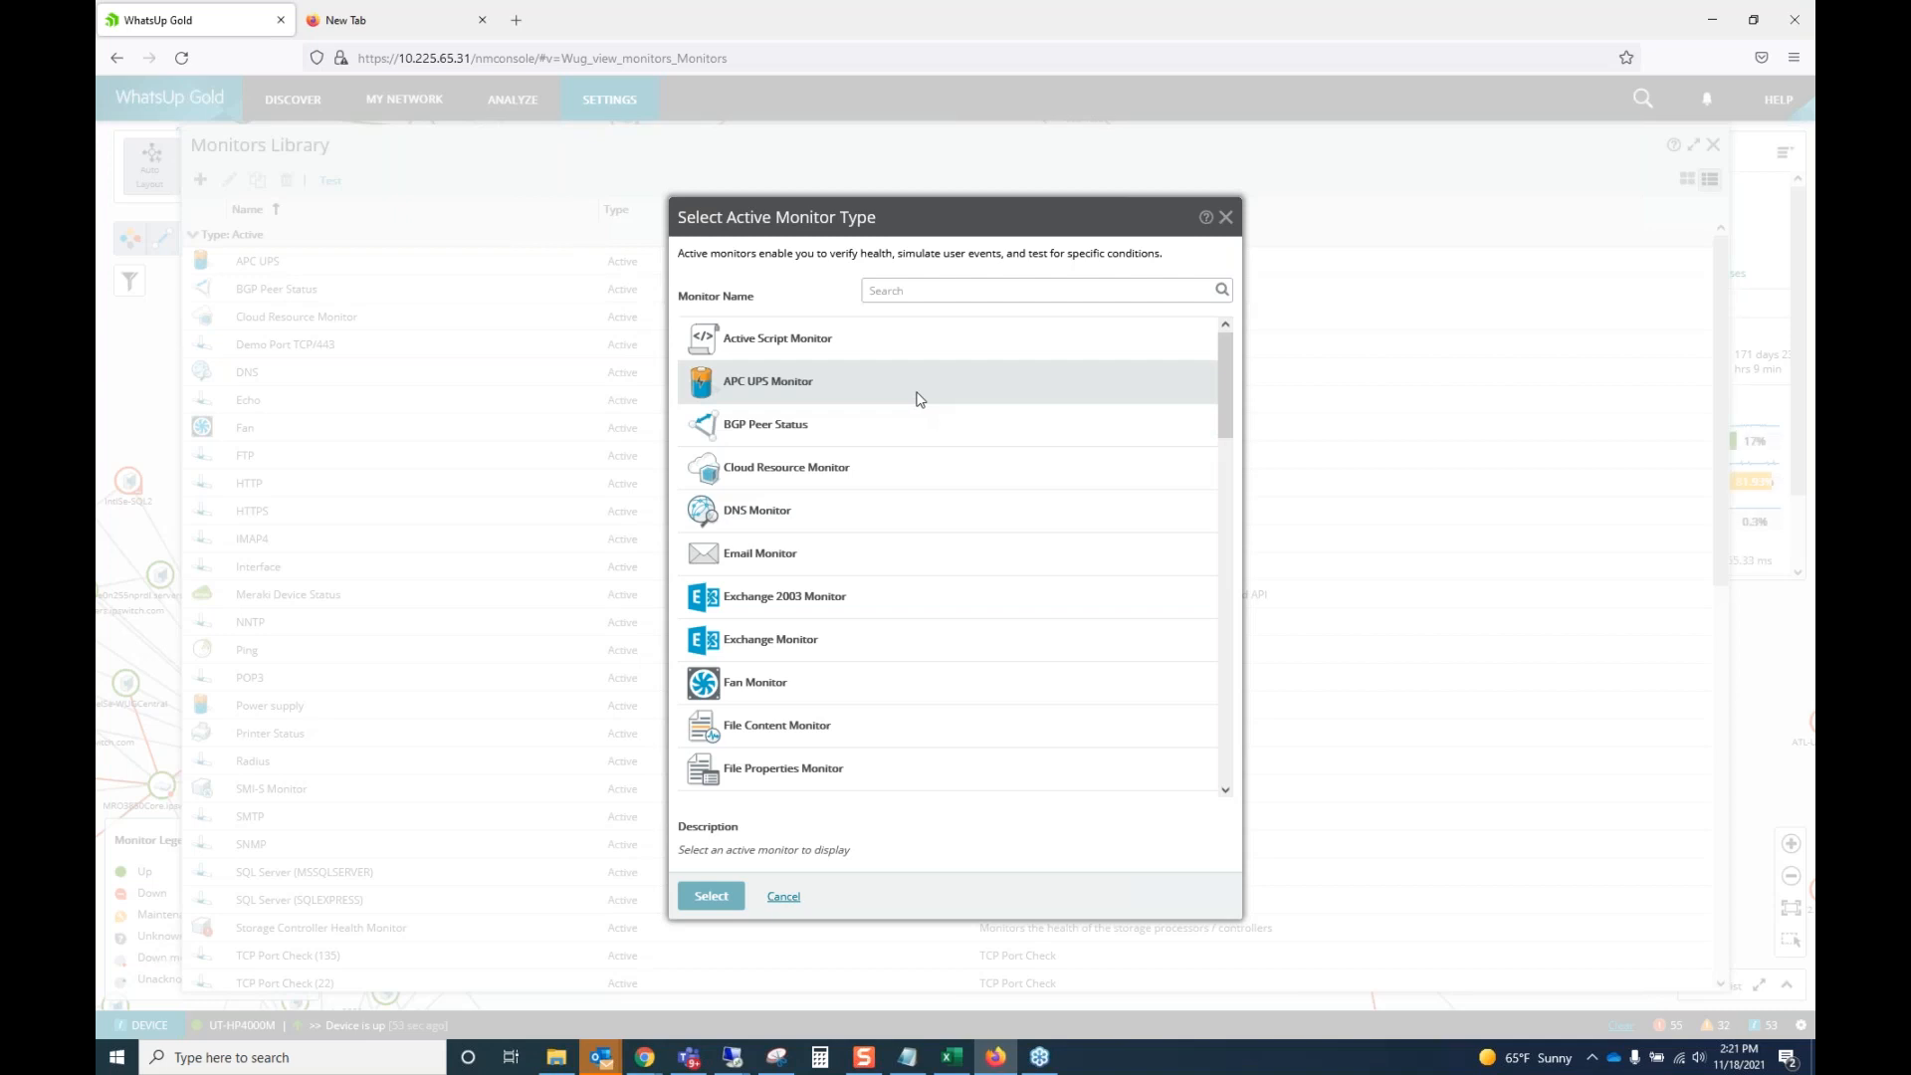
click(952, 384)
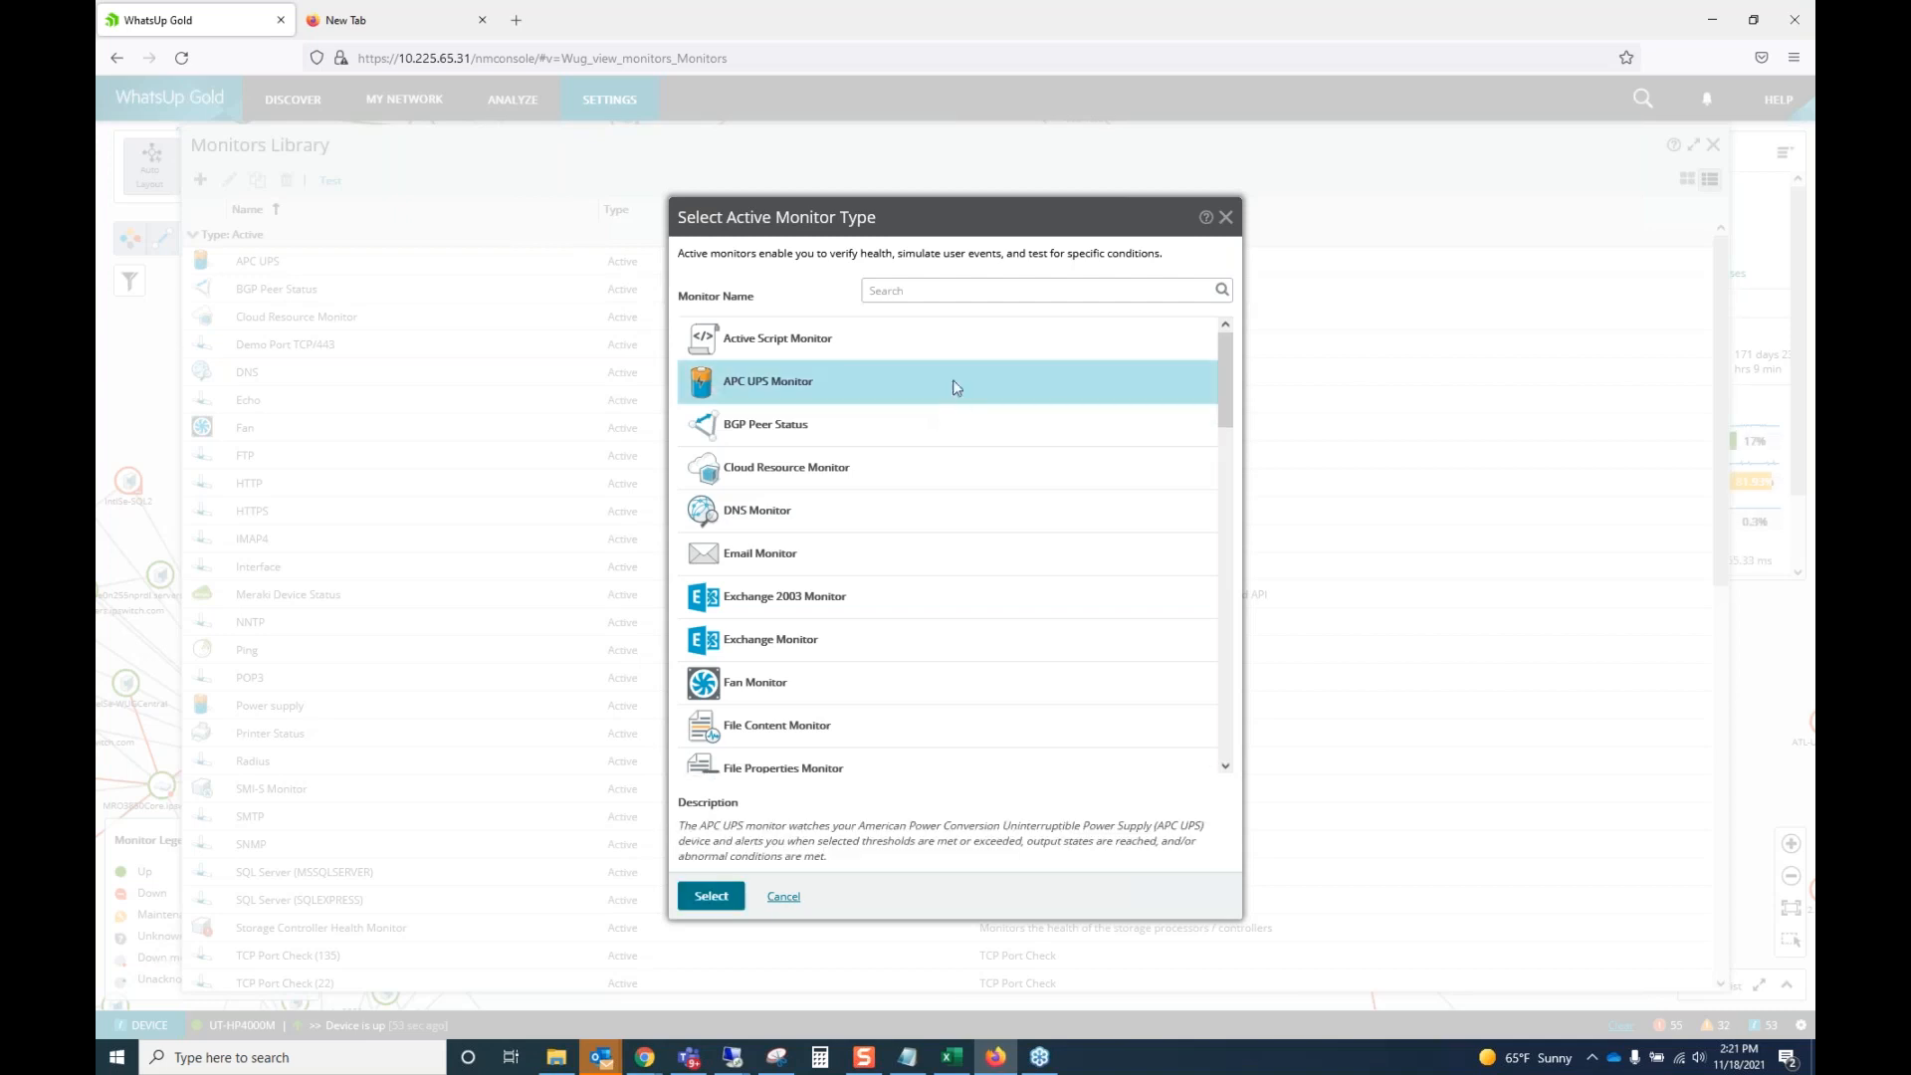
click(710, 896)
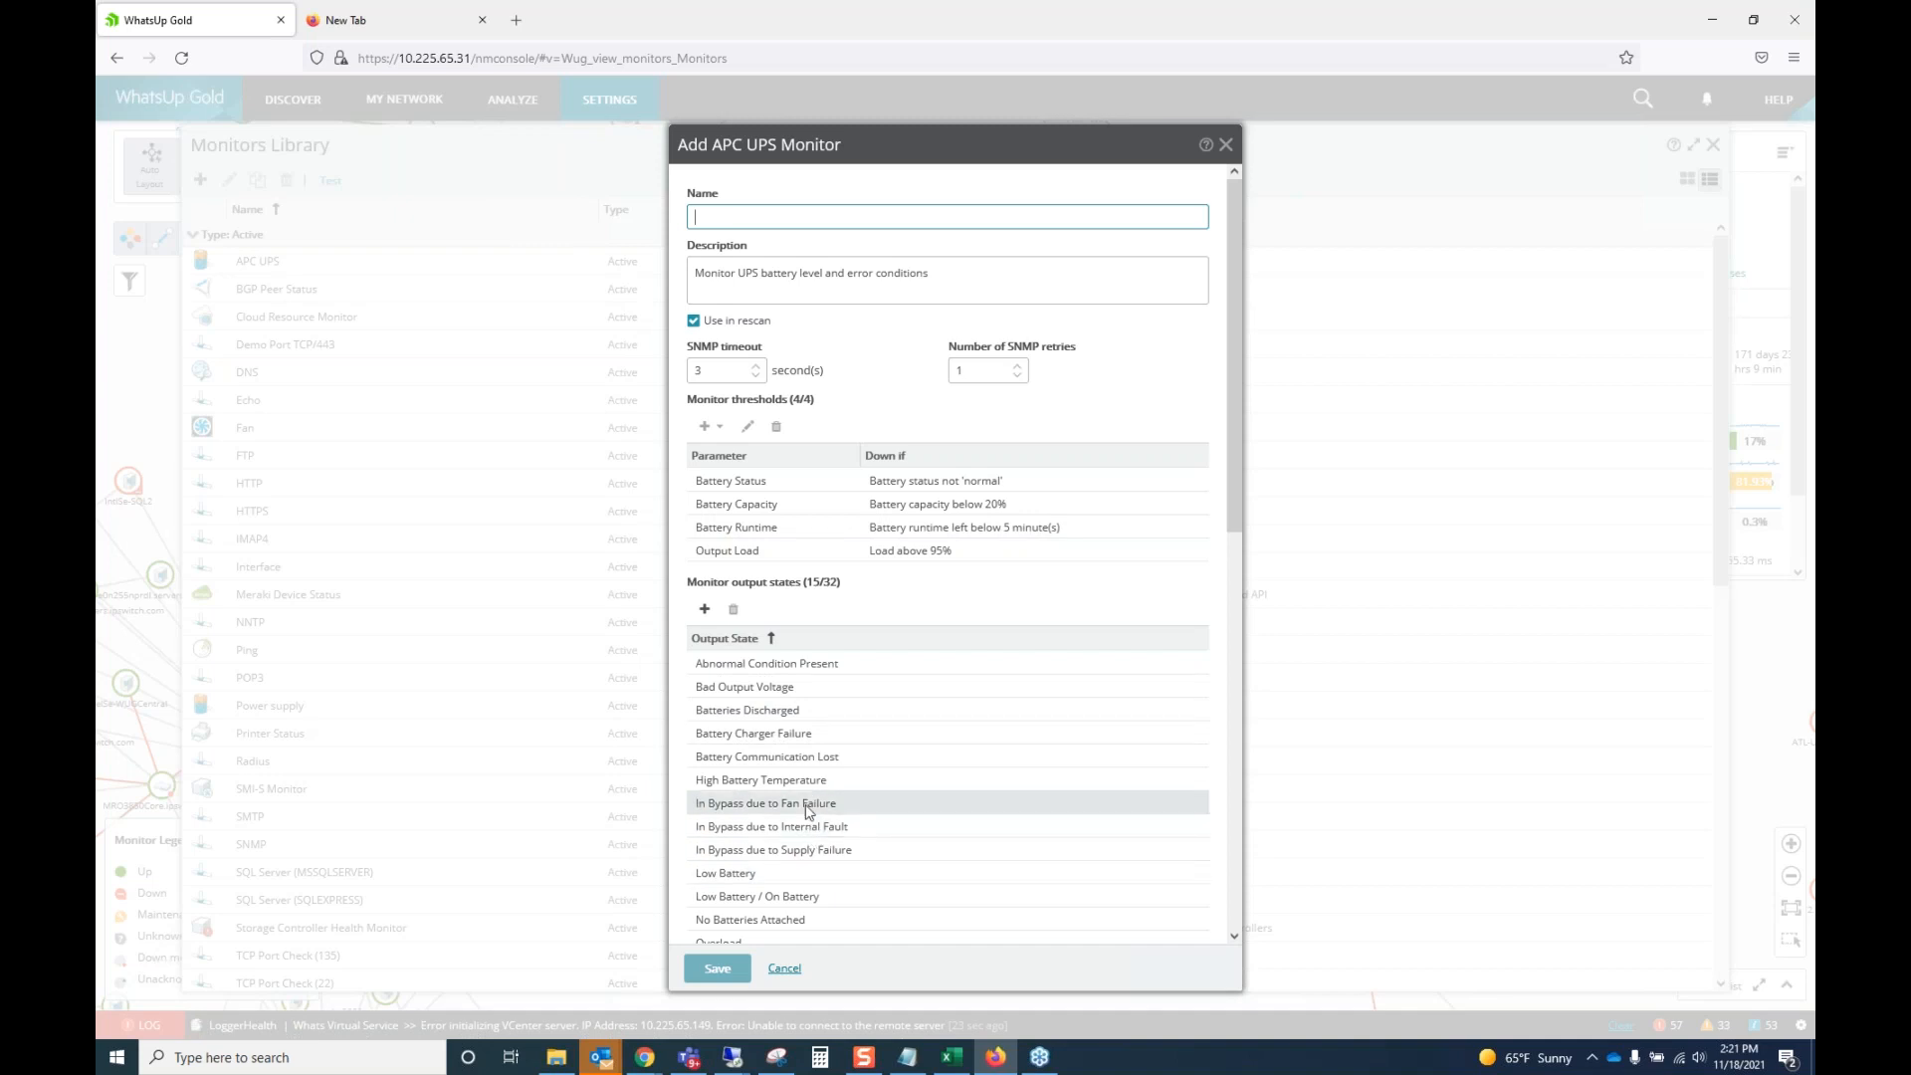
click(785, 968)
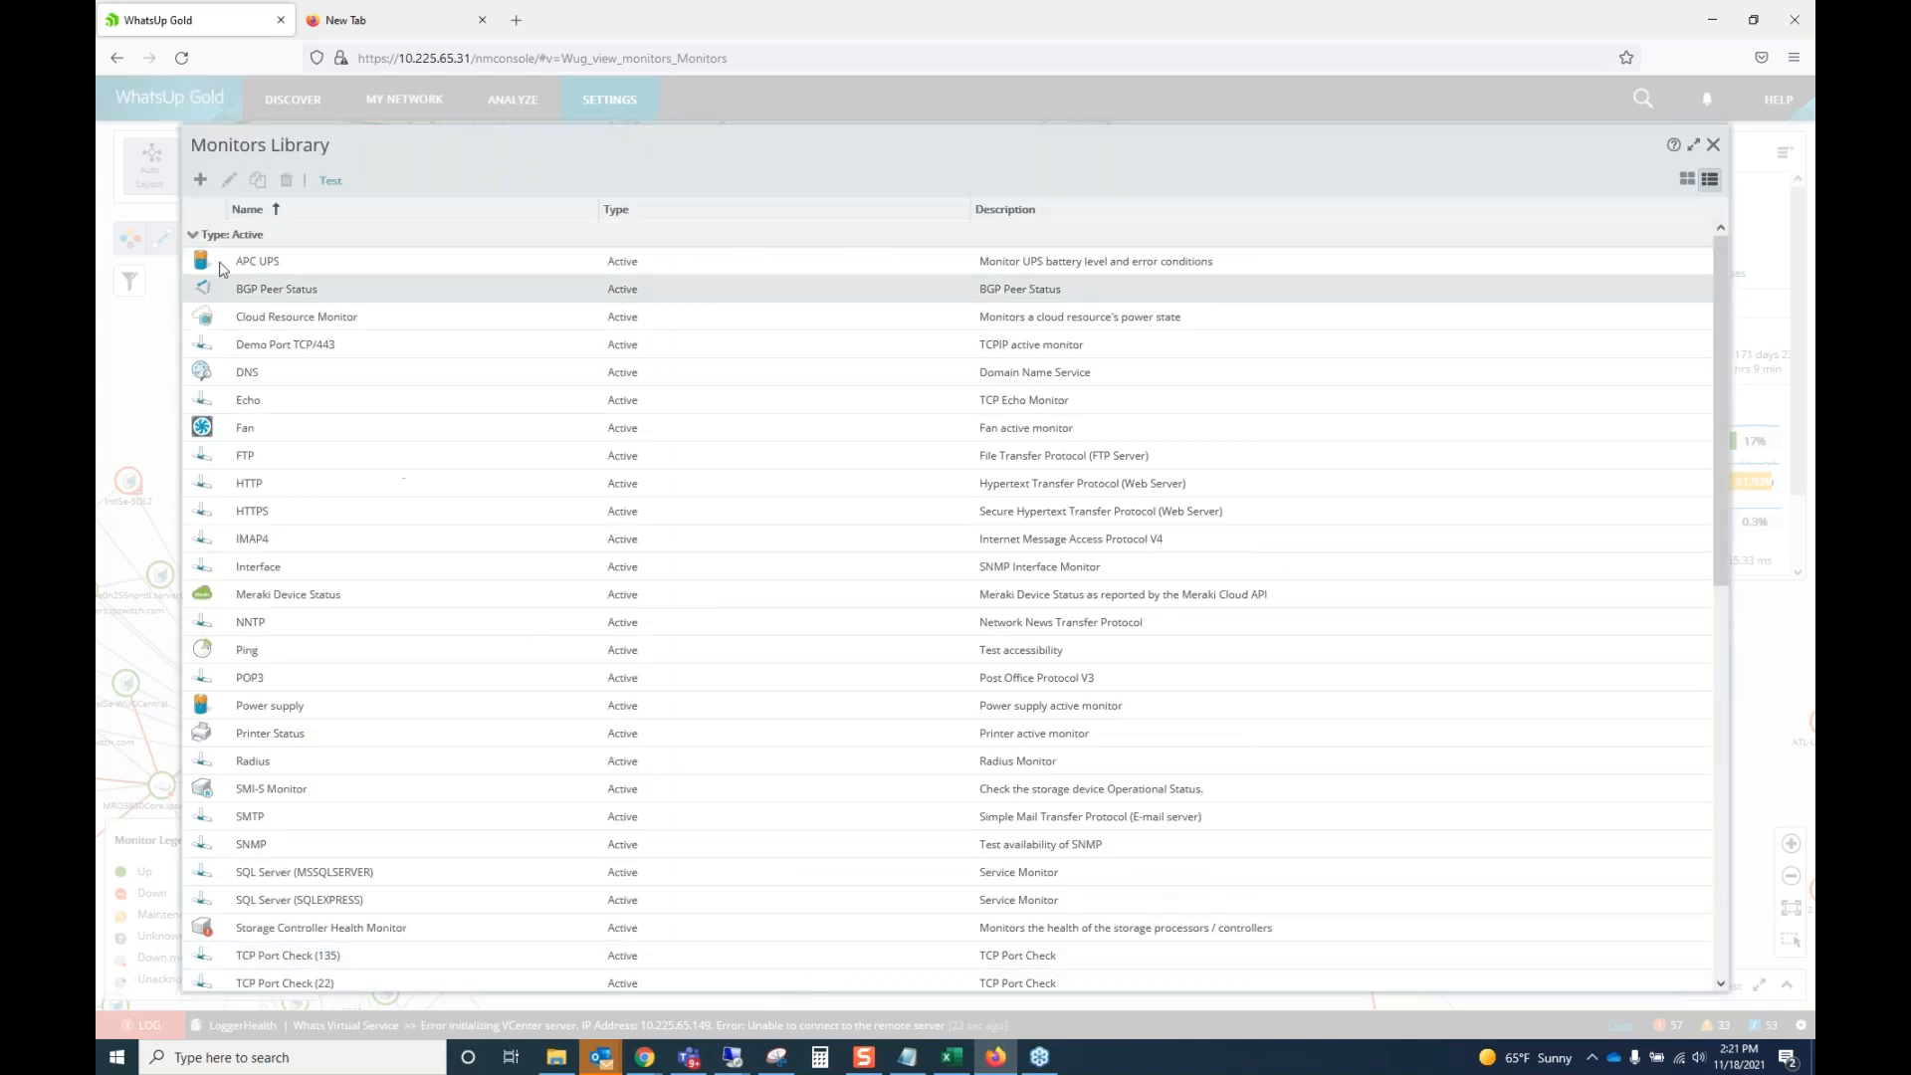
Start a new active monitor of the File Properties Monitor type.
click(200, 179)
click(236, 207)
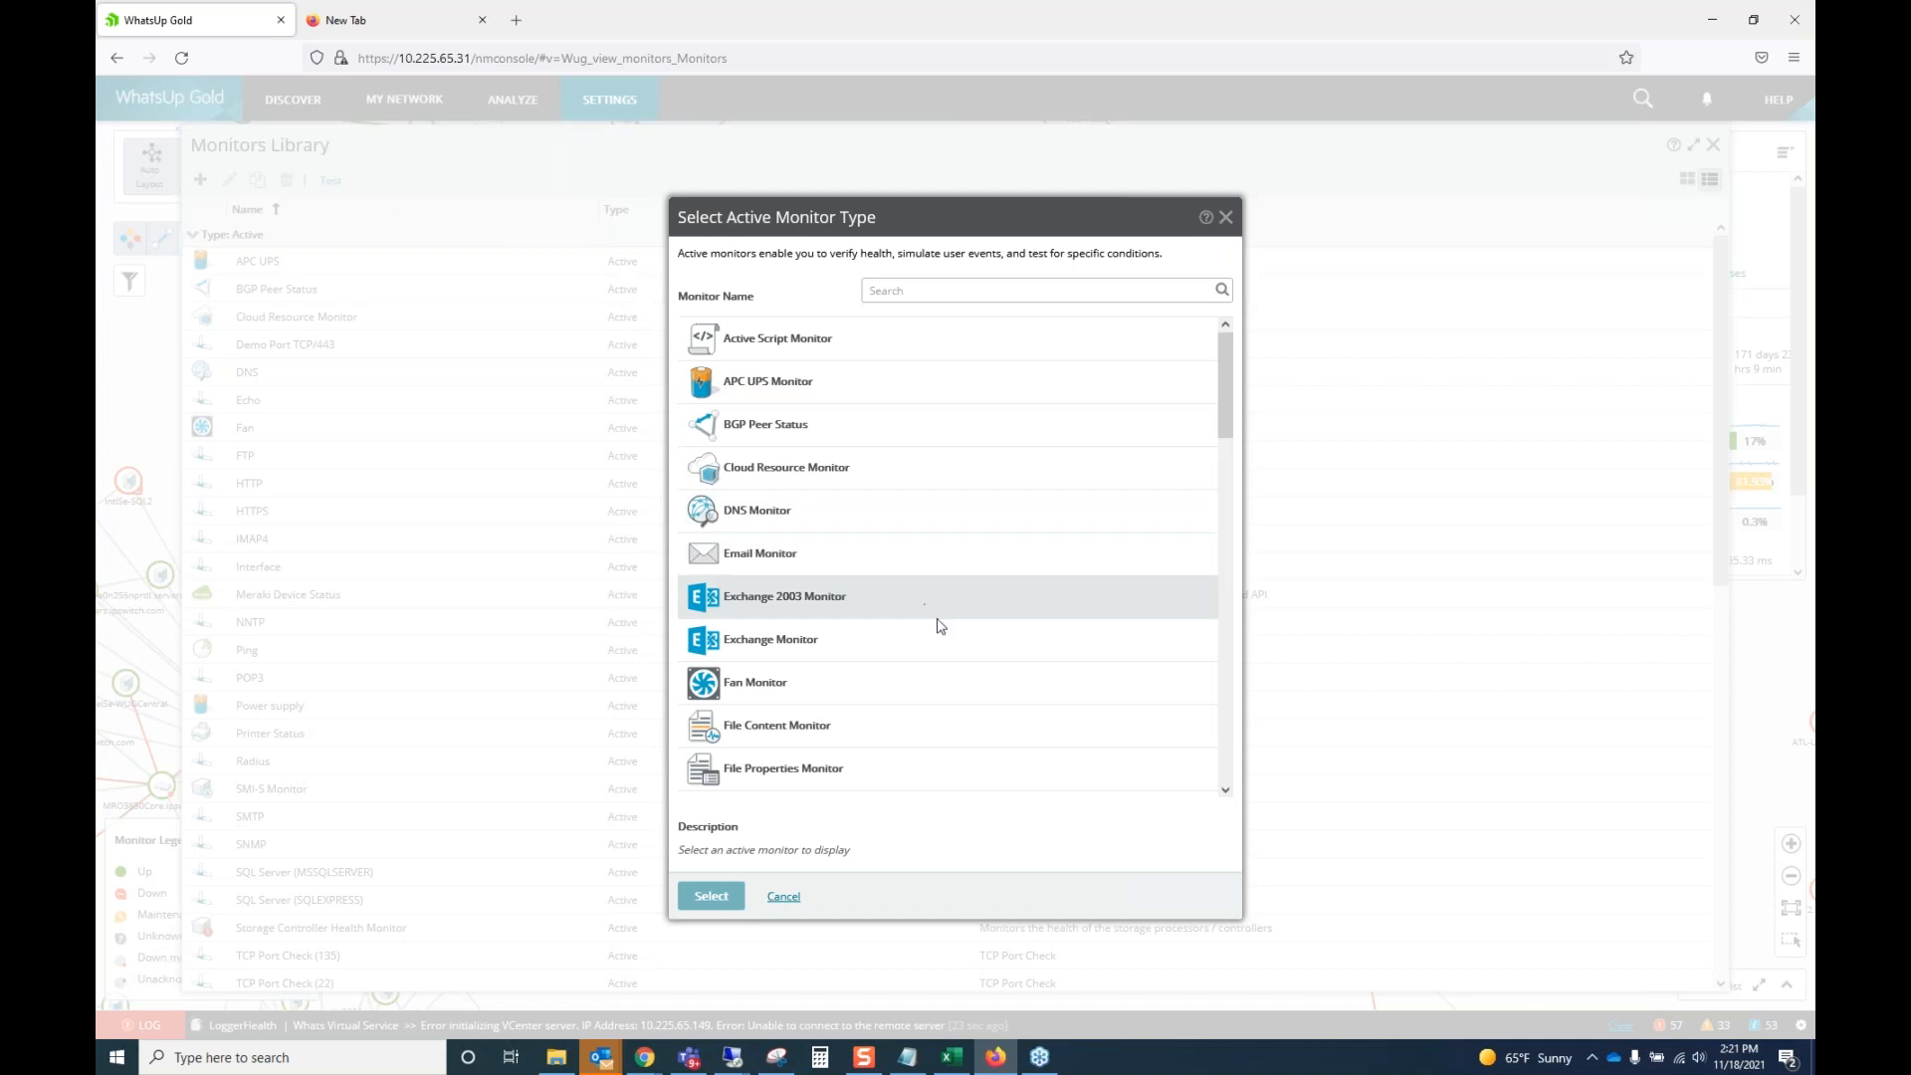
scroll(925, 627, down, 2)
double_click(905, 588)
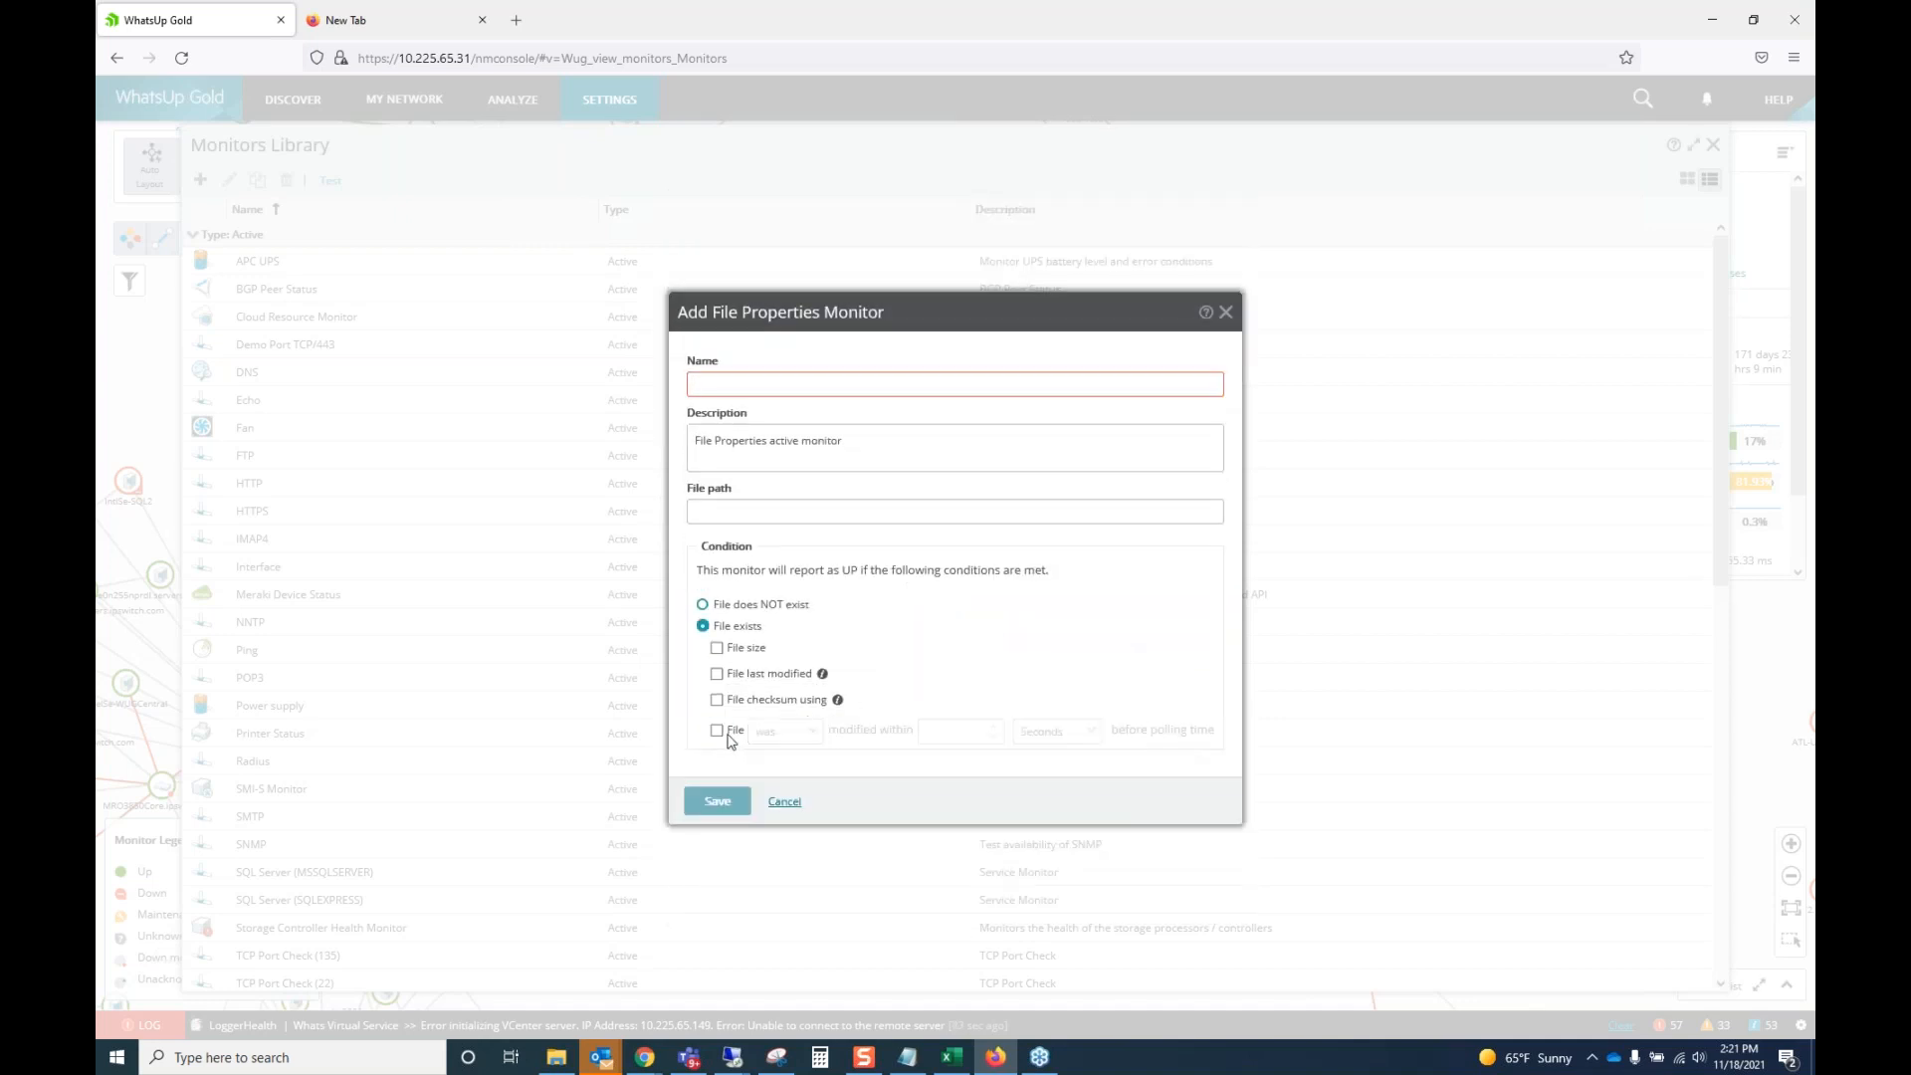
Add the condition that the file was modified within 1 hour before polling time, and open the file path for entry.
click(717, 732)
click(978, 735)
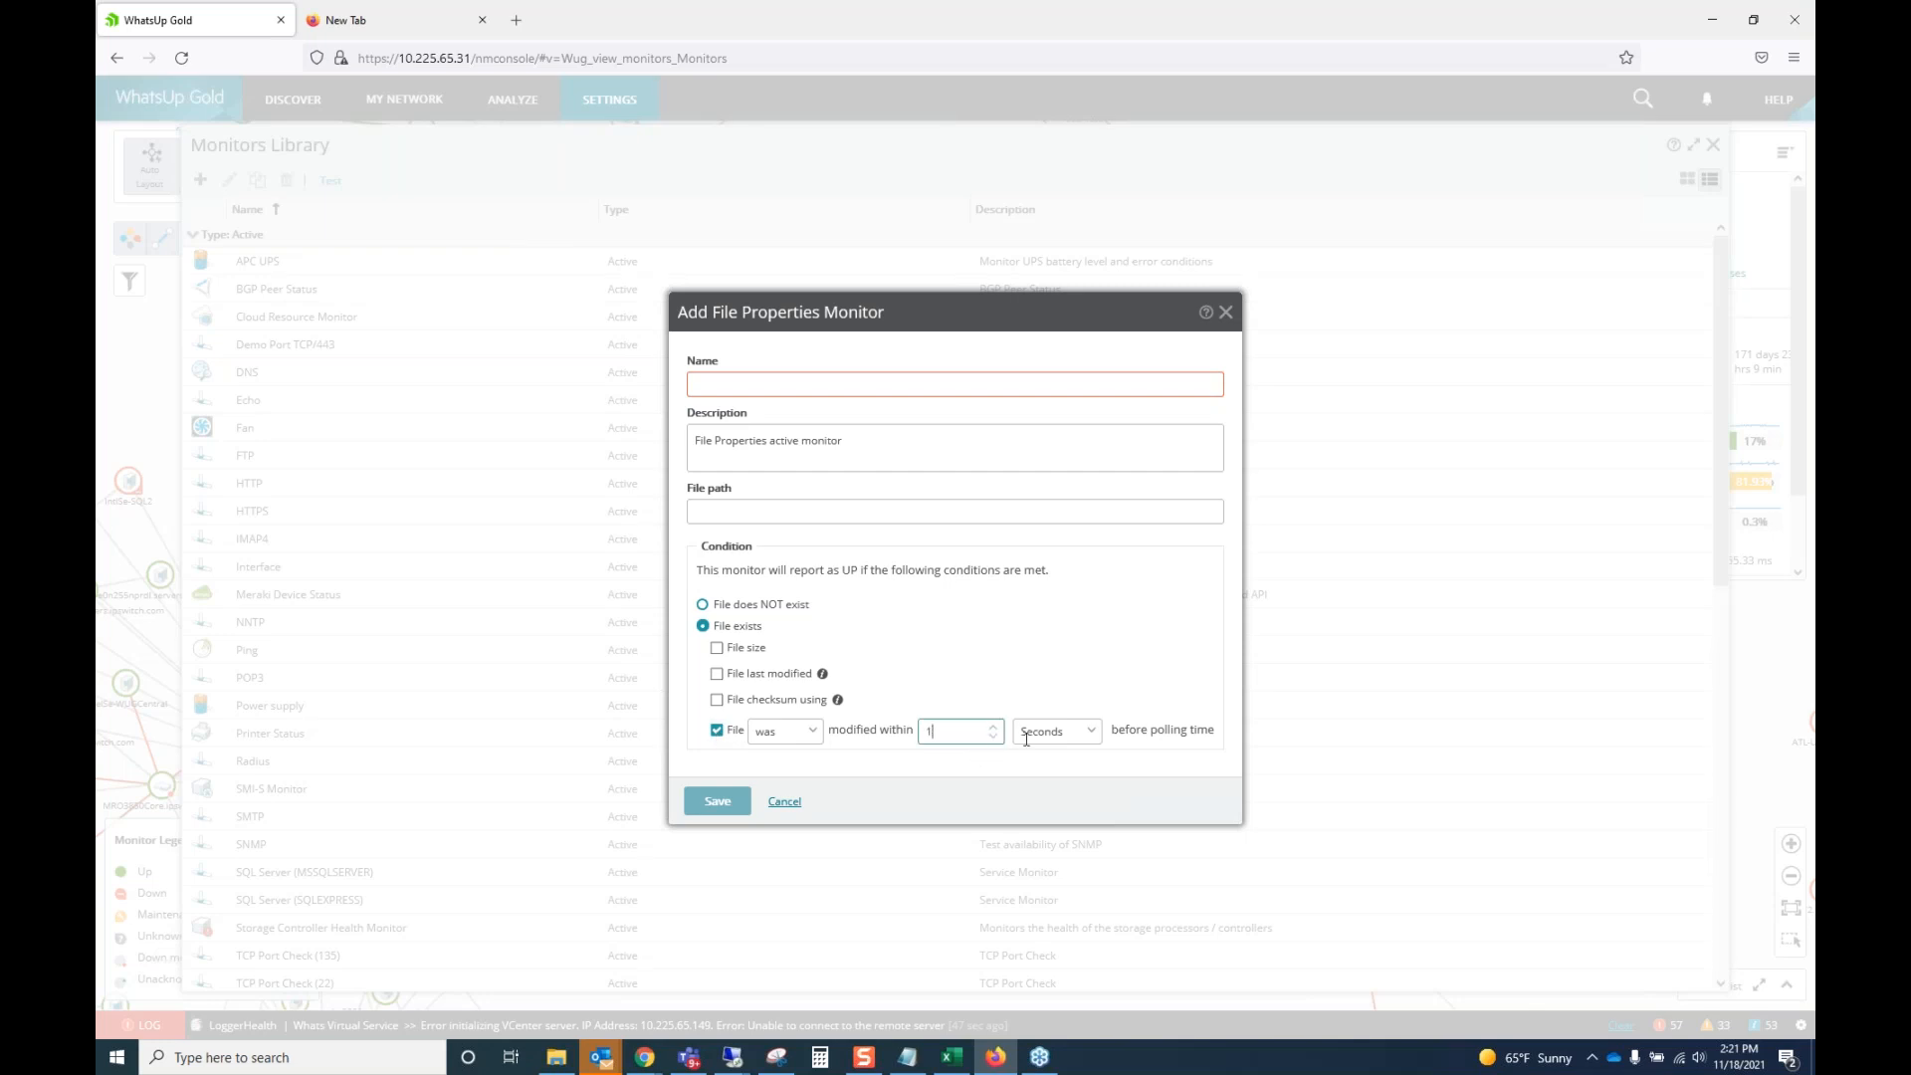
click(1091, 732)
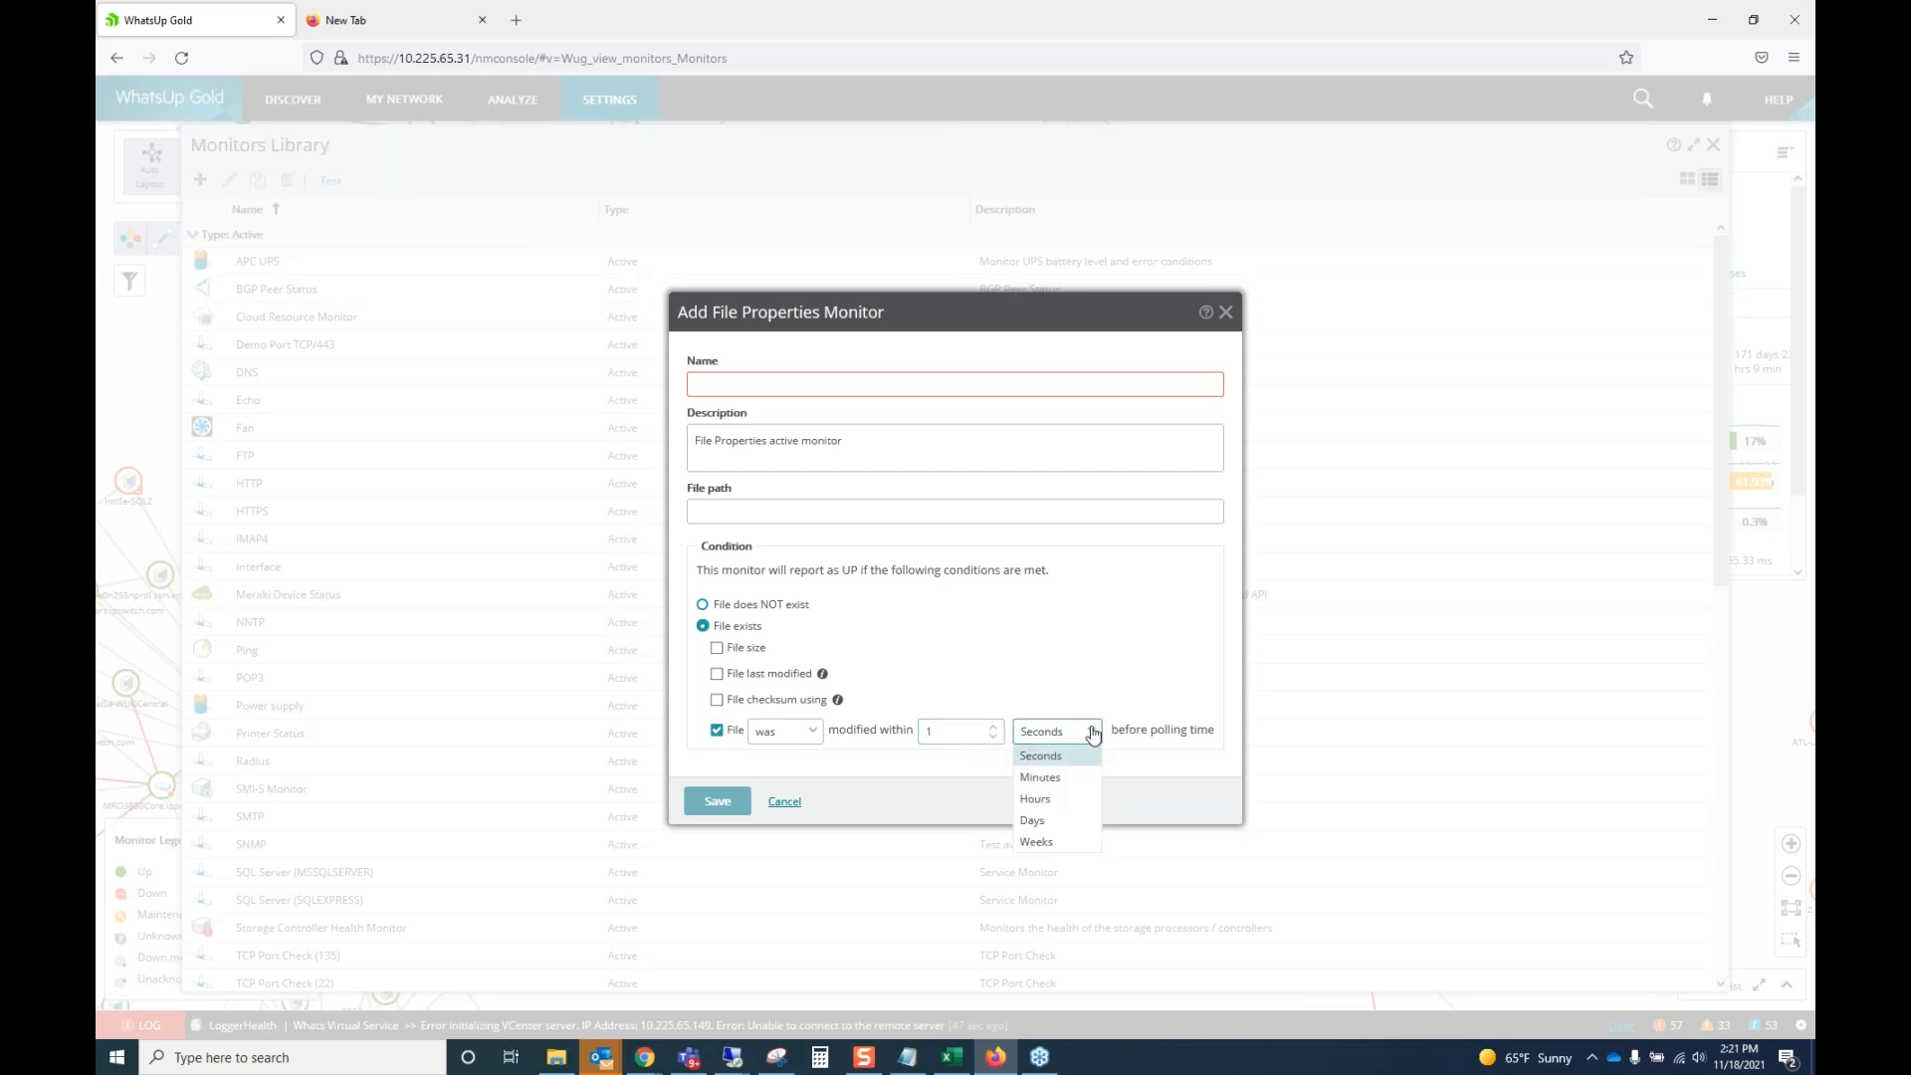
click(1047, 798)
click(715, 515)
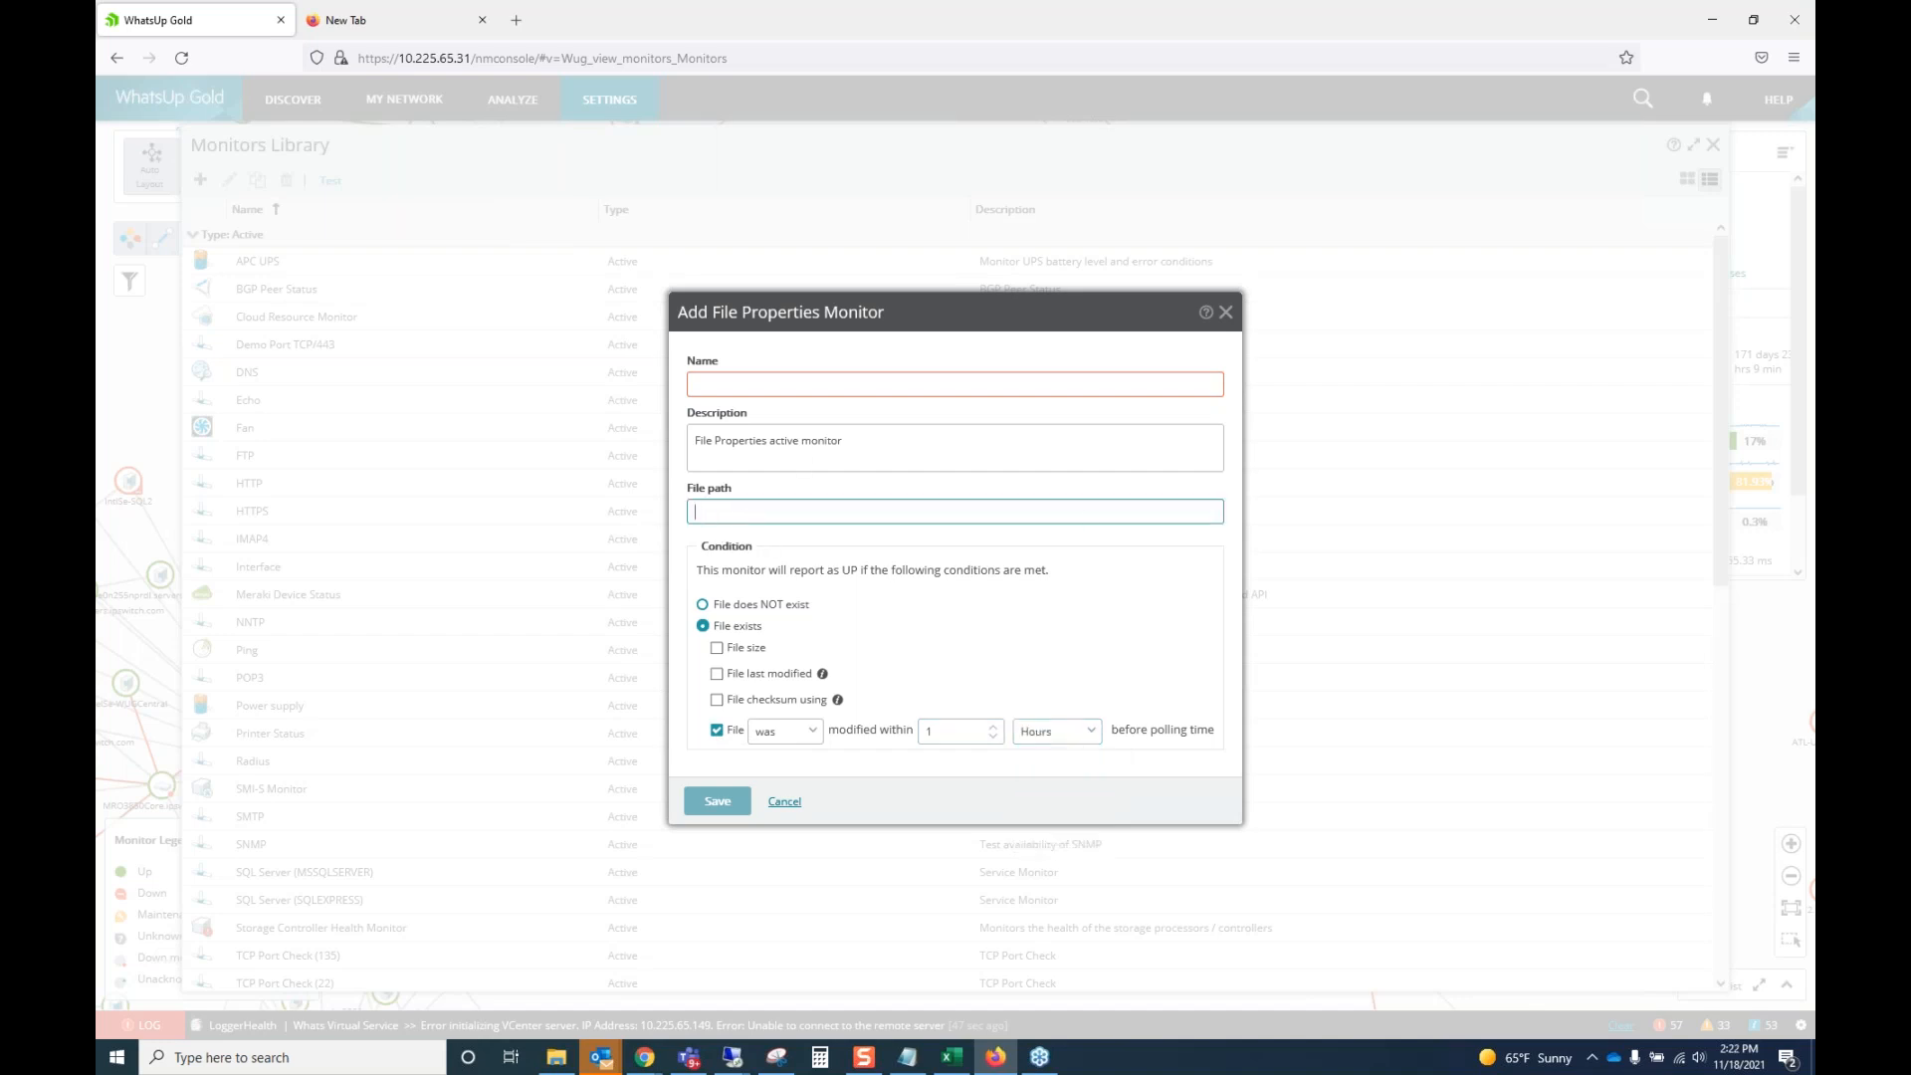
Discard the File Properties monitor and start a new active monitor of the HTTP Content Monitor type.
click(793, 805)
click(200, 179)
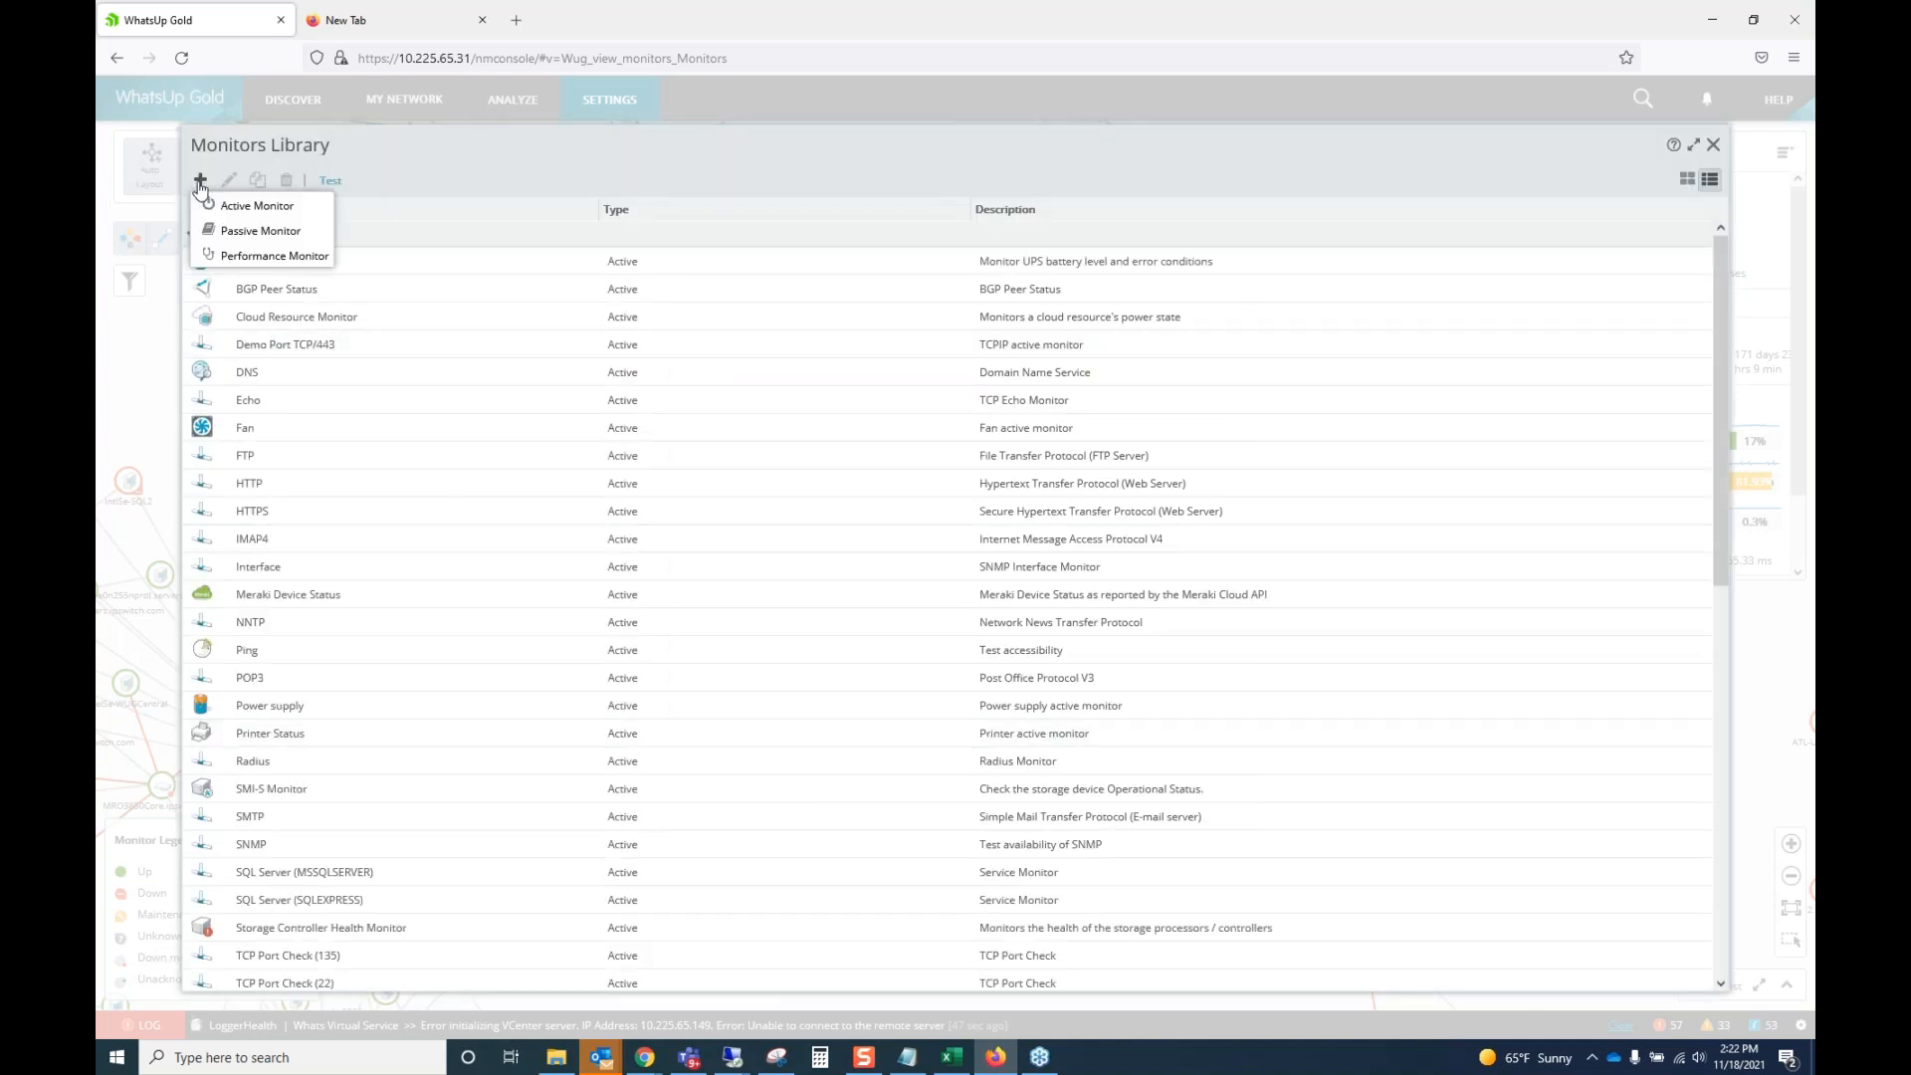
click(213, 206)
scroll(880, 548, down, 5)
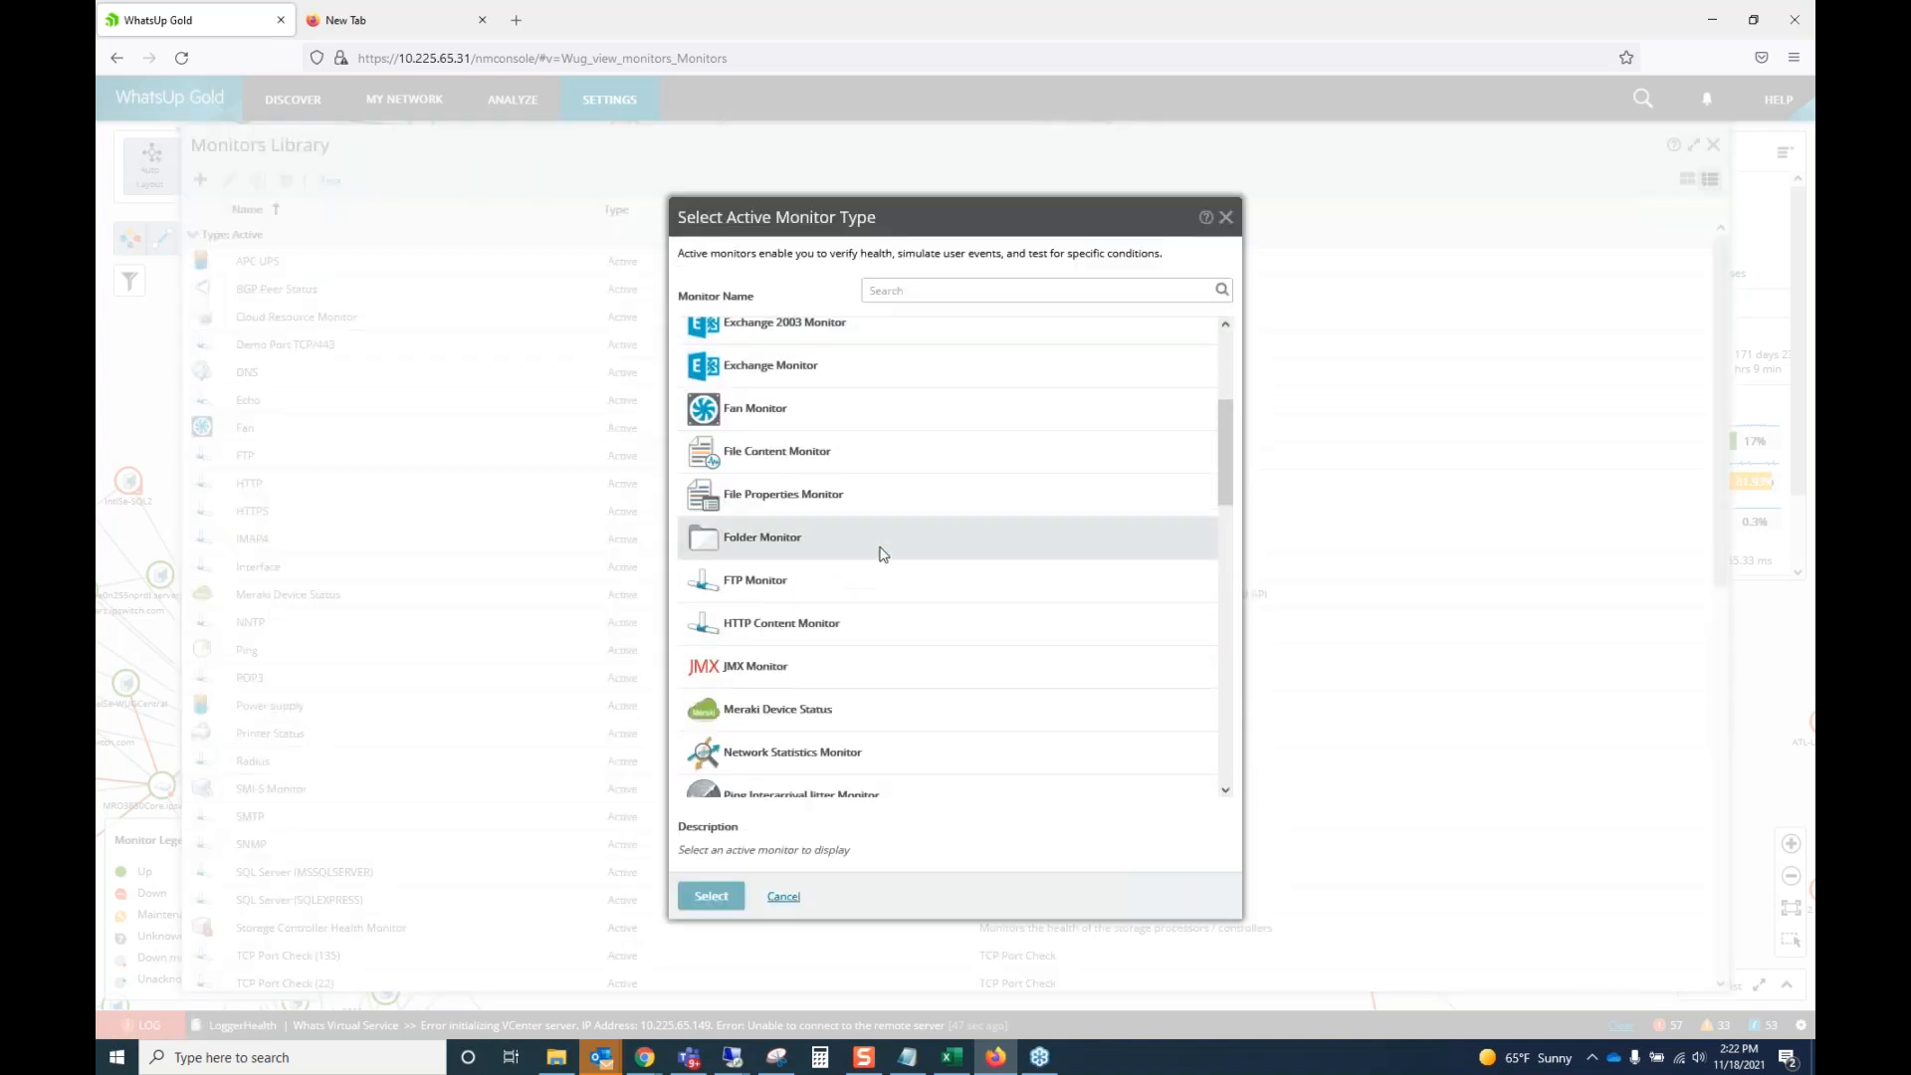
scroll(880, 569, down, 1)
click(893, 538)
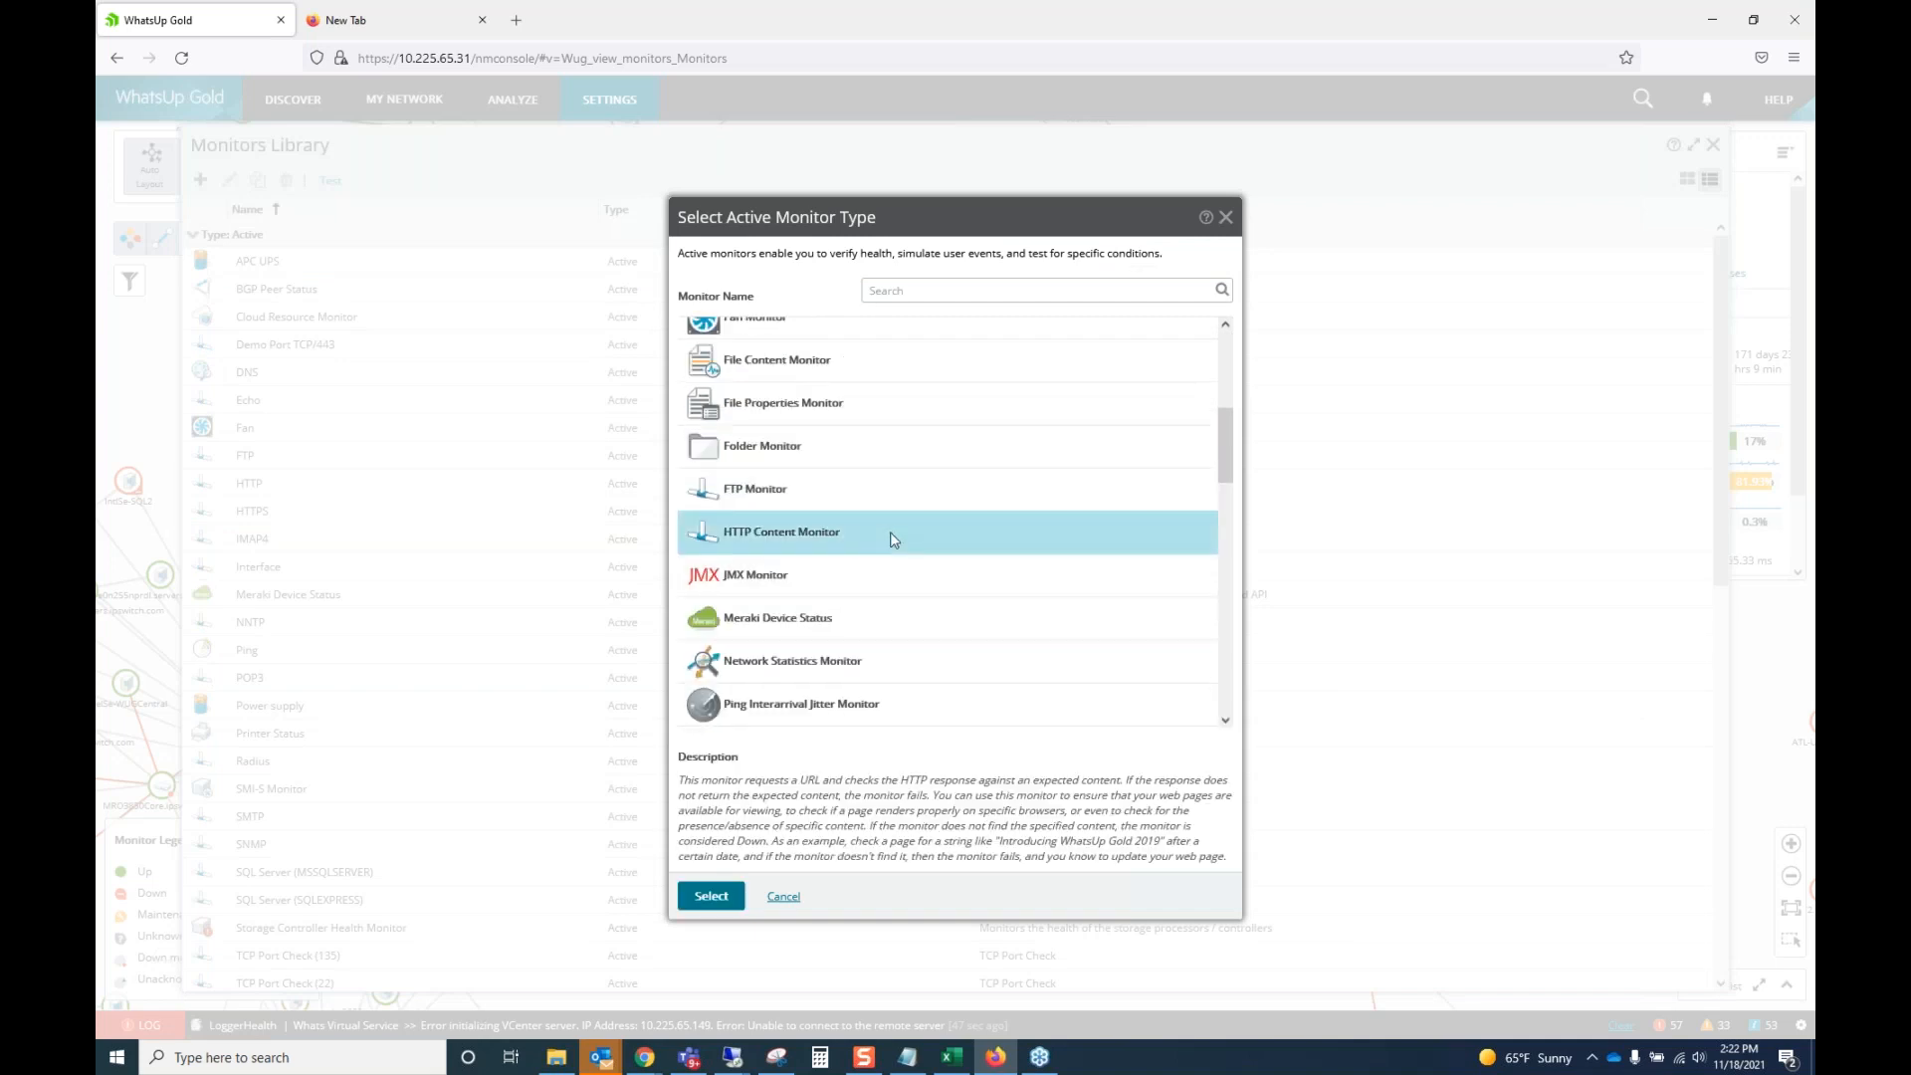
double_click(892, 532)
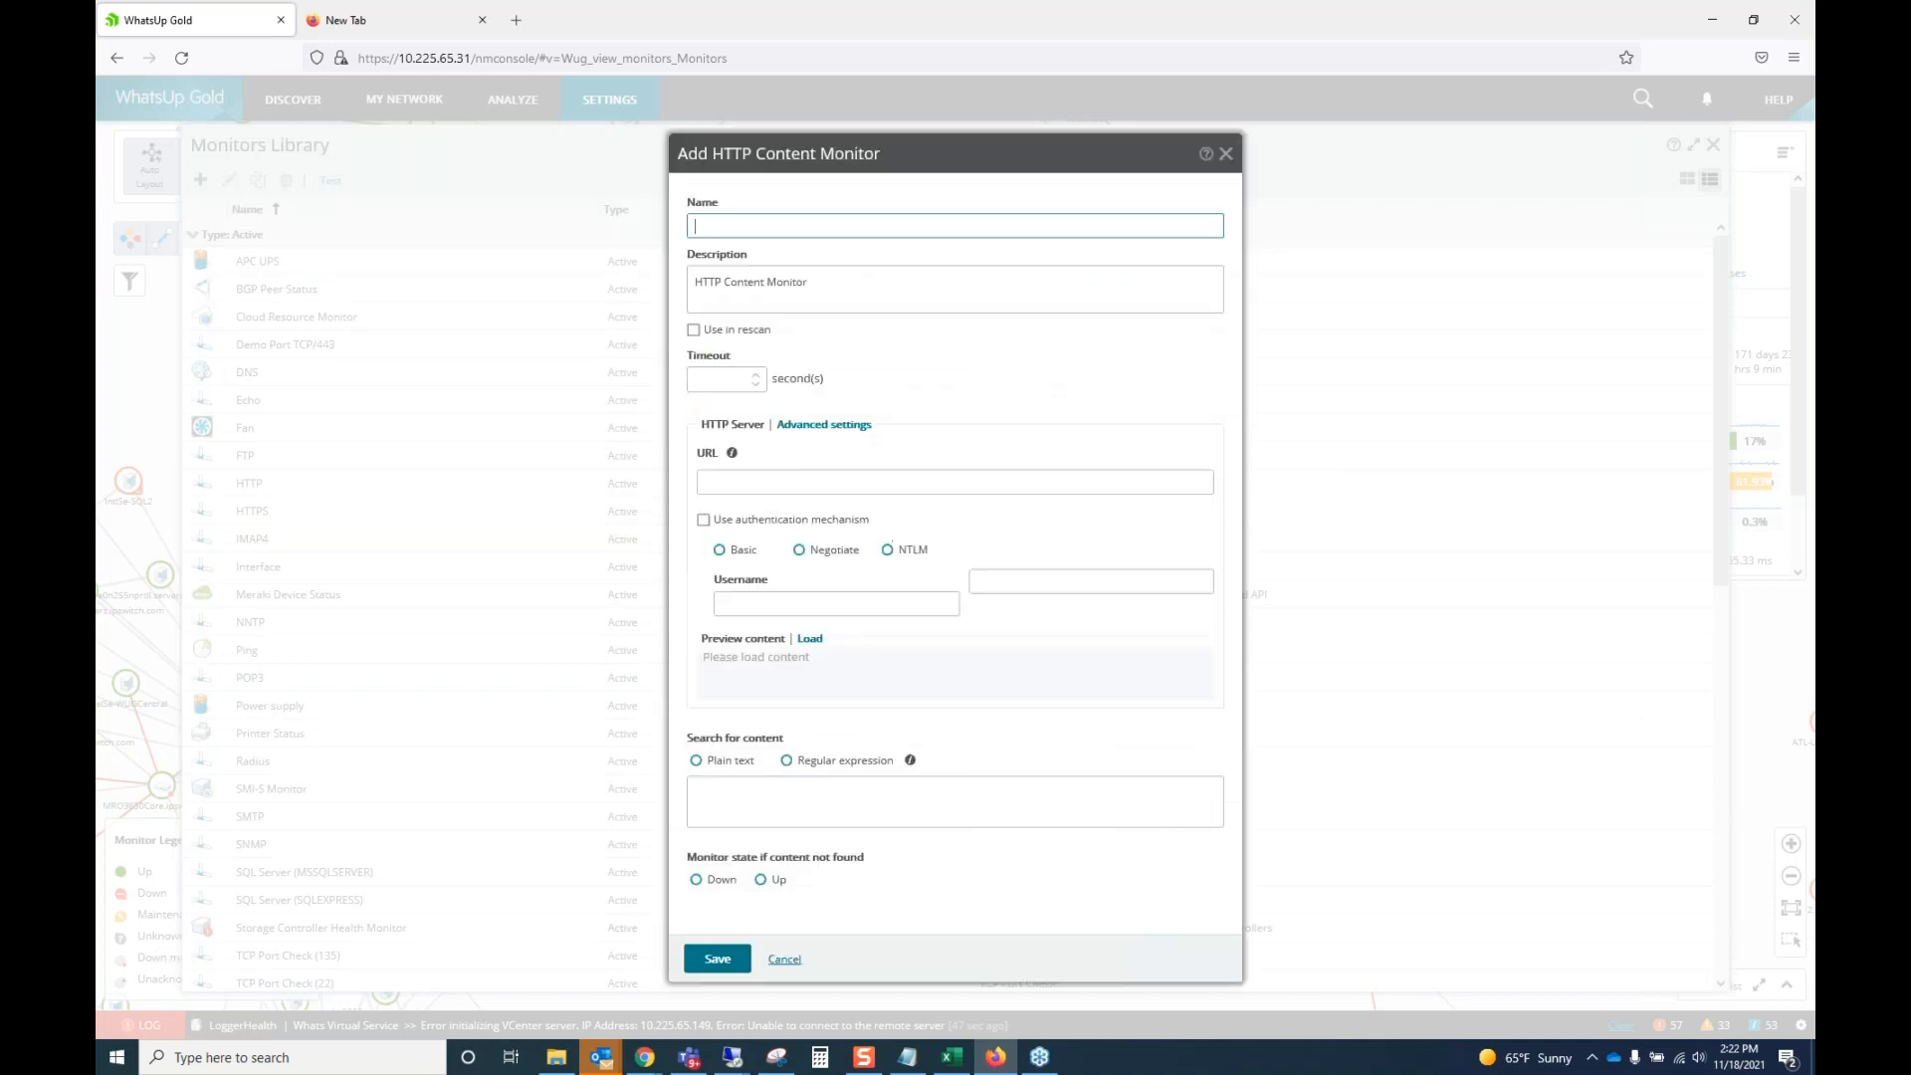
Review the URL and content preview settings of the new HTTP content monitor, and close it without saving.
key(ctrl+a)
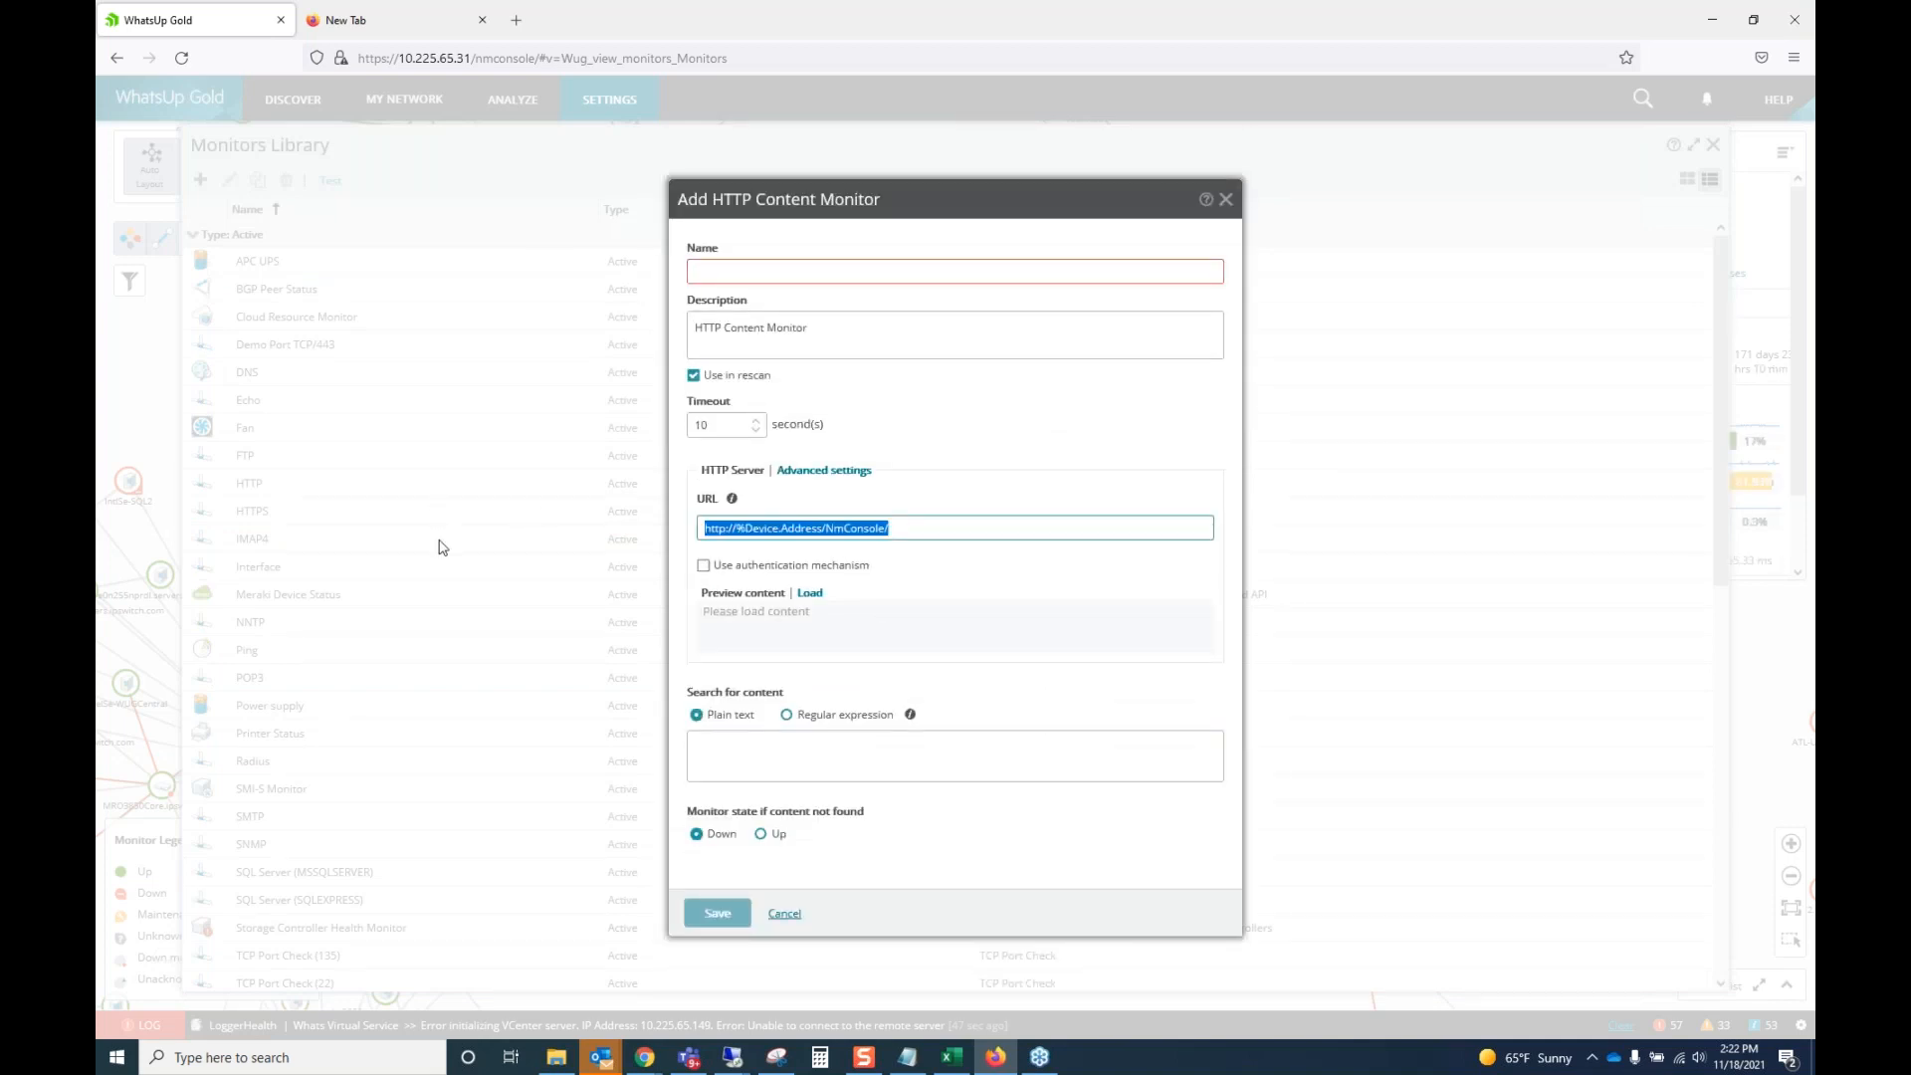
click(717, 612)
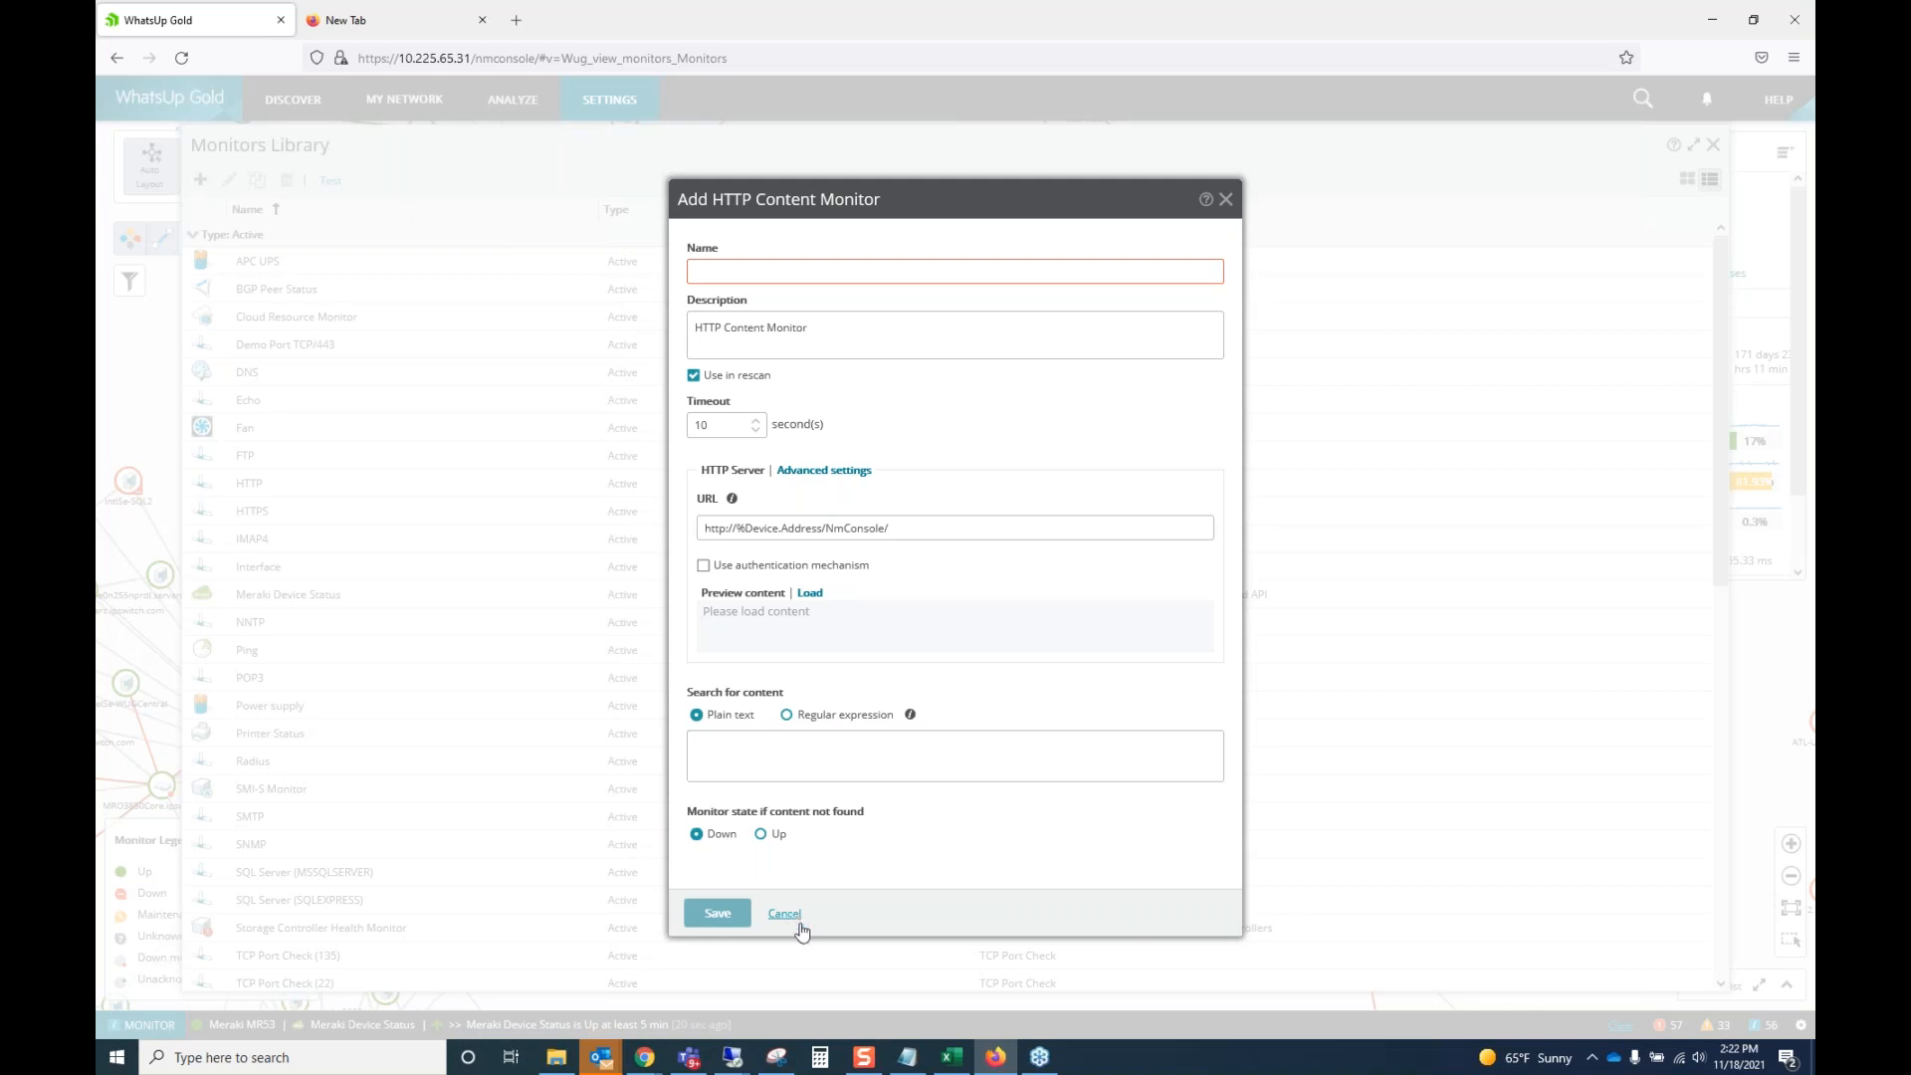
click(787, 914)
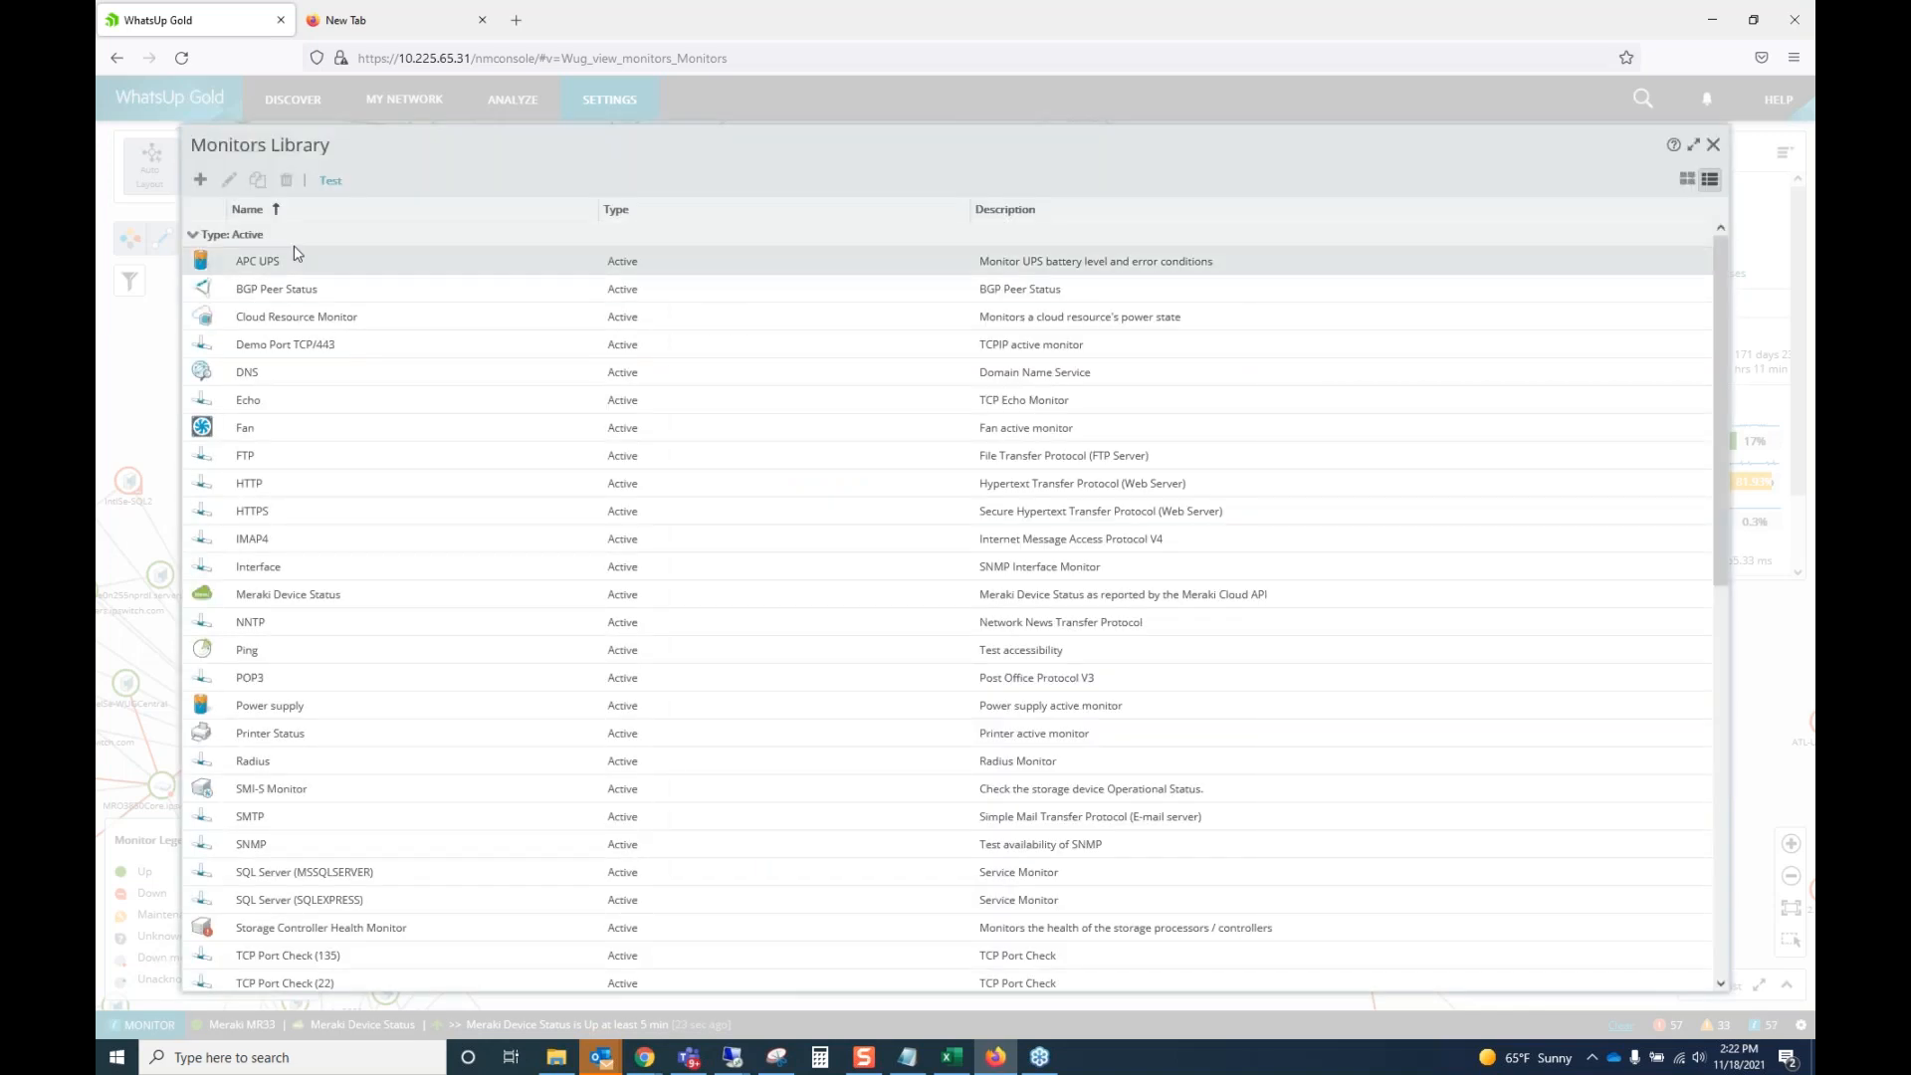
Start a new active monitor of the Process Monitor type.
click(202, 181)
click(254, 203)
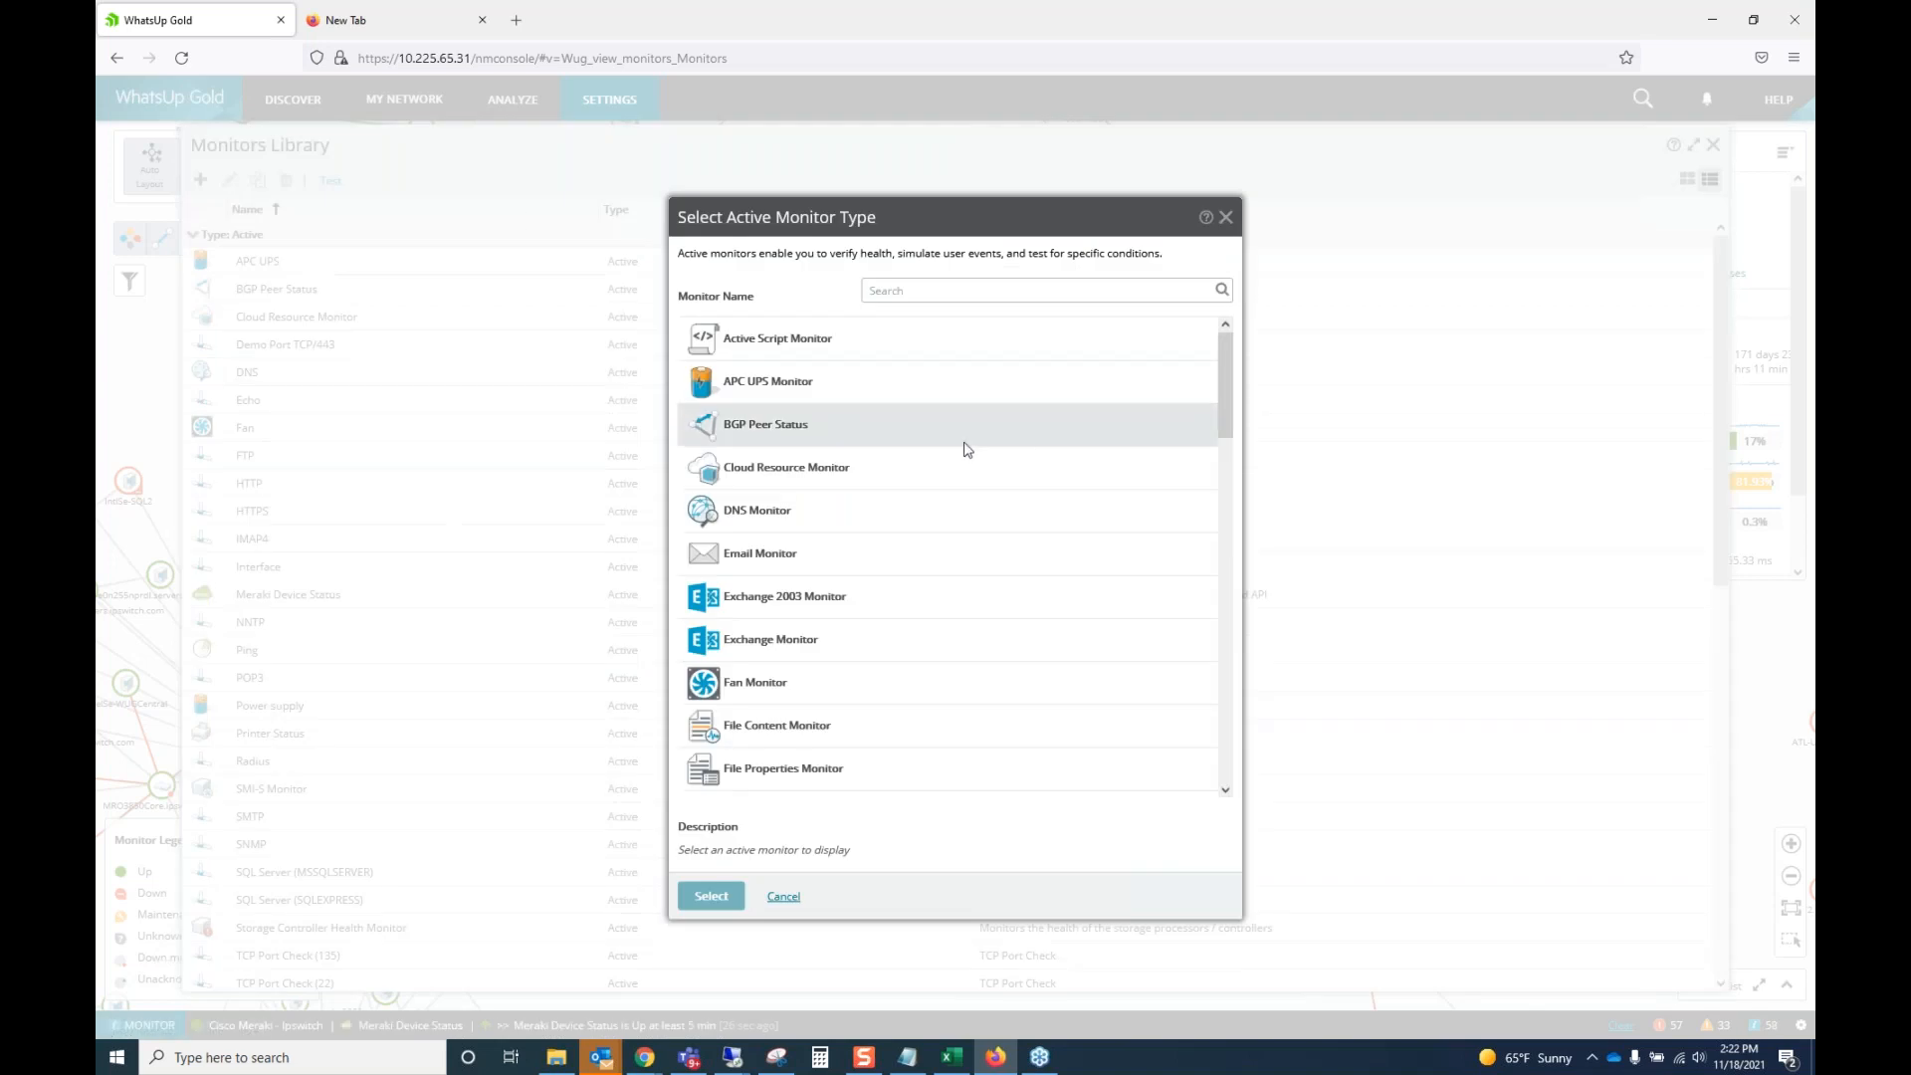
scroll(963, 449, down, 3)
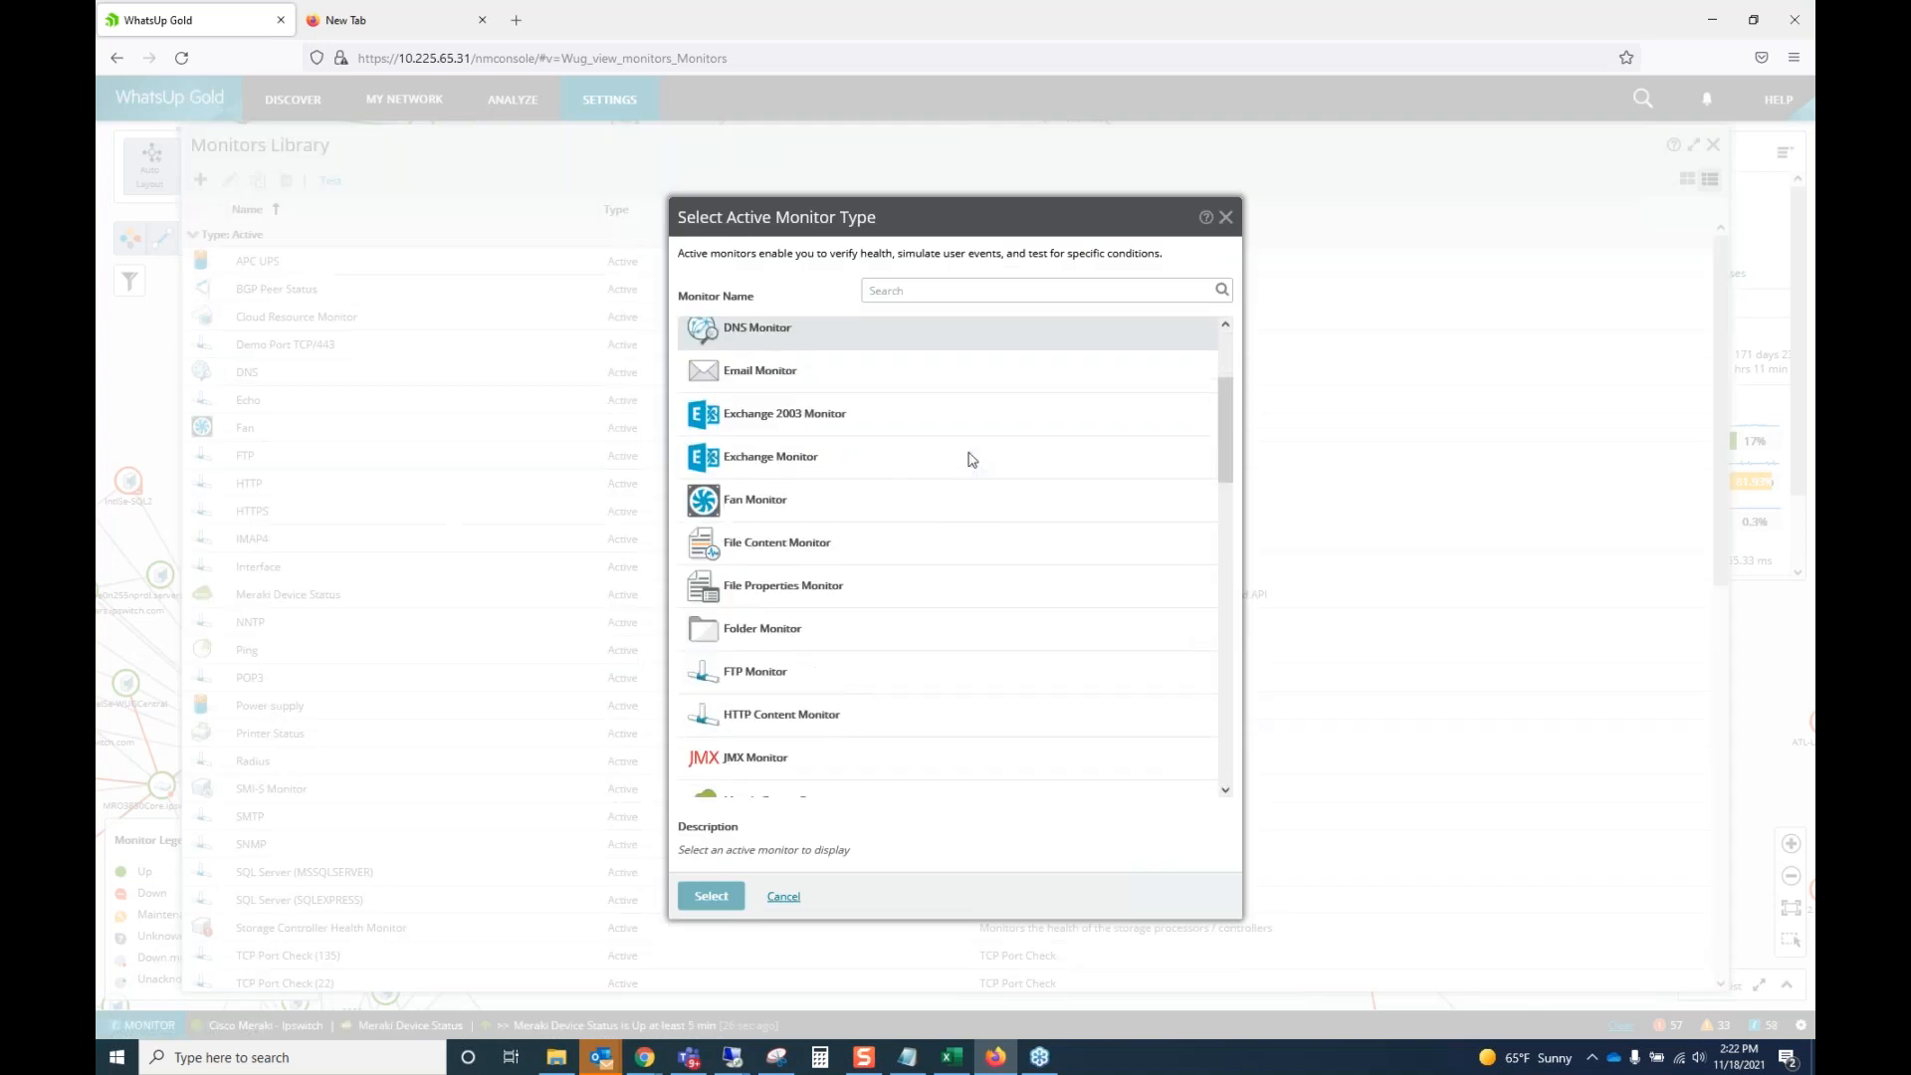
scroll(972, 459, down, 3)
scroll(970, 458, down, 2)
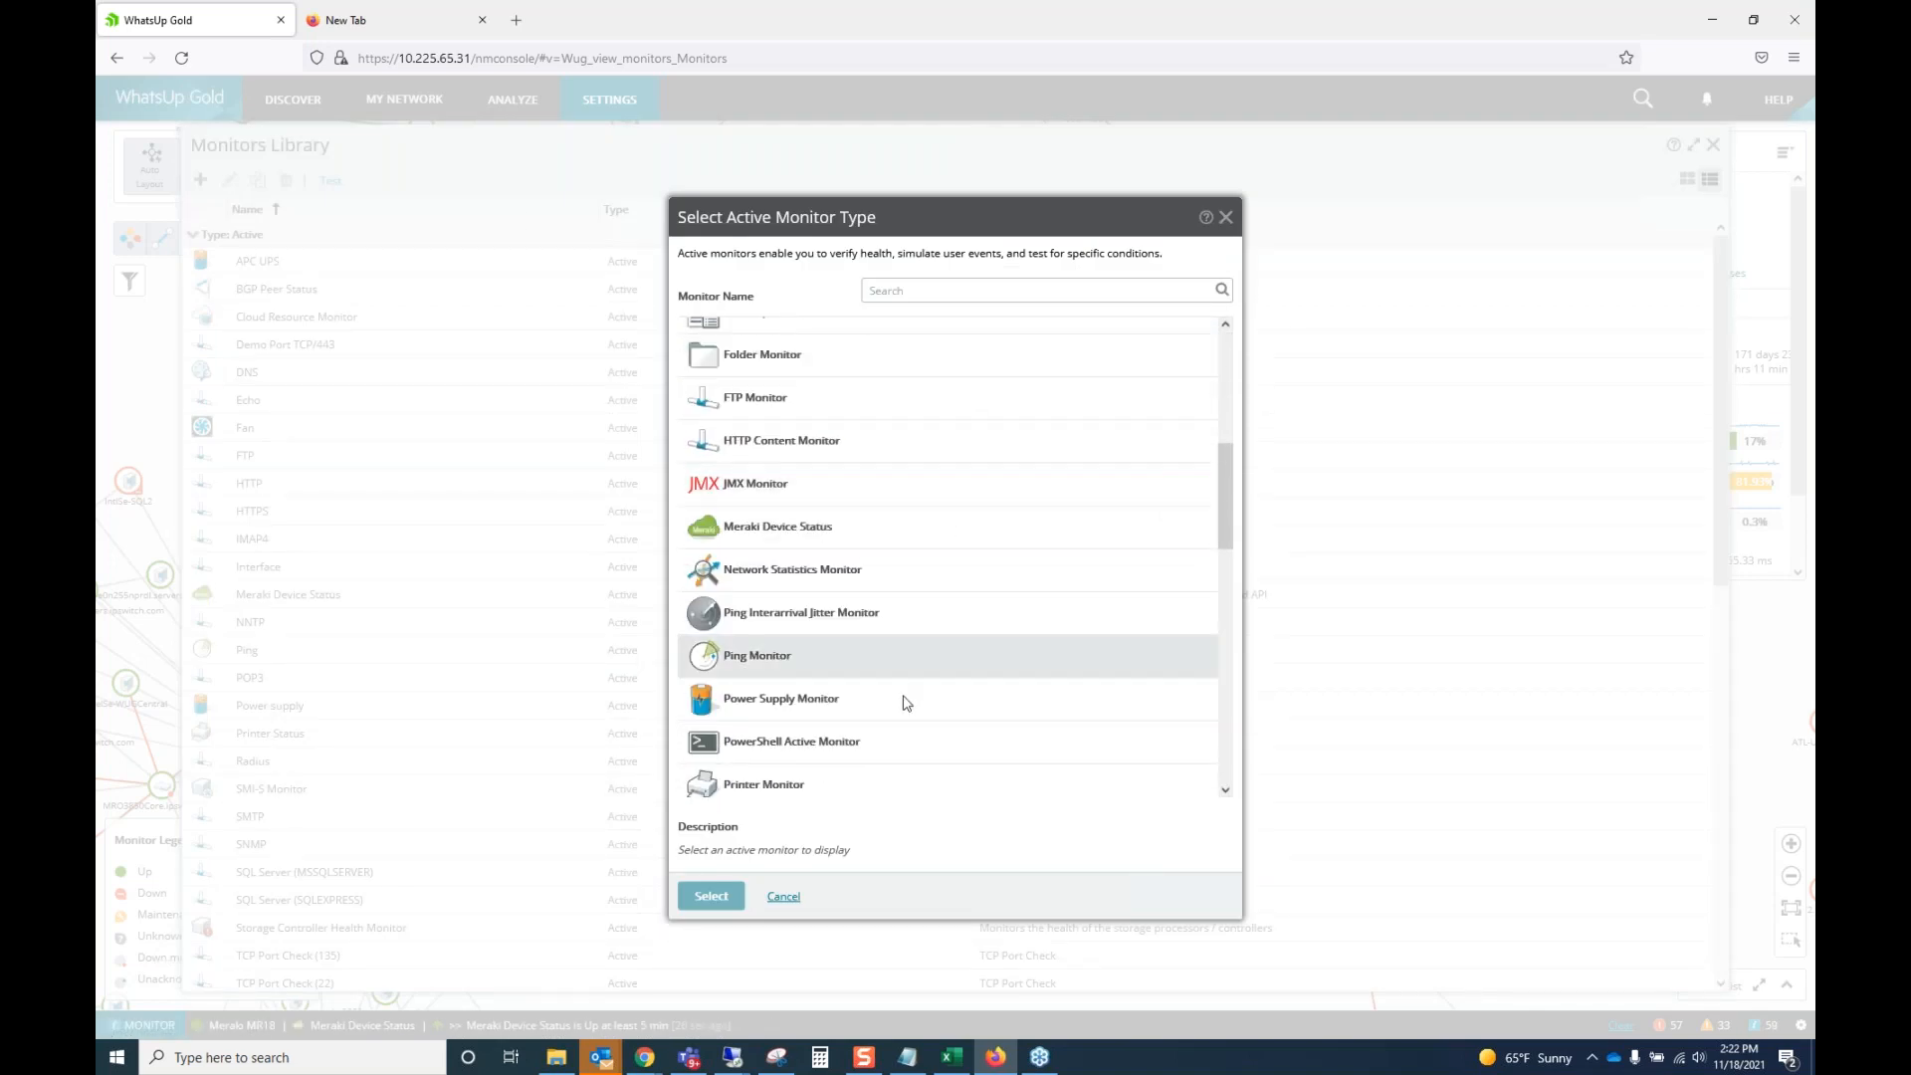
scroll(945, 741, down, 3)
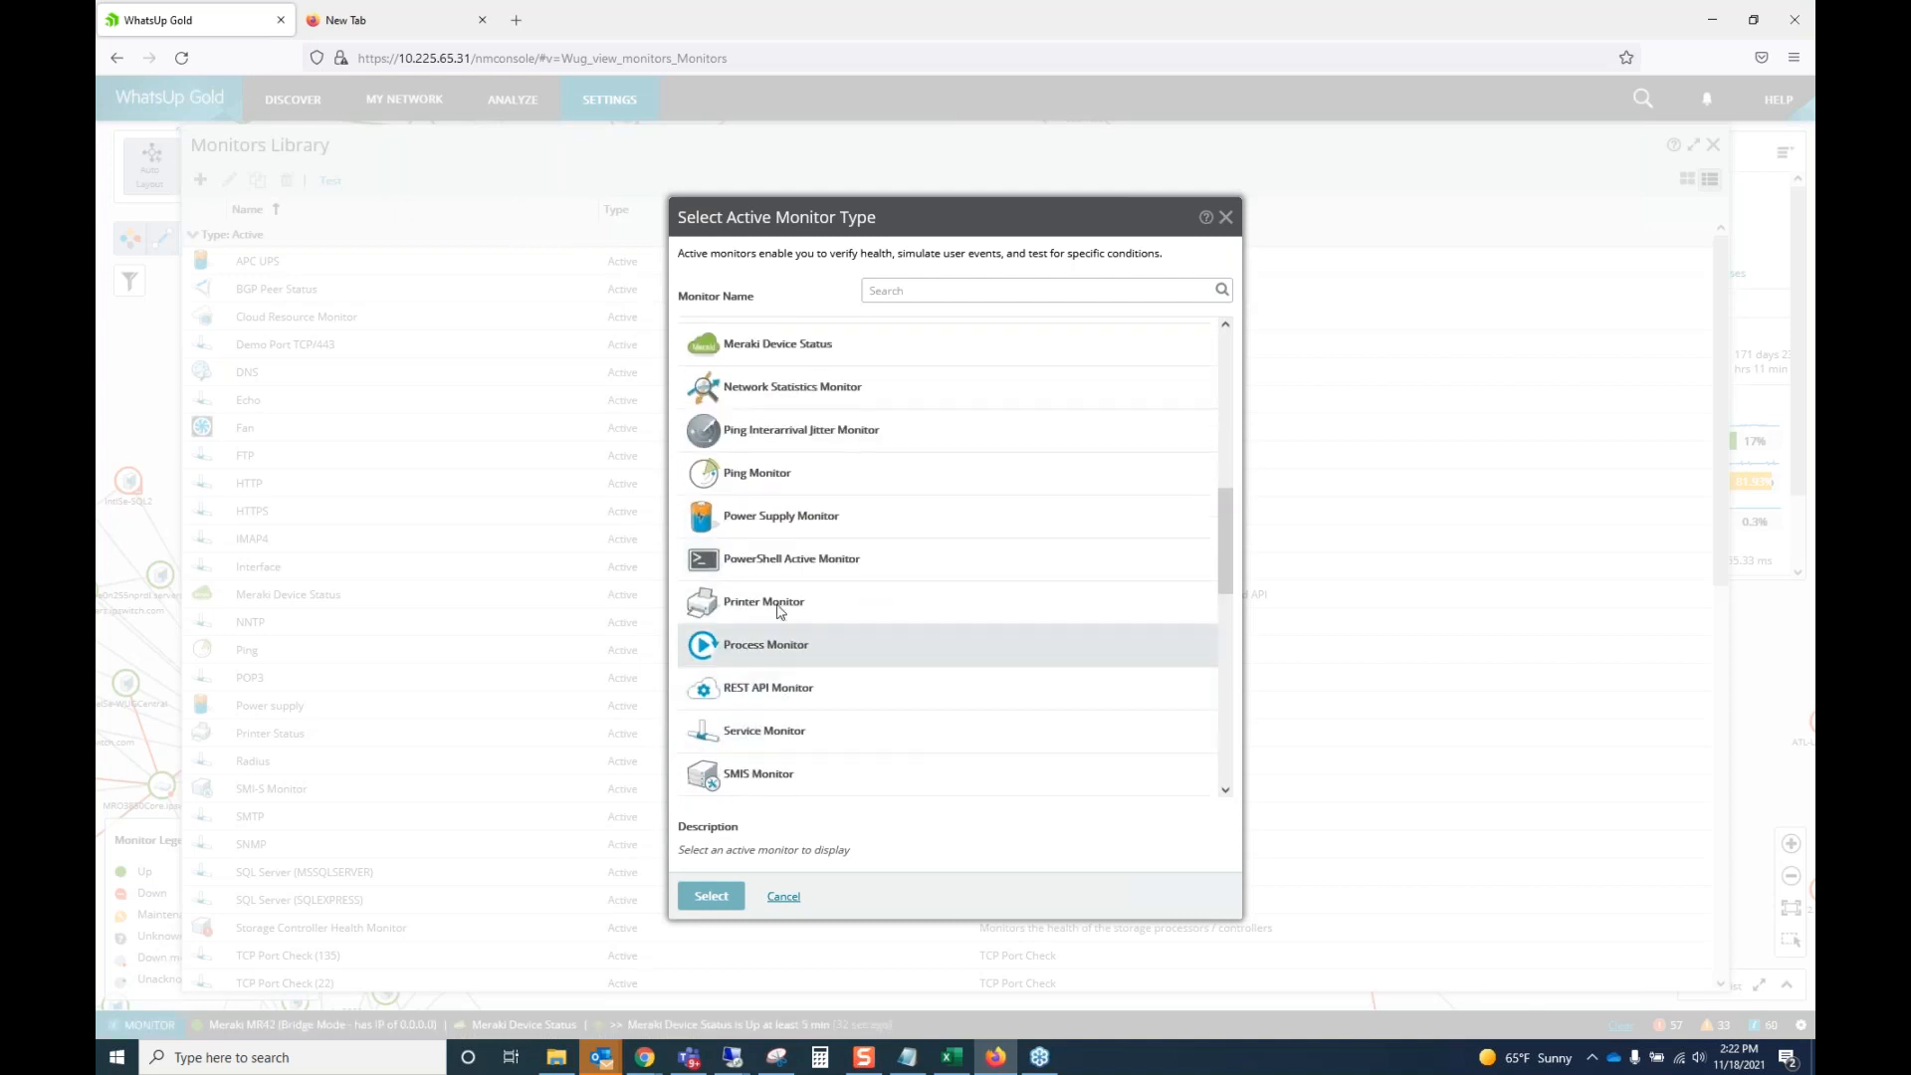
click(874, 648)
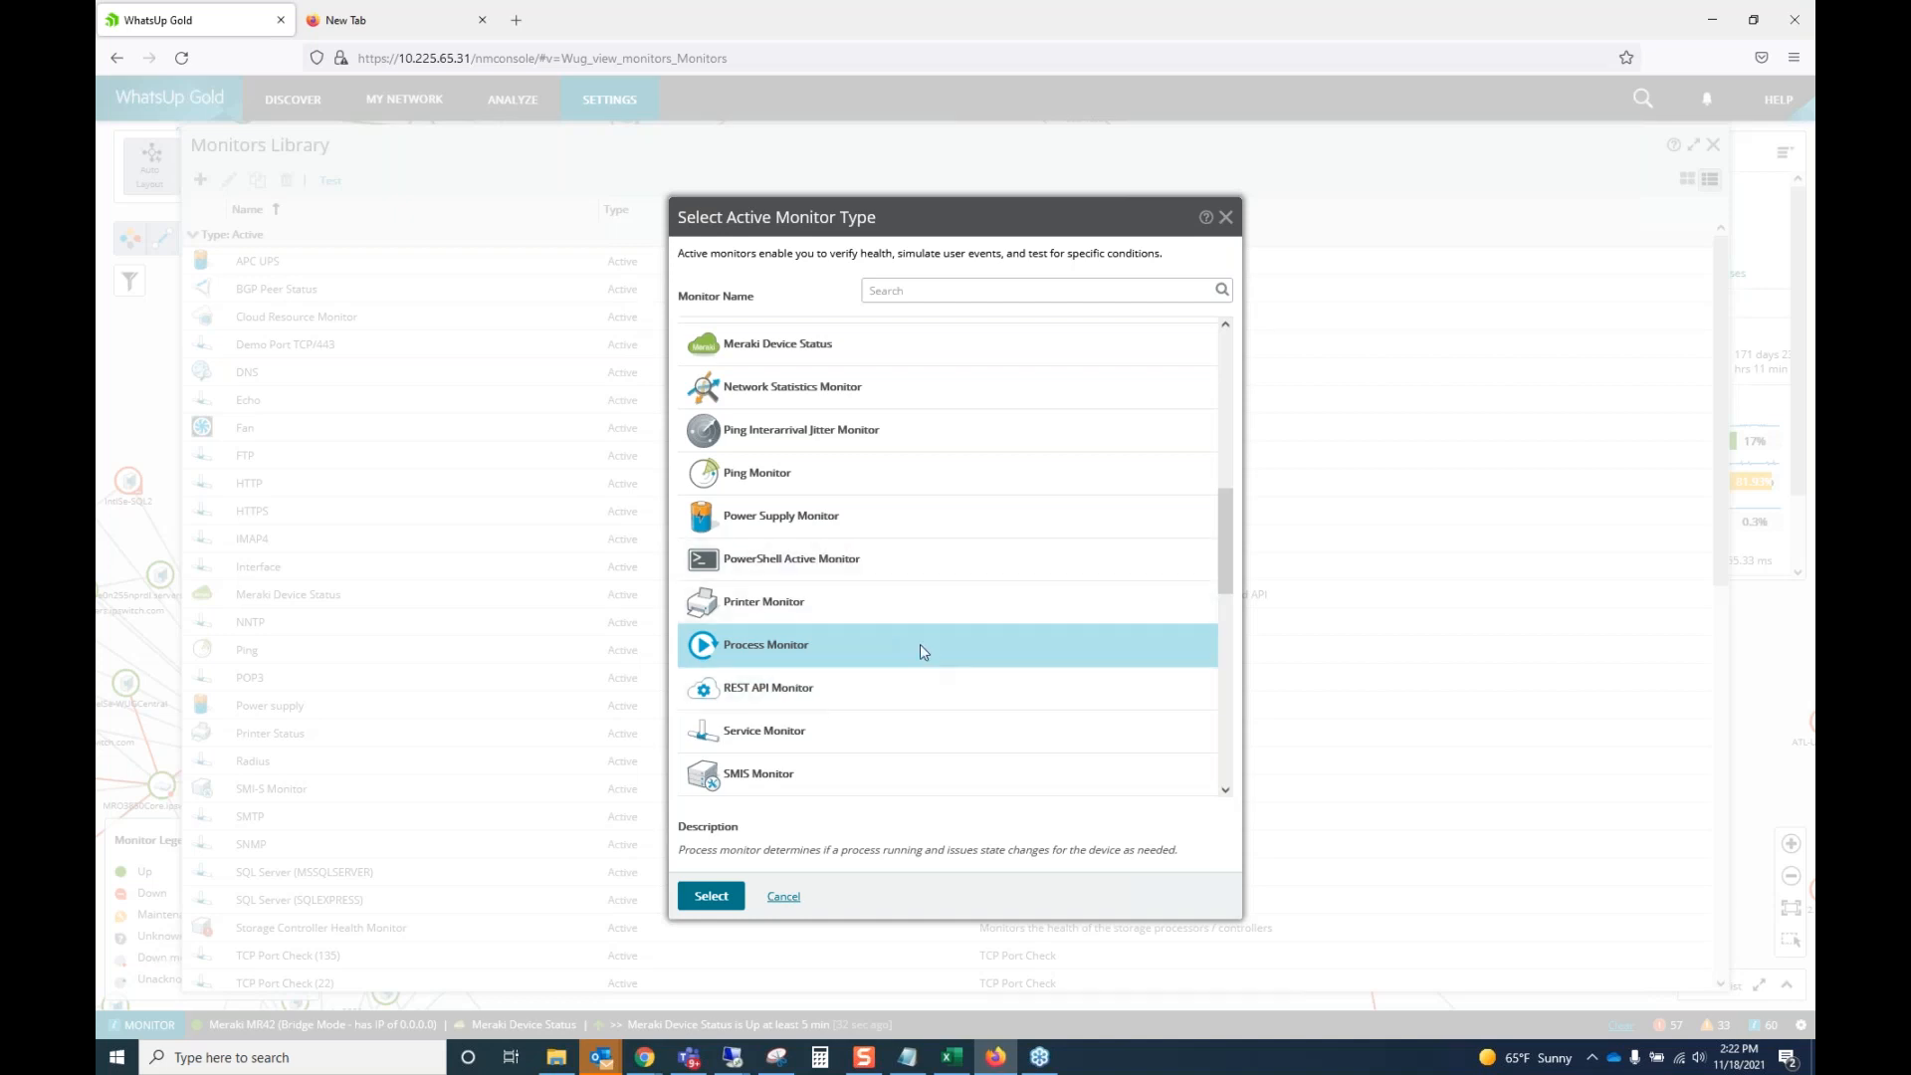
double_click(919, 643)
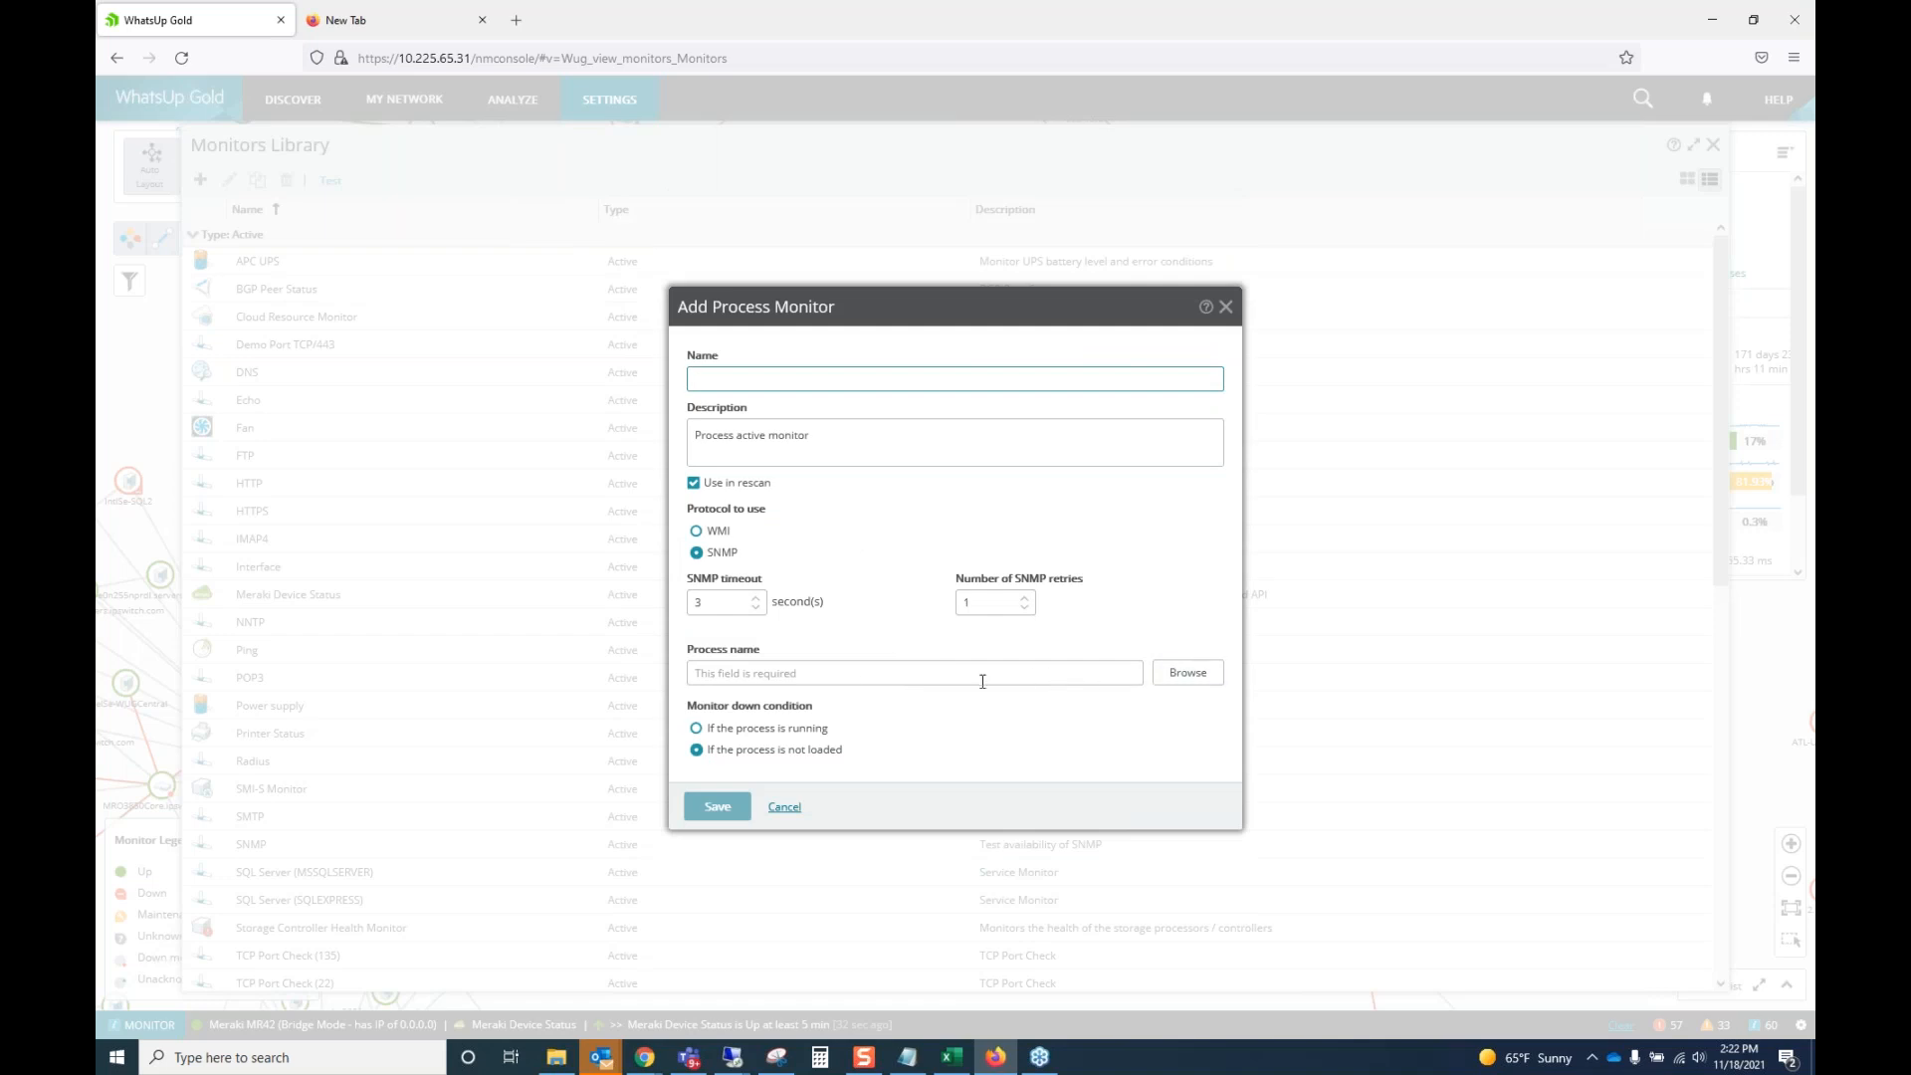
Browse the processes on the sql2014 device and choose winlogbeat.exe as the process to monitor.
click(1179, 677)
click(974, 419)
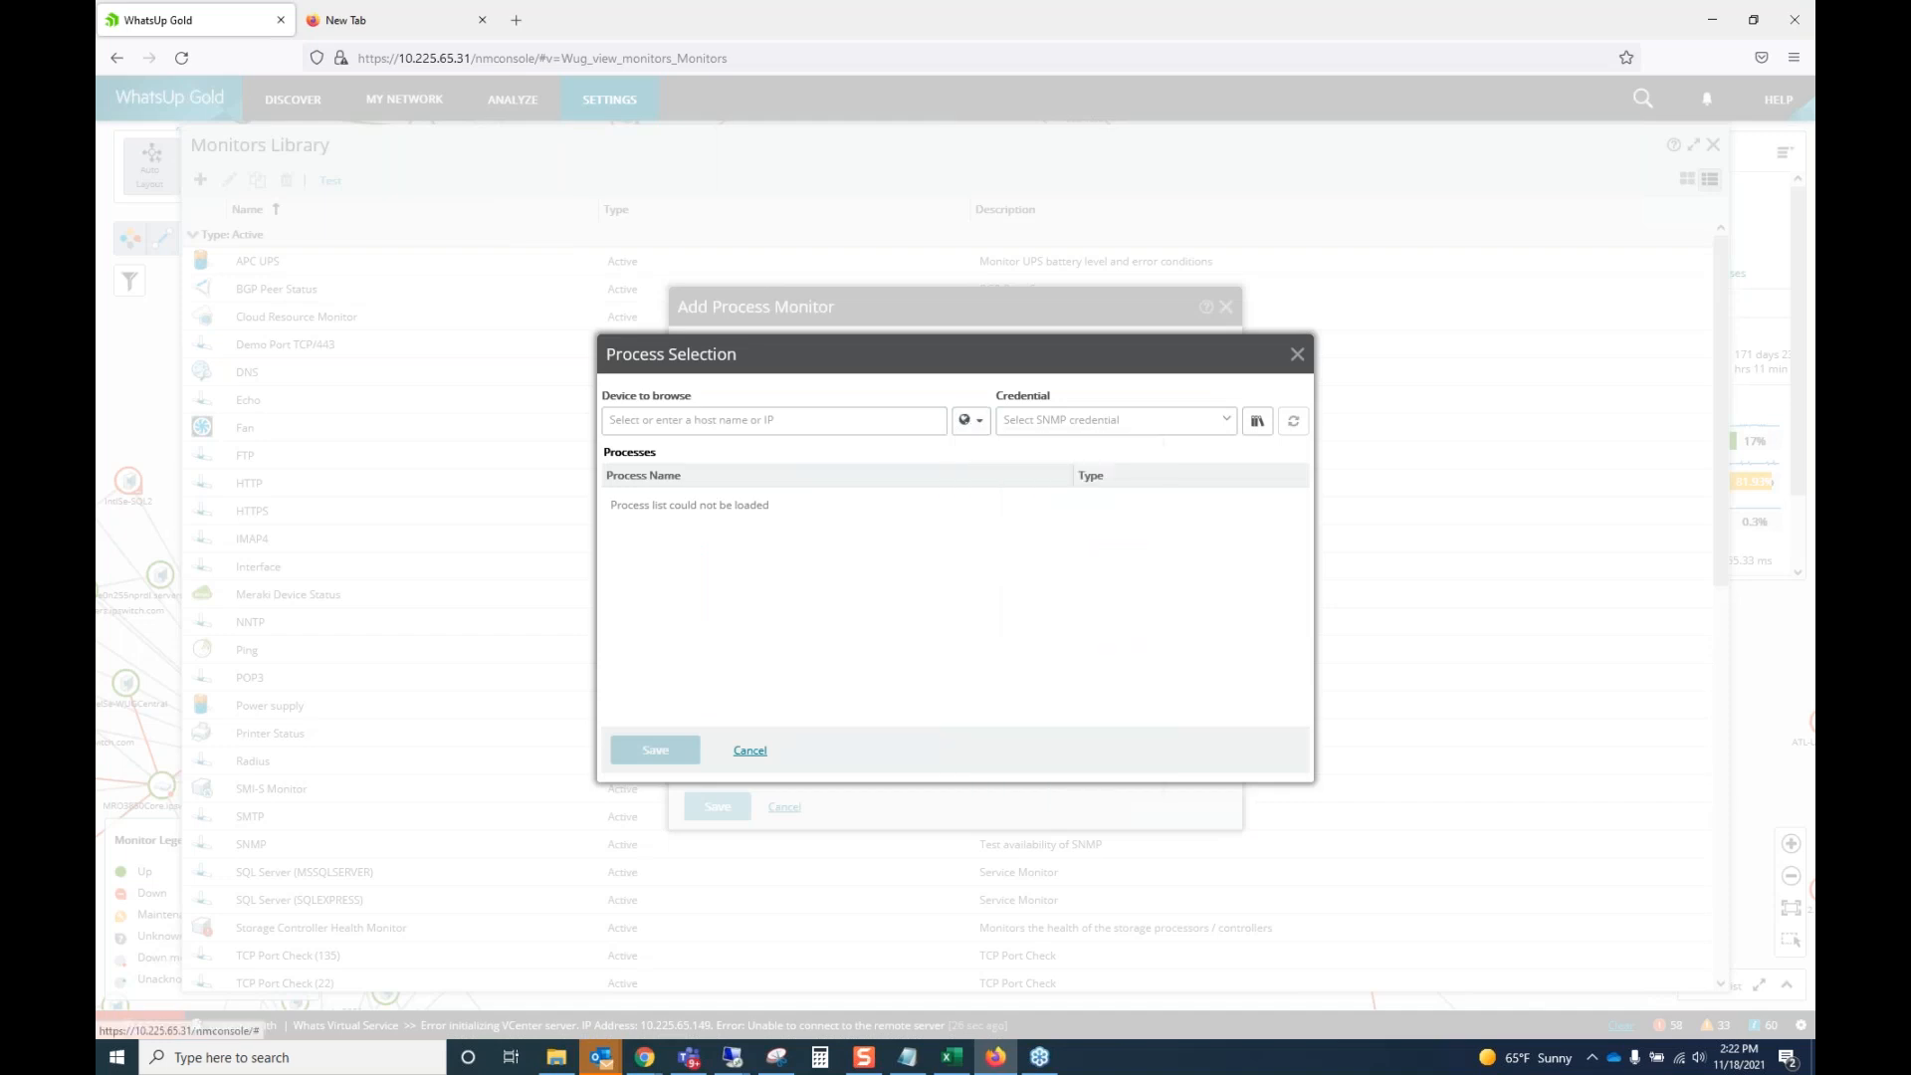
click(1005, 505)
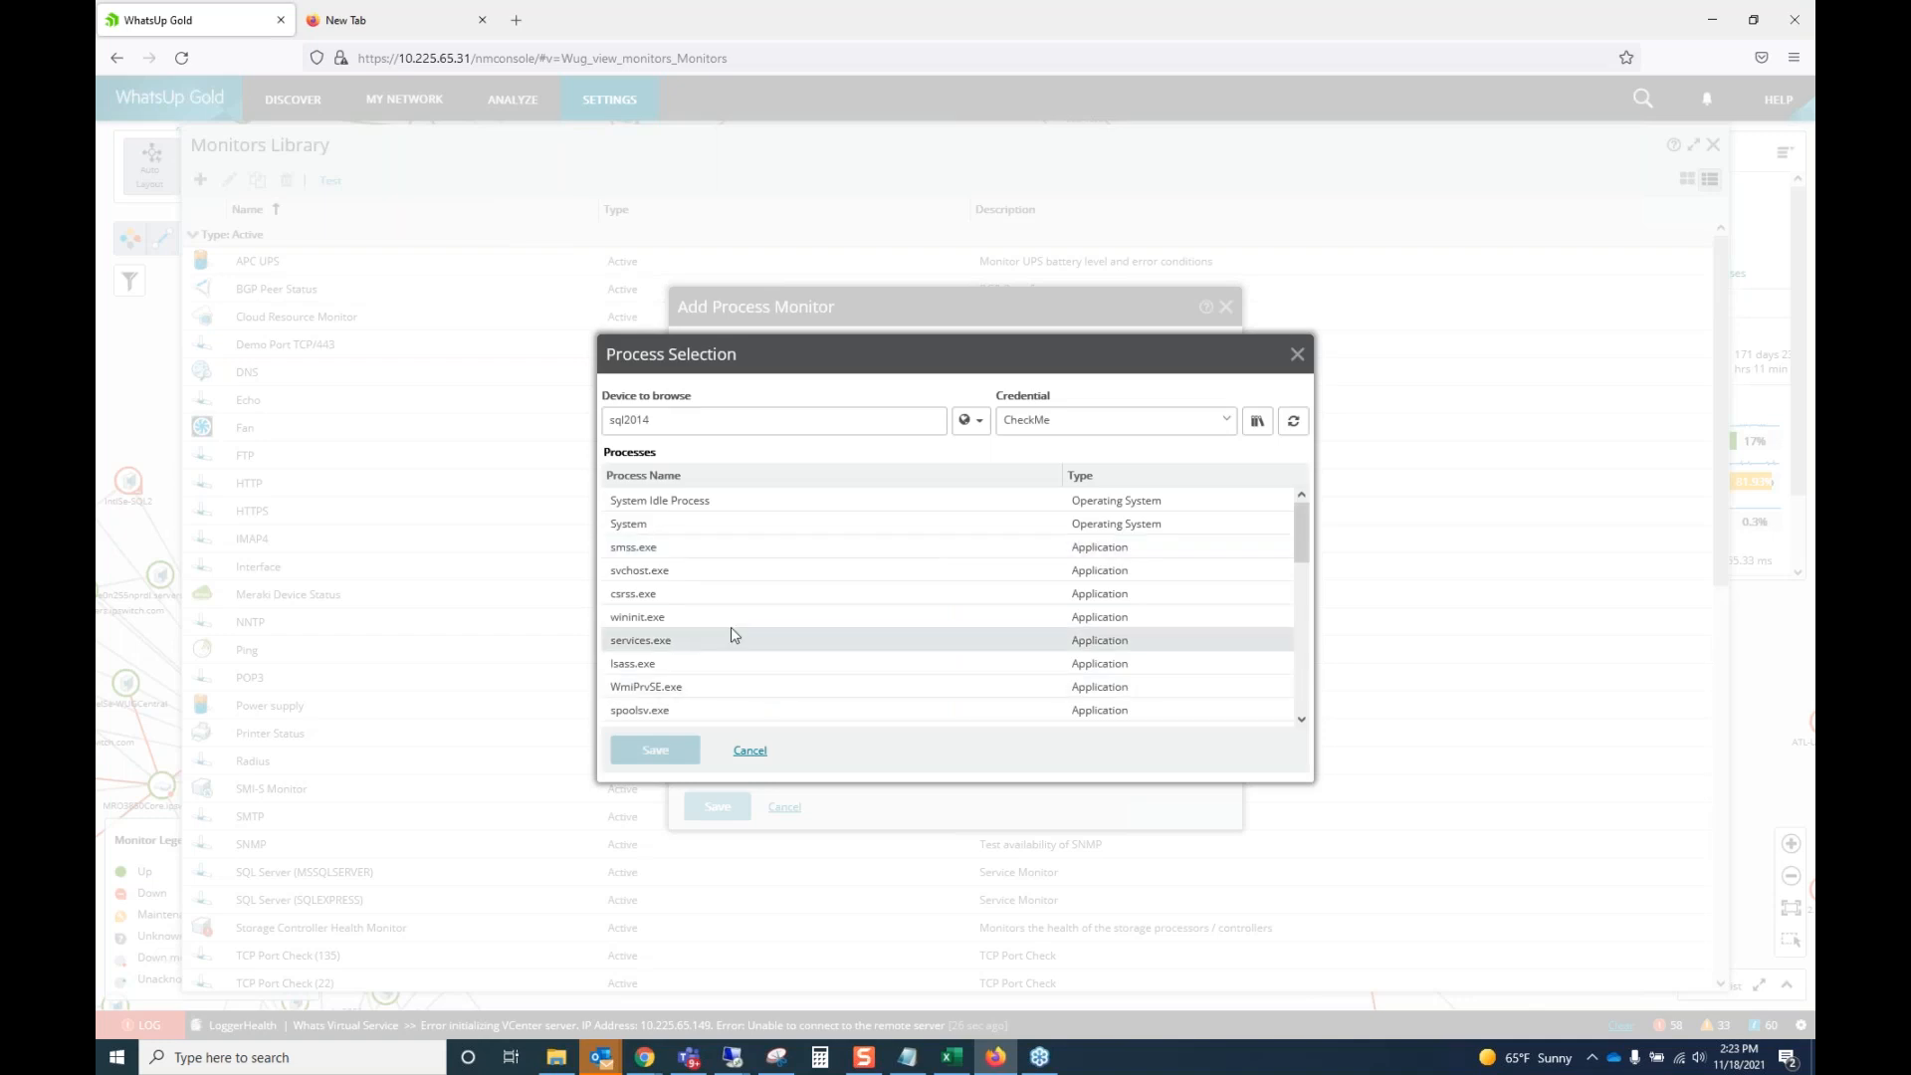
click(731, 638)
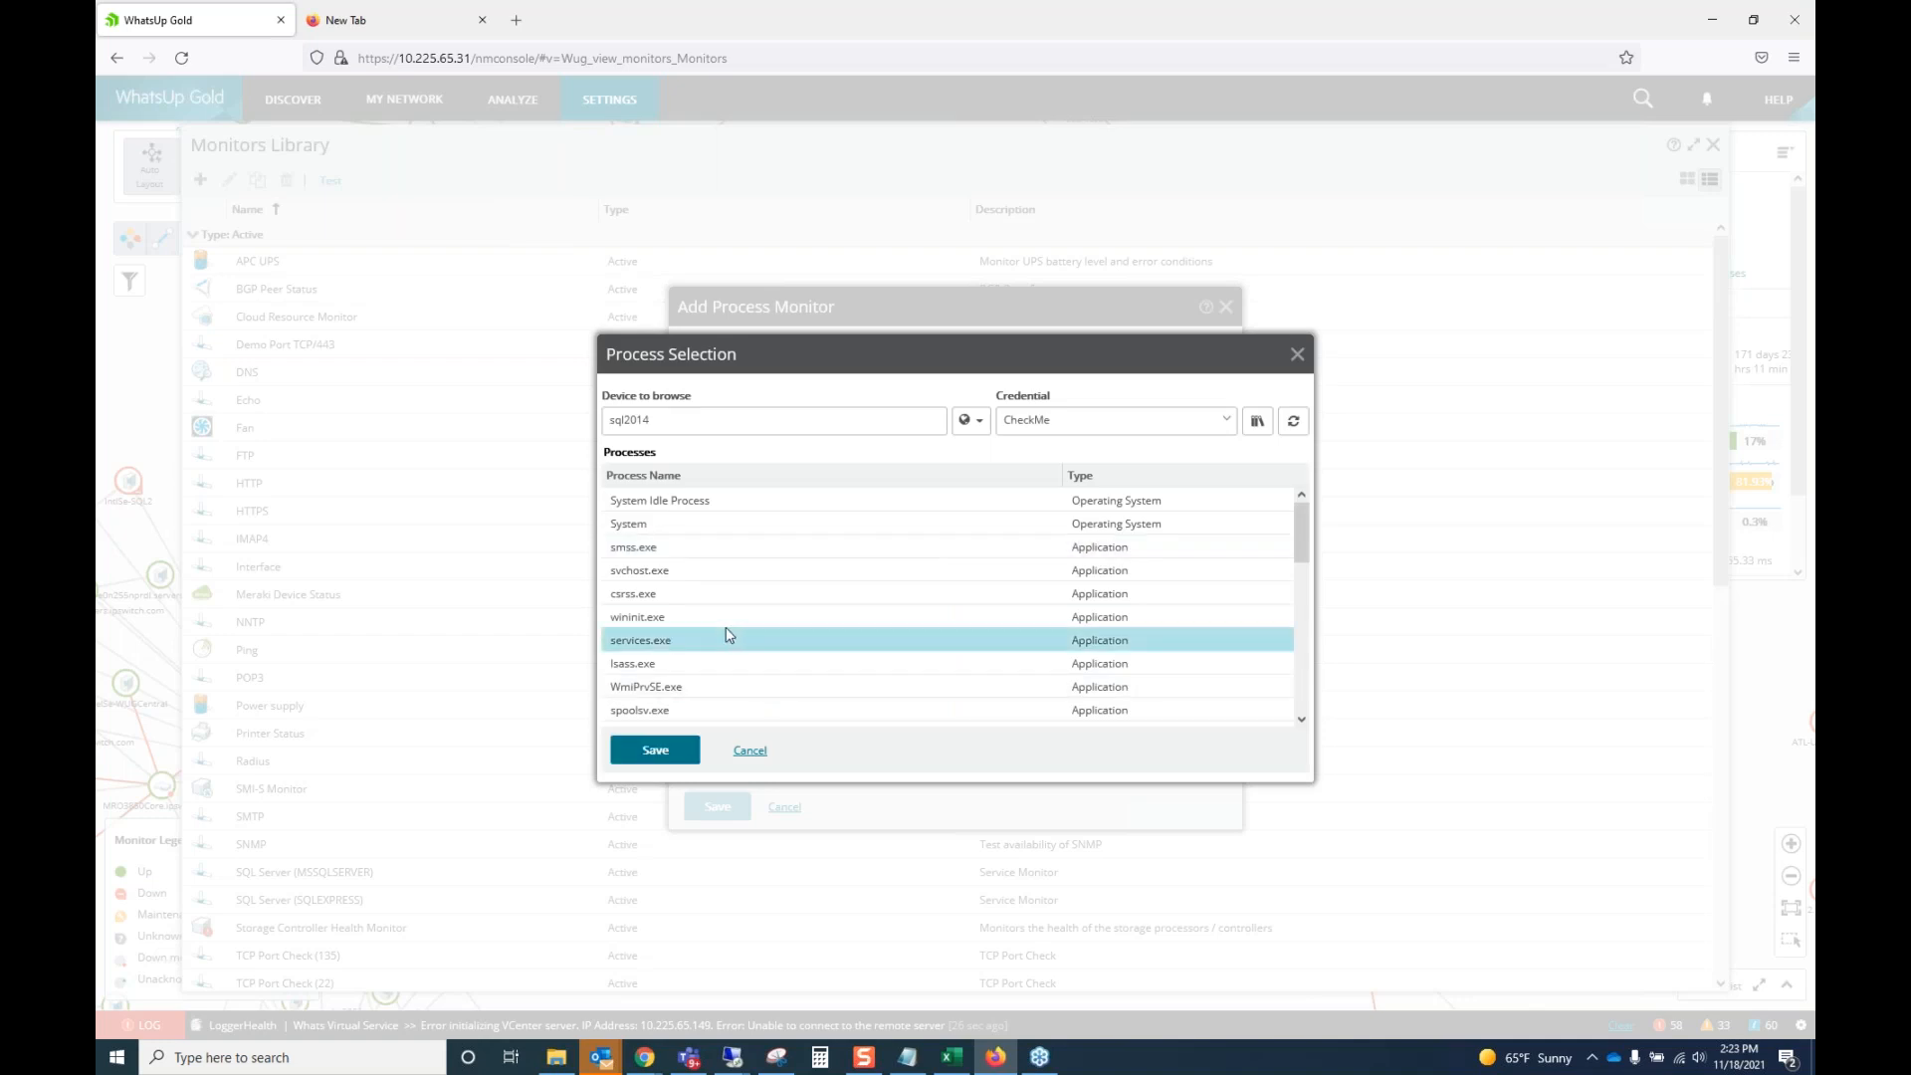
scroll(727, 635, down, 2)
scroll(726, 634, down, 2)
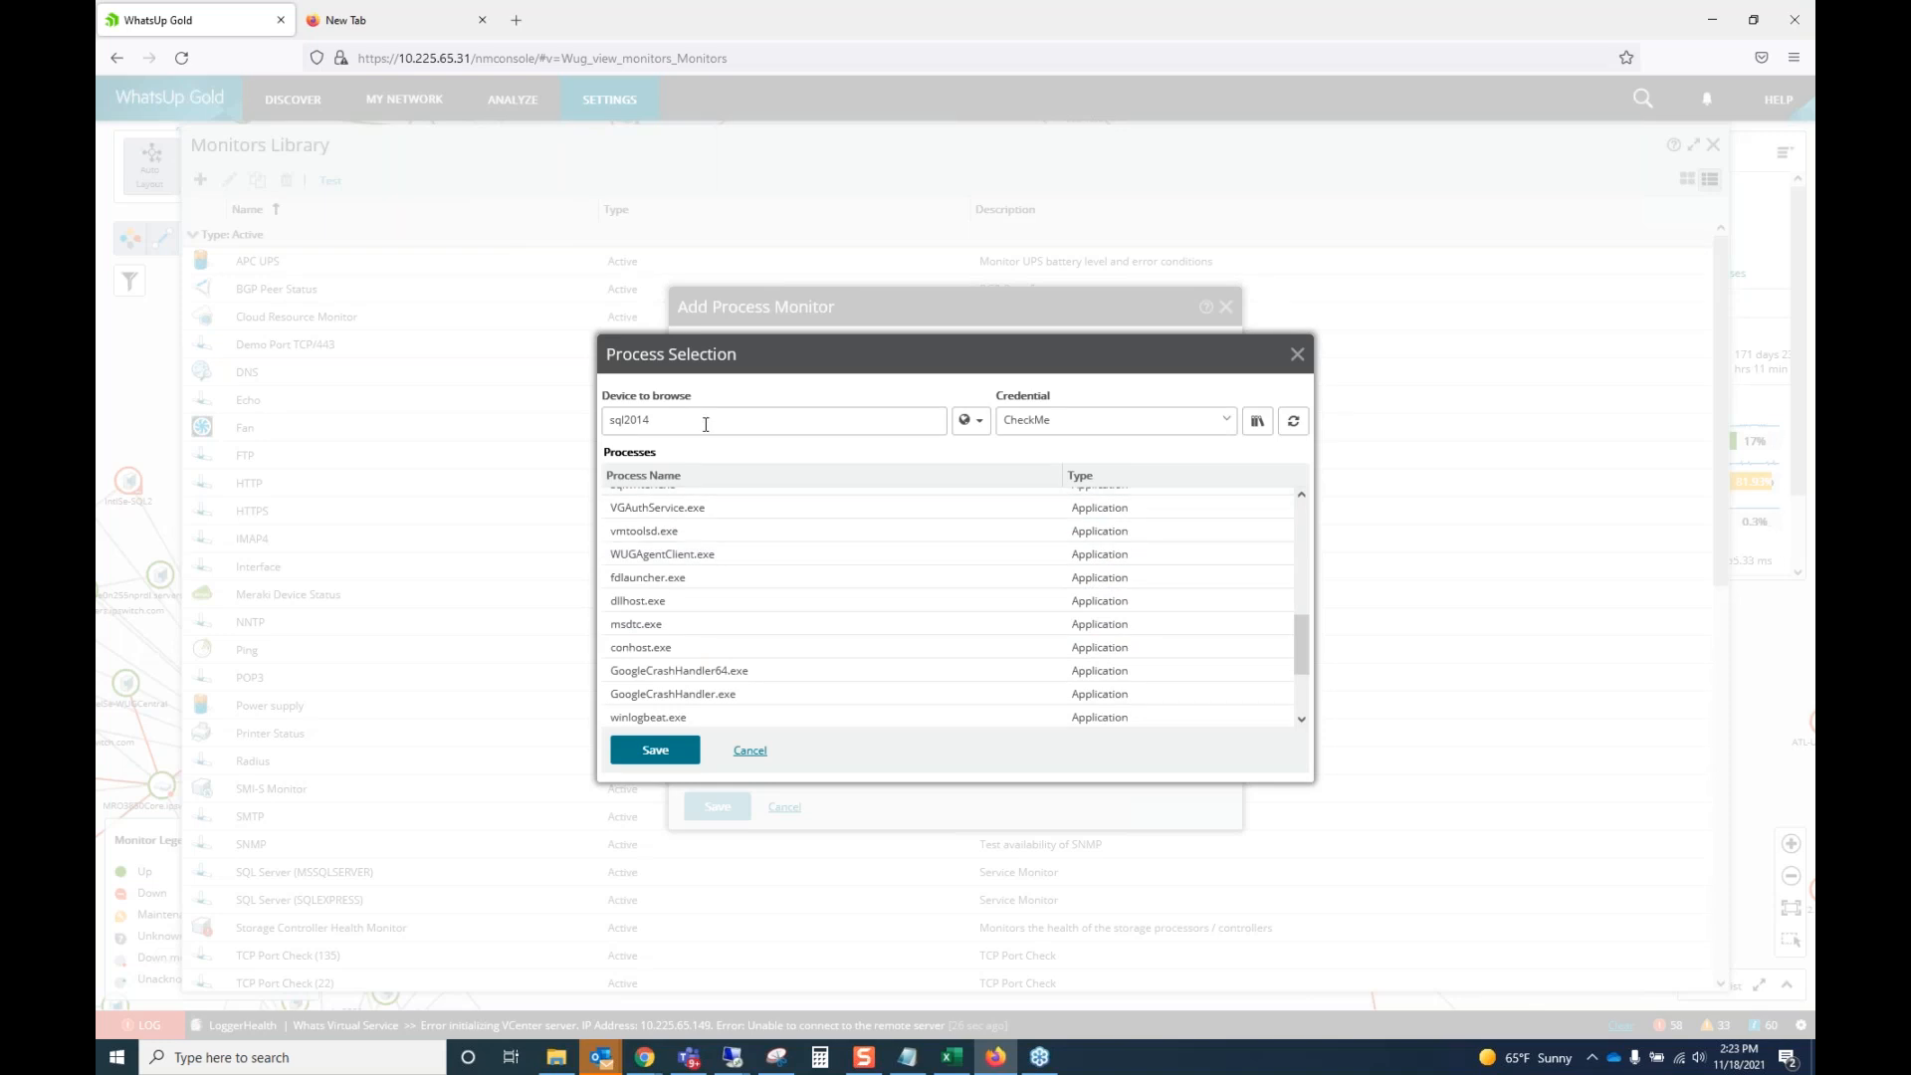
scroll(827, 587, down, 1)
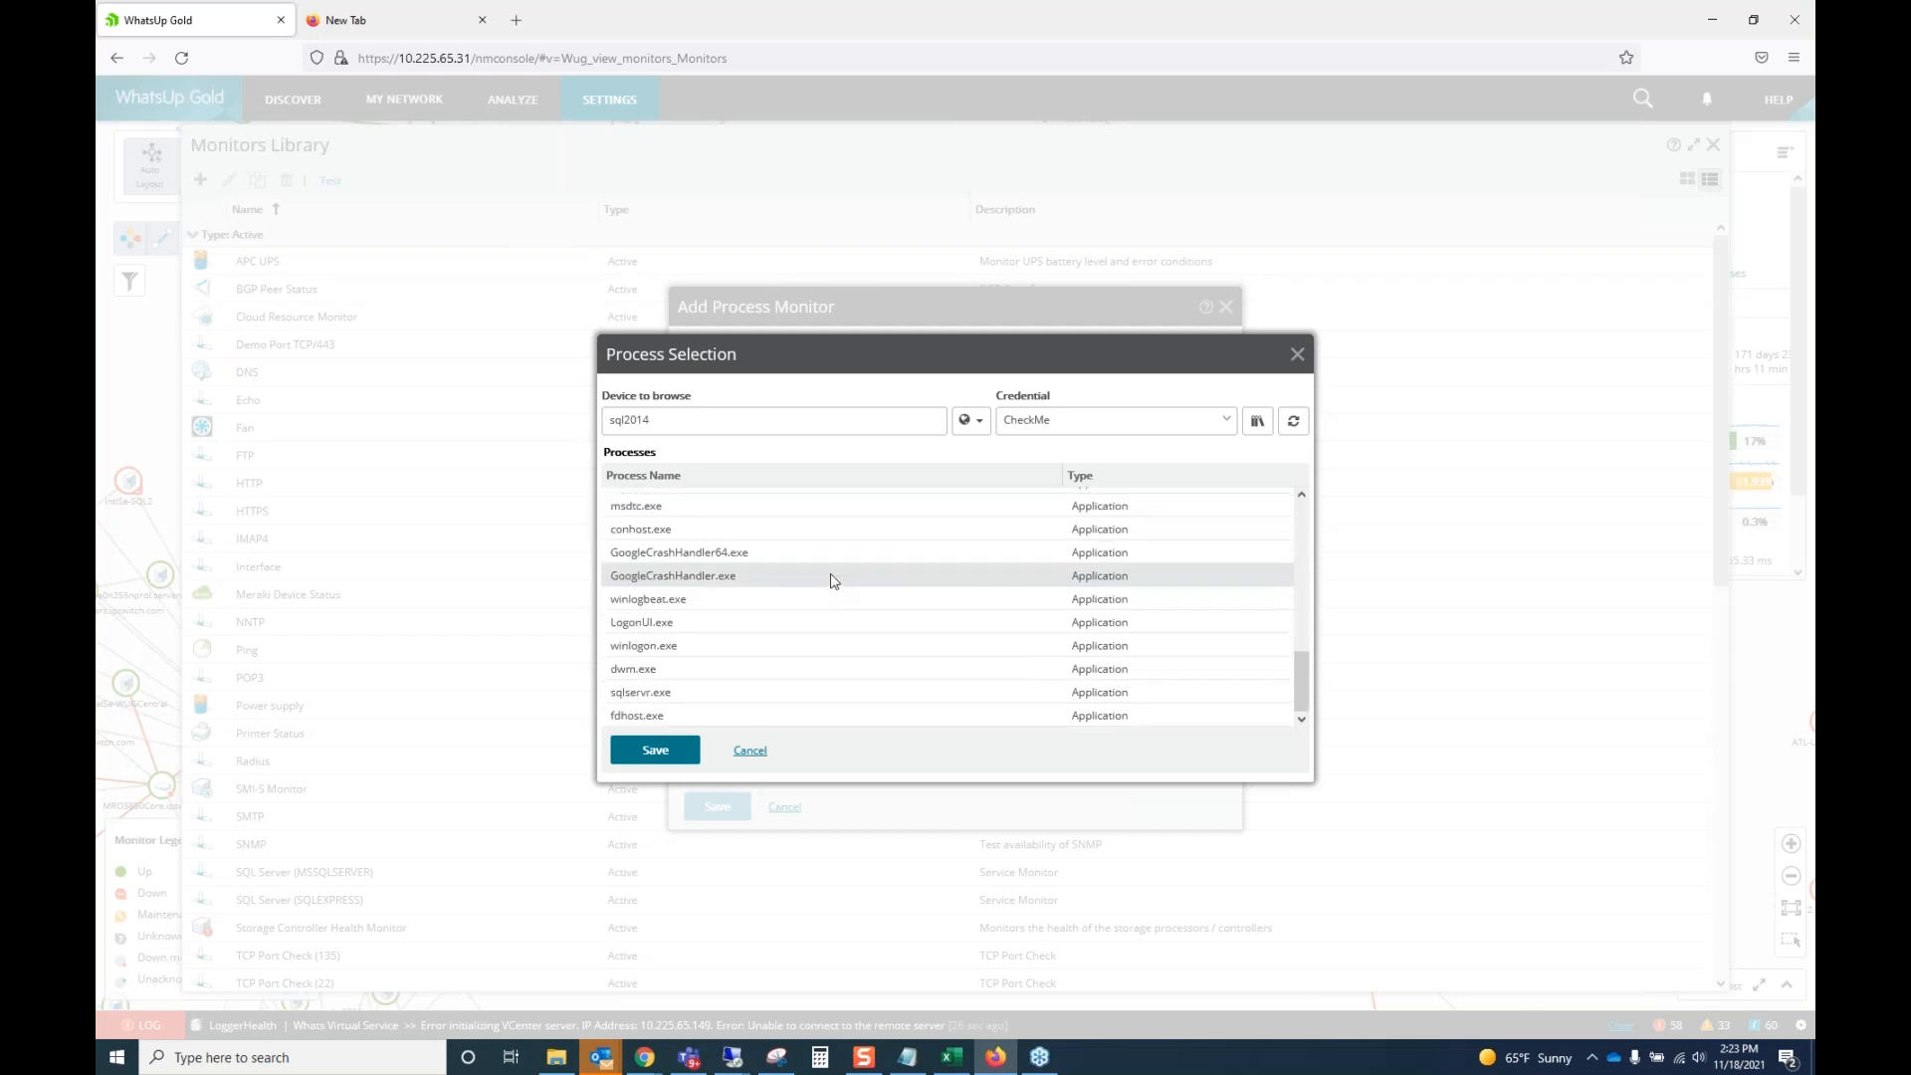
click(662, 598)
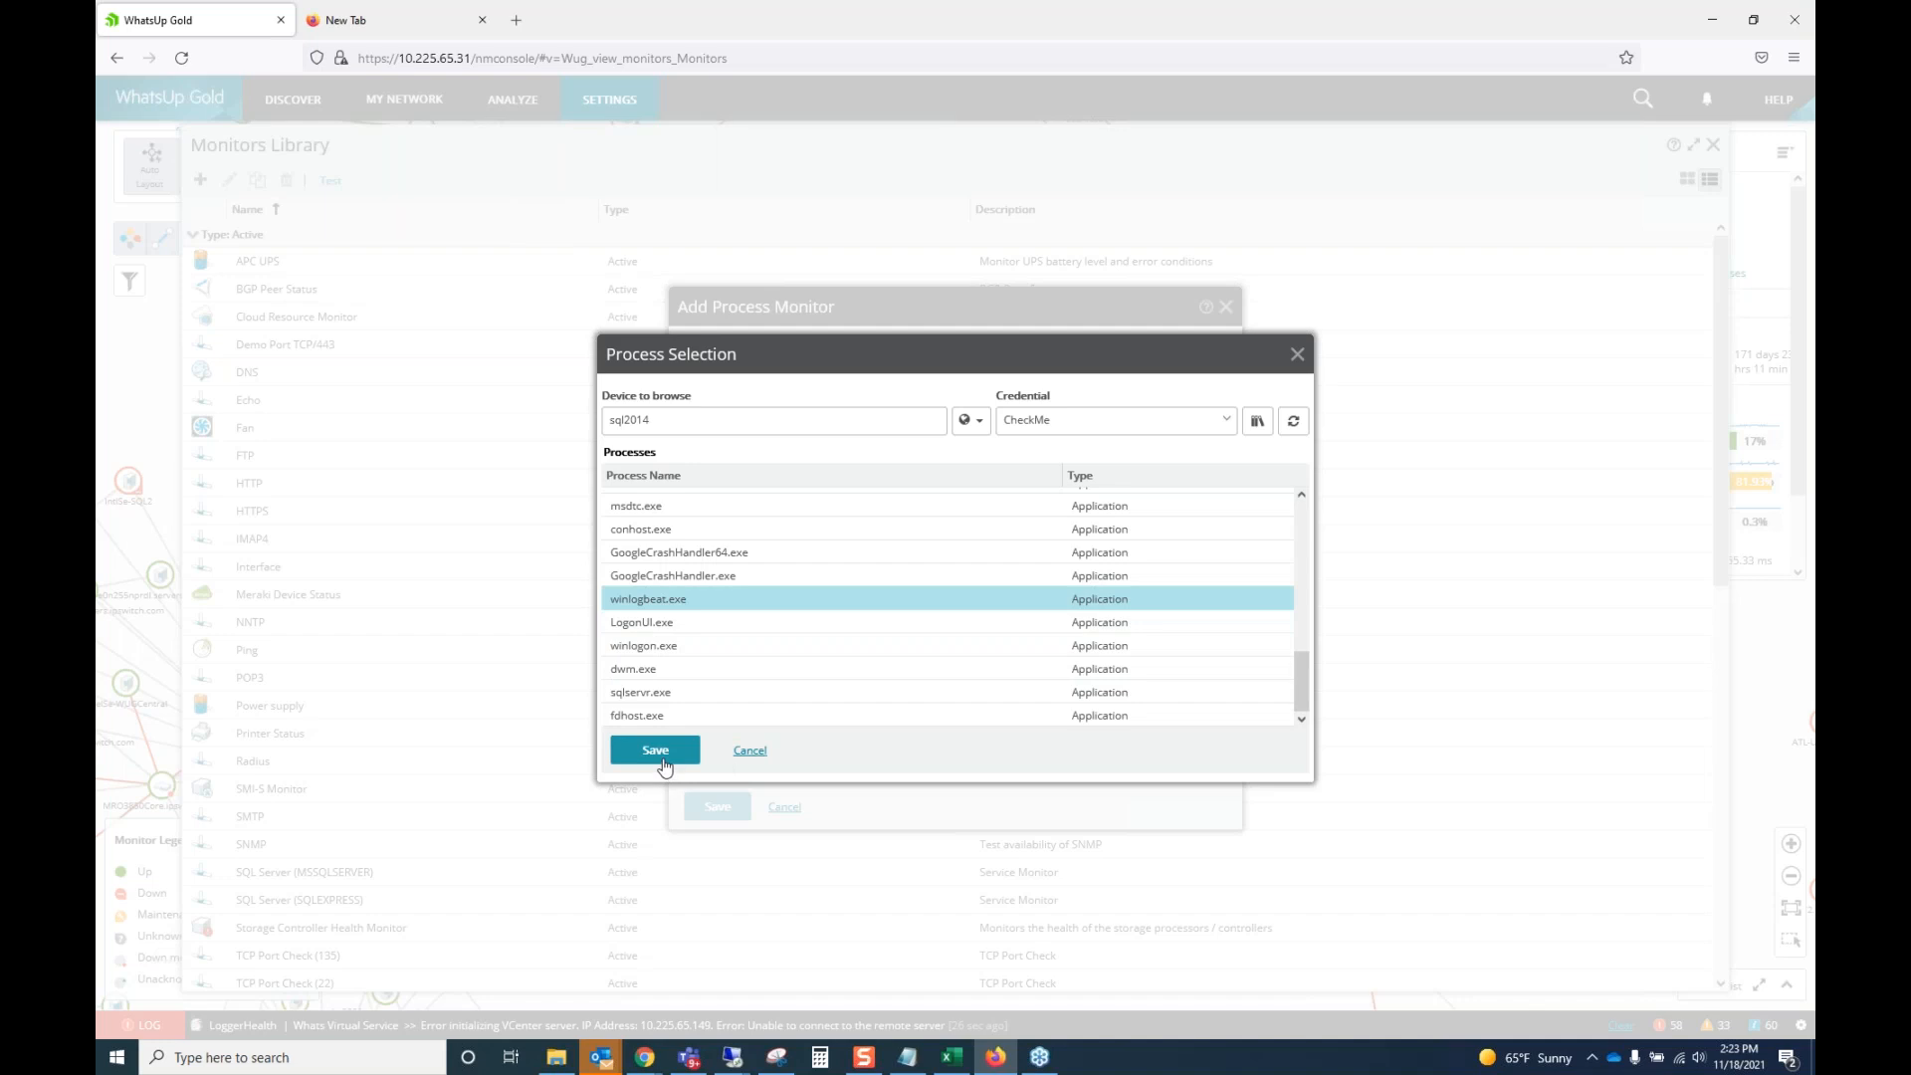
click(655, 750)
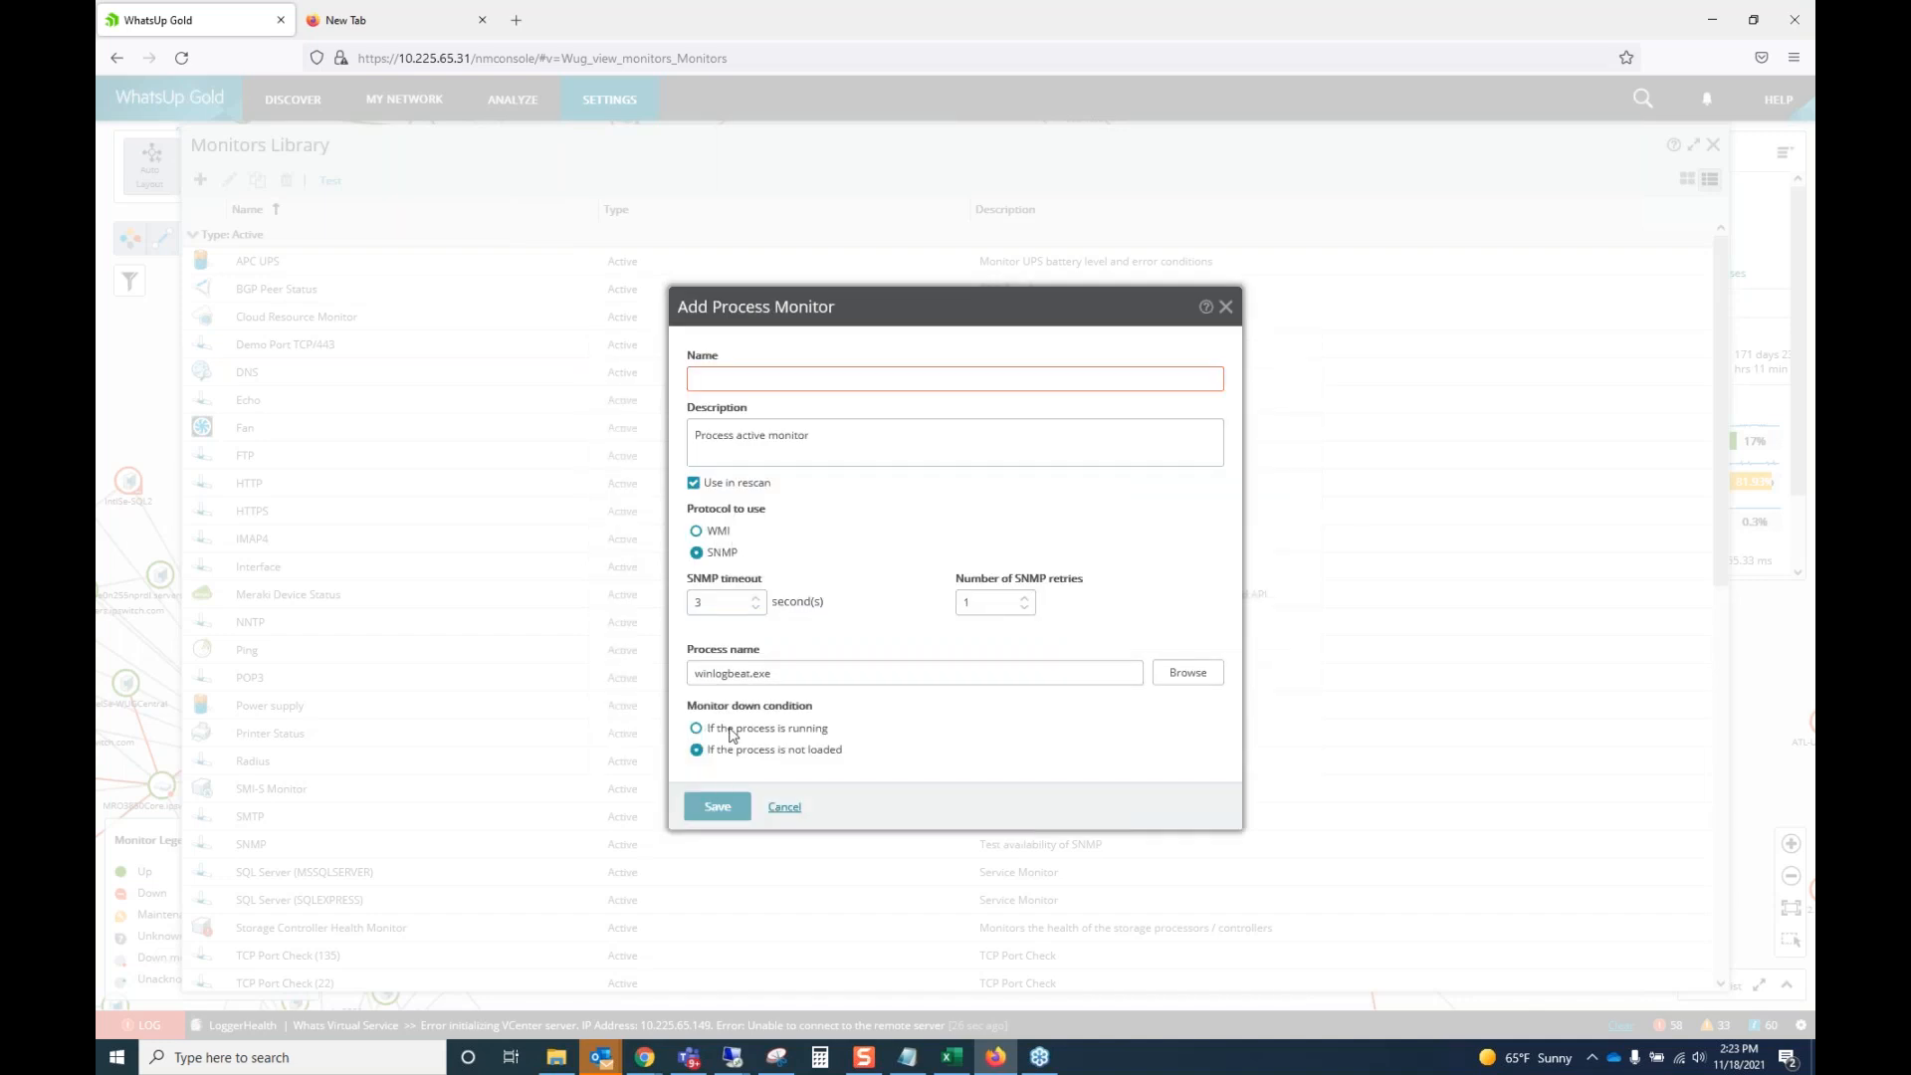
Review the two monitor down conditions of the process monitor, and close it without saving.
drag(713, 728, 842, 741)
drag(721, 752, 844, 753)
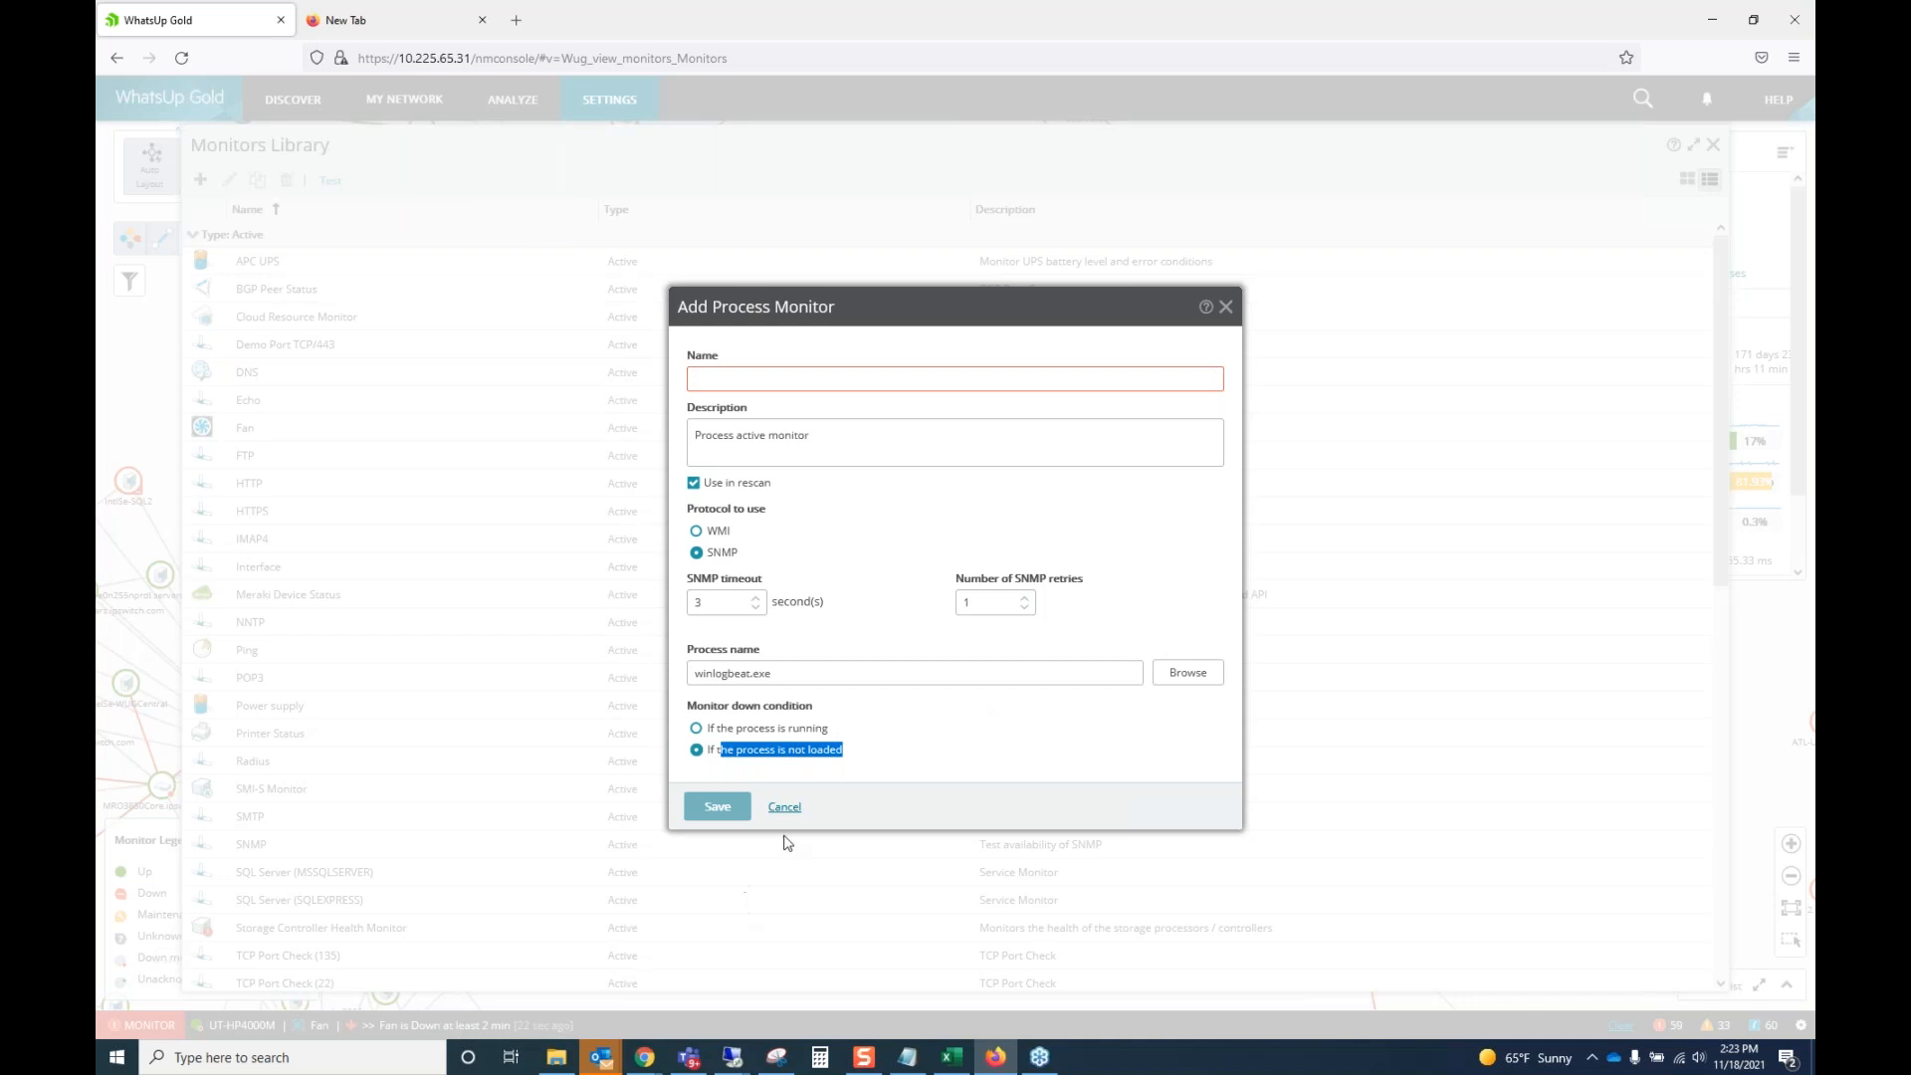
click(785, 808)
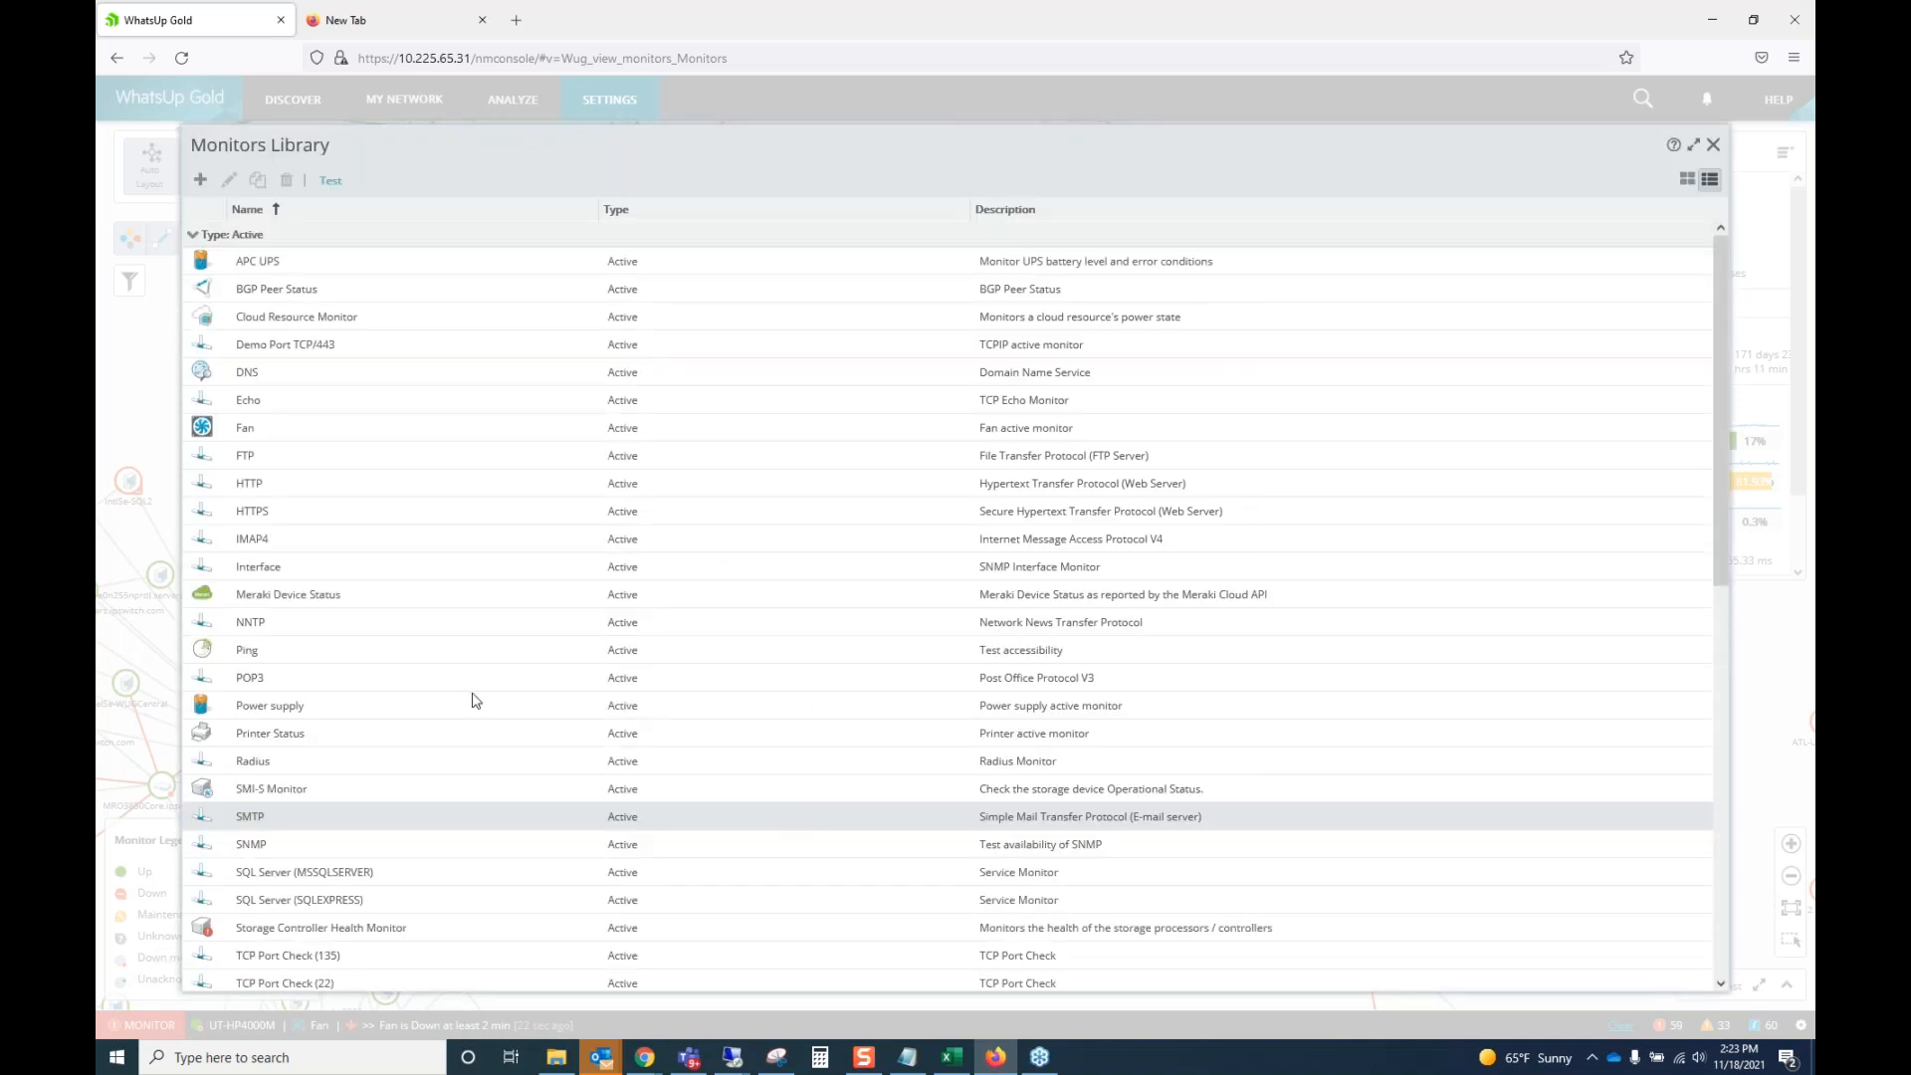
Start a new active monitor of the Service Monitor type.
click(202, 181)
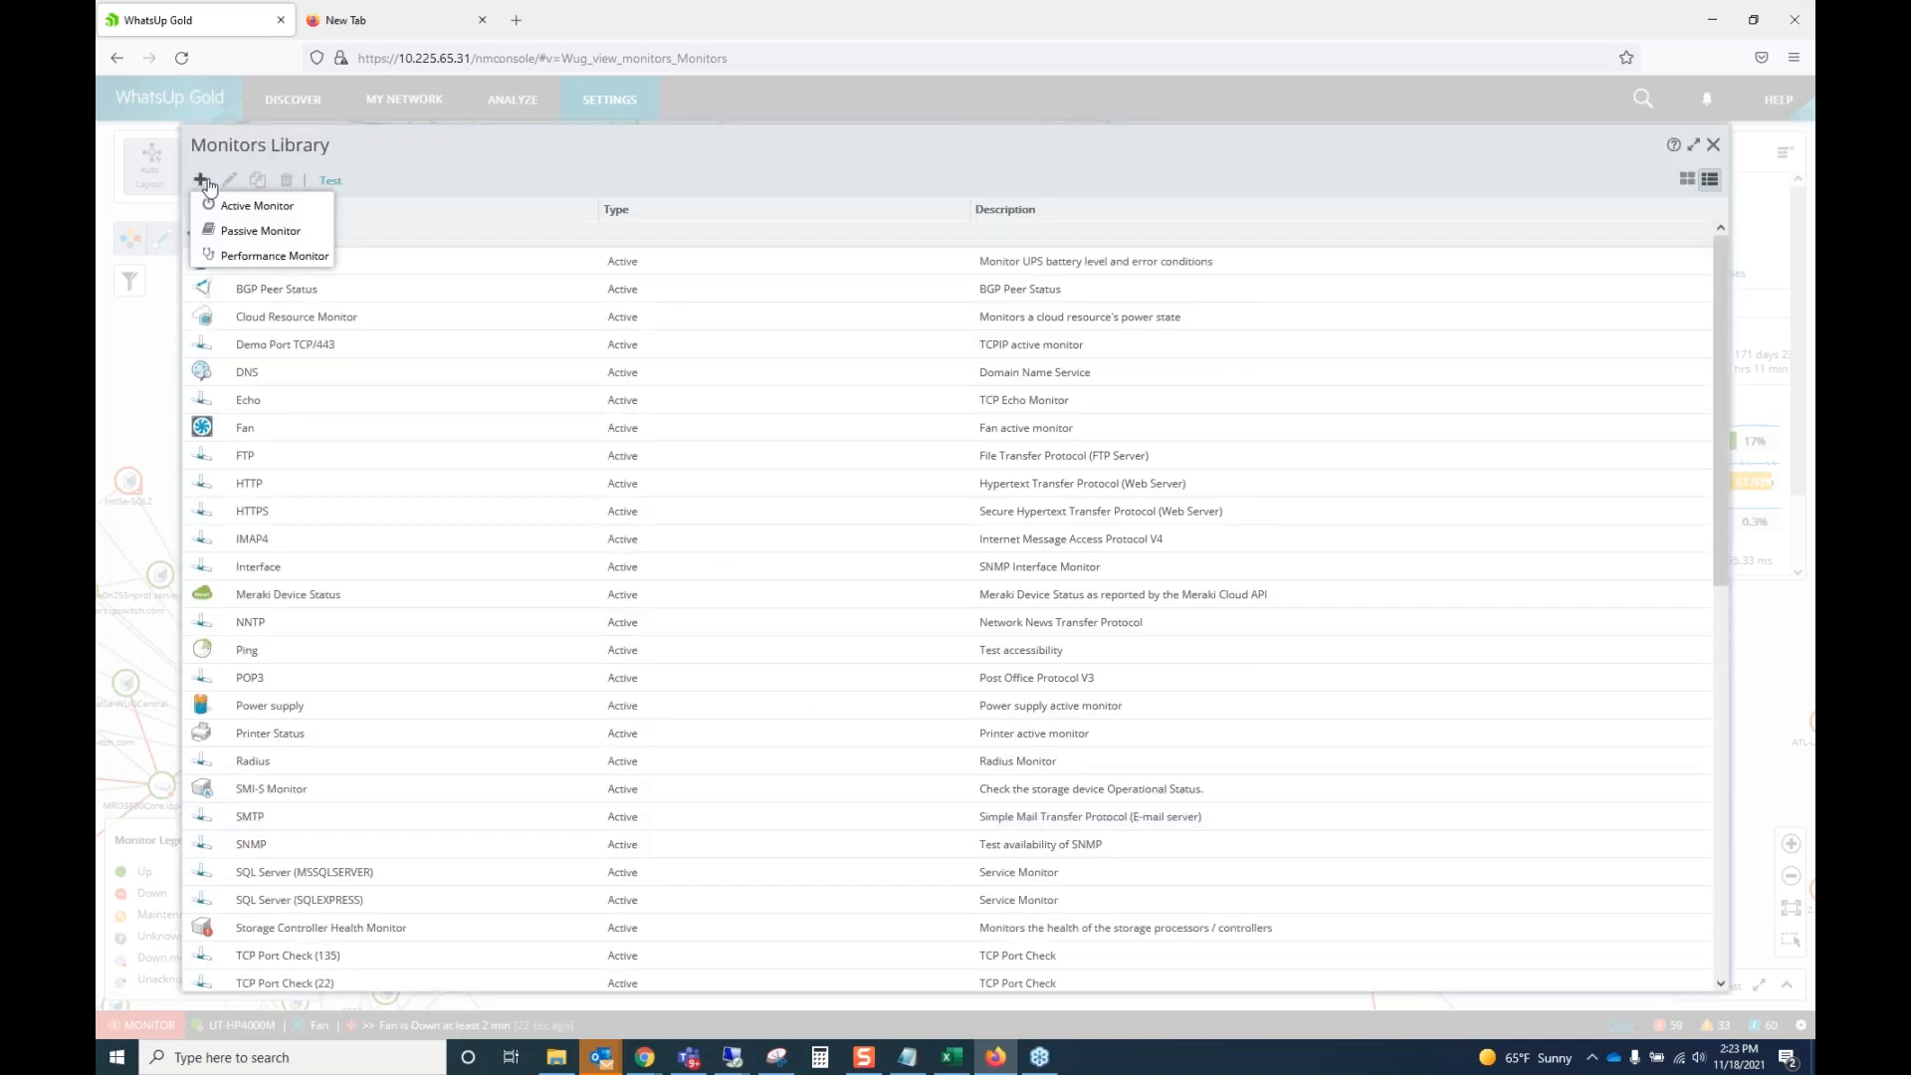
click(244, 205)
scroll(844, 480, down, 1)
scroll(844, 480, down, 8)
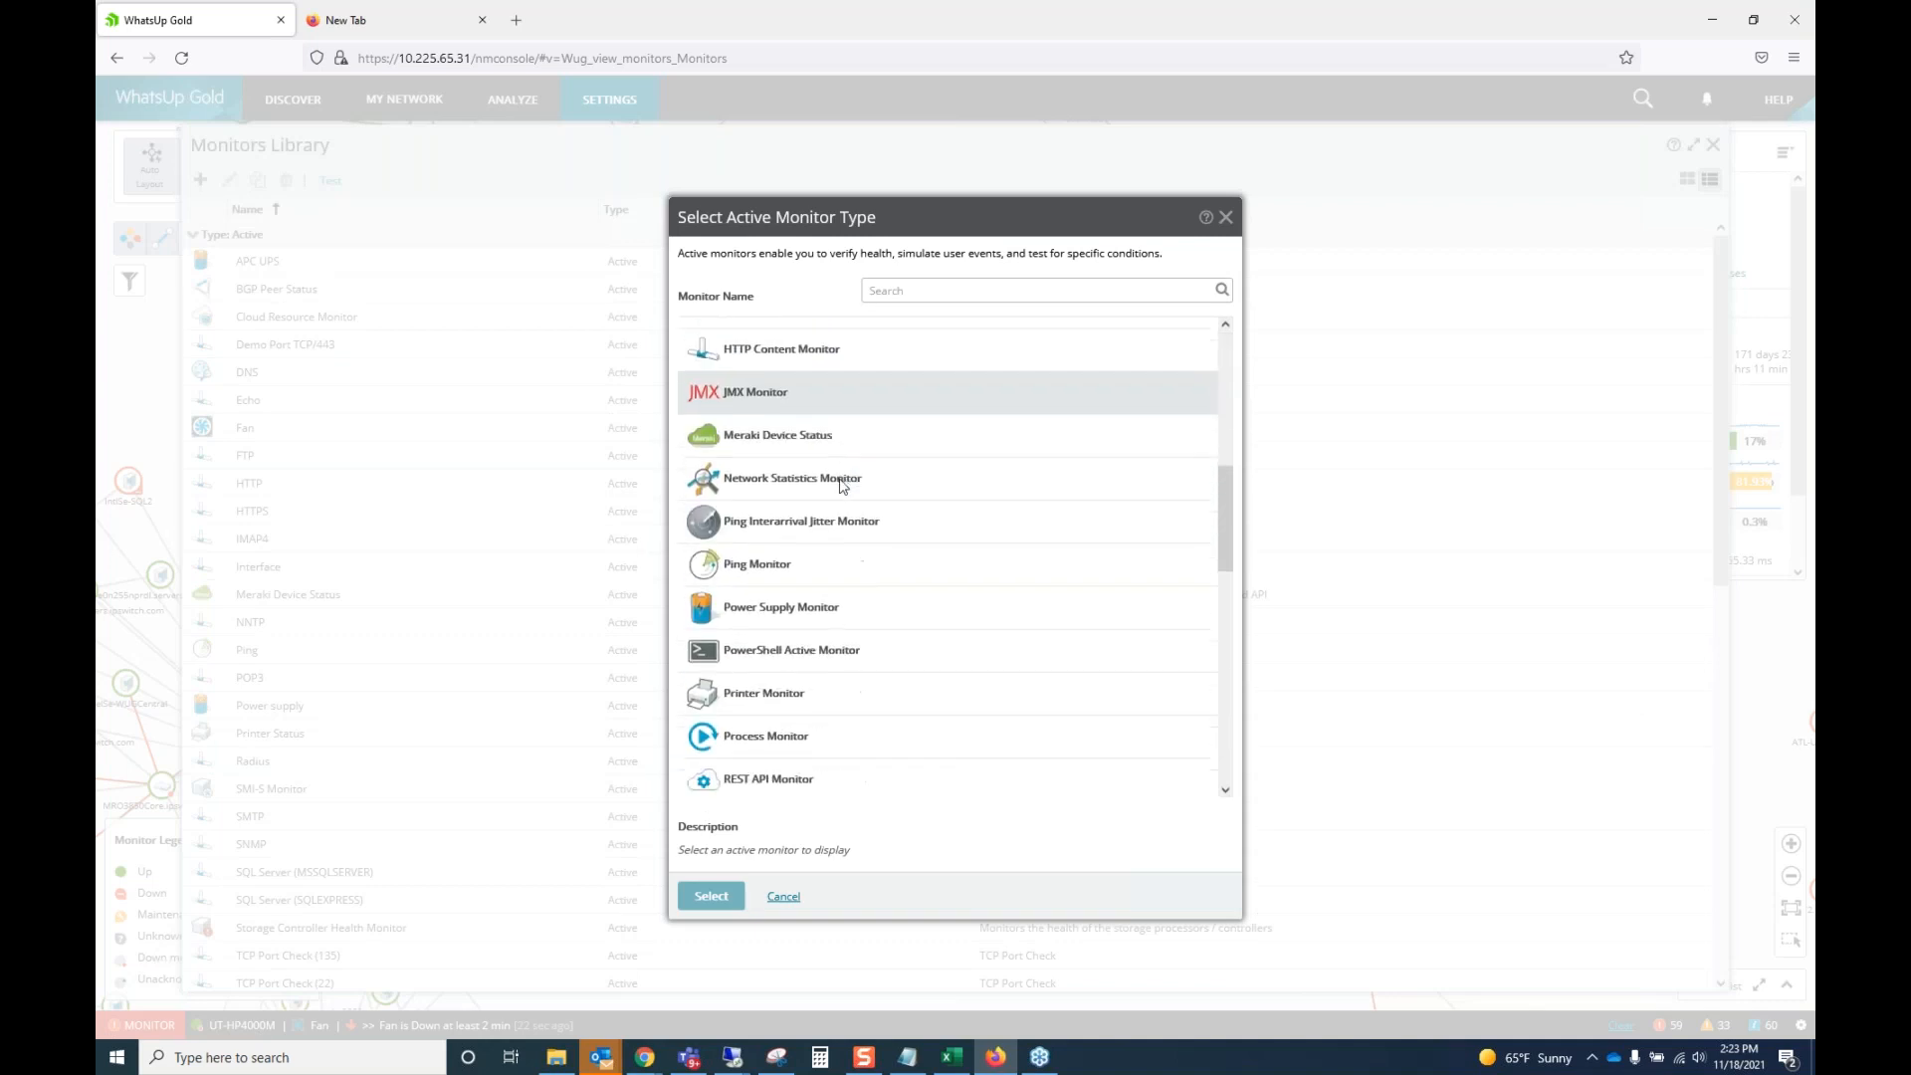
click(857, 652)
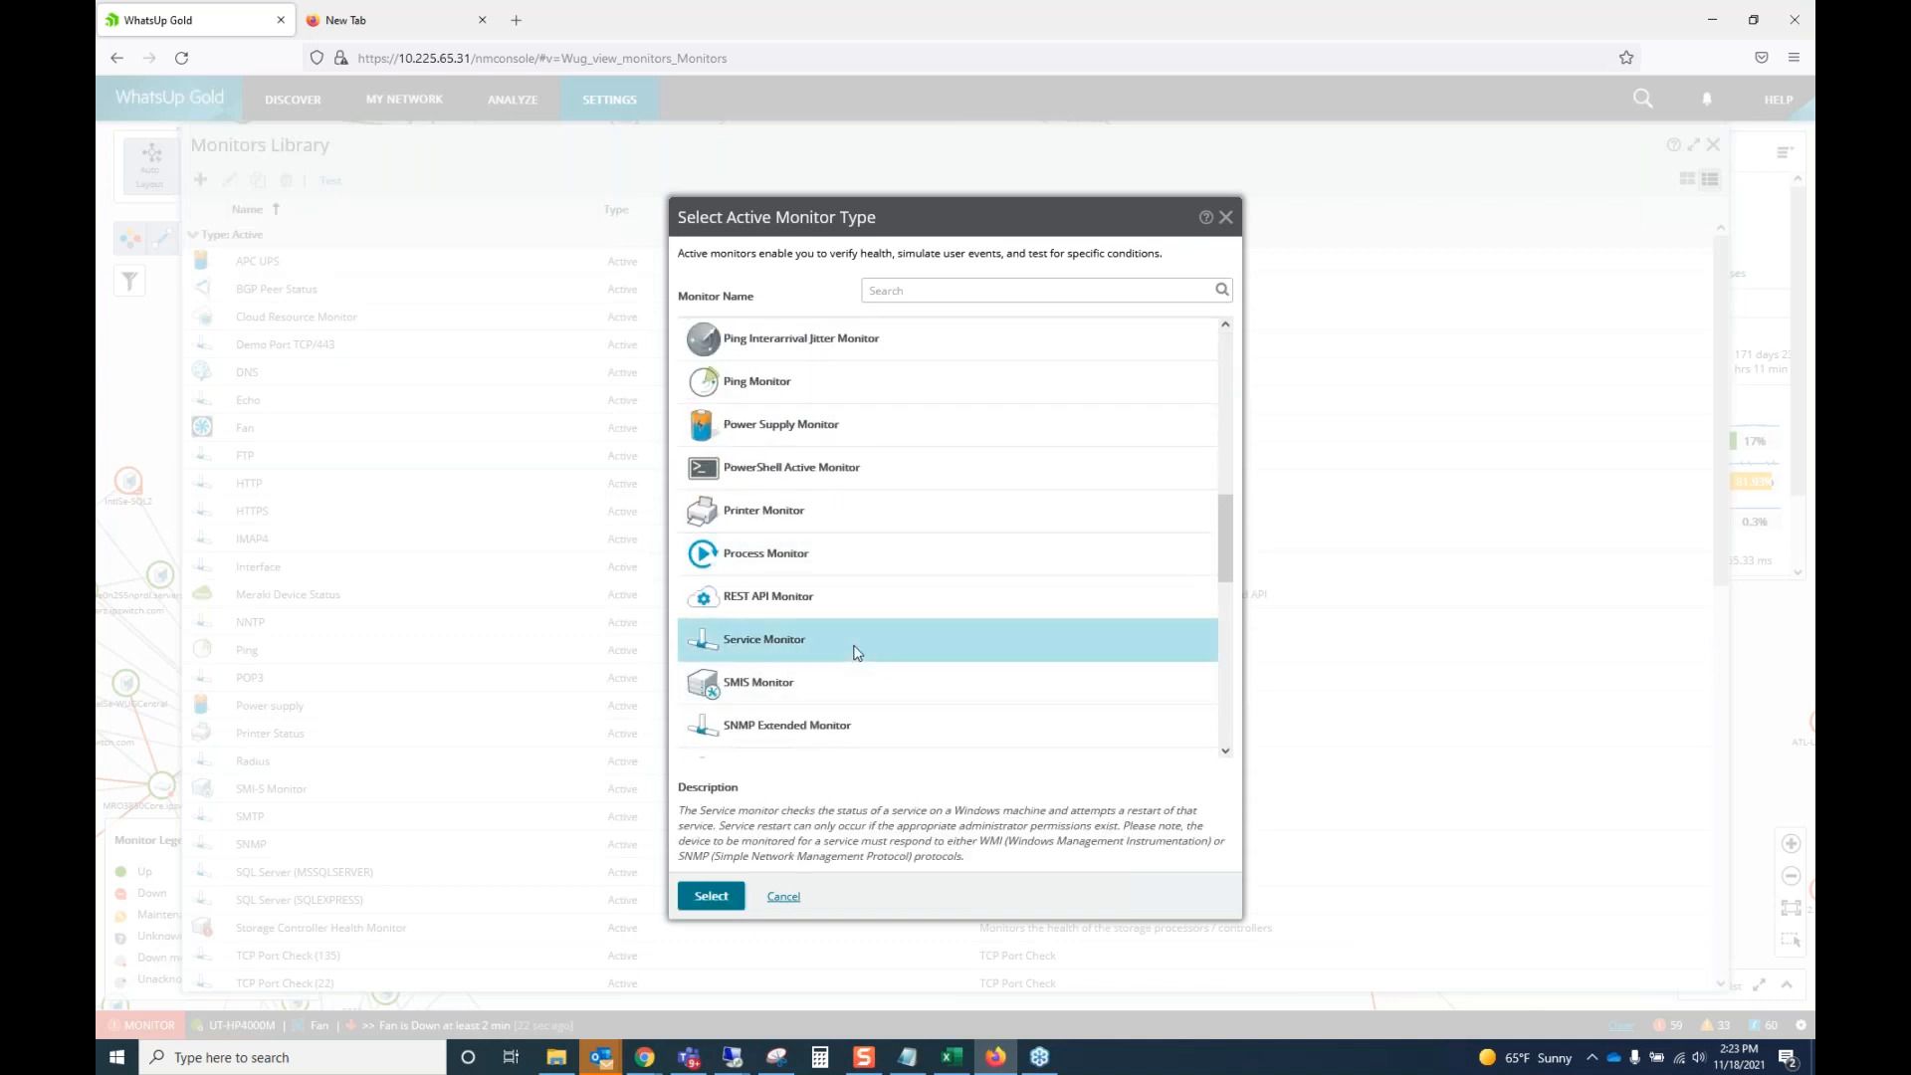
double_click(857, 652)
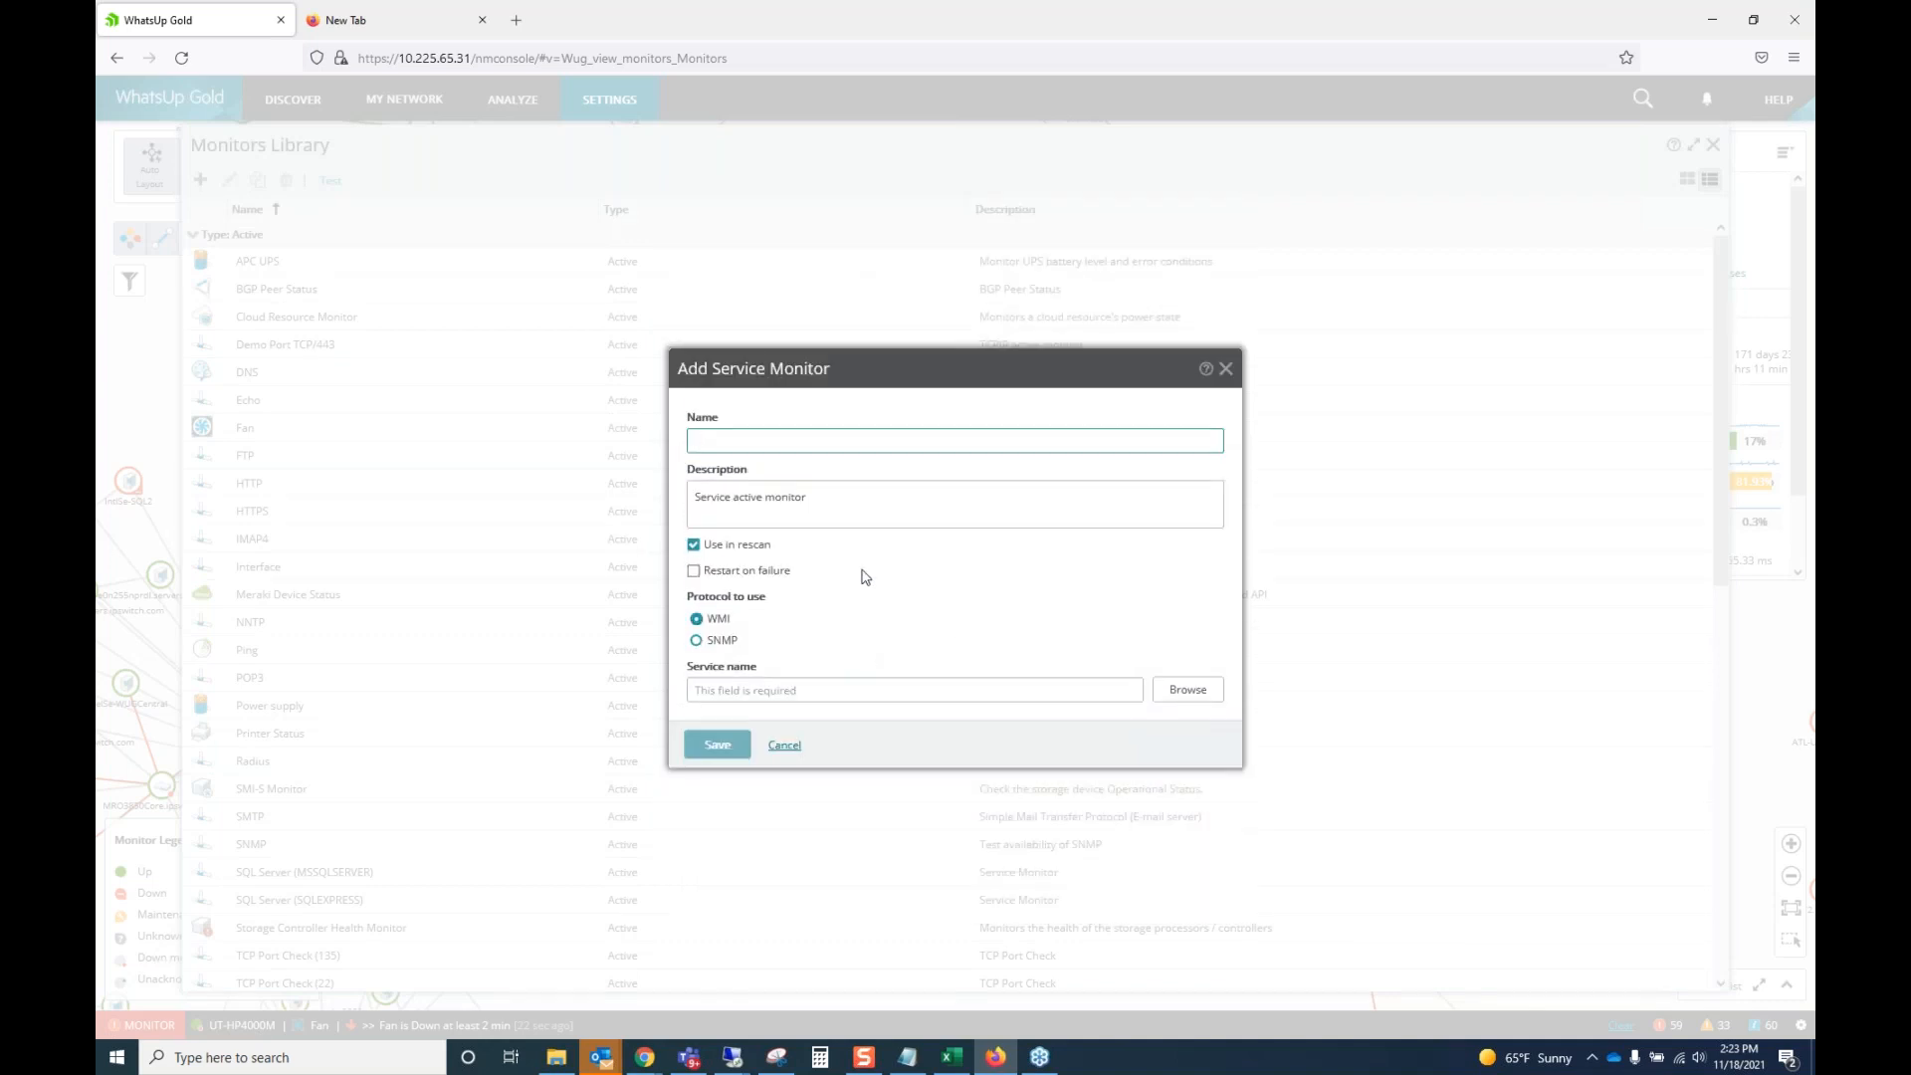
Browse the services on sql2014, highlight Application Host Helper Service, and discard both the selection and the service monitor.
click(1184, 690)
click(972, 420)
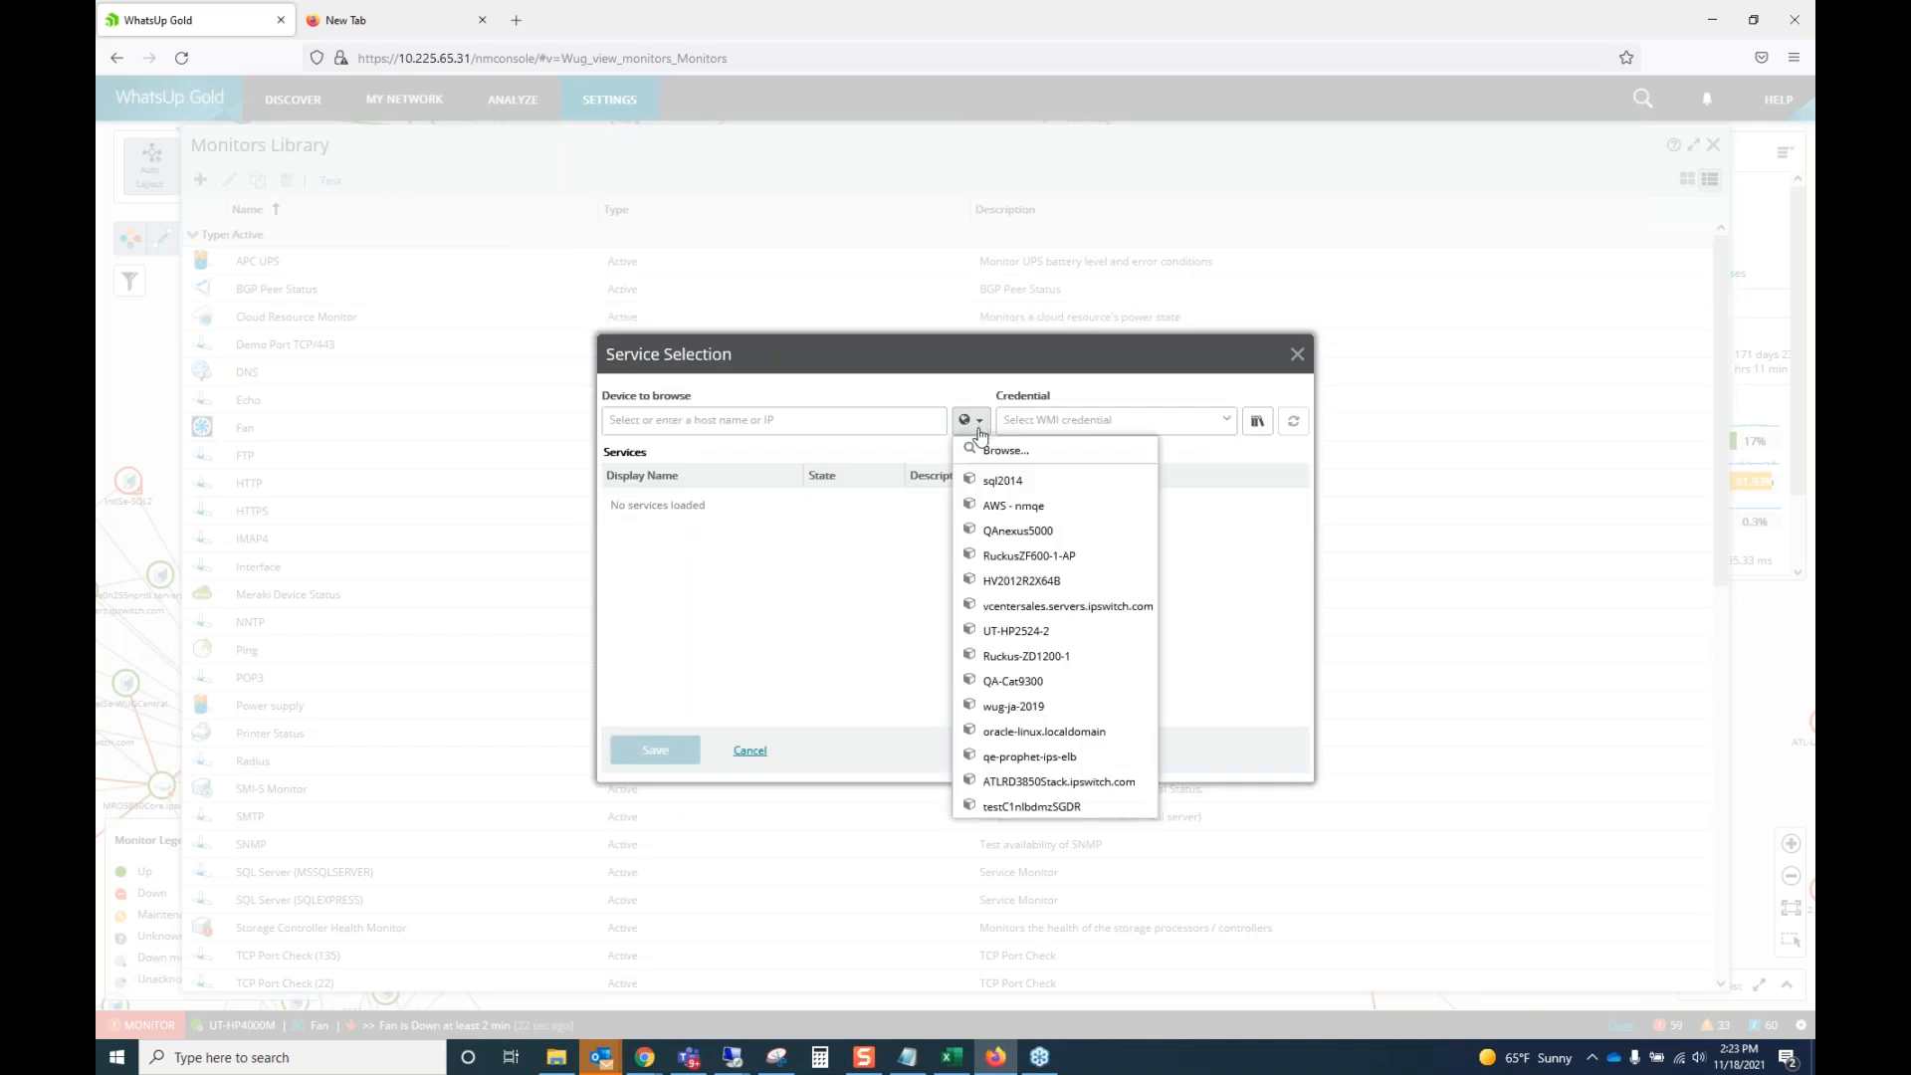
click(996, 482)
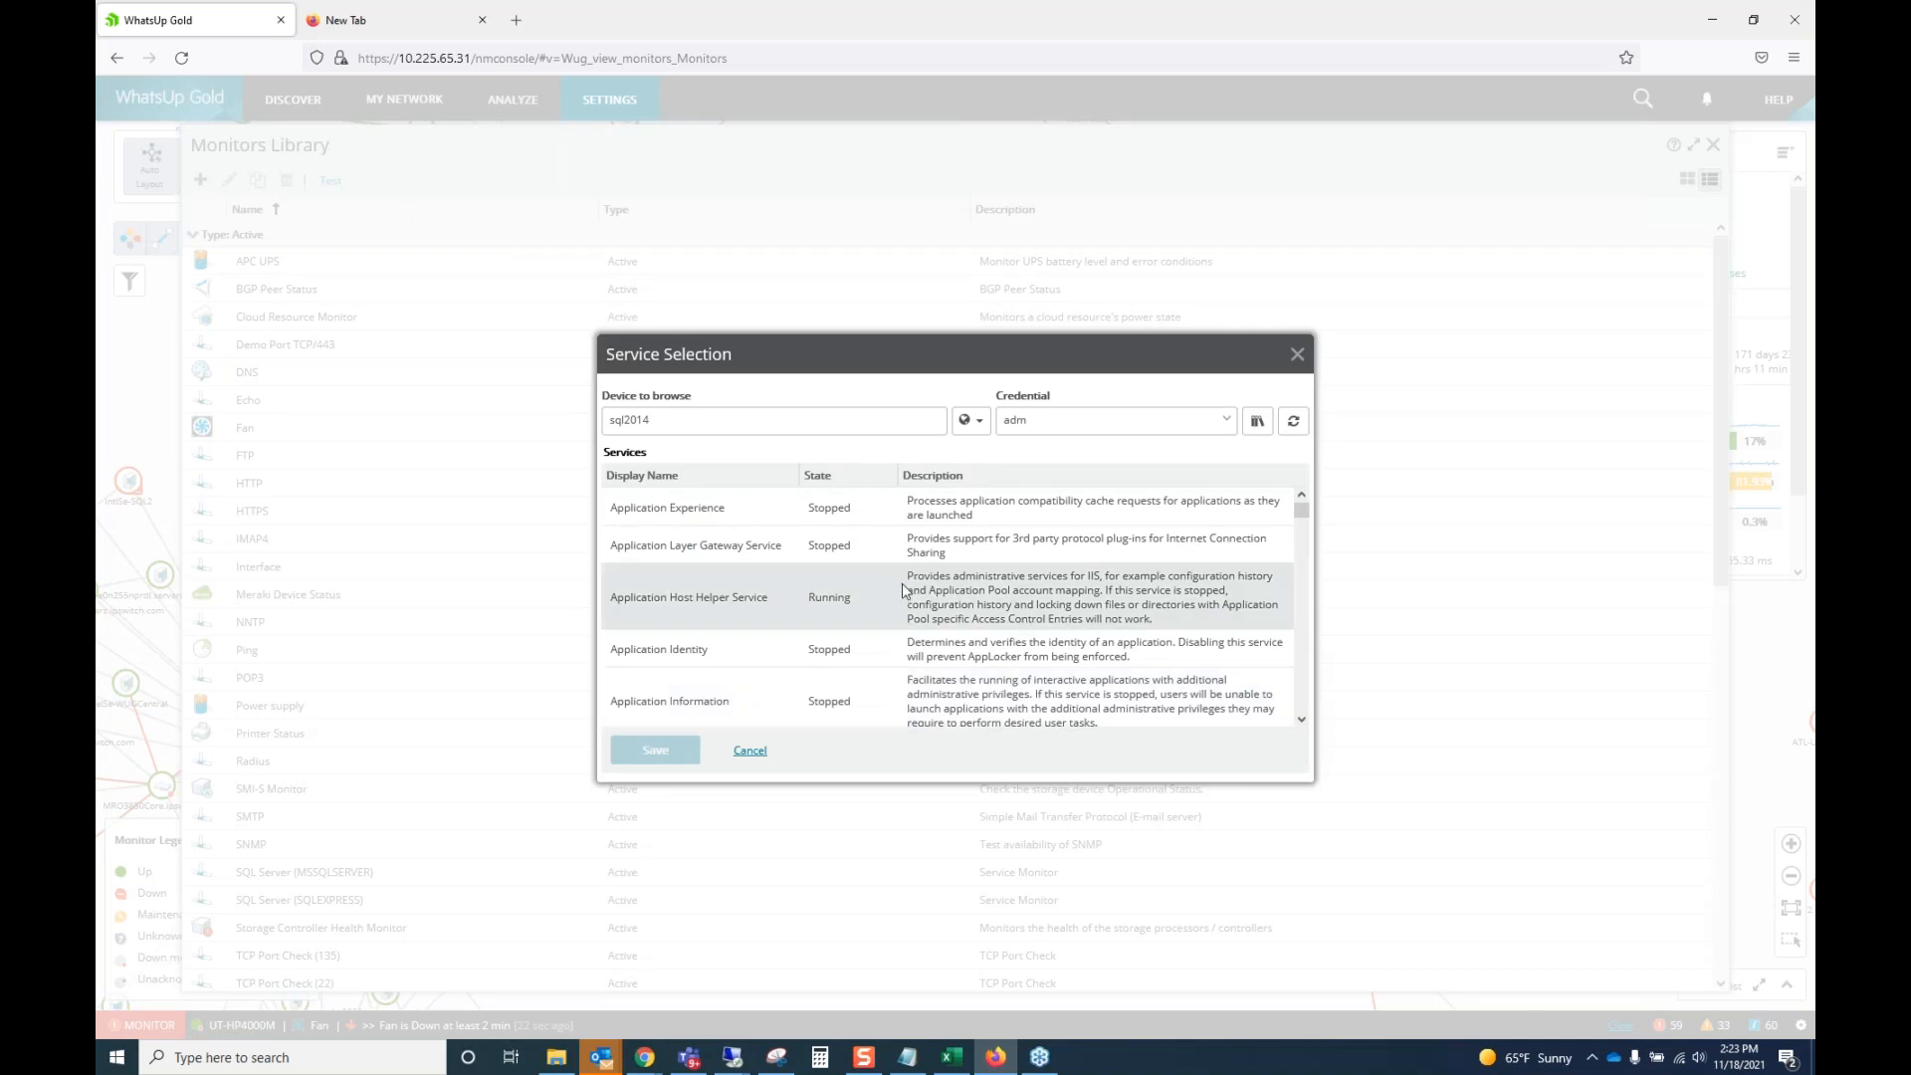
click(783, 614)
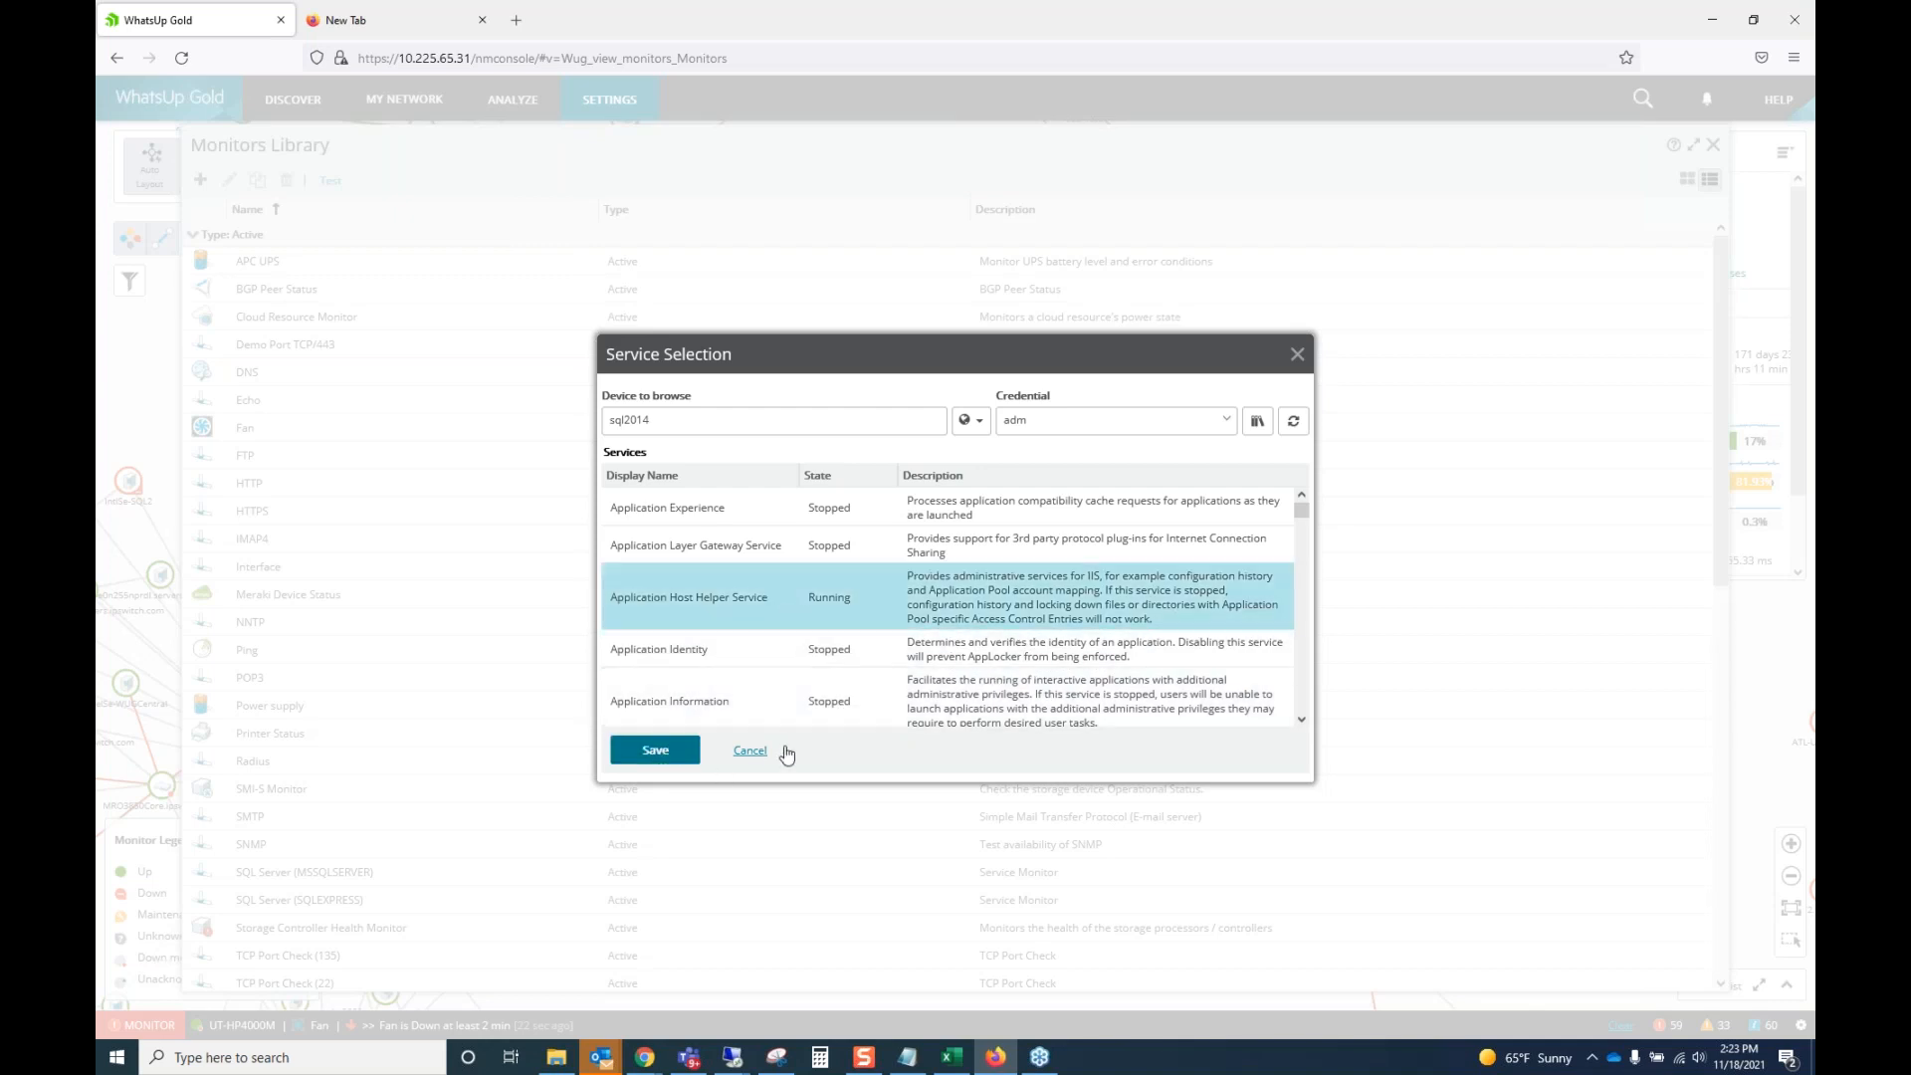
click(750, 753)
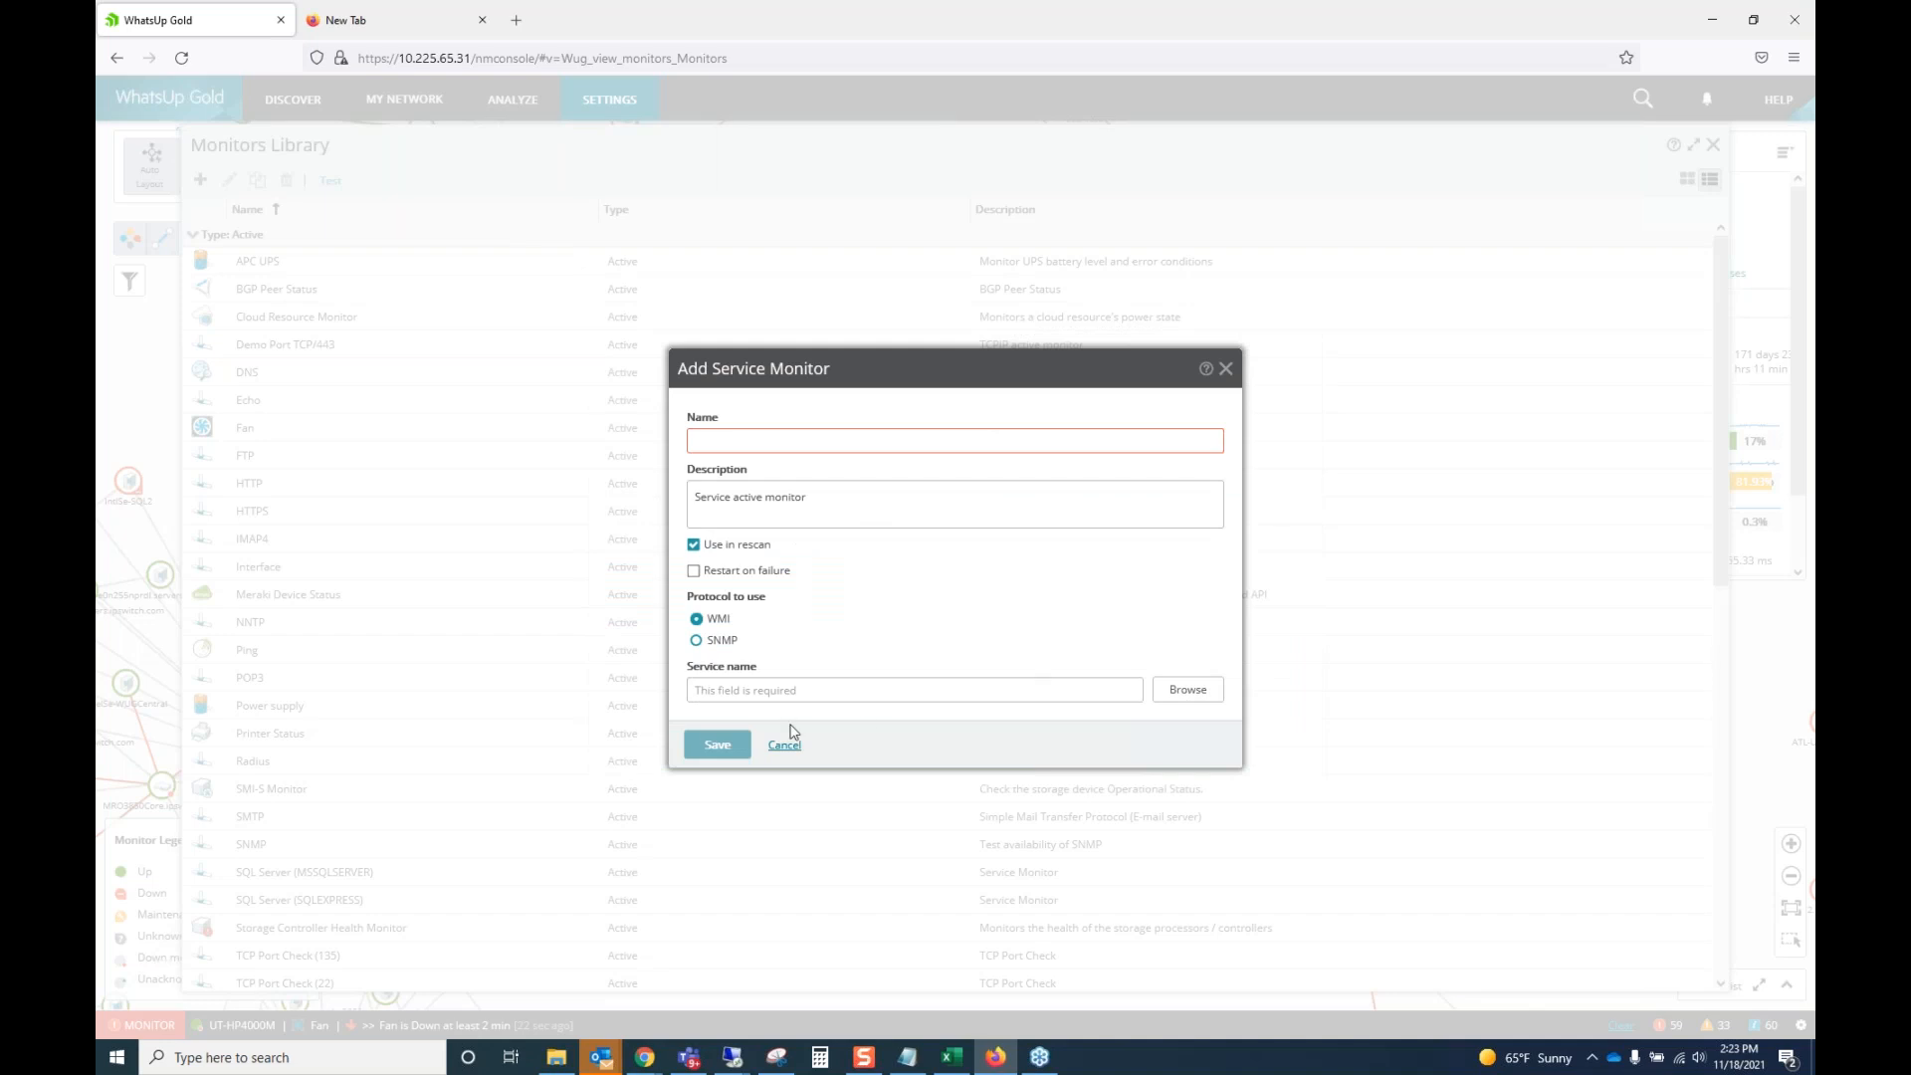
click(785, 746)
Start a new active monitor of the SSL Certificate Monitor type.
click(200, 179)
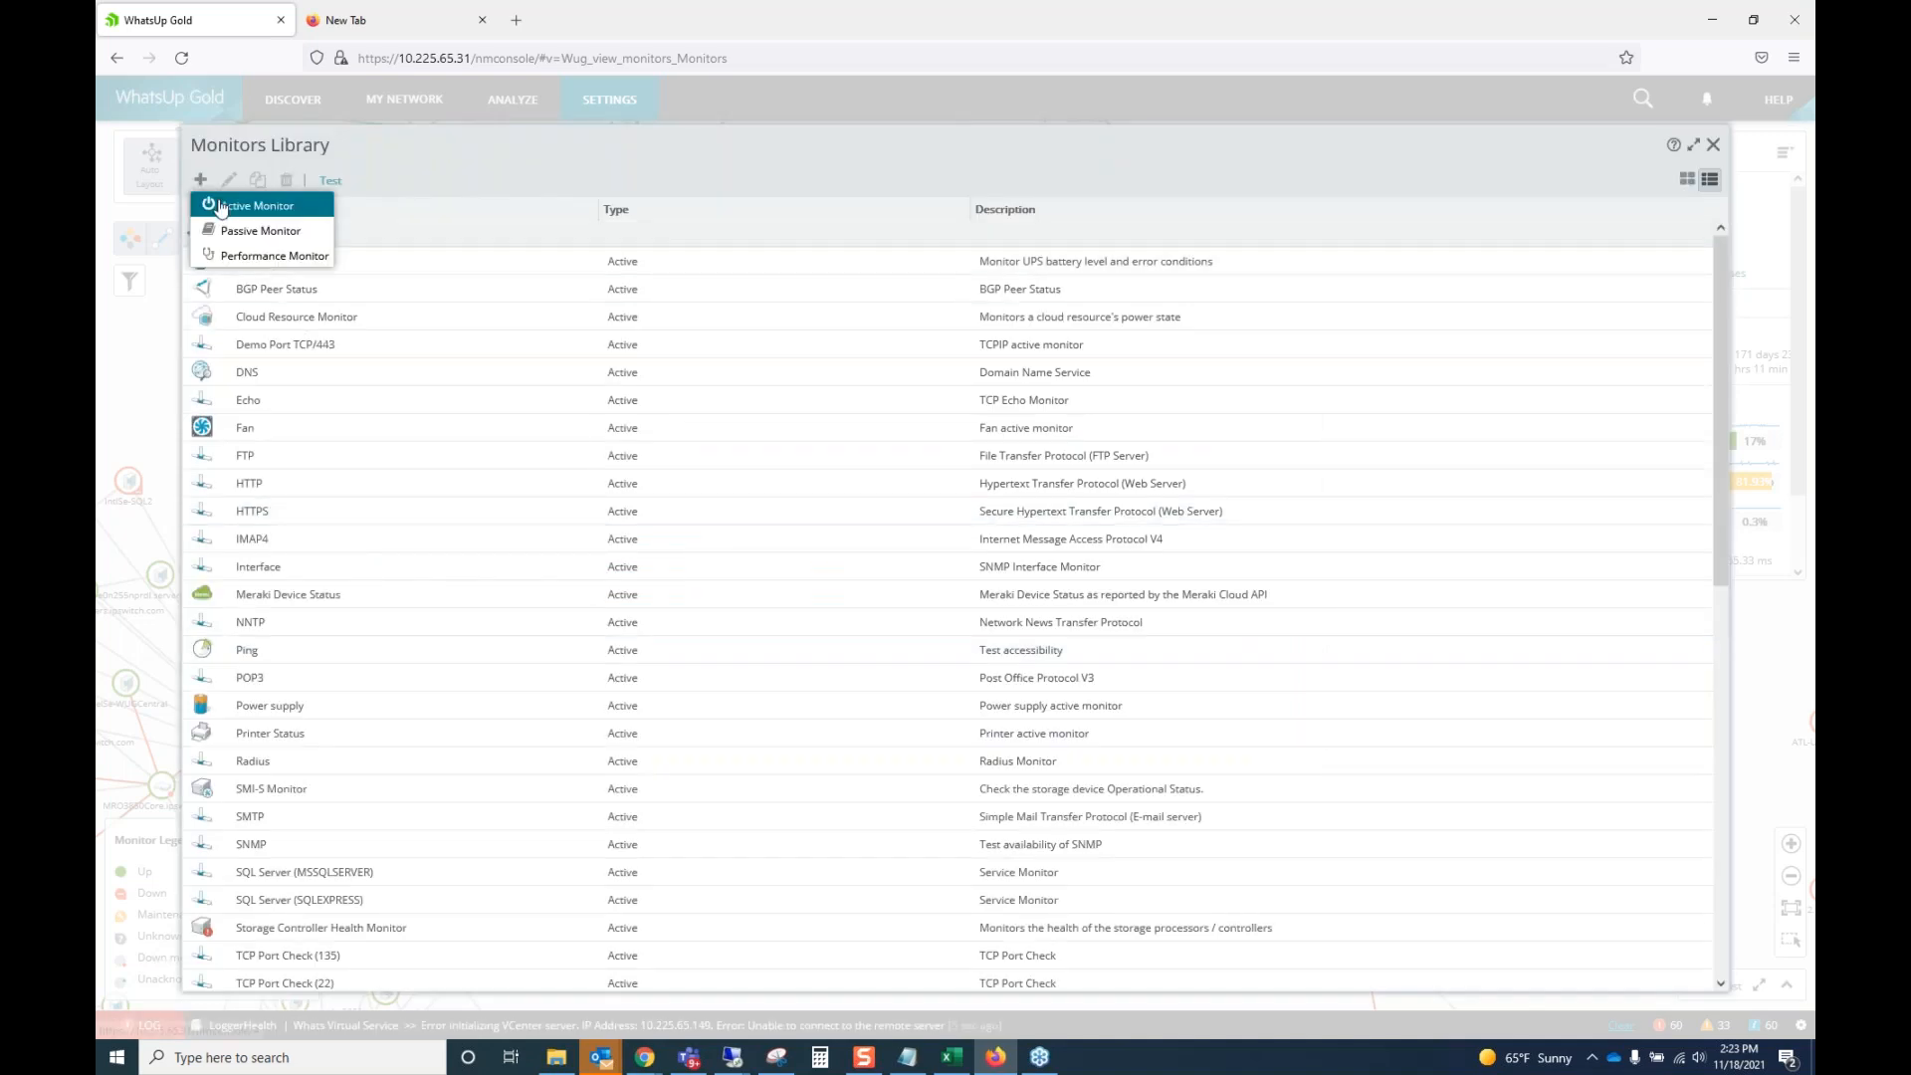
click(221, 206)
scroll(880, 592, down, 5)
scroll(880, 593, down, 5)
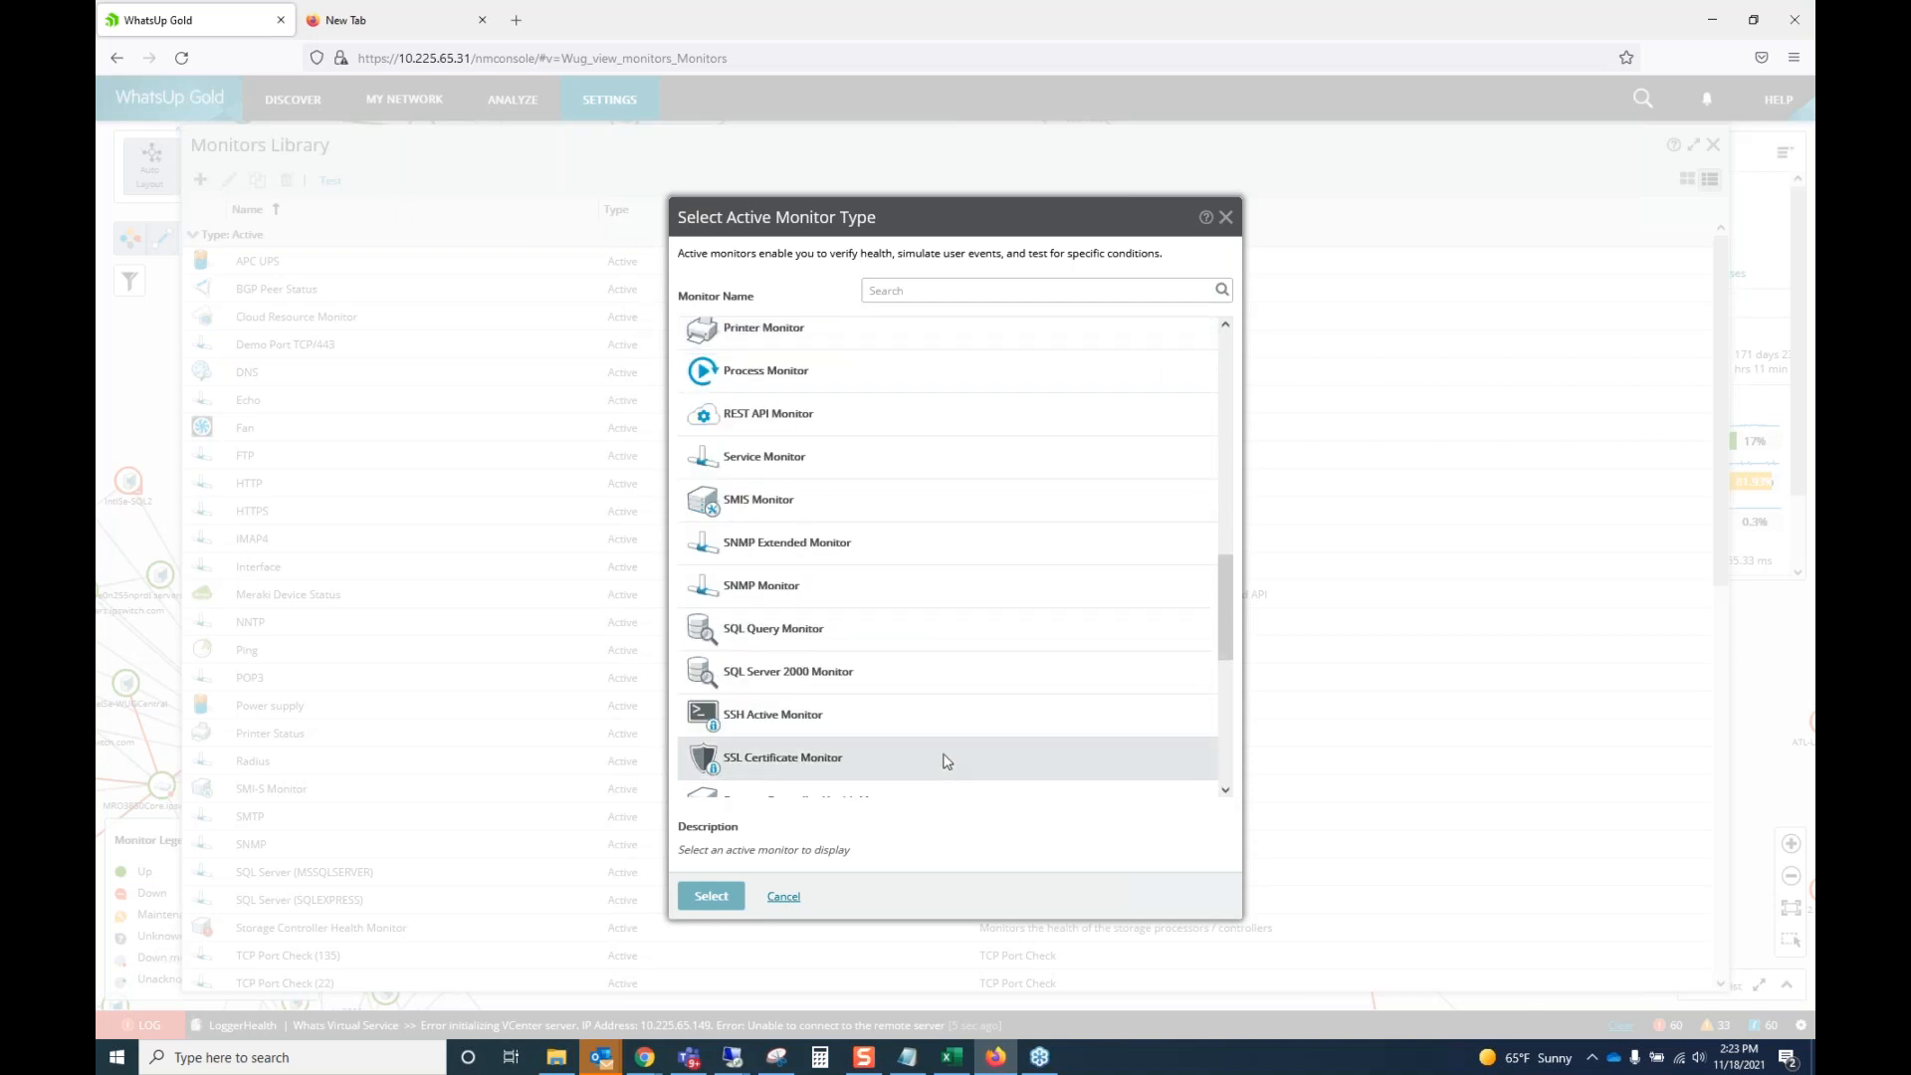
click(945, 764)
scroll(945, 697, down, 2)
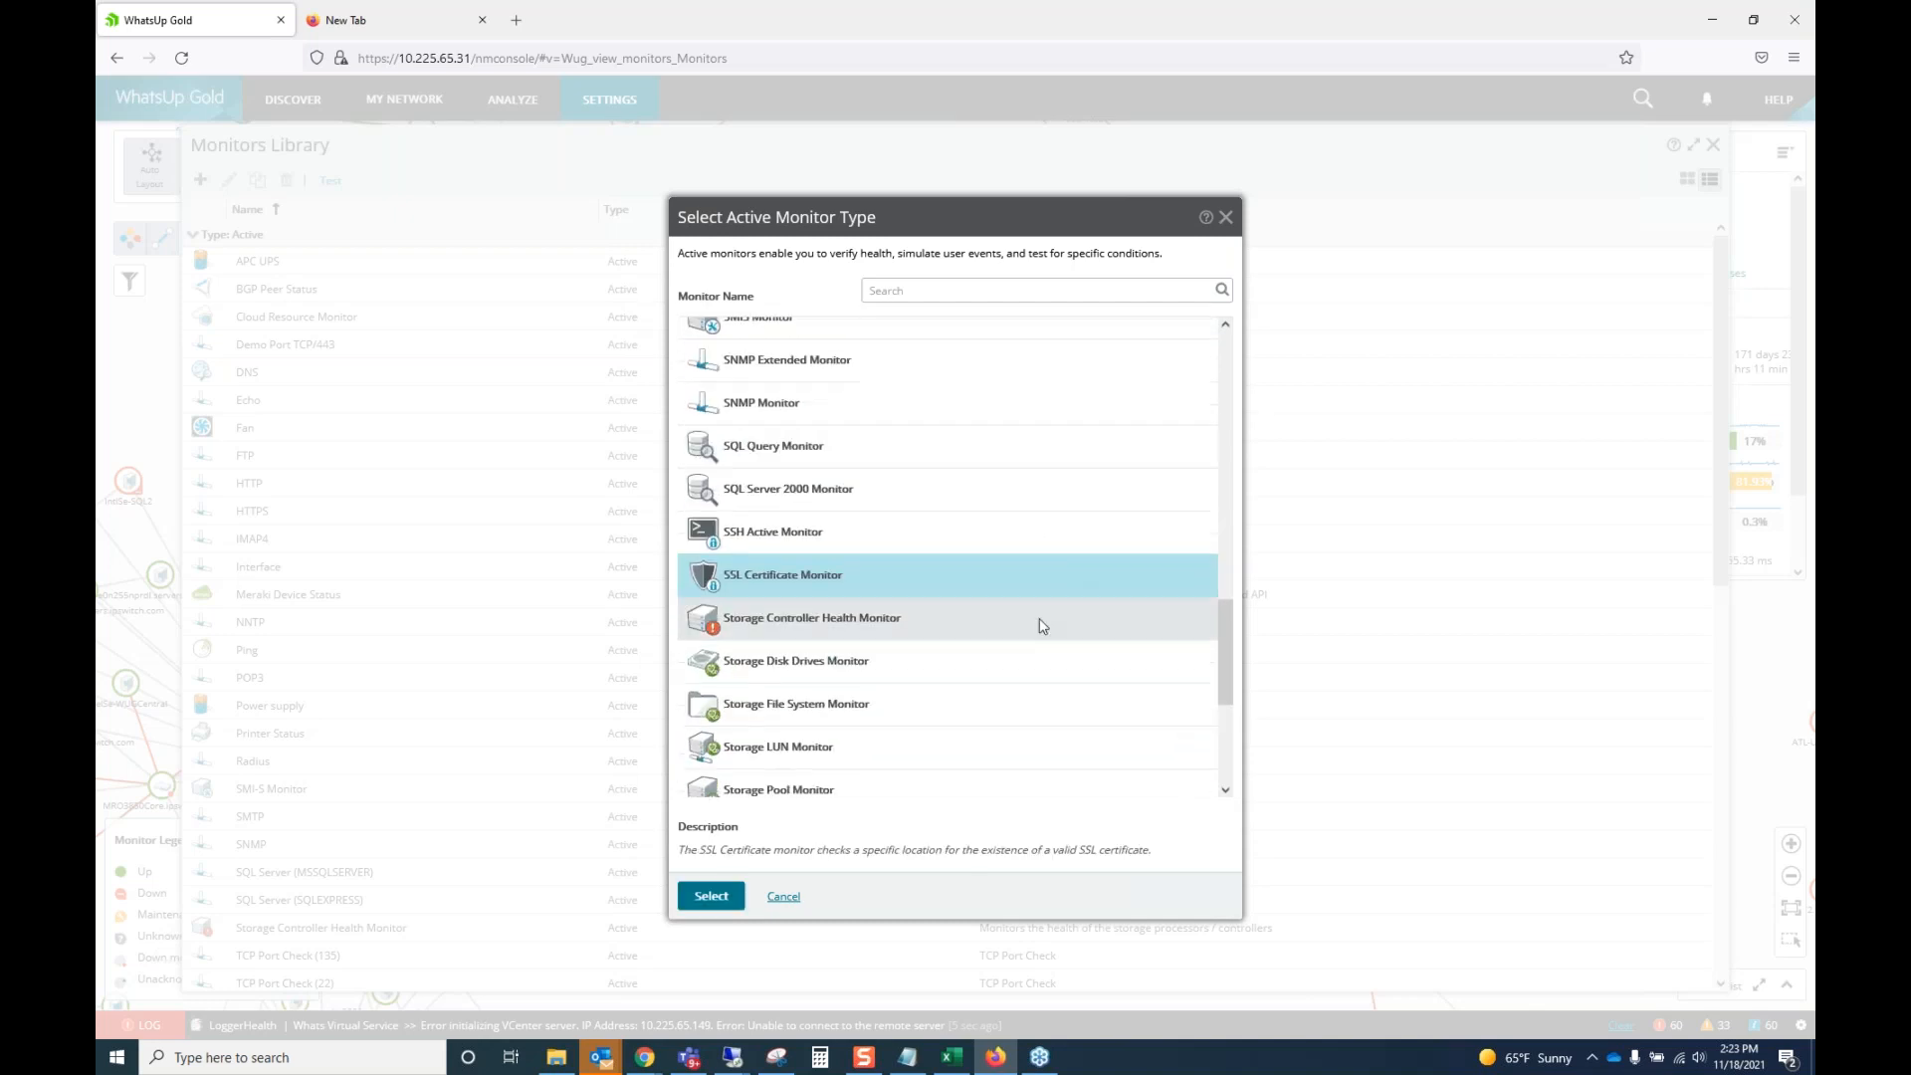
double_click(909, 592)
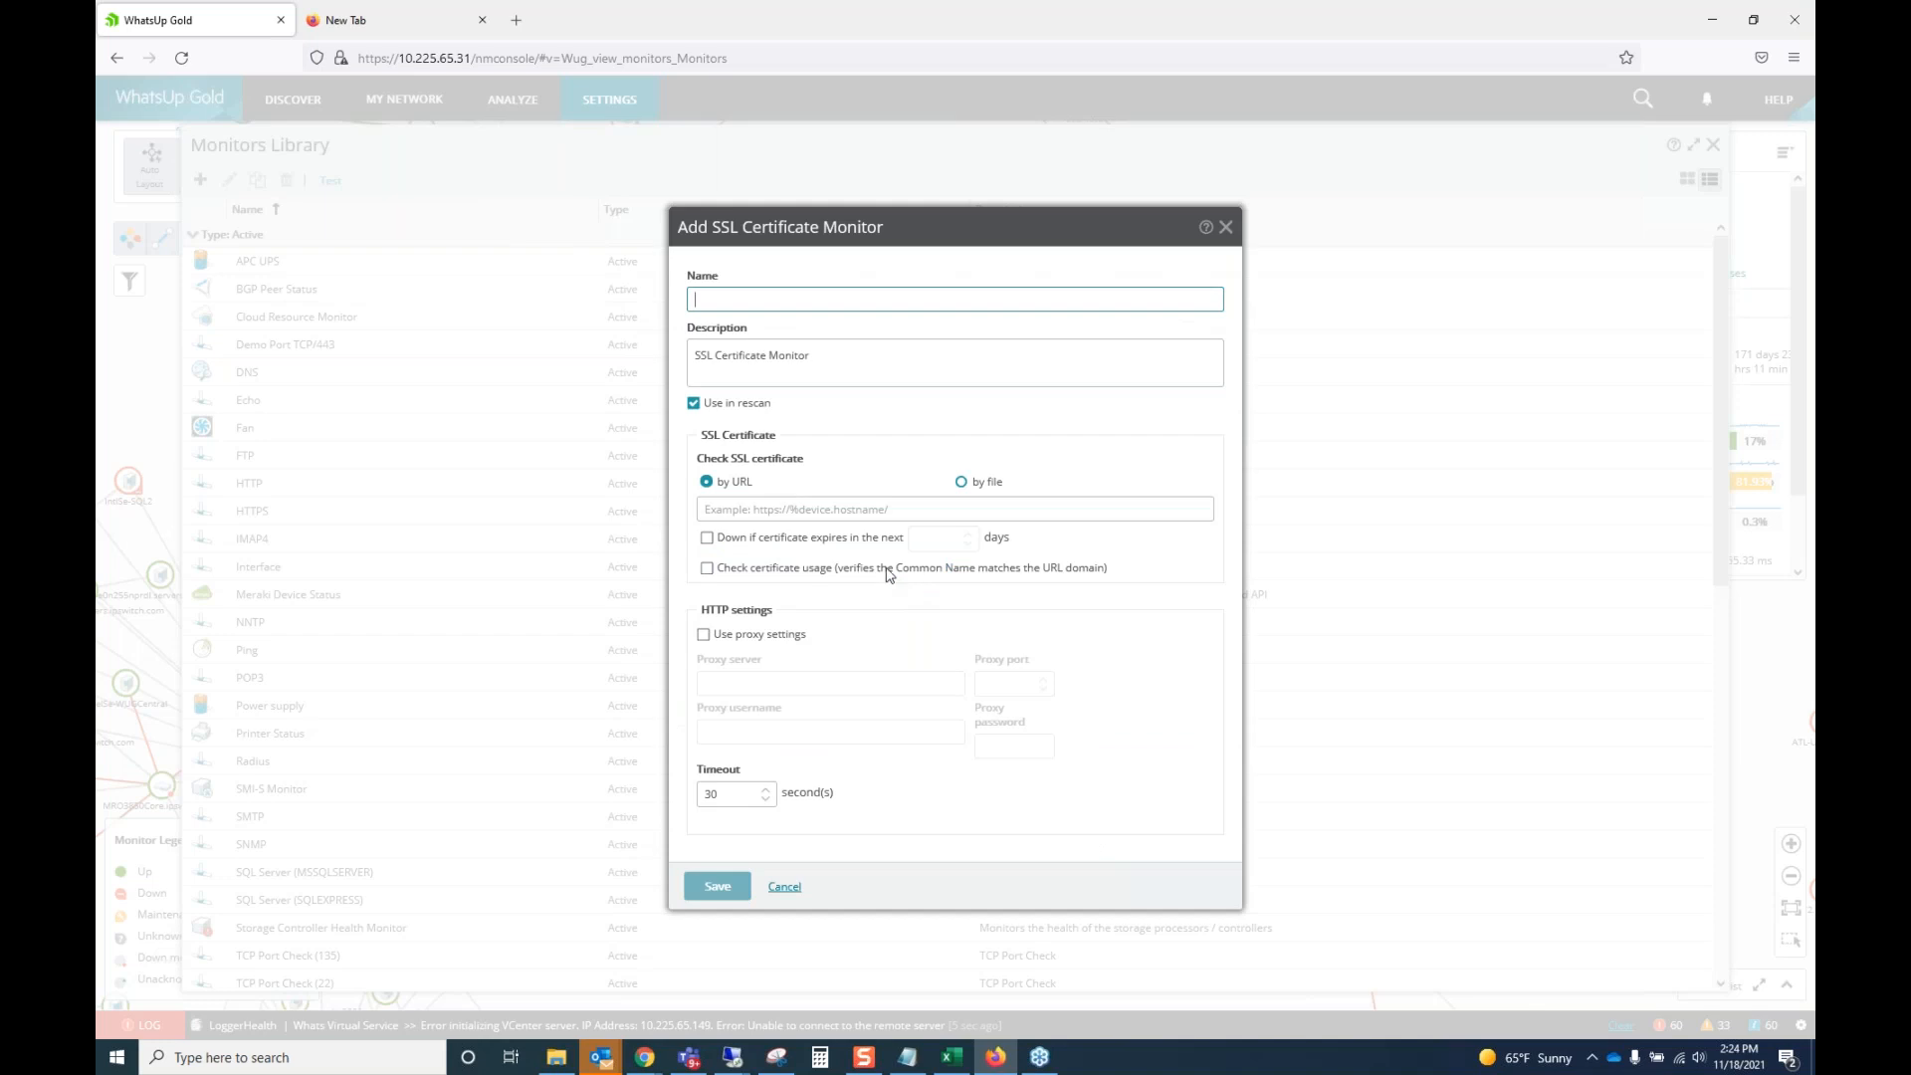
Enable the down condition for certificates expiring in the next 30 days, and discard the SSL certificate monitor.
click(838, 511)
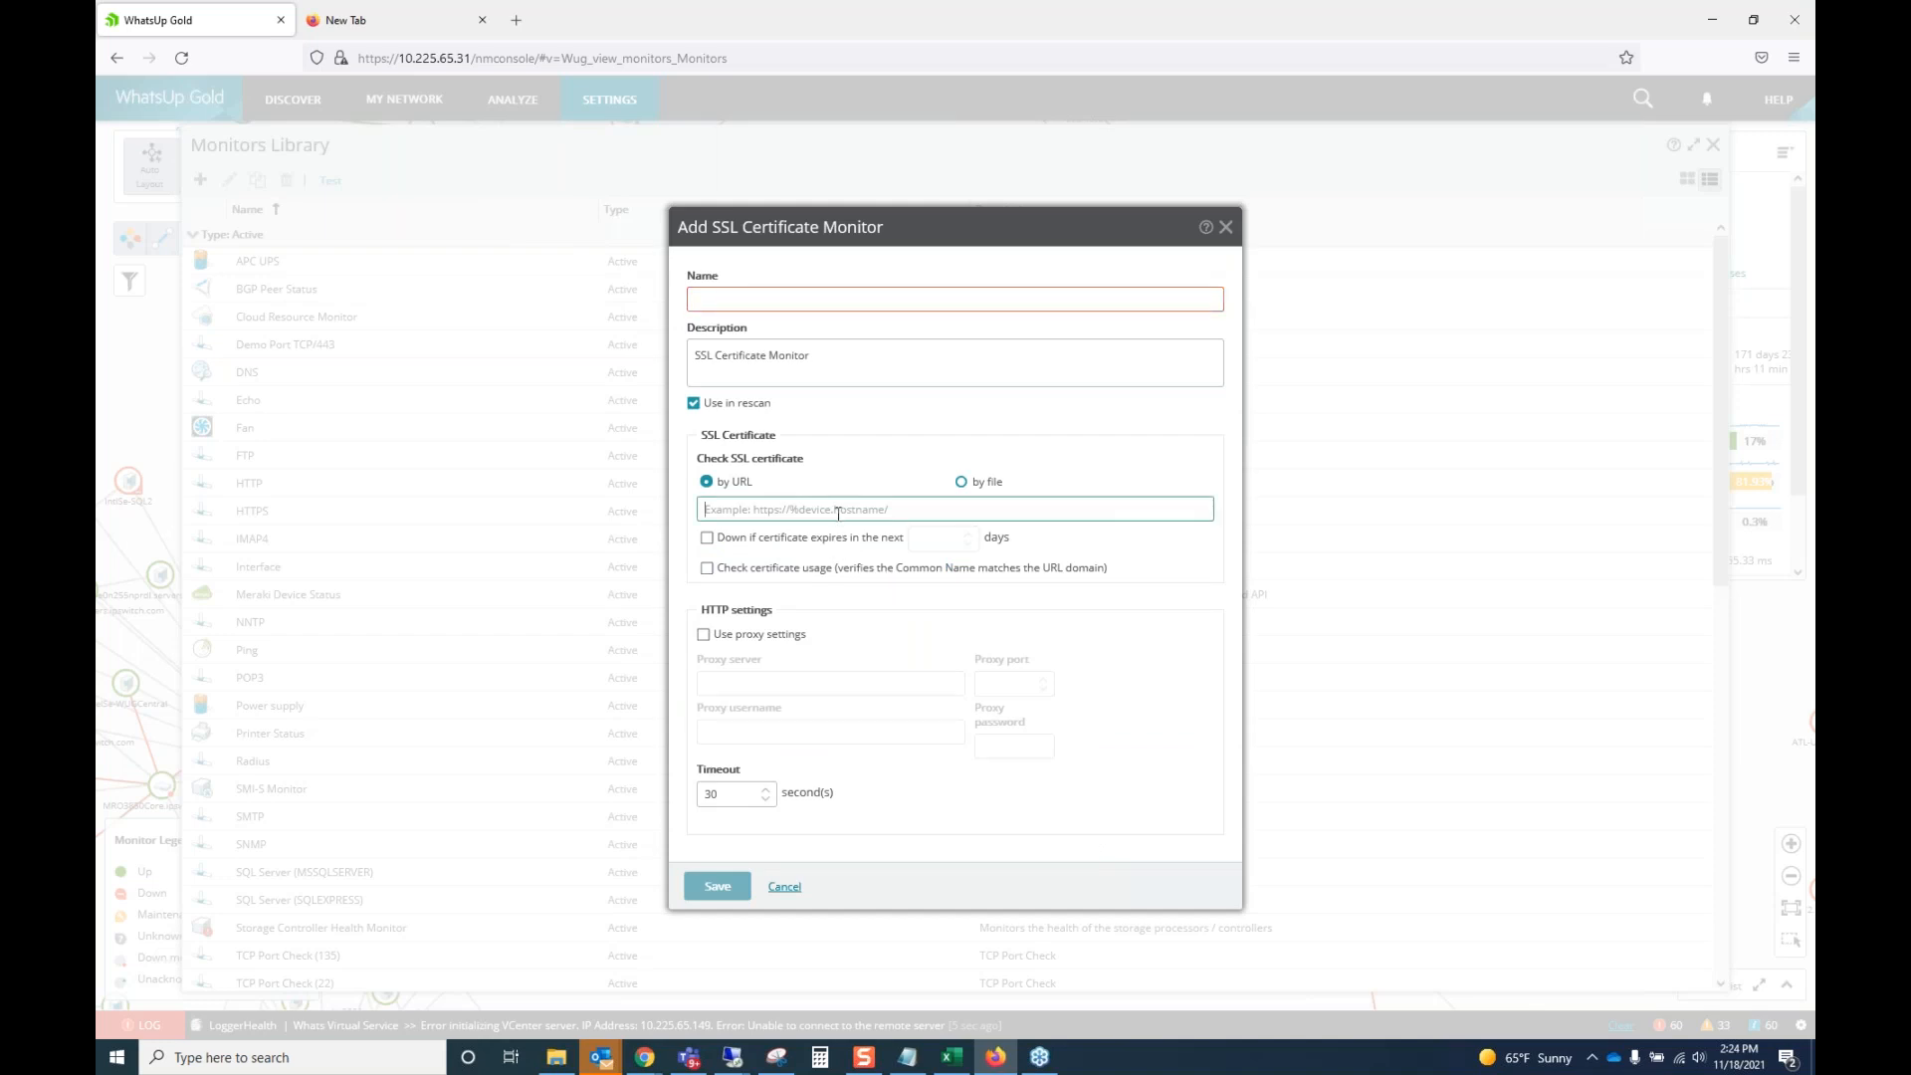
click(826, 538)
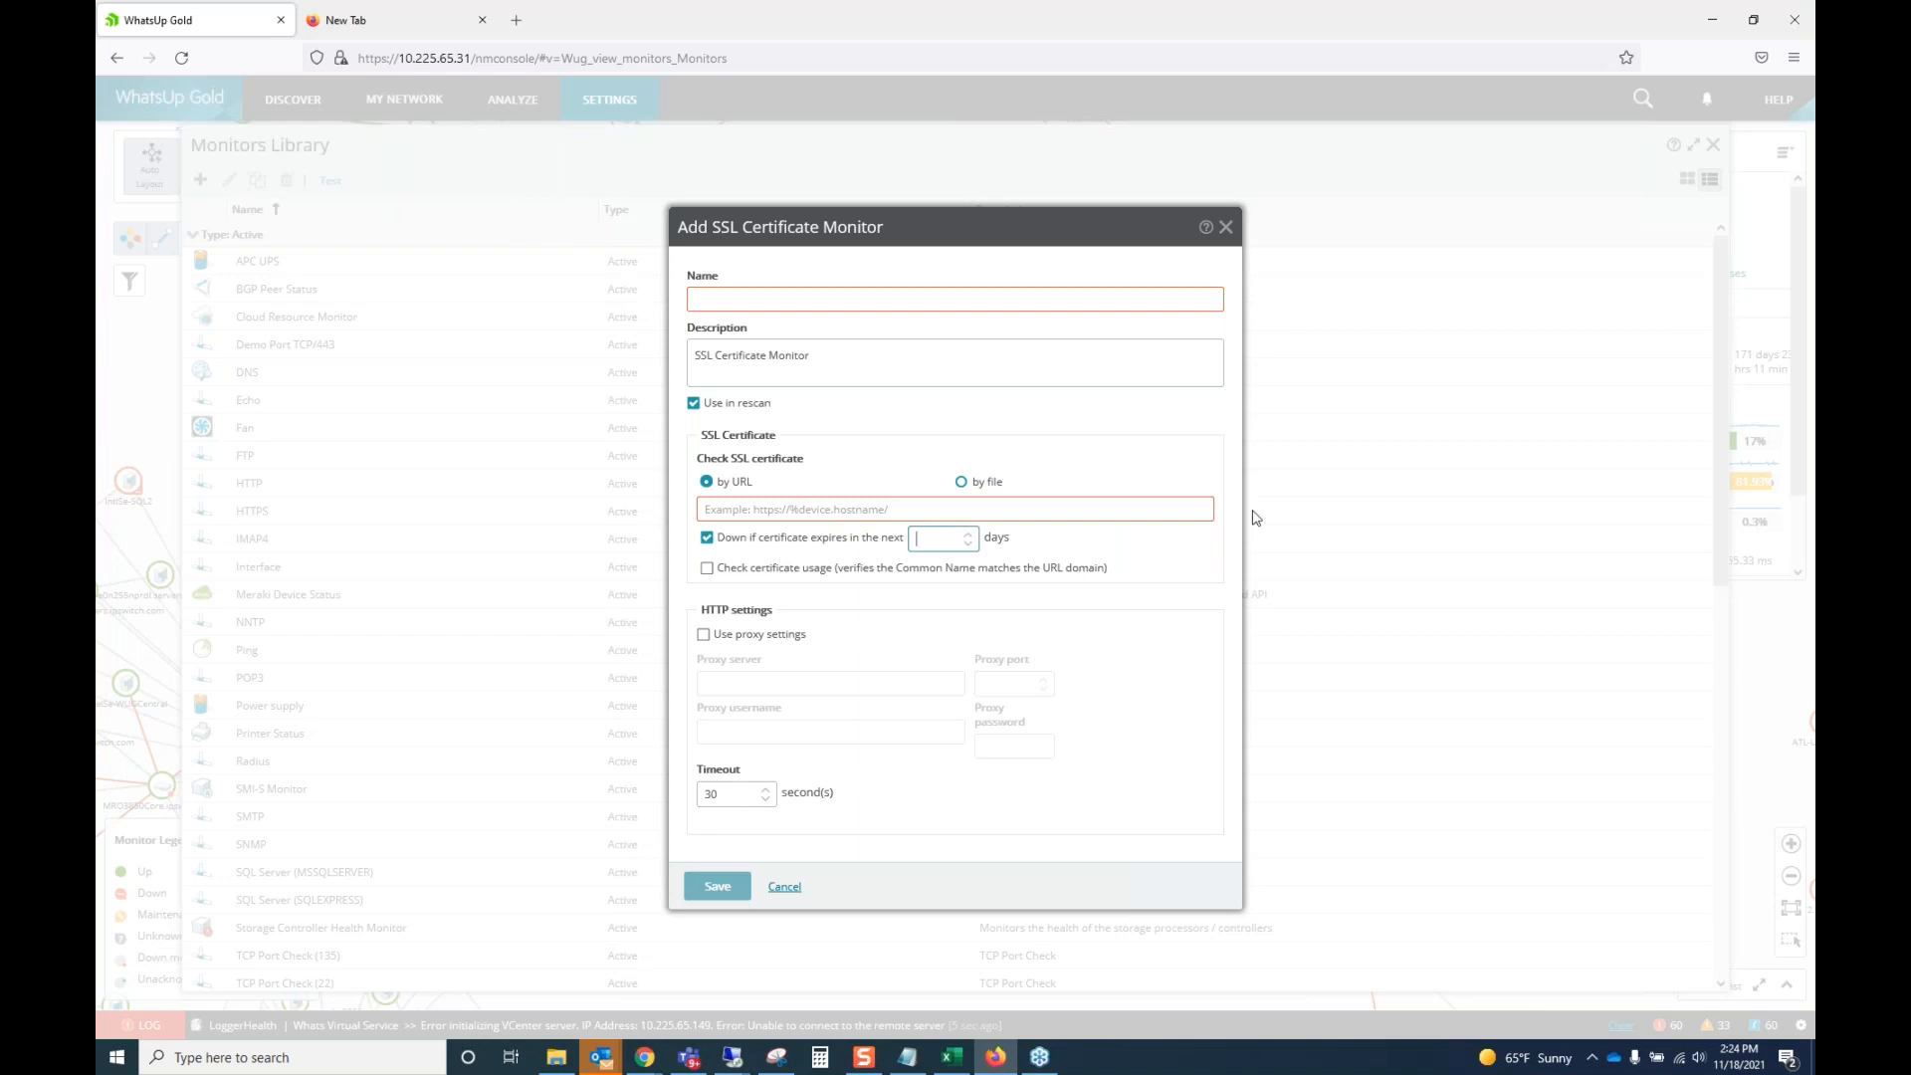
text(30)
click(785, 889)
Start adding another active monitor and highlight the SNMP Monitor type to read its description.
click(200, 179)
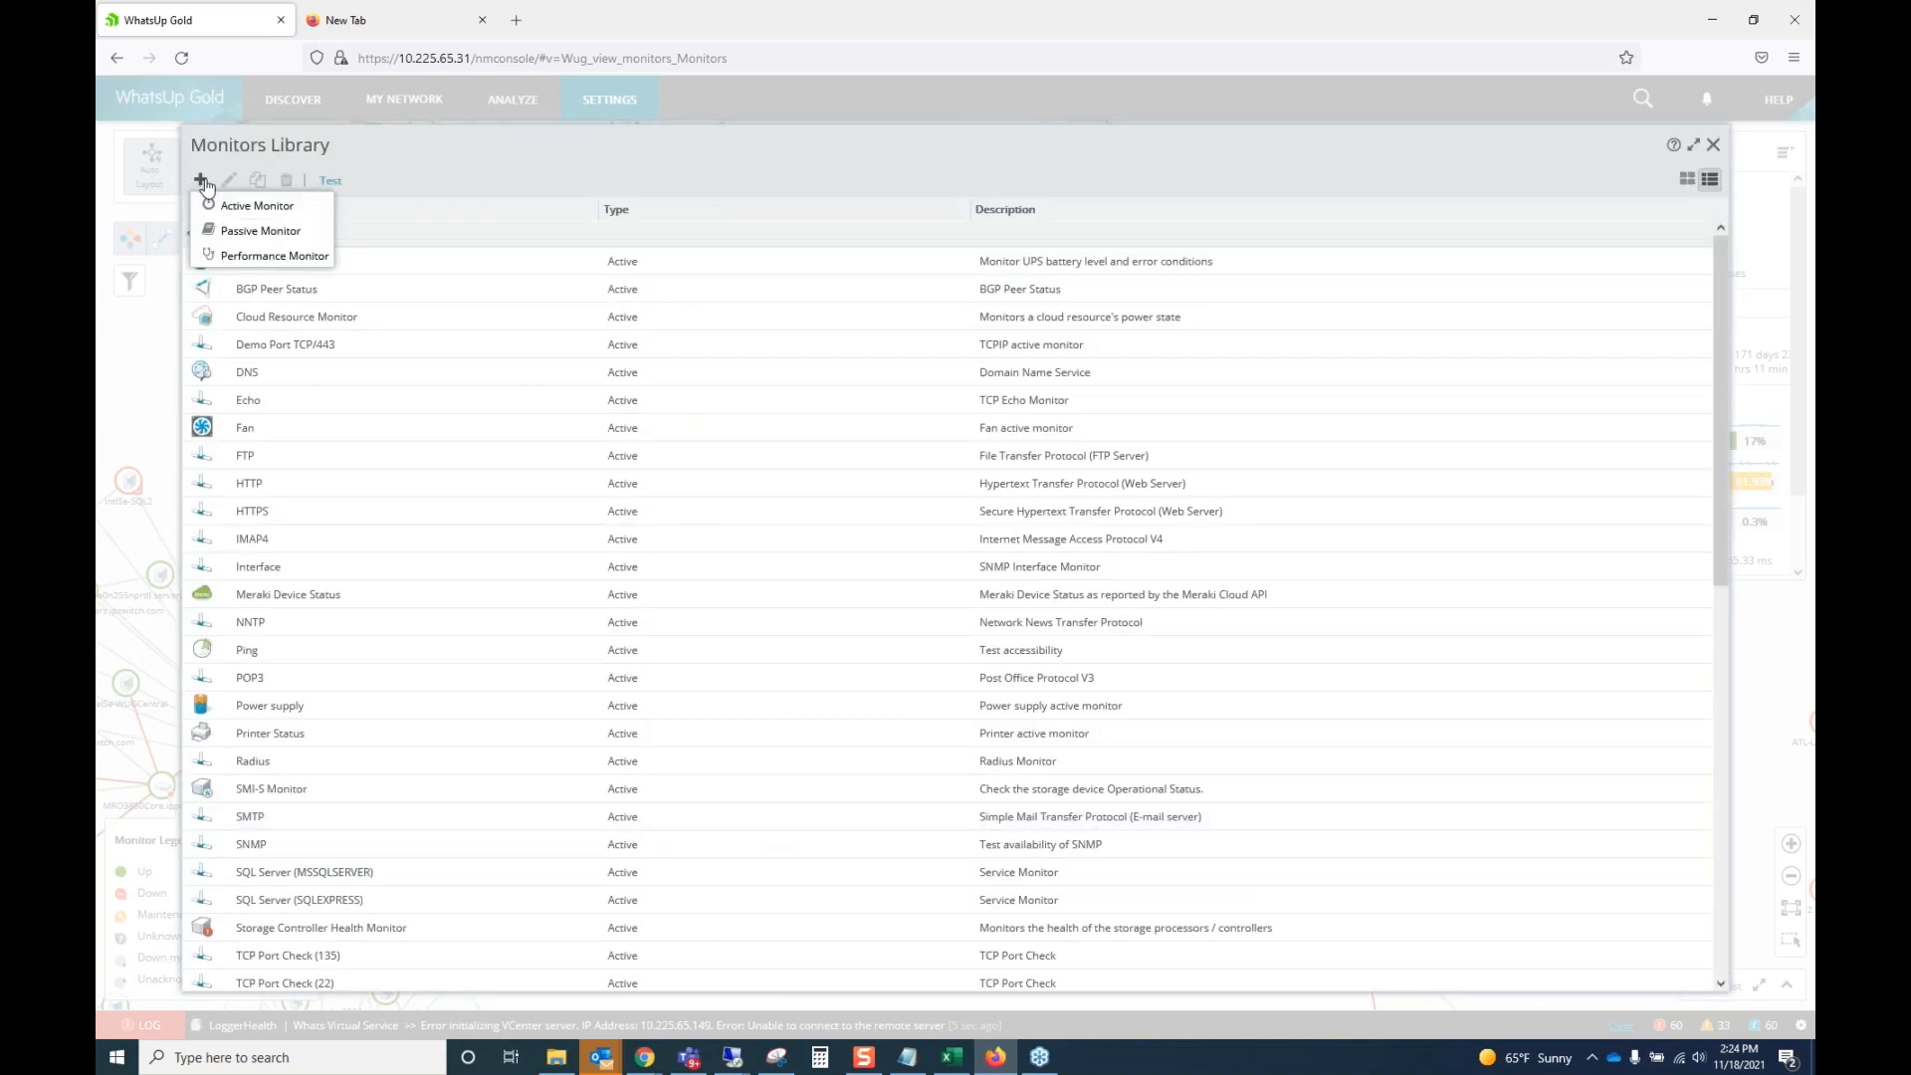
click(227, 207)
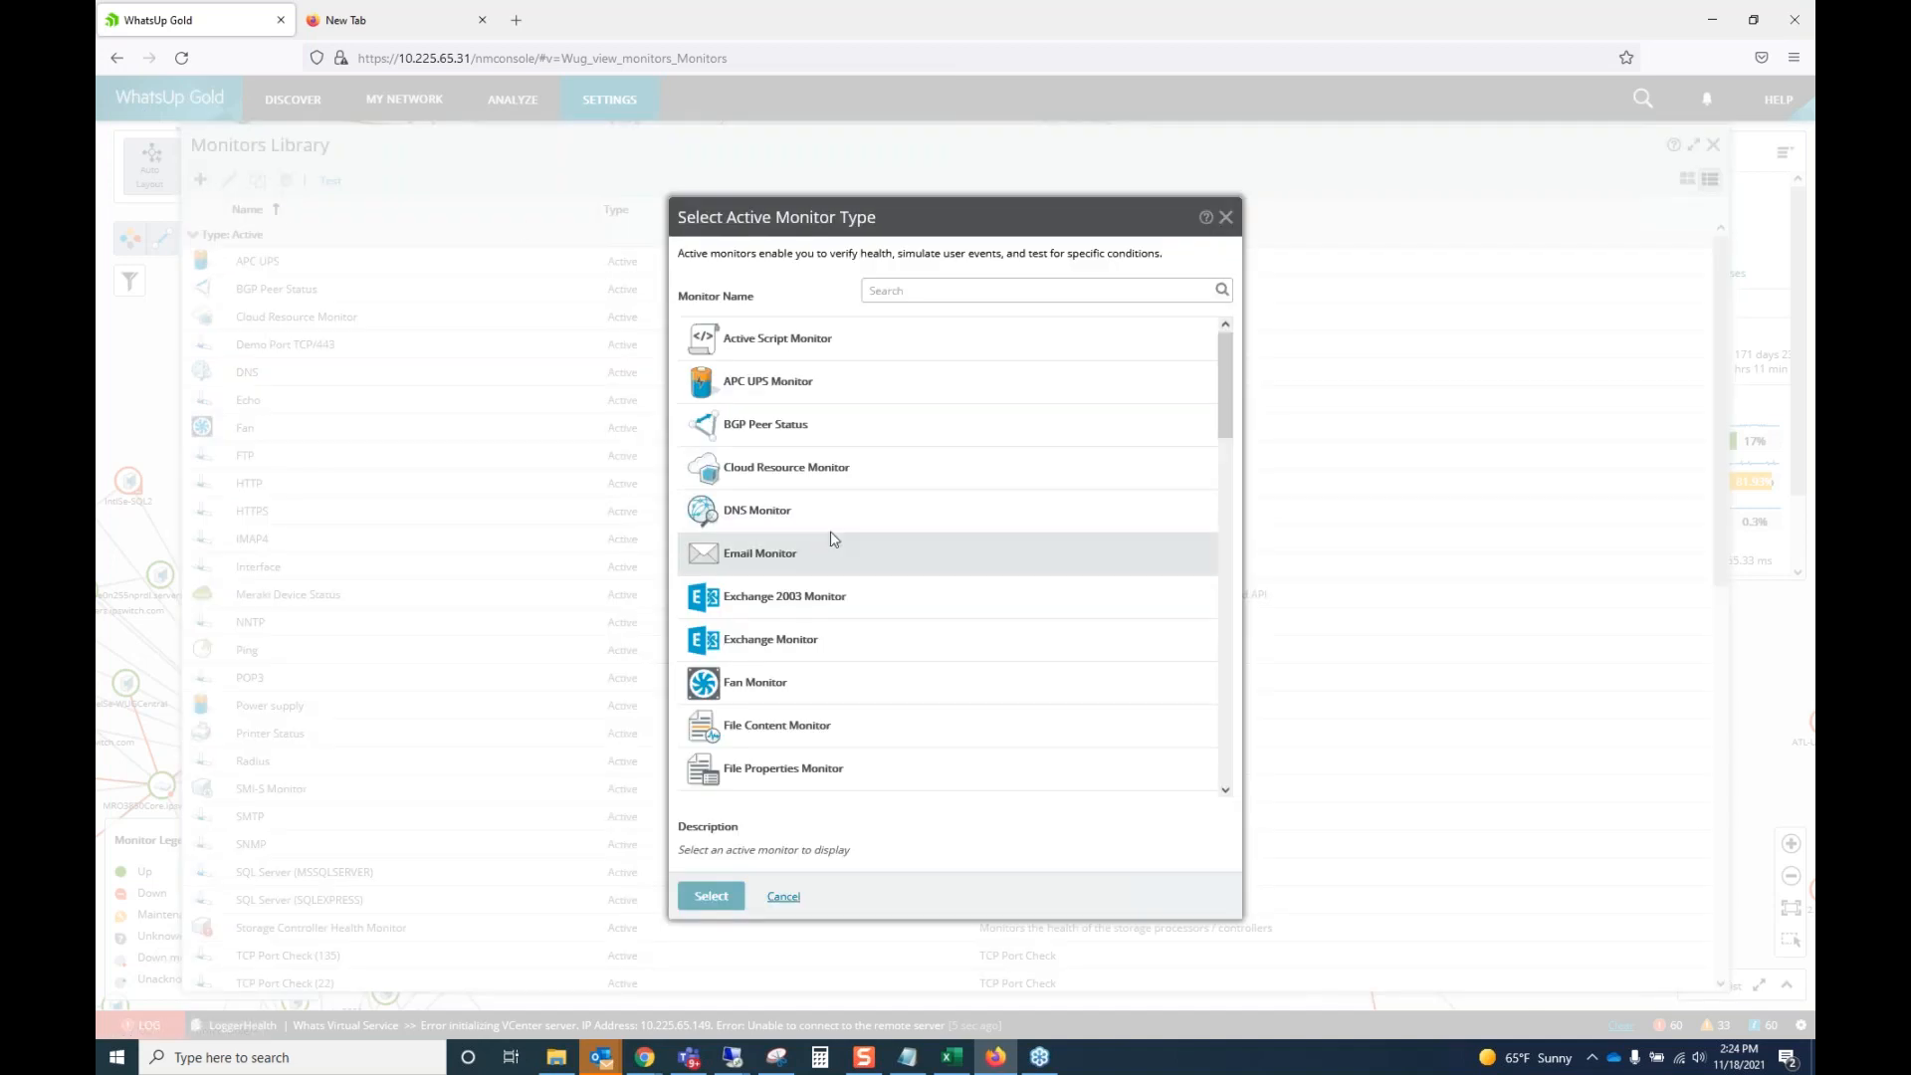
scroll(806, 525, down, 3)
scroll(806, 524, down, 5)
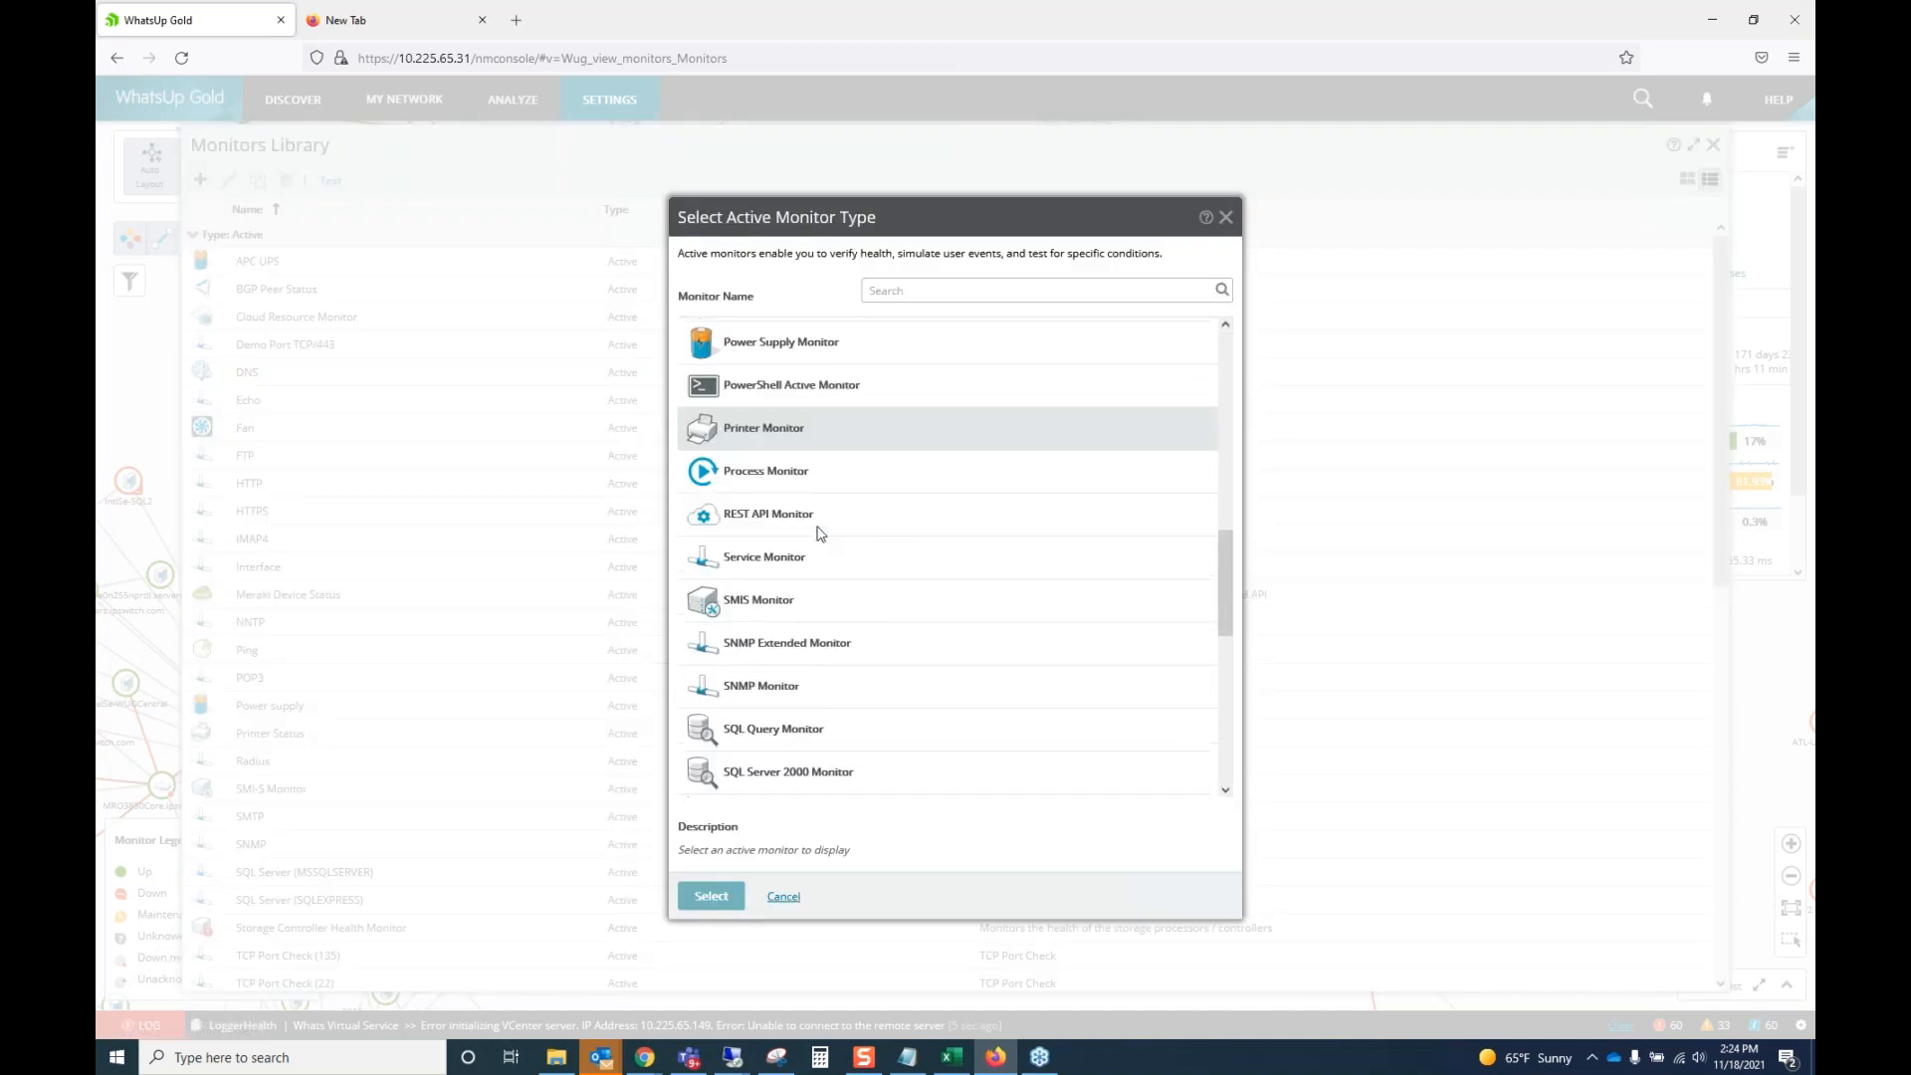
click(871, 675)
scroll(1126, 558, down, 2)
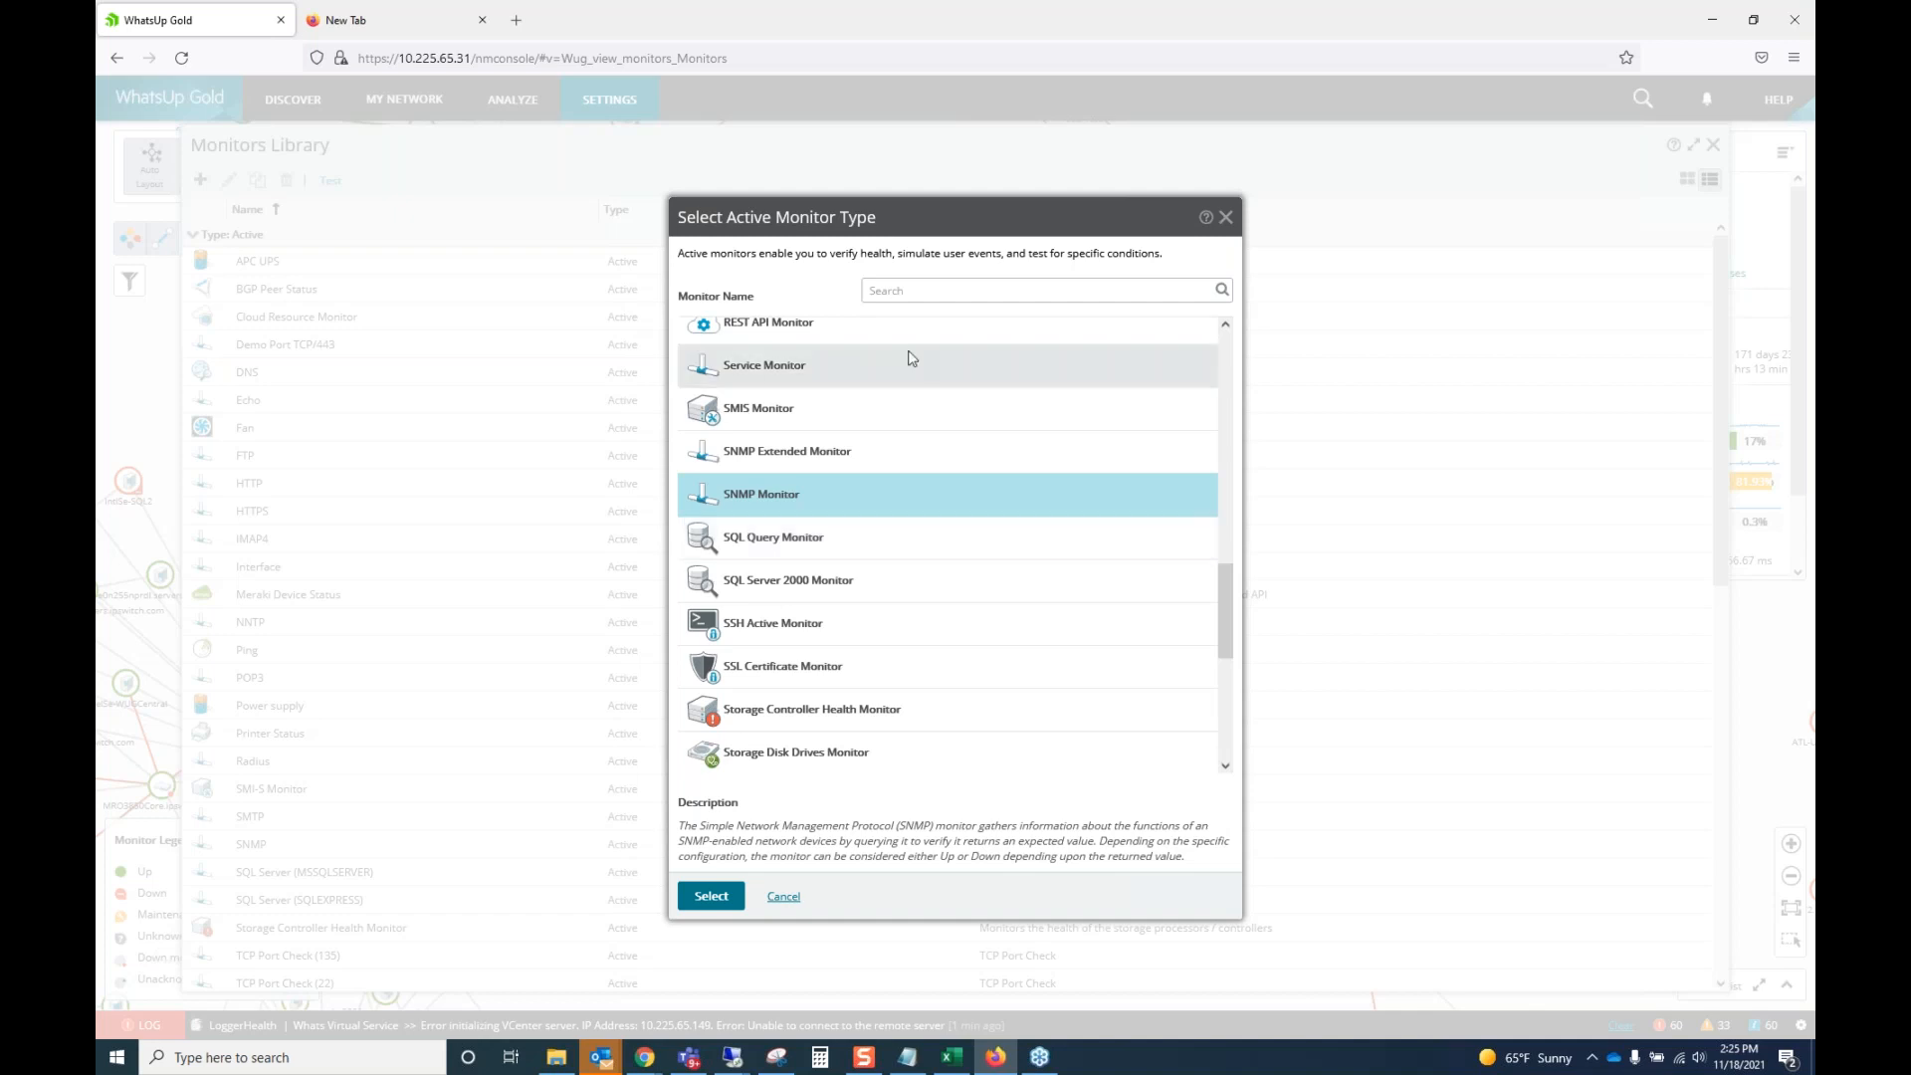
Choose the TCPIP Monitor type for the new active monitor.
scroll(915, 666, down, 2)
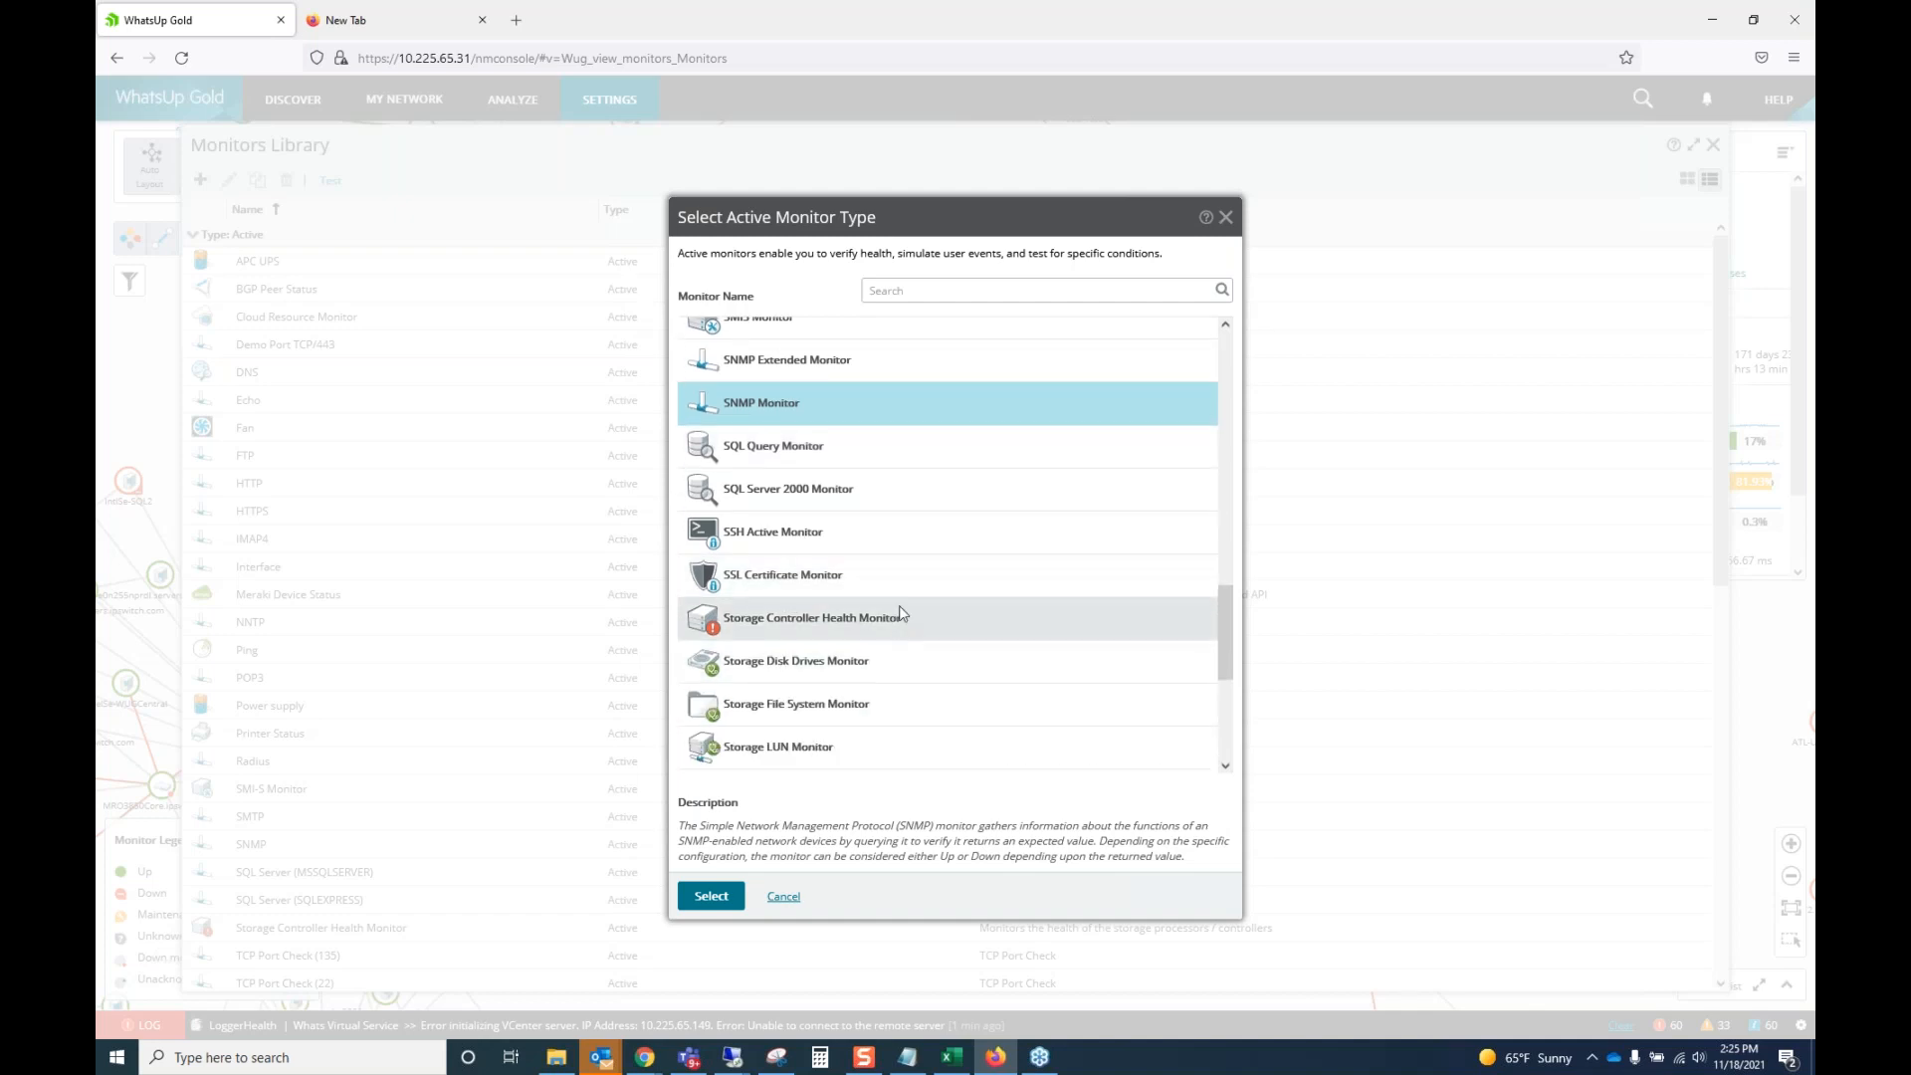
scroll(904, 567, down, 4)
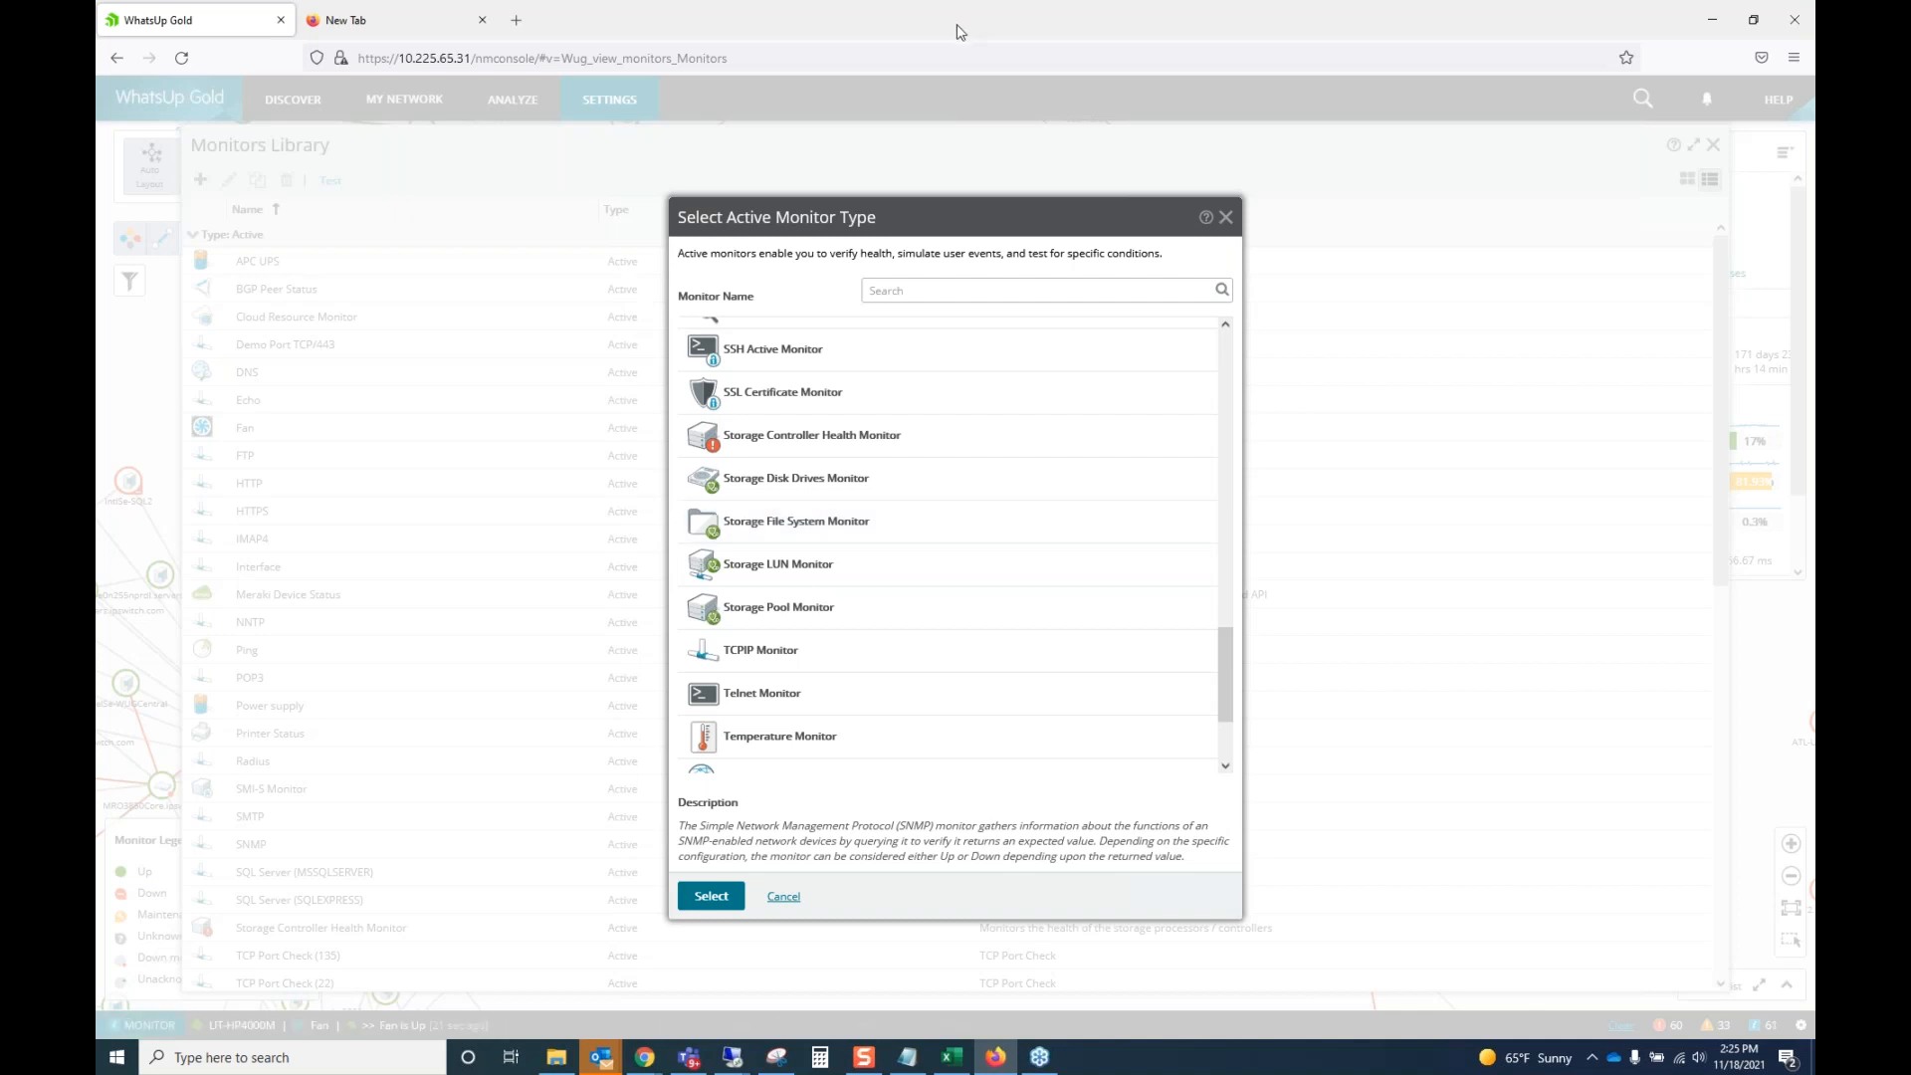
scroll(945, 608, down, 3)
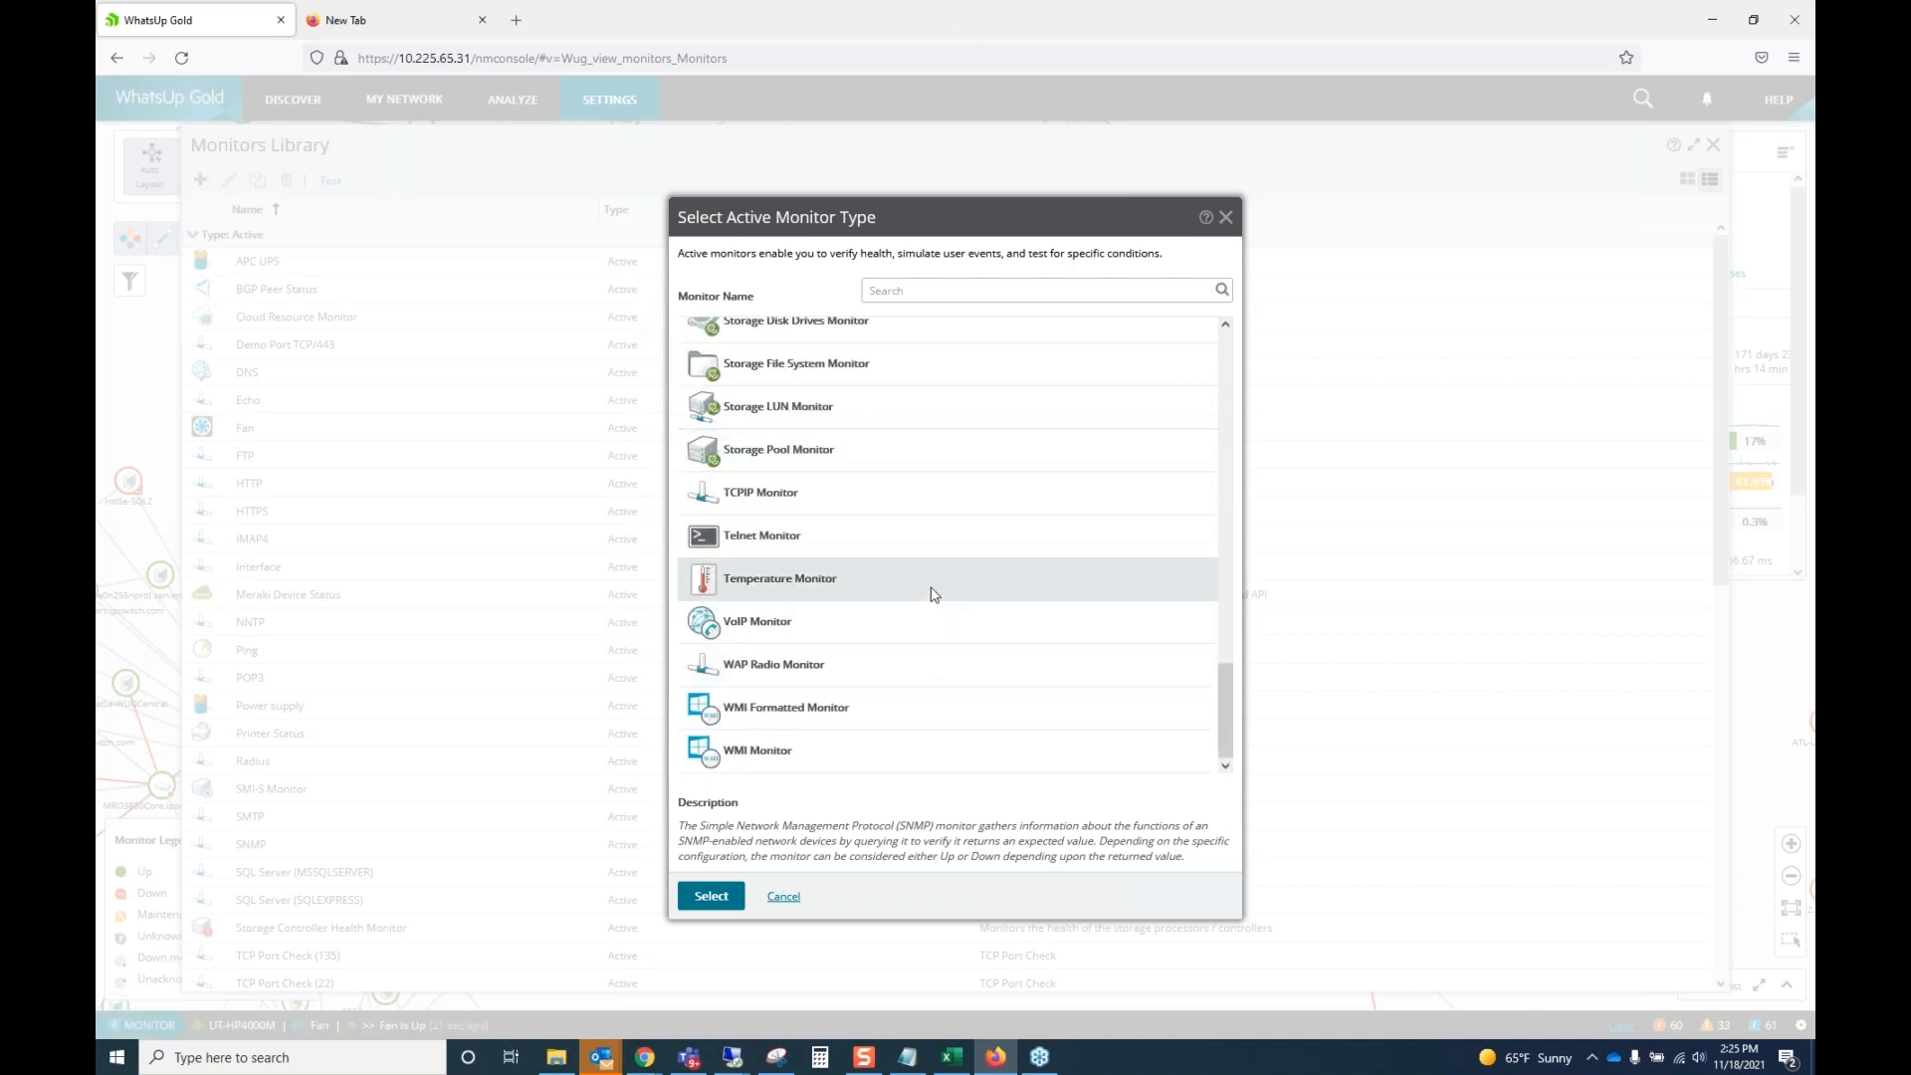
click(829, 499)
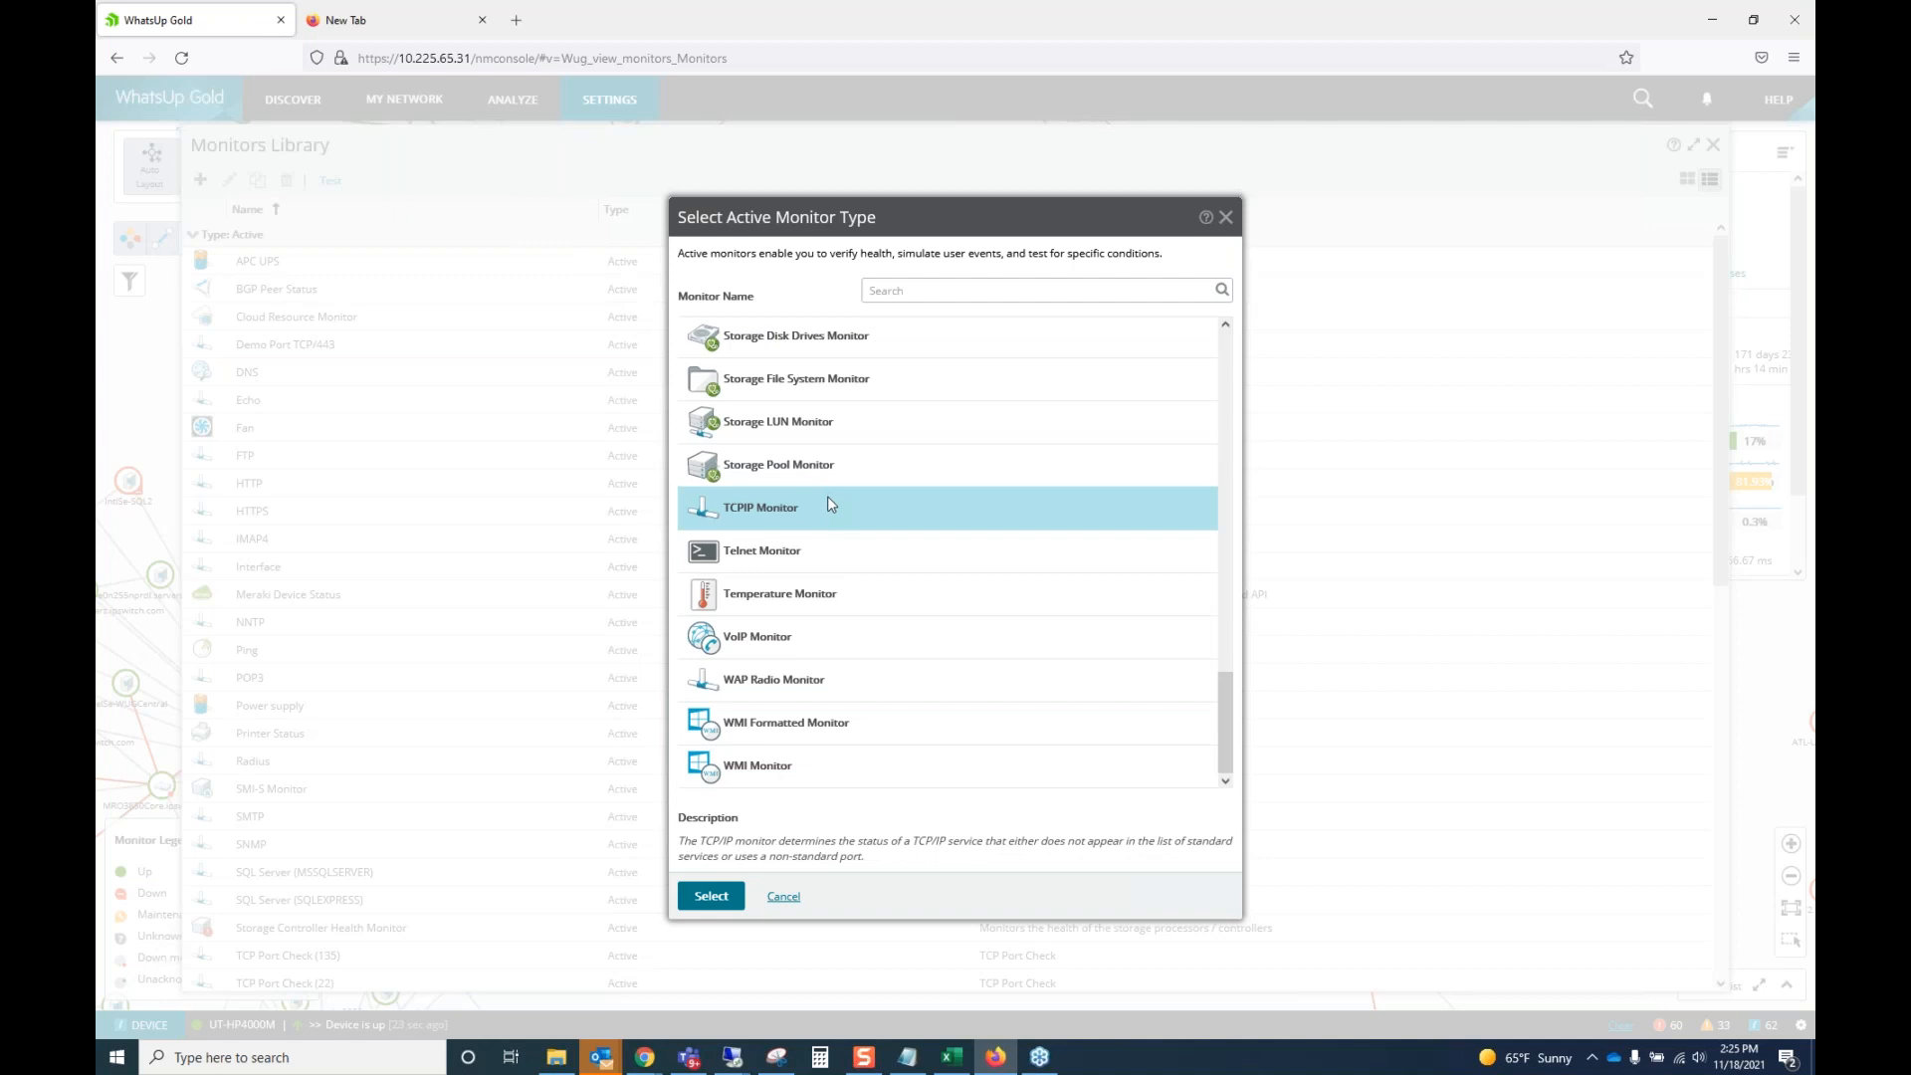
double_click(827, 495)
Review the TCPIP monitor's timeout, network type, port and Send/Expect script, and close it without saving.
double_click(722, 501)
key(Tab)
key(Tab)
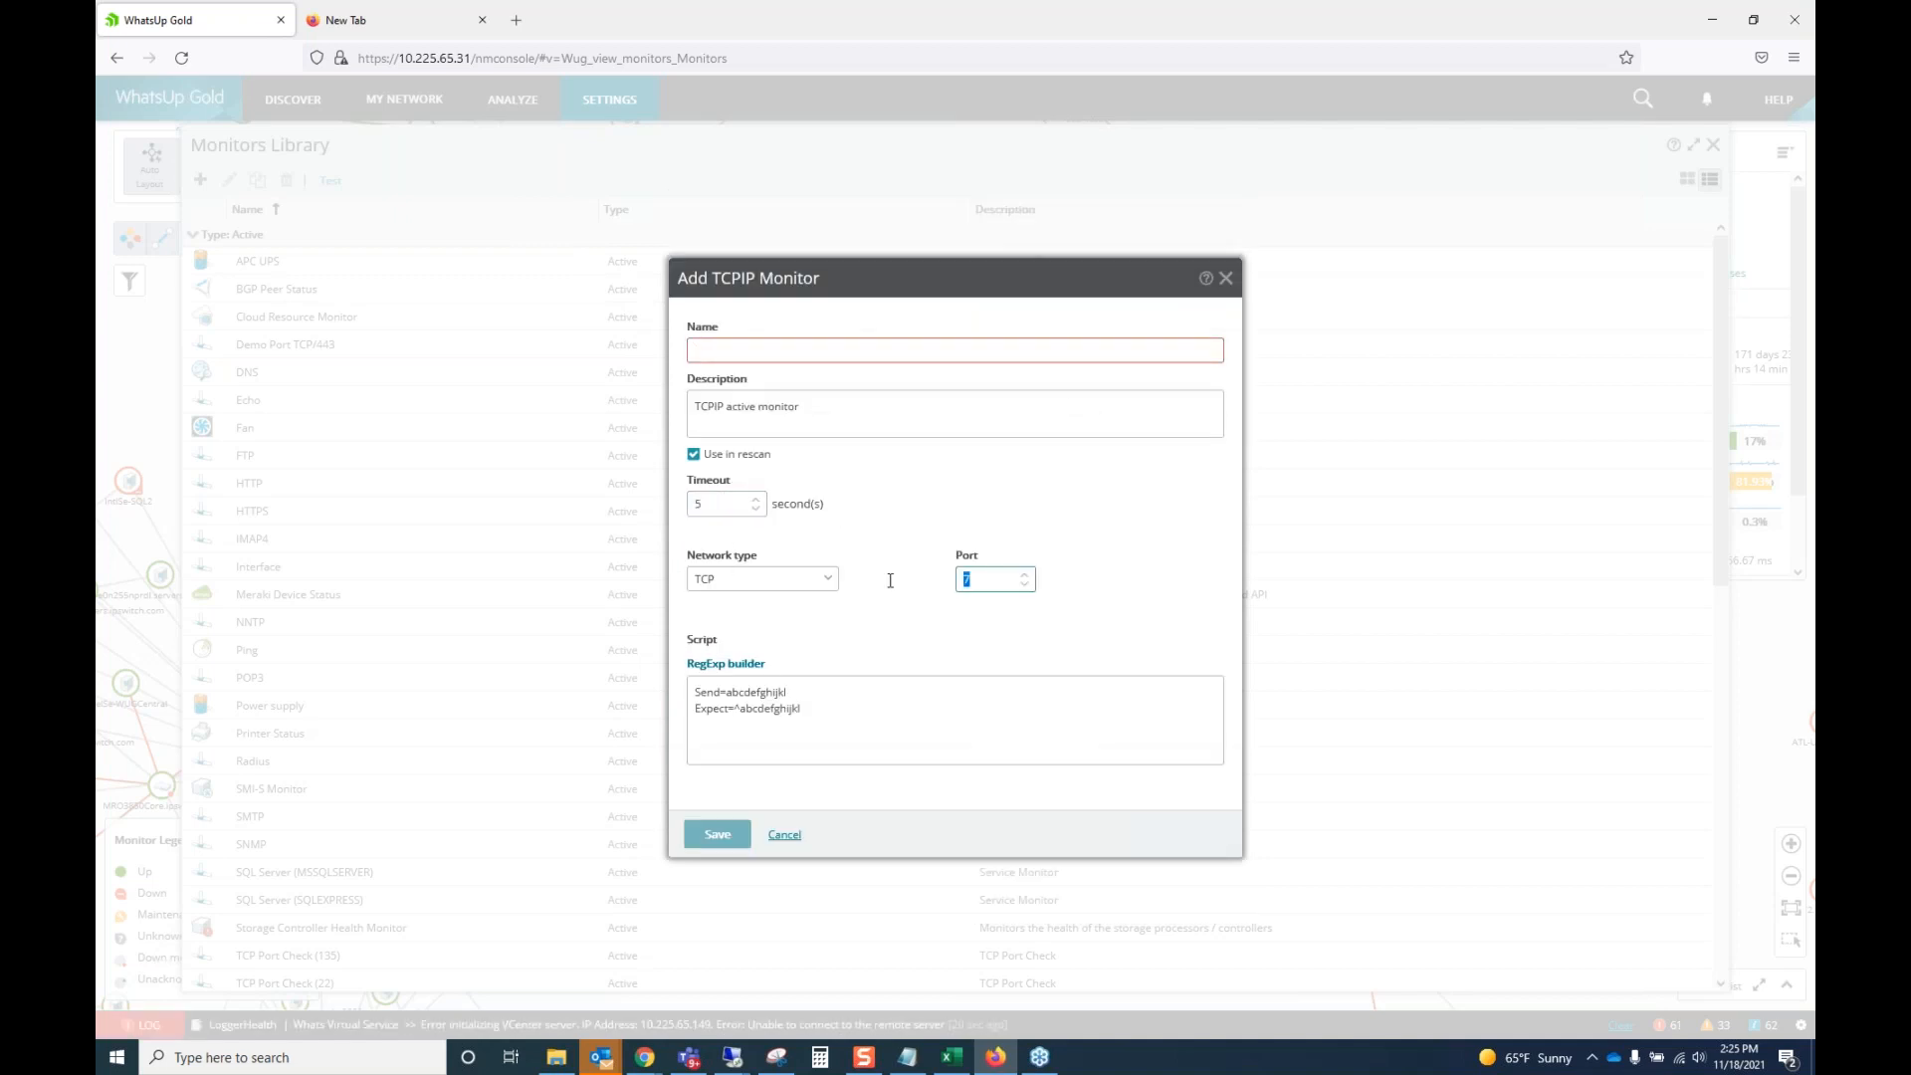
drag(808, 708, 680, 693)
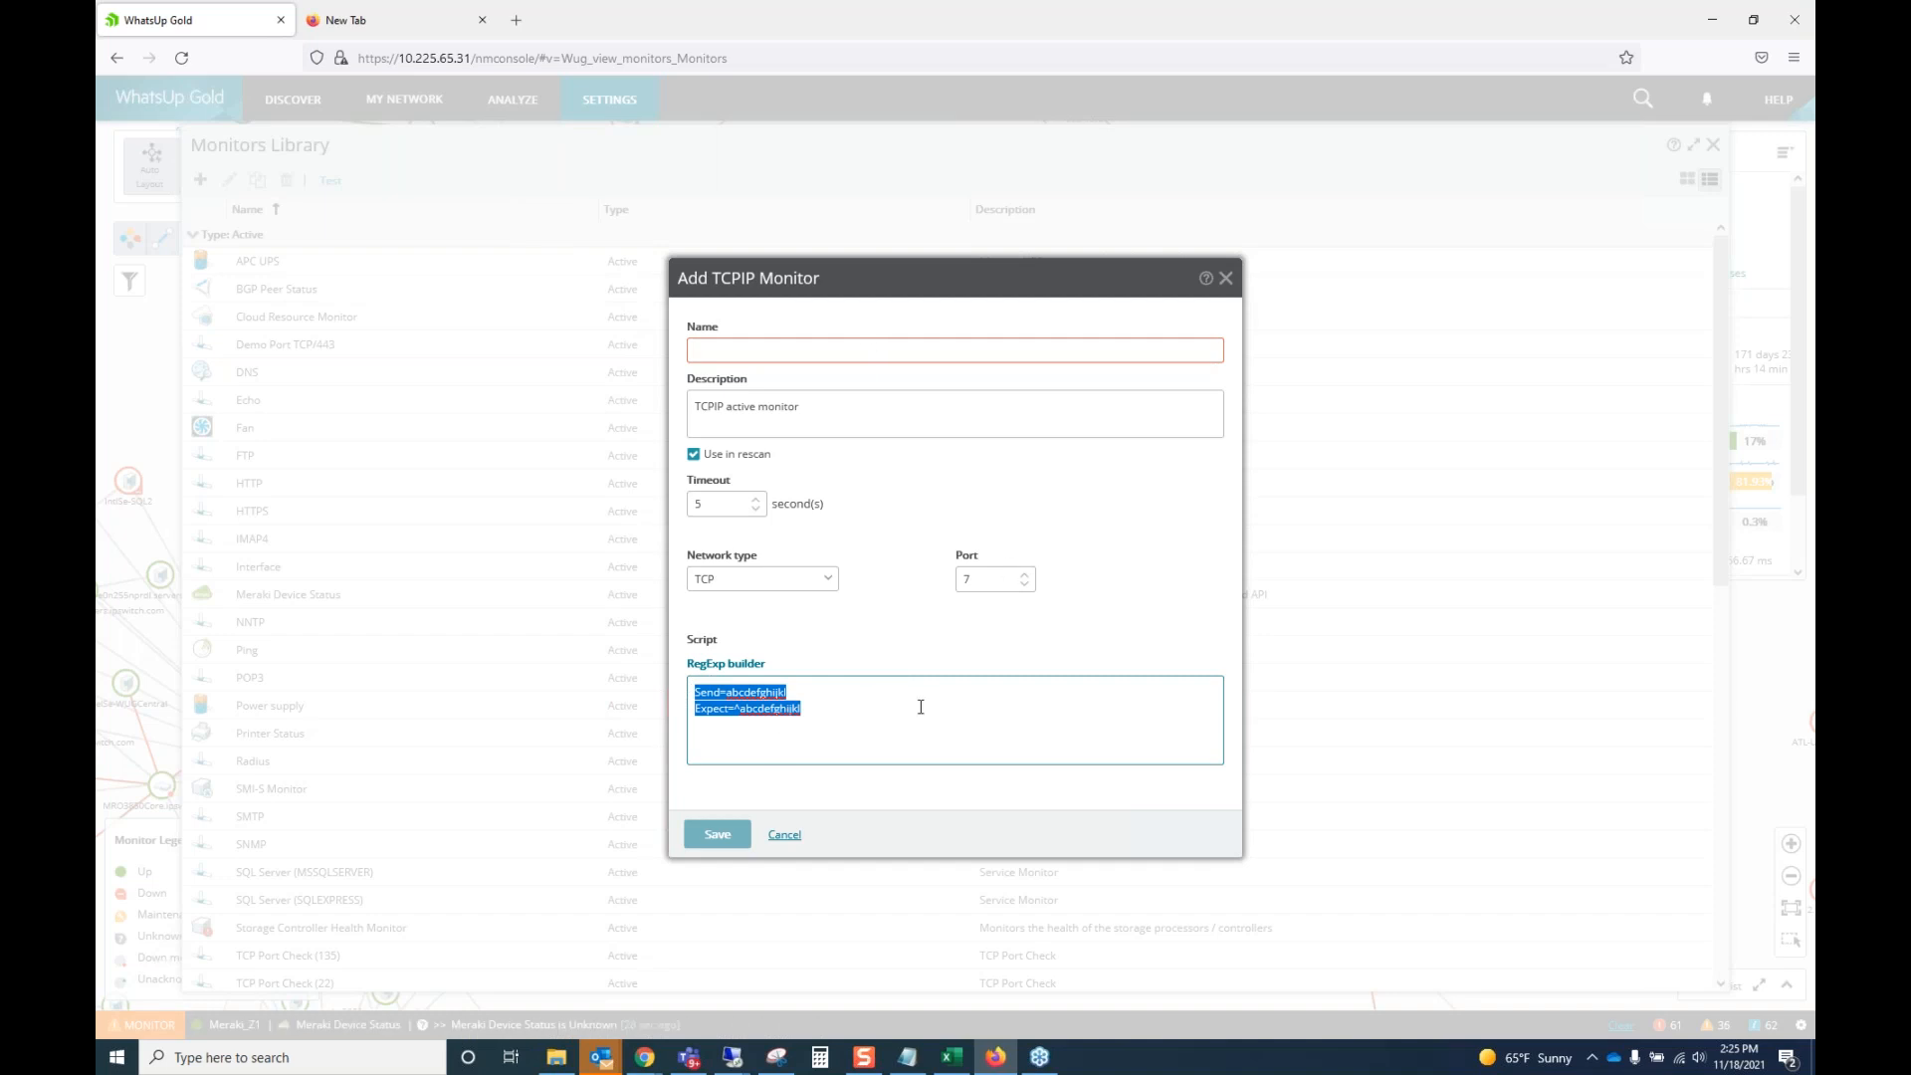
click(727, 691)
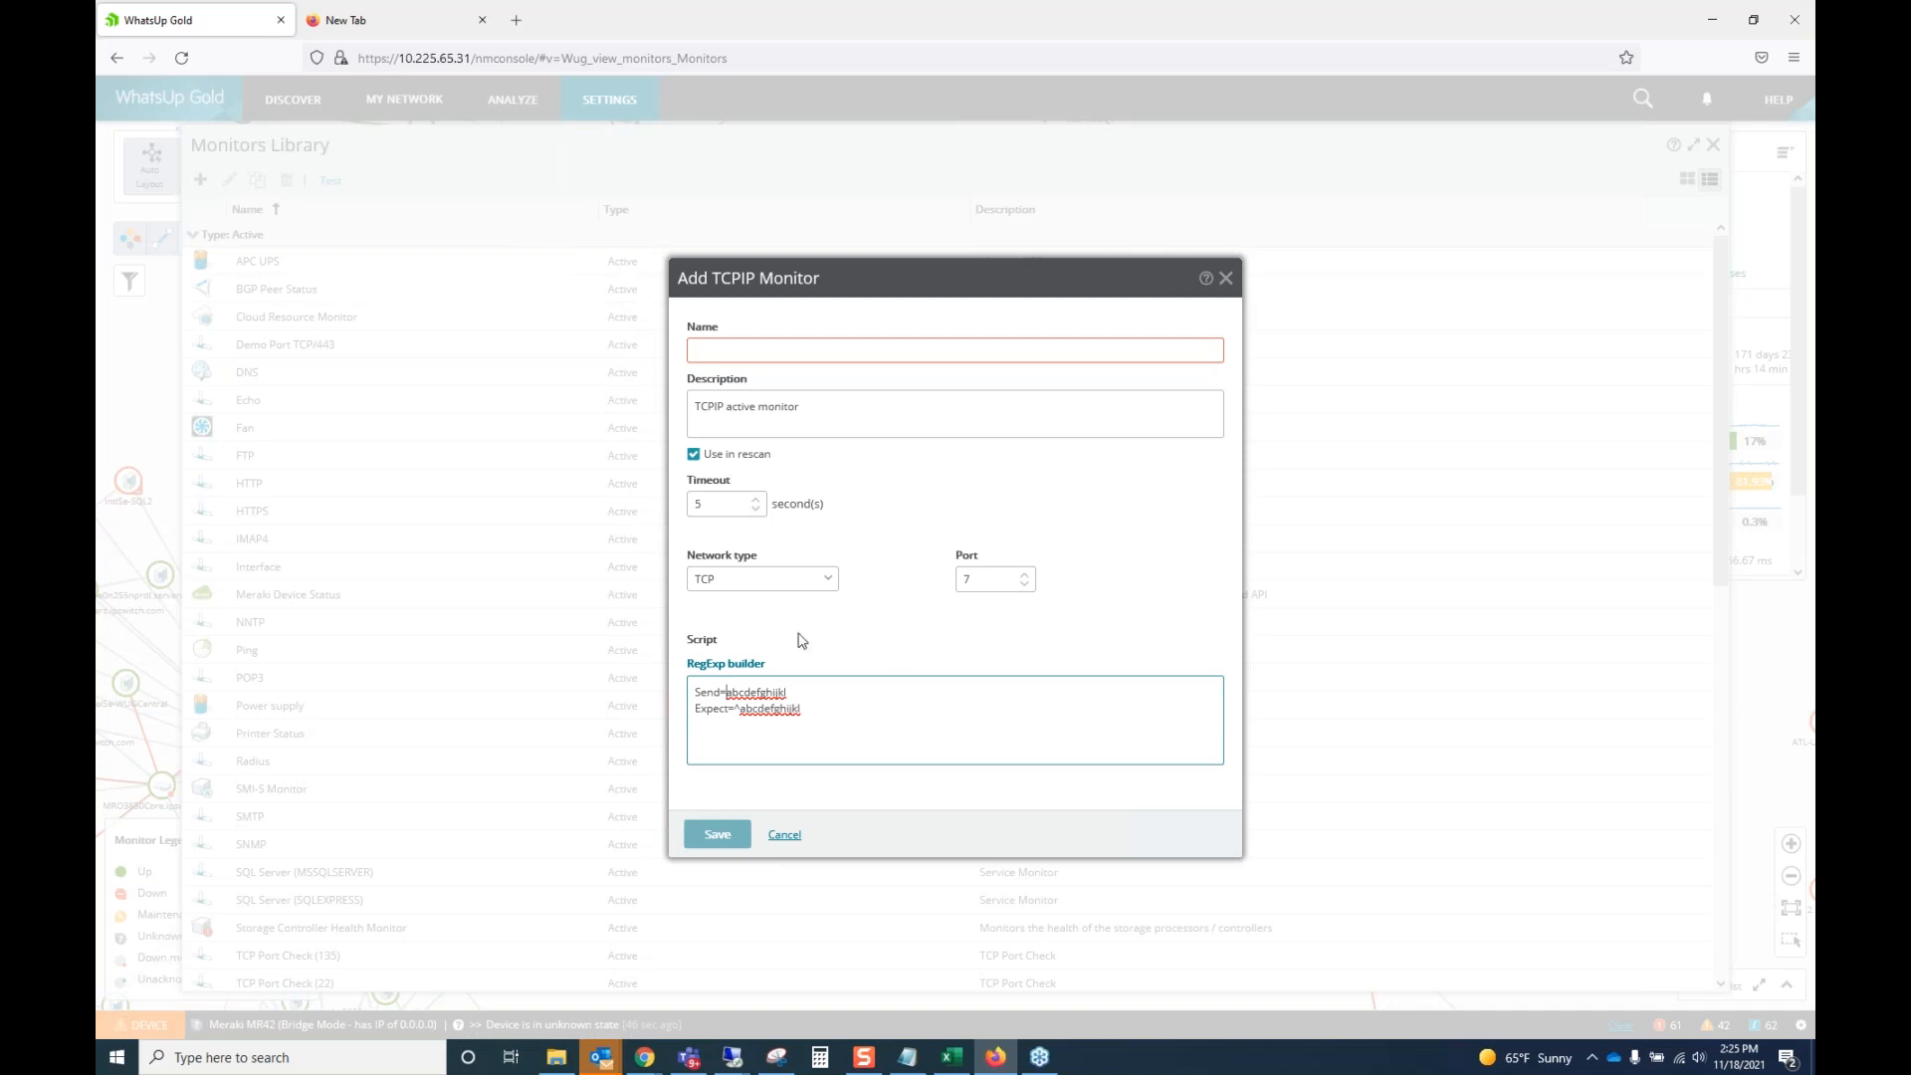
key(Escape)
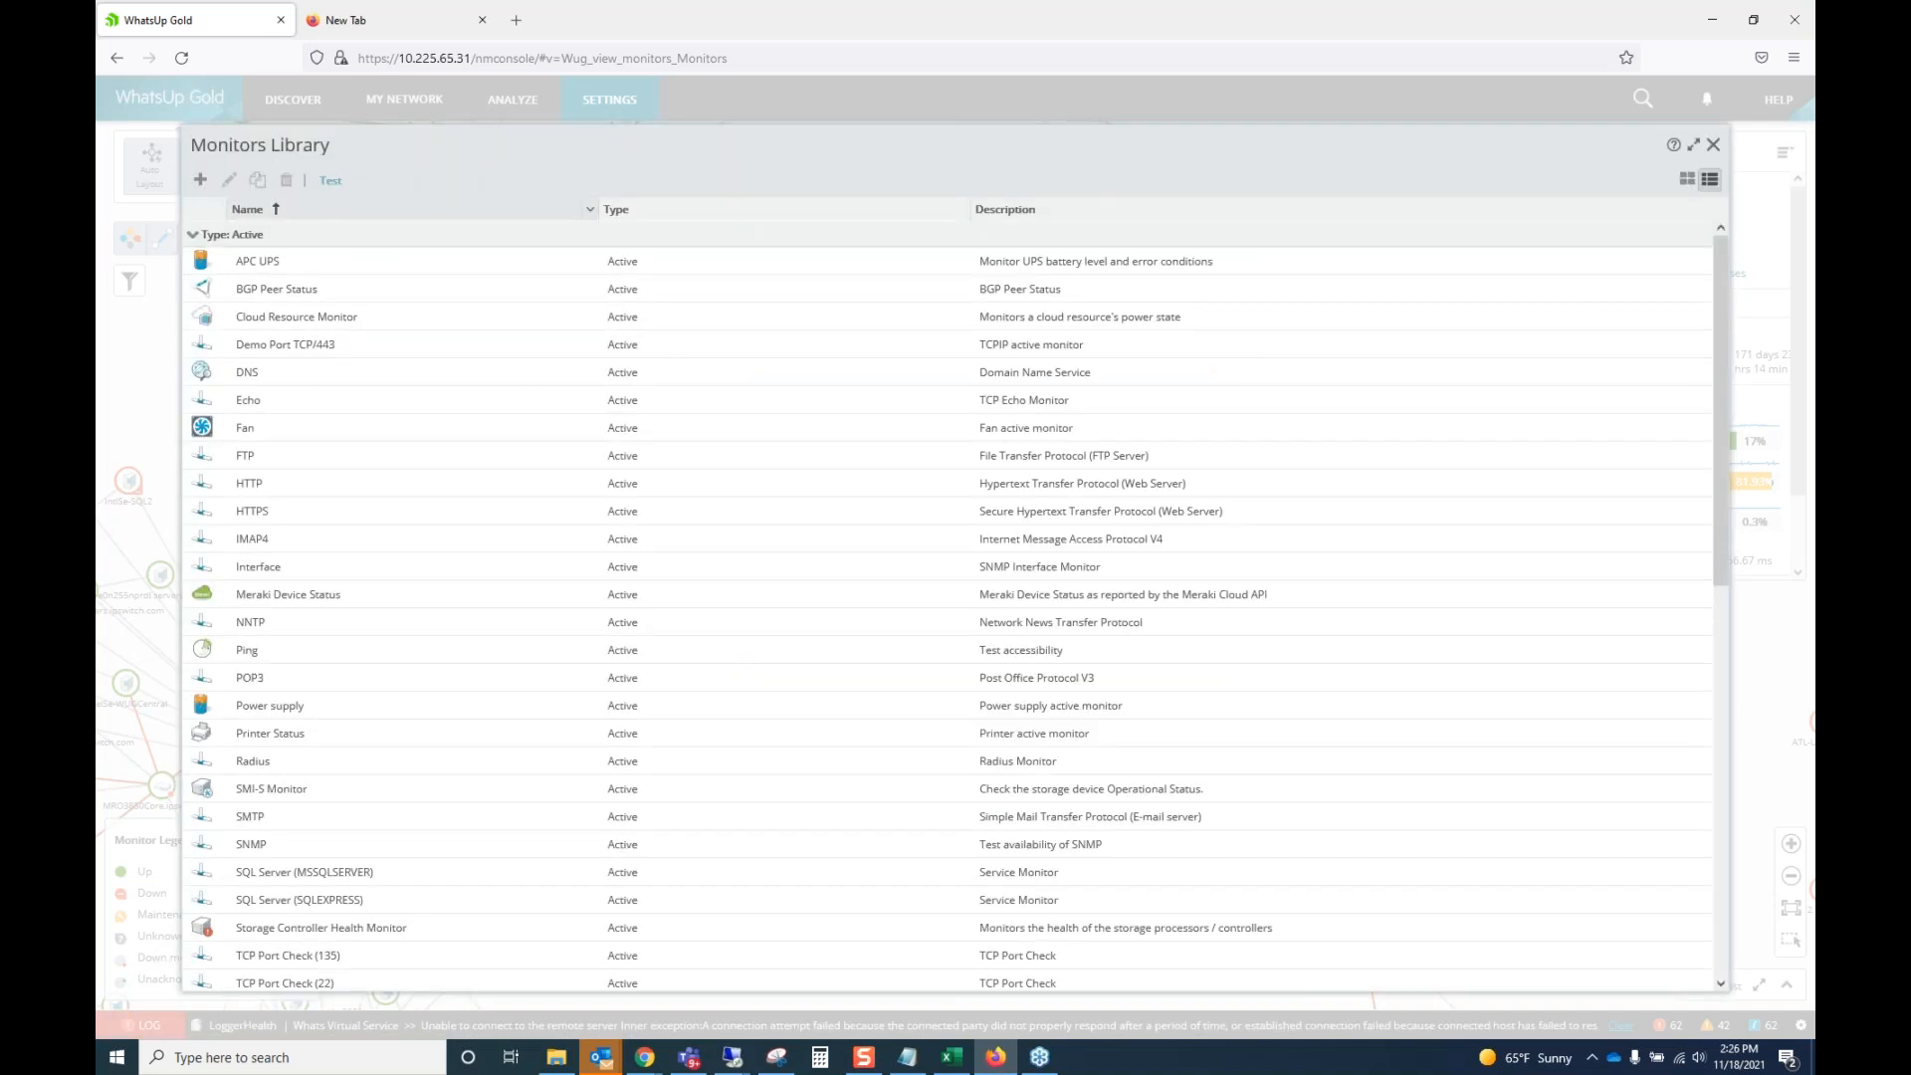
Start adding an active monitor, highlight the WMI Monitor type to read its description, and cancel the type selection.
click(200, 180)
click(230, 206)
scroll(900, 733, down, 10)
scroll(900, 734, down, 4)
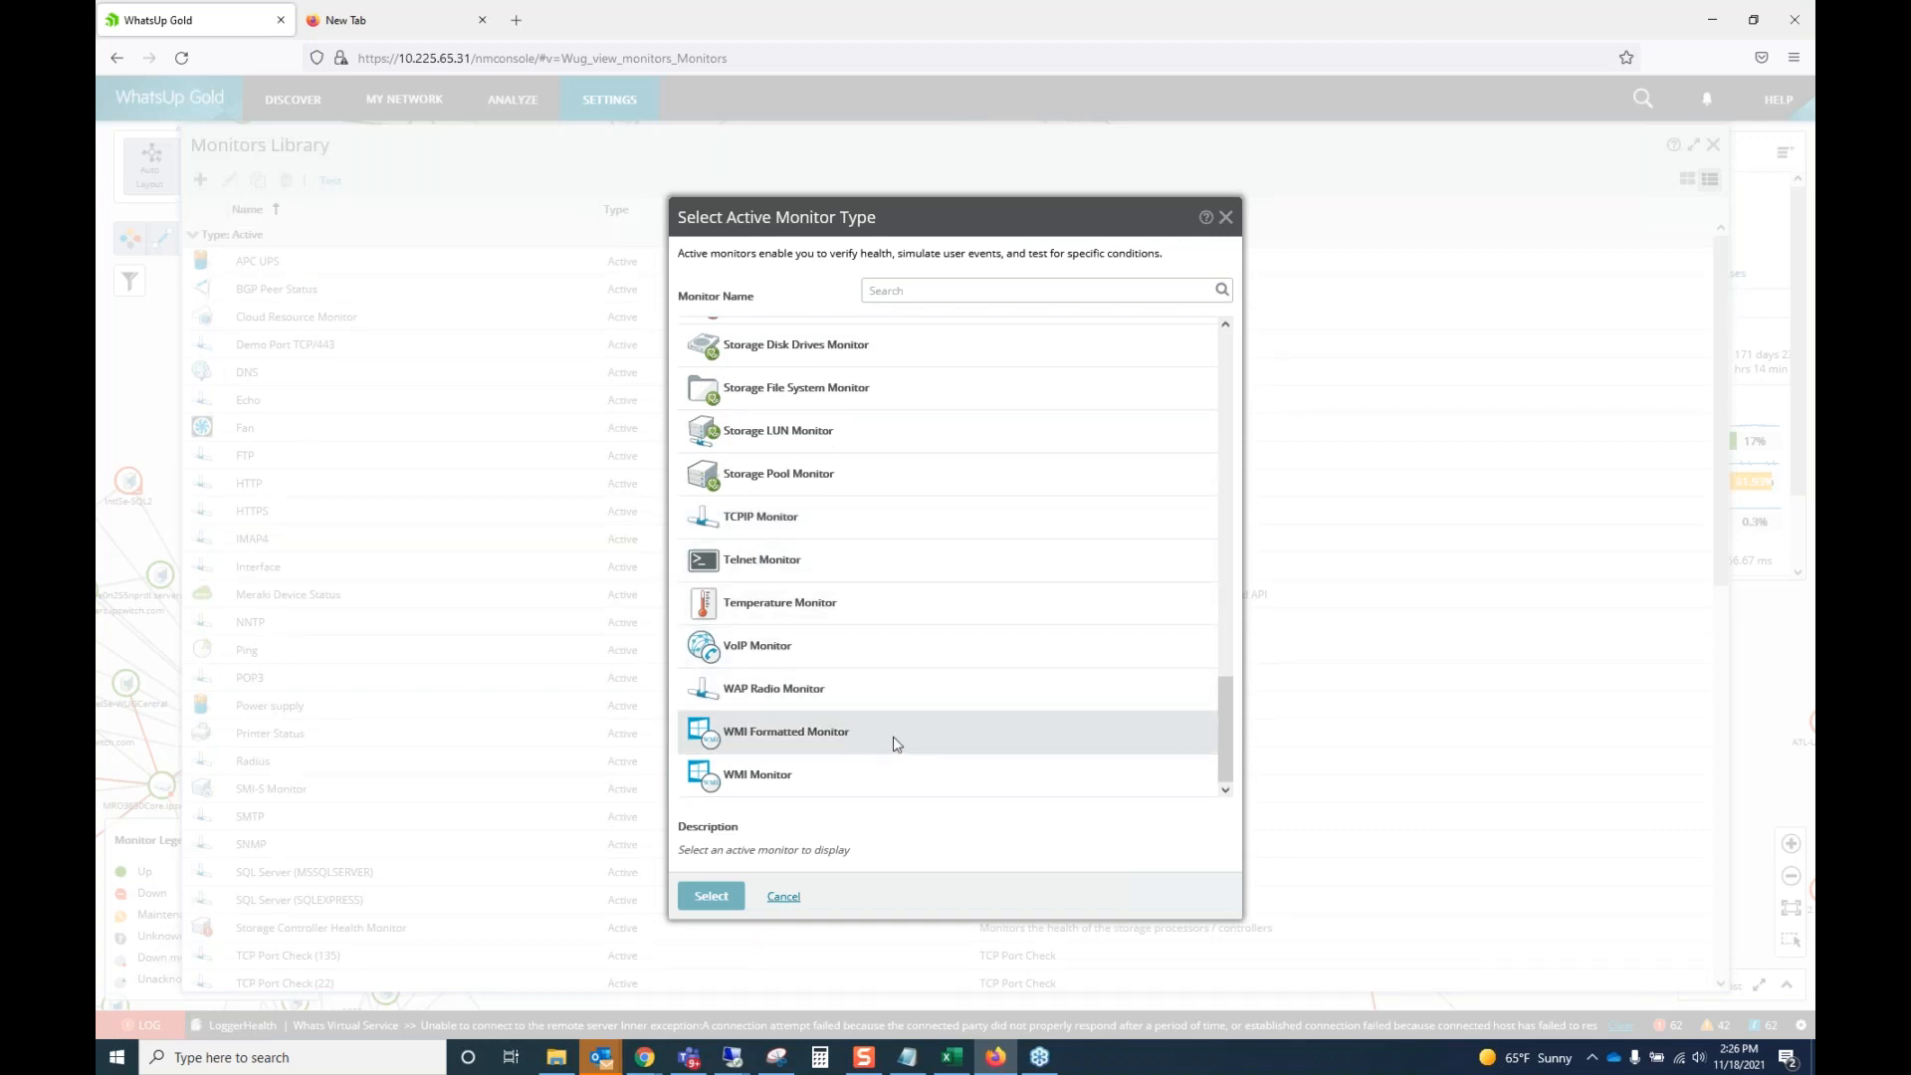
click(822, 779)
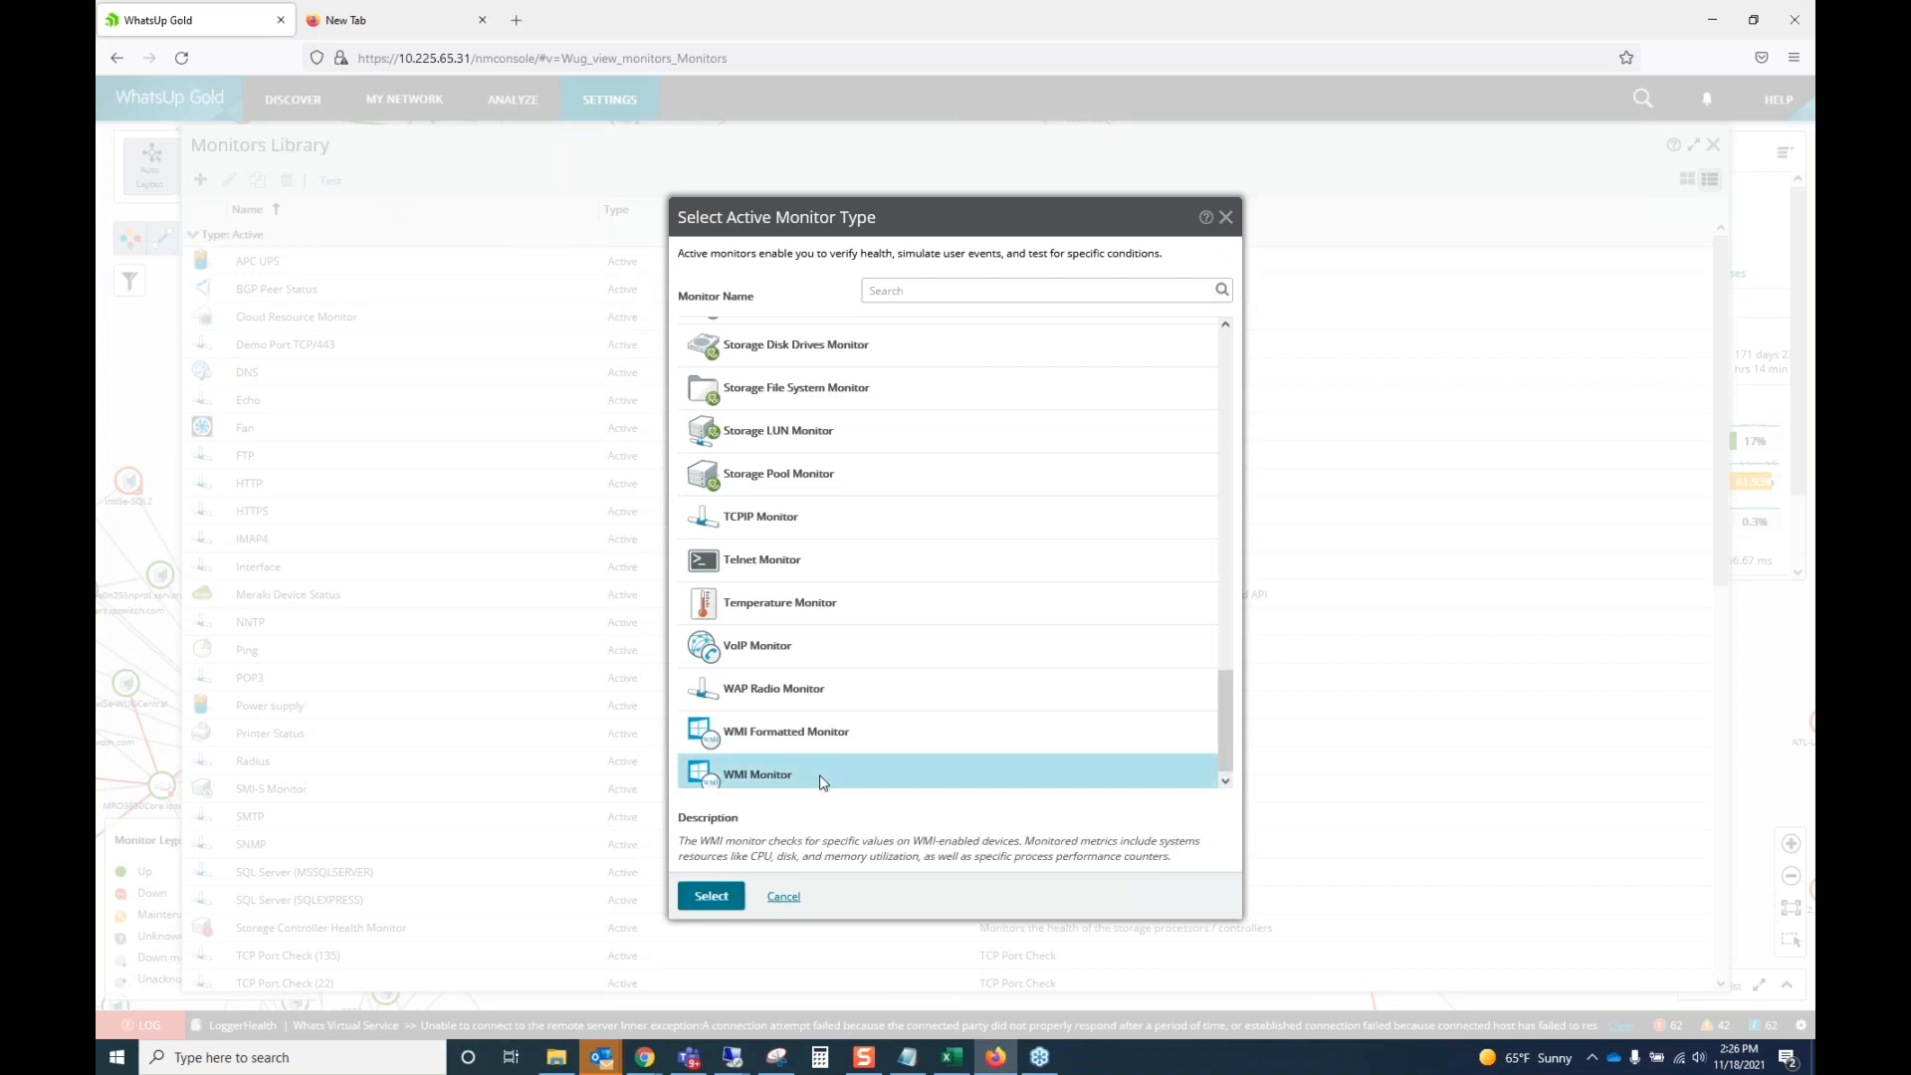
click(783, 897)
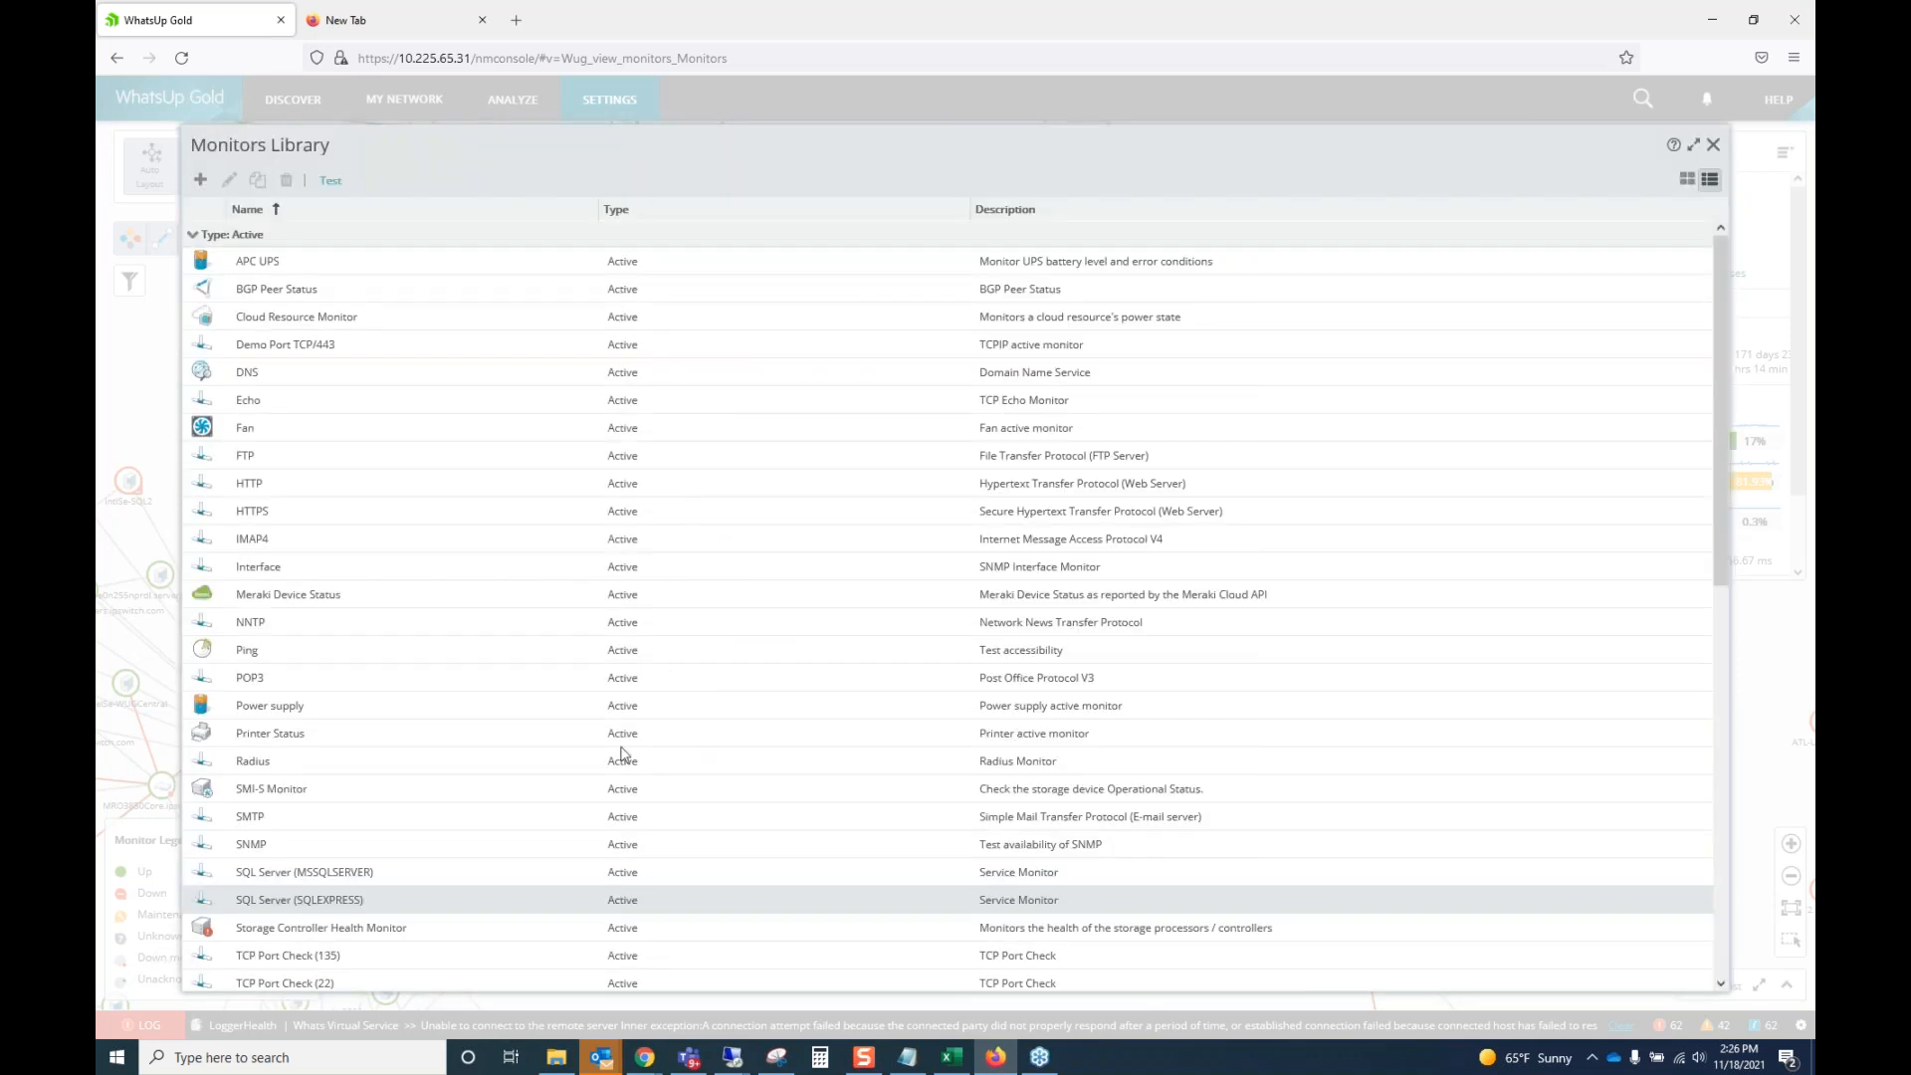
Look over the monitors in the library and start a new active monitor of the WMI Formatted Monitor type.
scroll(550, 629, down, 3)
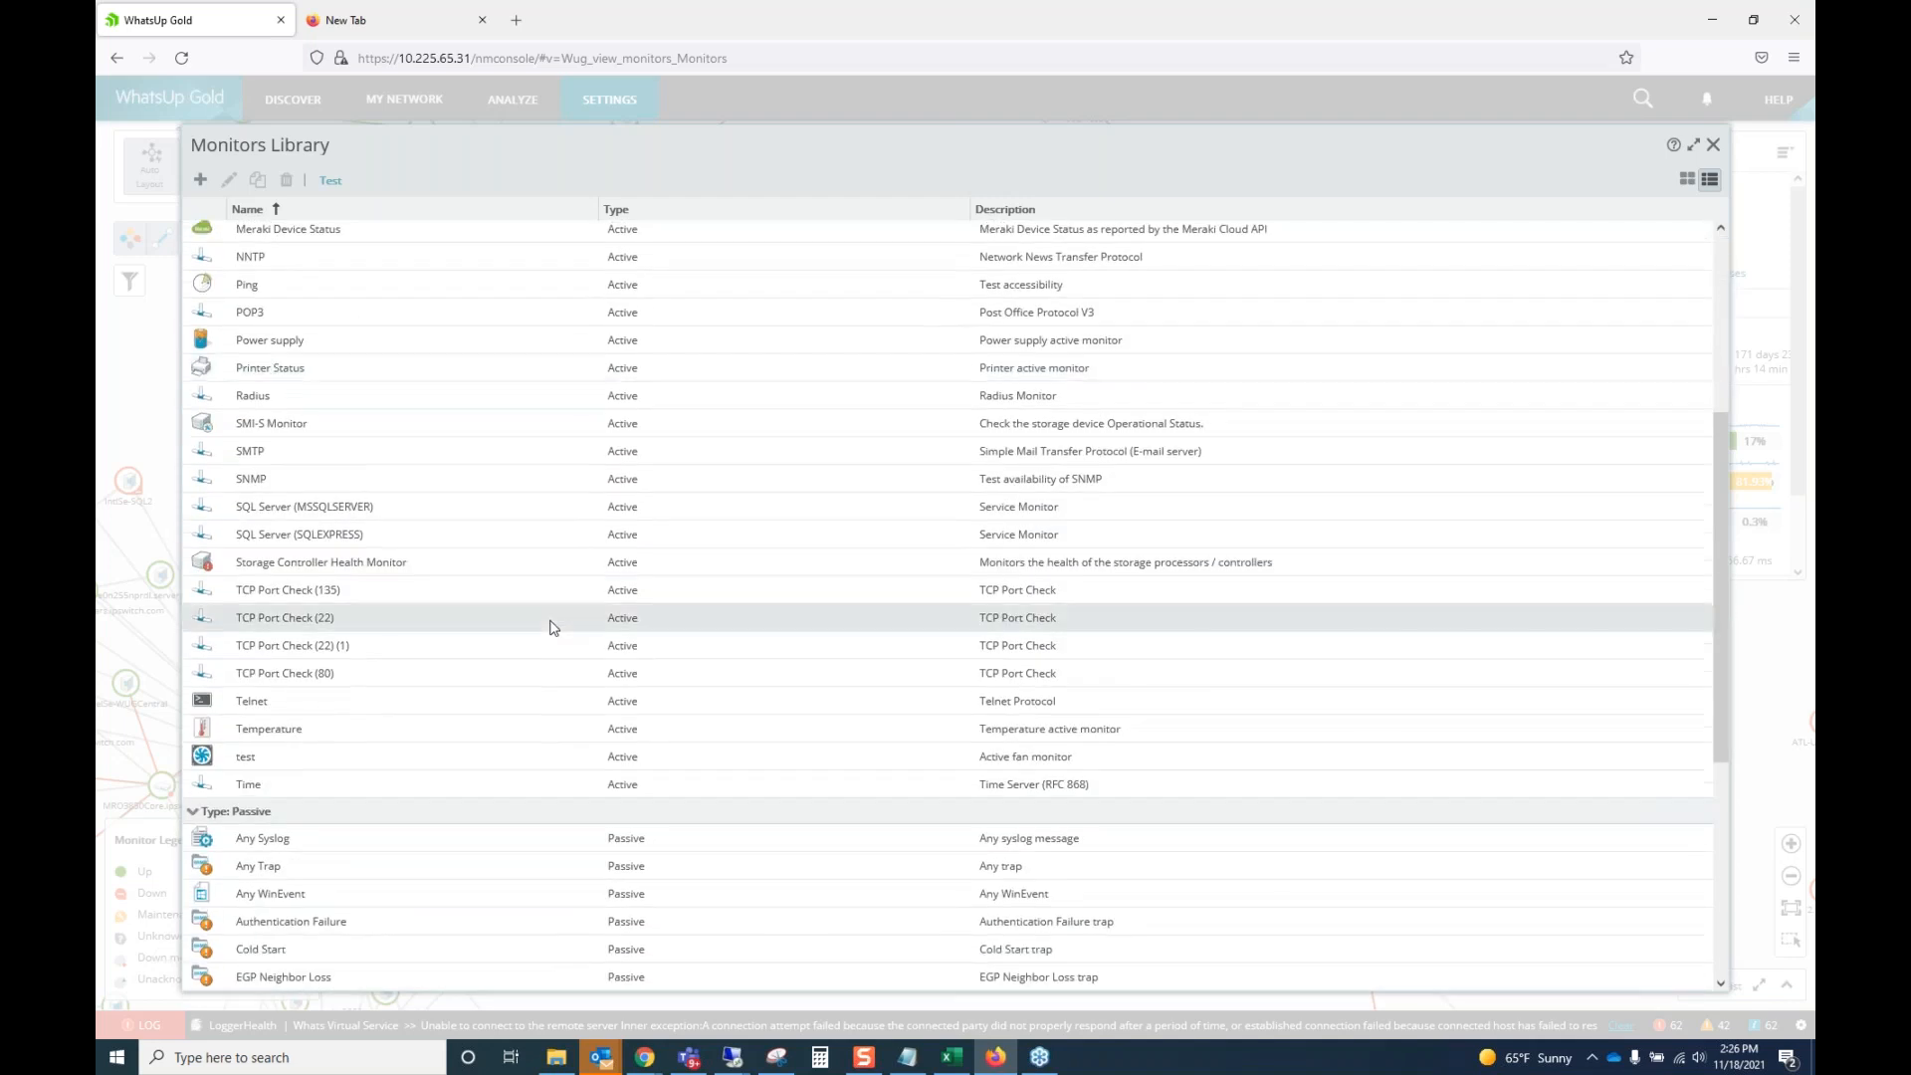
scroll(550, 629, down, 2)
scroll(551, 629, down, 2)
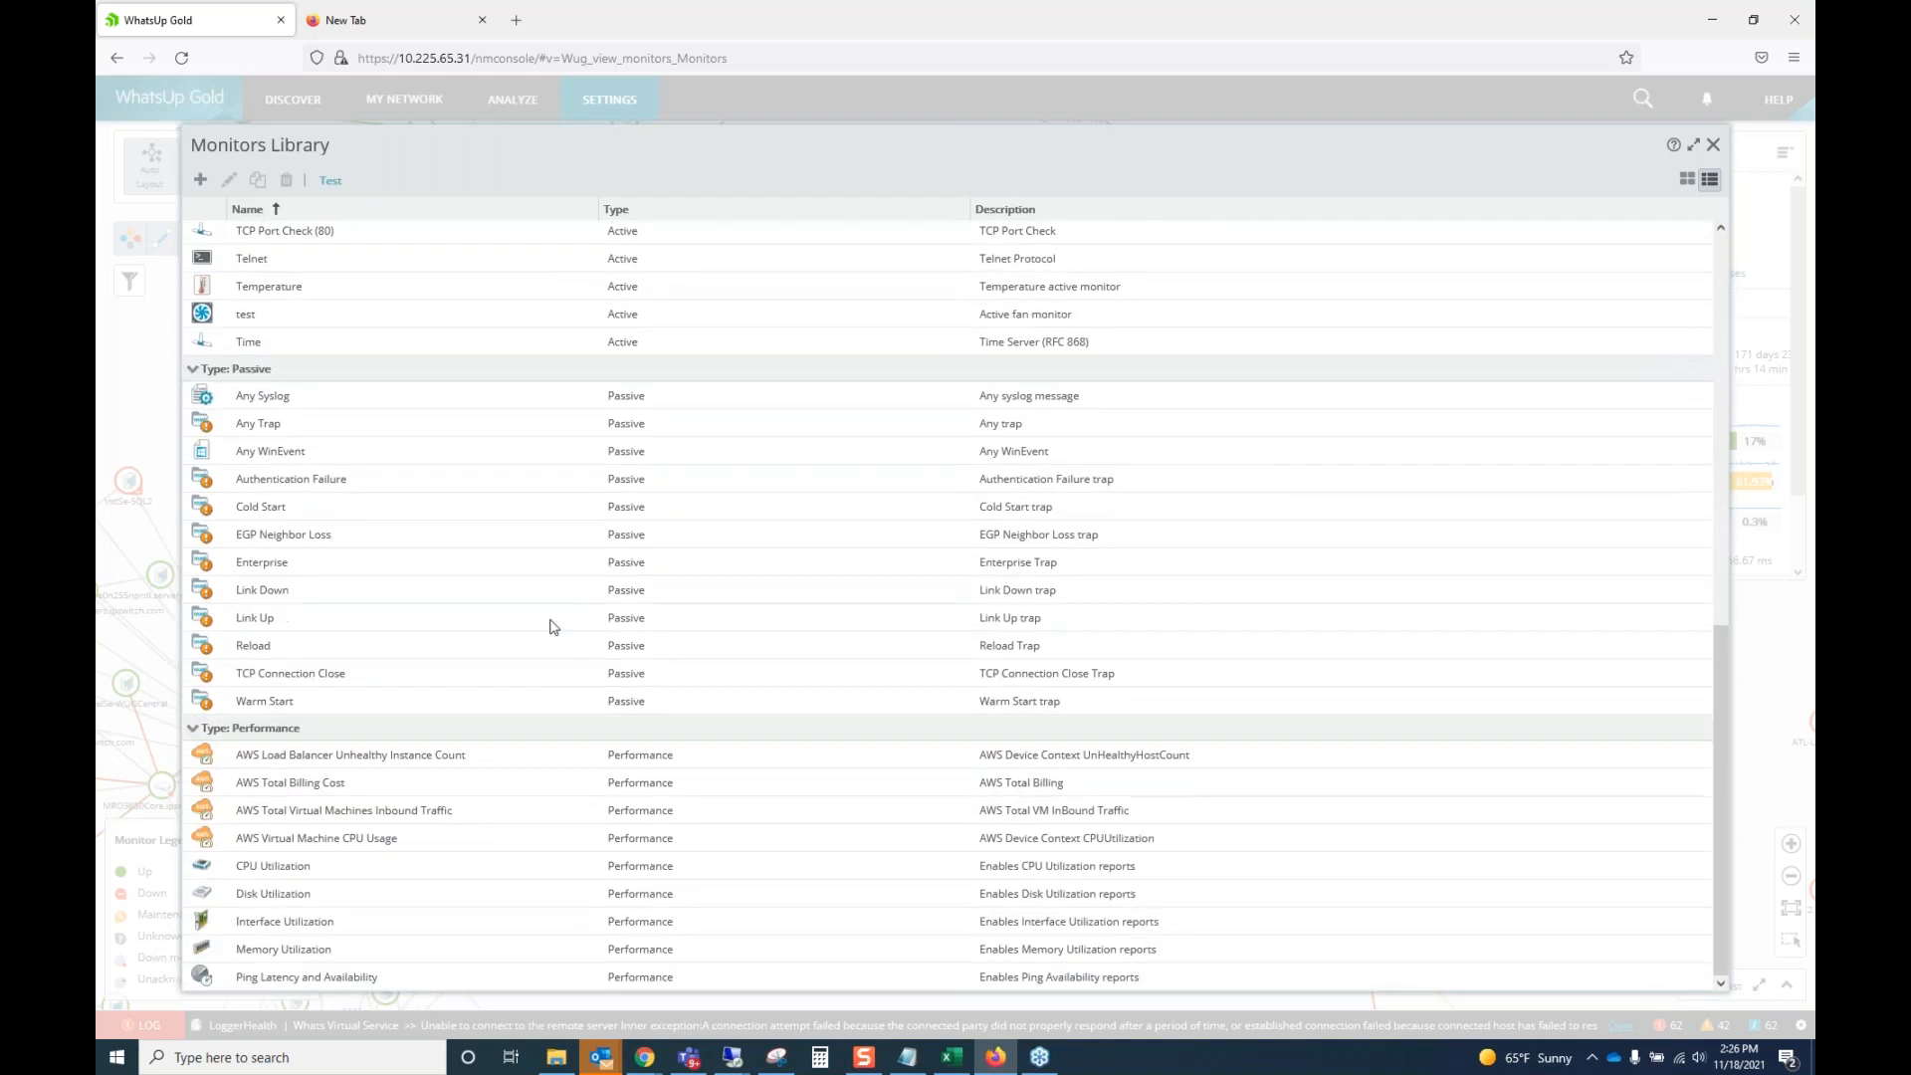
scroll(555, 746, up, 5)
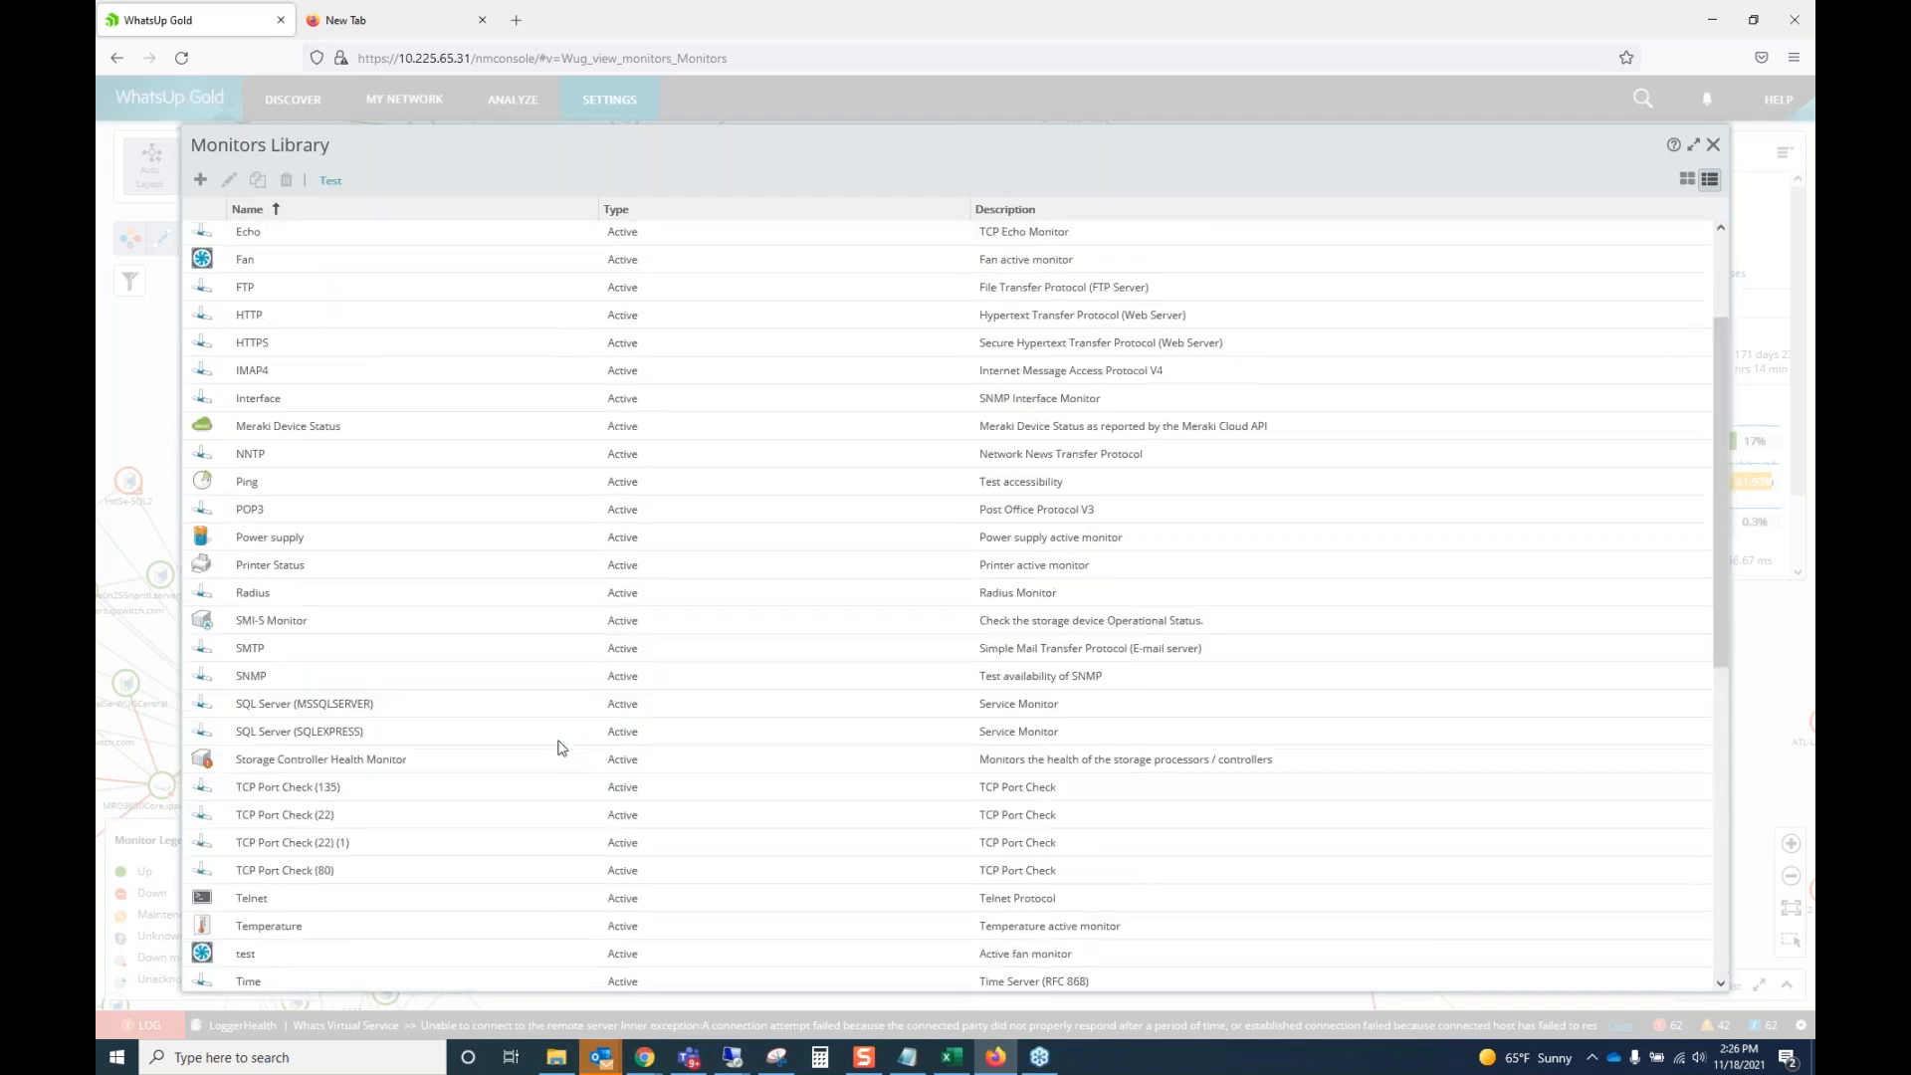
scroll(560, 746, up, 1)
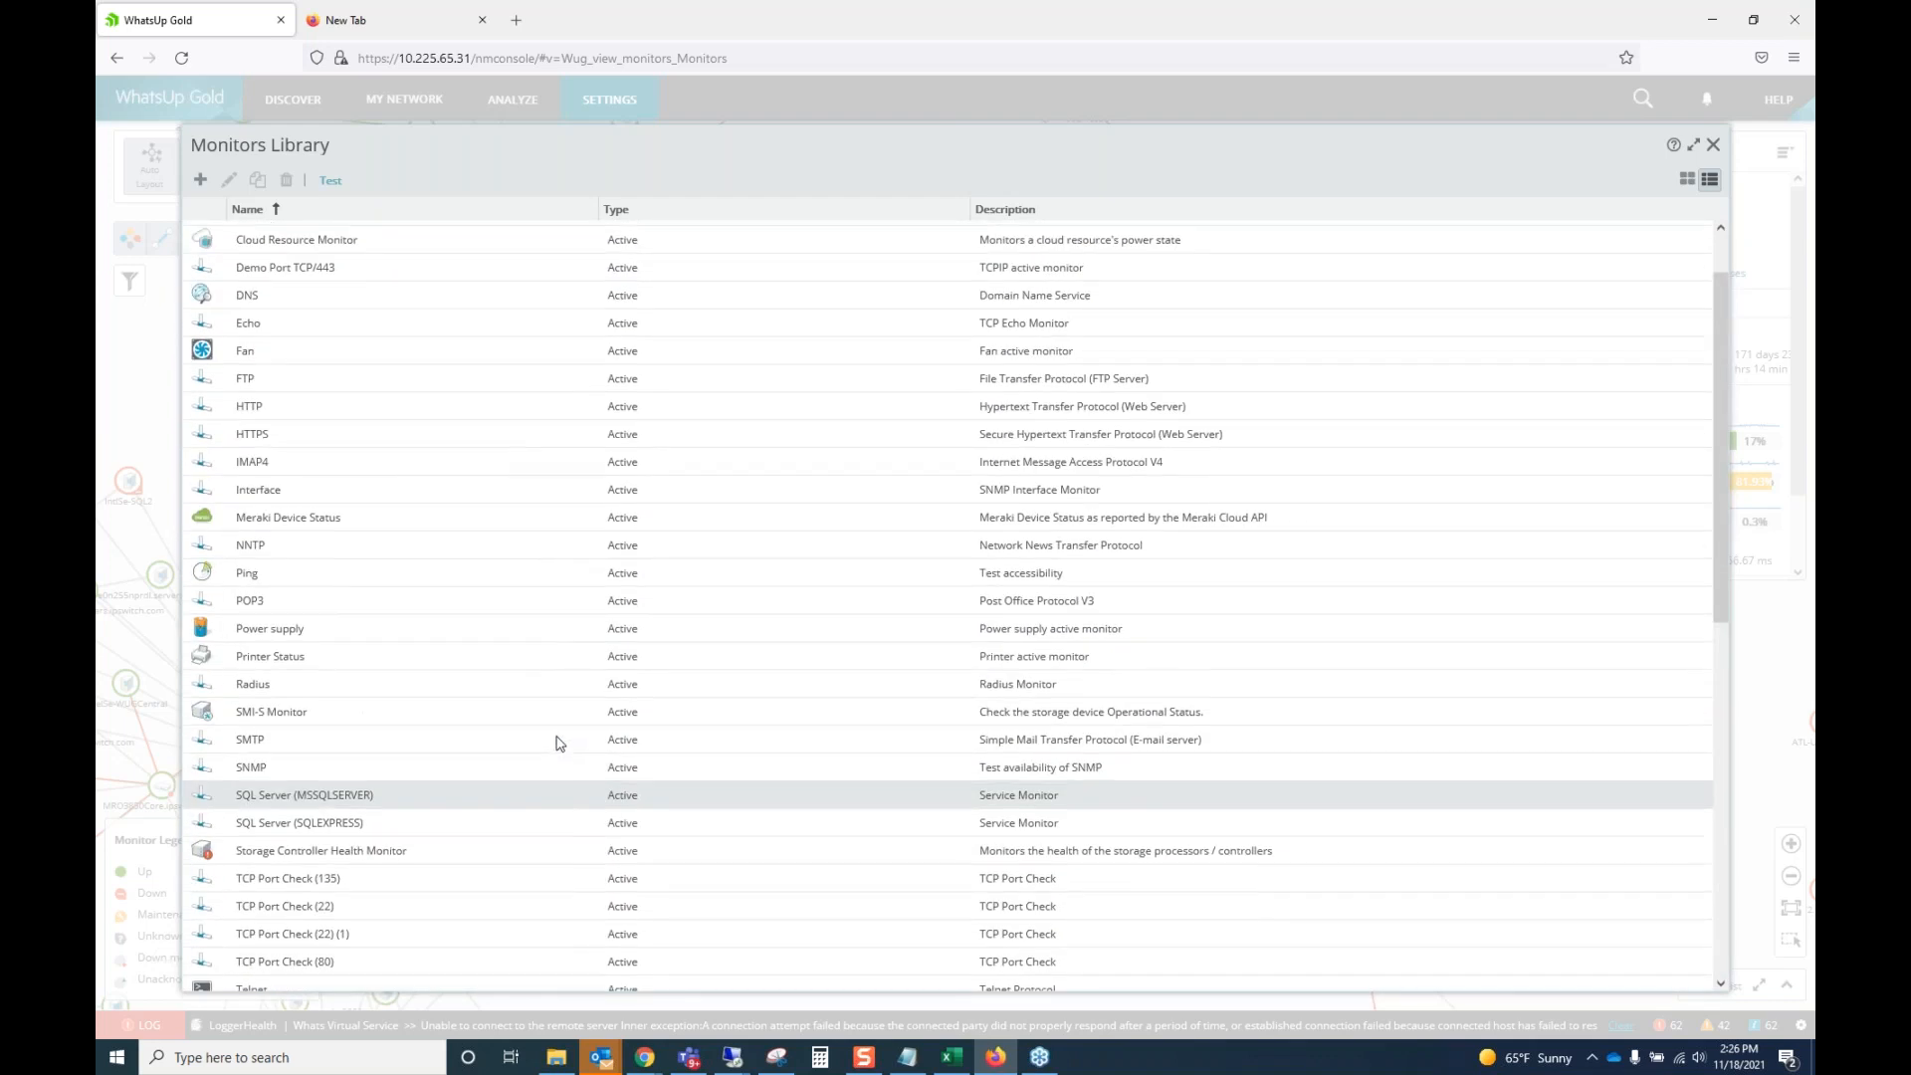
click(200, 180)
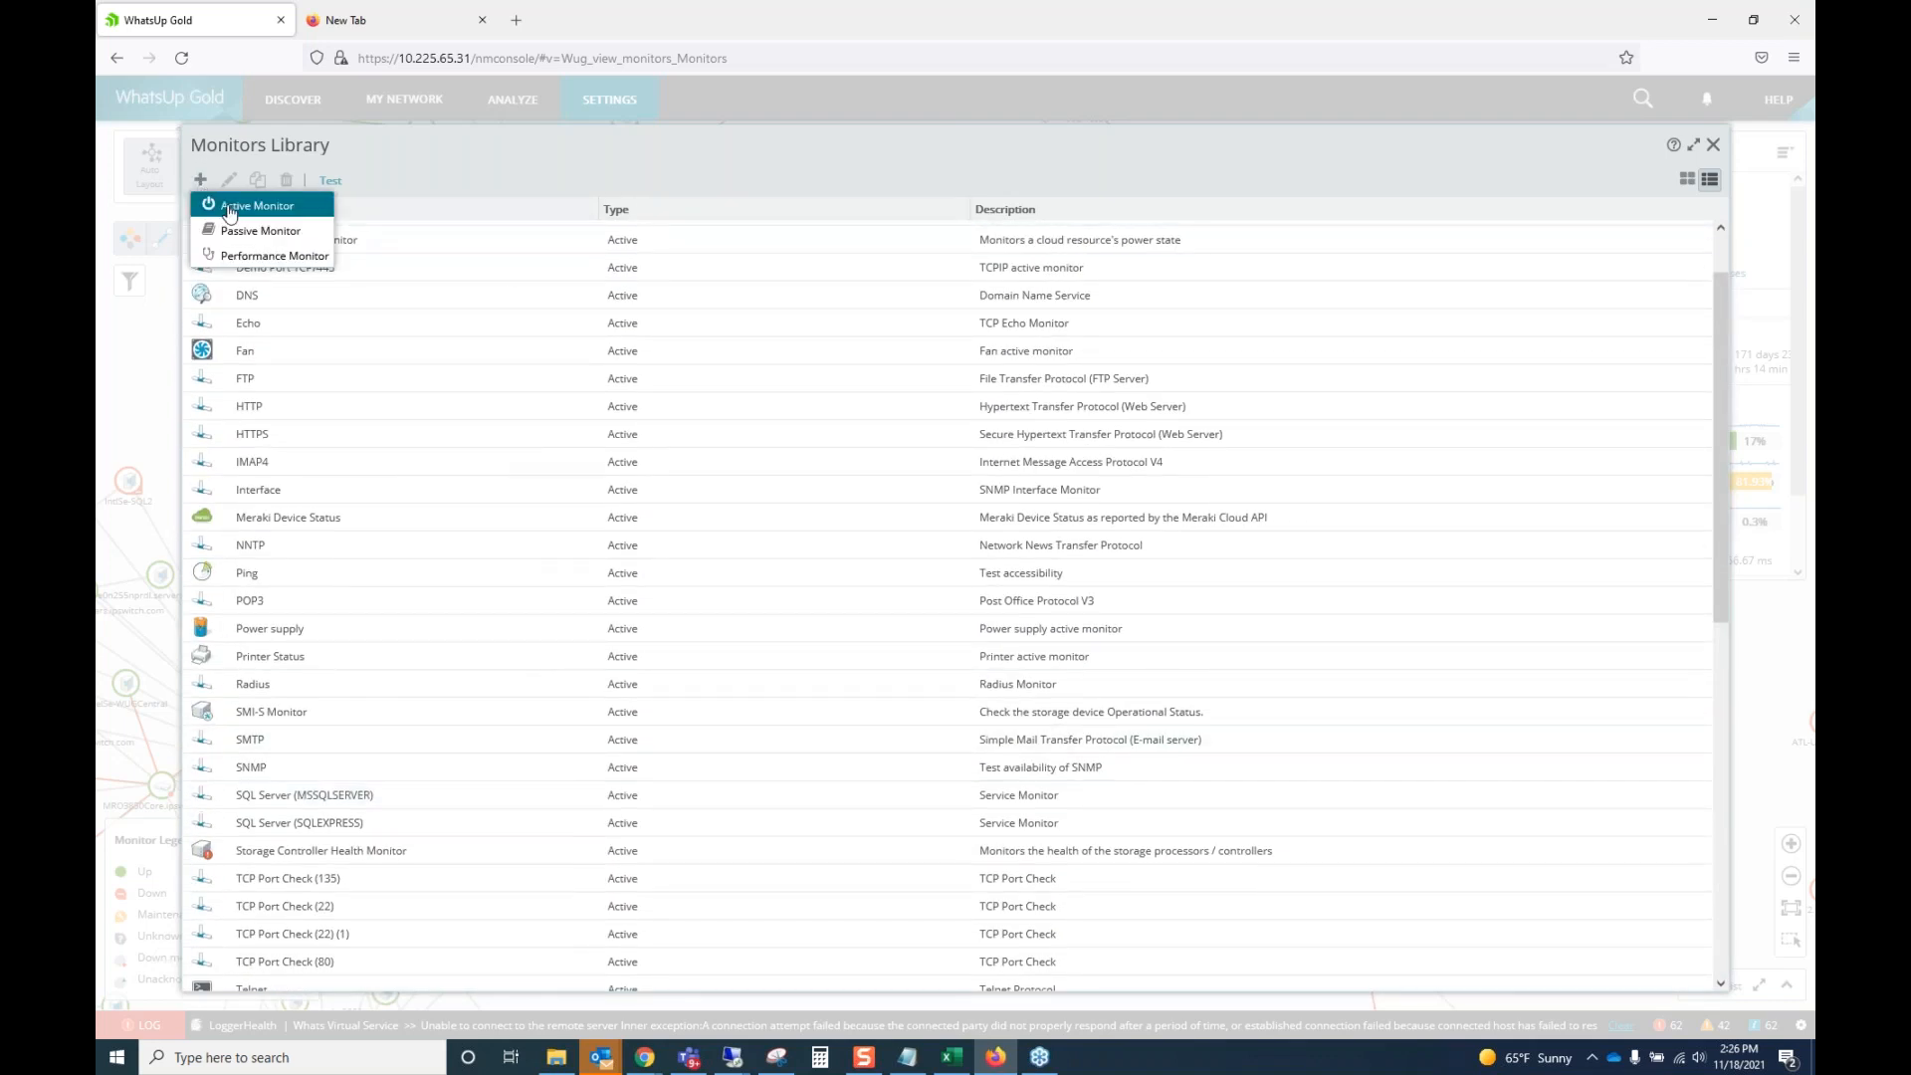
click(249, 202)
scroll(901, 597, down, 15)
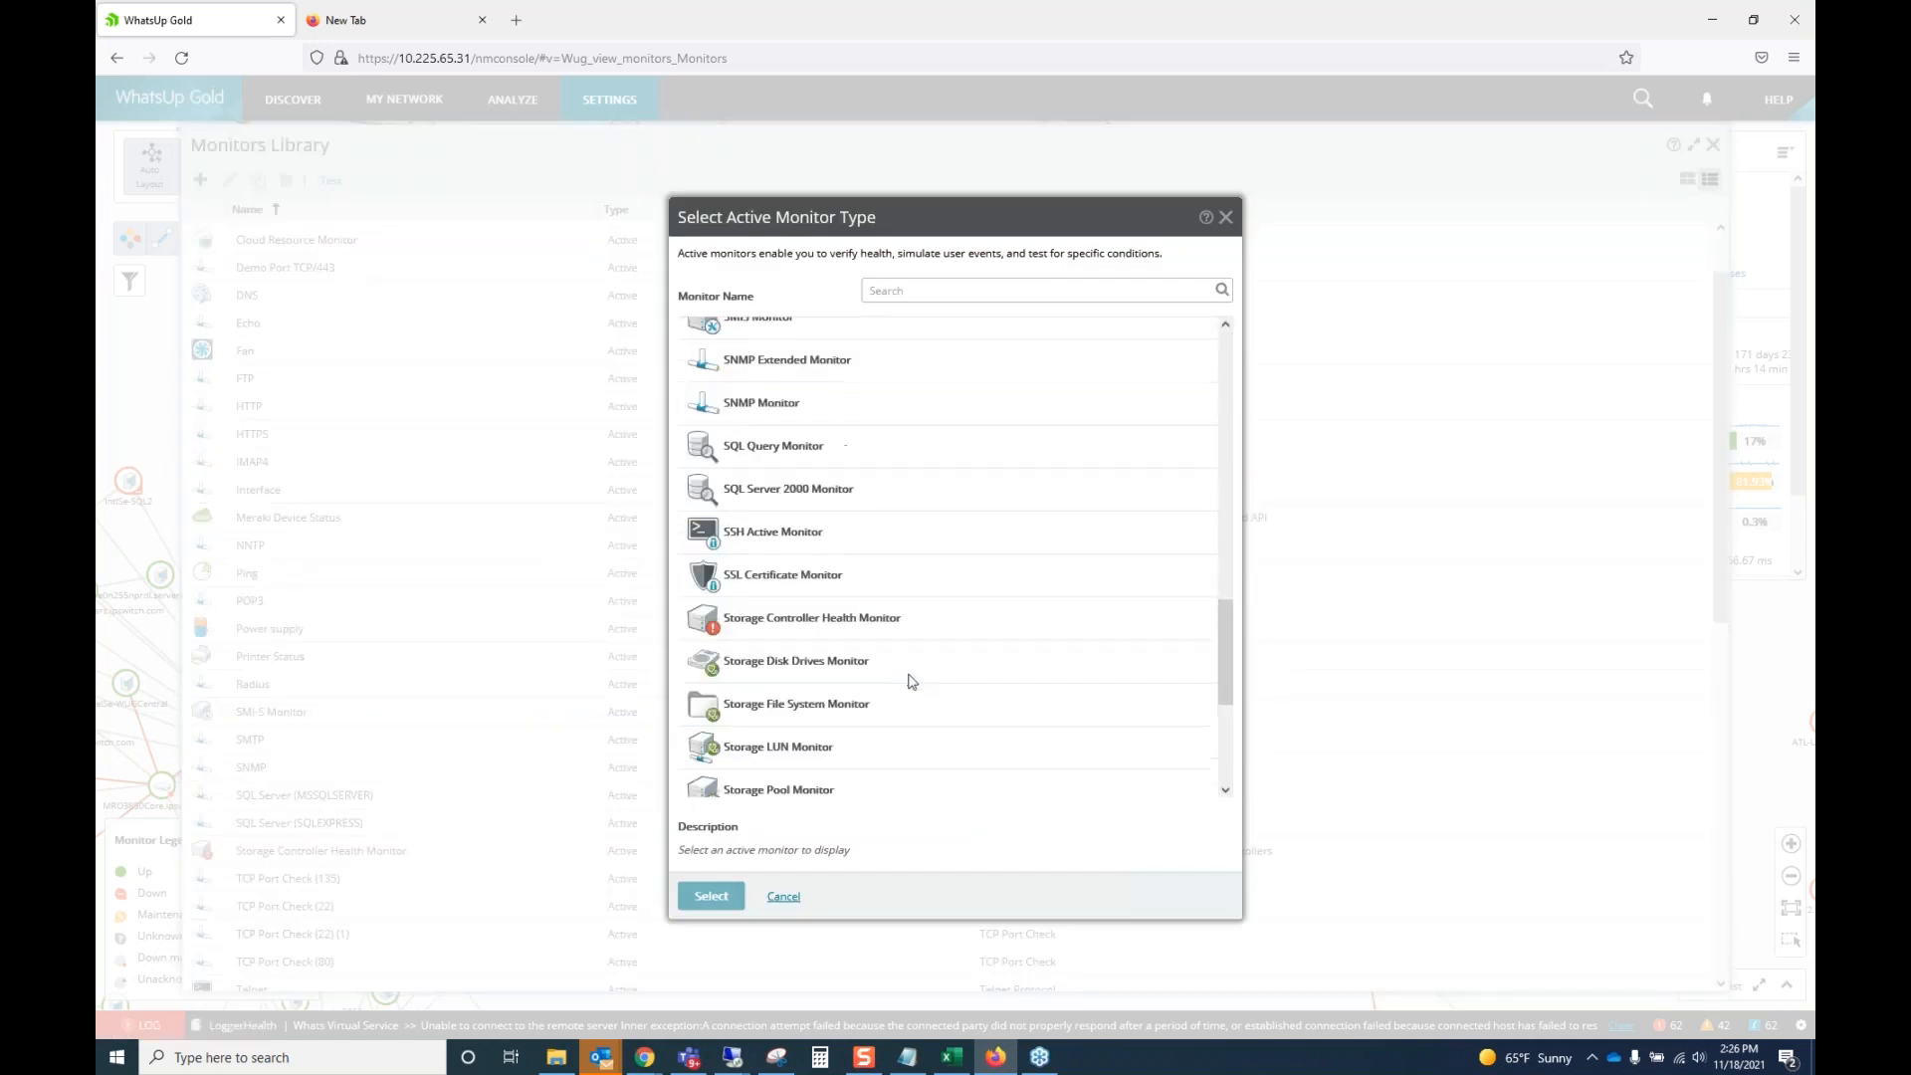
click(801, 734)
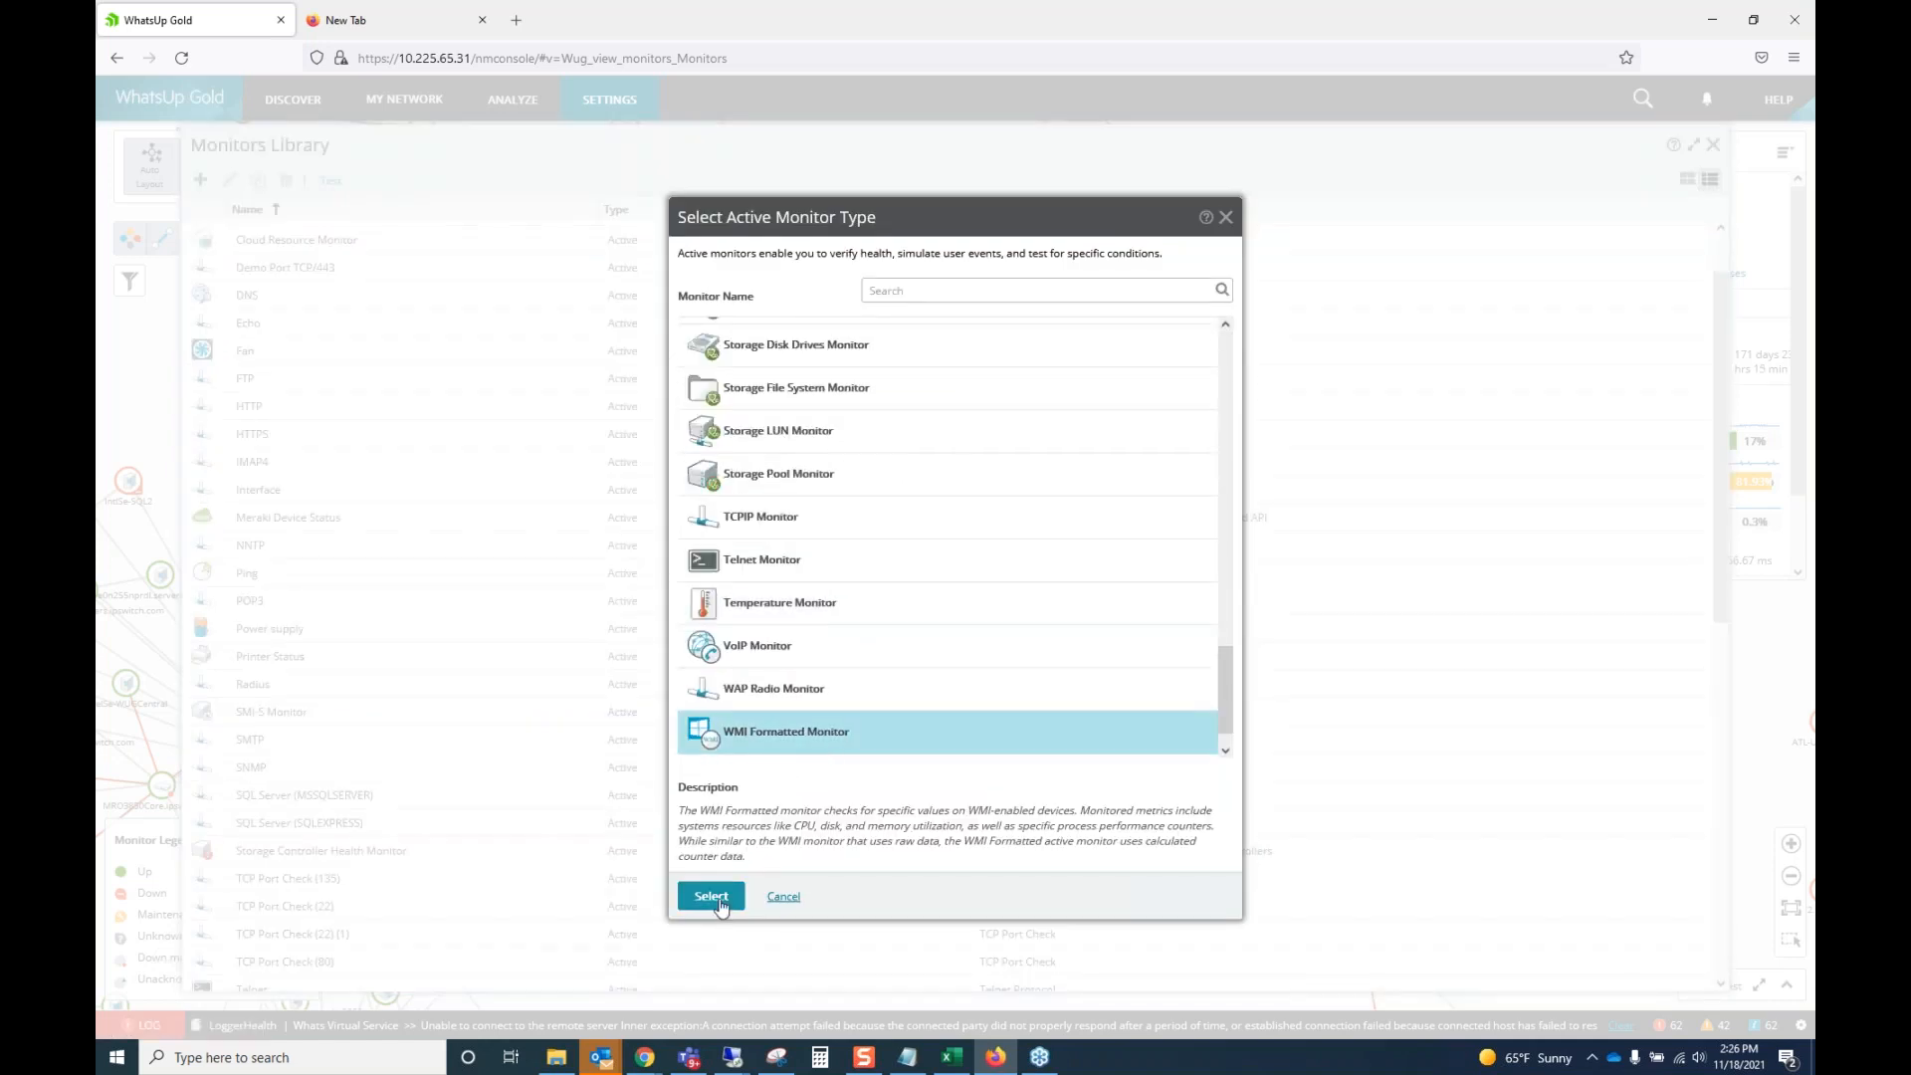
click(711, 896)
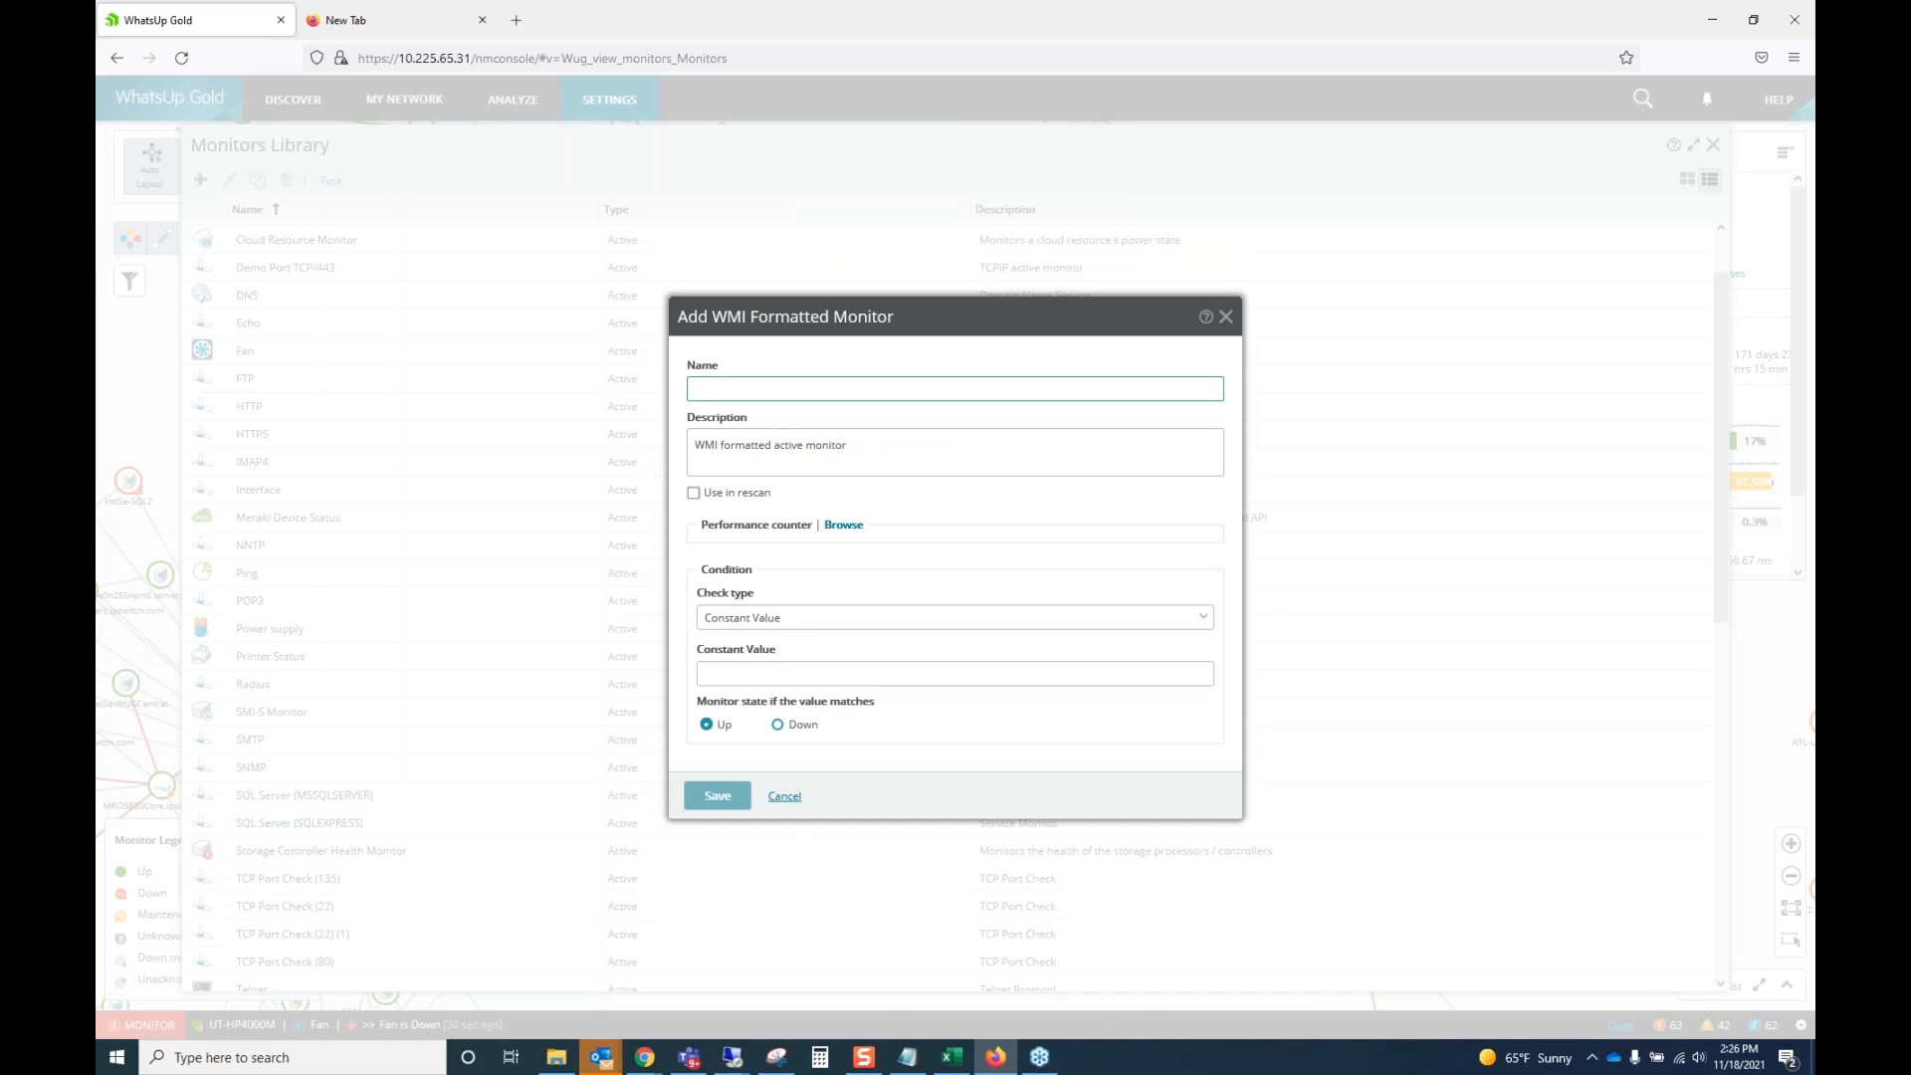
Browse for the WMI Formatted Monitor's performance counter and look through the performance objects available on localhost.
click(843, 524)
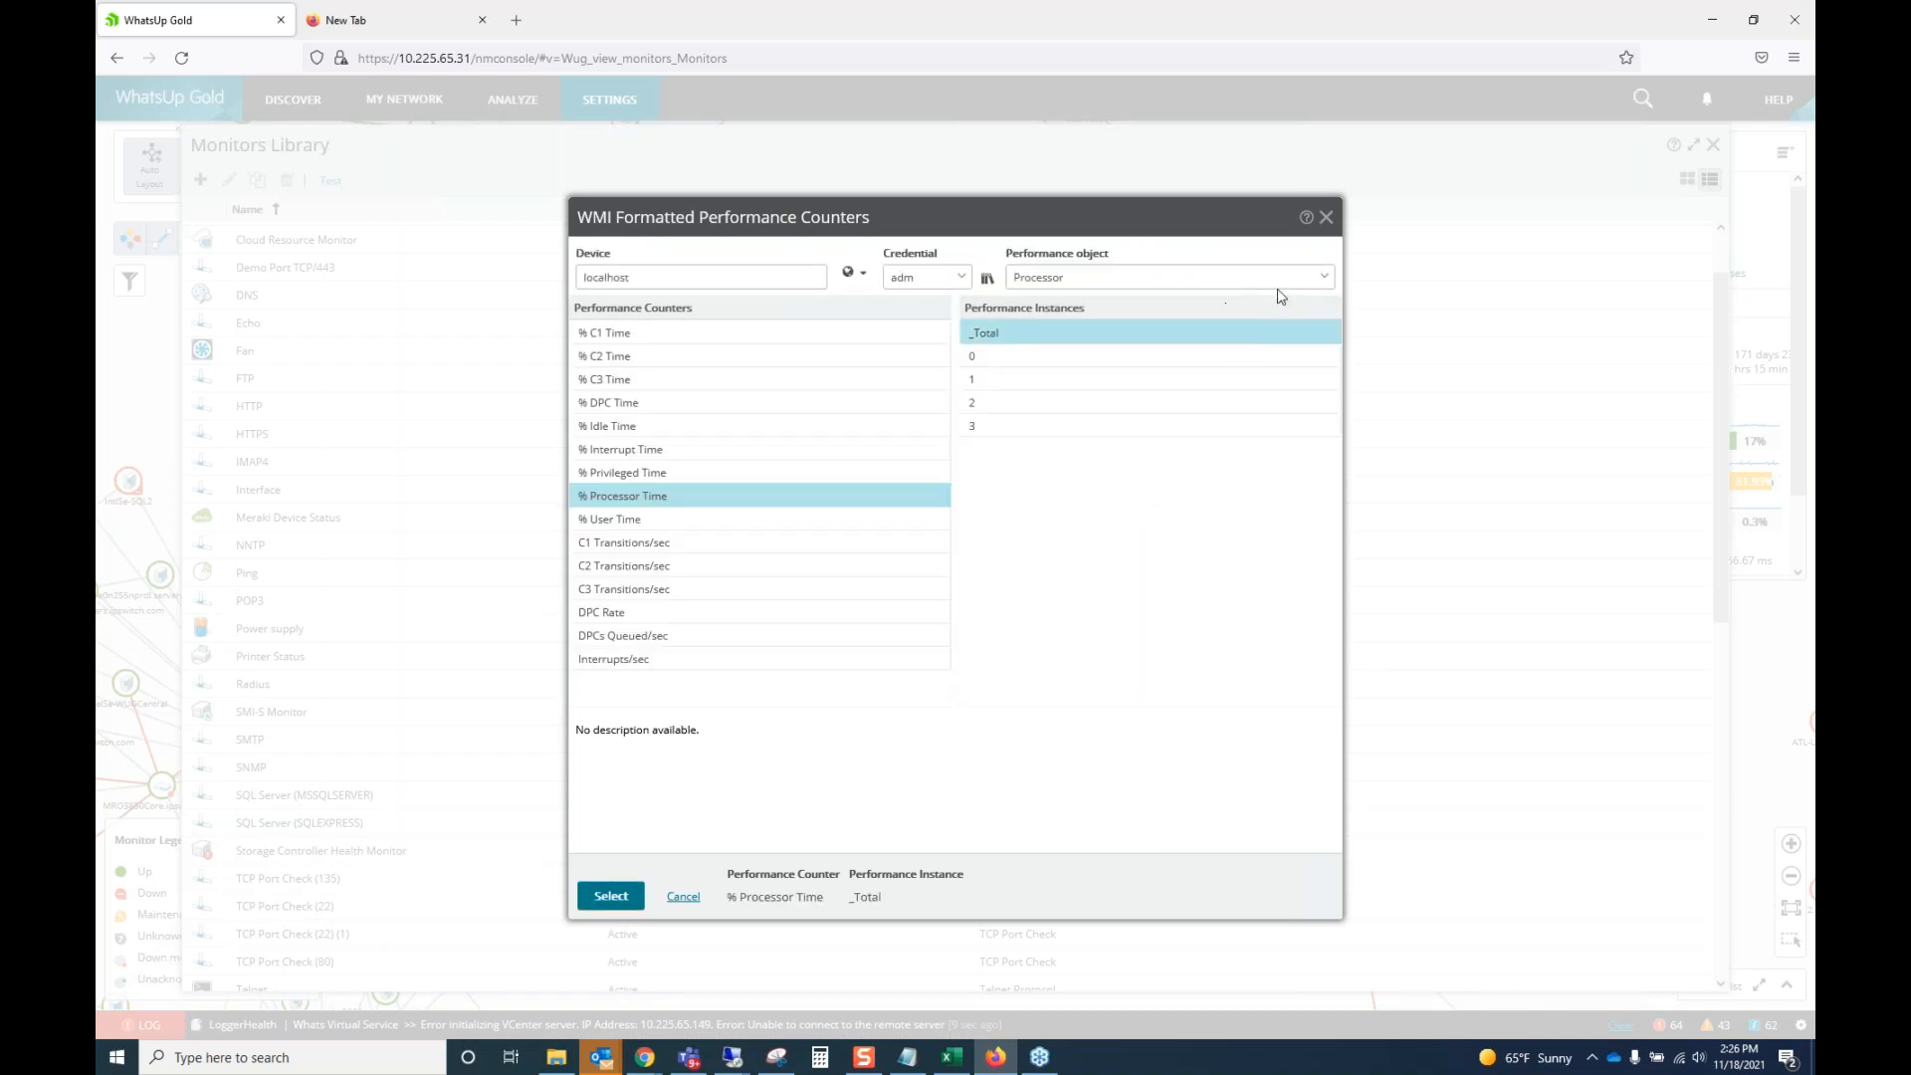
click(1335, 282)
scroll(1094, 503, up, 3)
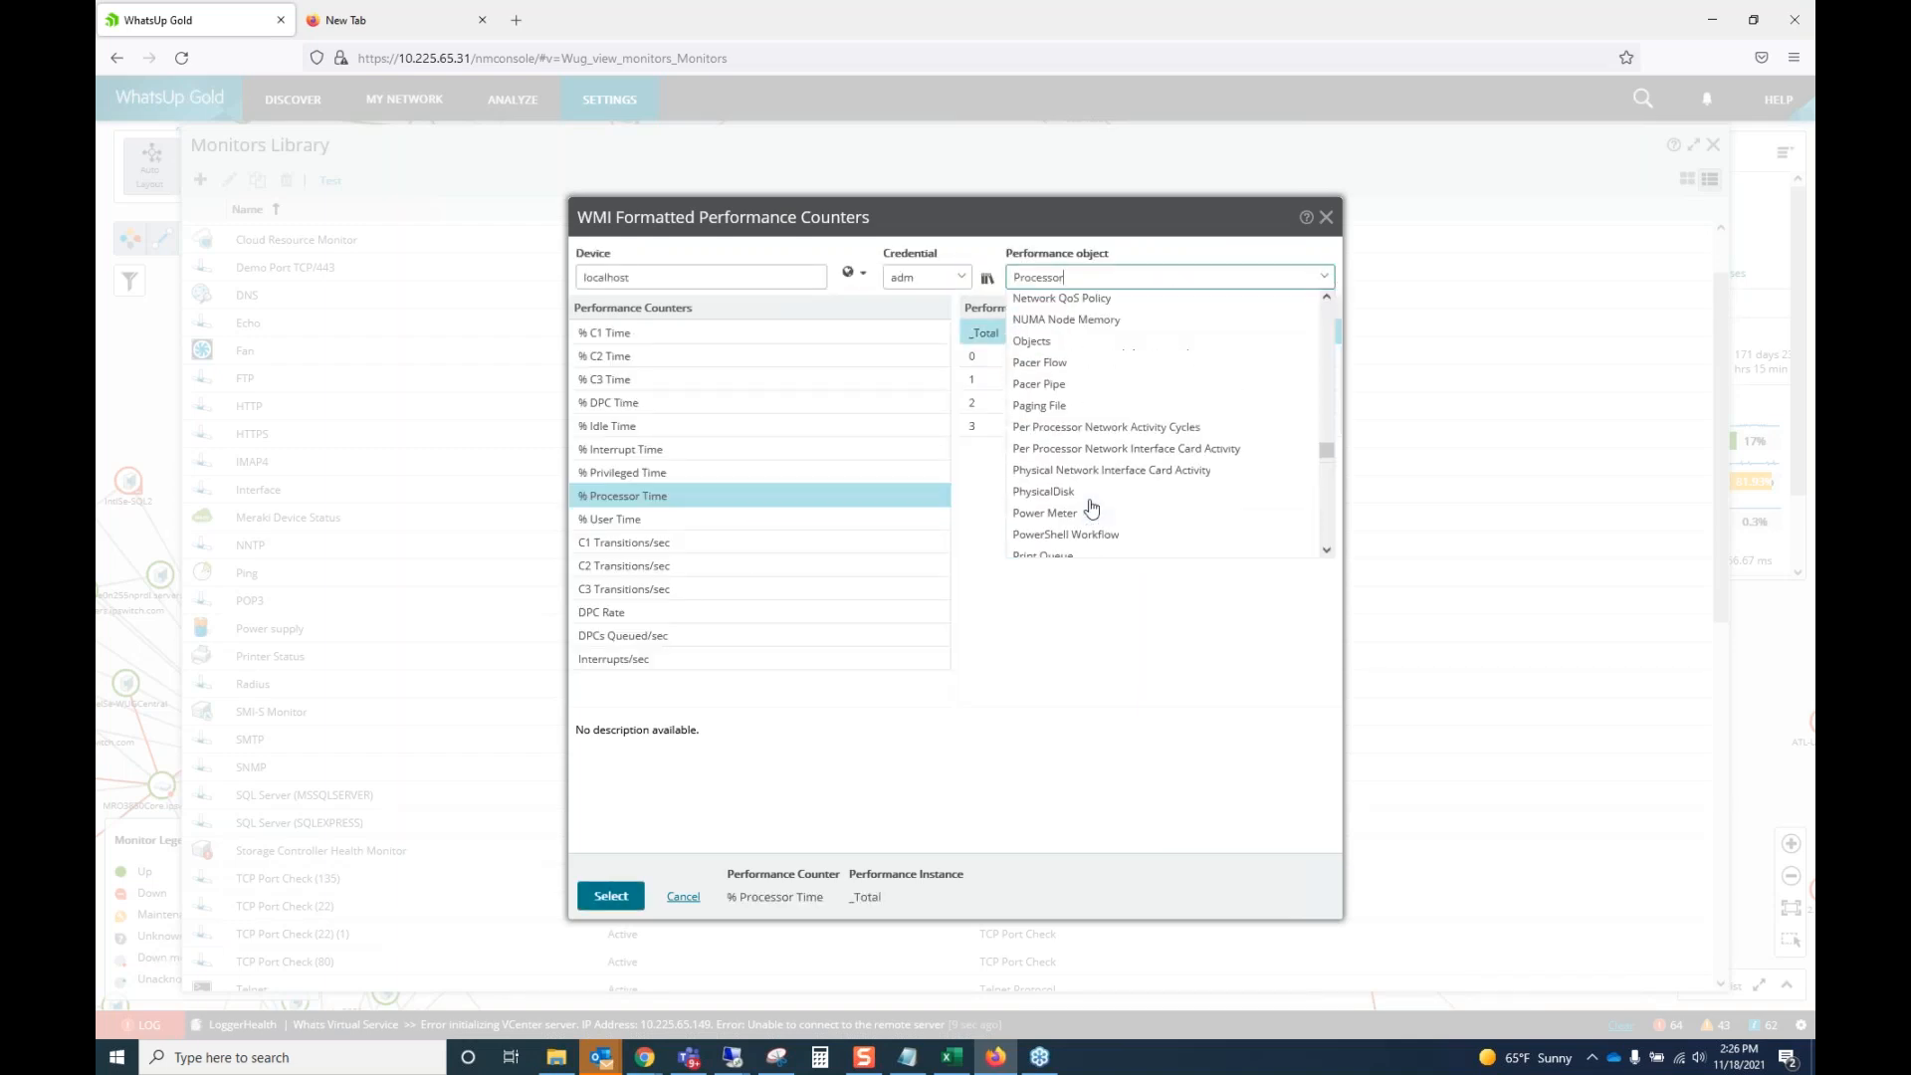
scroll(1092, 509, up, 8)
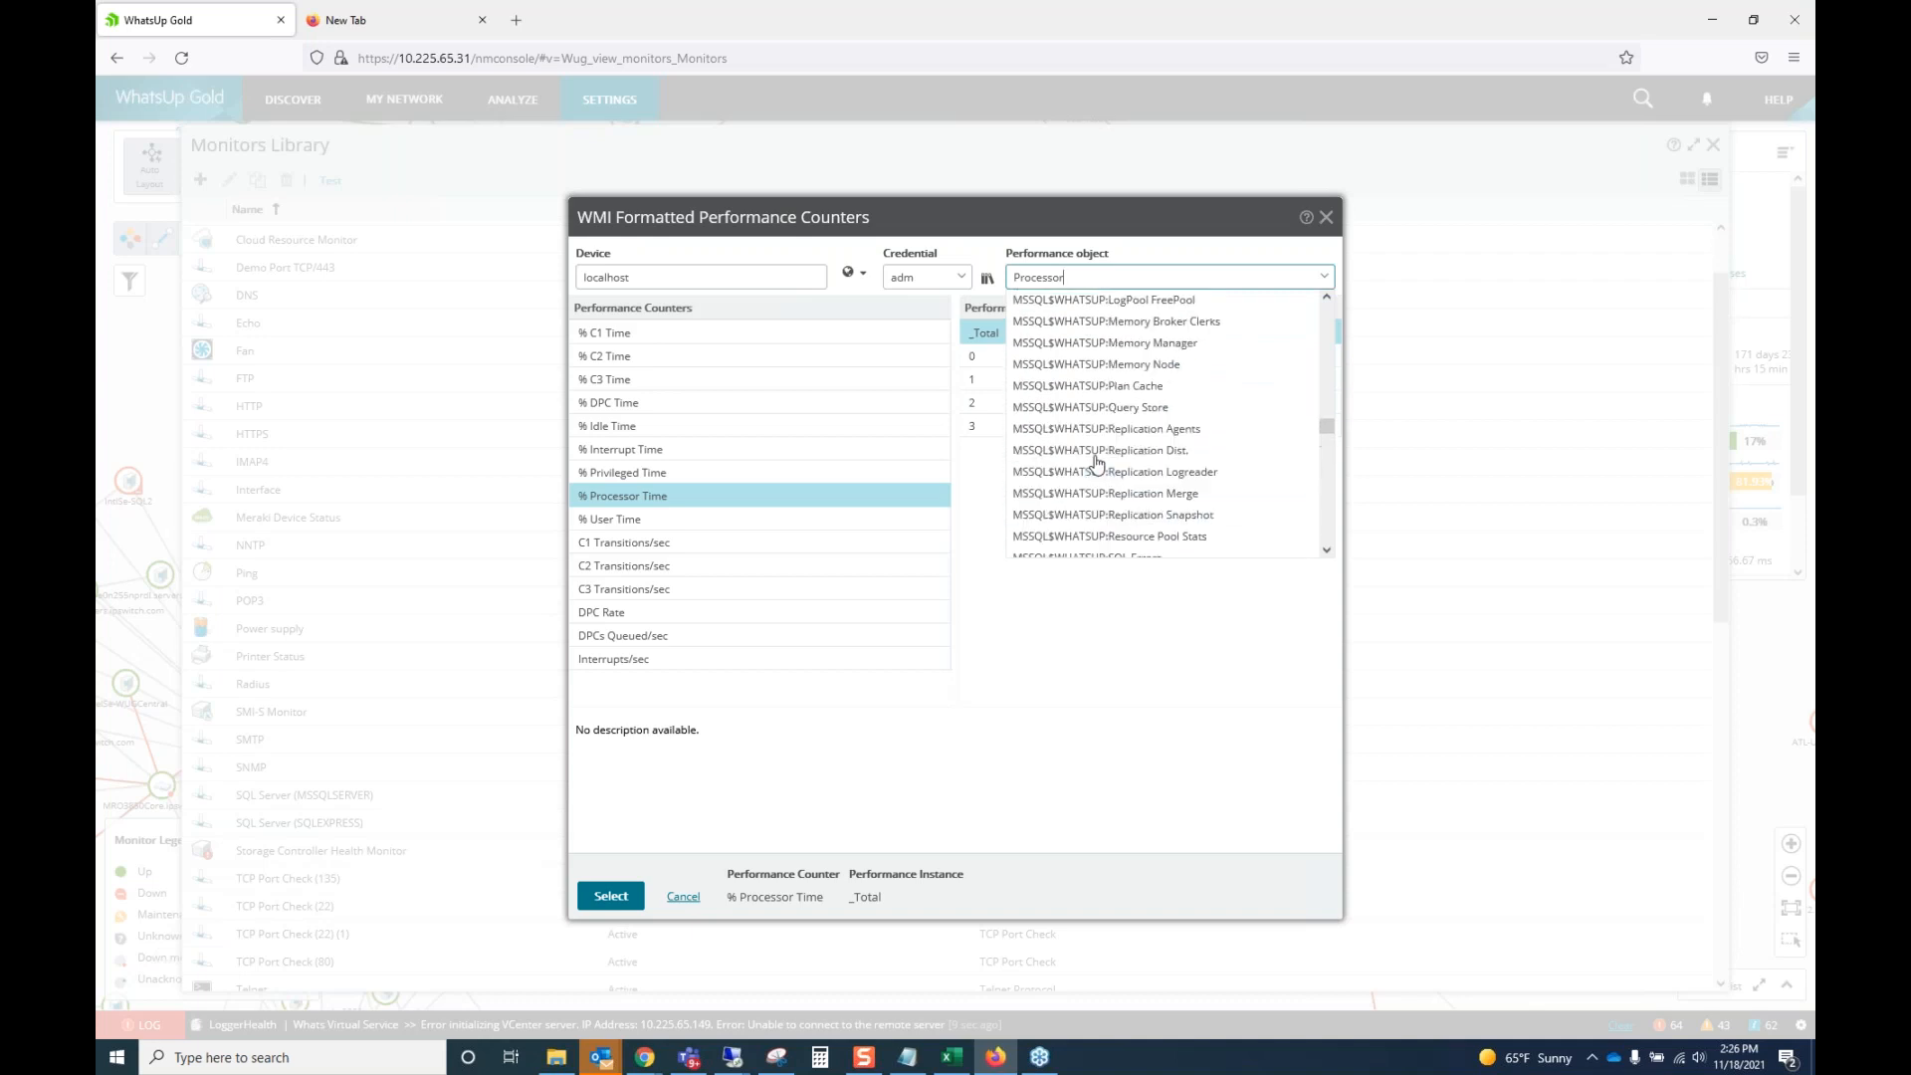
scroll(1096, 463, up, 8)
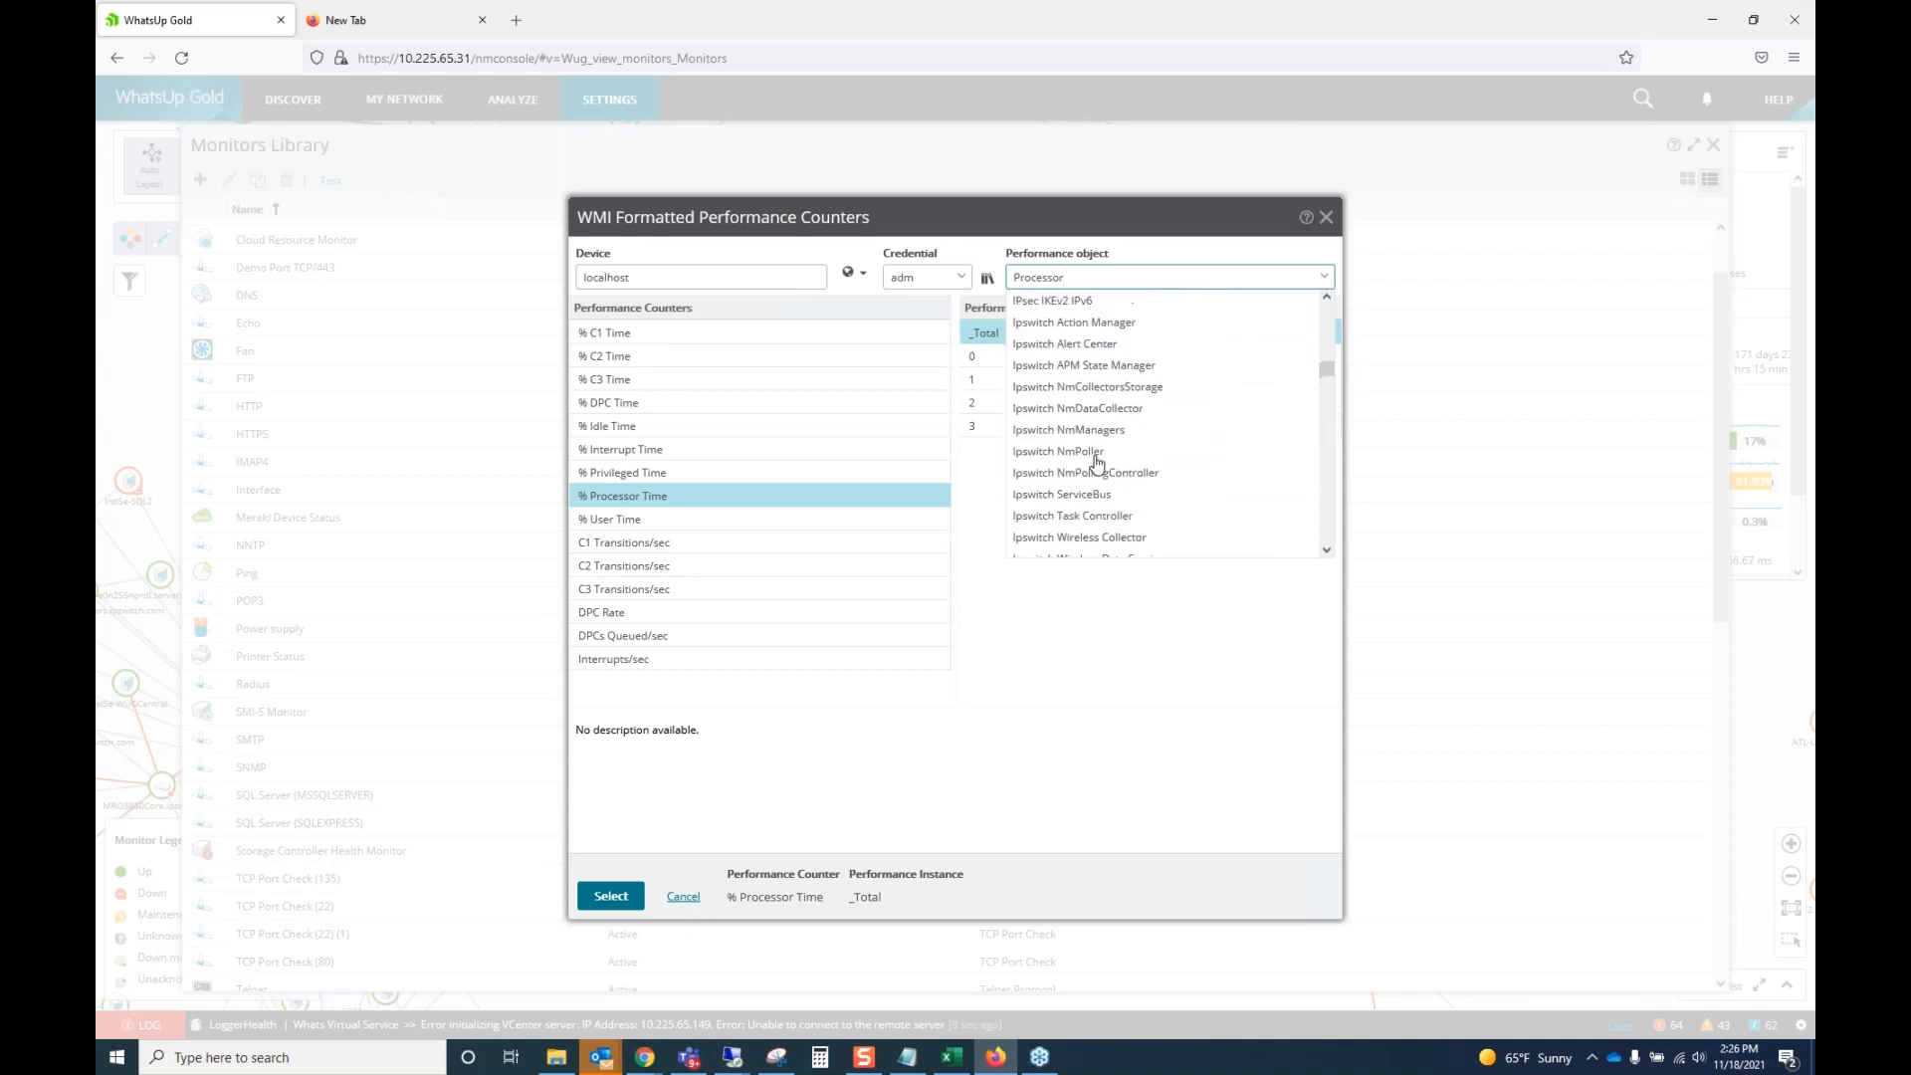
scroll(1095, 463, up, 4)
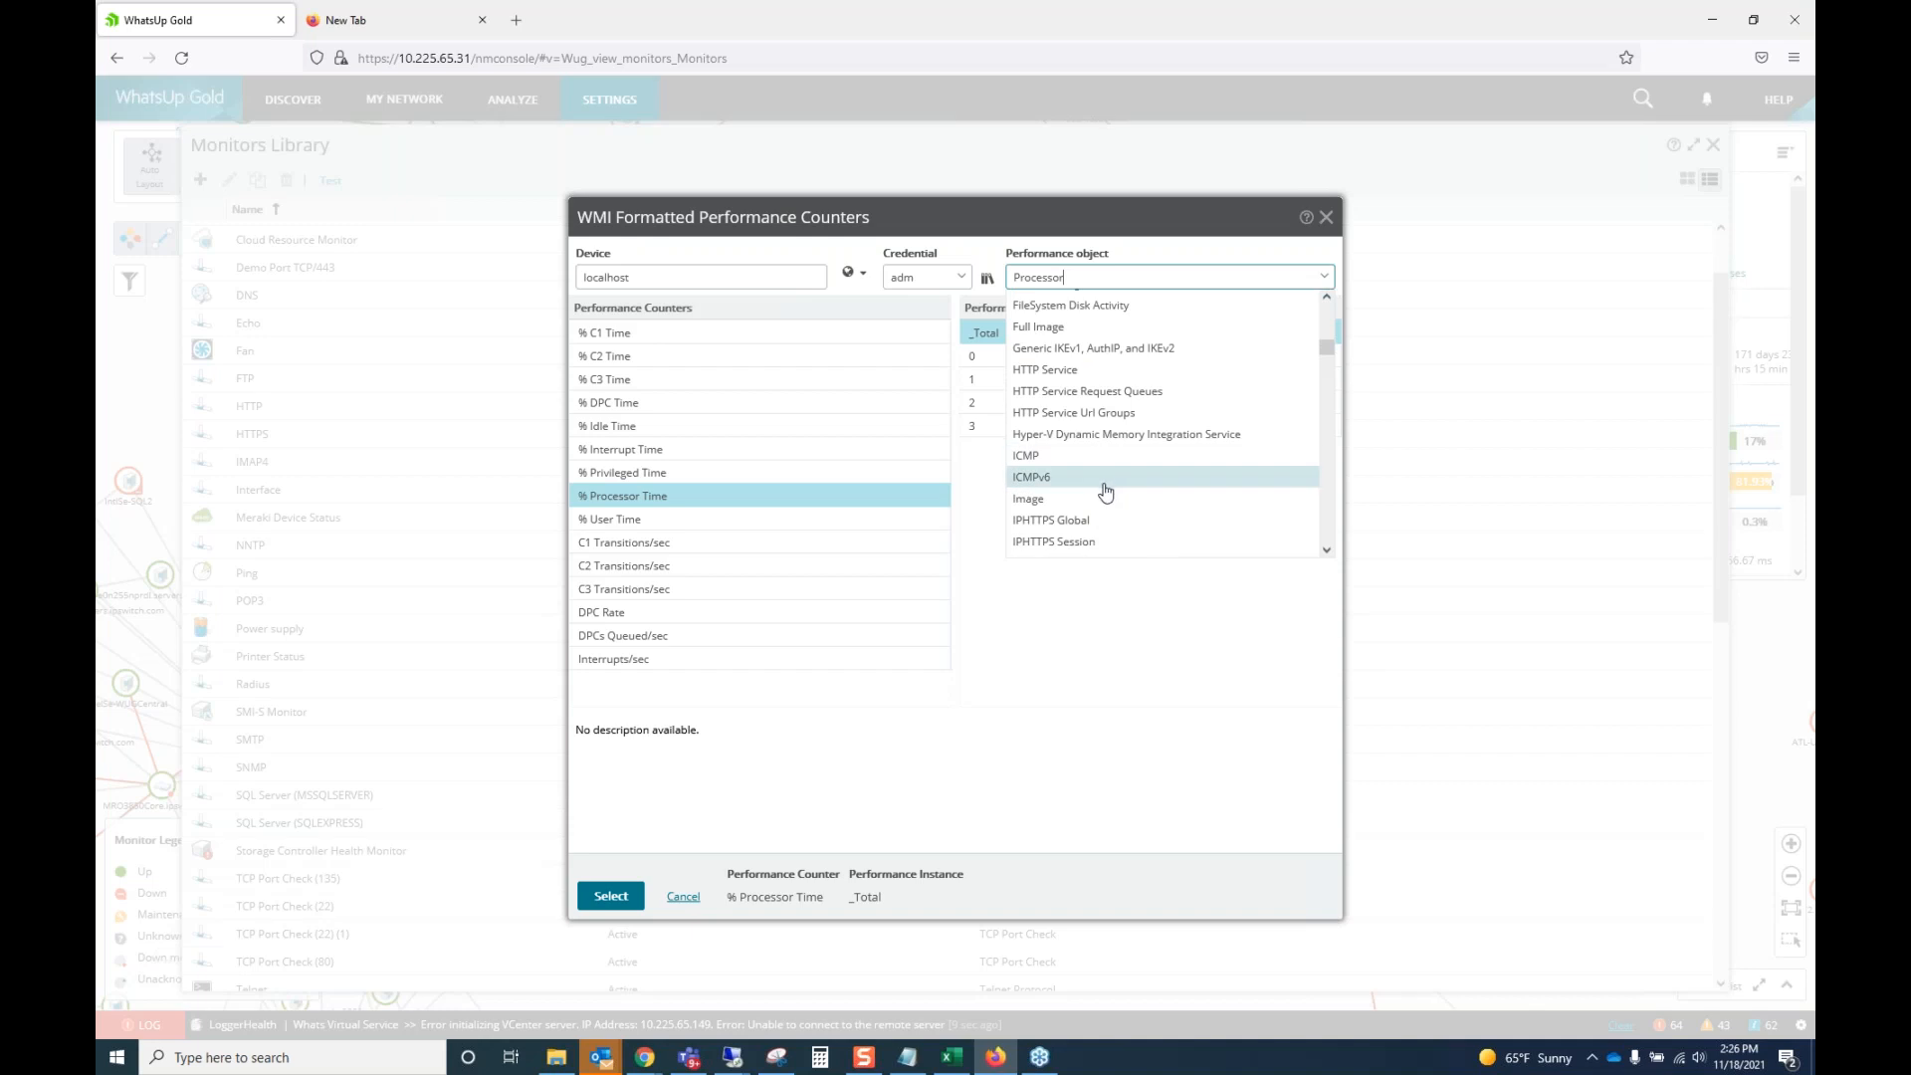
scroll(1105, 491, up, 4)
scroll(1106, 491, down, 8)
scroll(1109, 491, down, 10)
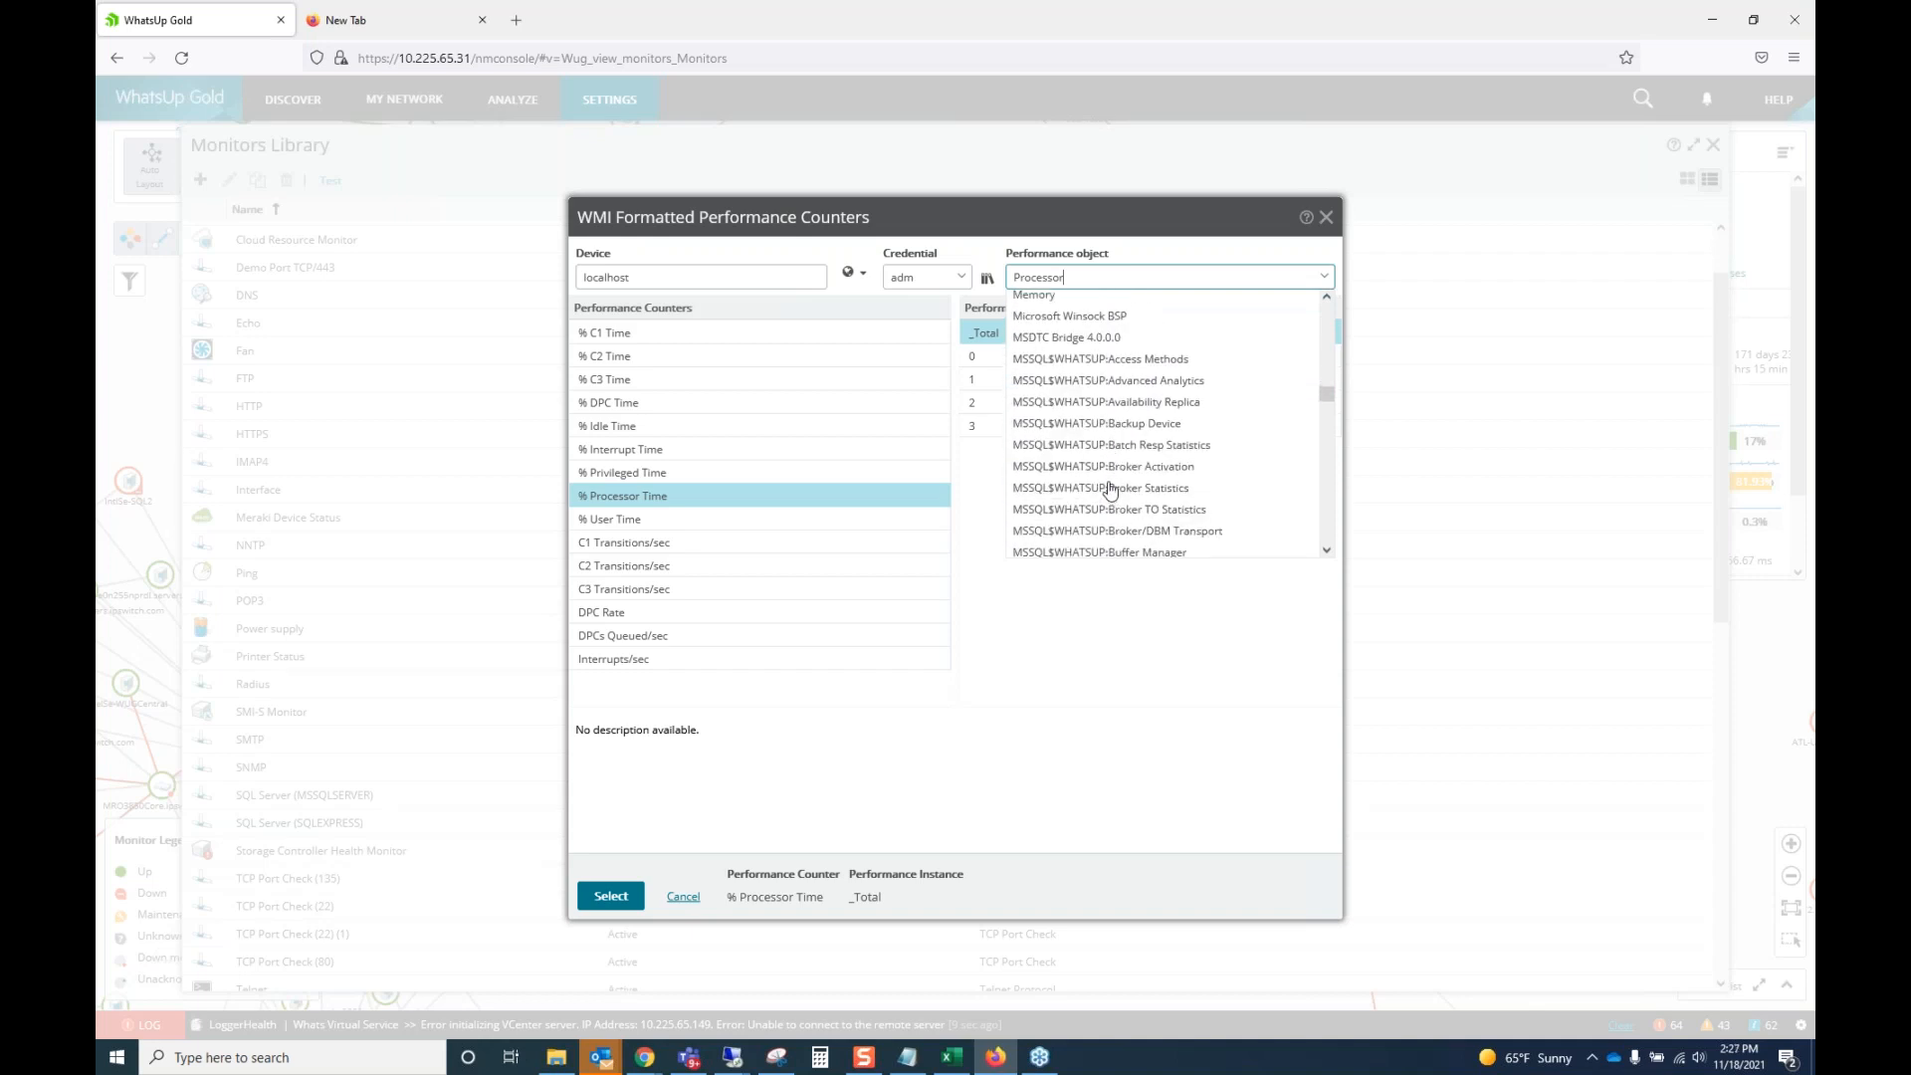
scroll(1111, 489, down, 9)
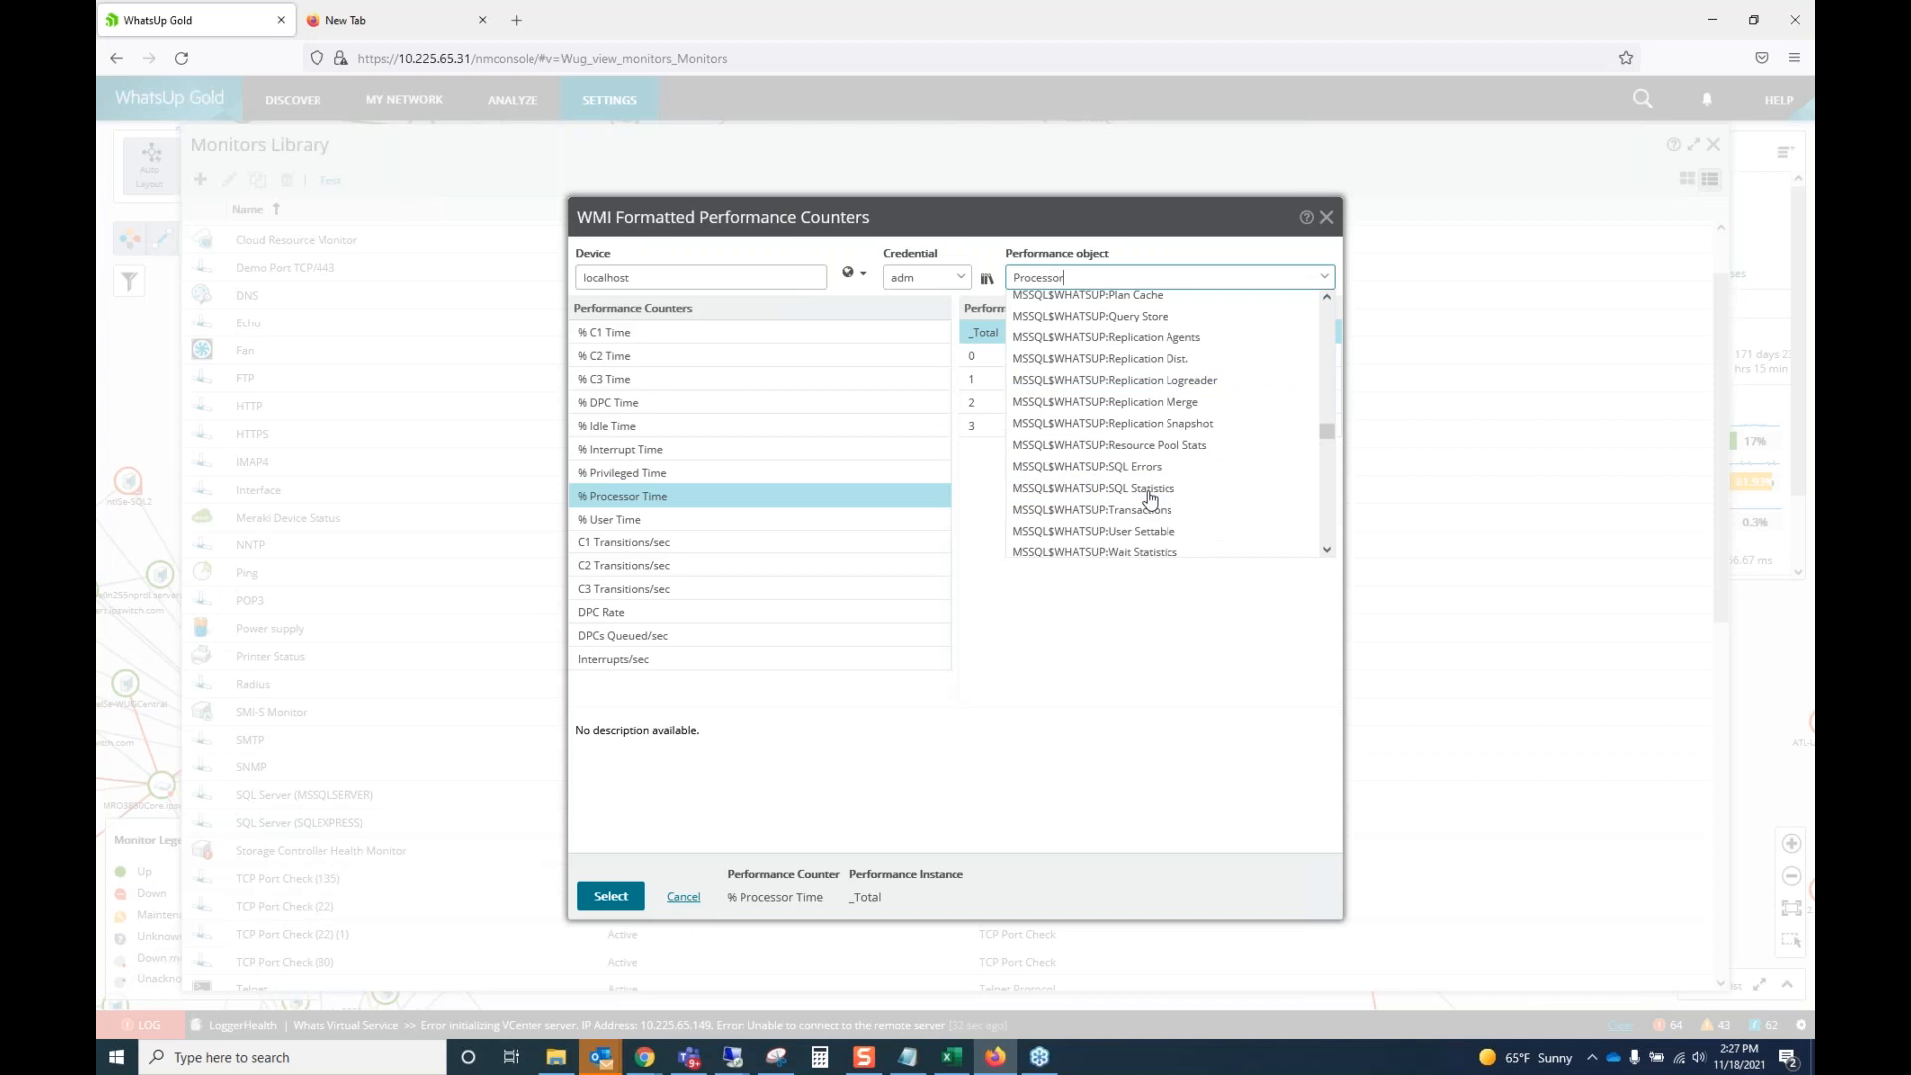
scroll(1147, 493, up, 5)
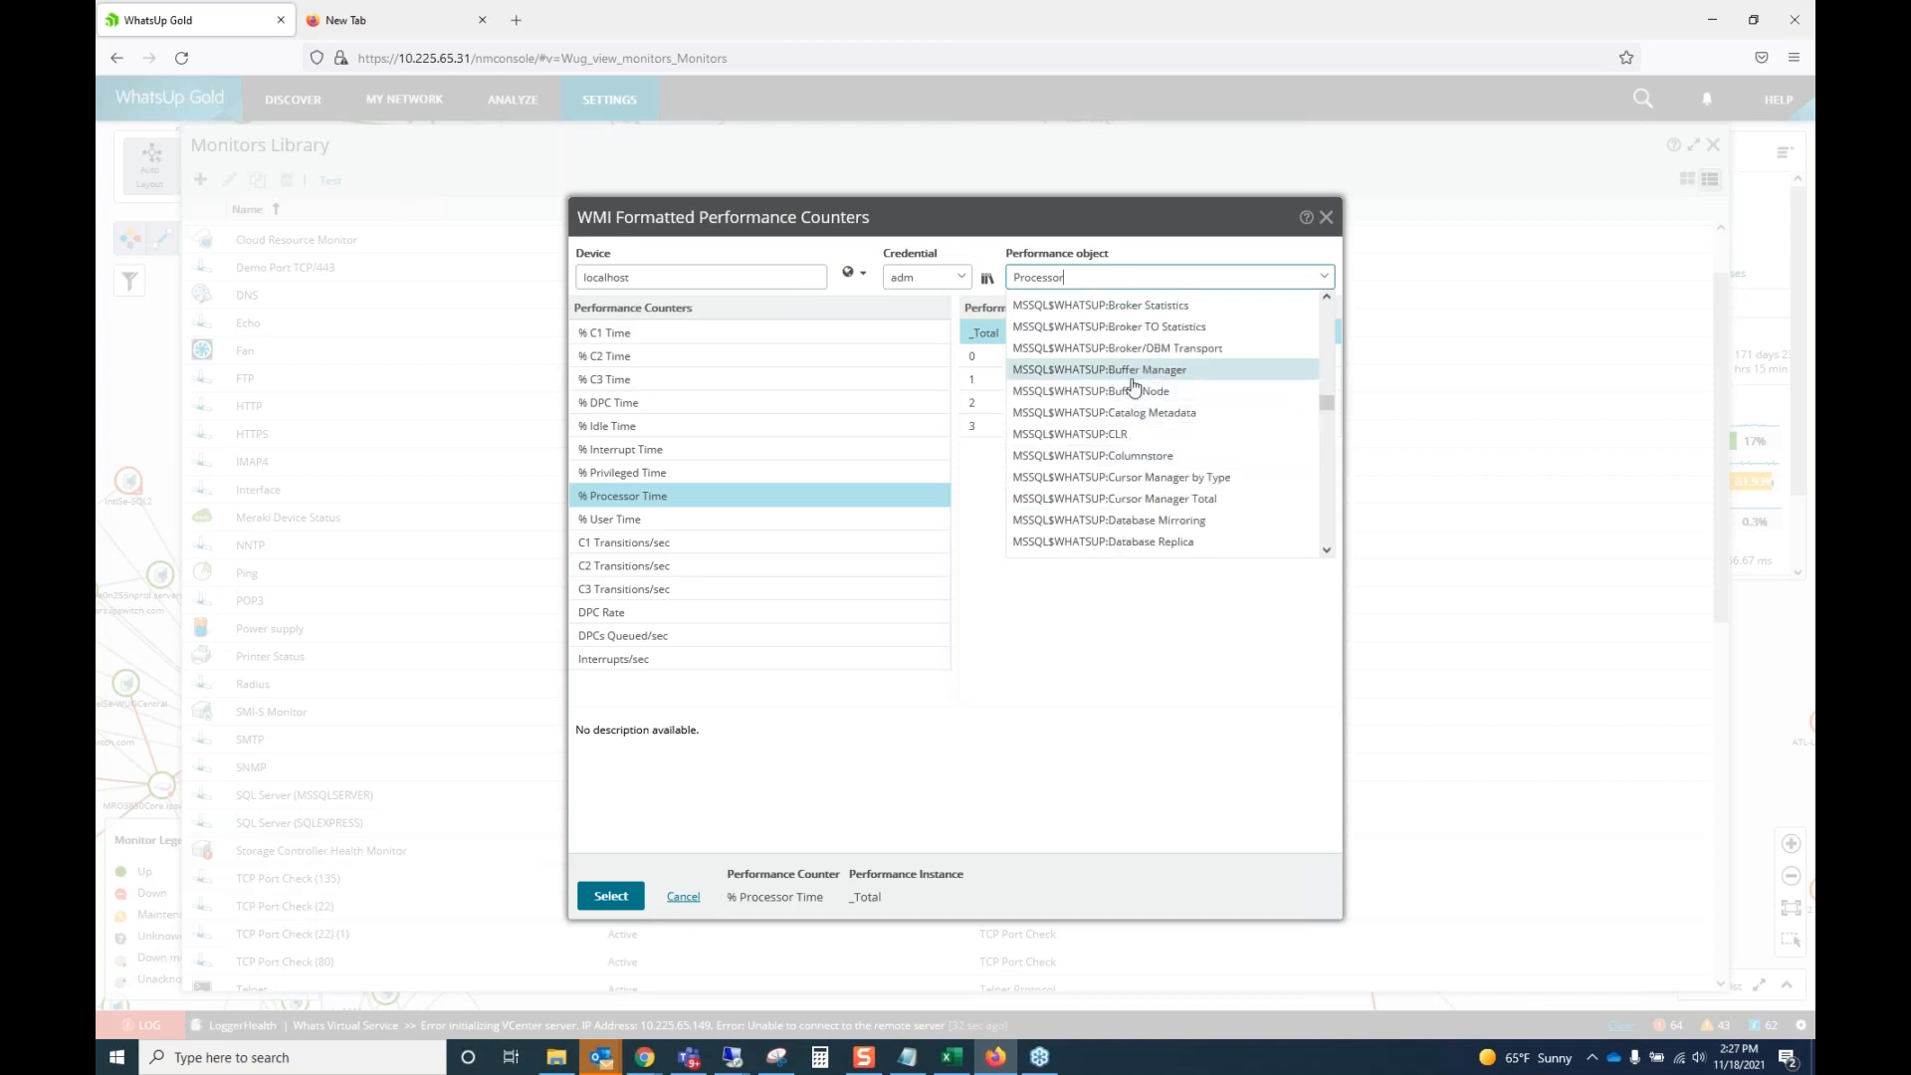
scroll(1134, 388, up, 9)
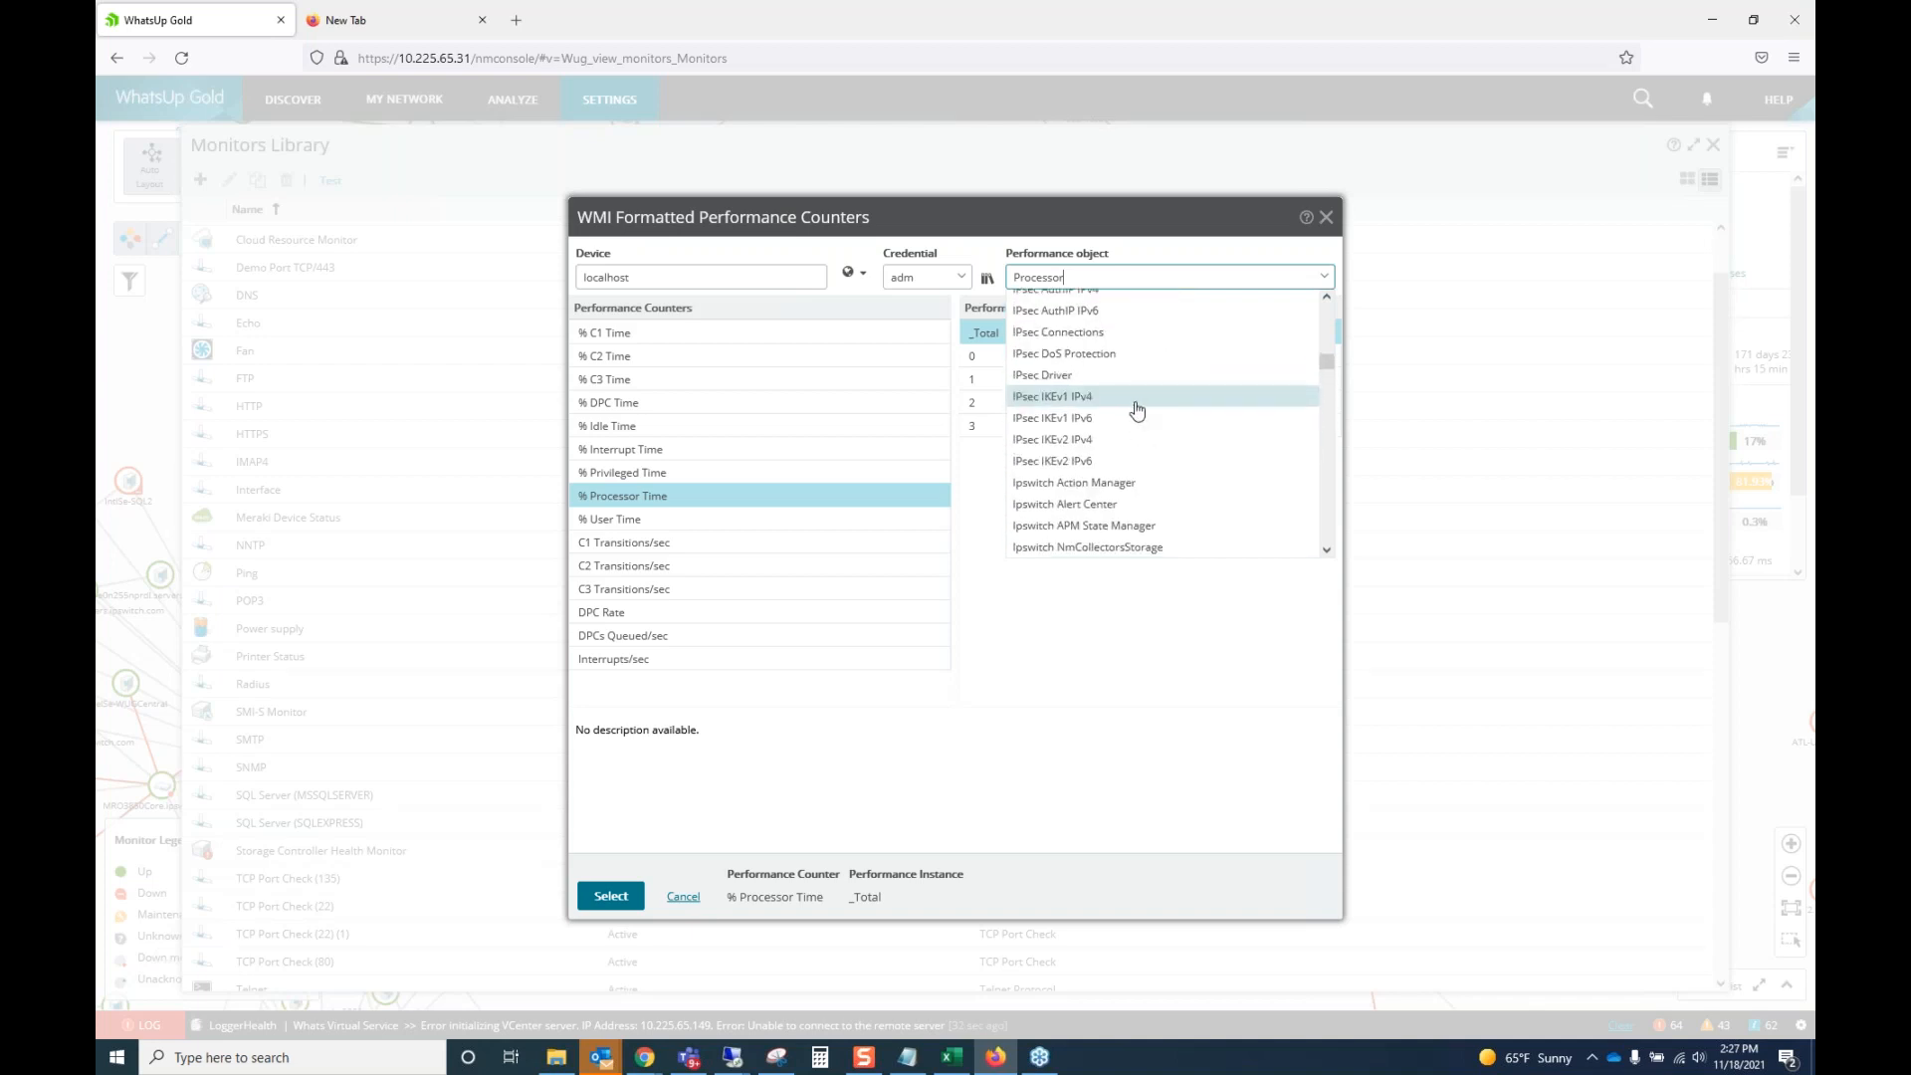
scroll(1136, 410, up, 3)
scroll(1129, 416, up, 3)
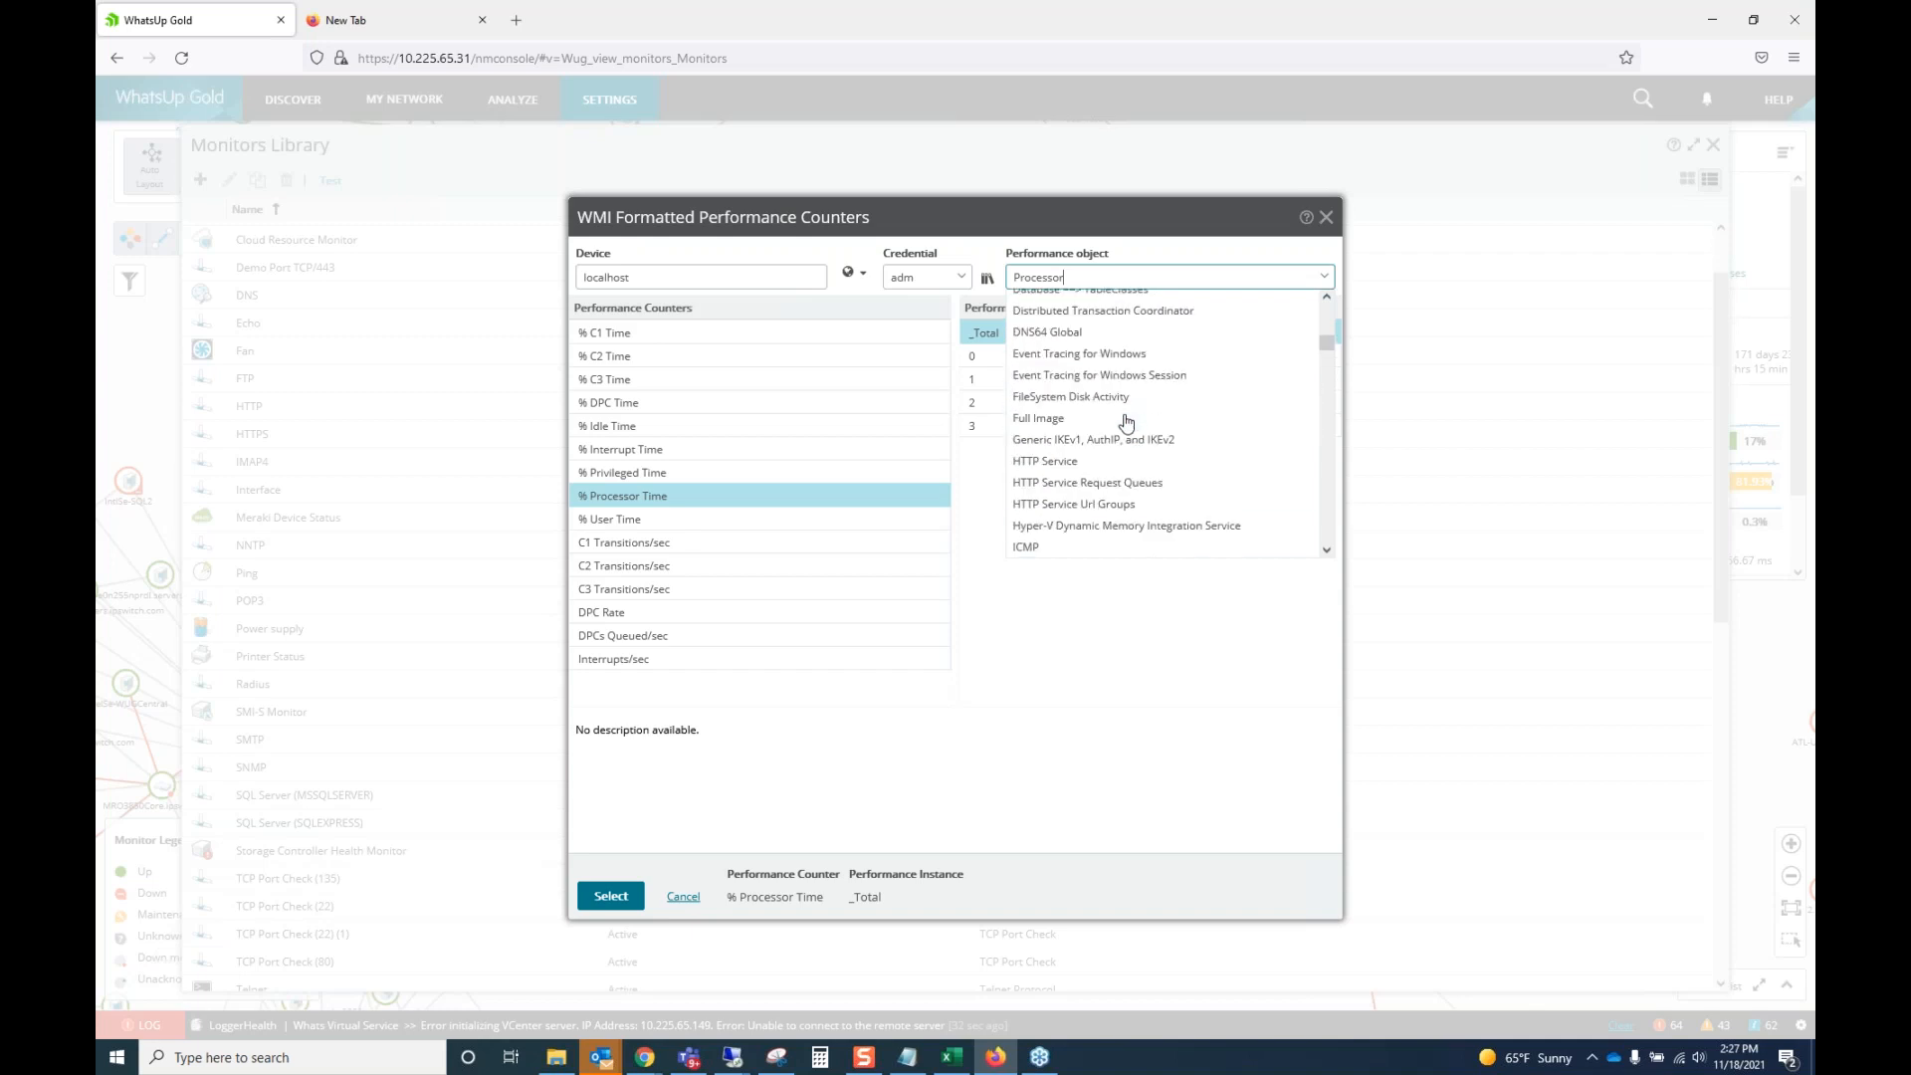
Choose the HTTP Service performance object, look through its URI cache counters, and cancel the counter selection.
click(1099, 463)
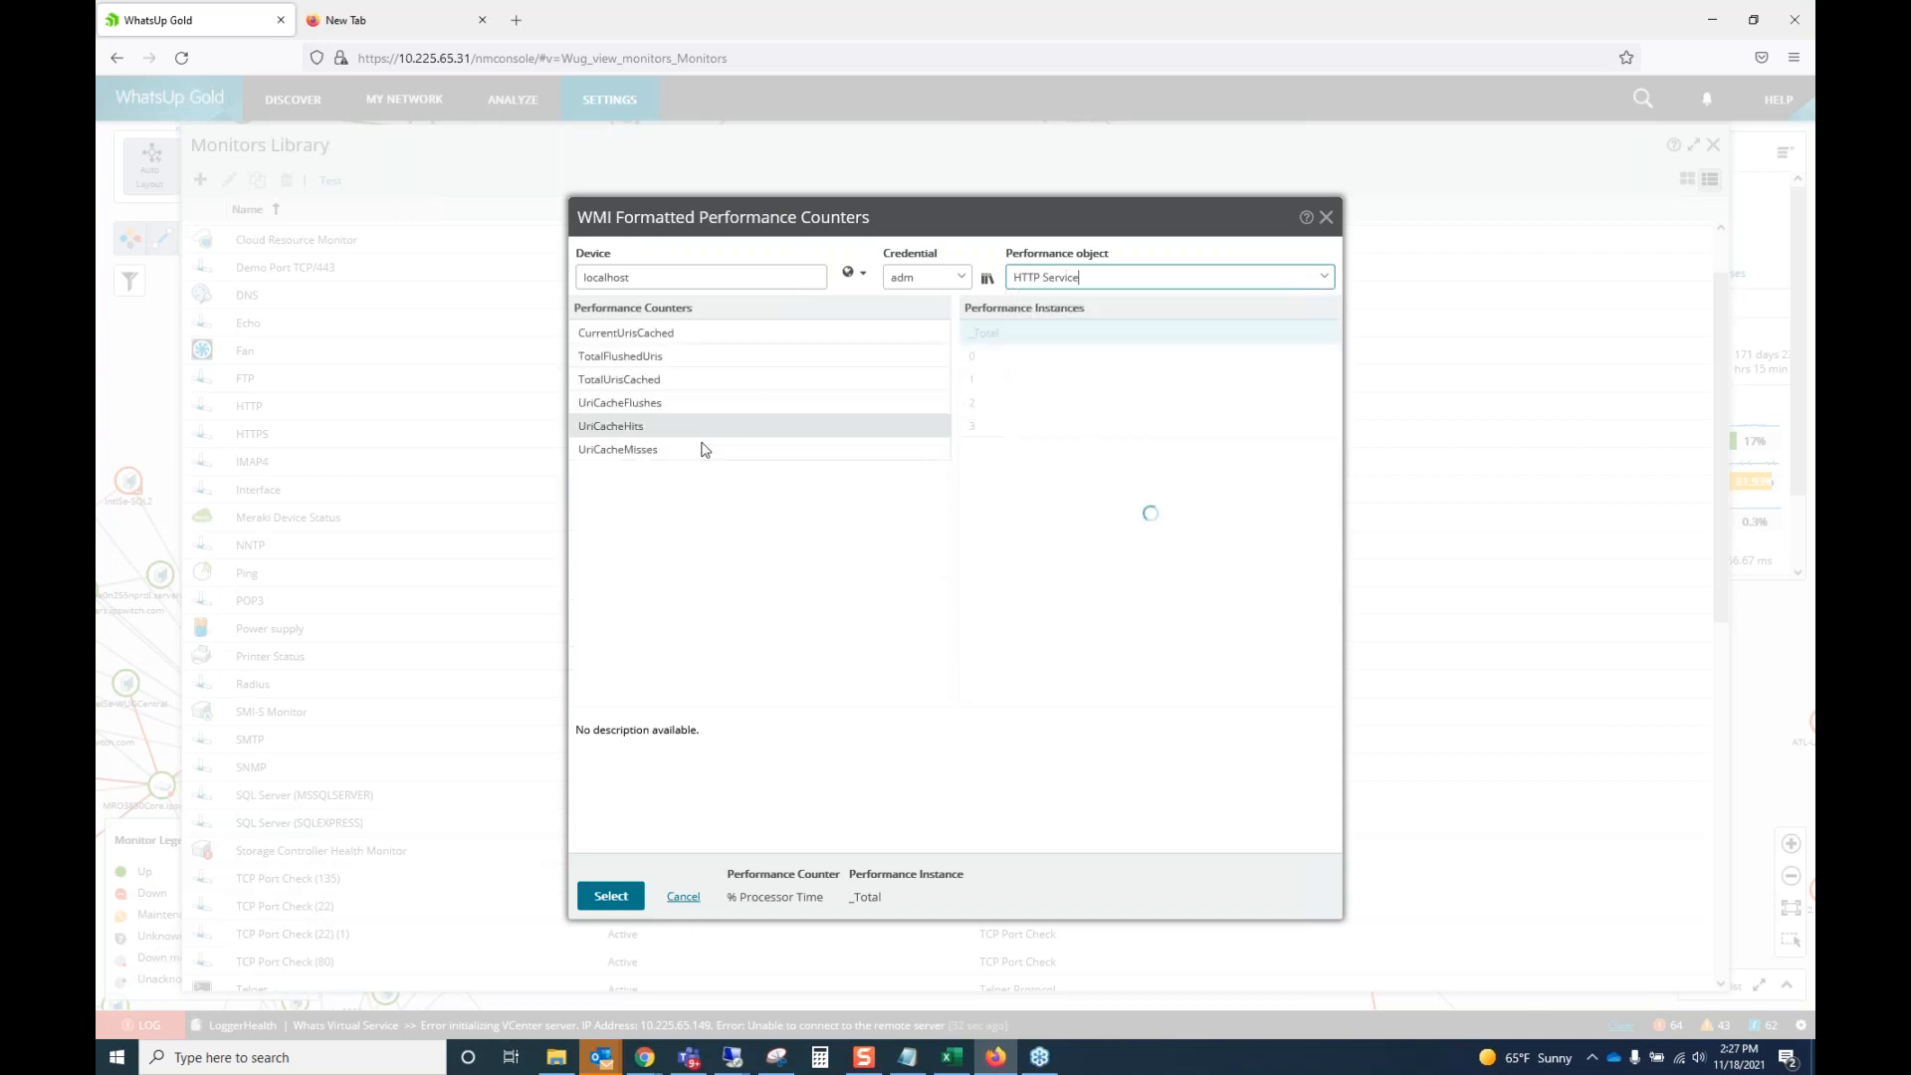
click(733, 355)
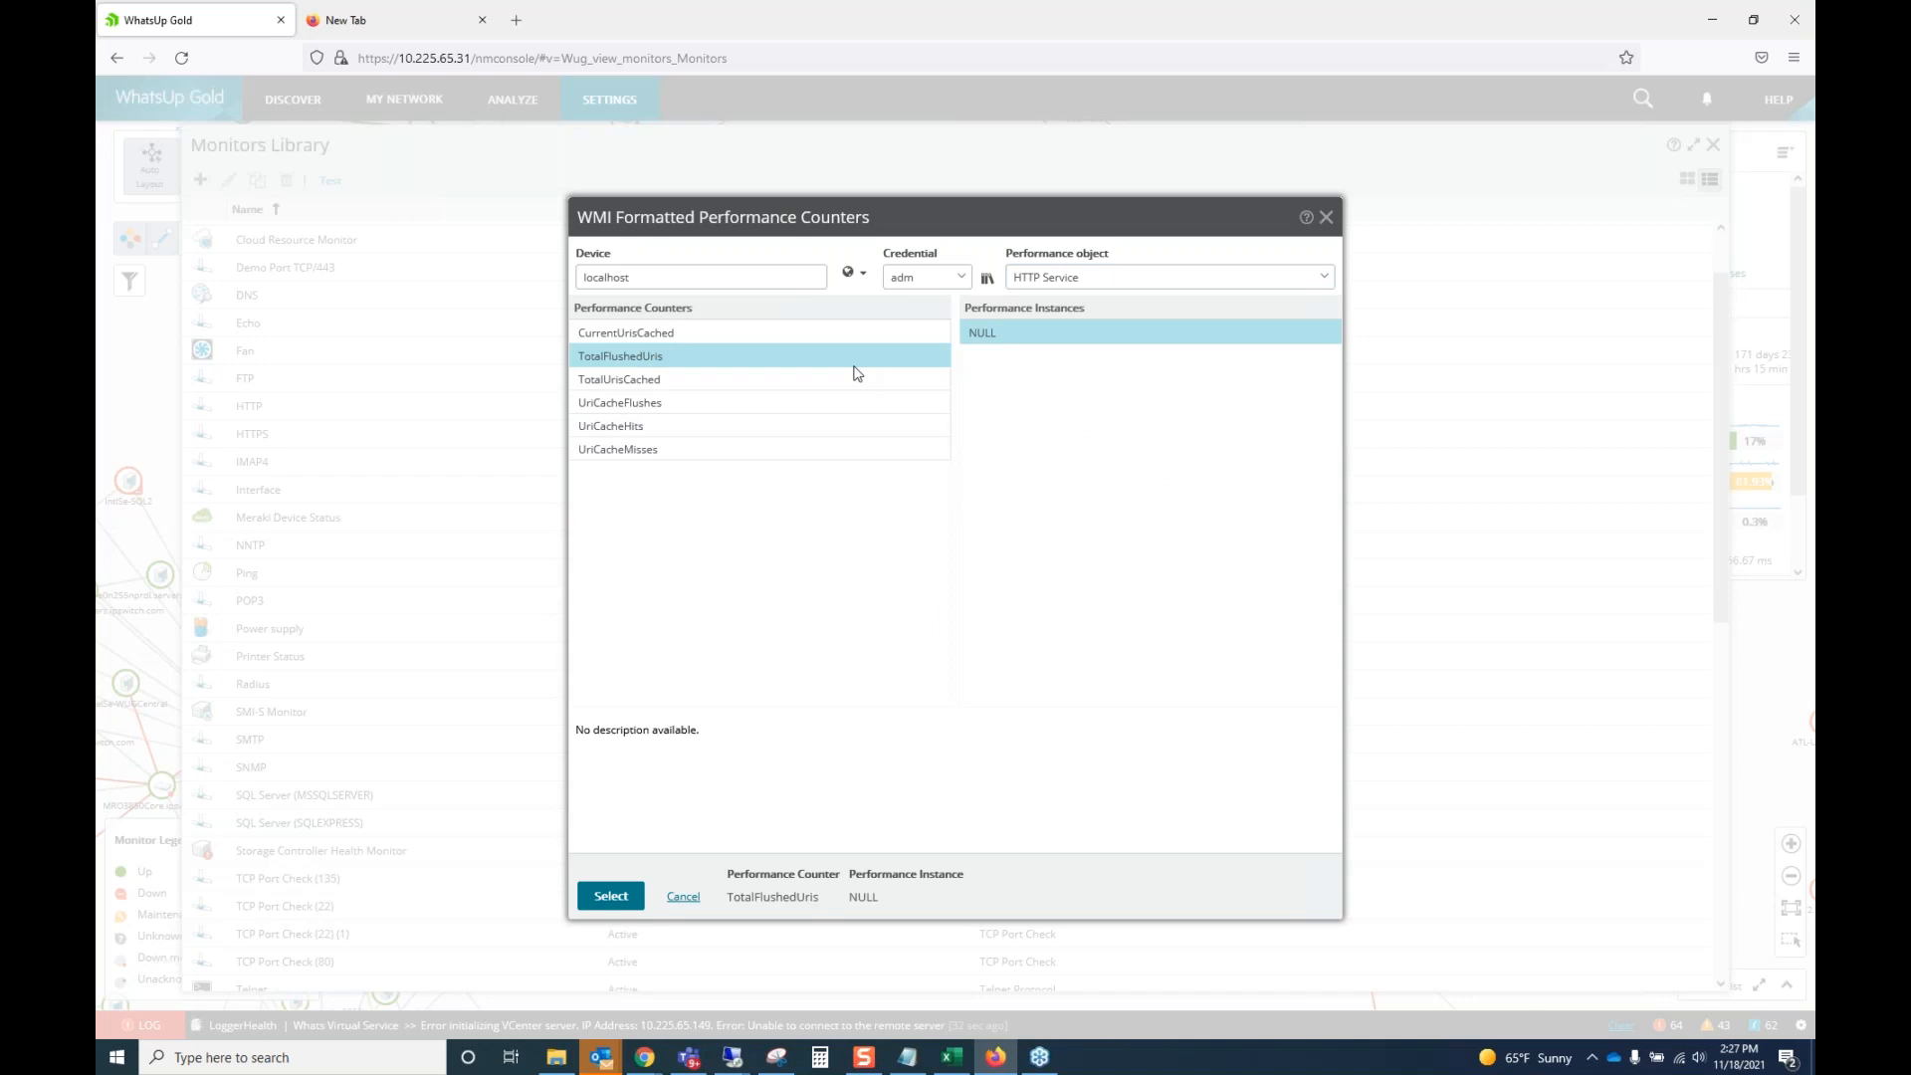
click(641, 385)
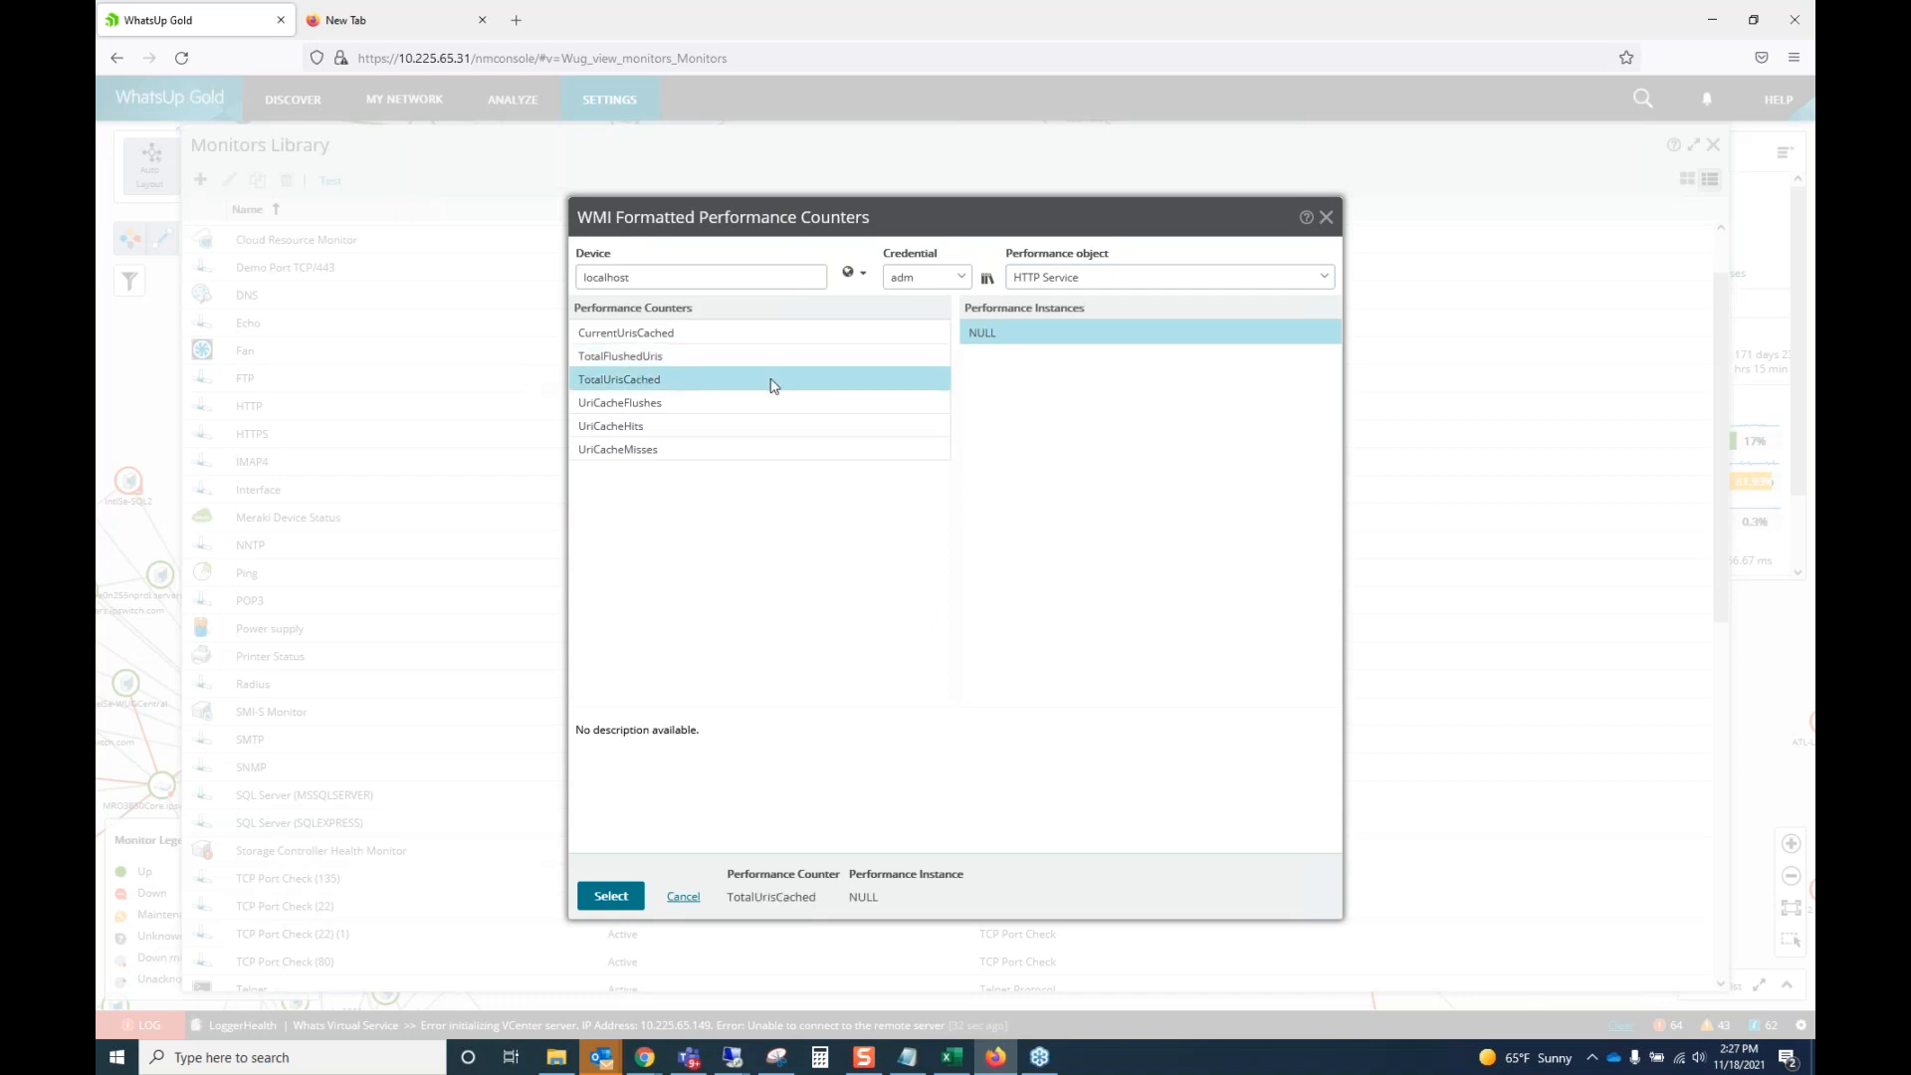
click(615, 430)
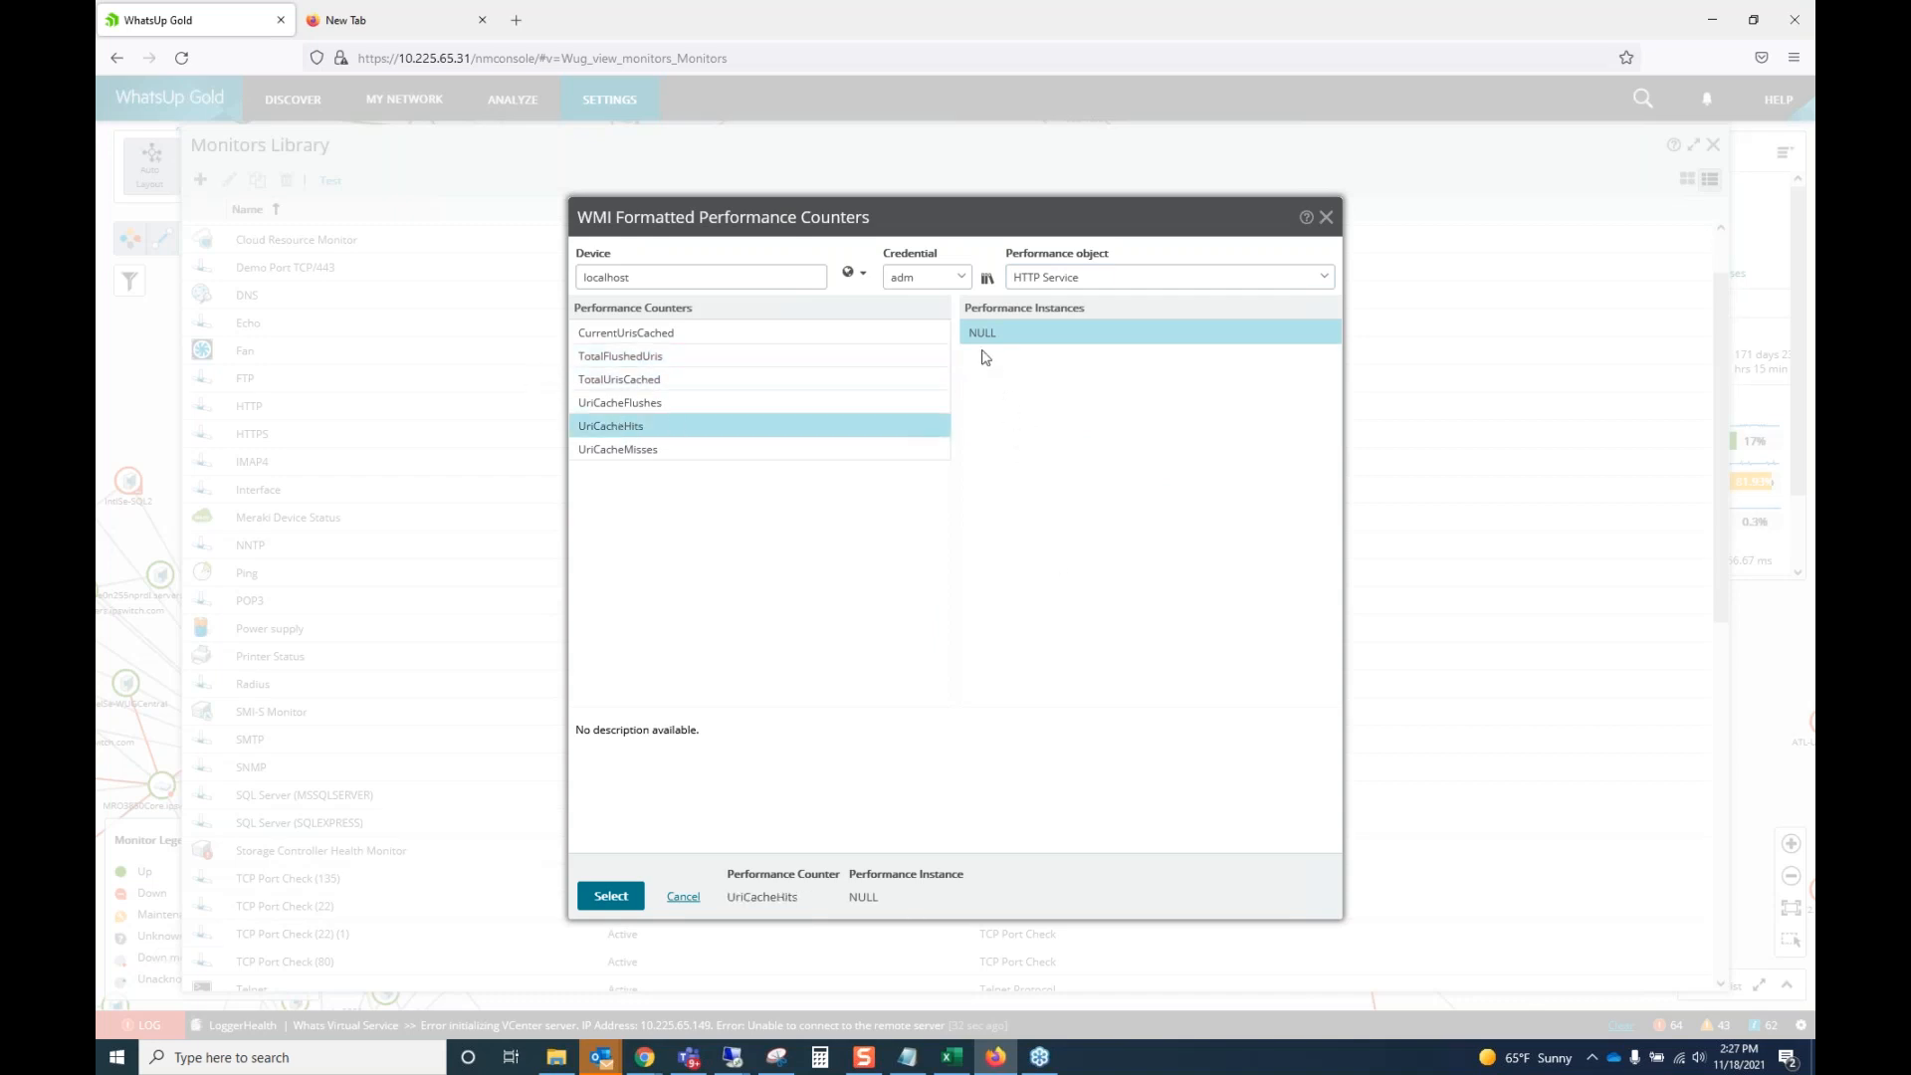
click(661, 338)
click(1313, 277)
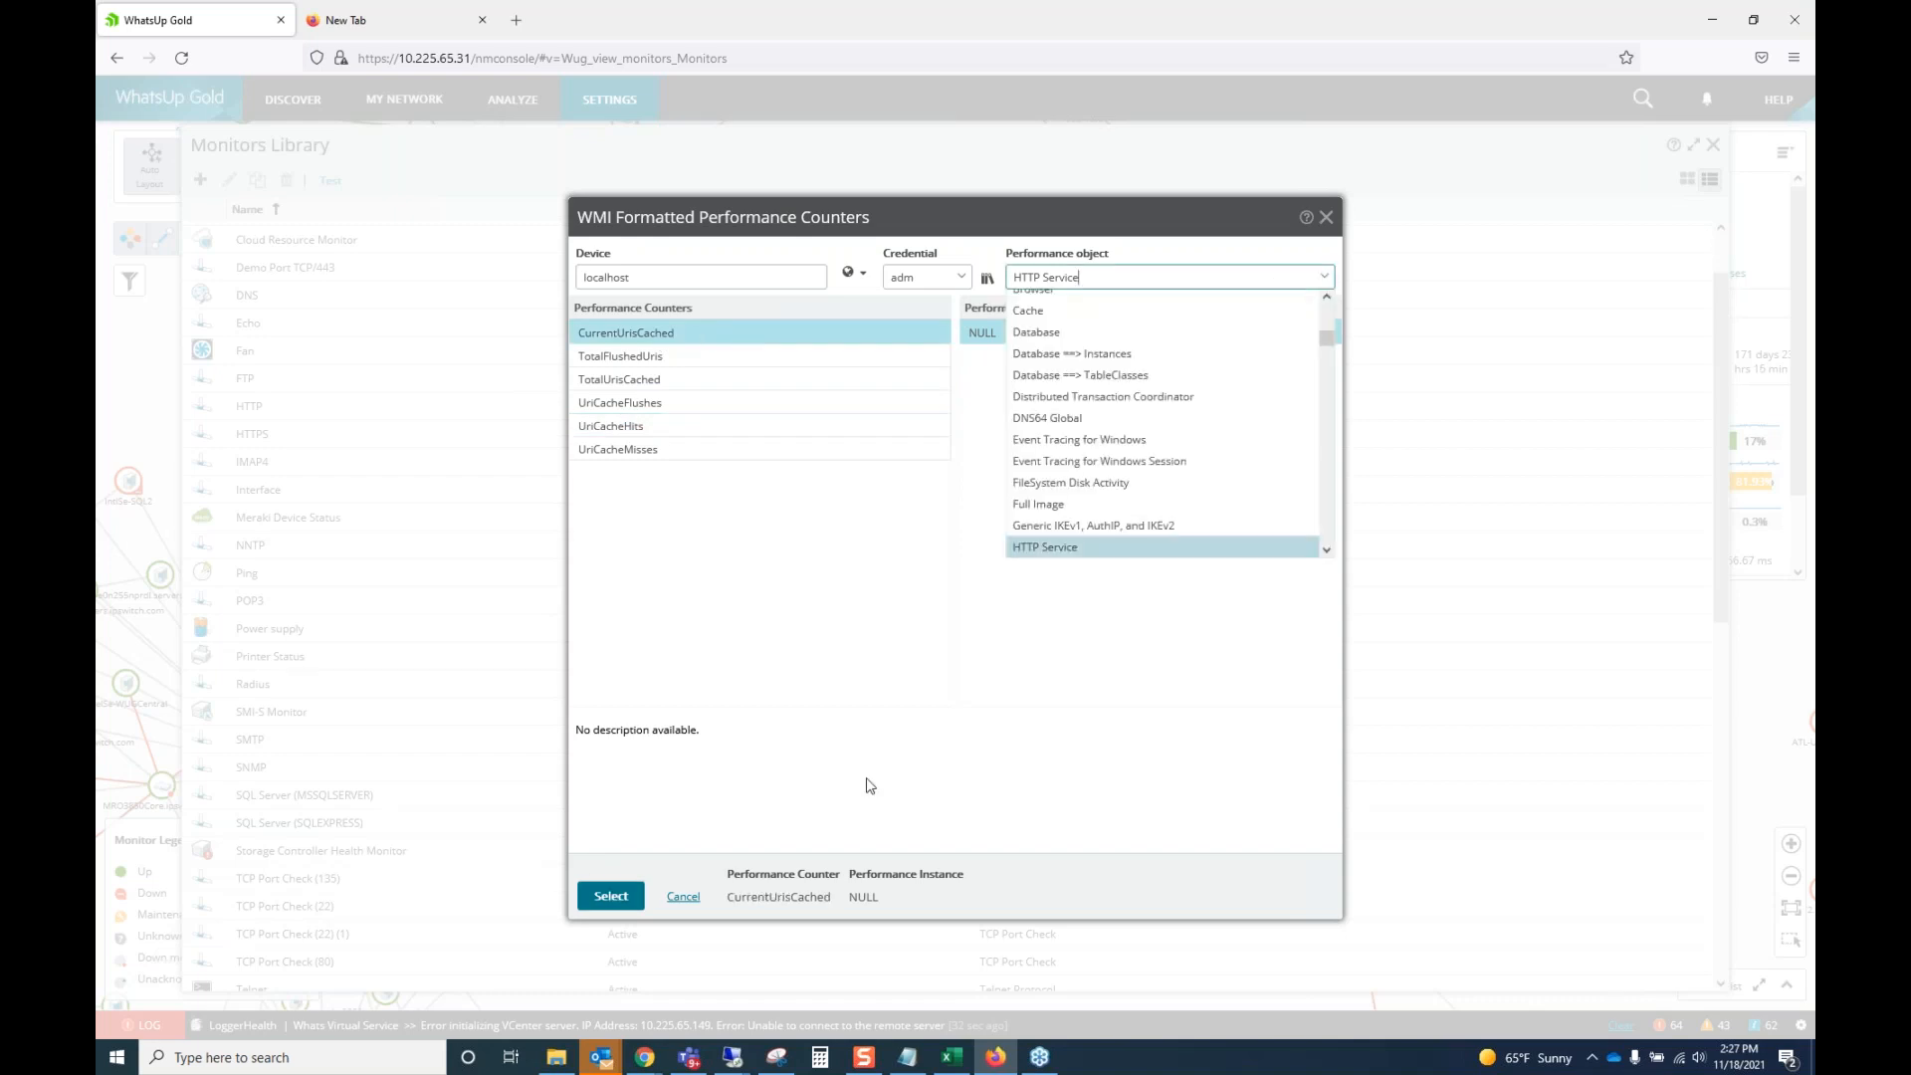
click(683, 895)
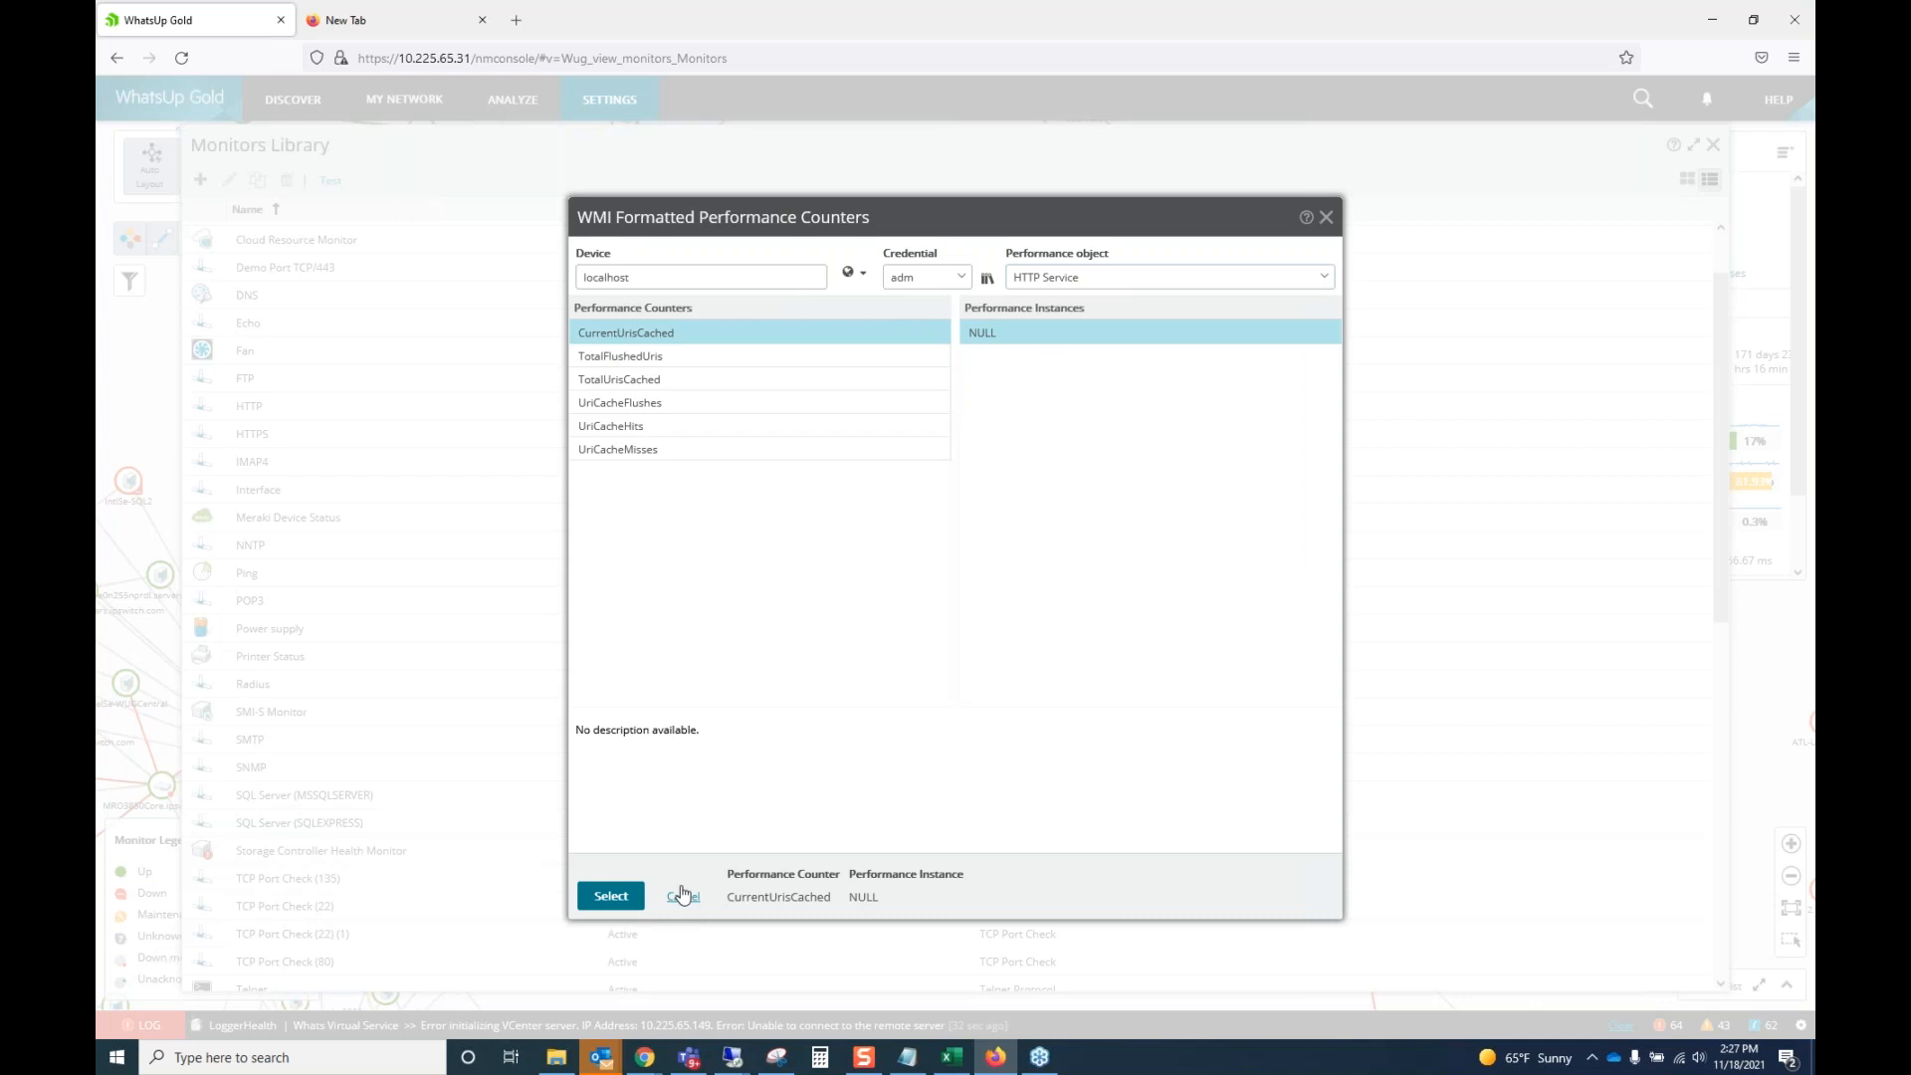
click(683, 895)
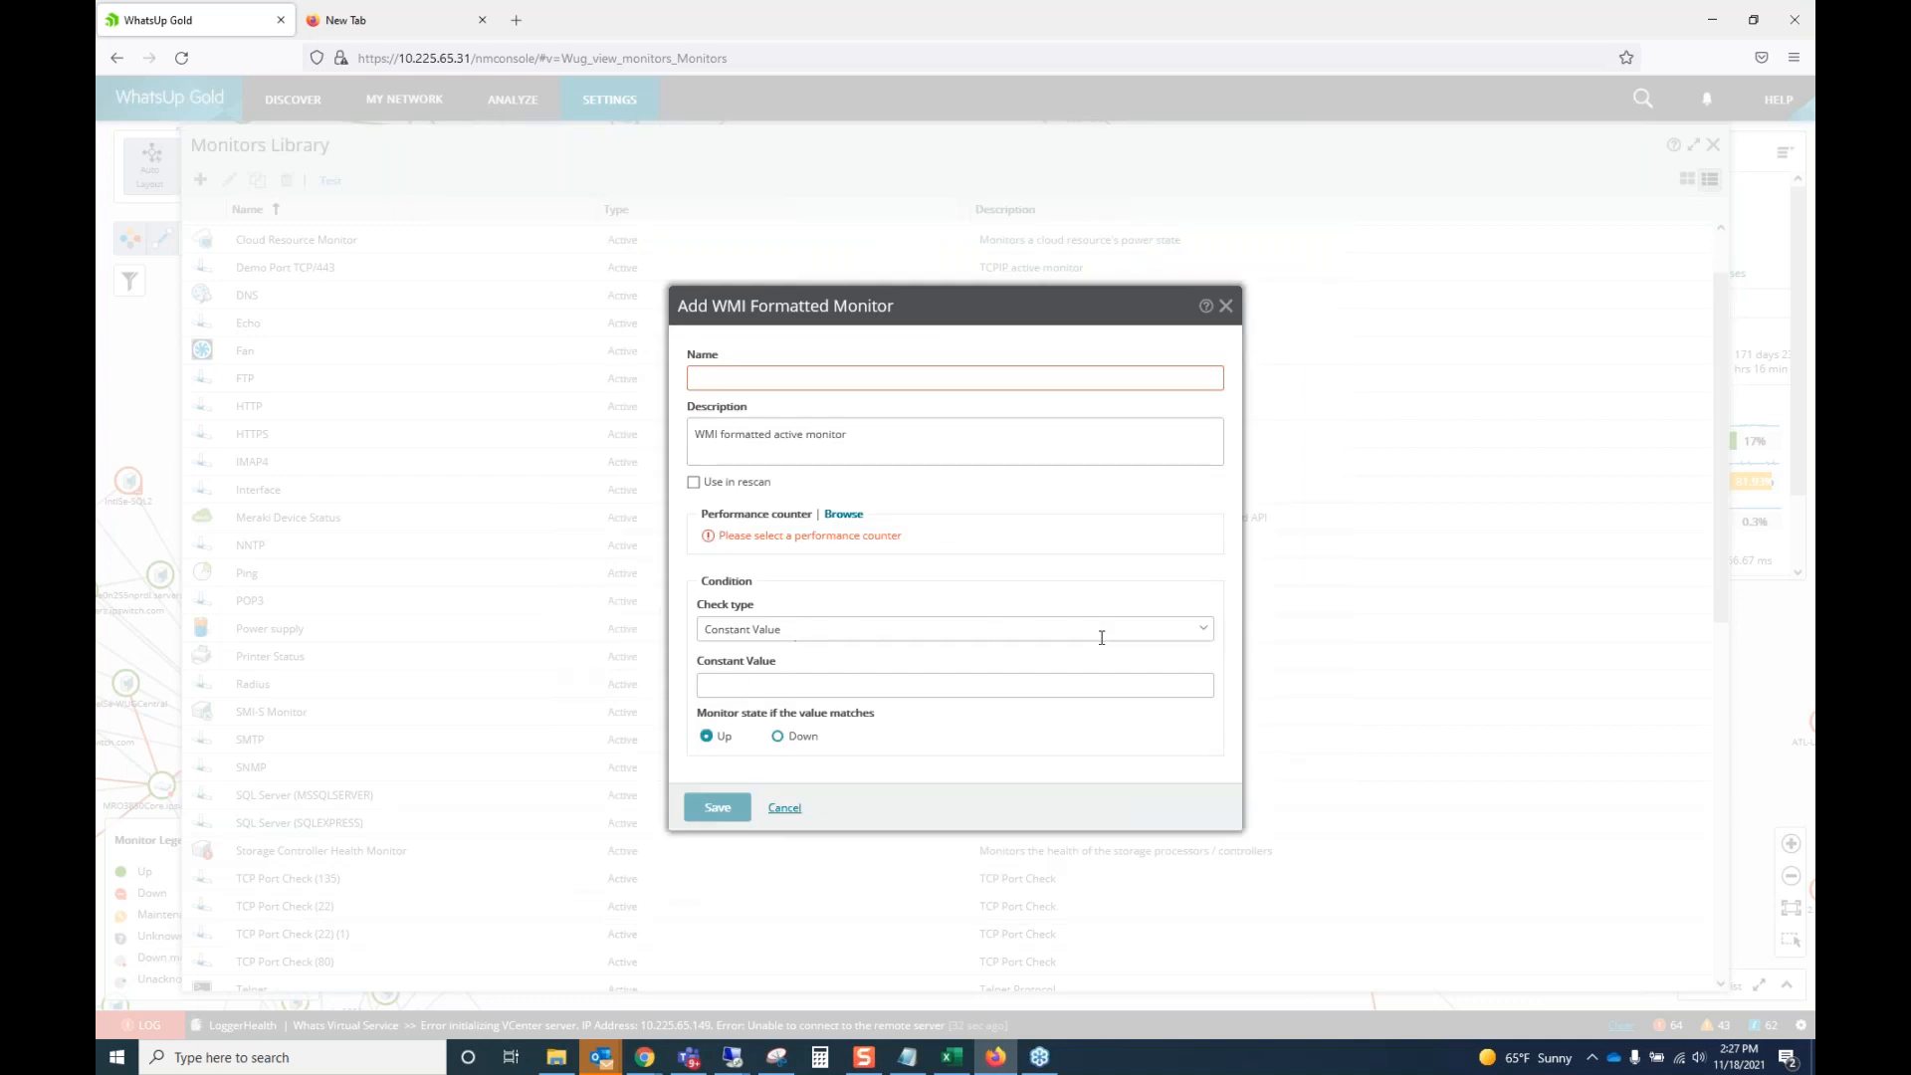
Examine the Range of Values check type for the WMI condition, and close the monitor and the Monitors Library without saving.
click(1200, 638)
click(751, 675)
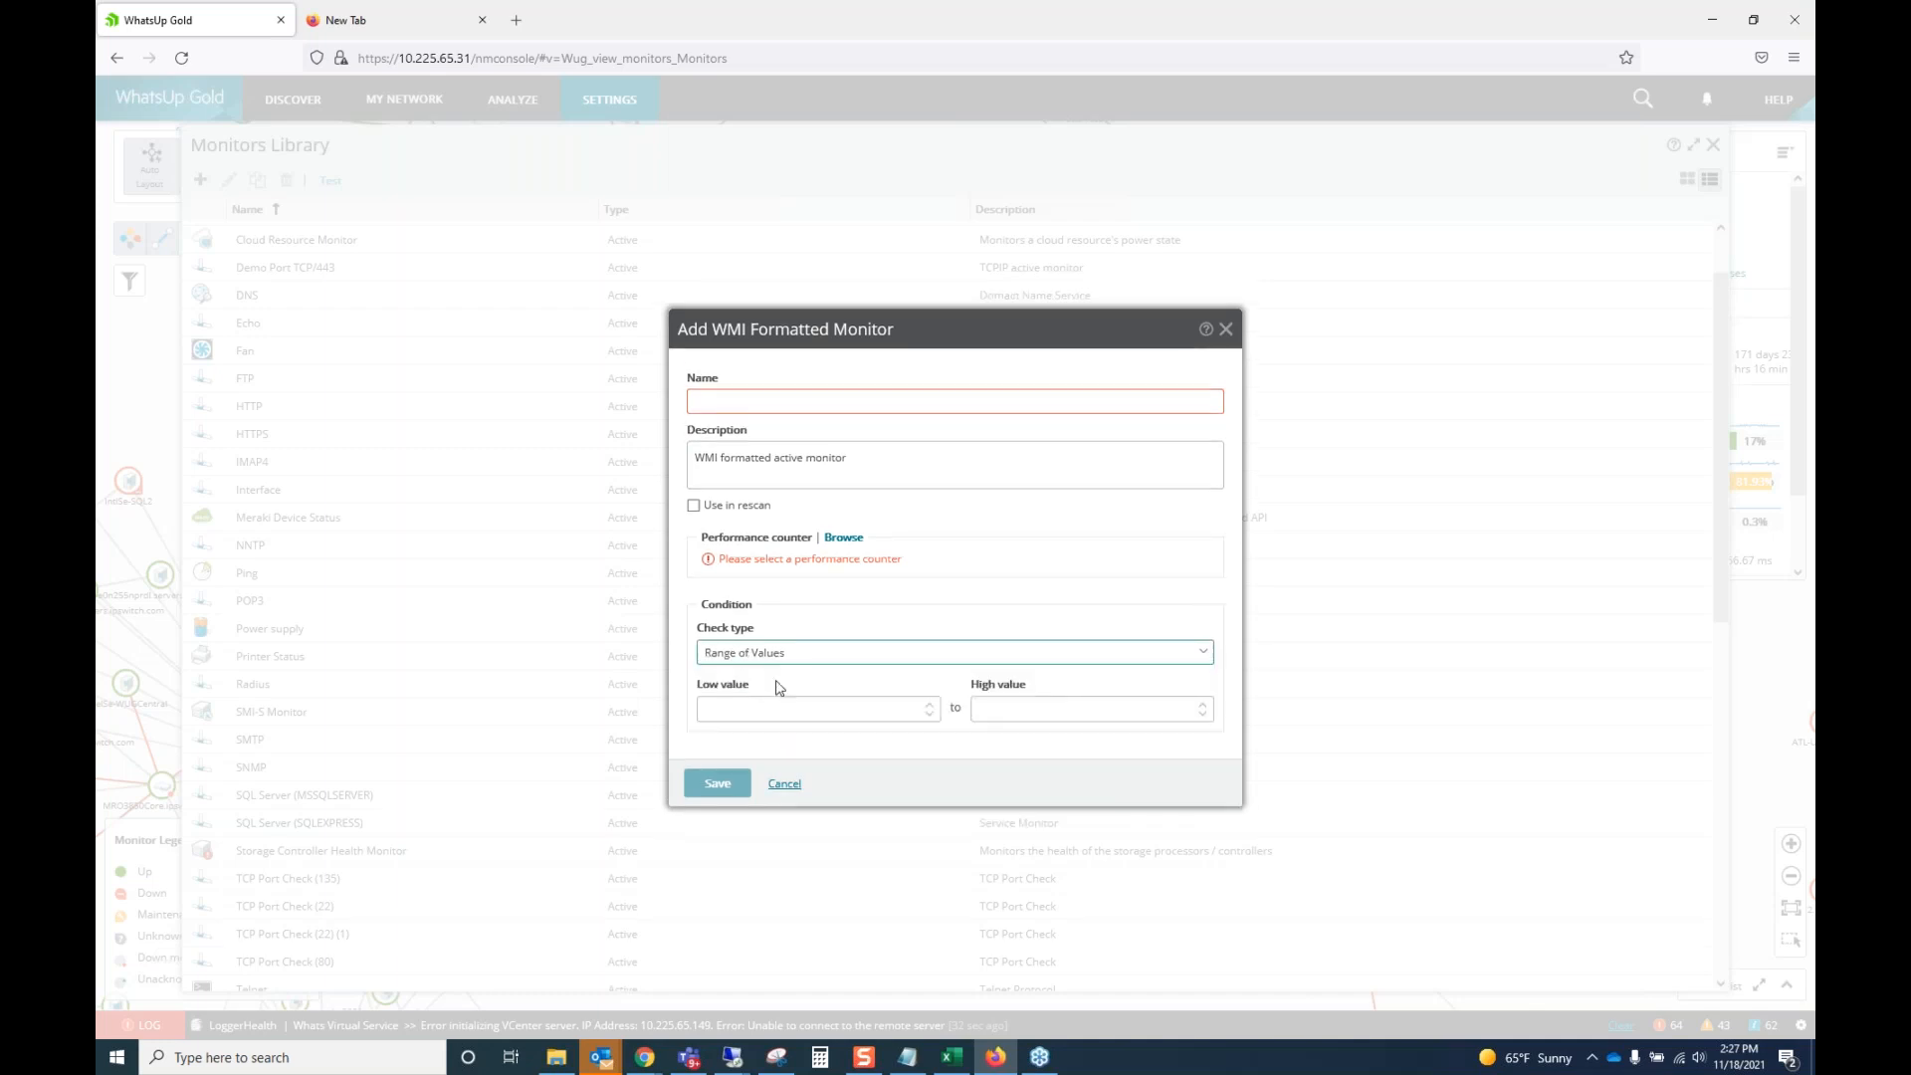
click(742, 717)
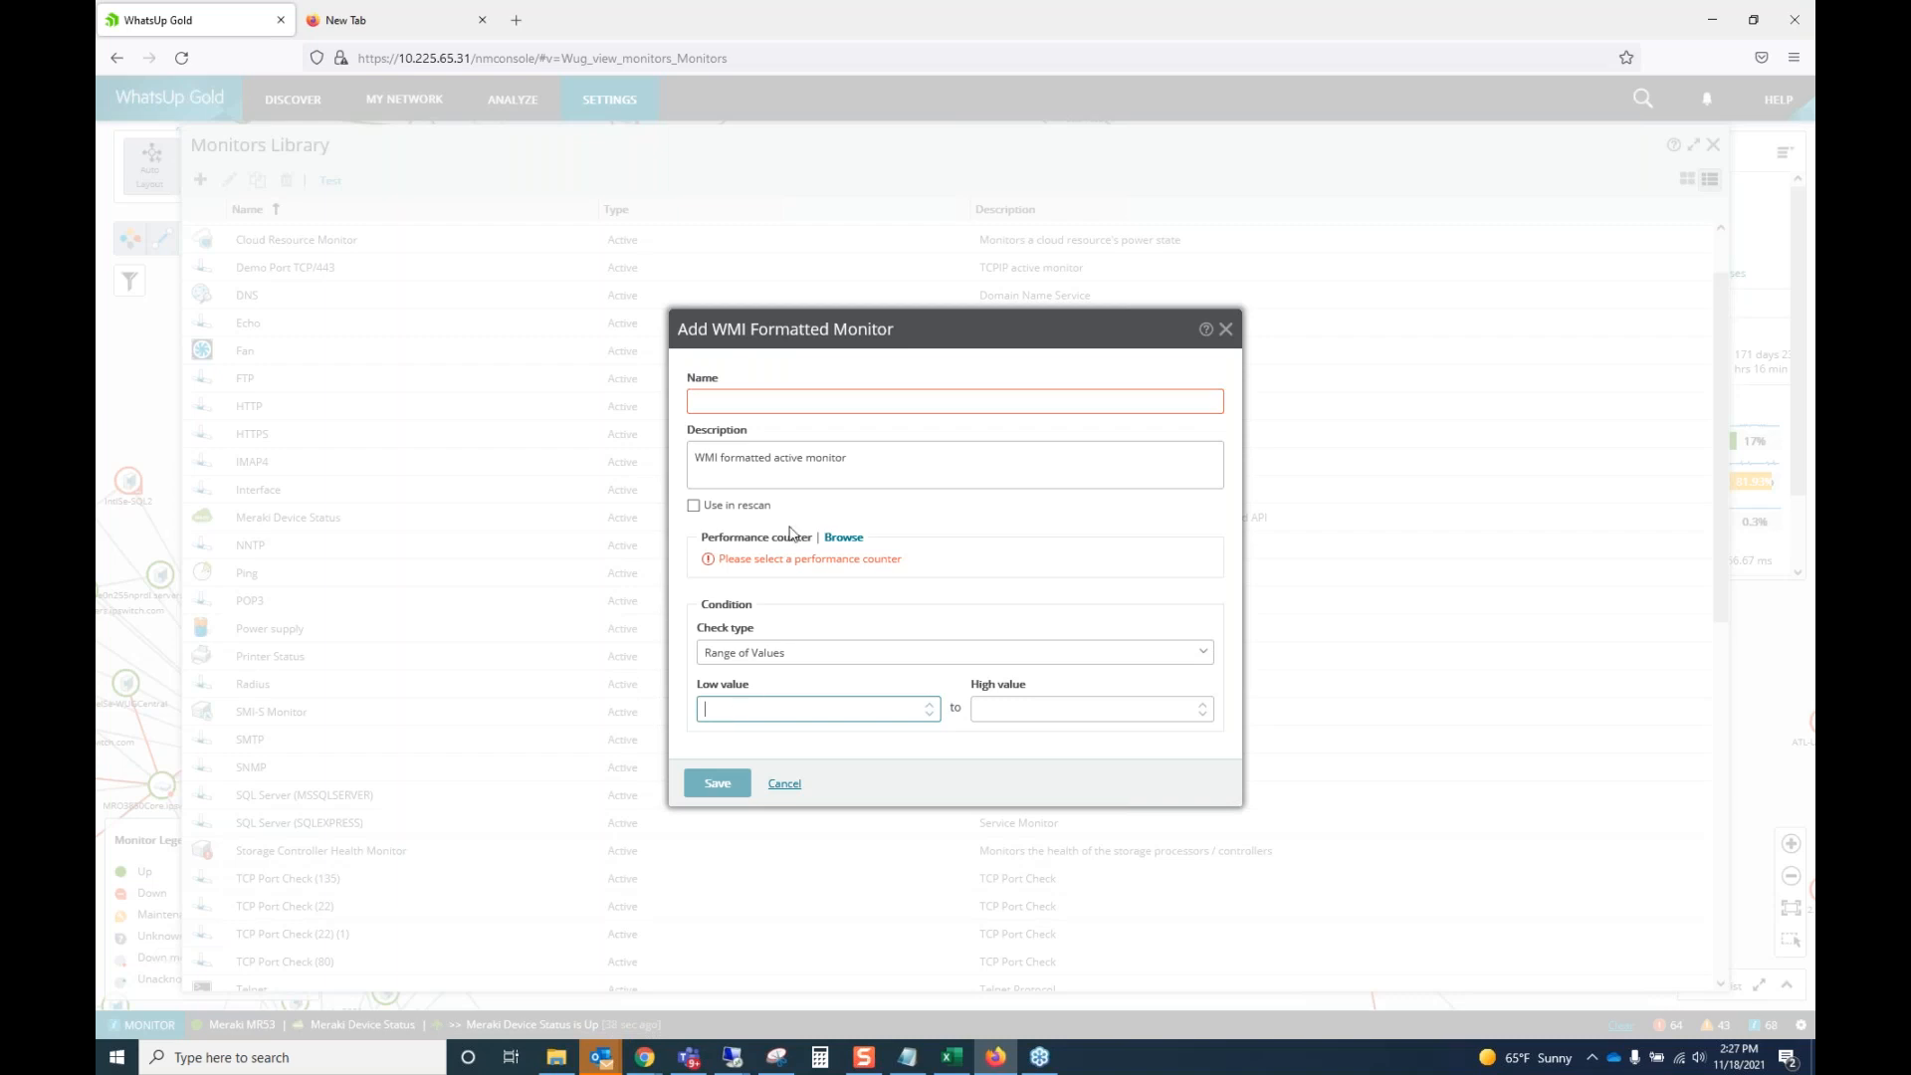
click(785, 783)
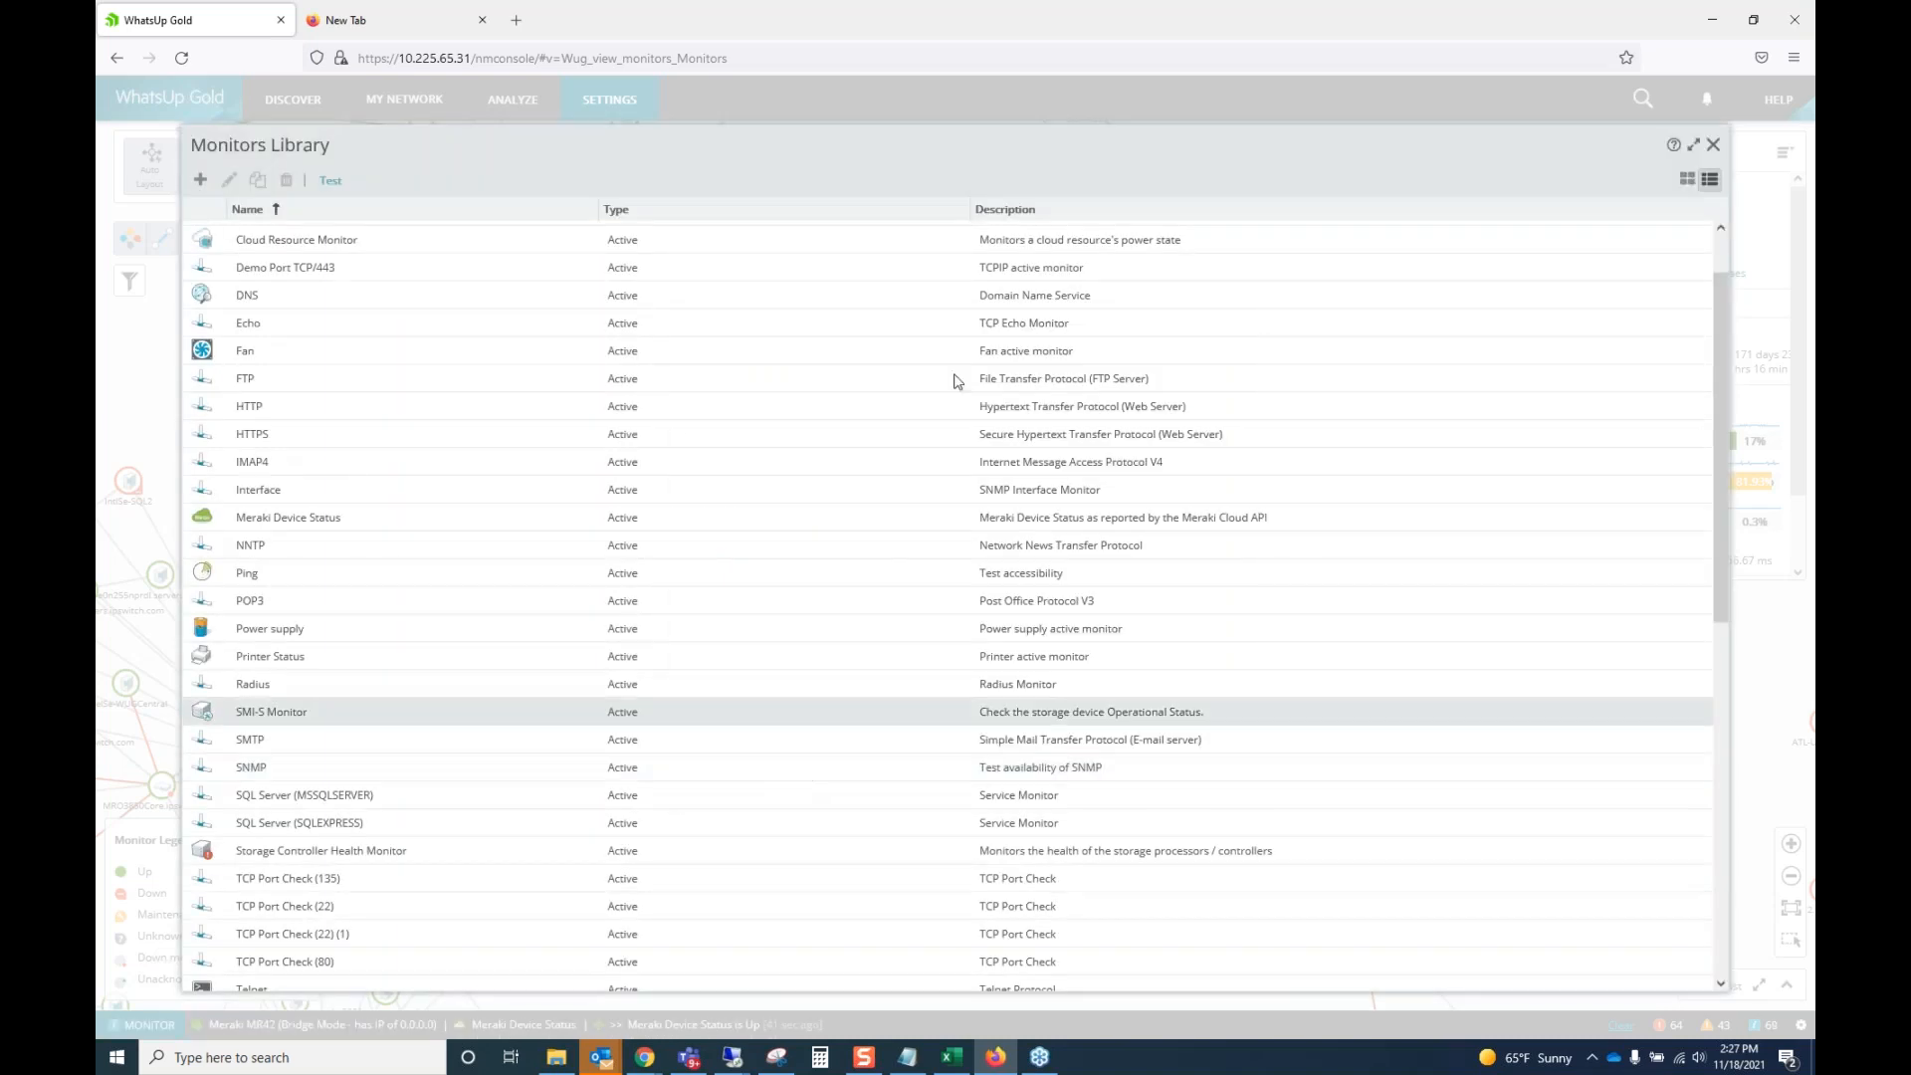
click(1712, 145)
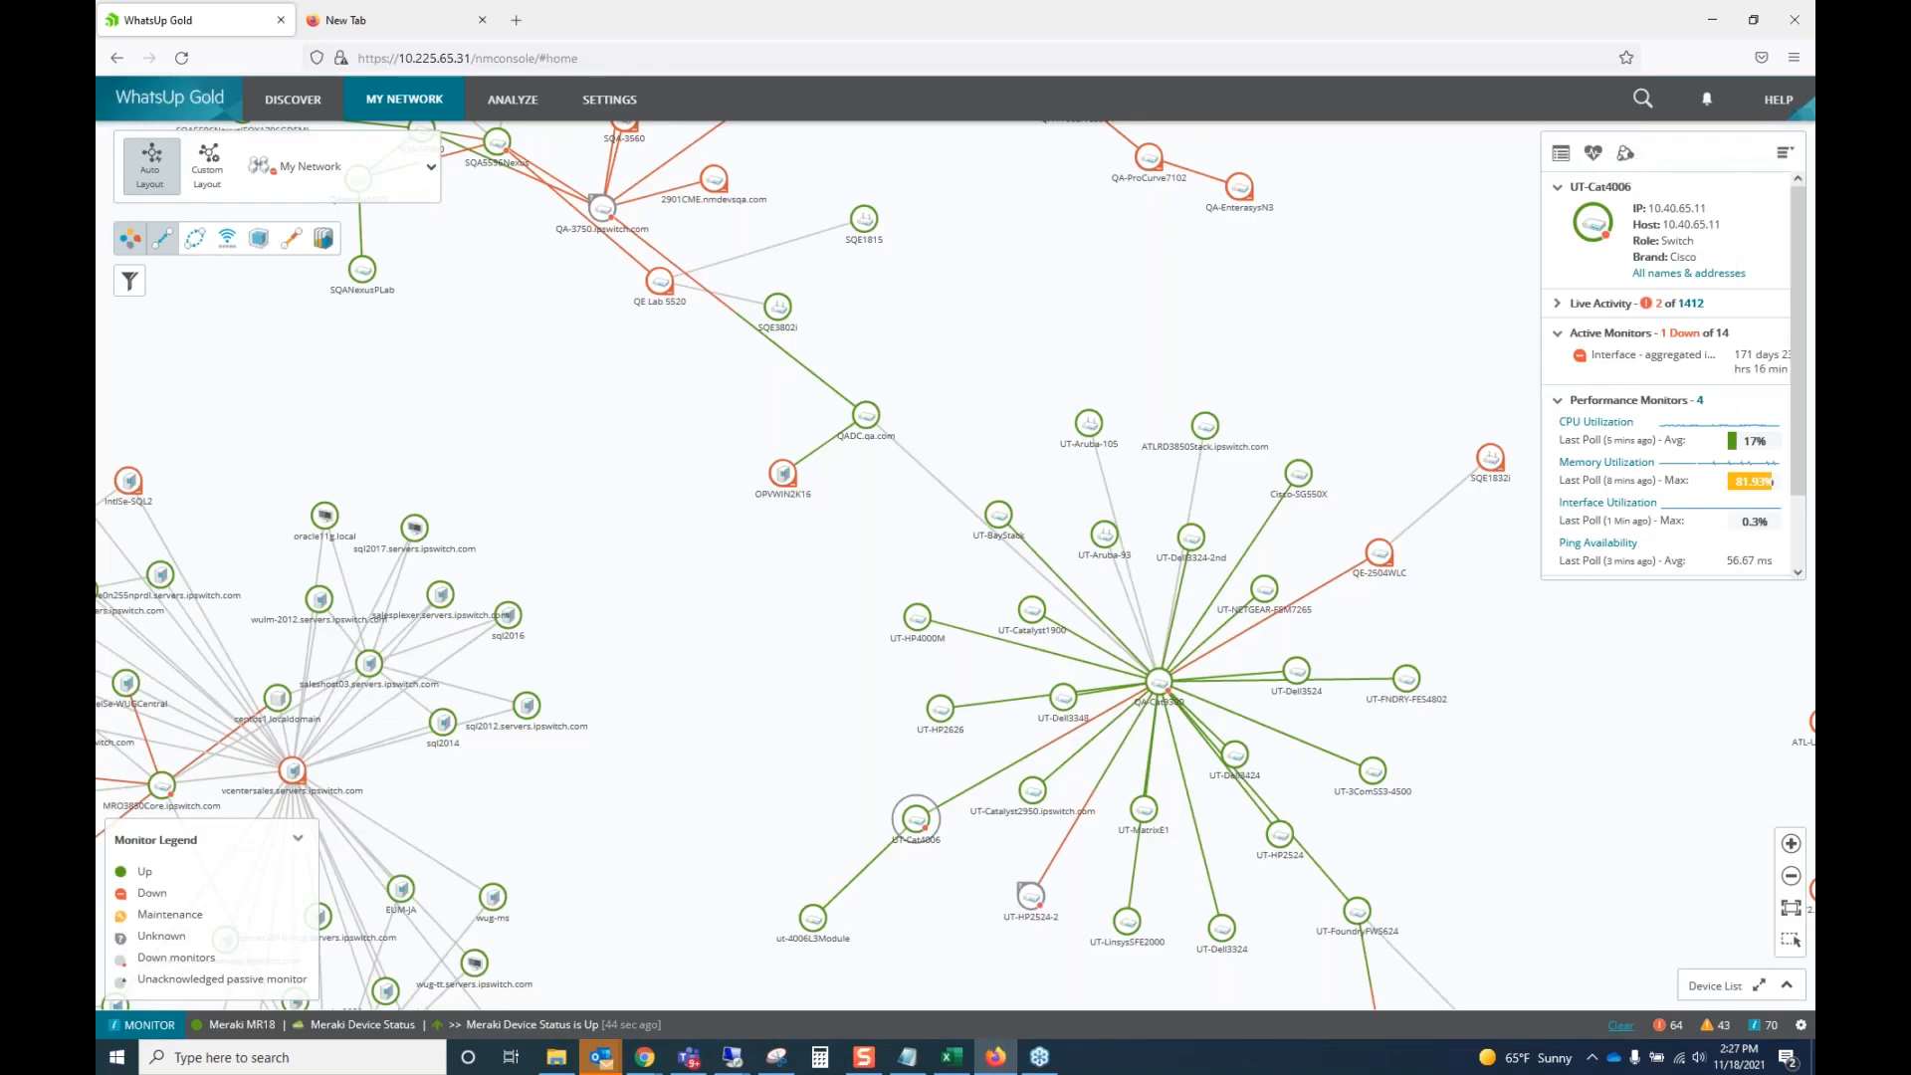
Open the device properties of the QA-Cat9300 switch from the map and view the monitor types that can be added.
click(1169, 686)
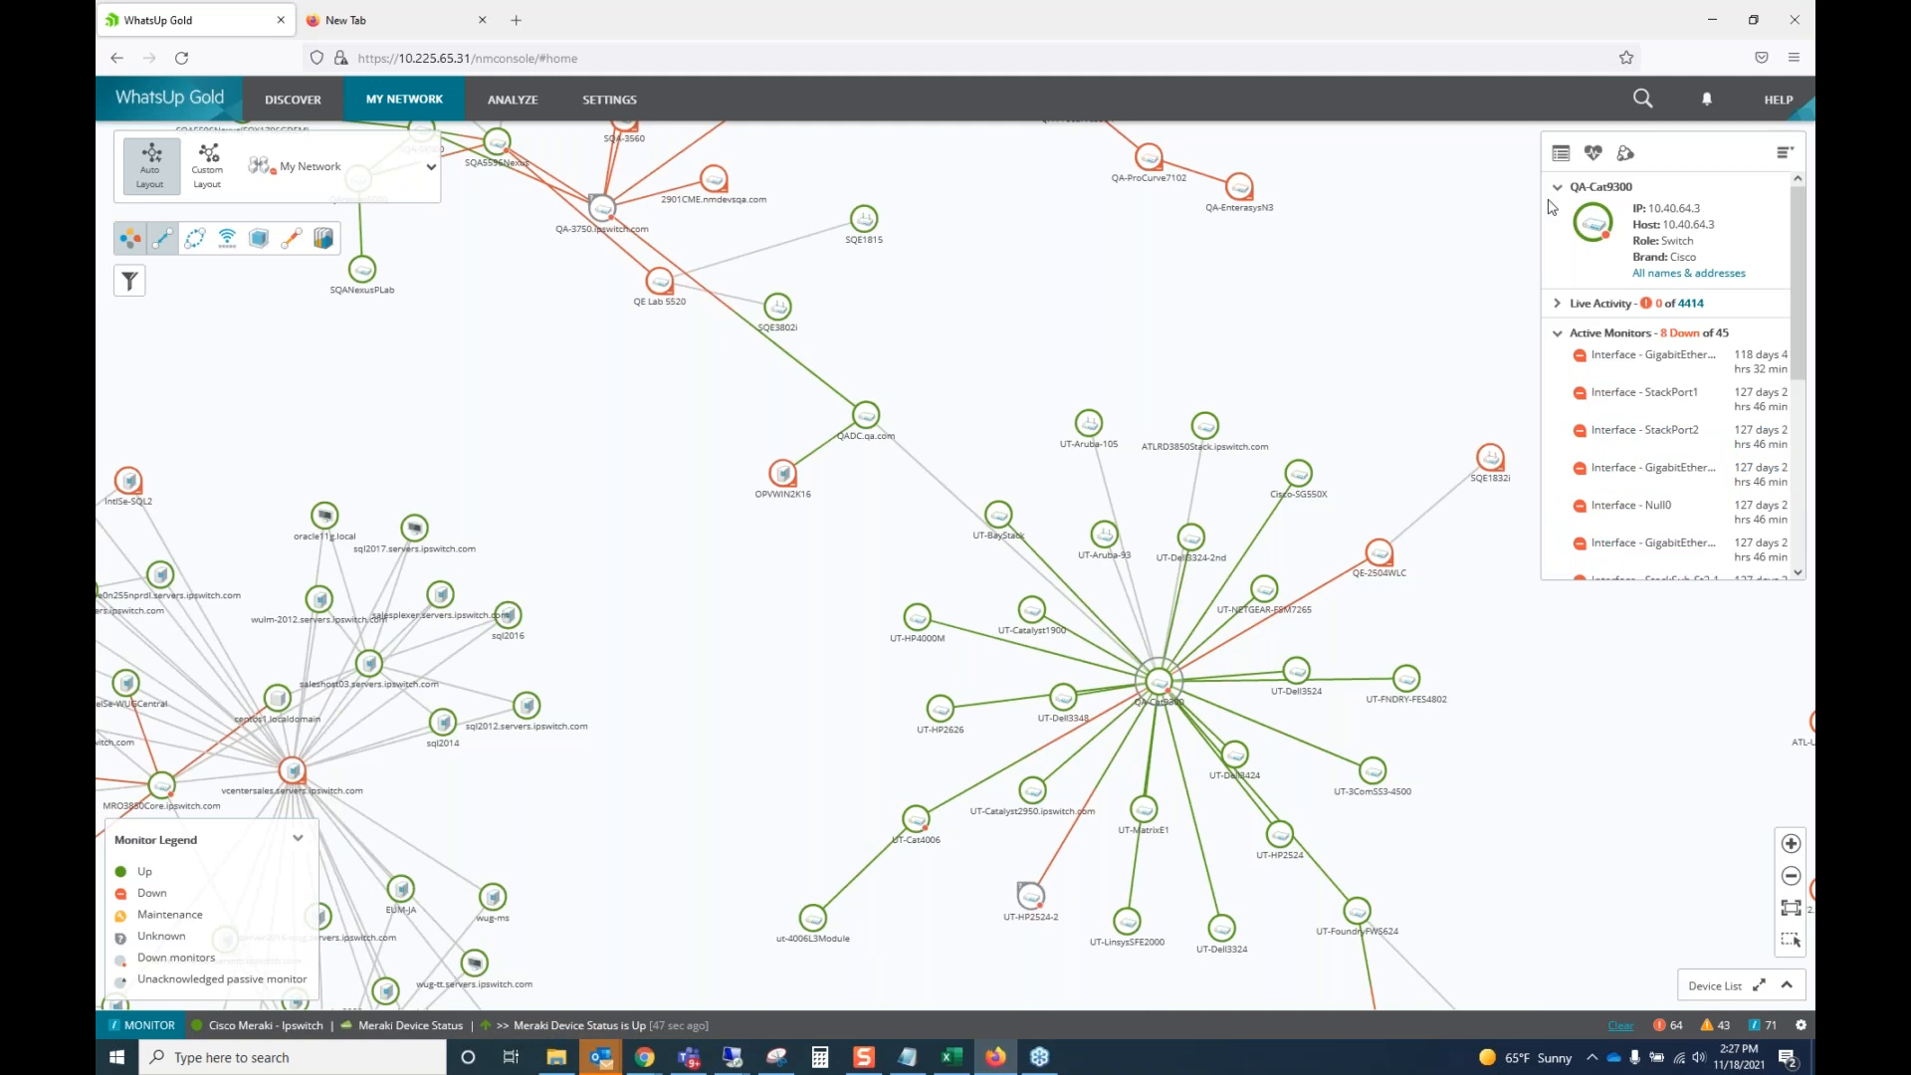
click(1563, 156)
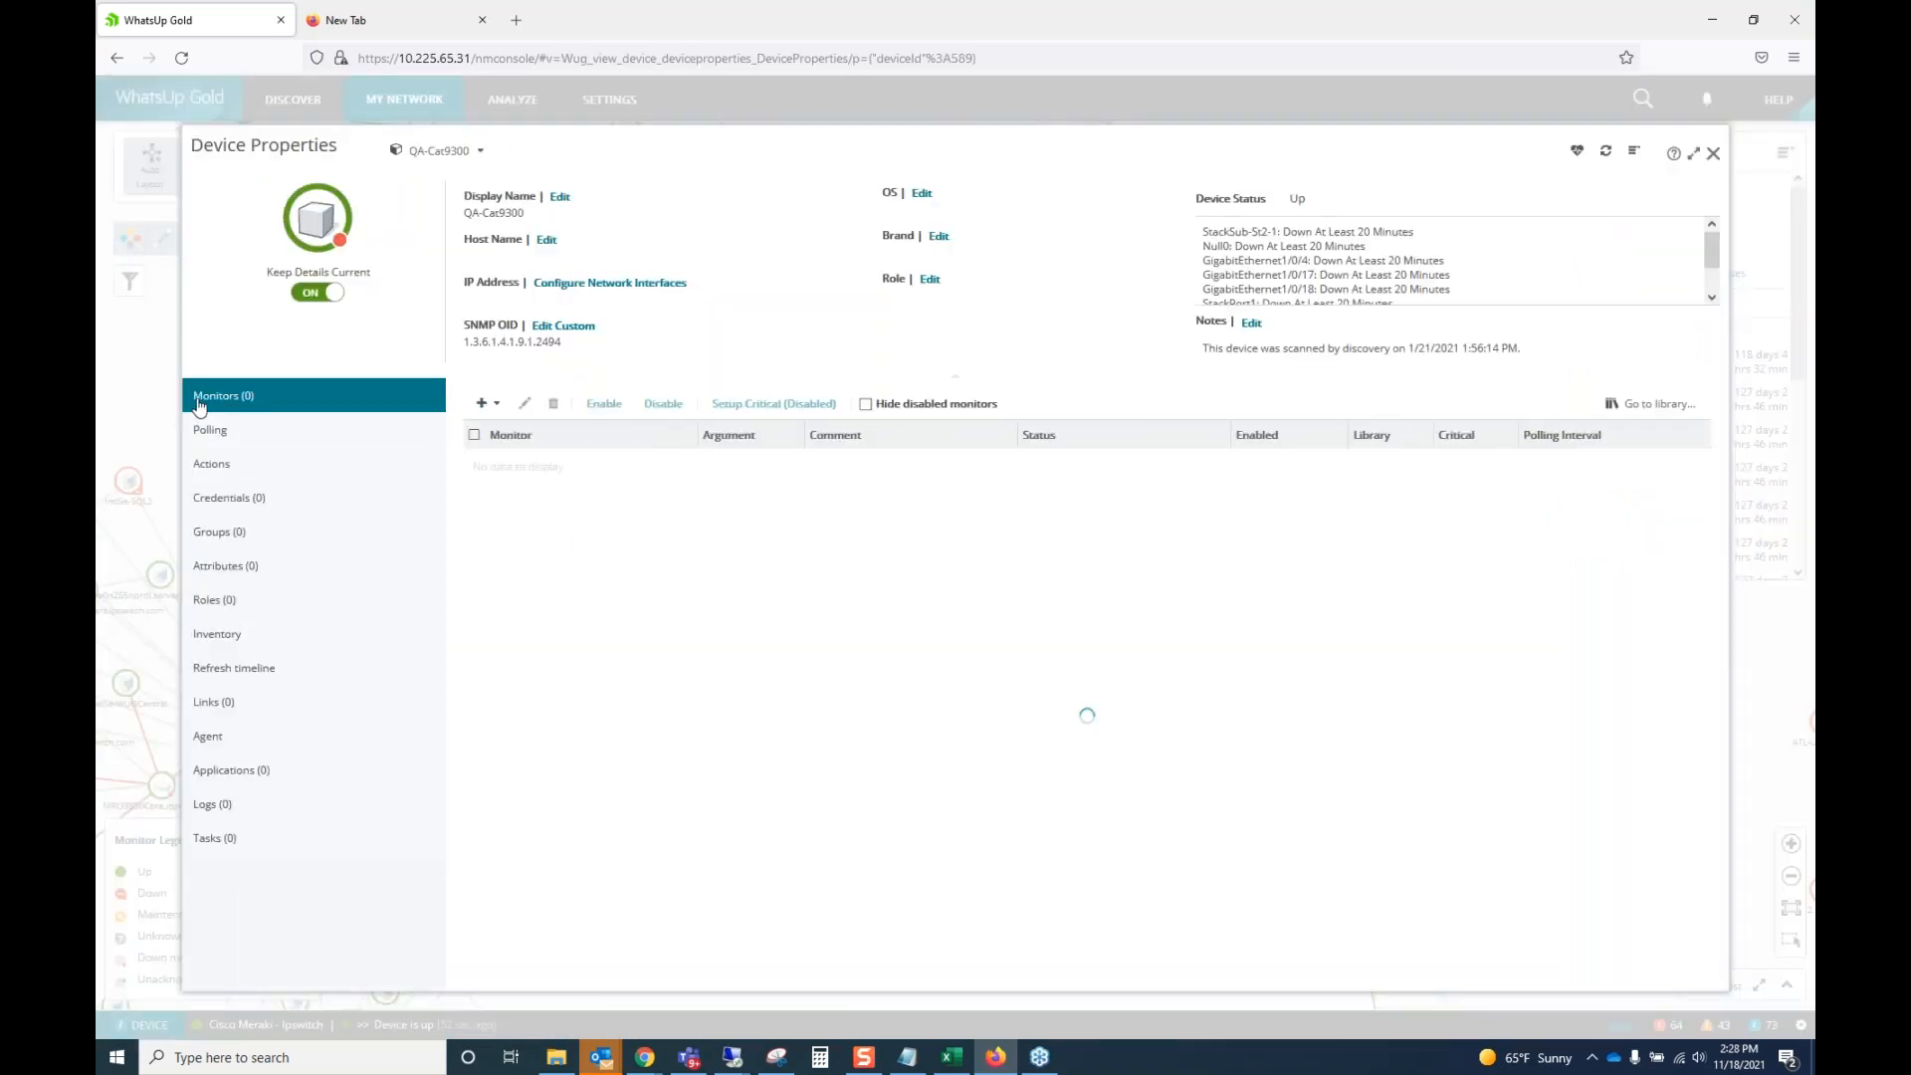
click(498, 408)
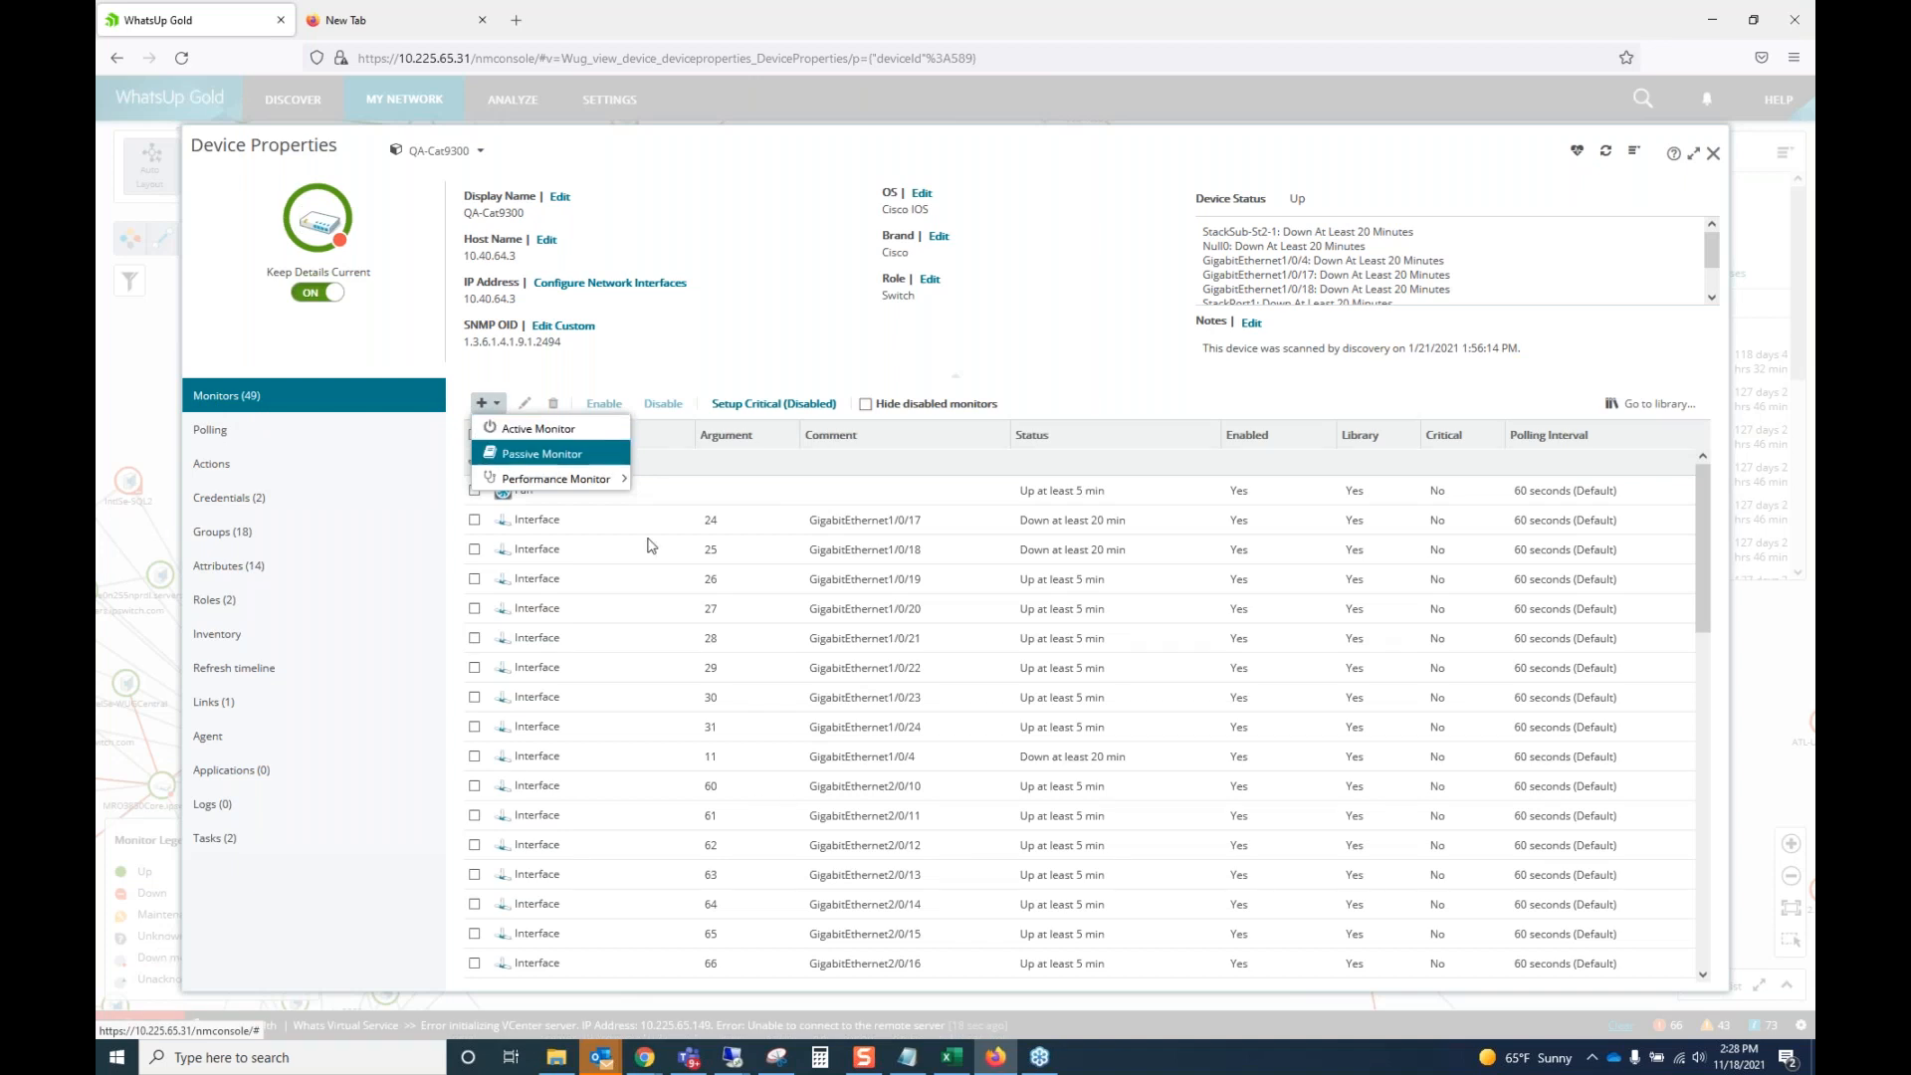
mouse_move(592, 473)
Review the active and performance monitors assigned to QA-Cat9300 and select the Interface Utilization monitor.
scroll(1063, 715, down, 3)
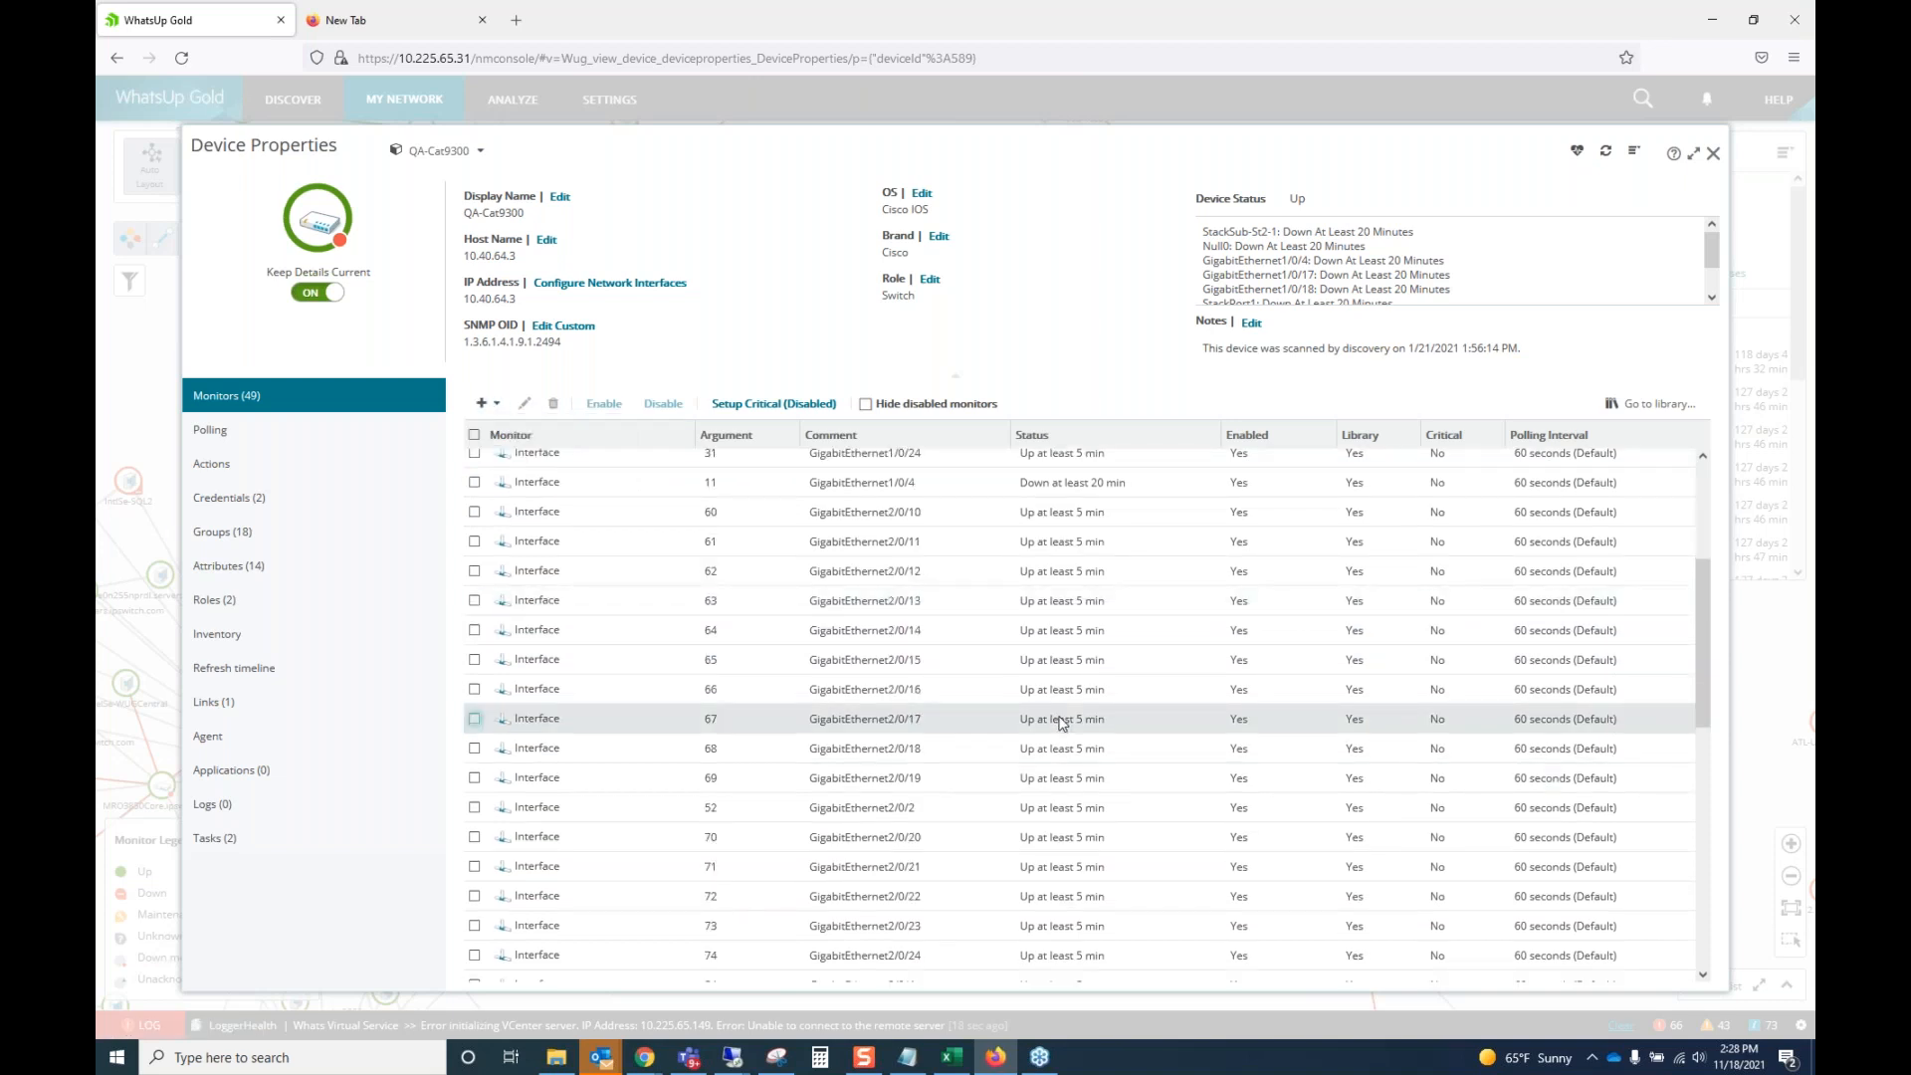
scroll(1025, 713, up, 3)
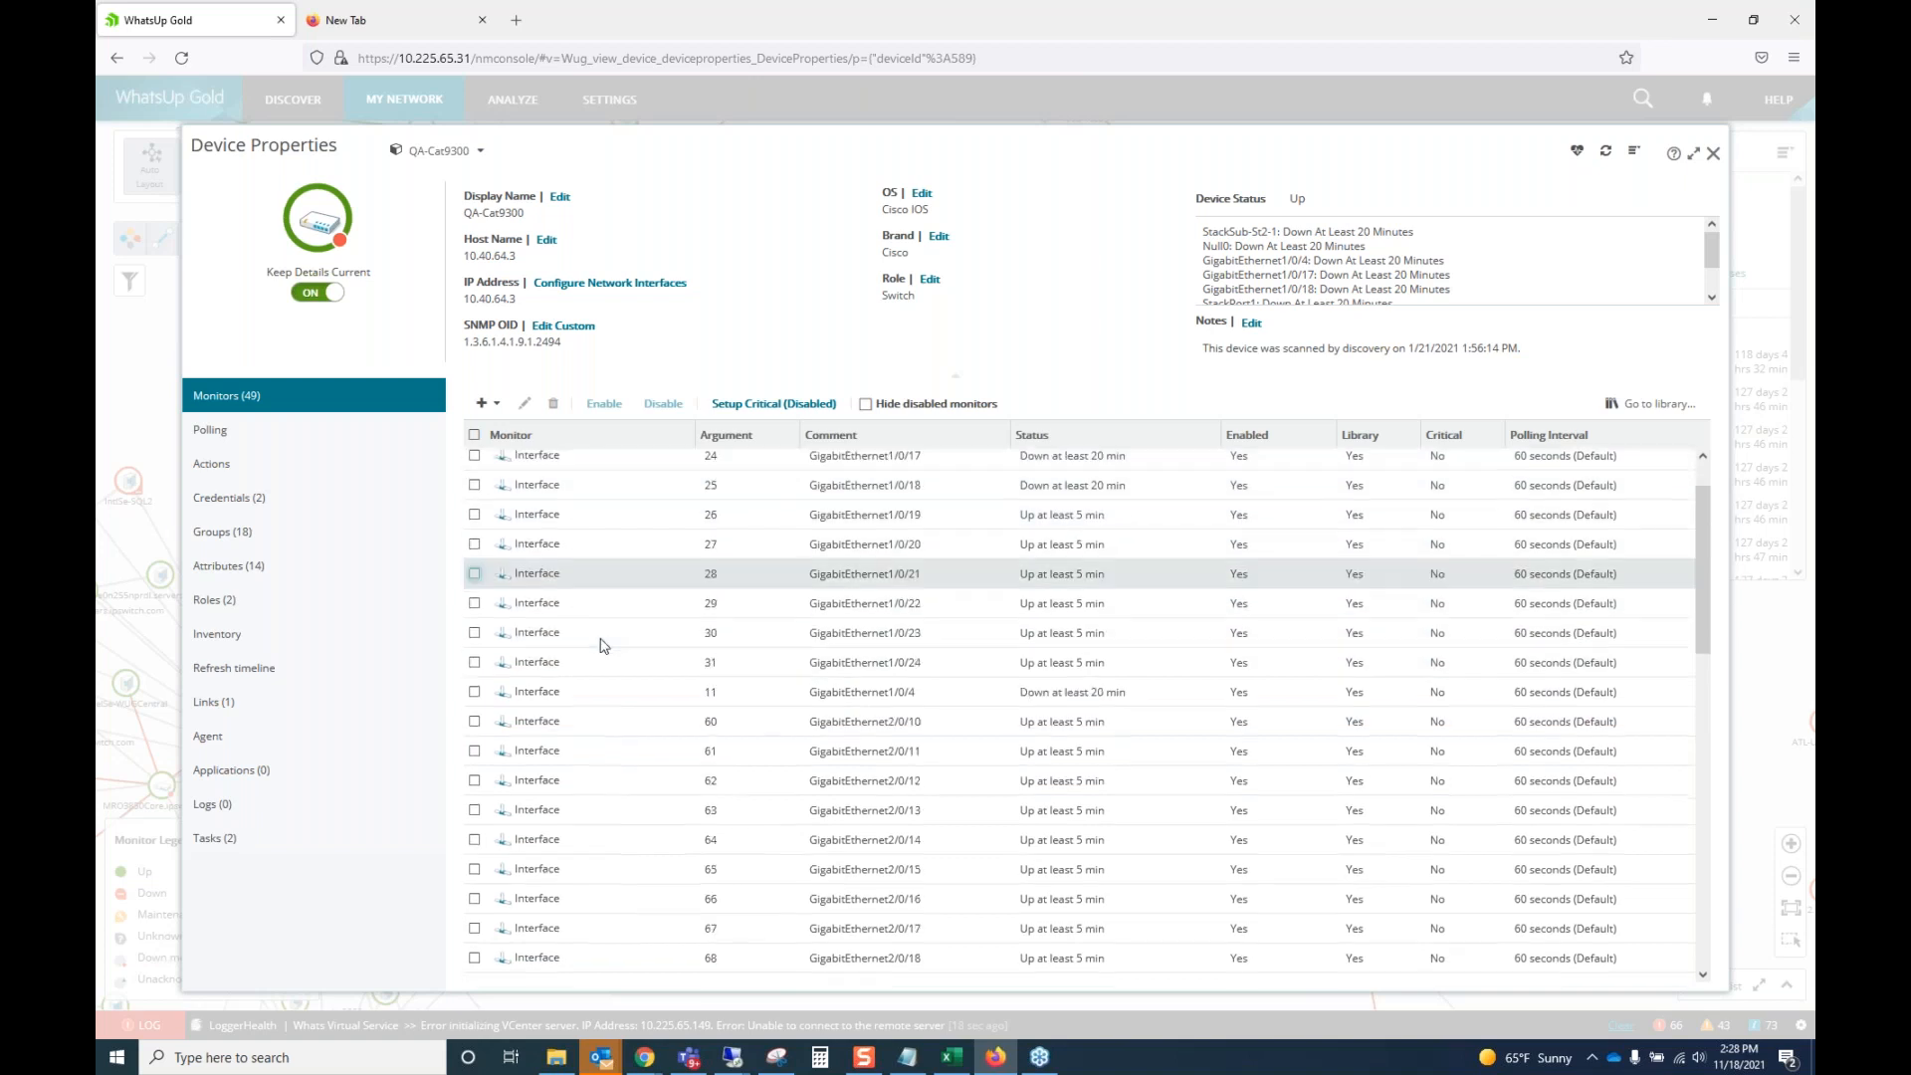
scroll(609, 648, down, 10)
scroll(607, 642, down, 2)
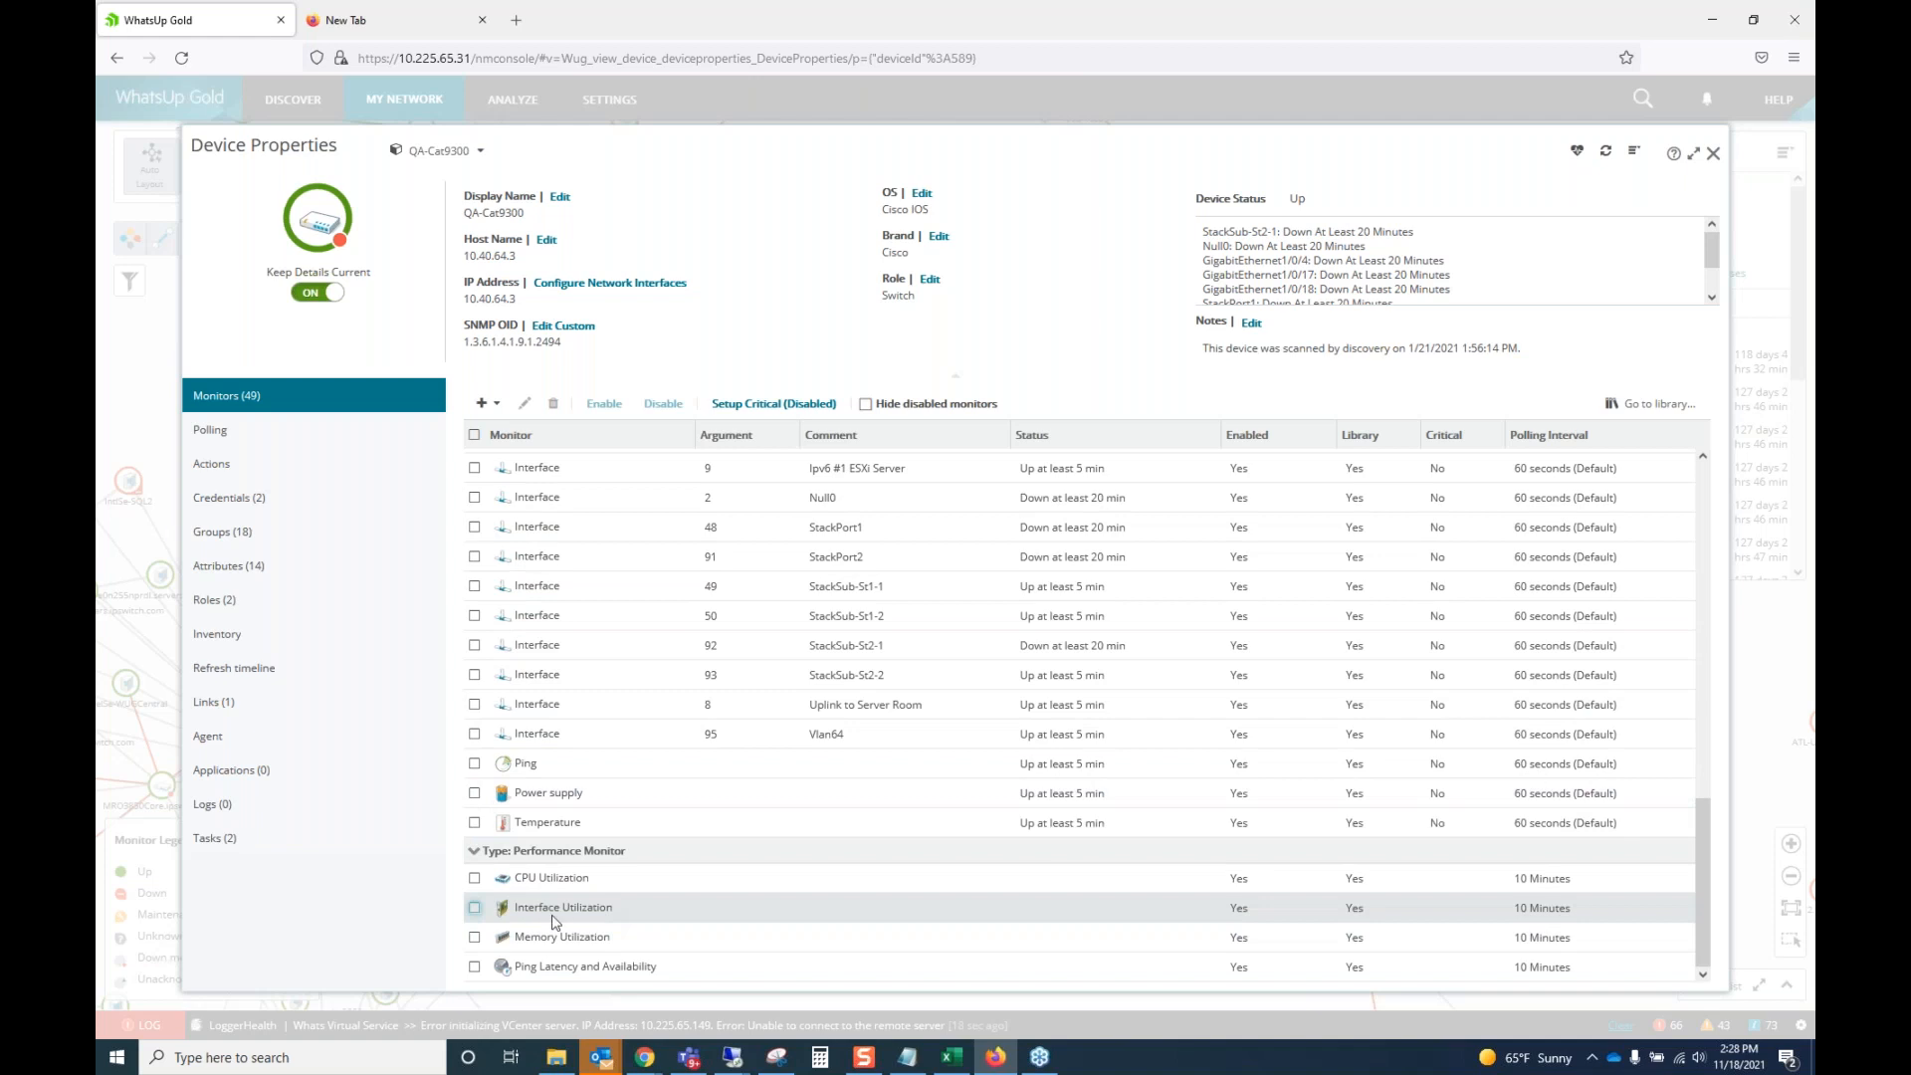
click(588, 911)
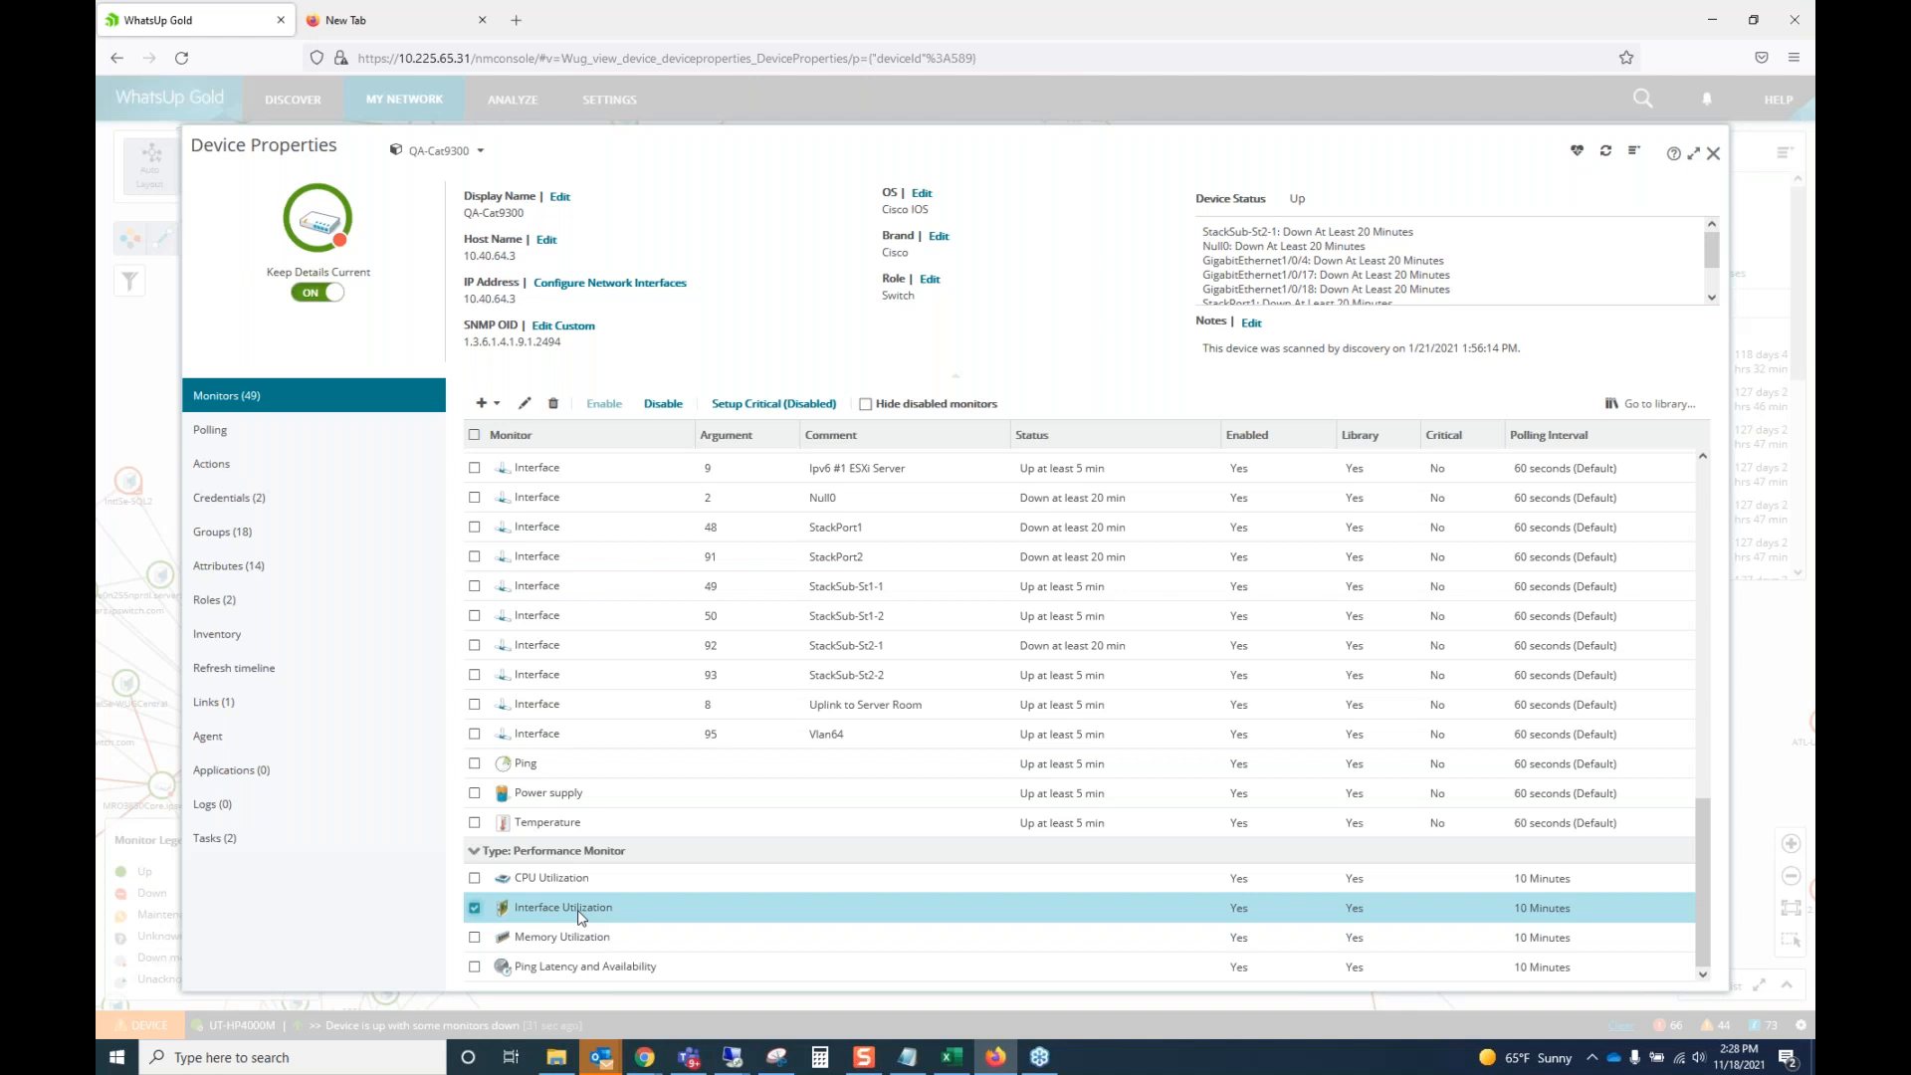
Start adding a passive monitor of type SNMP Trap to QA-Cat9300 and choose the Link Up trap.
click(493, 404)
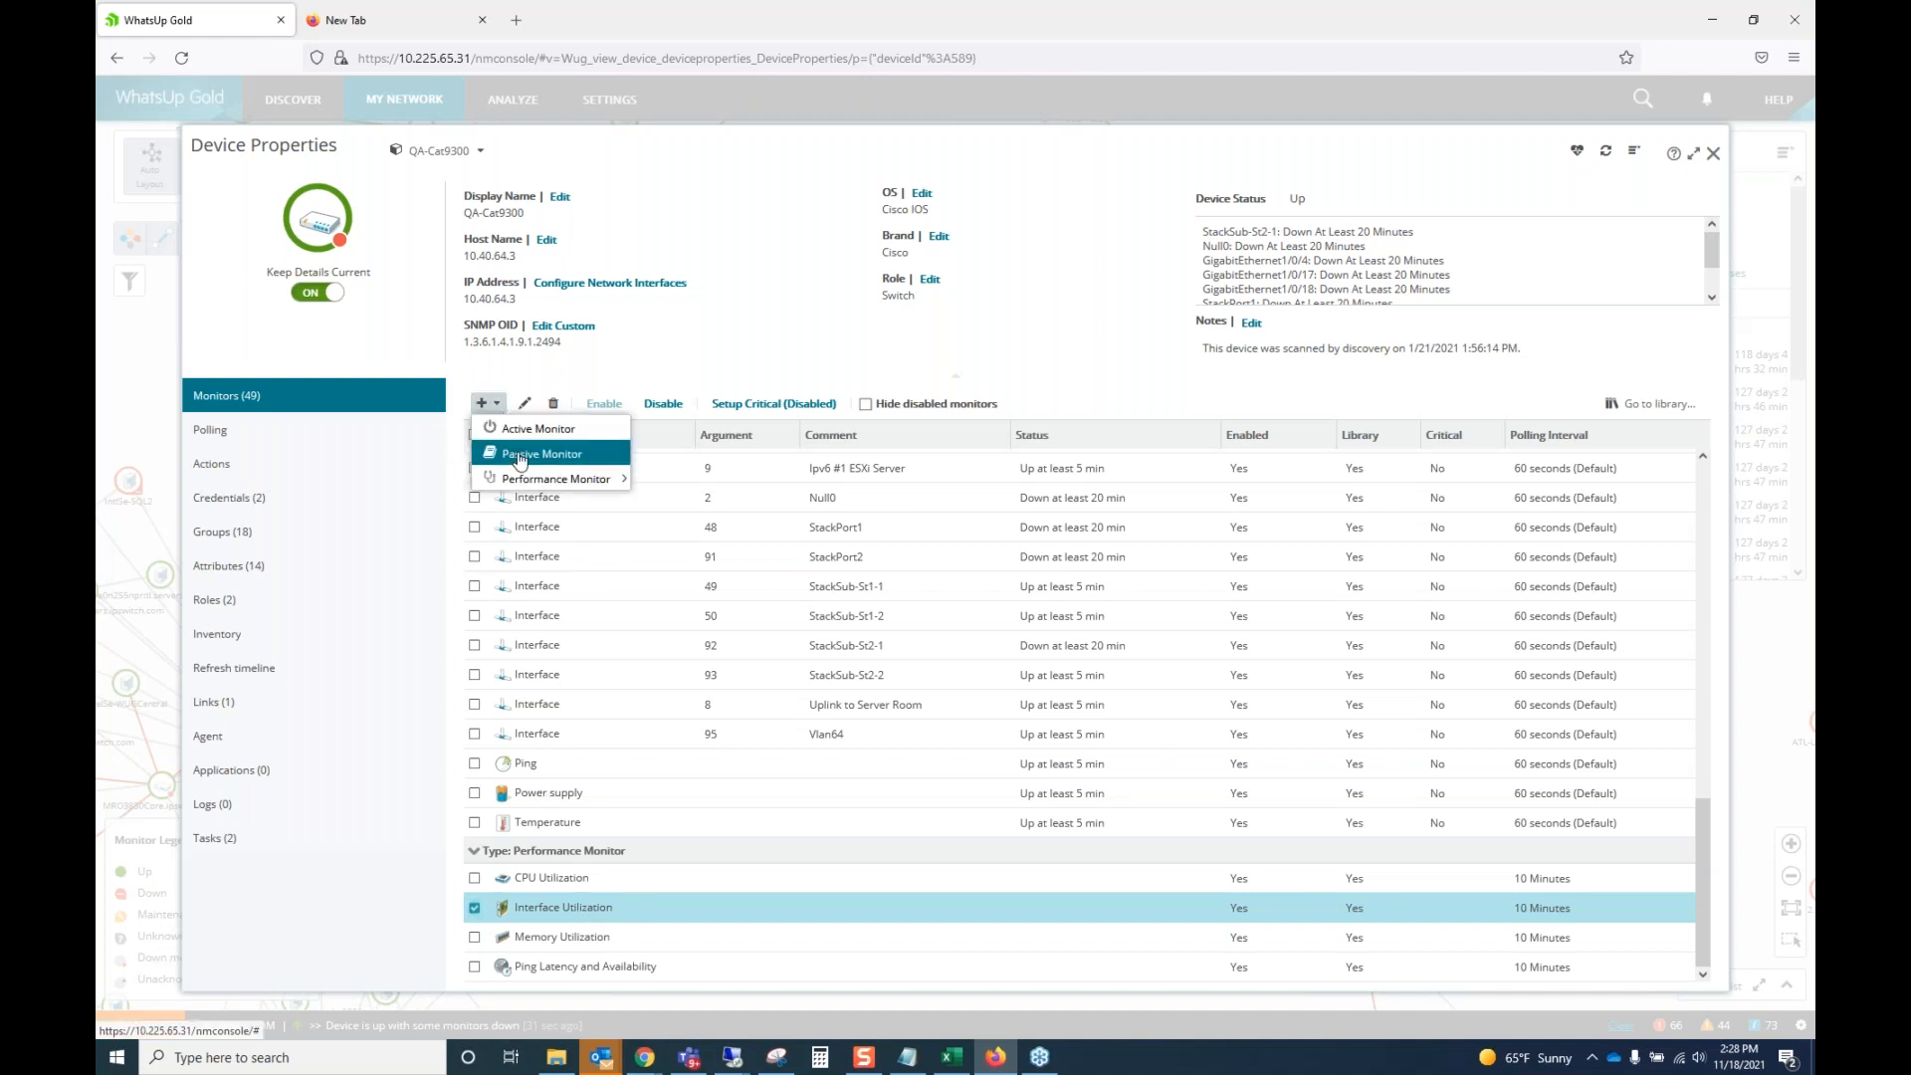
click(519, 456)
click(1365, 281)
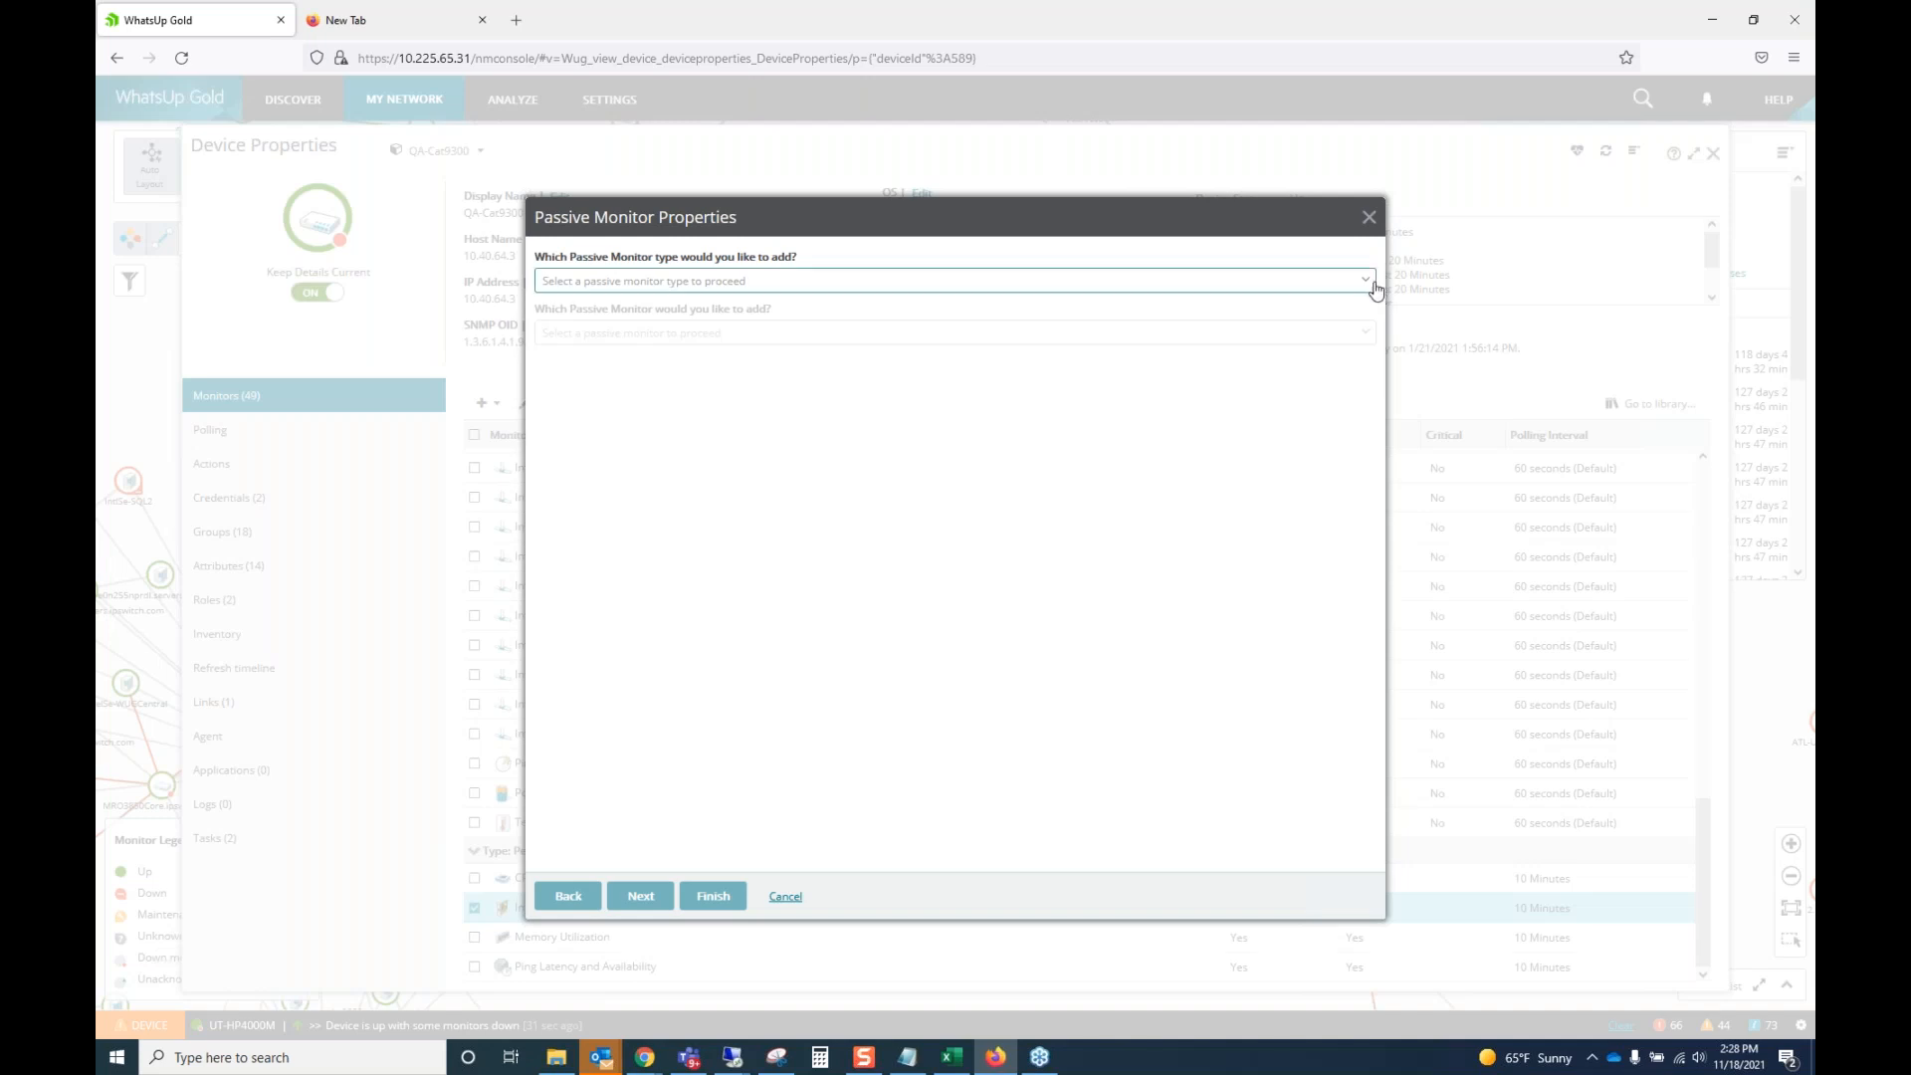
click(597, 308)
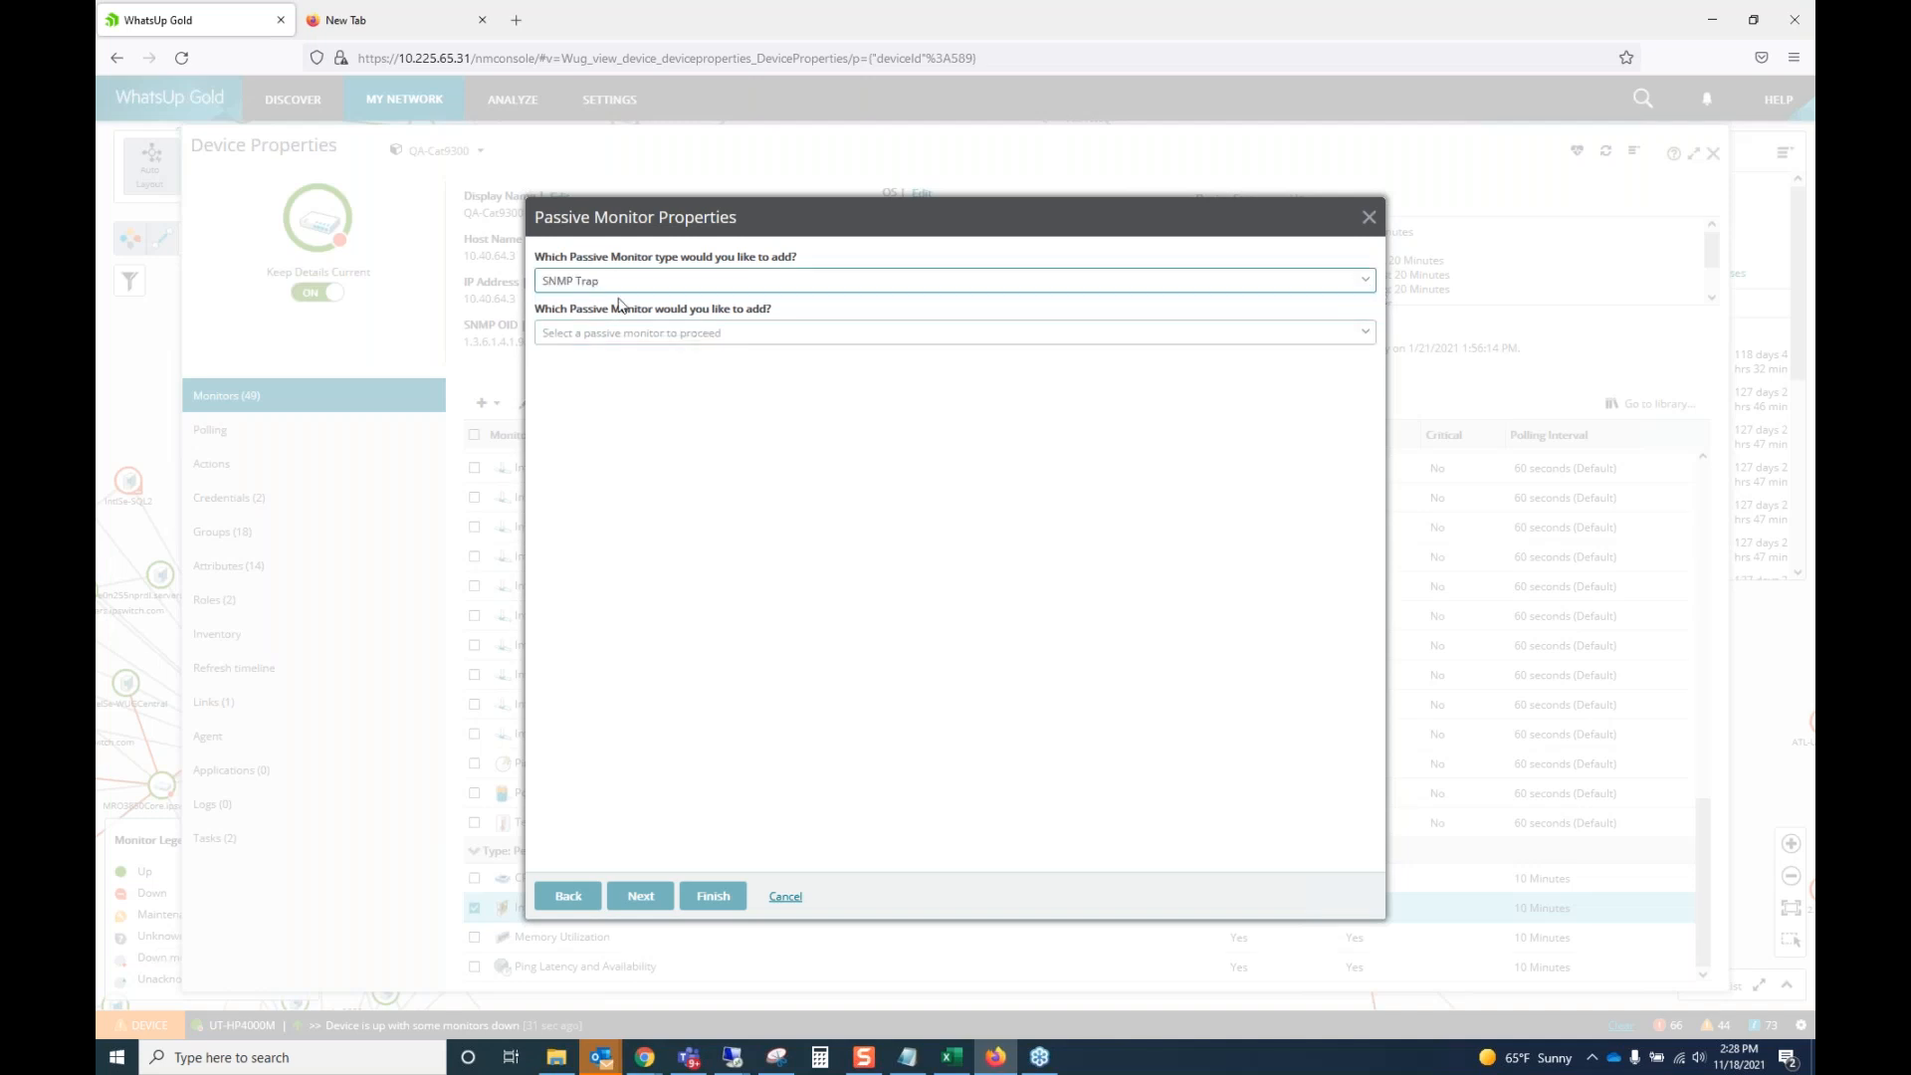
click(642, 332)
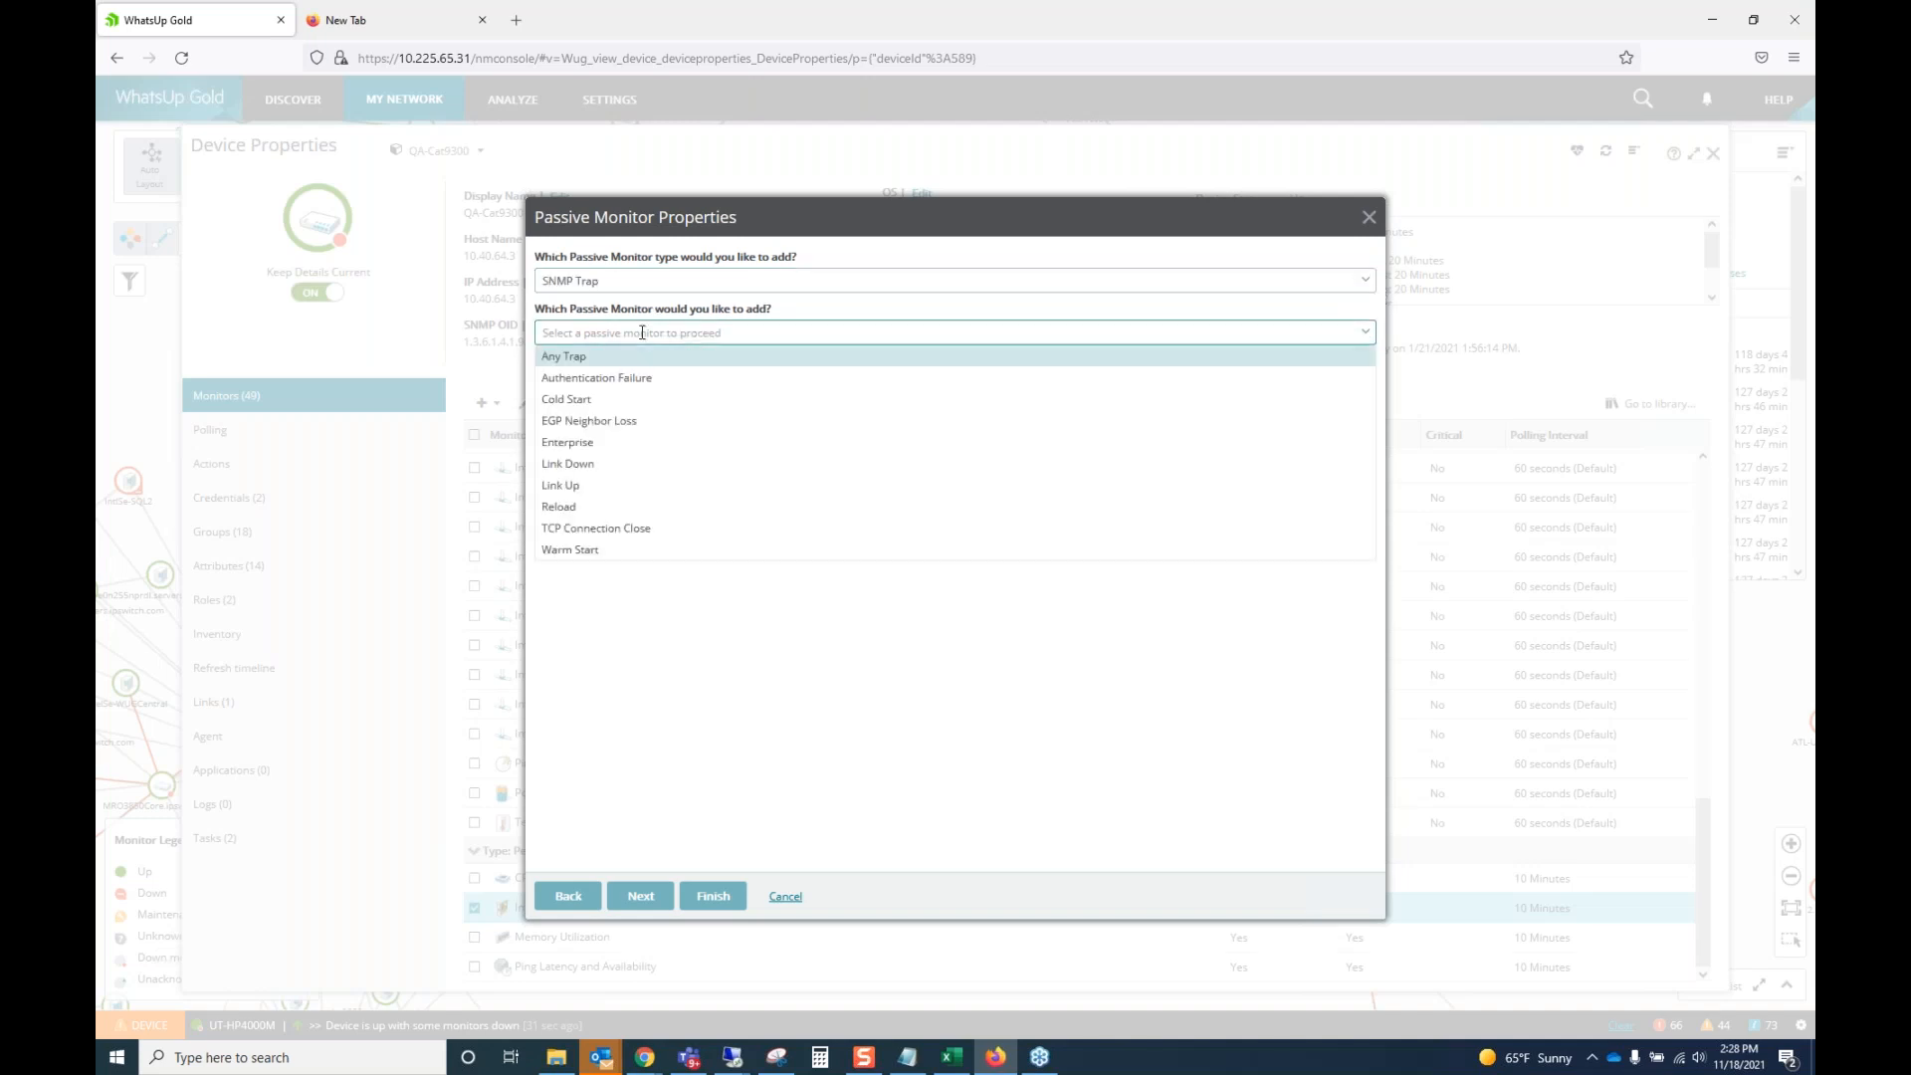
click(577, 484)
Try to attach the e-mail action from the Action Library to the Link Up passive monitor, and cancel without saving.
click(642, 896)
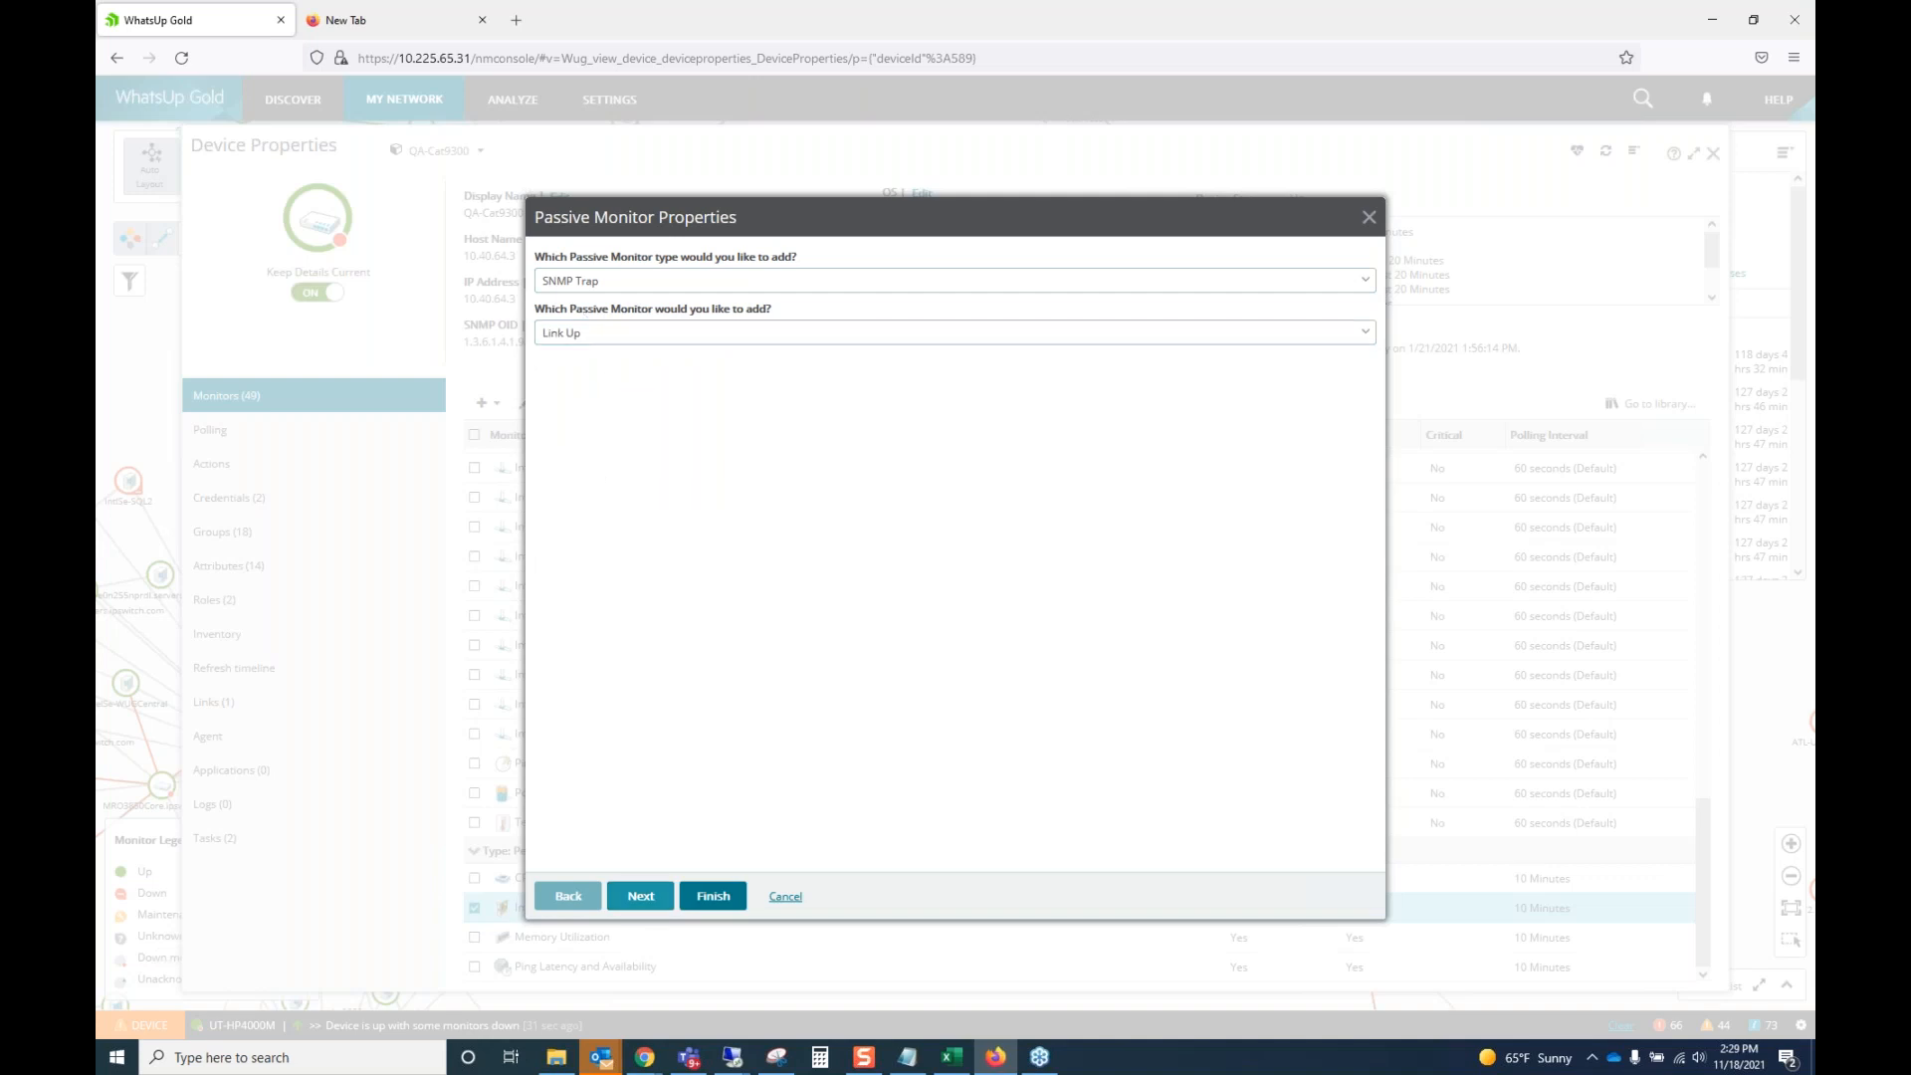
click(561, 307)
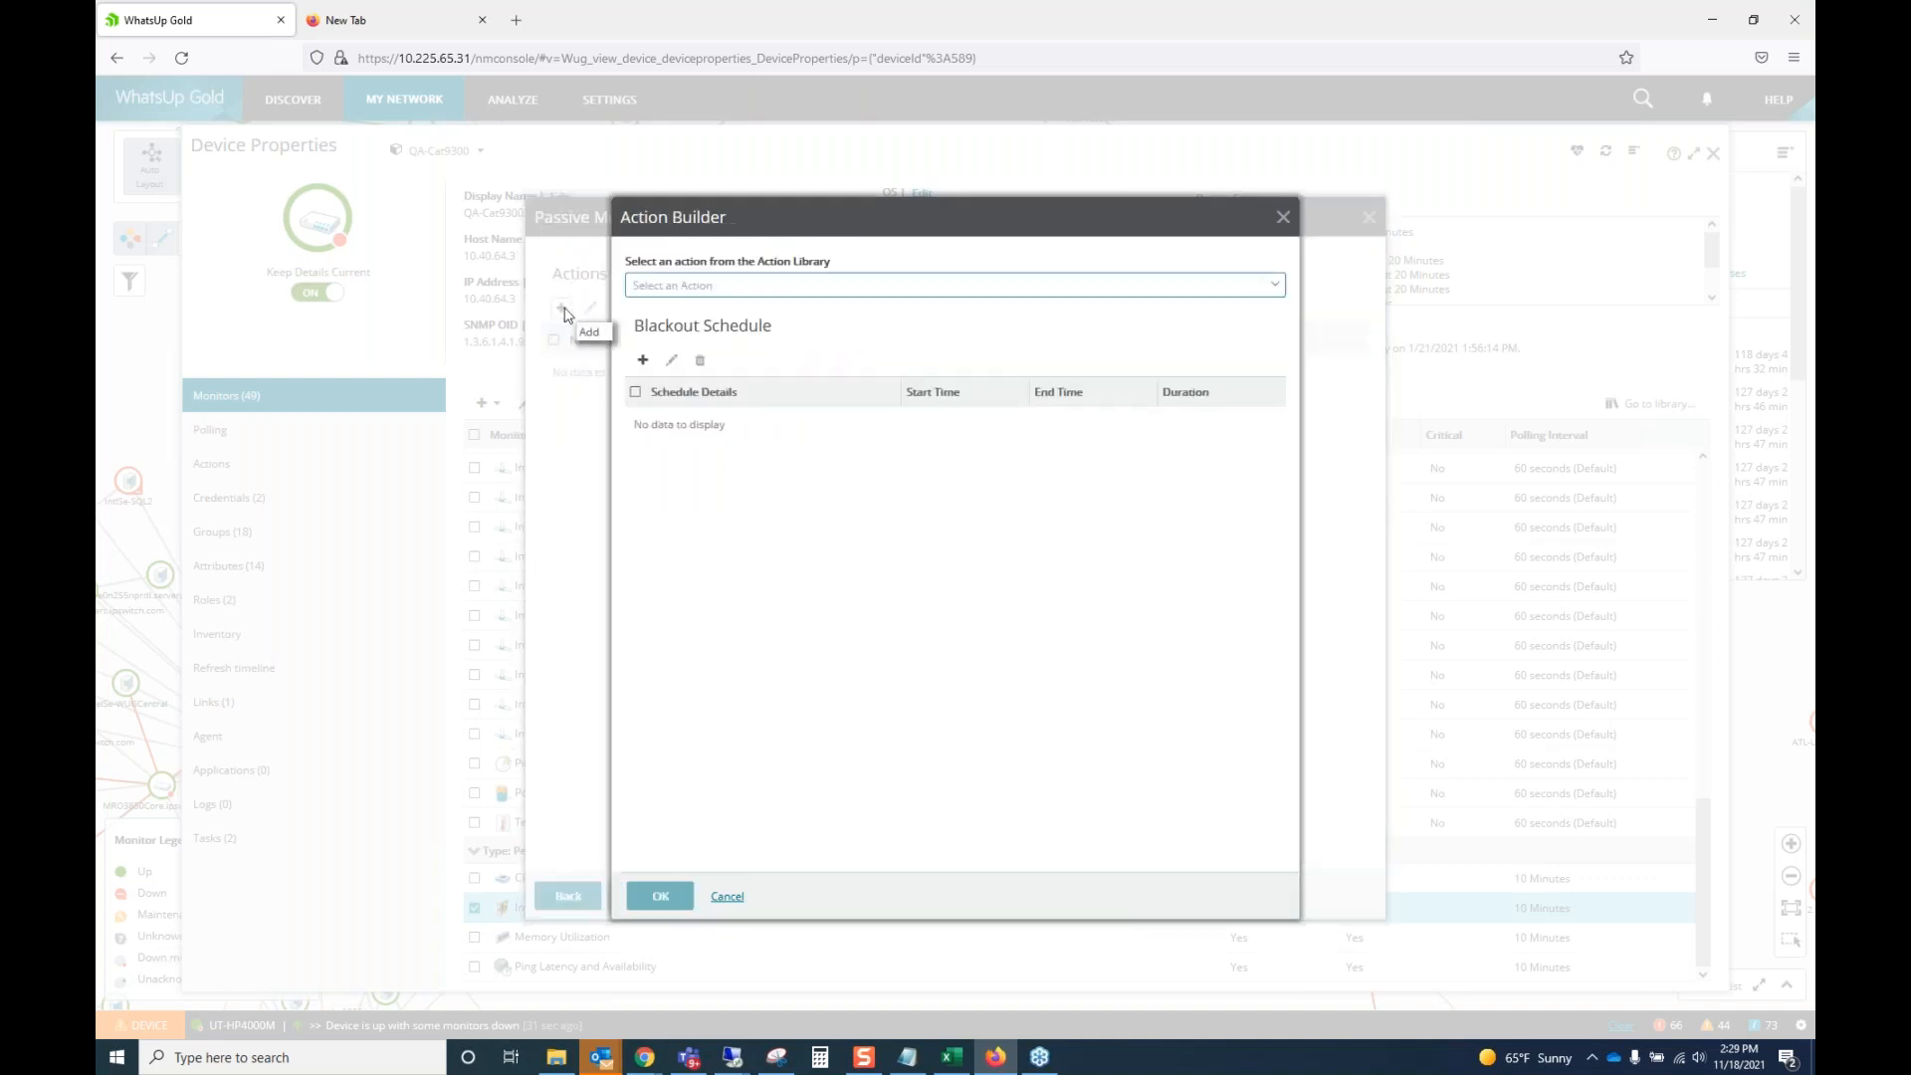
click(1278, 295)
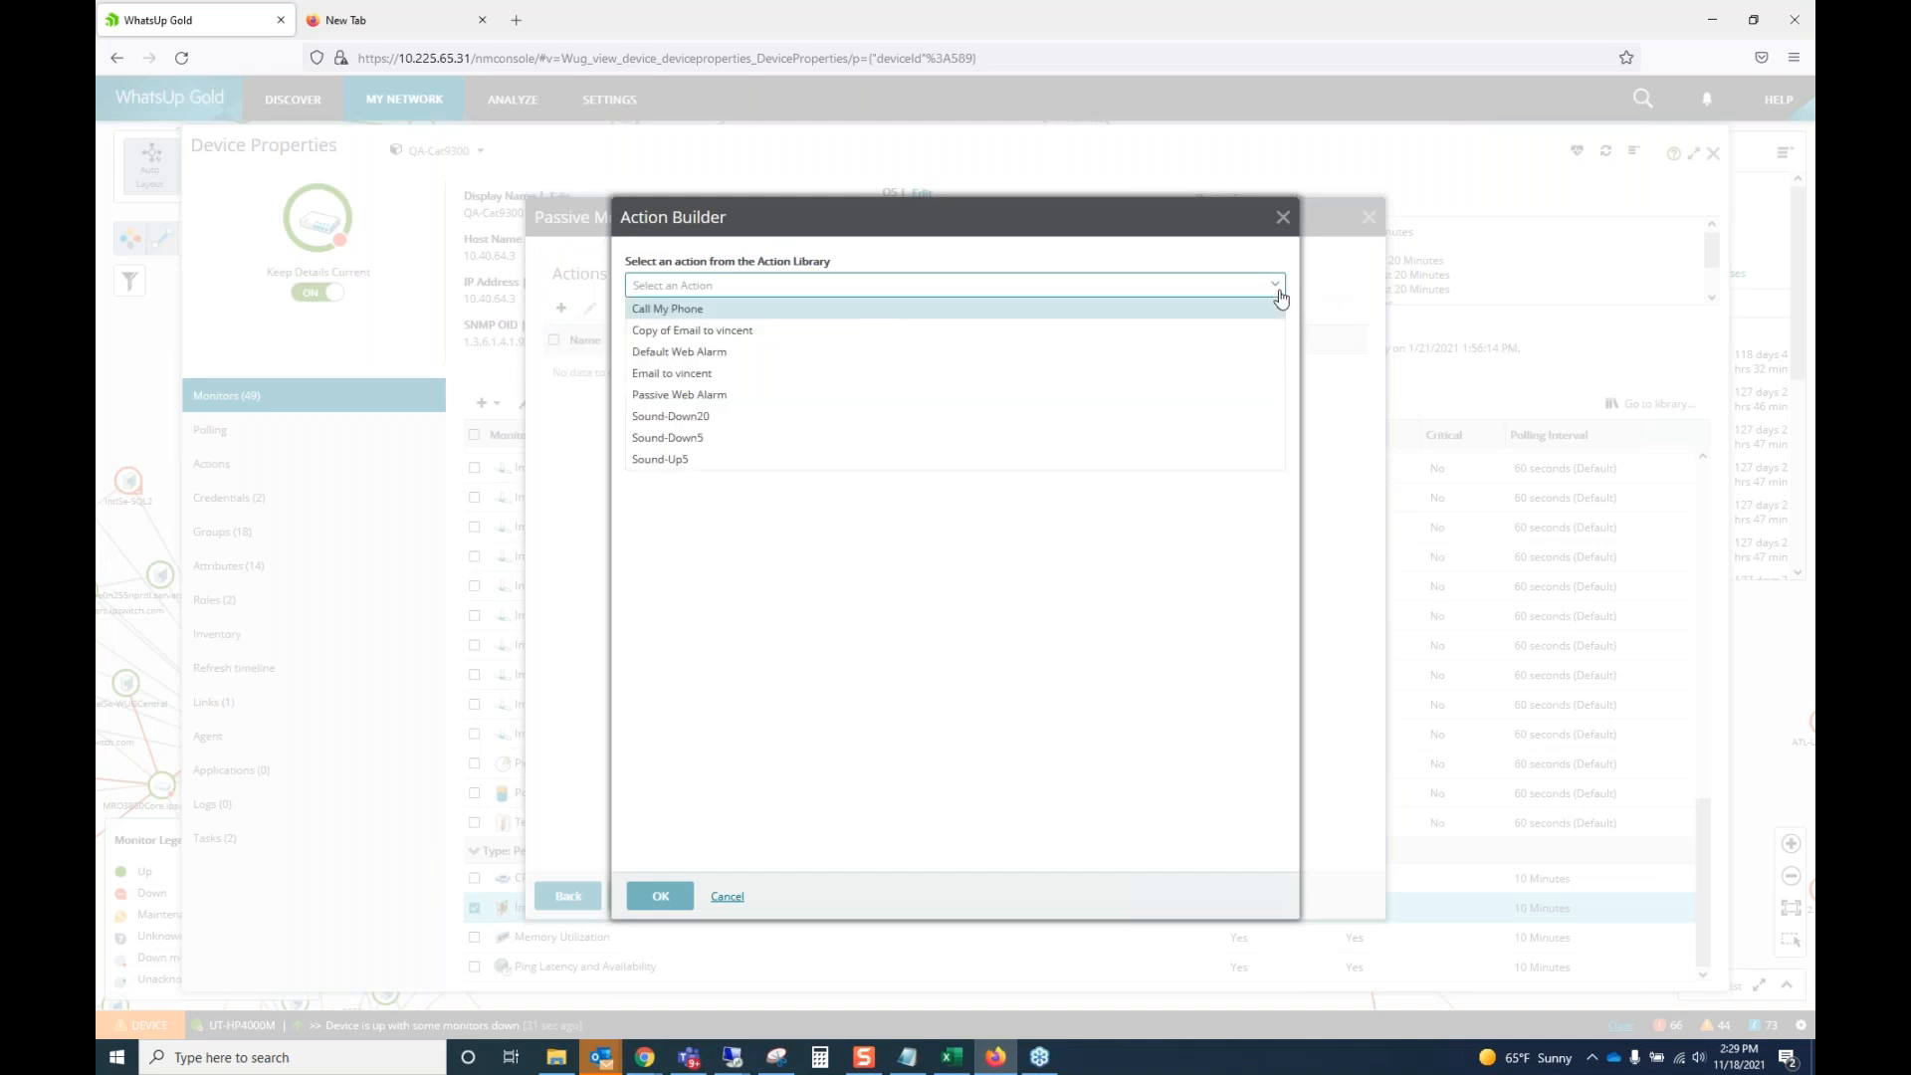
click(694, 375)
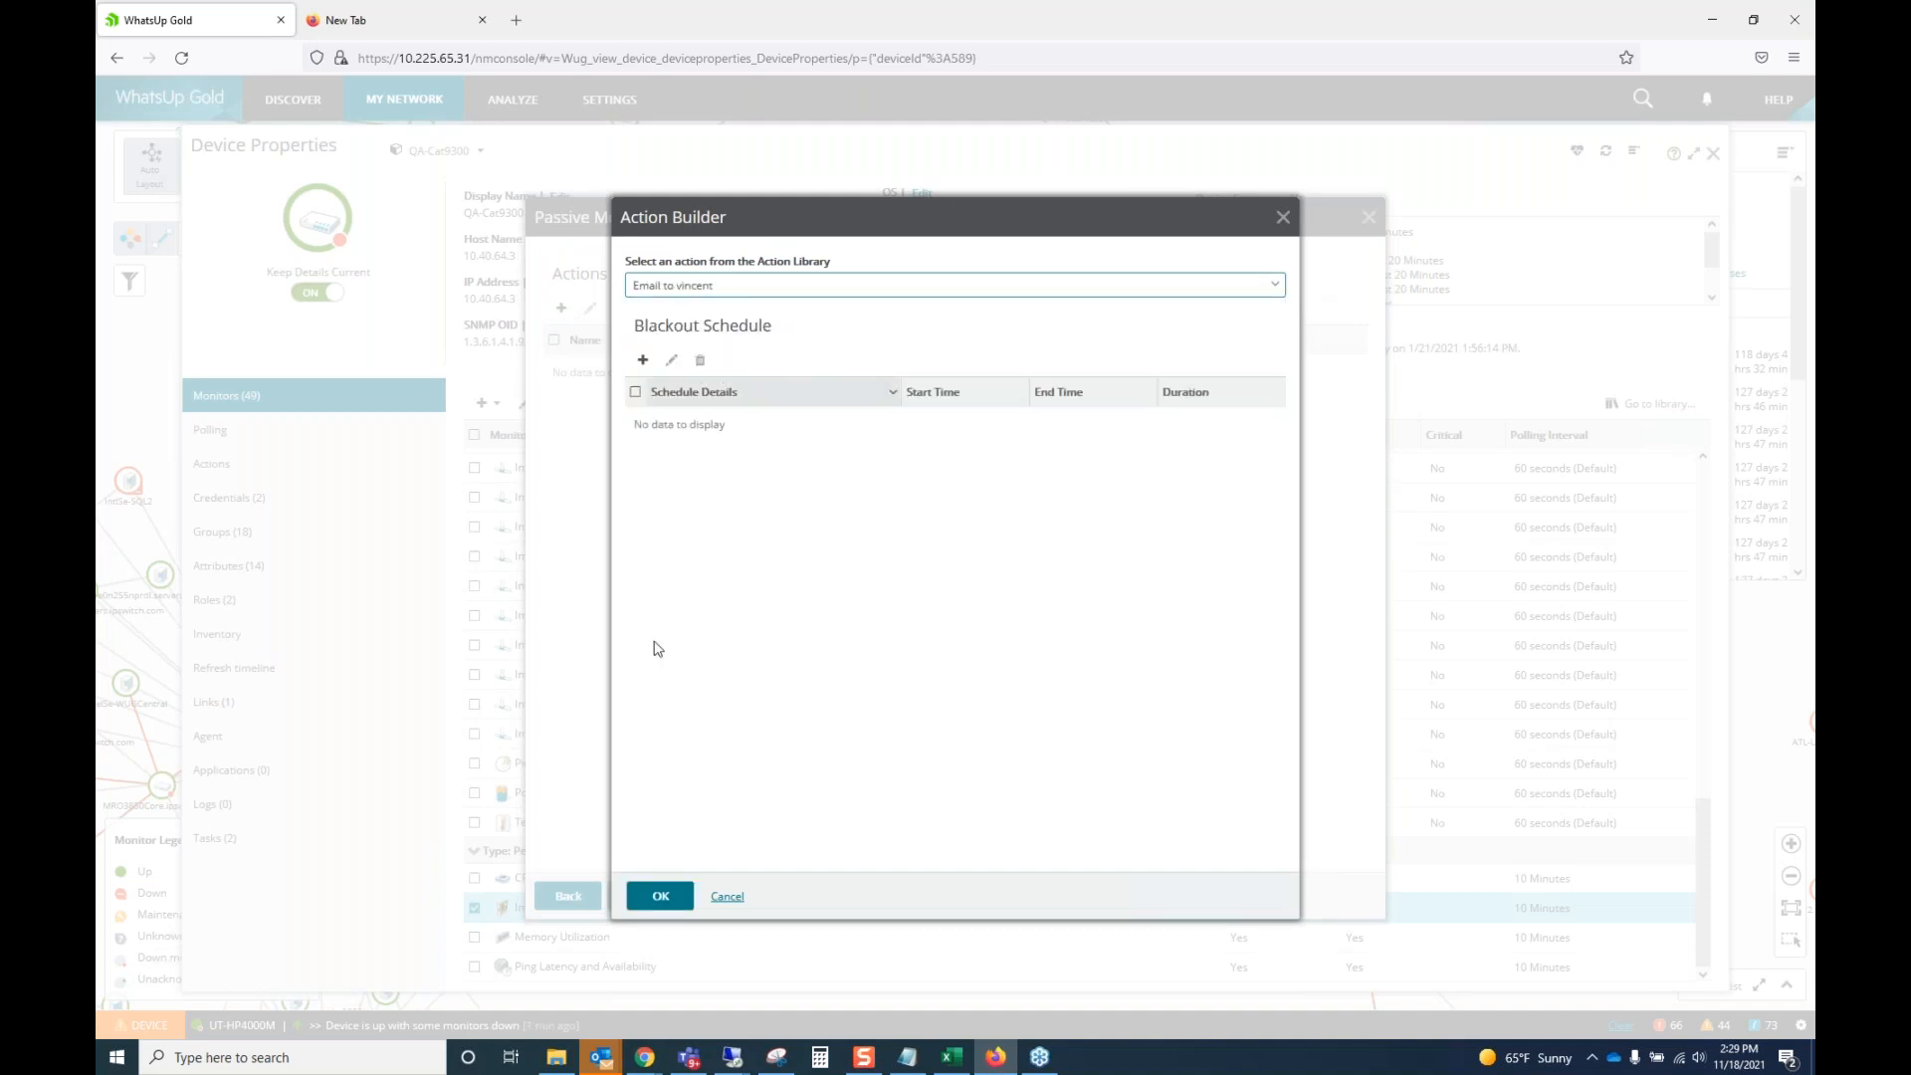
click(728, 896)
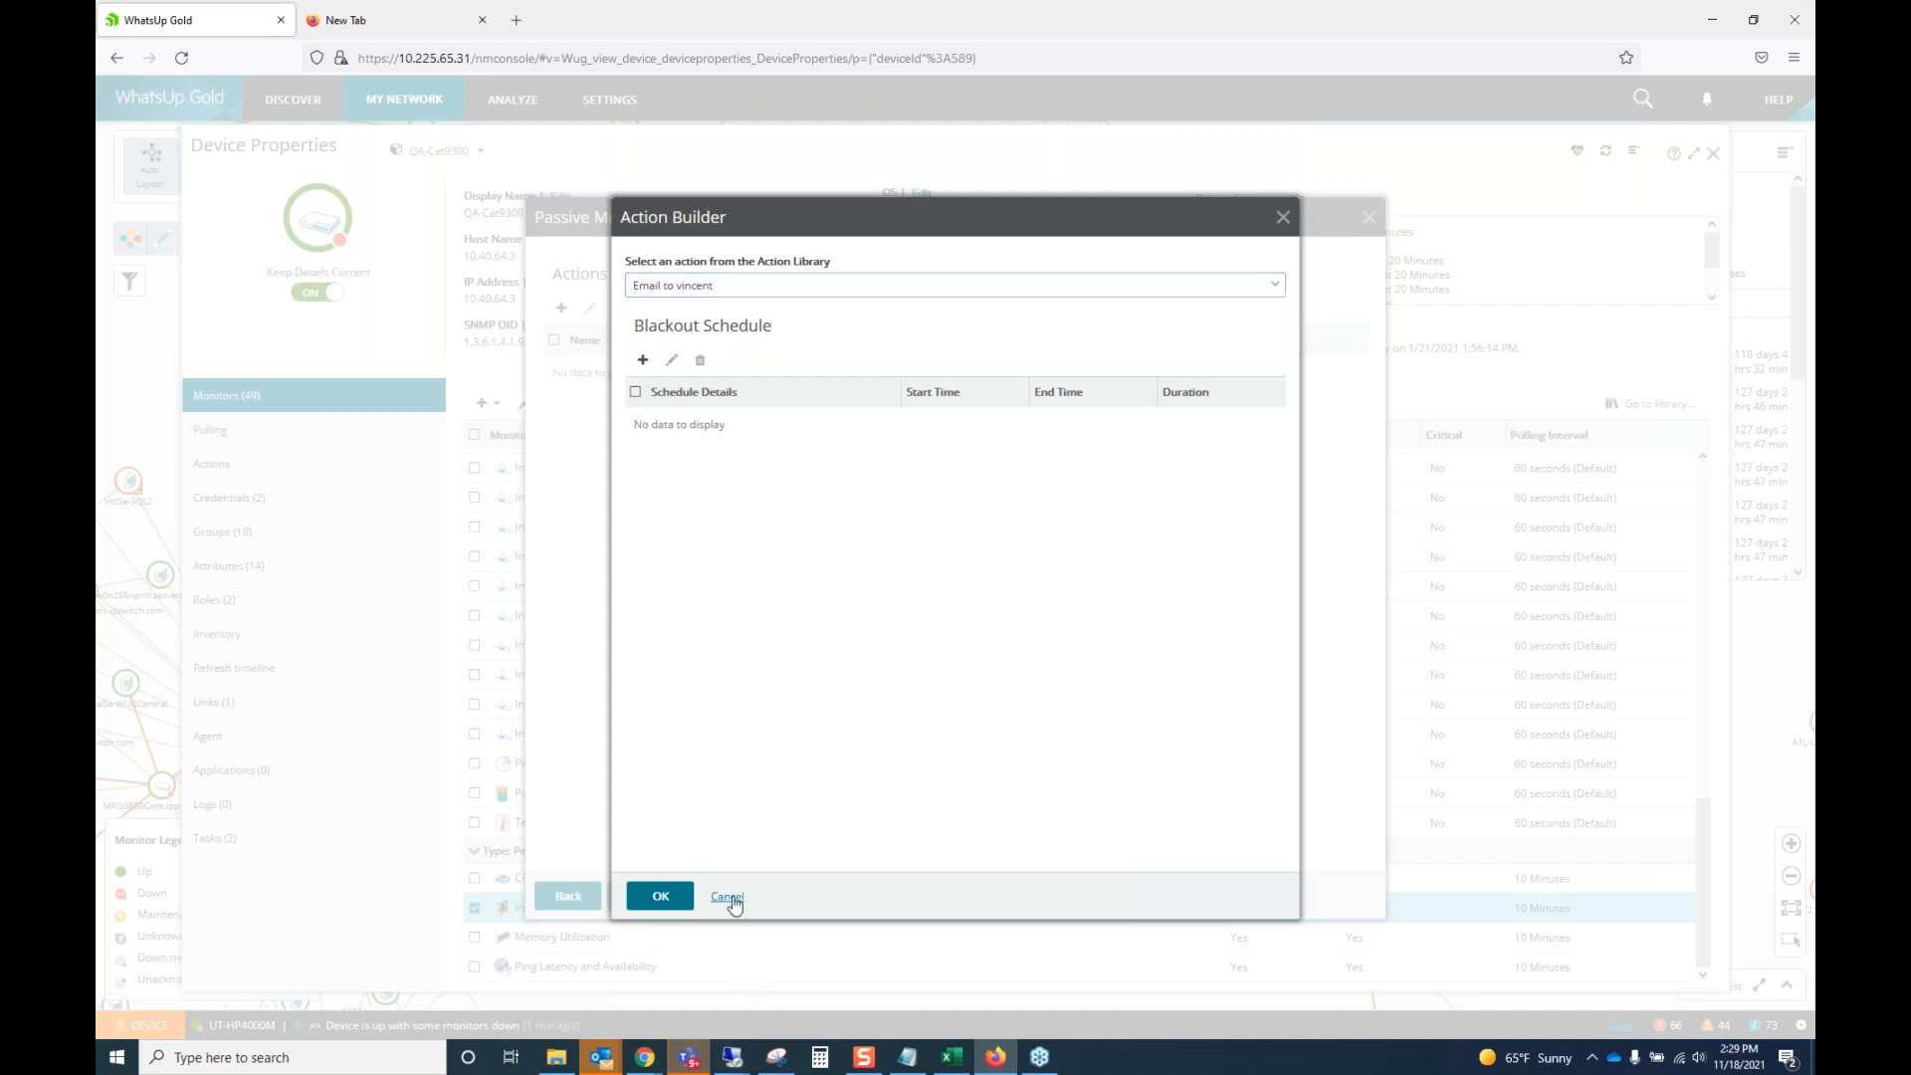
click(802, 898)
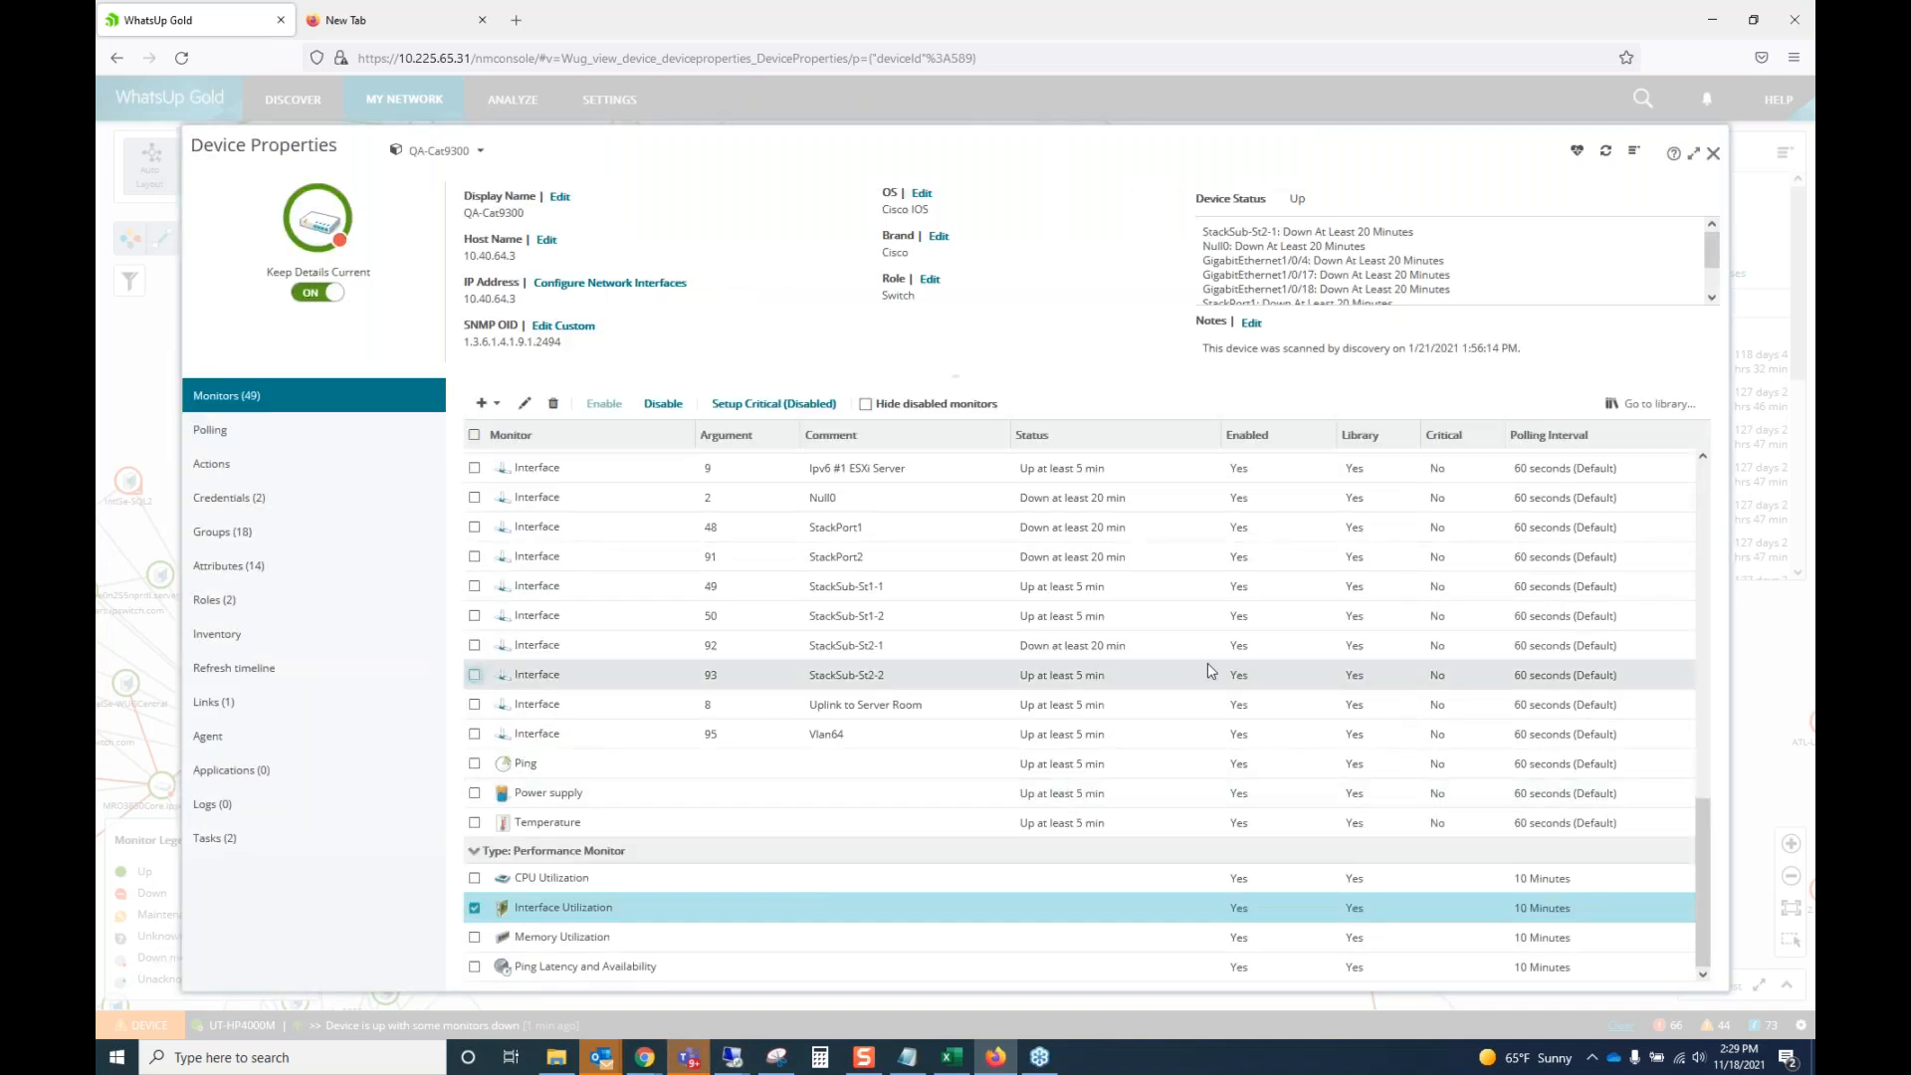
Close the QA-Cat9300 device properties and show the device list as a full page.
scroll(1309, 593, up, 6)
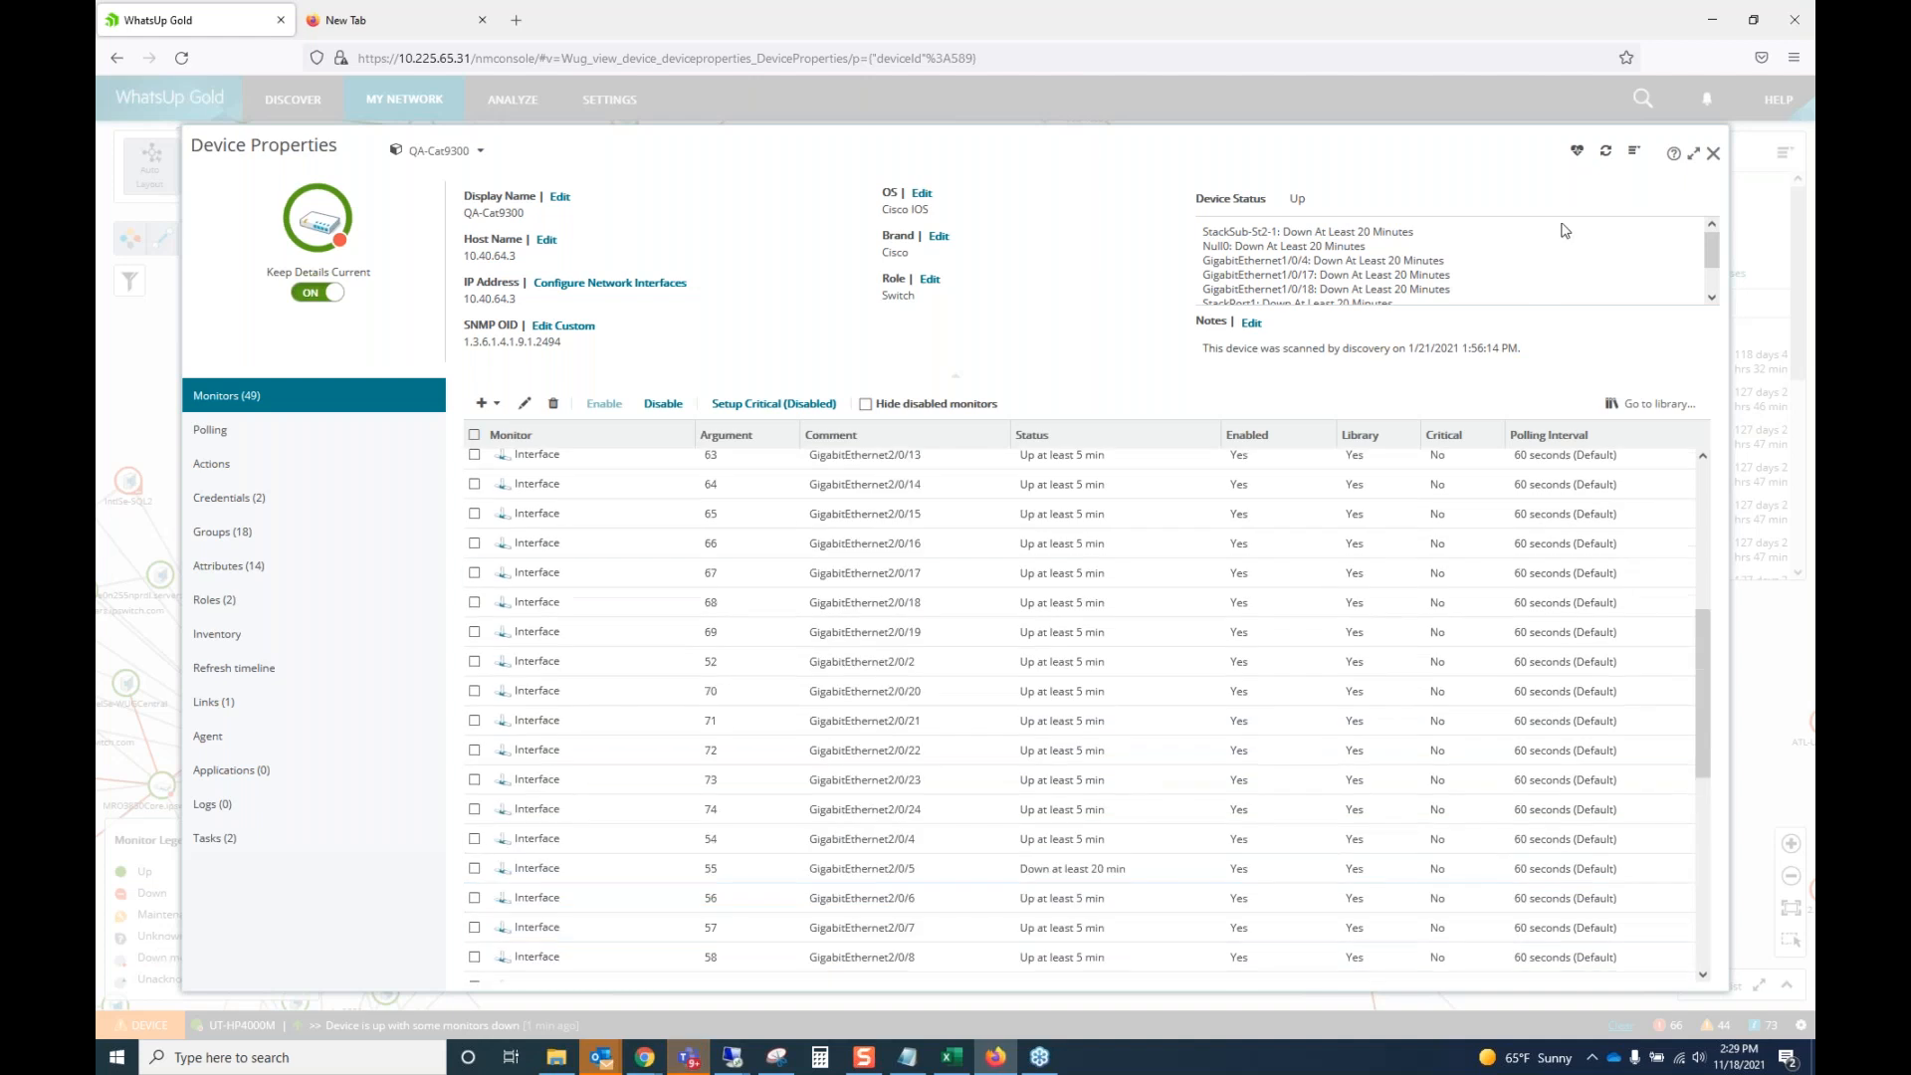
click(1712, 155)
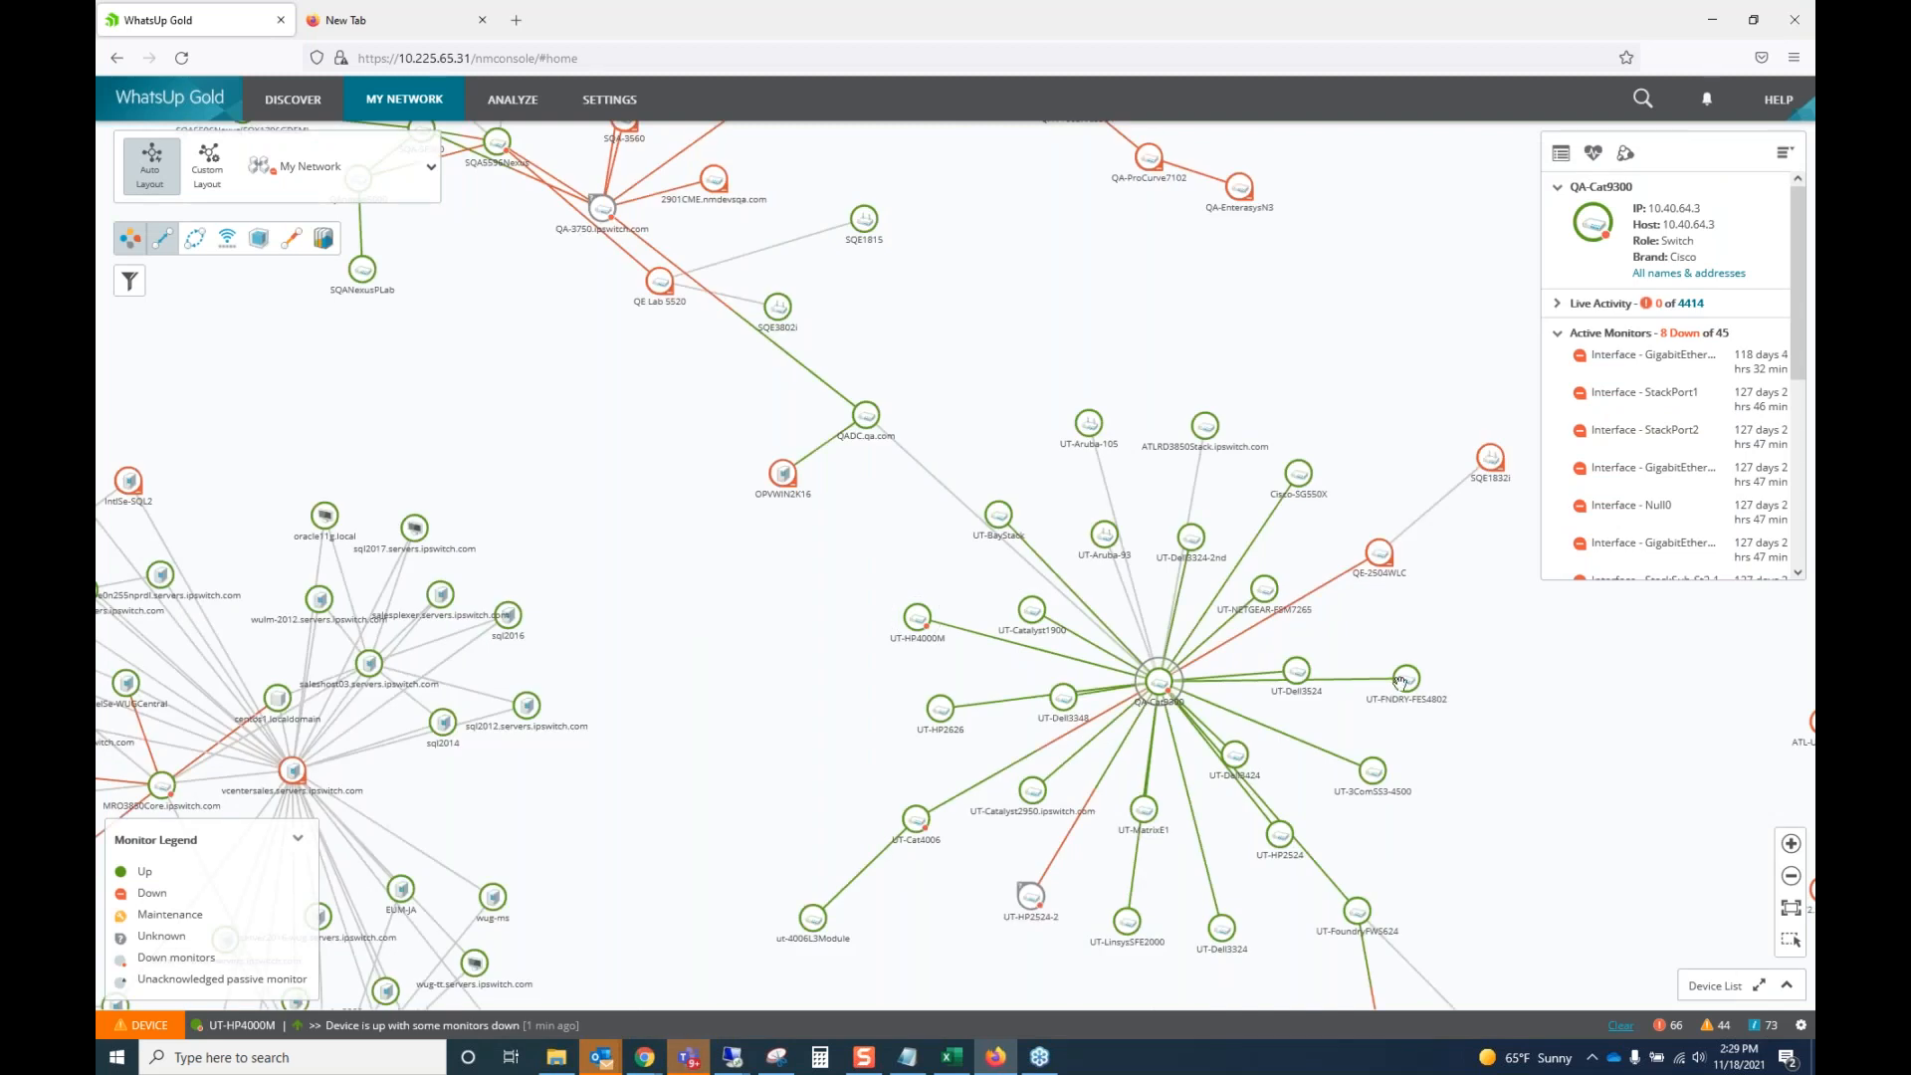
click(1690, 995)
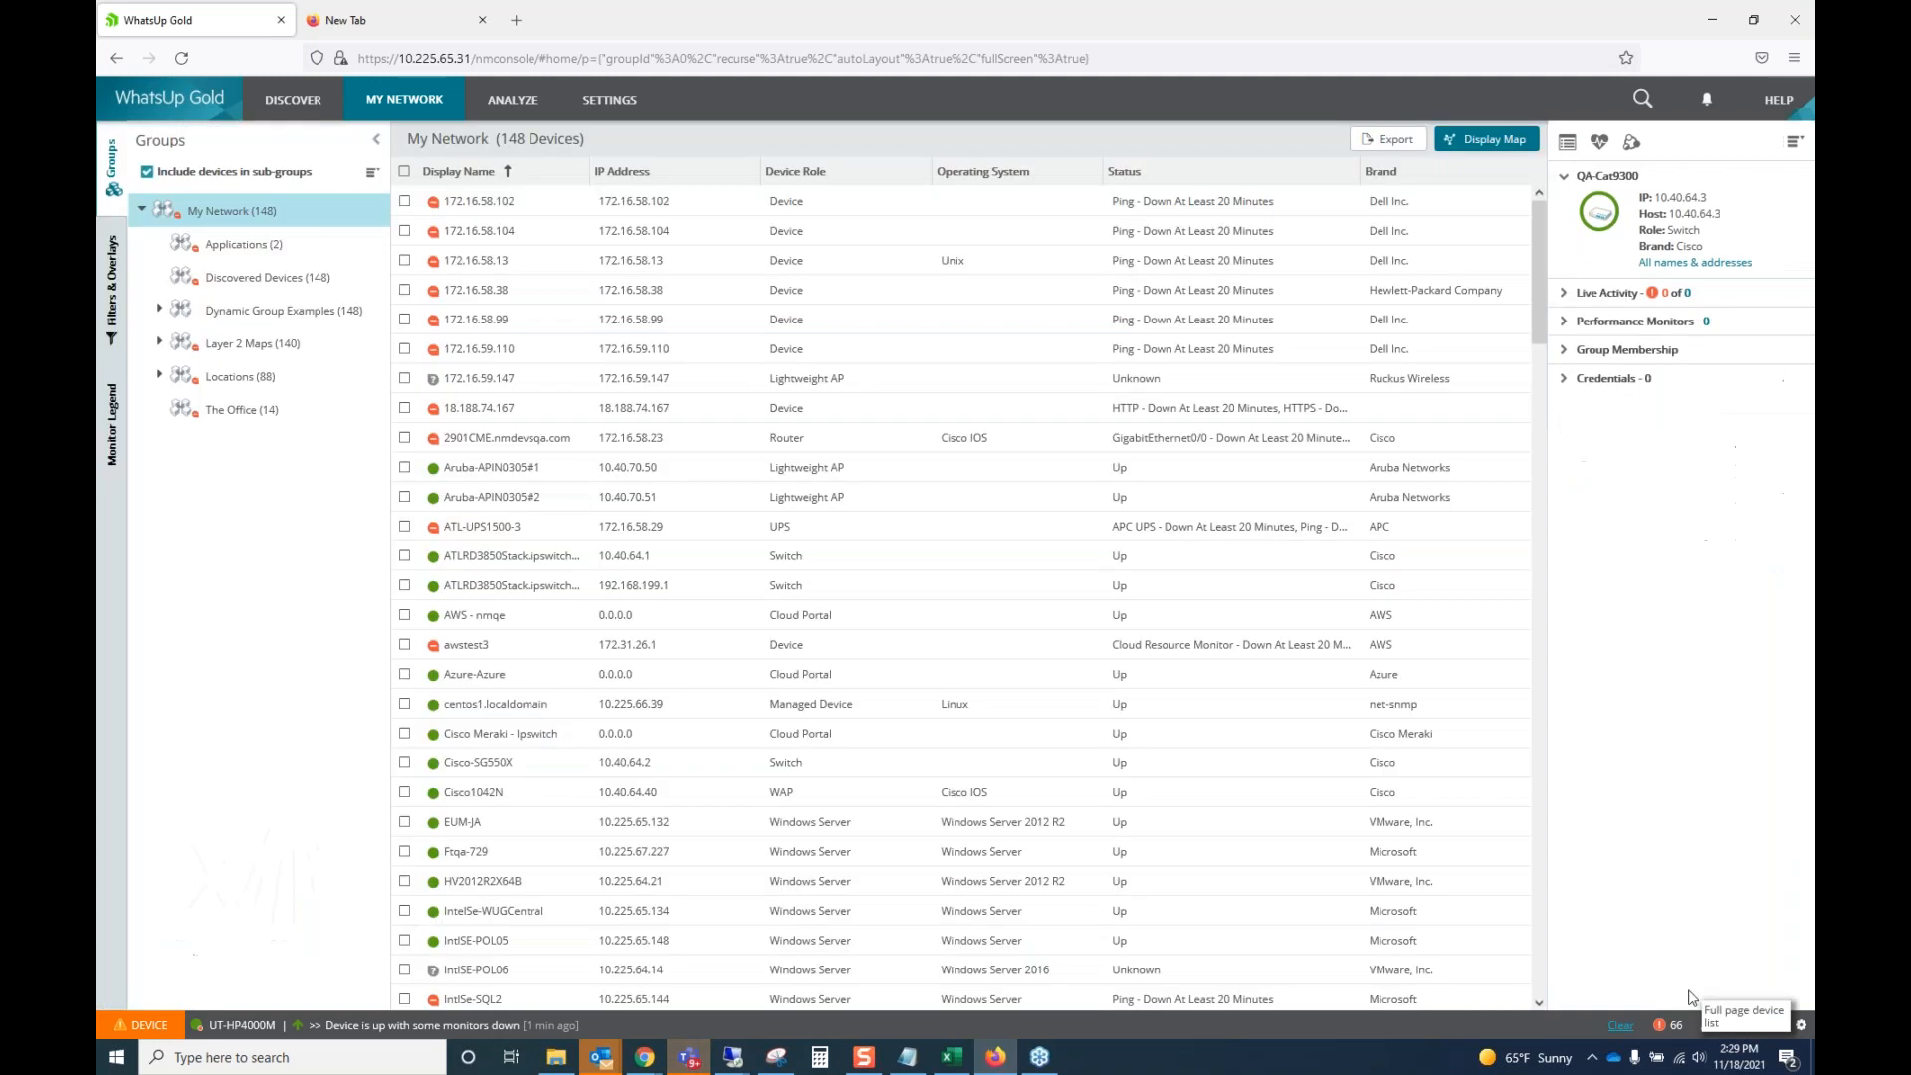
View the bulk edit options for assigning monitors to all devices in The Office group, and dismiss them.
right_click(256, 418)
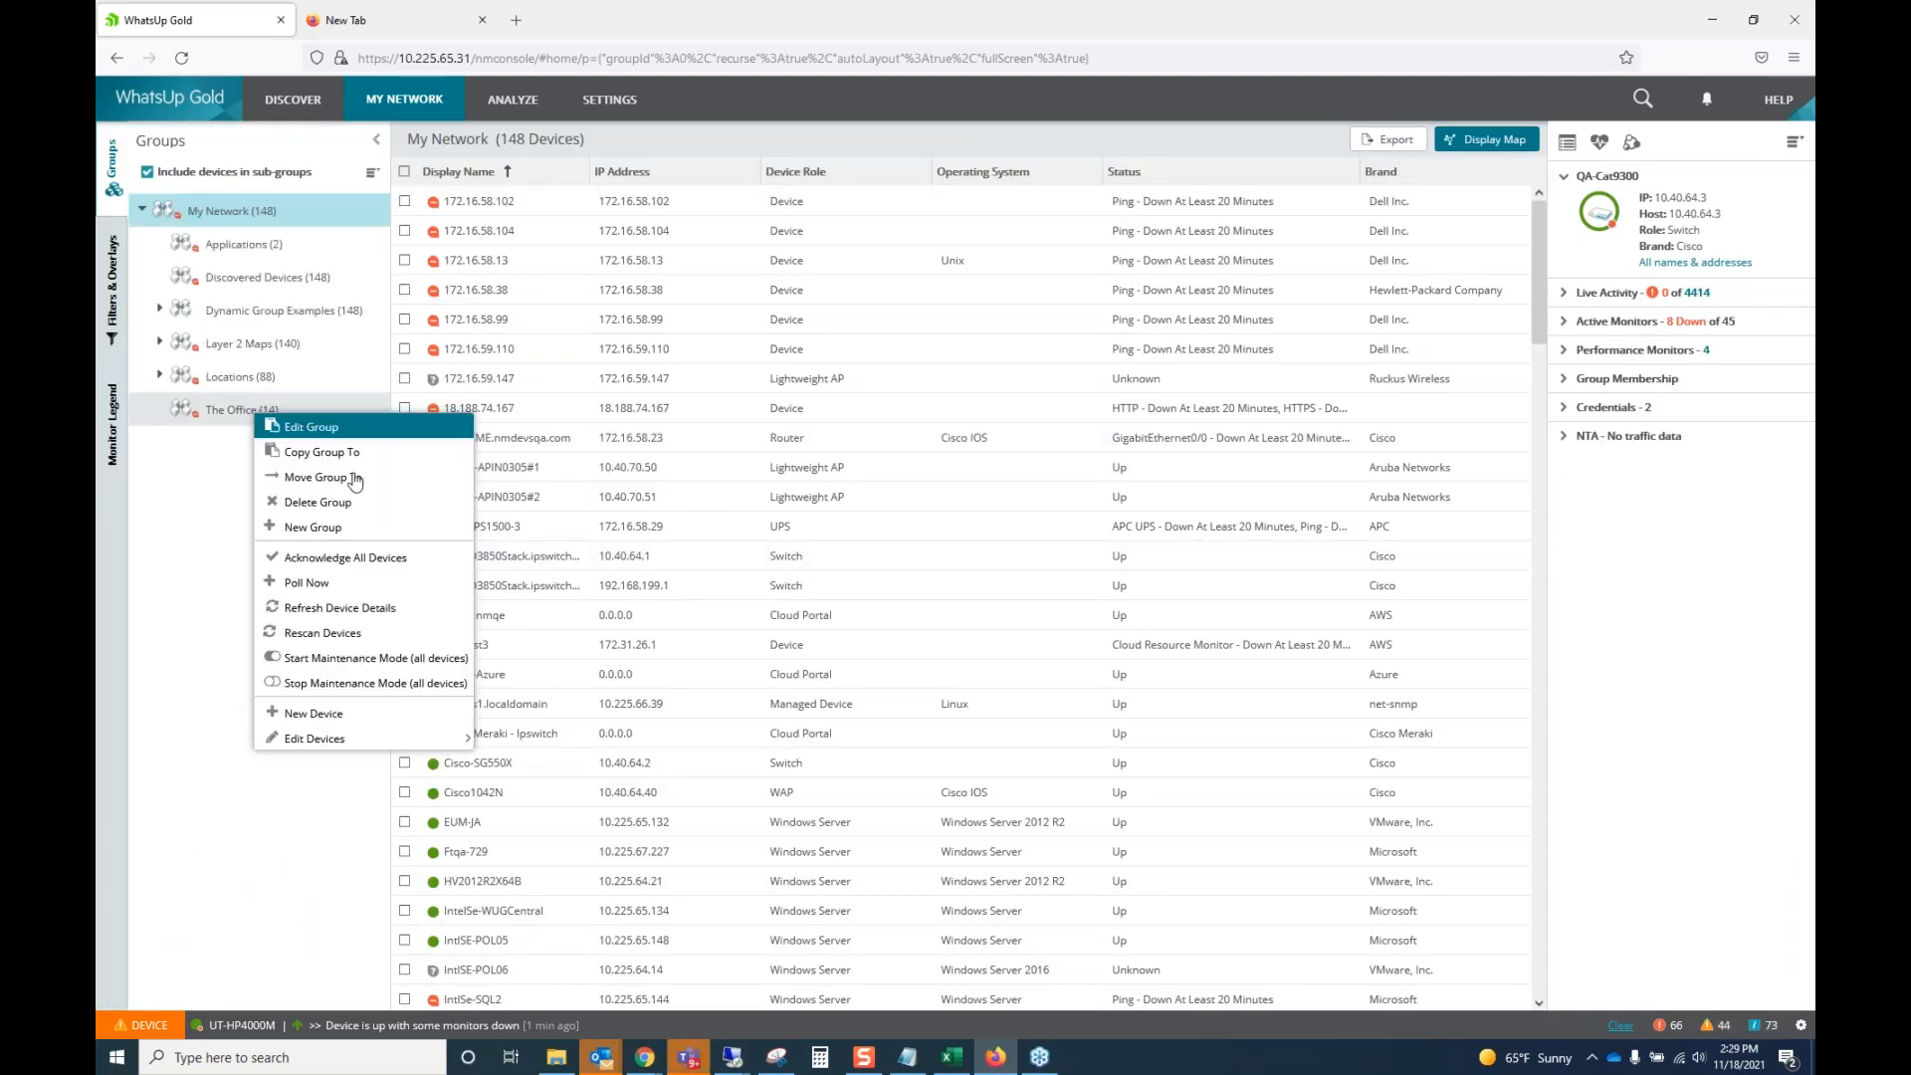
mouse_move(438, 739)
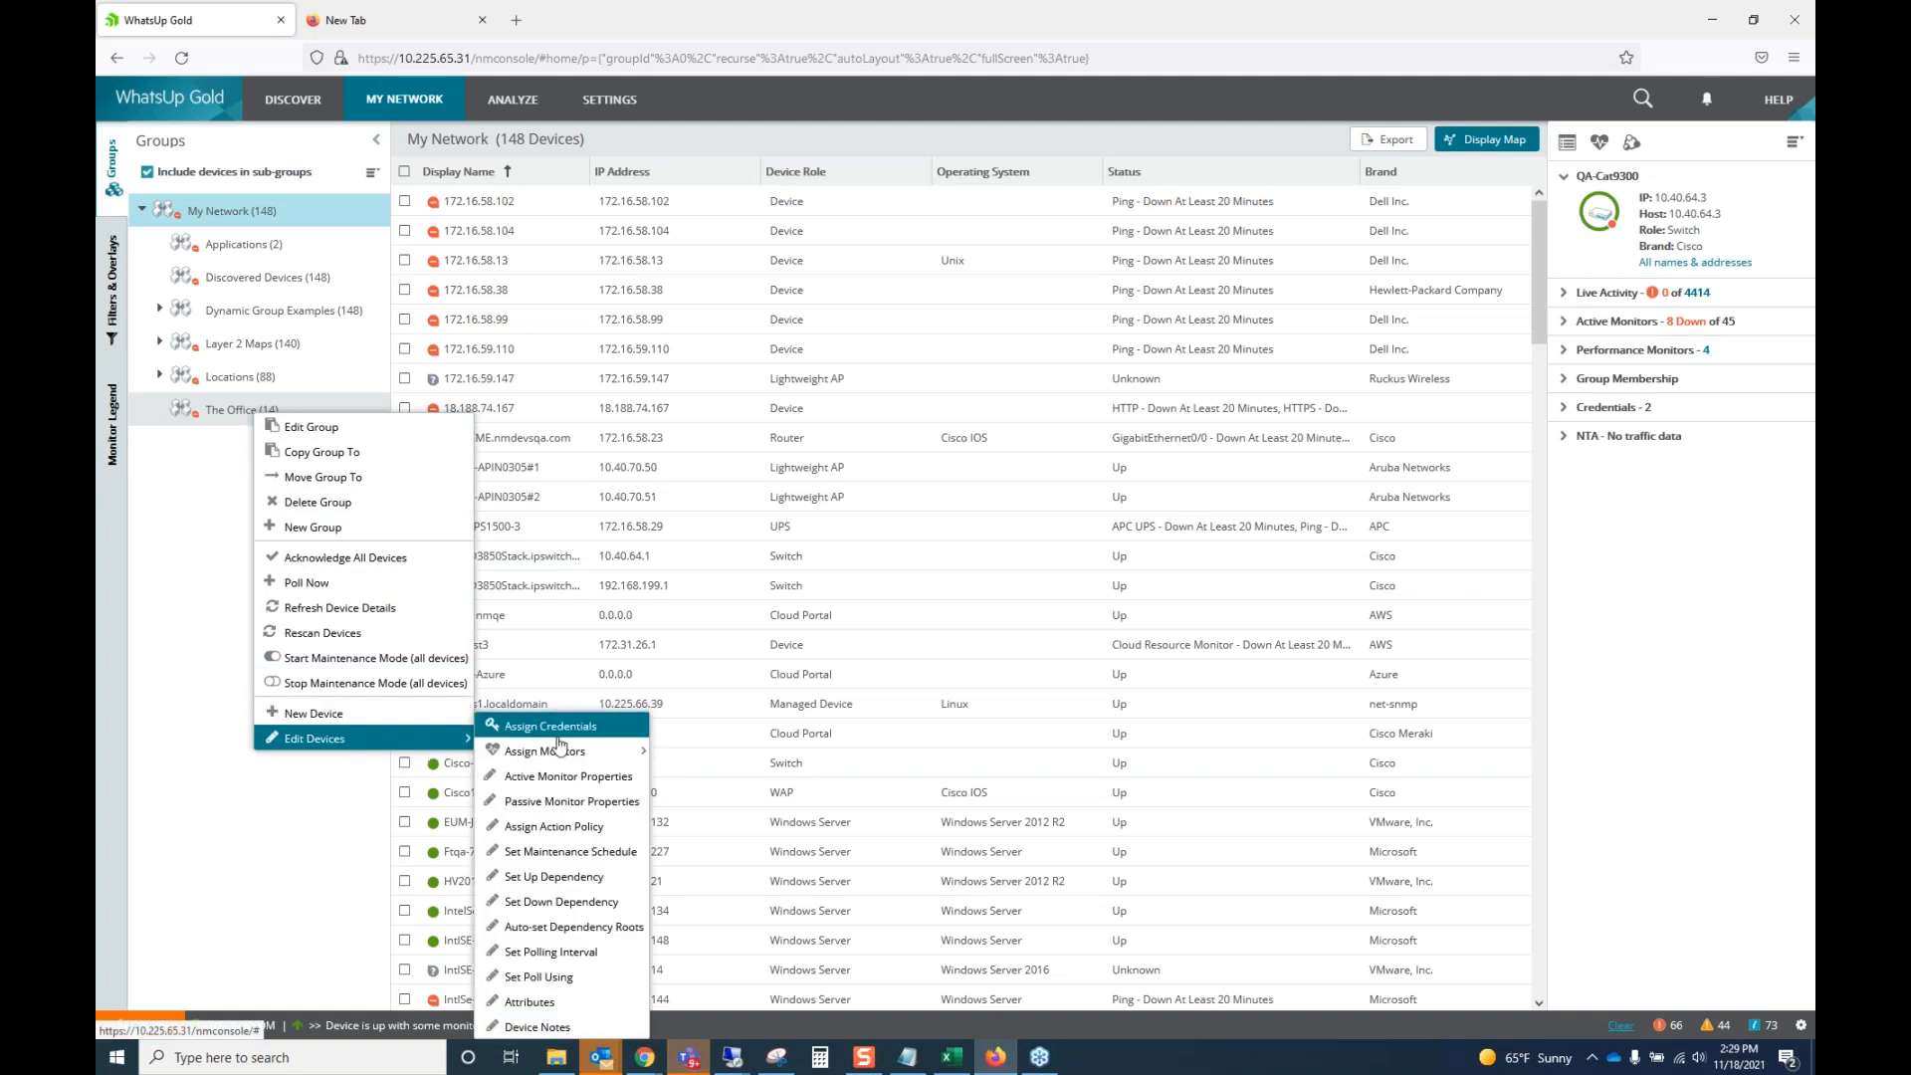
mouse_move(572, 752)
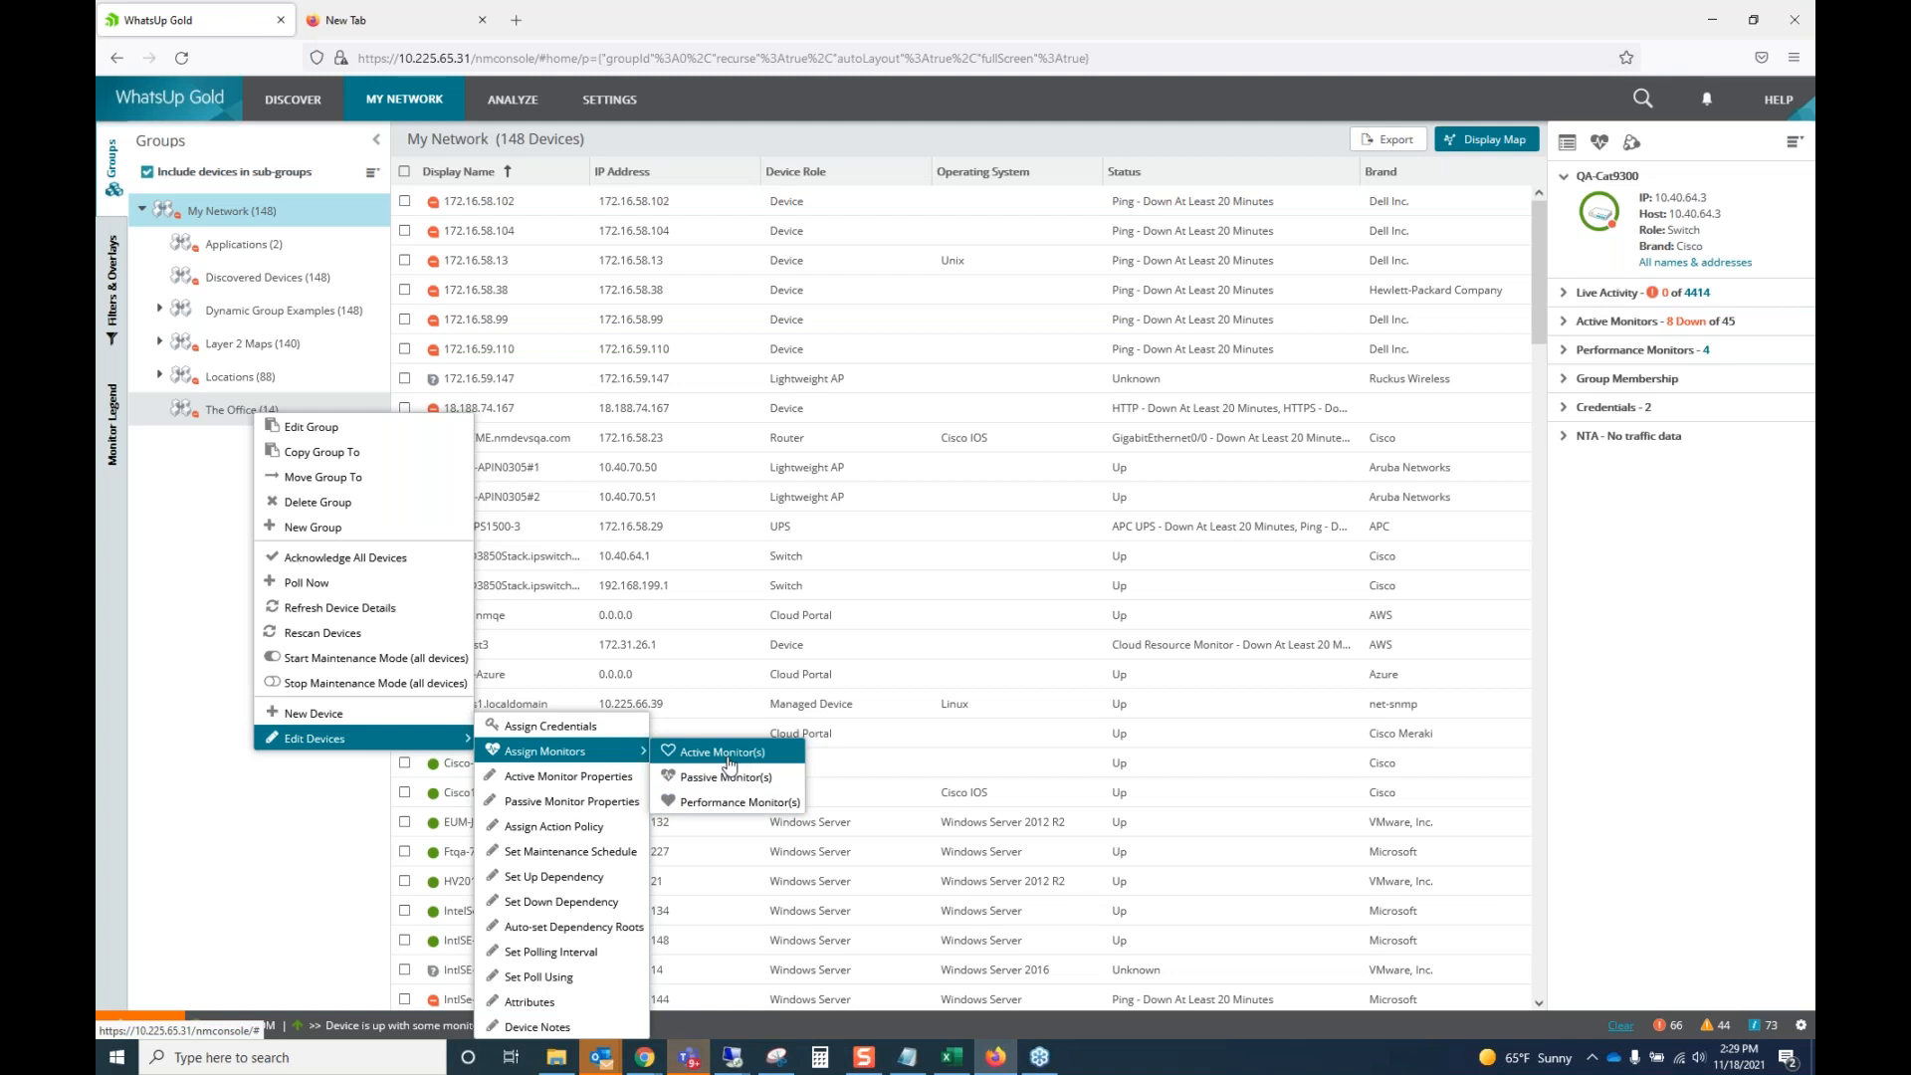
click(242, 855)
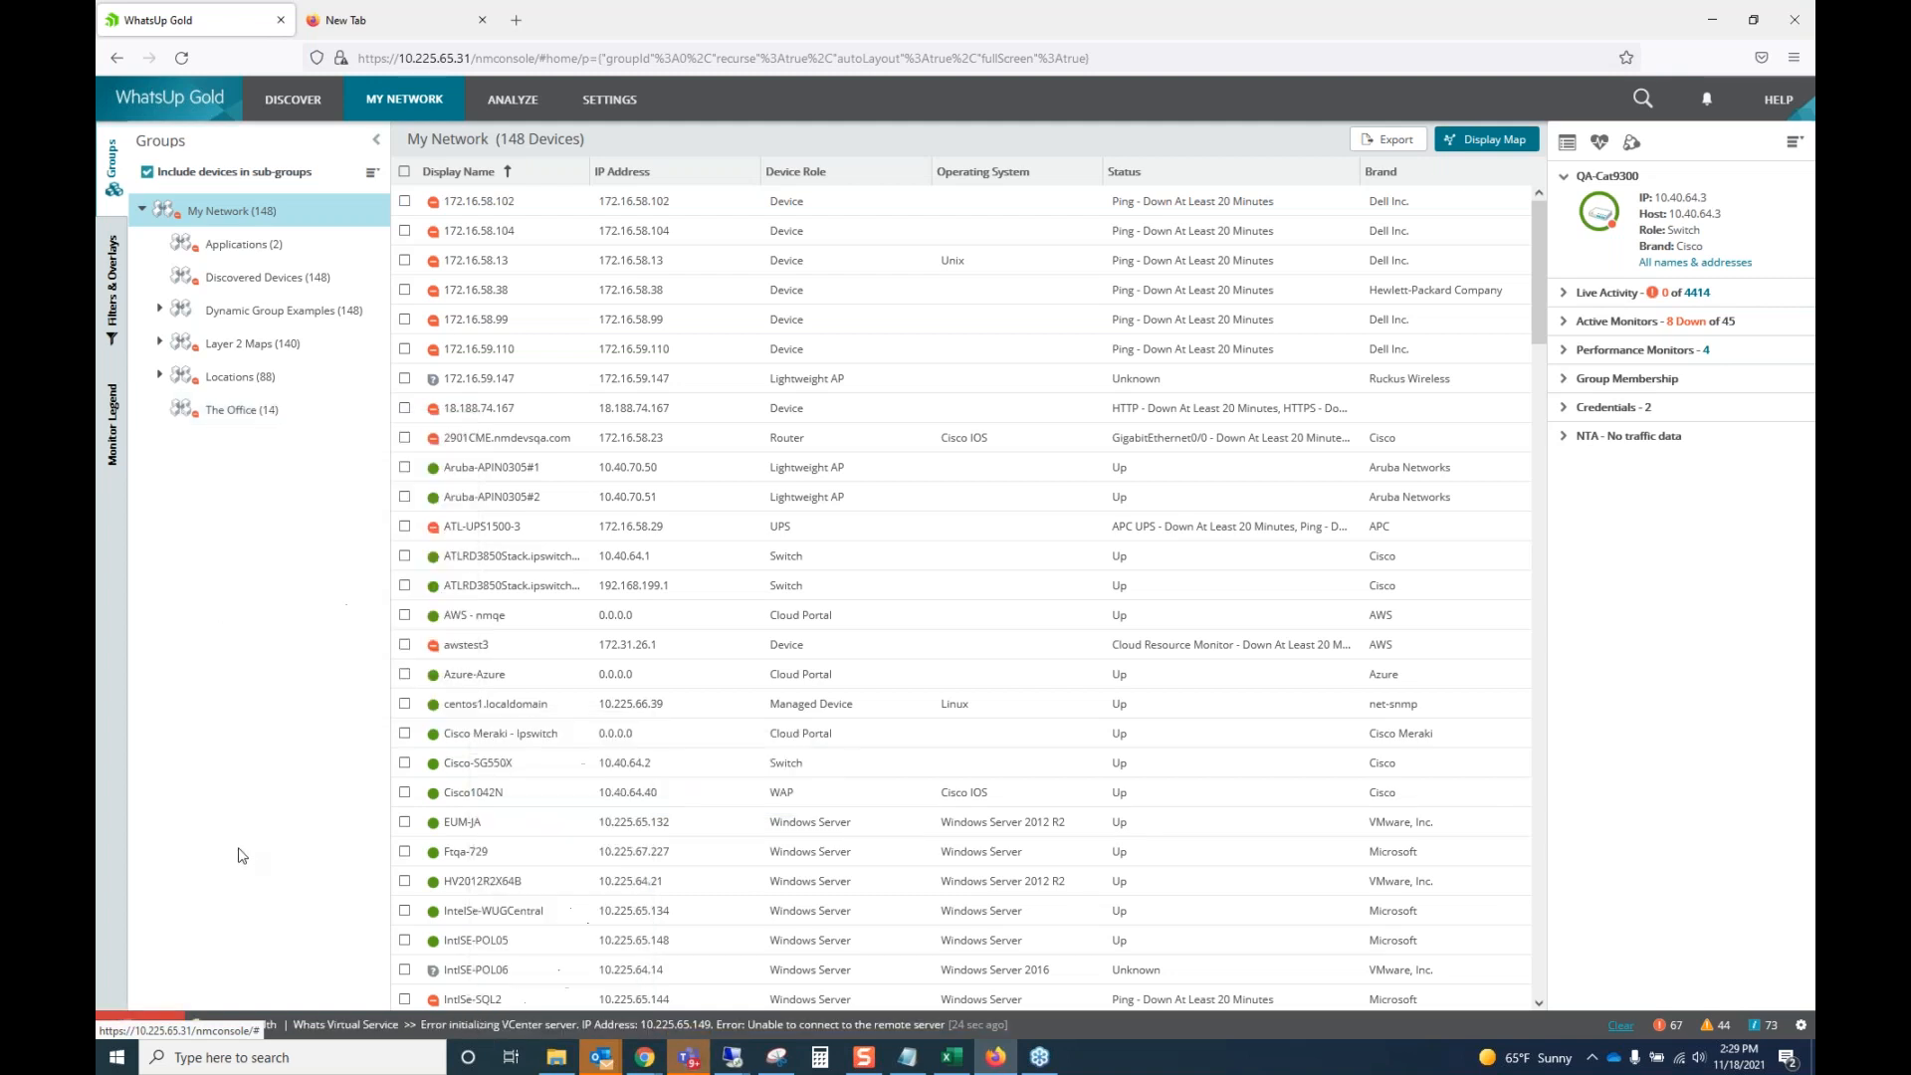
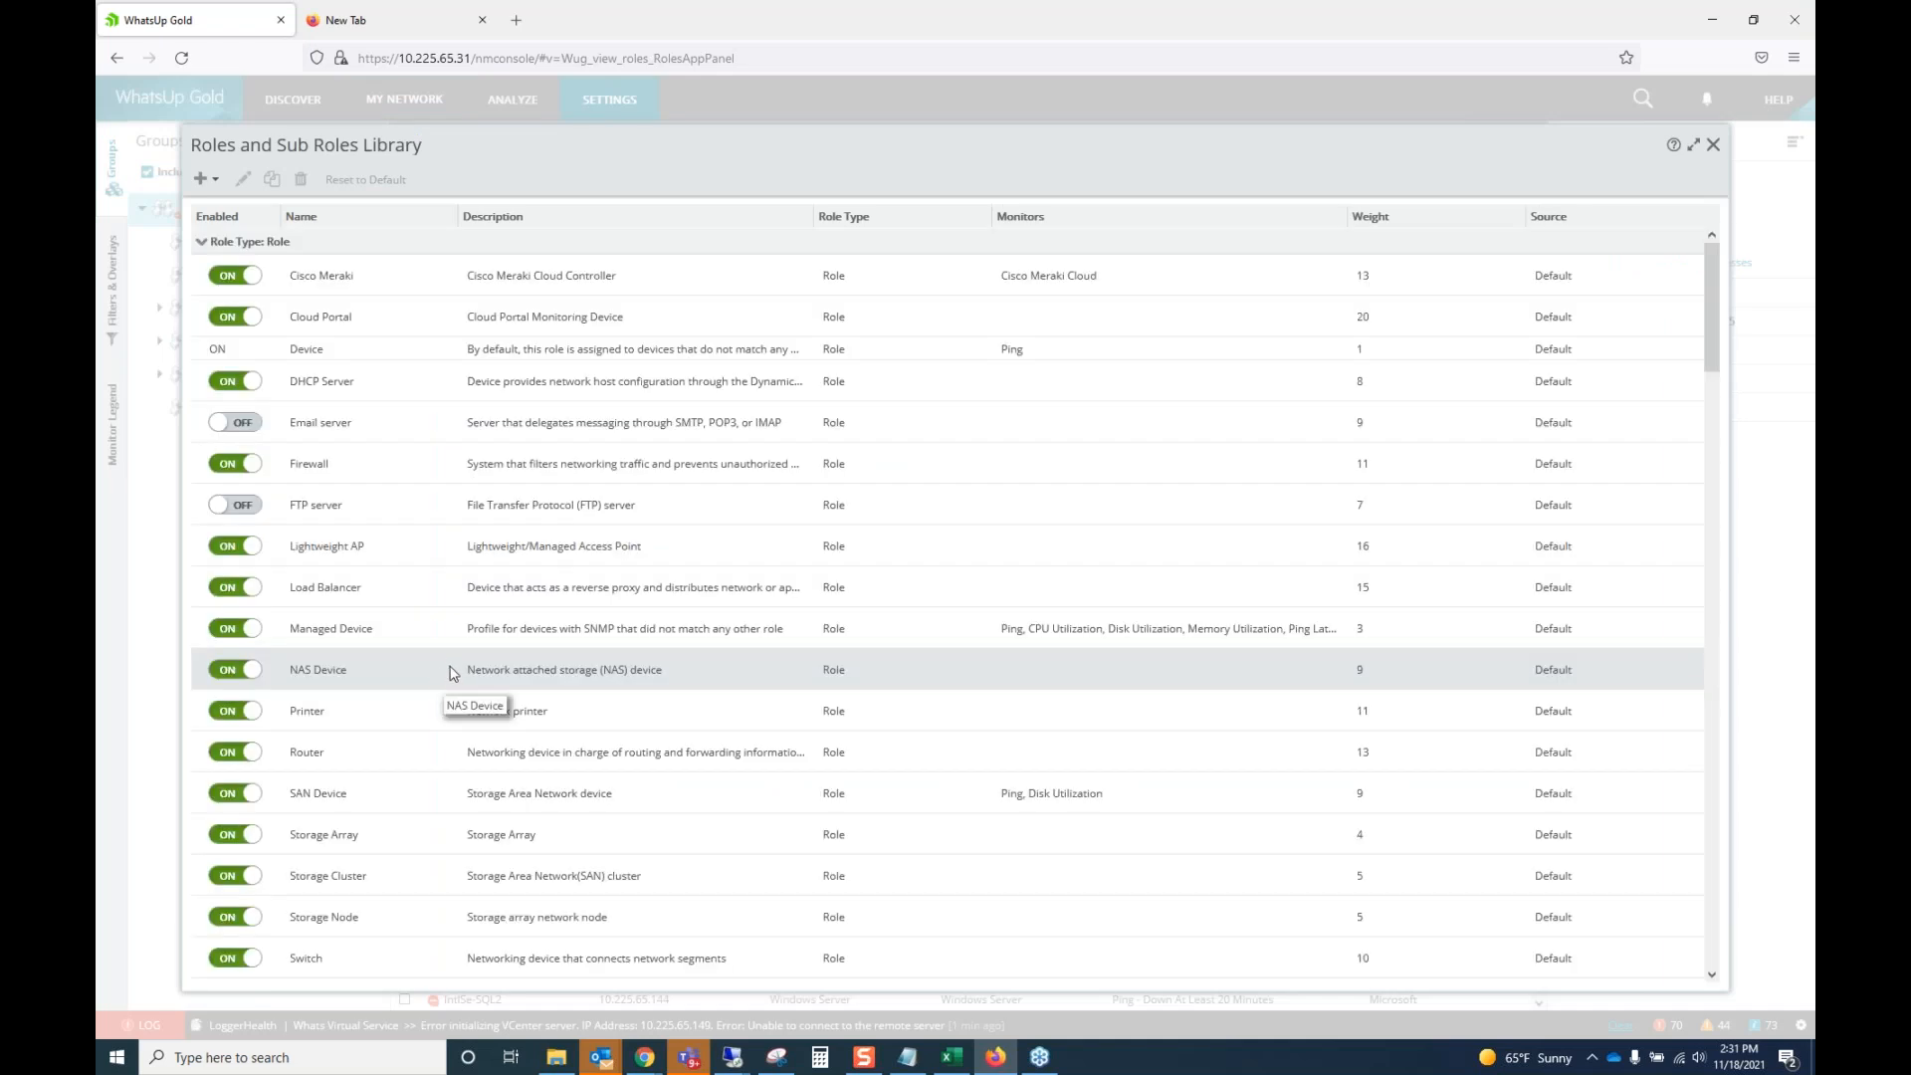
Open the Router role from the Roles and Sub Roles Library for editing and view the monitors that can be added.
scroll(453, 671, down, 3)
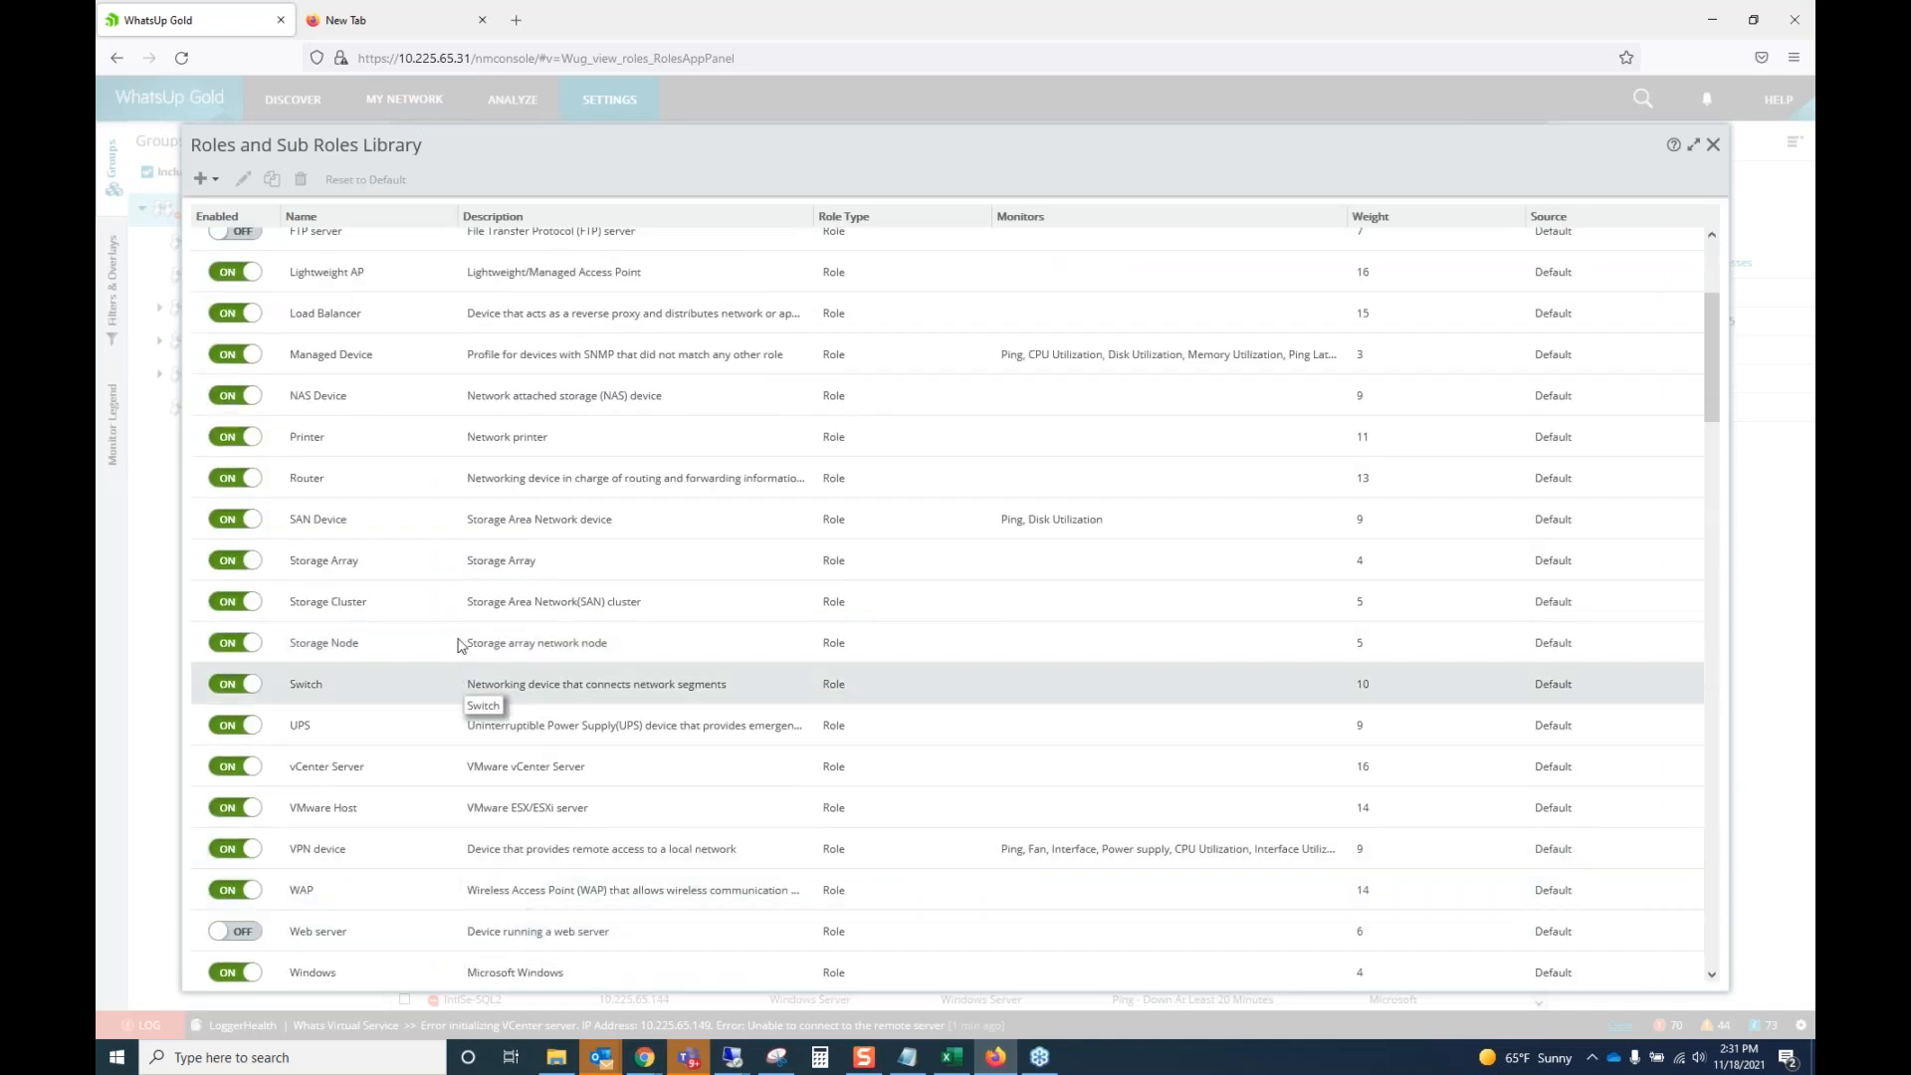
click(517, 480)
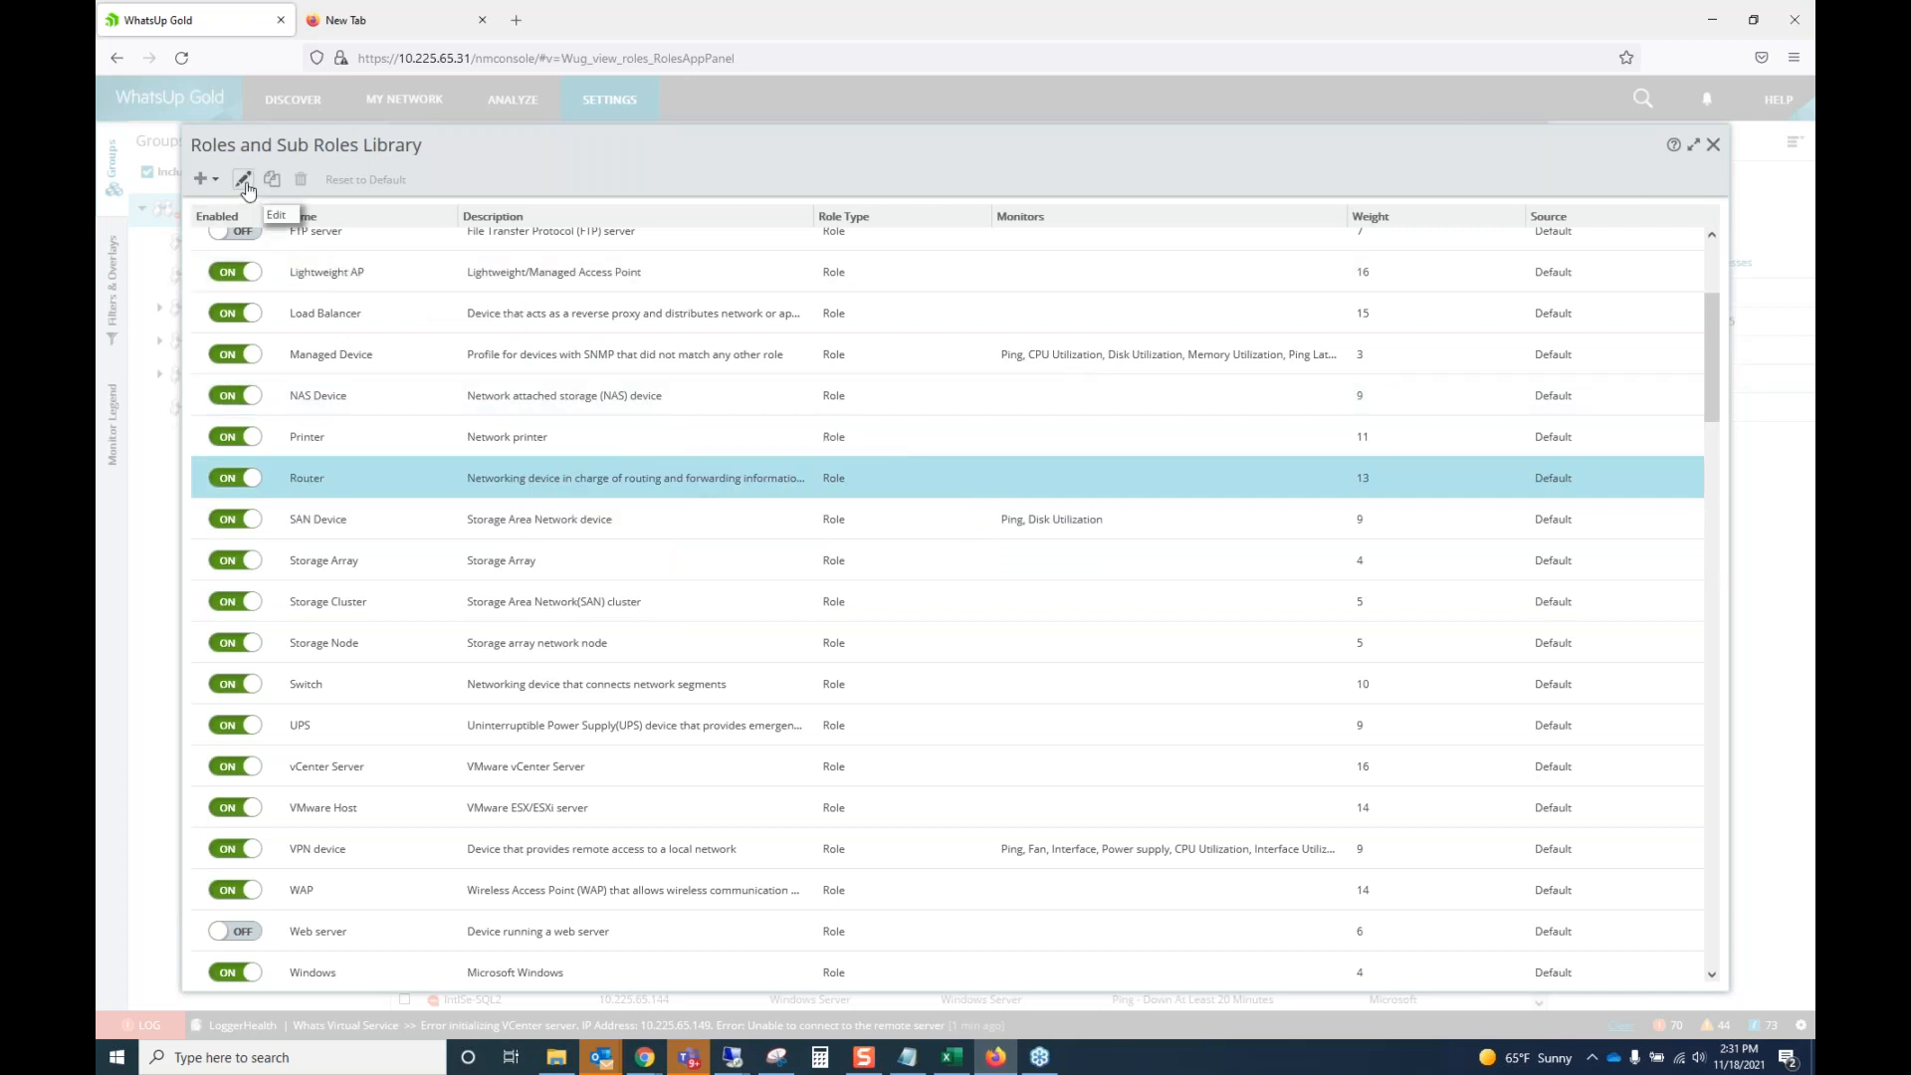
click(244, 181)
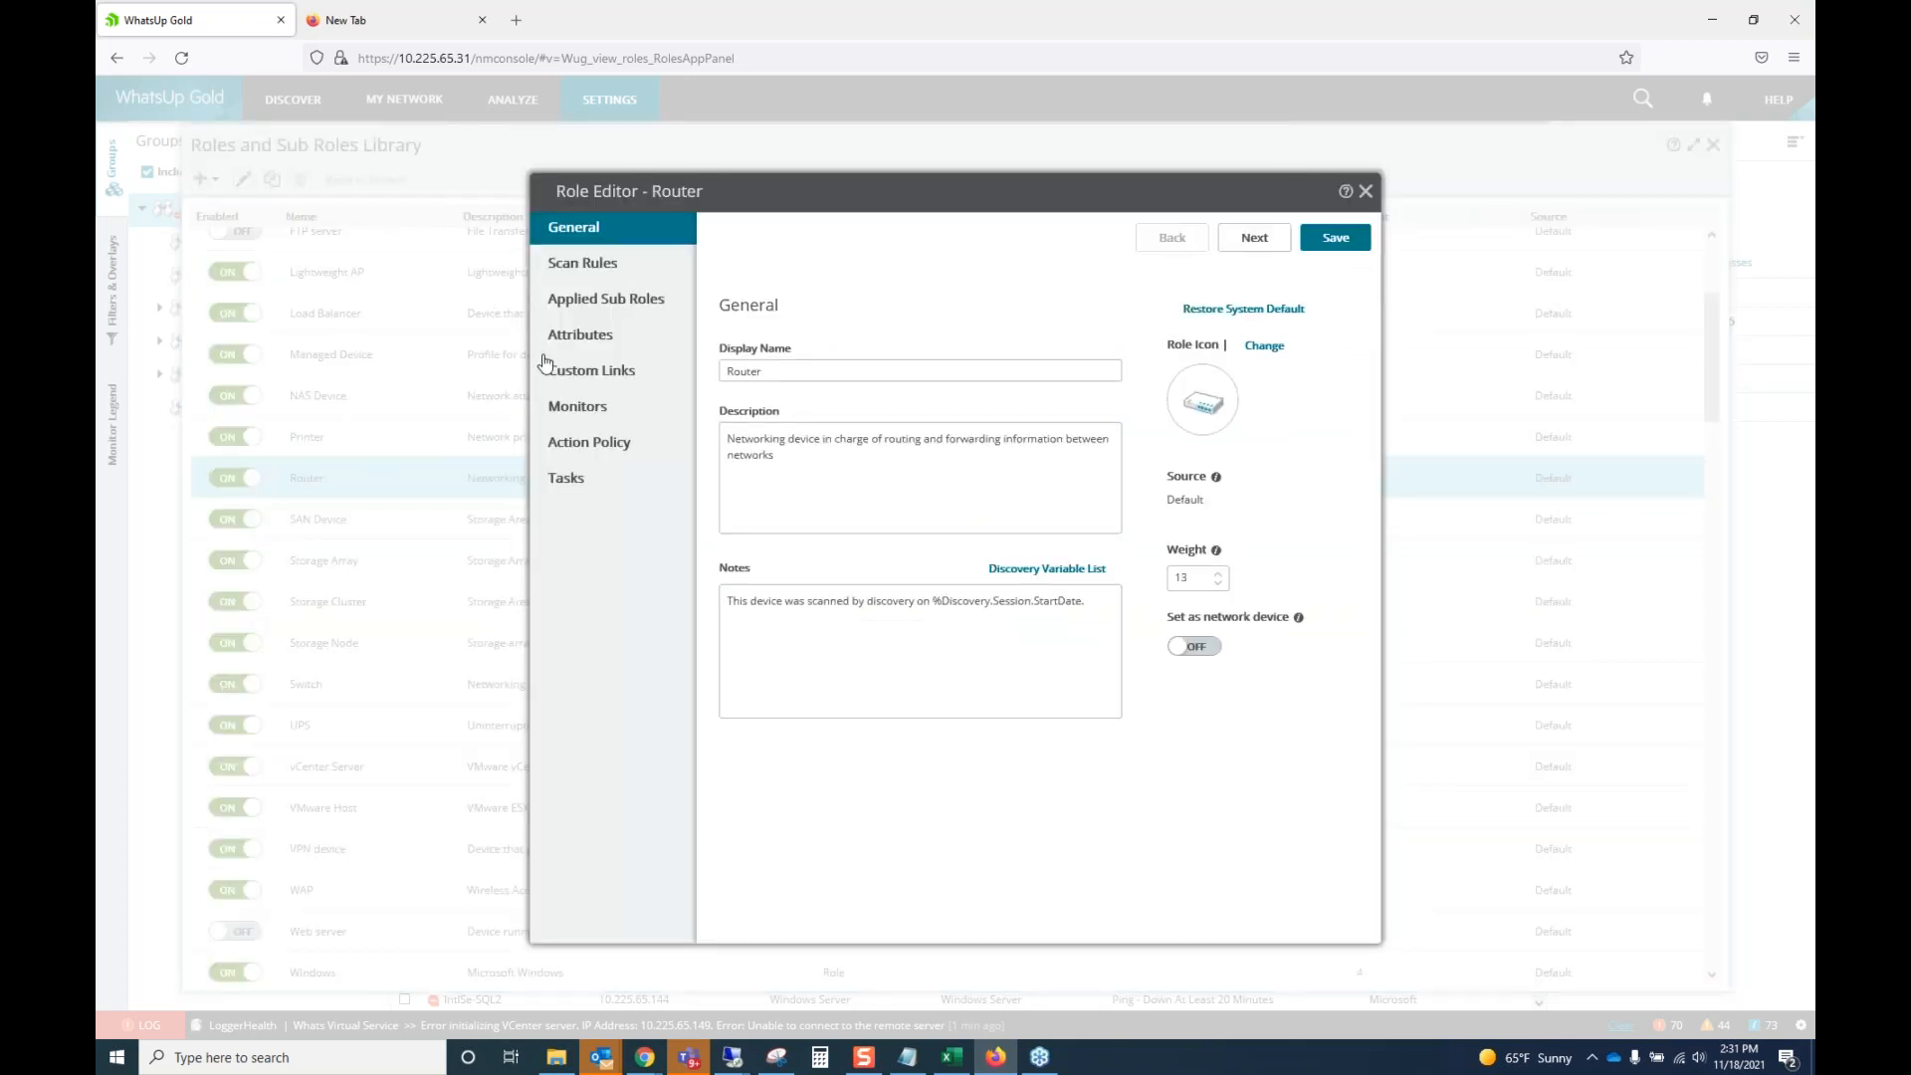
click(594, 416)
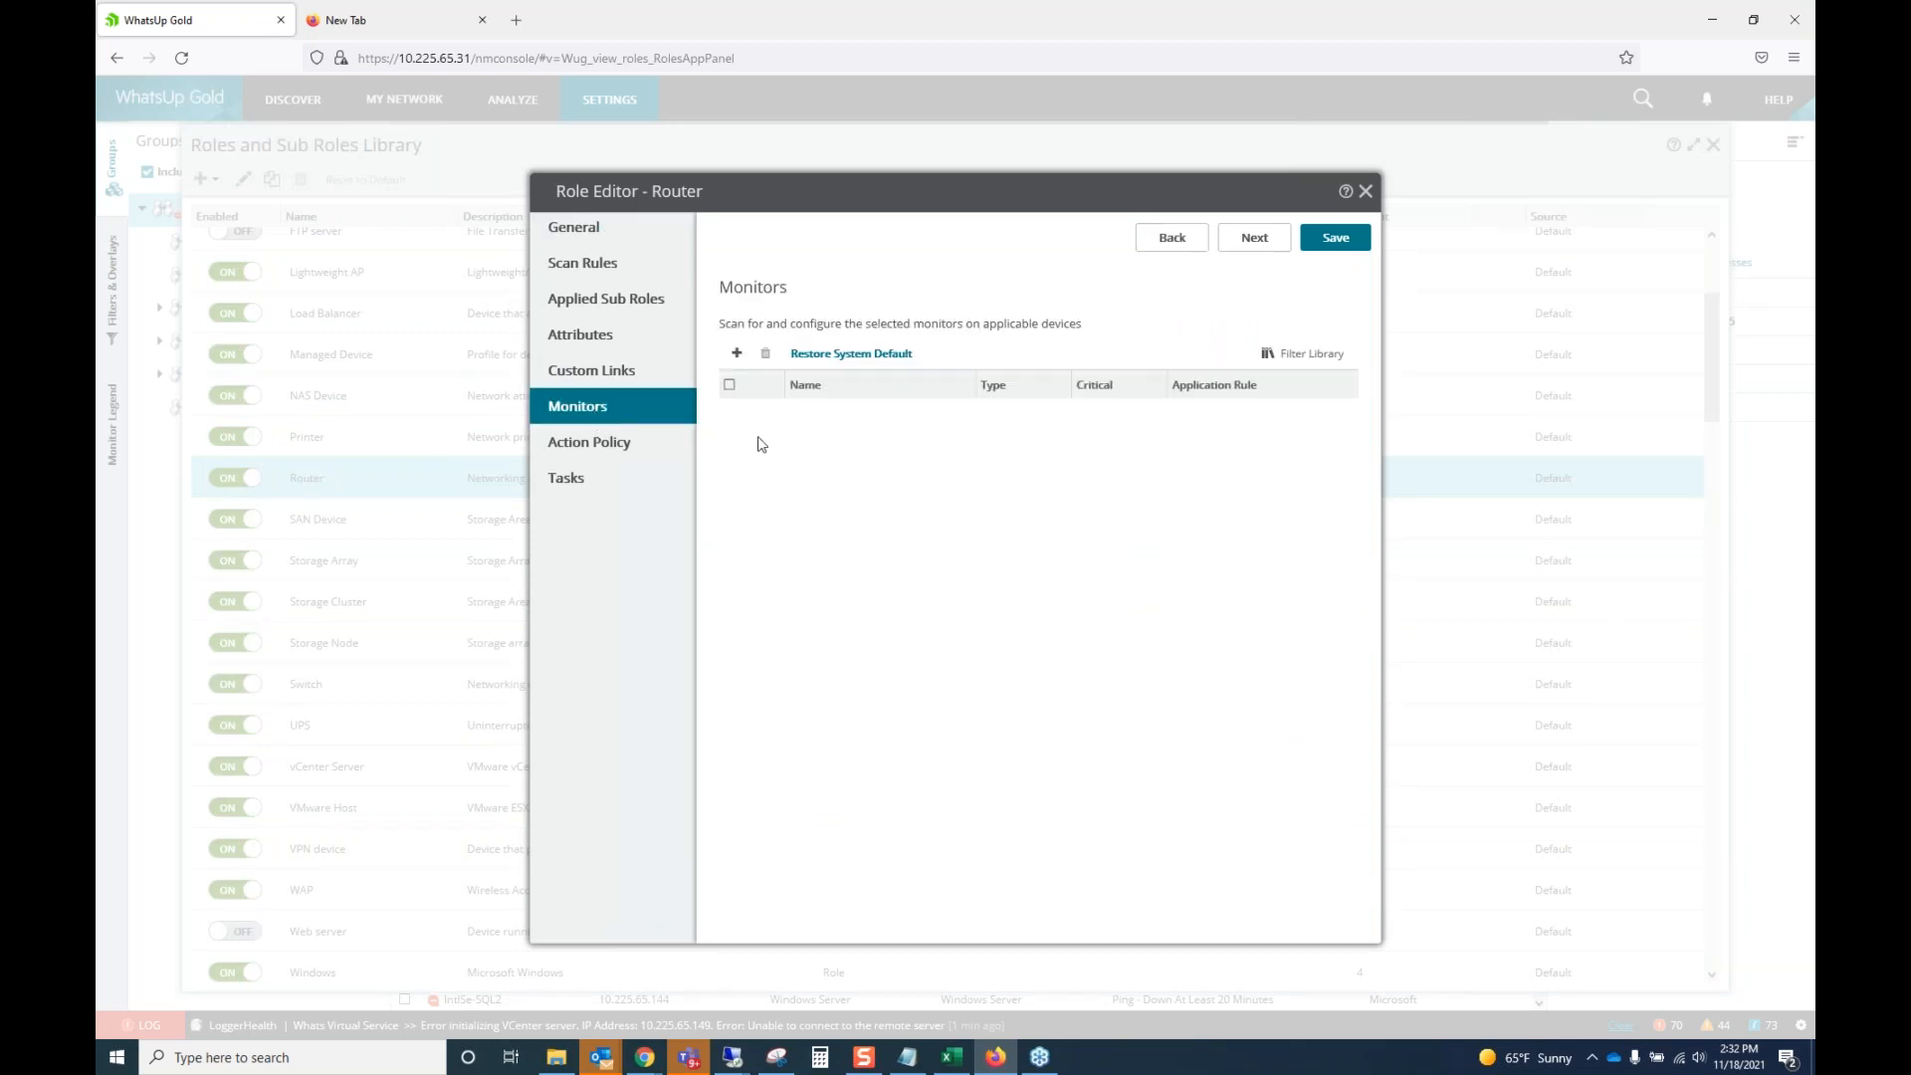
click(737, 352)
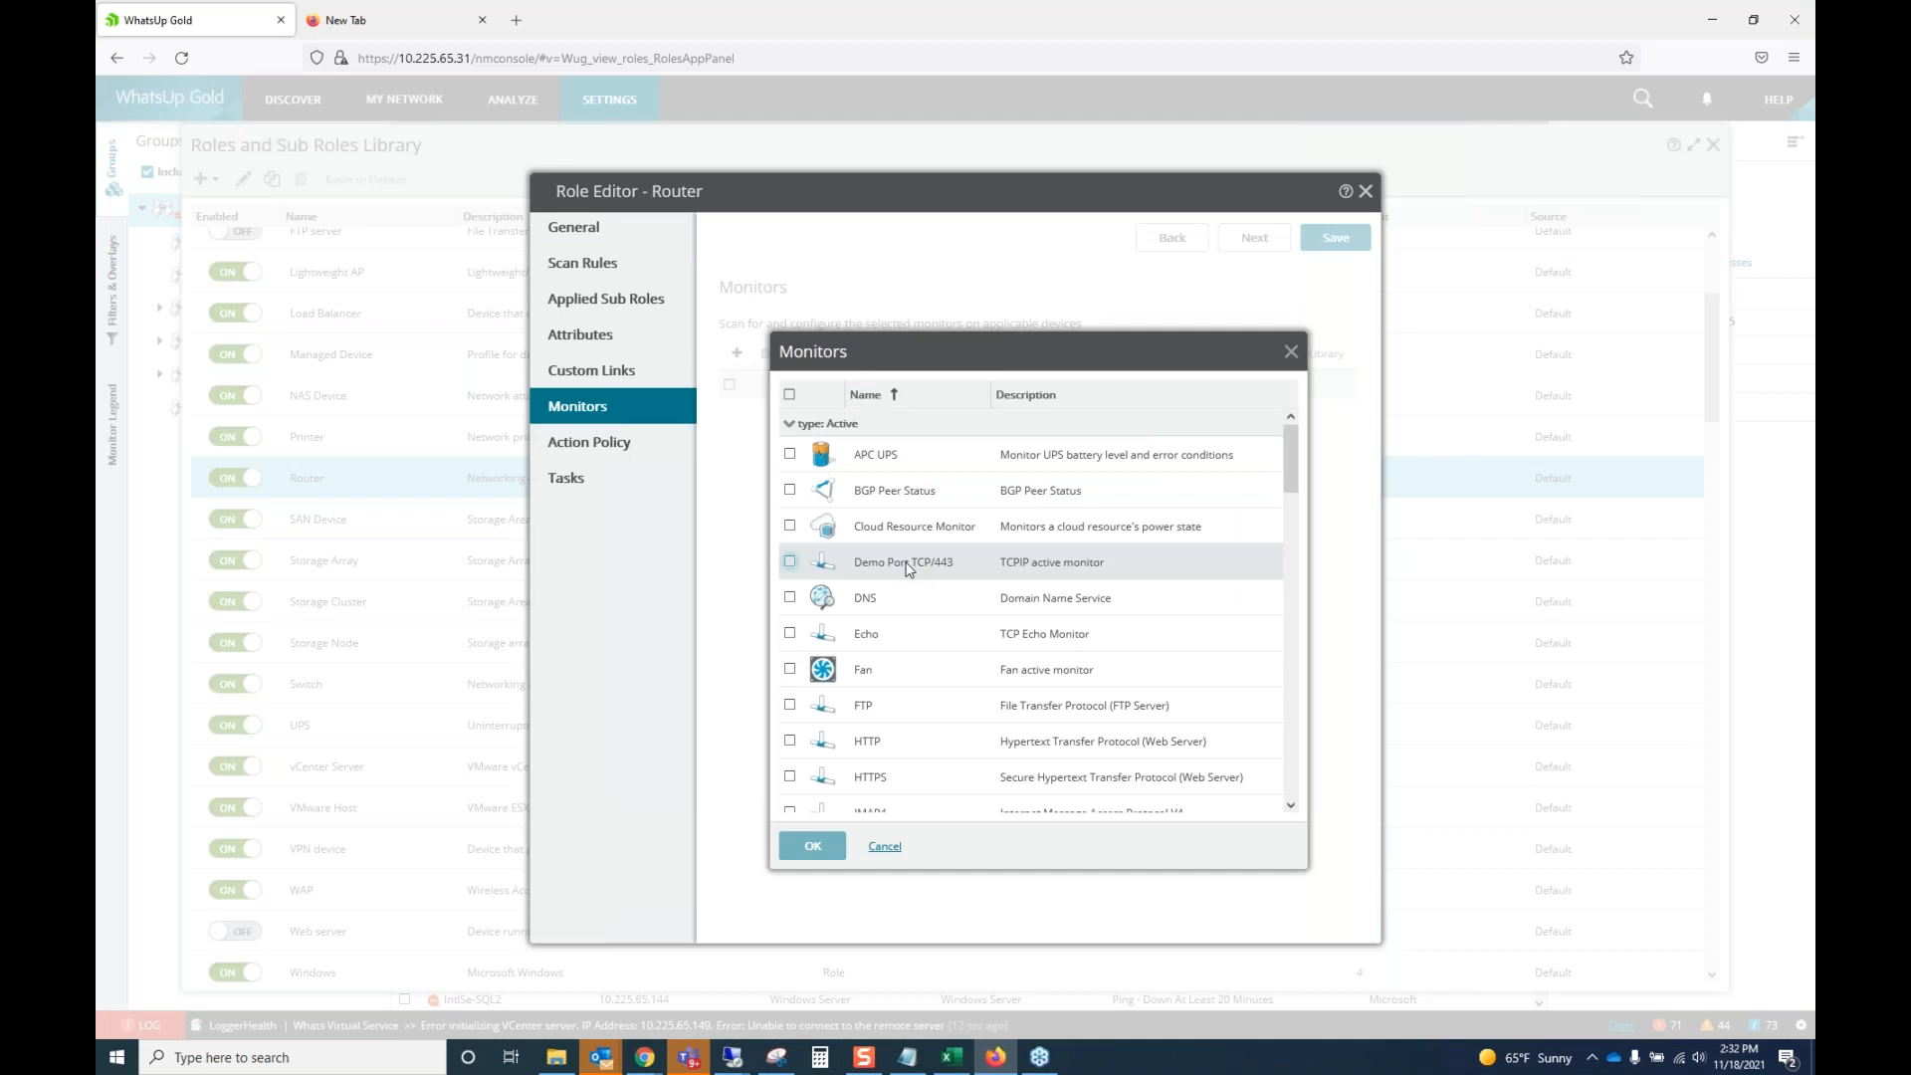
View the action policy choices for the Router role, and exit the role editor and the roles library without saving.
click(624, 452)
click(939, 390)
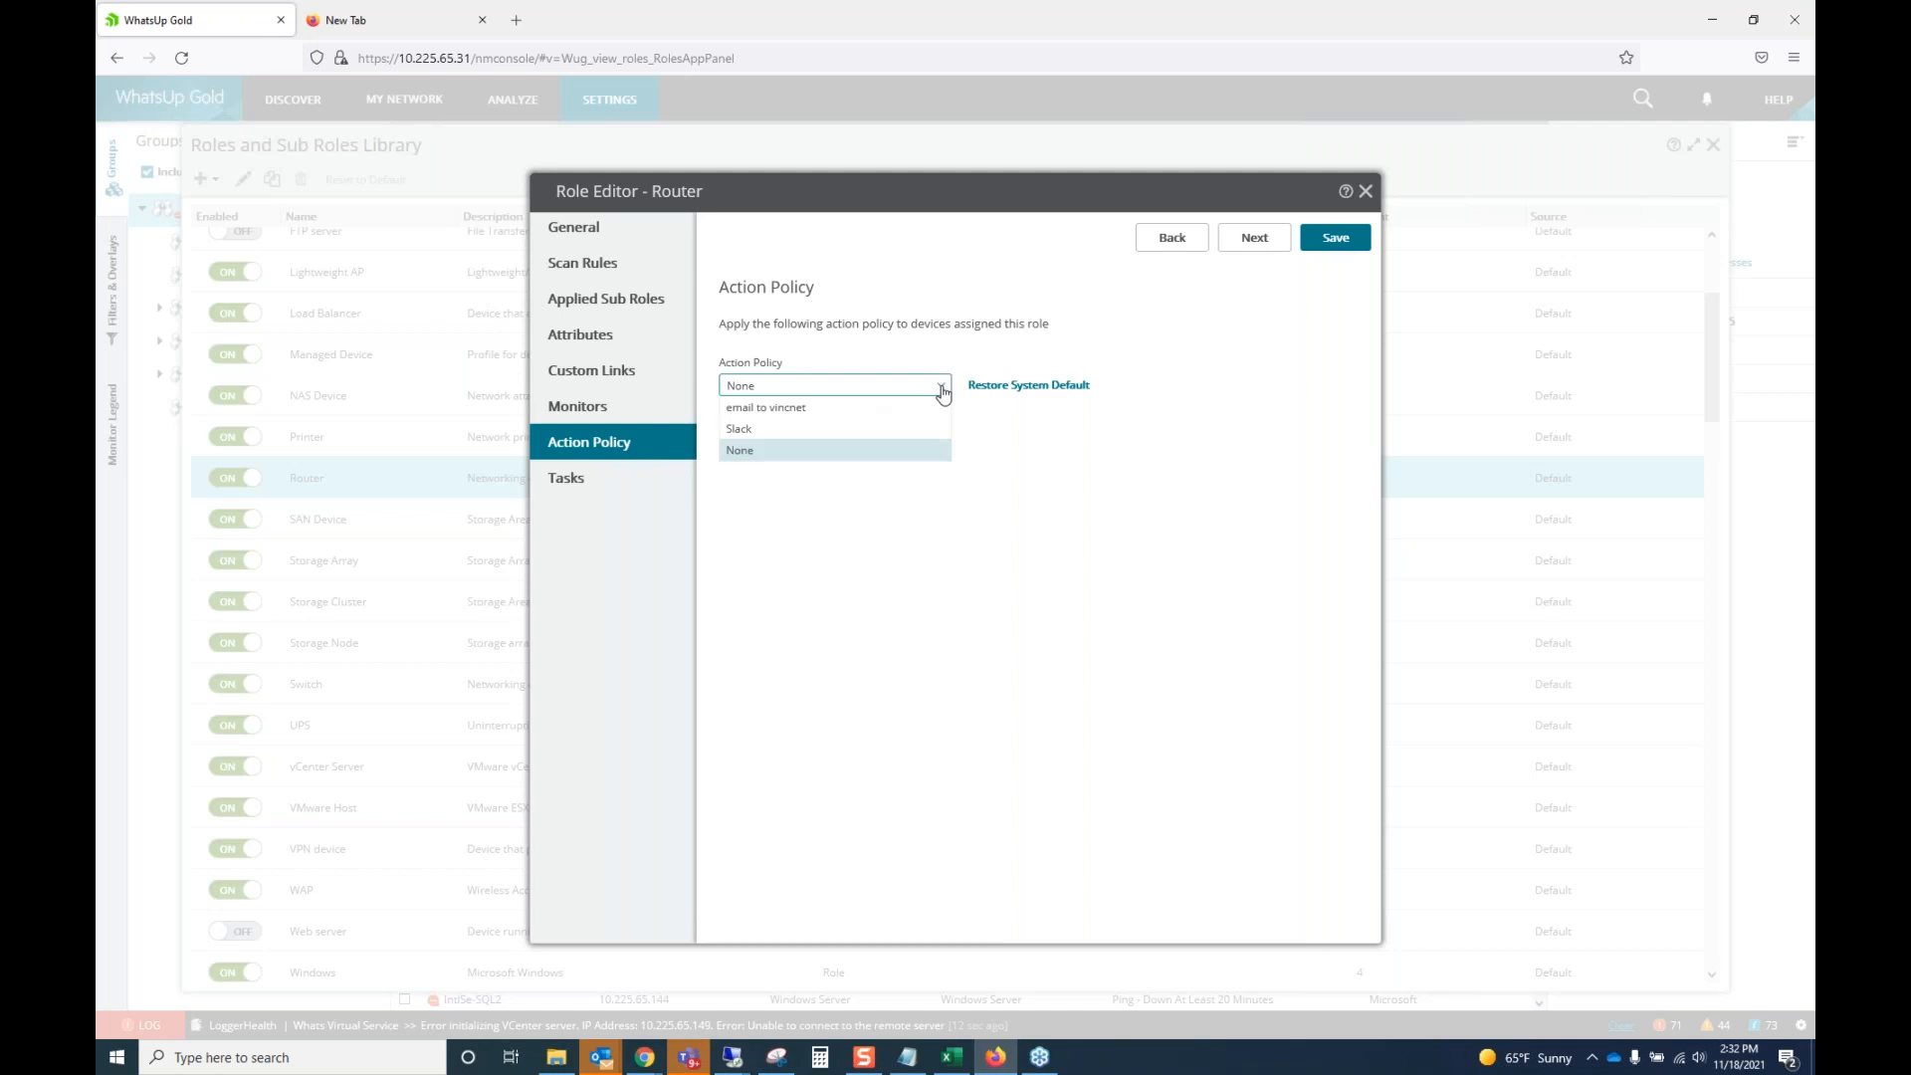
click(1099, 499)
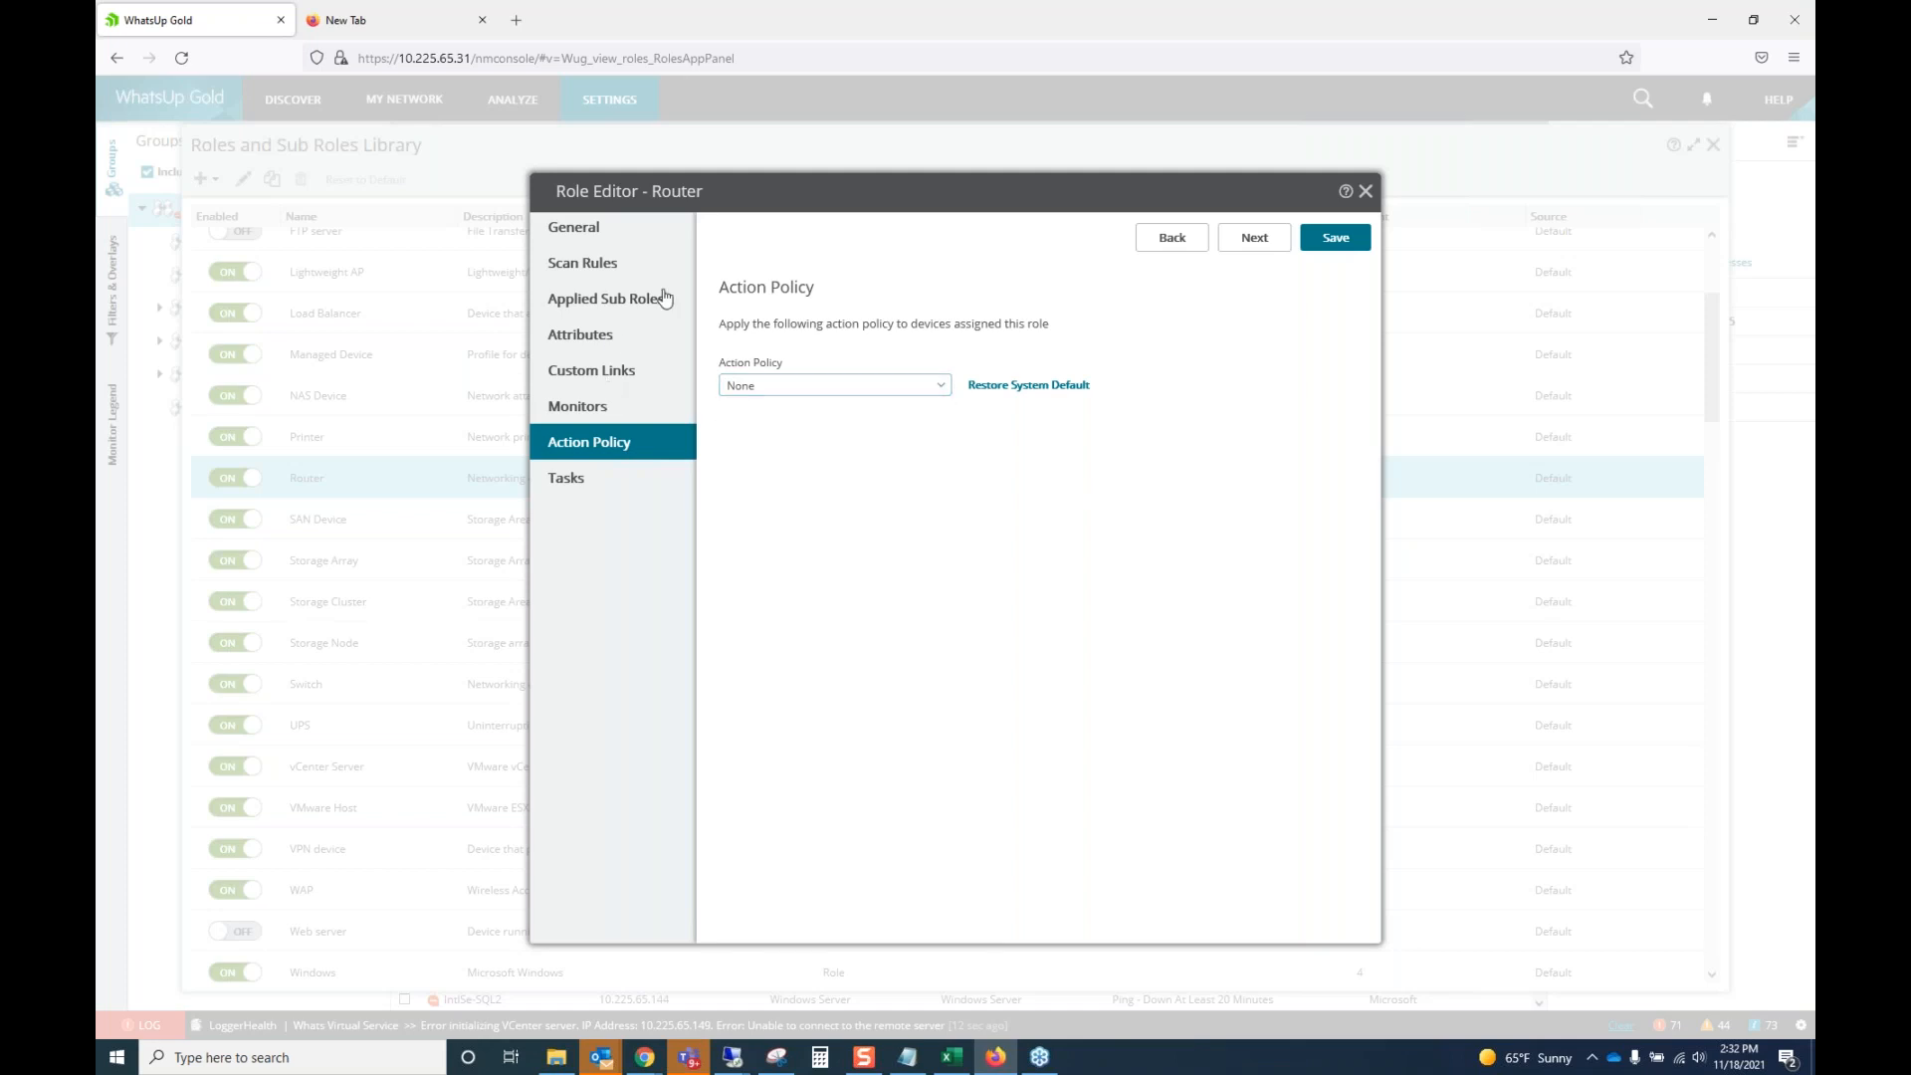
click(1365, 192)
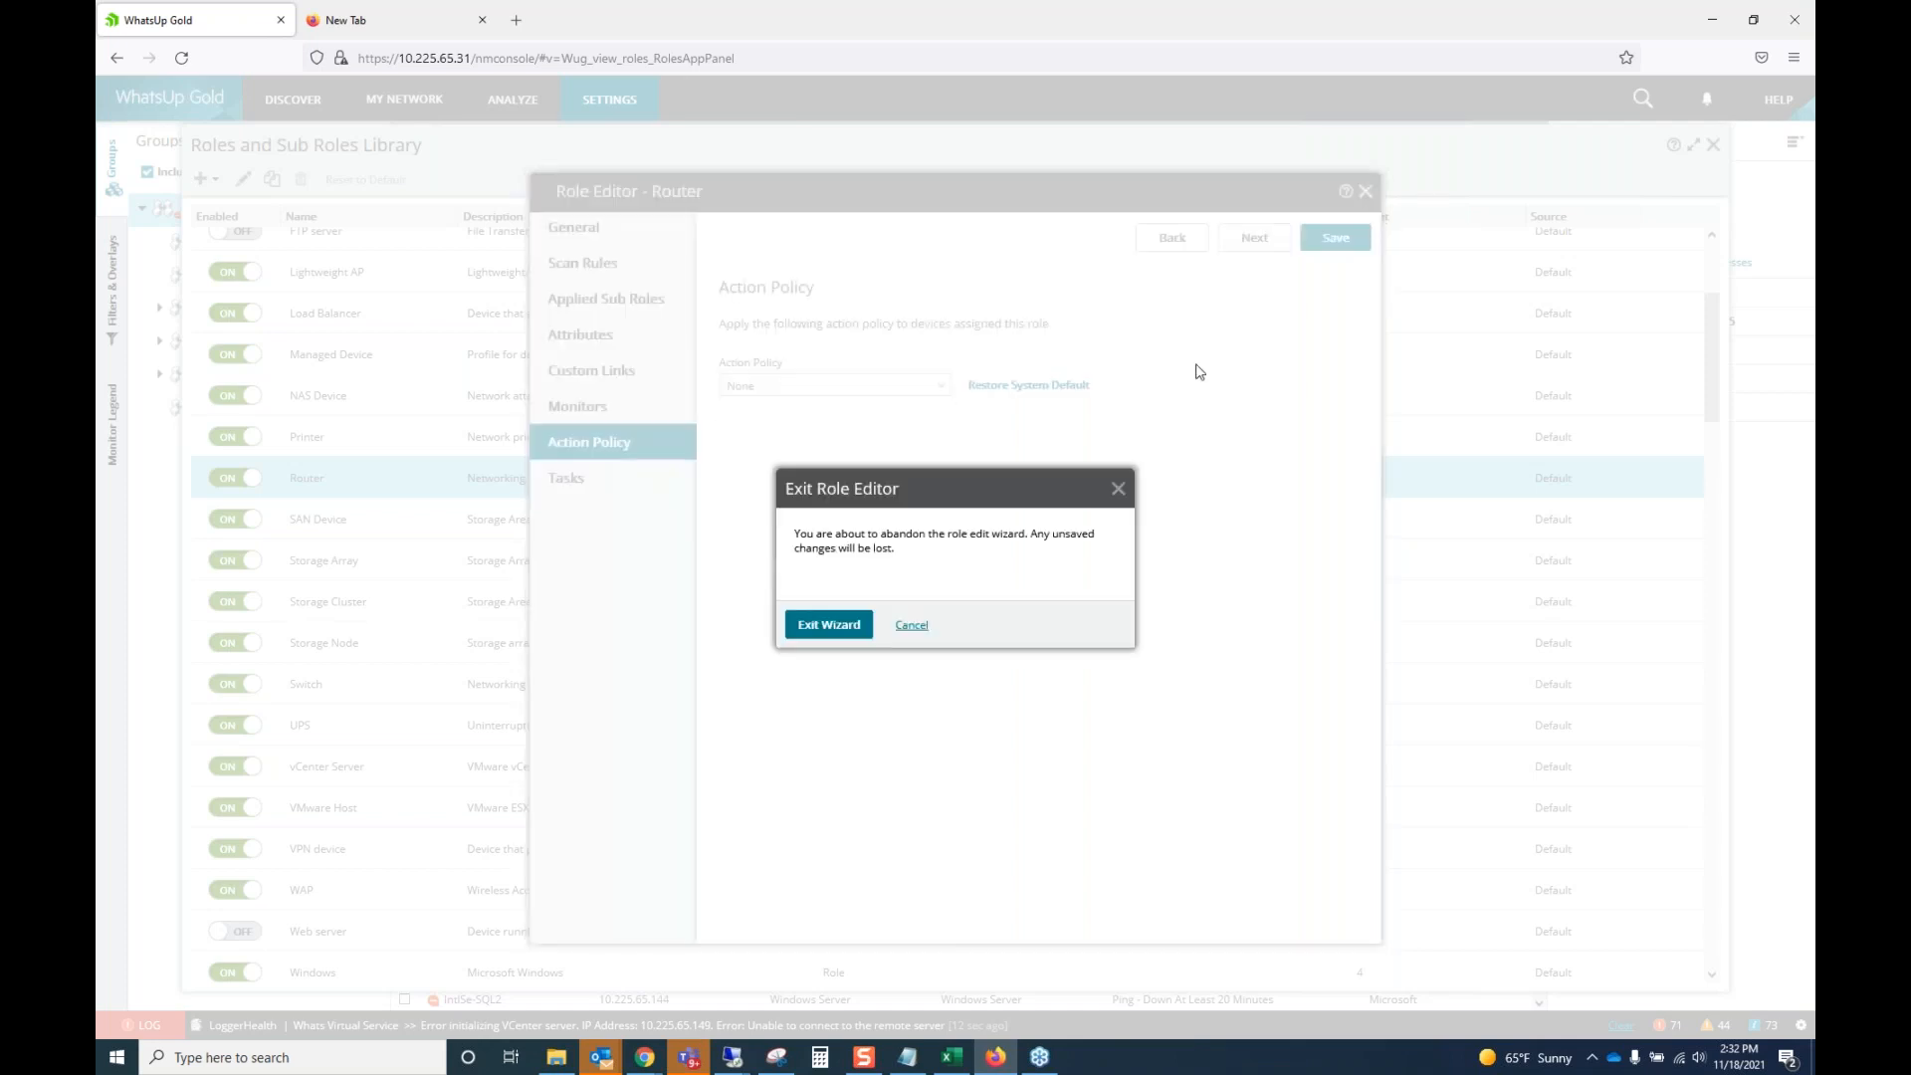
click(834, 629)
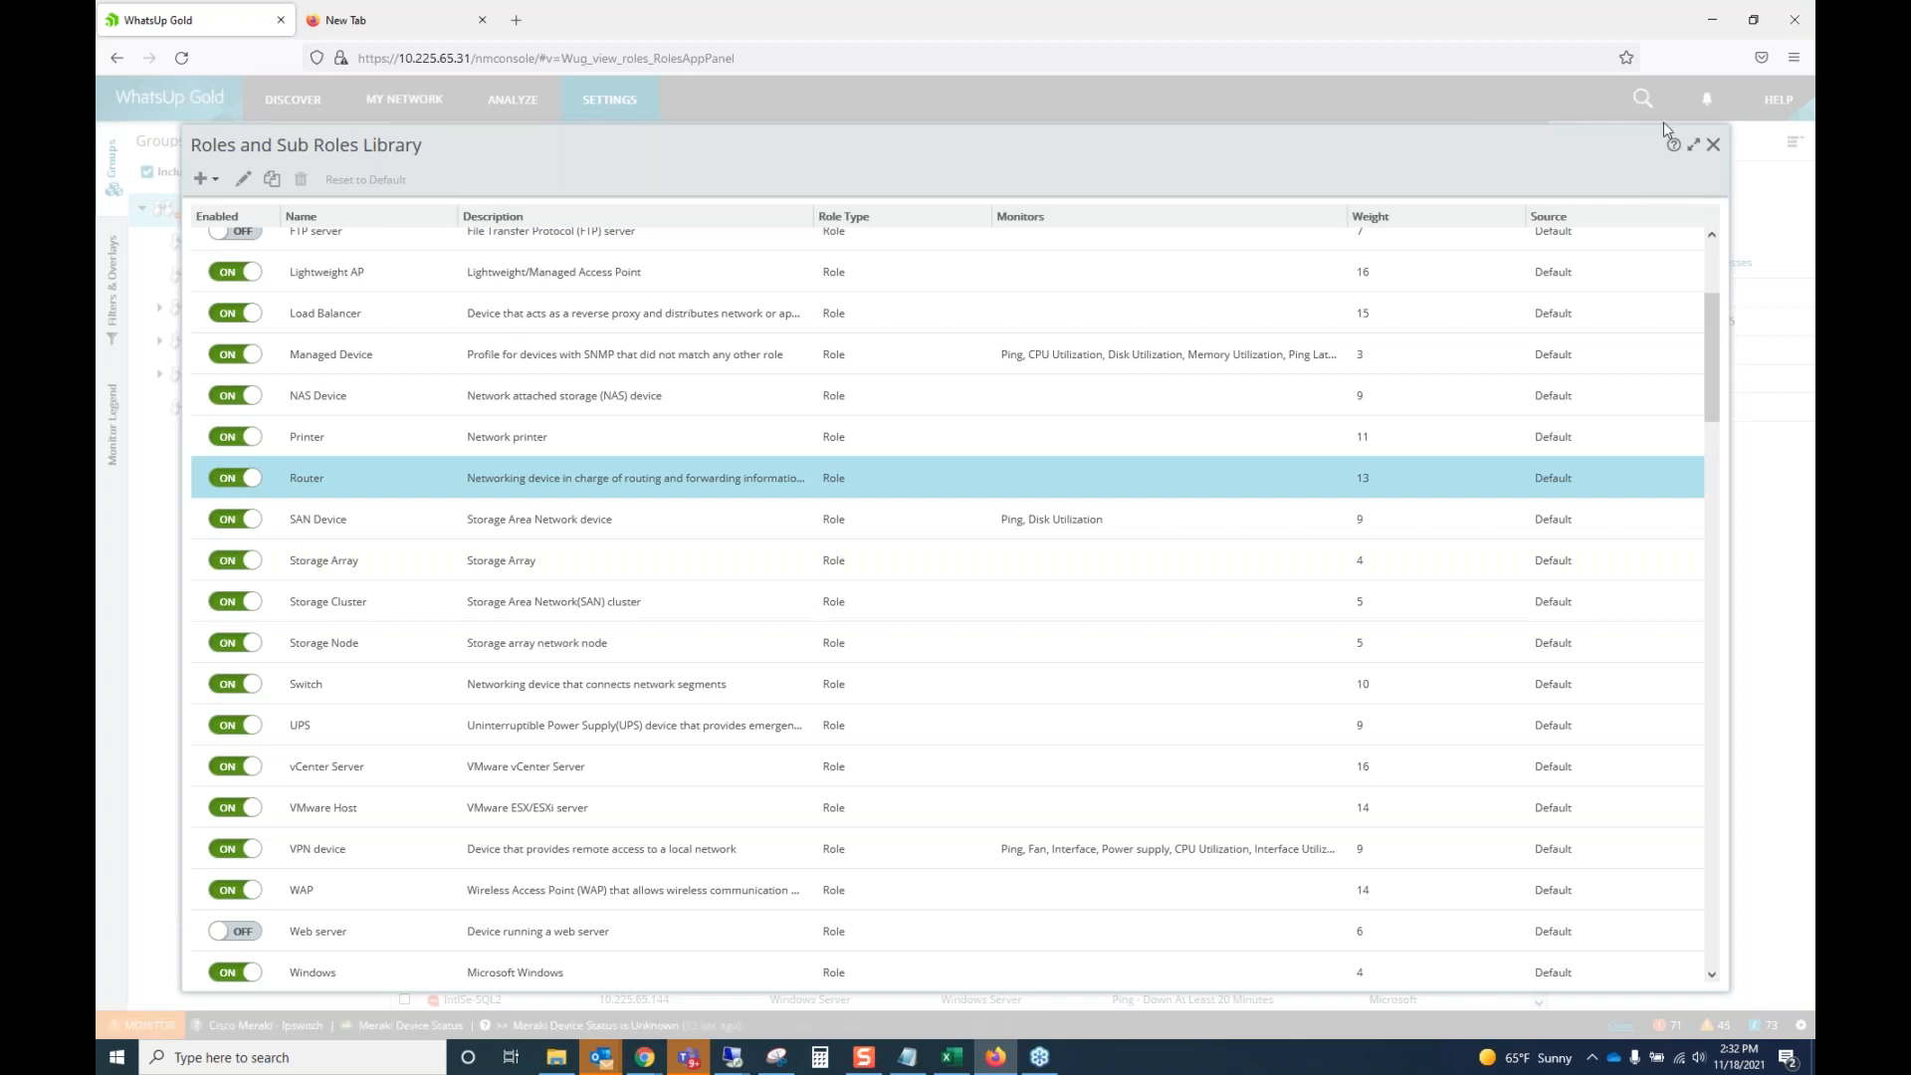
click(1713, 144)
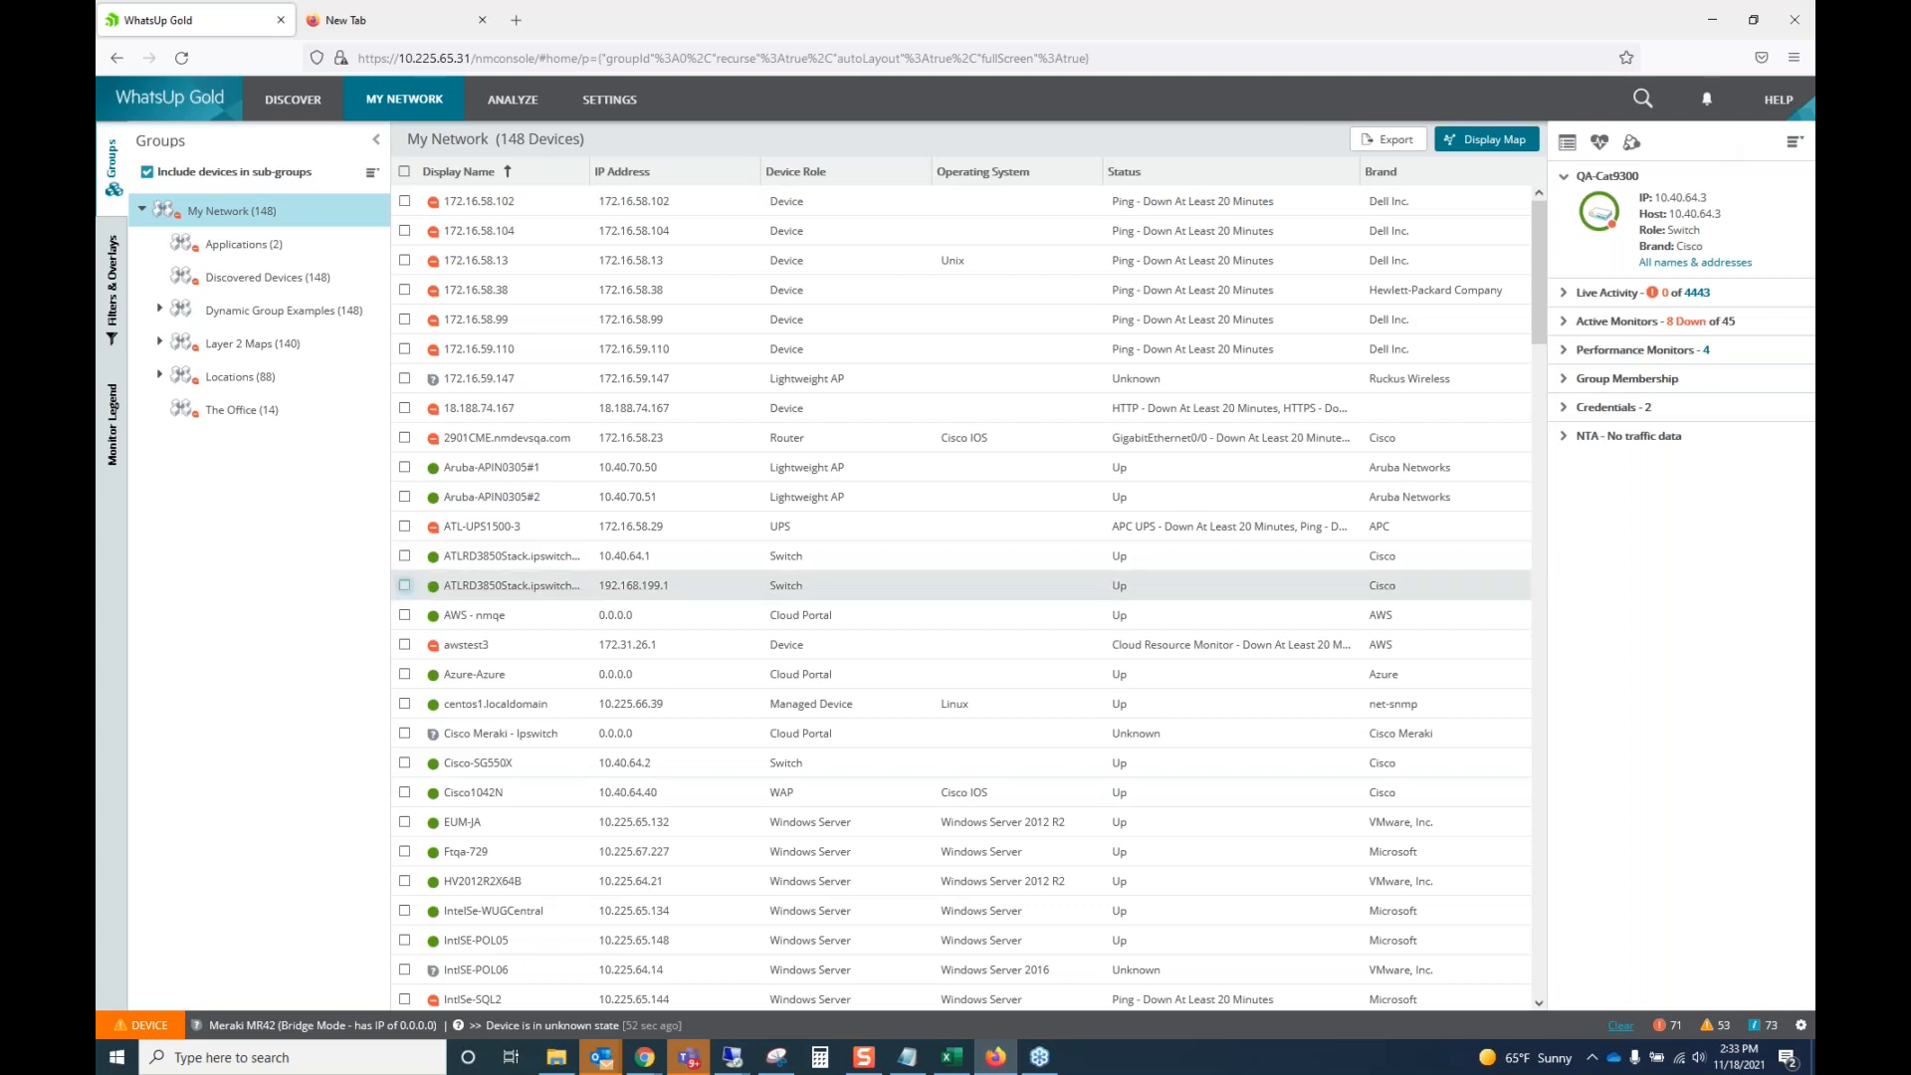
scroll(627, 496, down, 2)
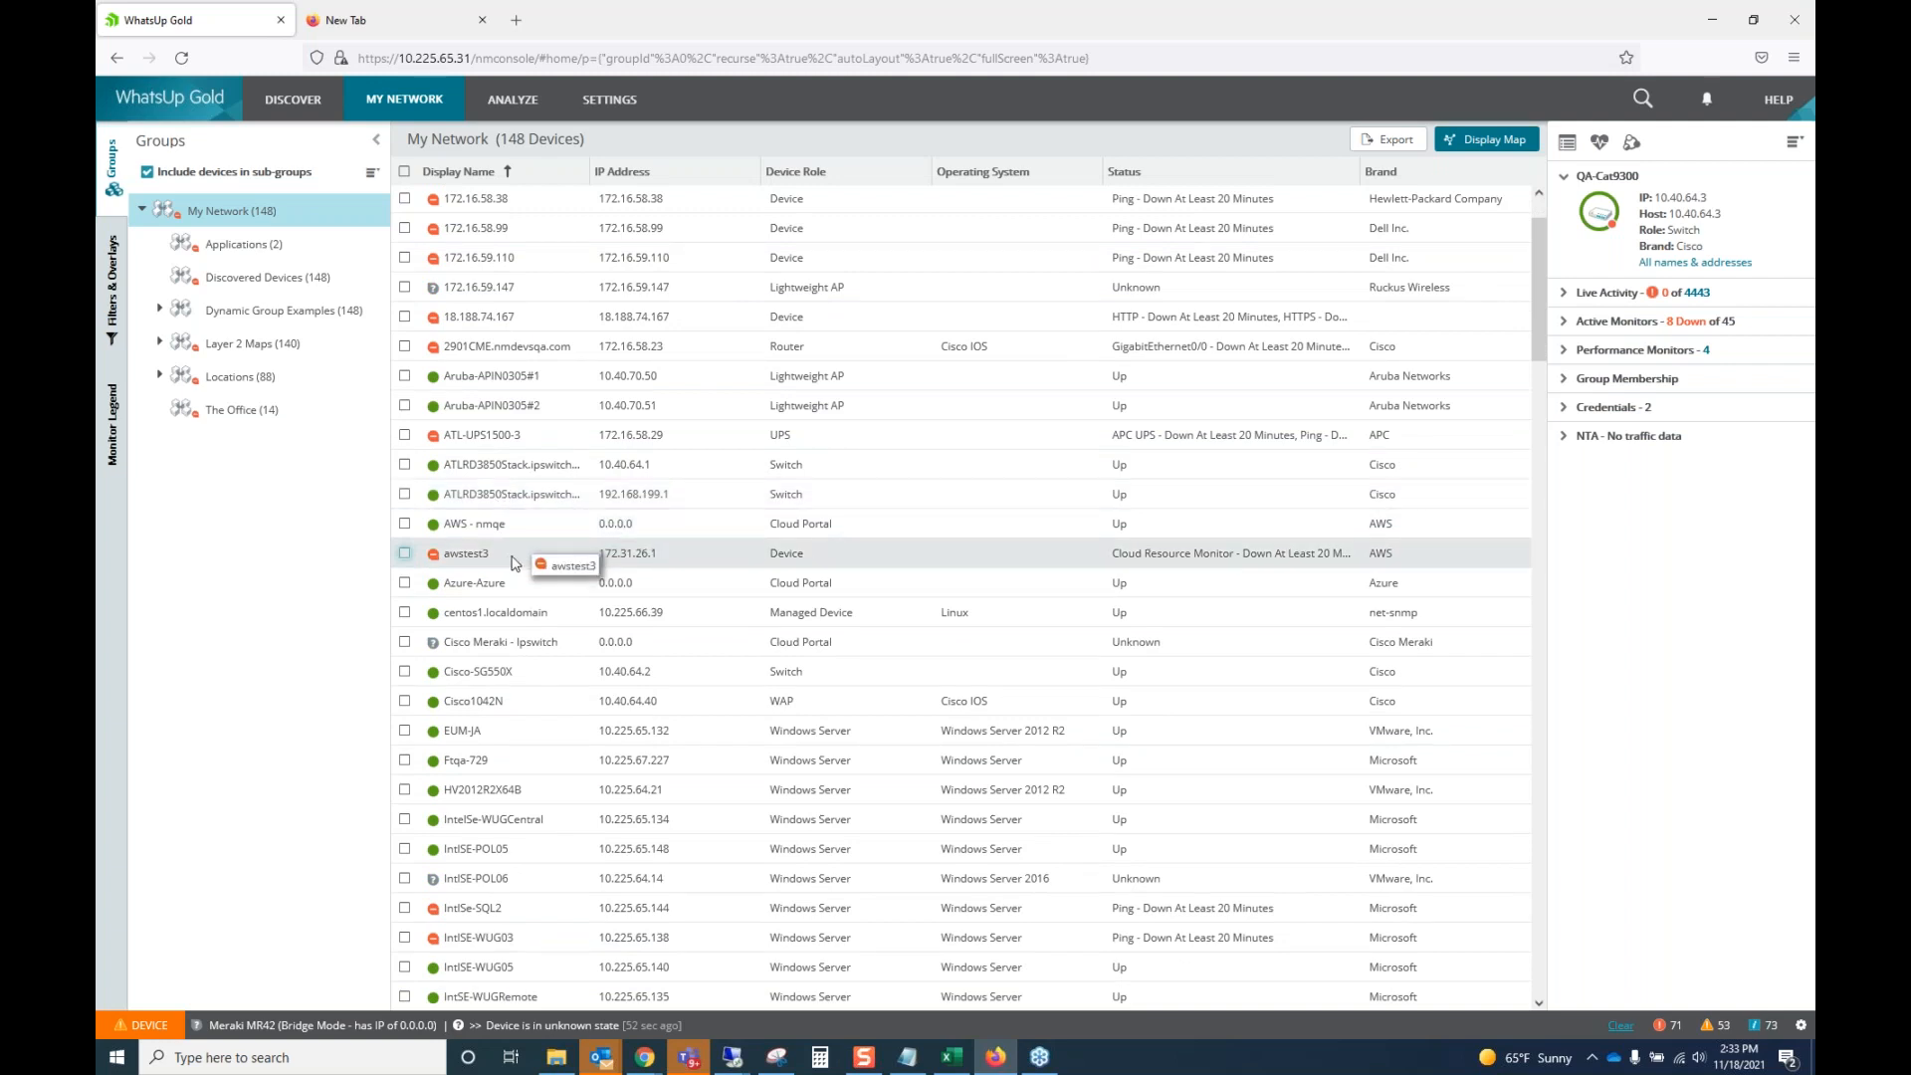
click(1602, 321)
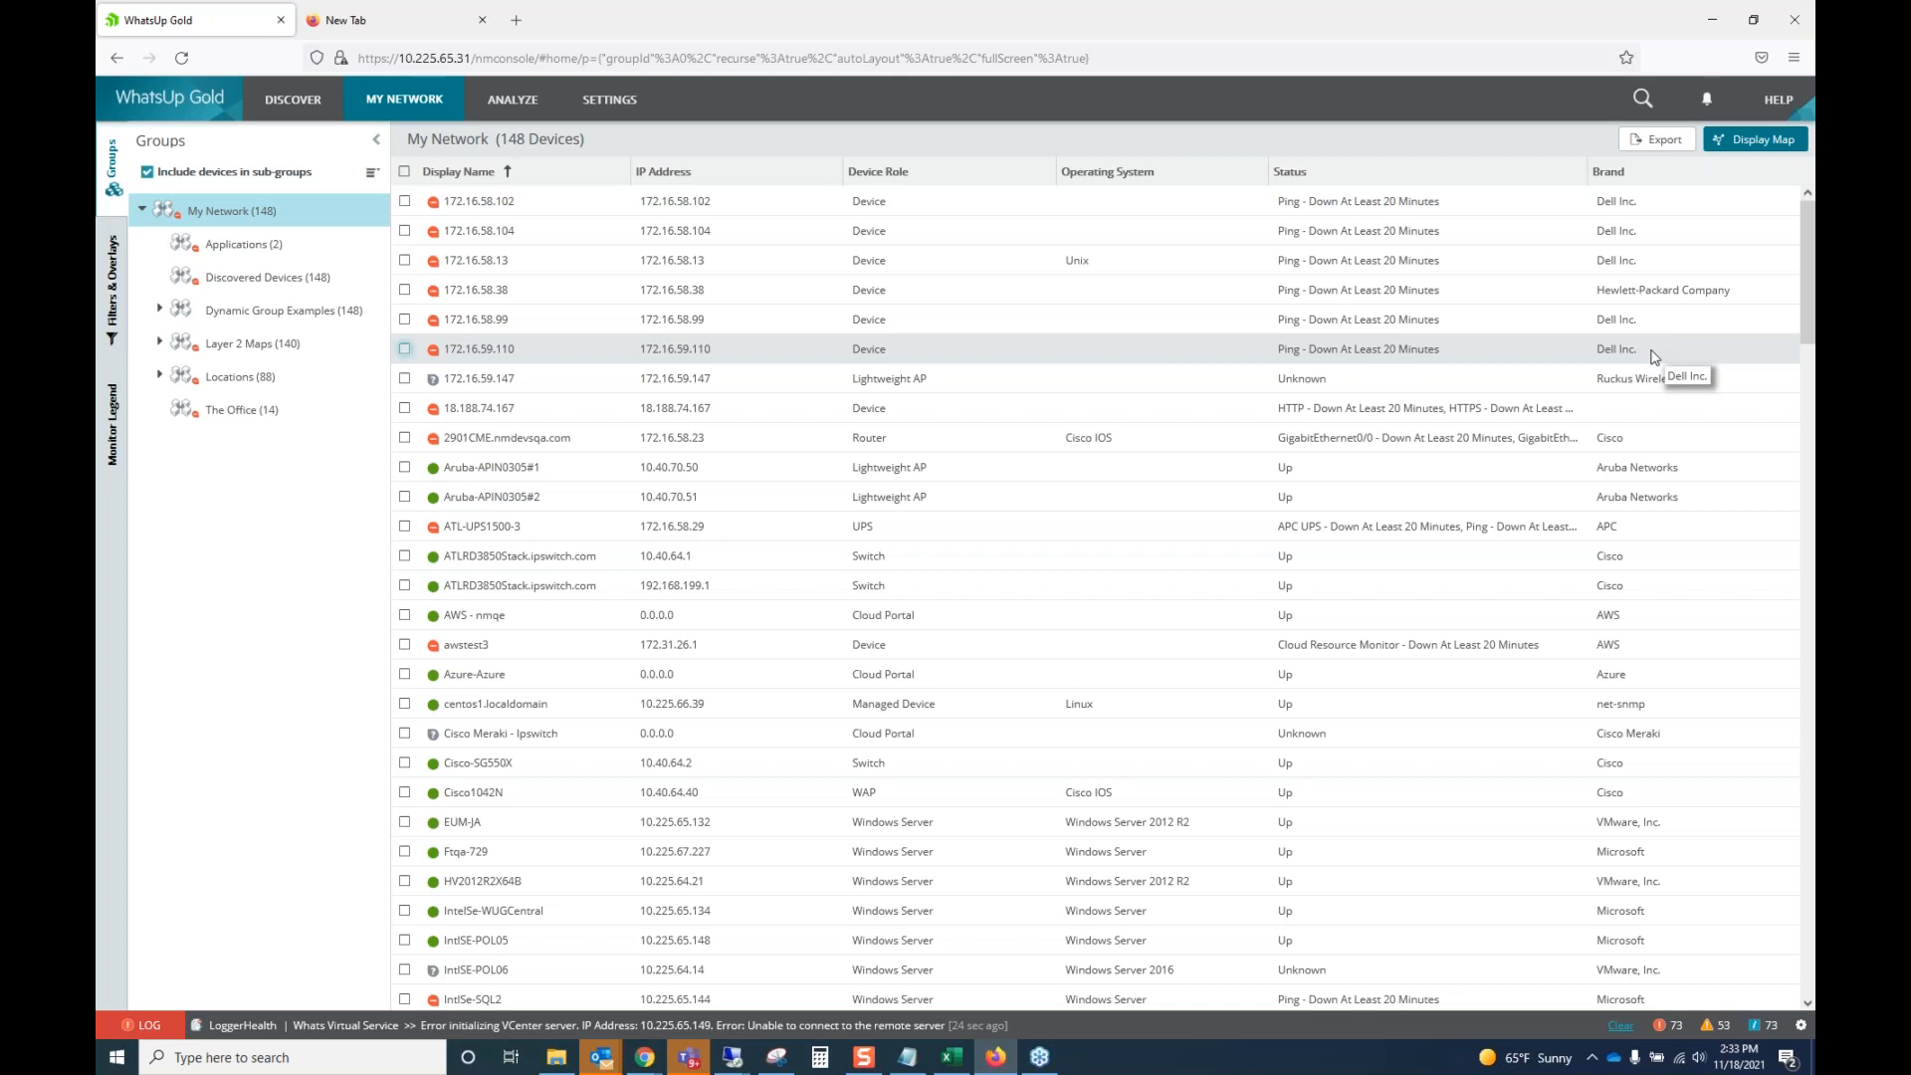
key(alt+Tab)
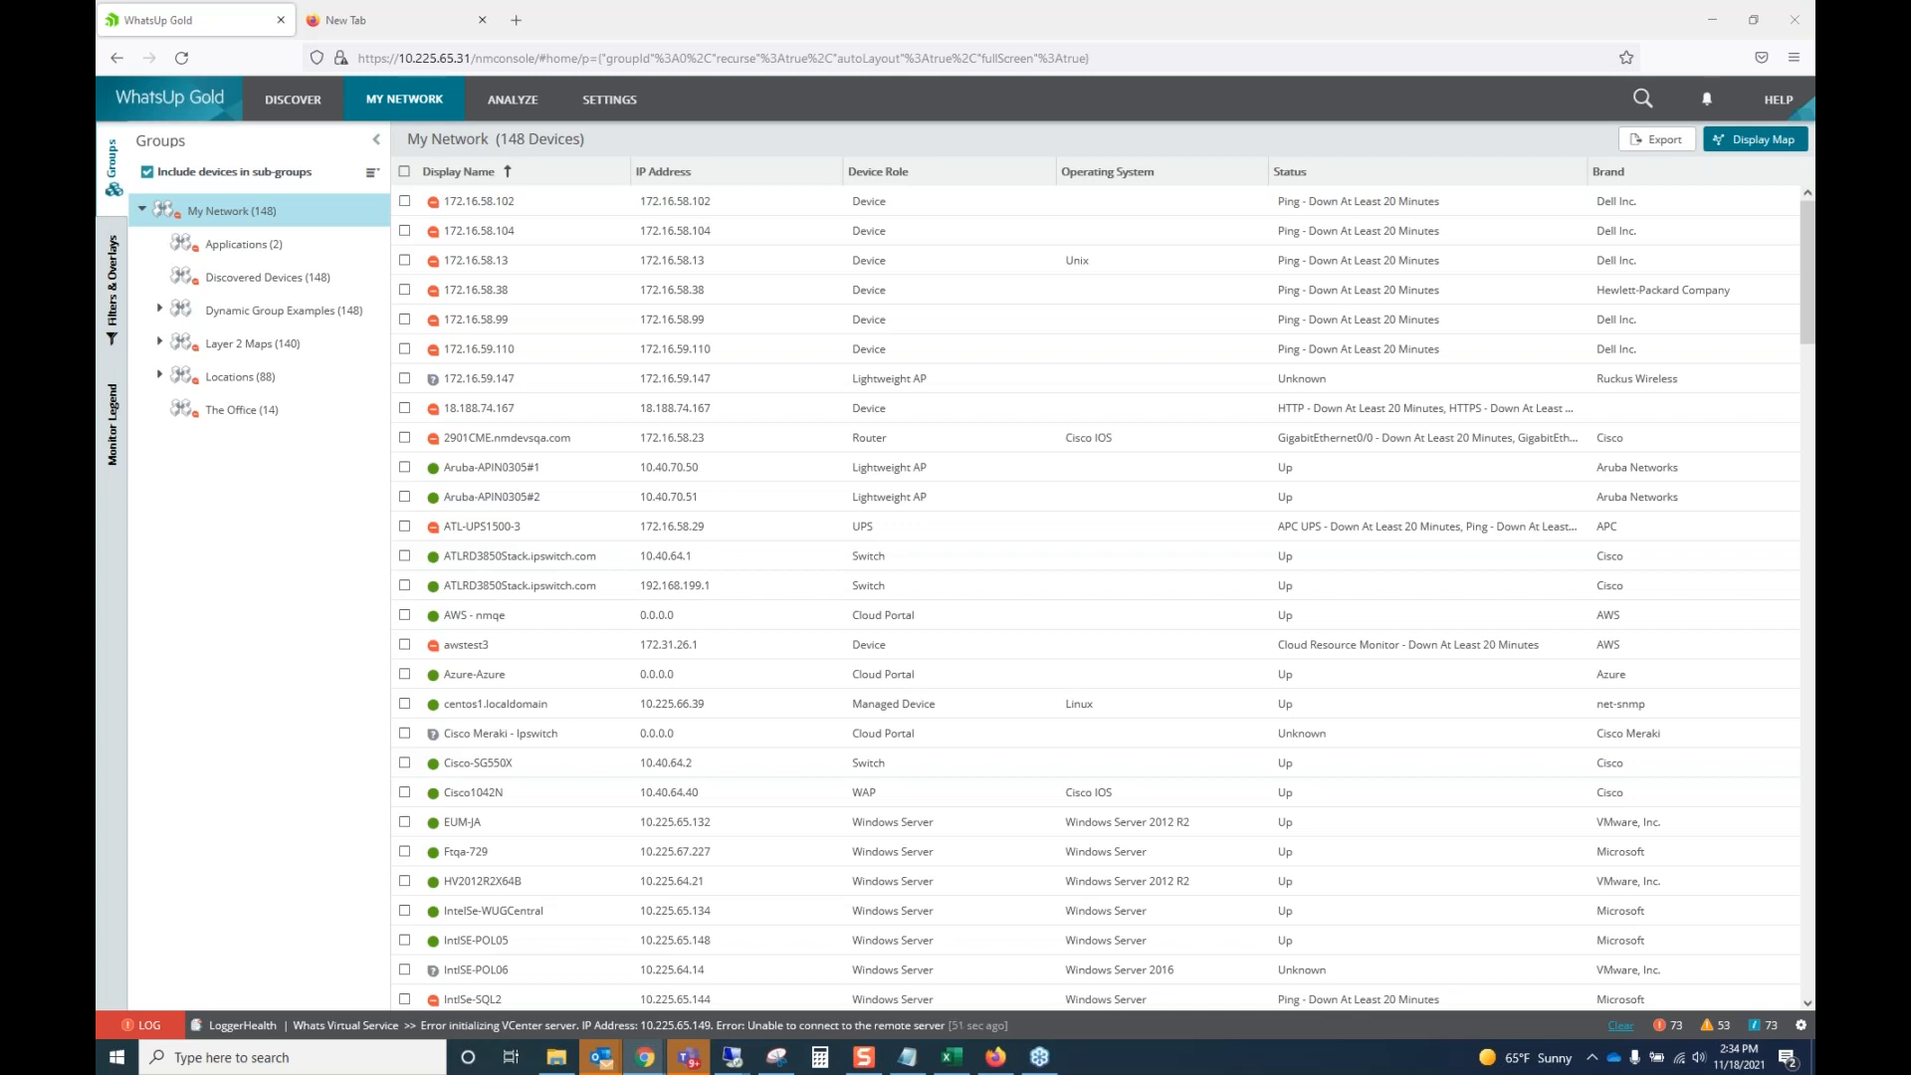
Switch from the device list to the network map and move the UT-Catalyst2950.ipswitch.com switch slightly farther from QA-Cat9300.
click(1753, 140)
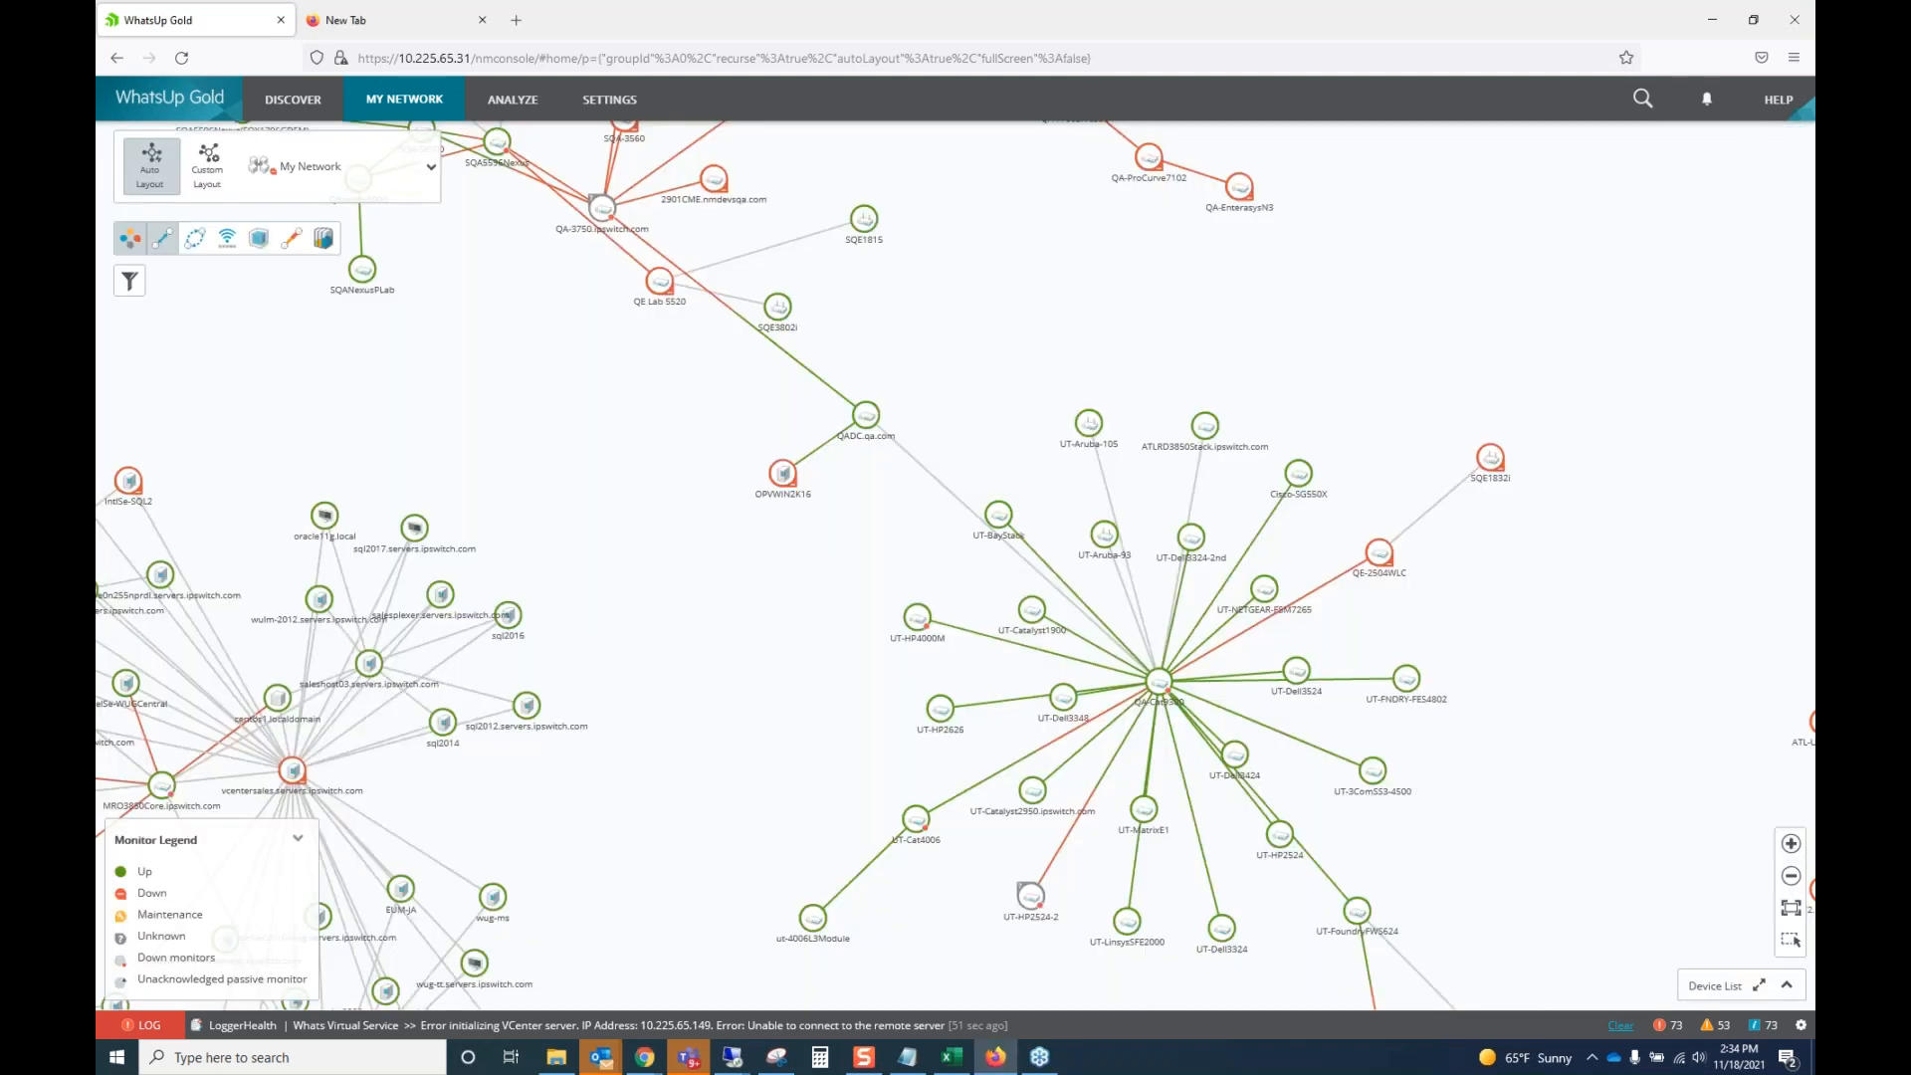
scroll(995, 781, up, 5)
drag(1460, 509, 1152, 522)
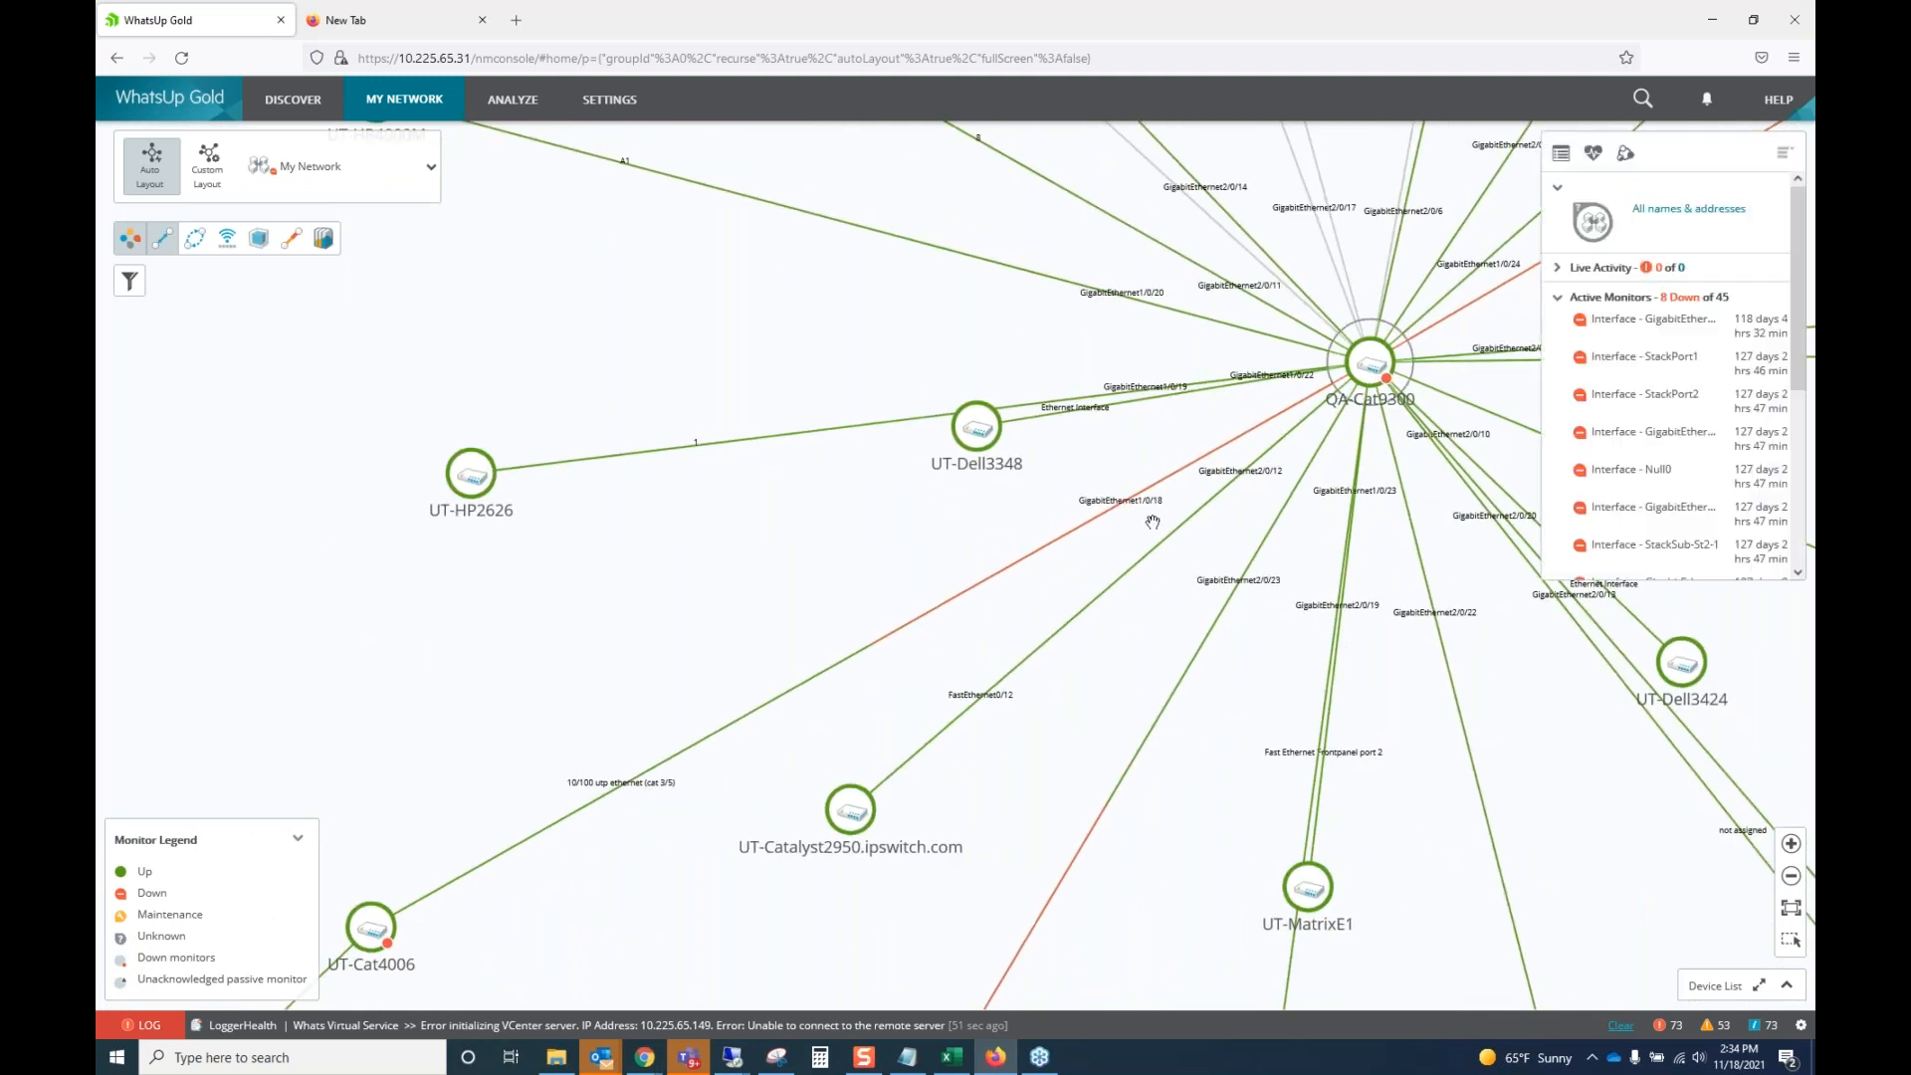
drag(858, 811, 935, 863)
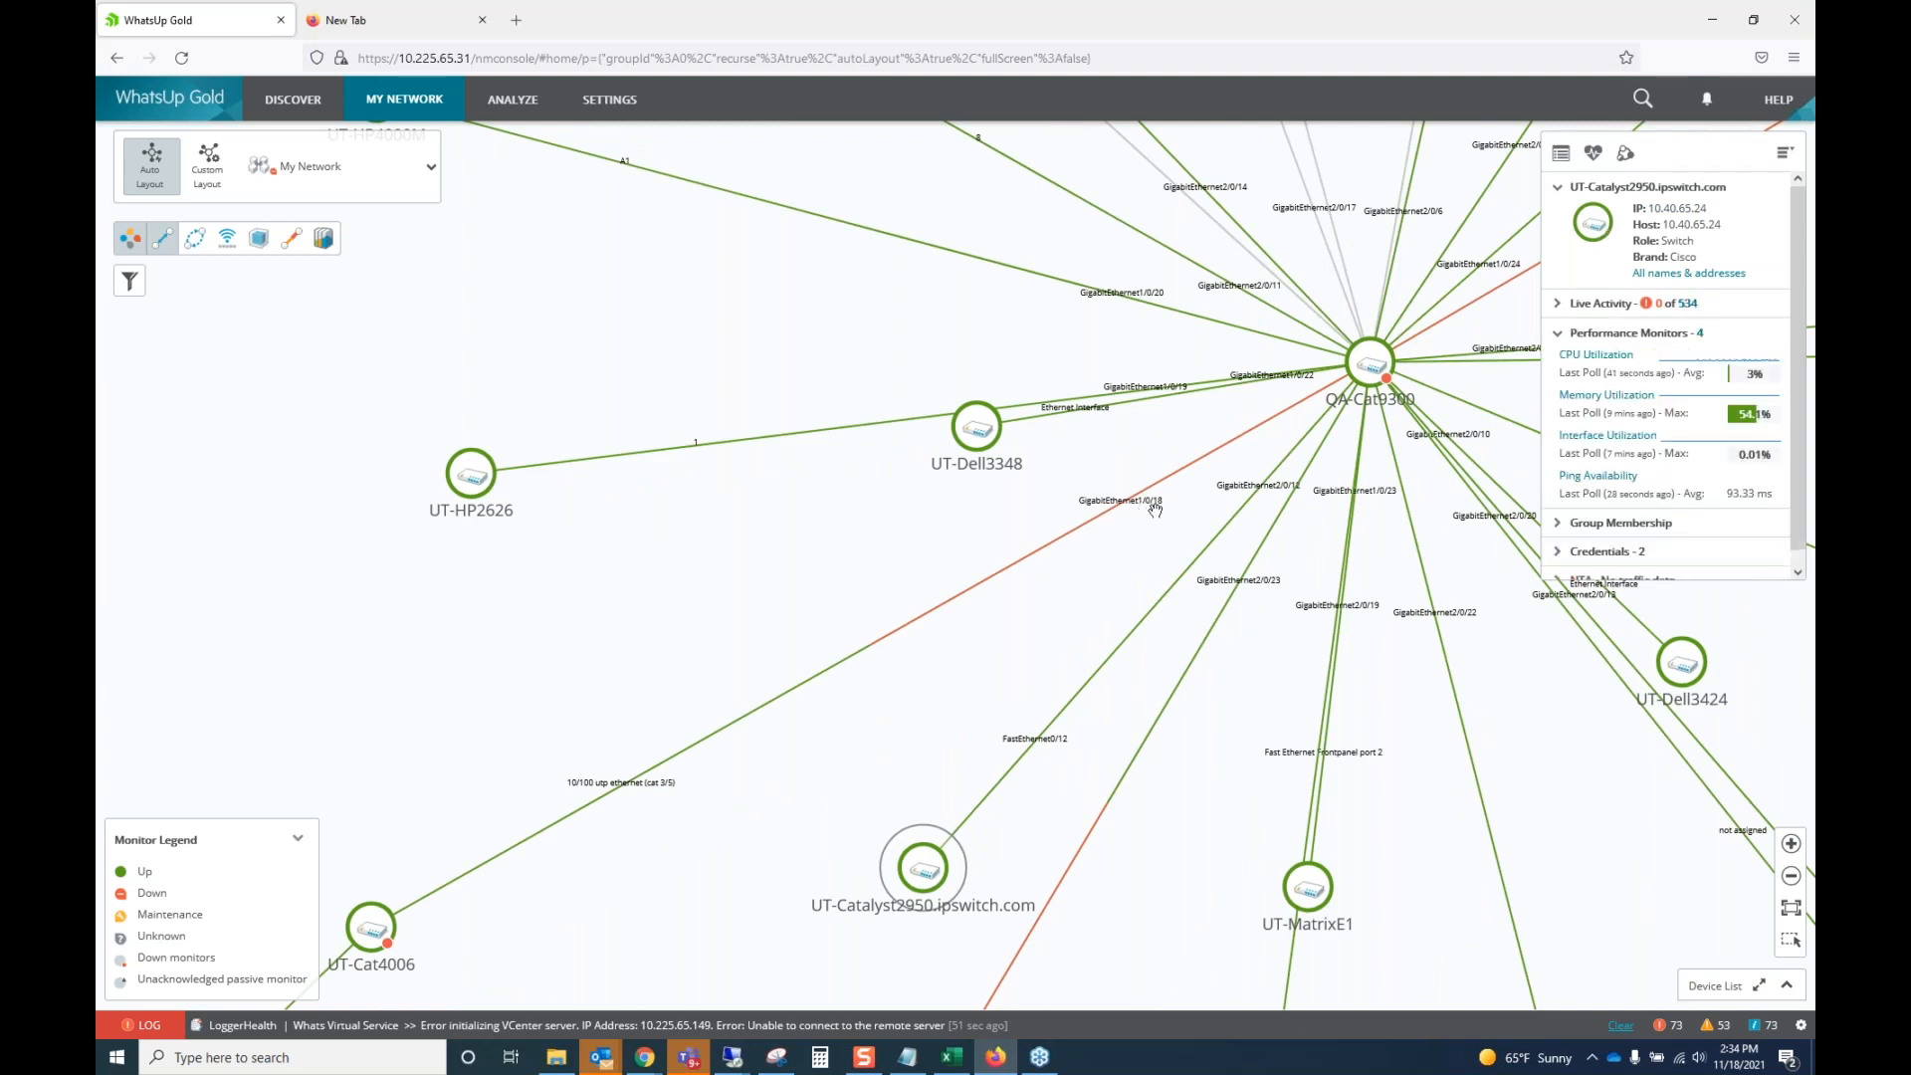
Examine the active and performance monitor status of the QA-Cat9300 and UT-Cat4006 switches on the map.
scroll(1577, 338, down, 1)
click(1366, 371)
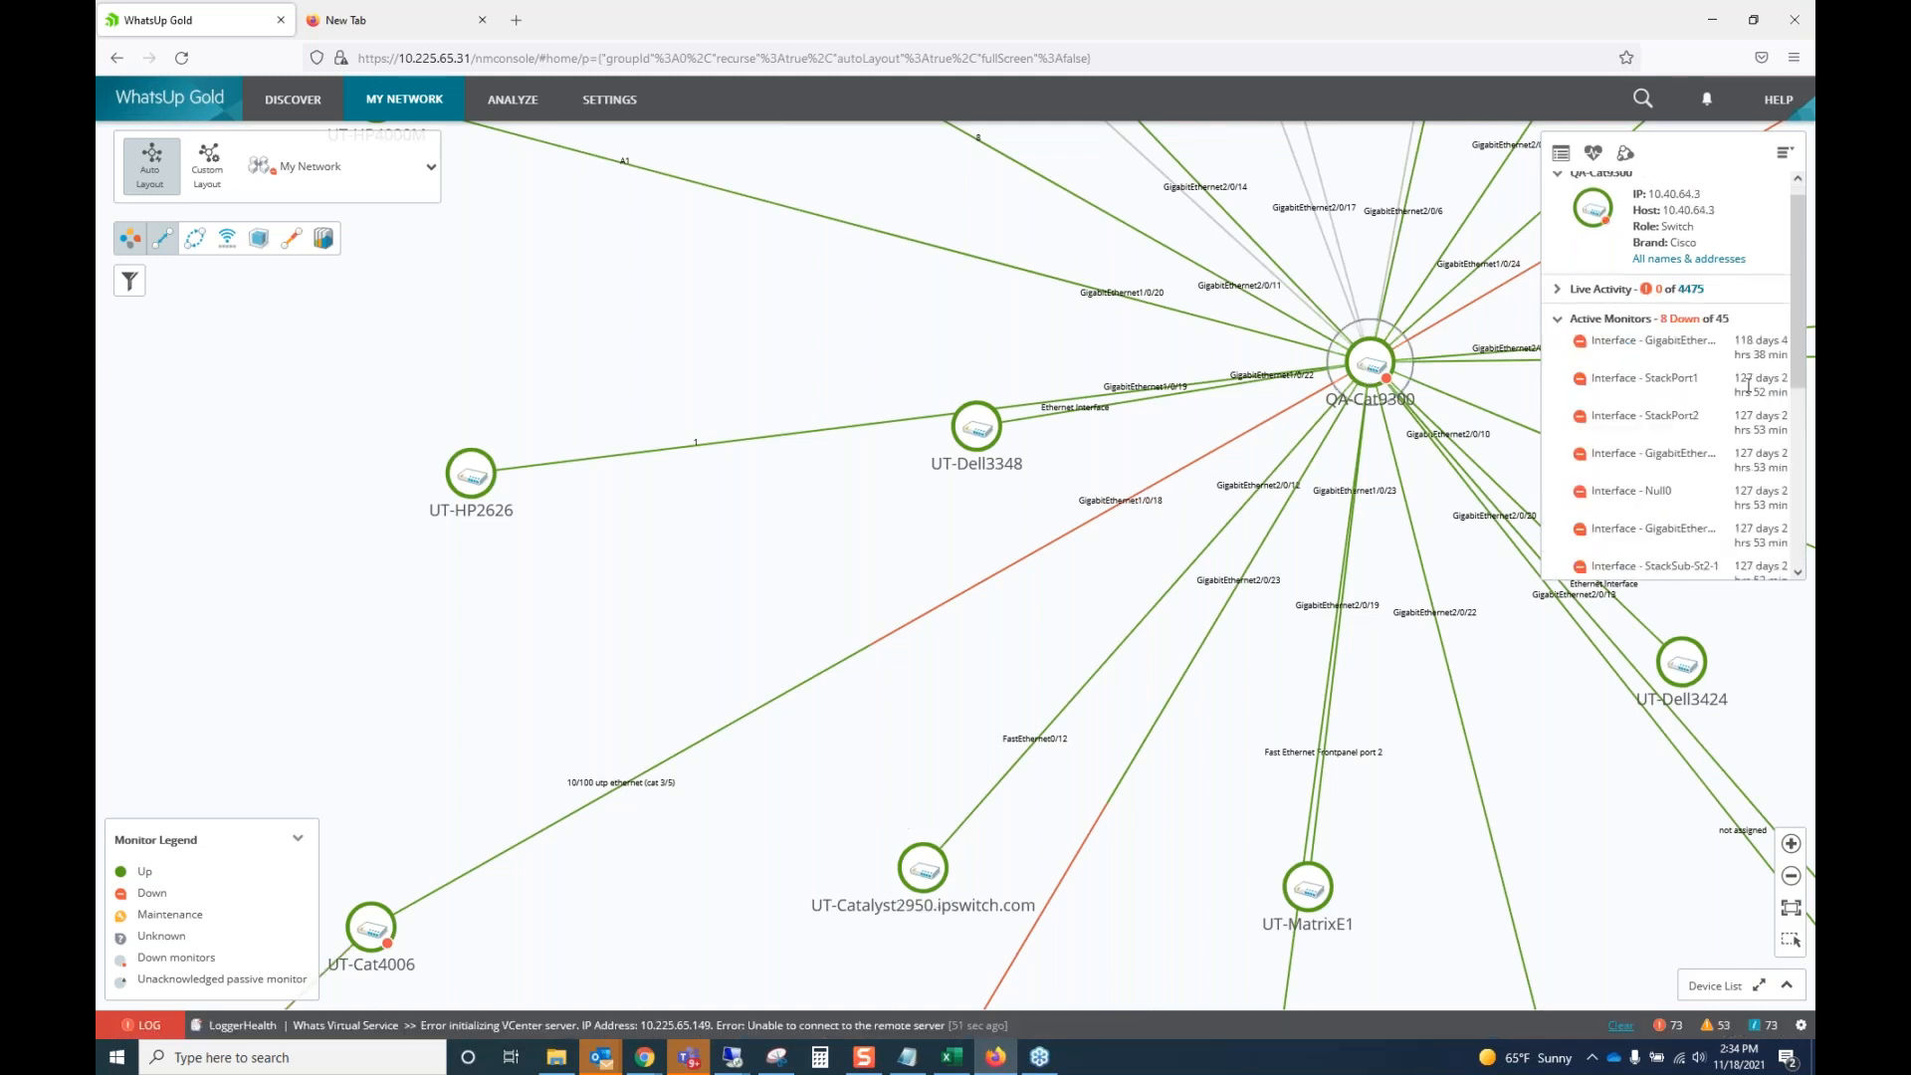
scroll(1698, 342, down, 3)
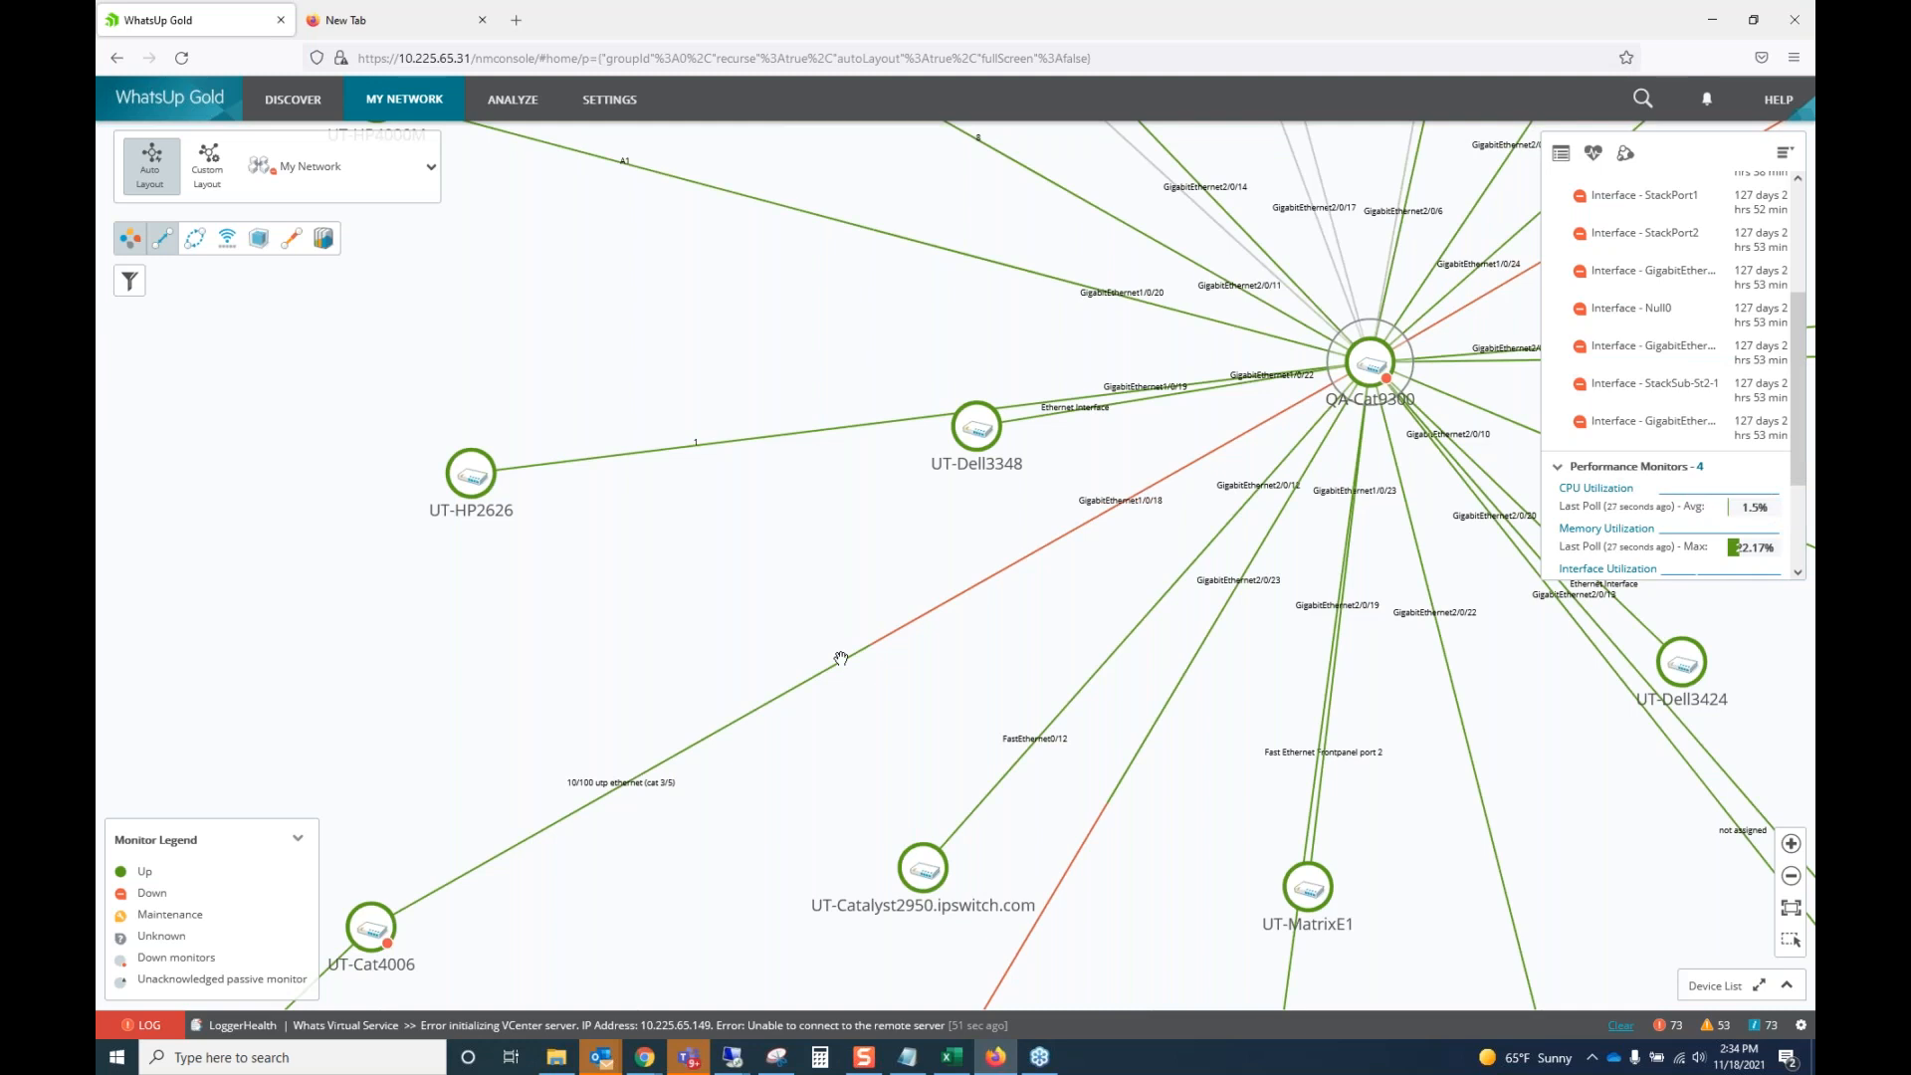
click(371, 927)
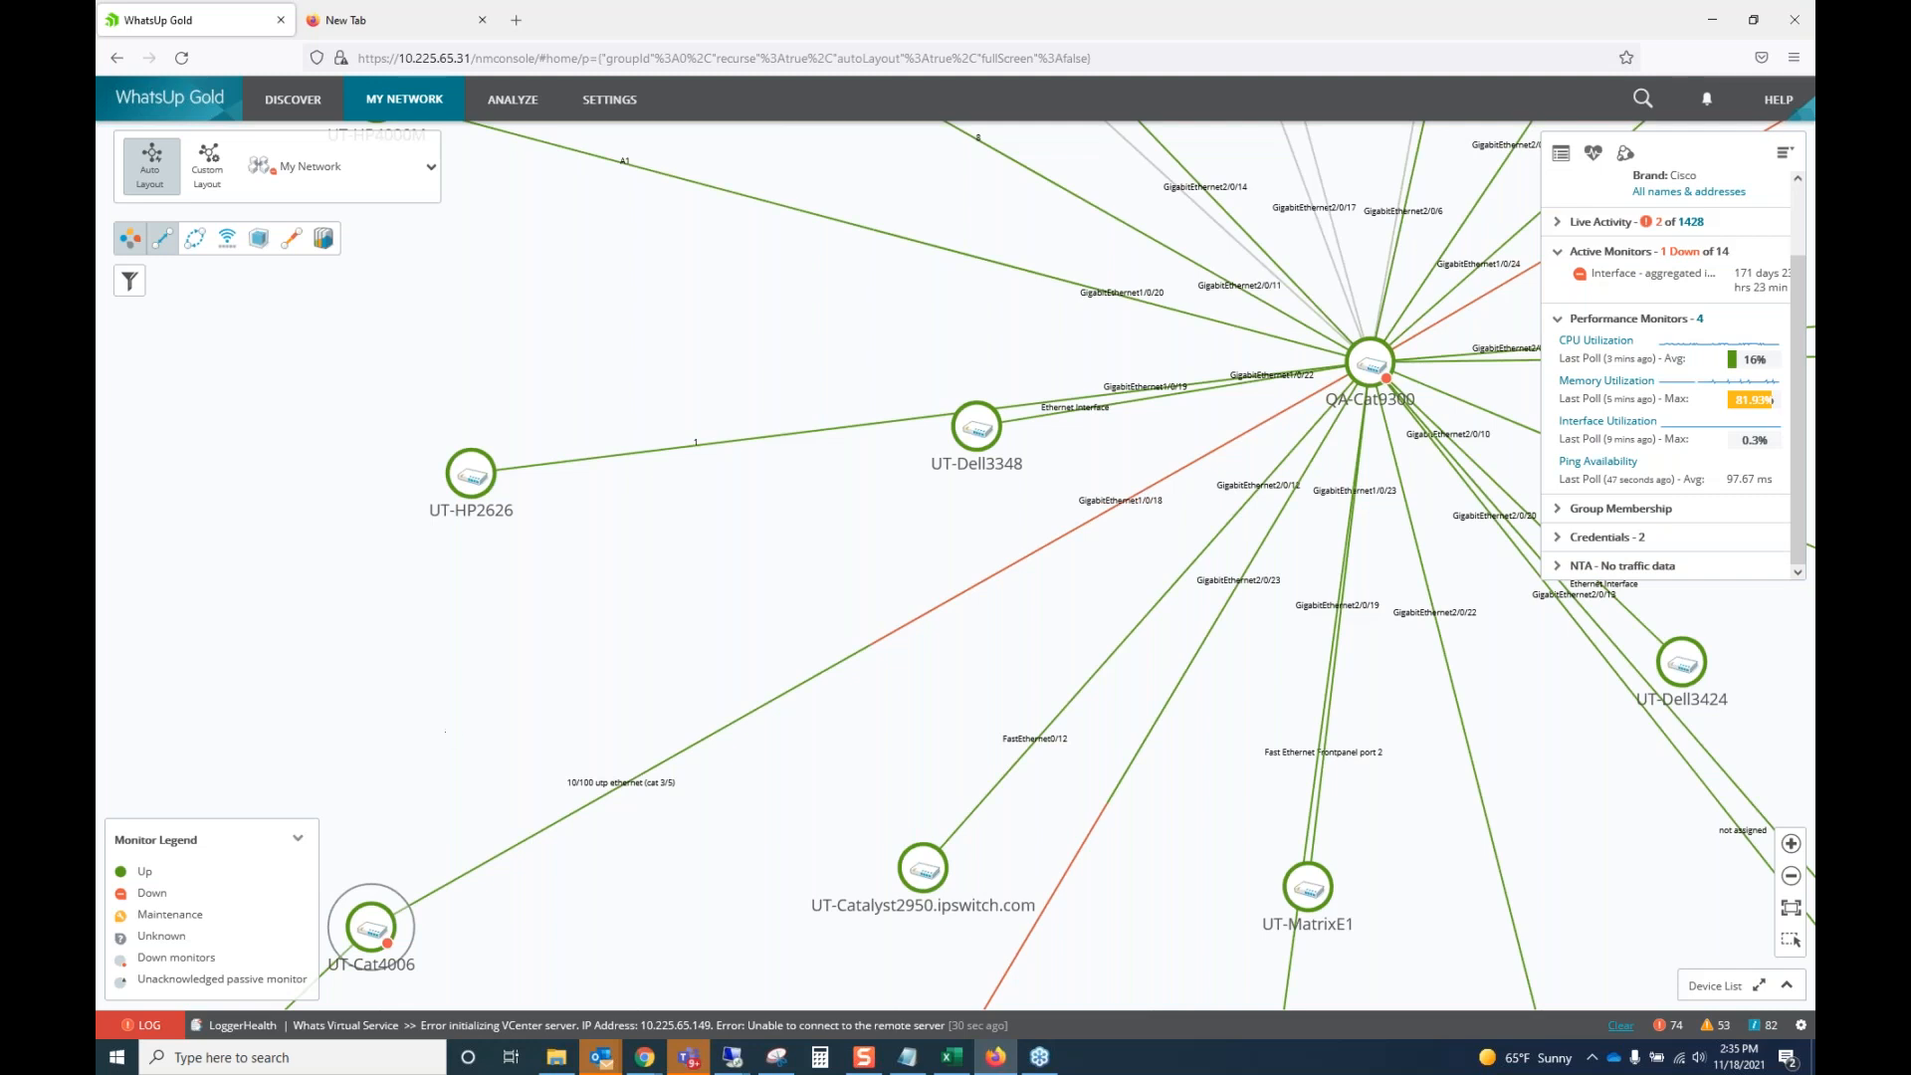
Open the poller configuration, view the subnet assignment options for a new poller, and exit without saving.
click(609, 100)
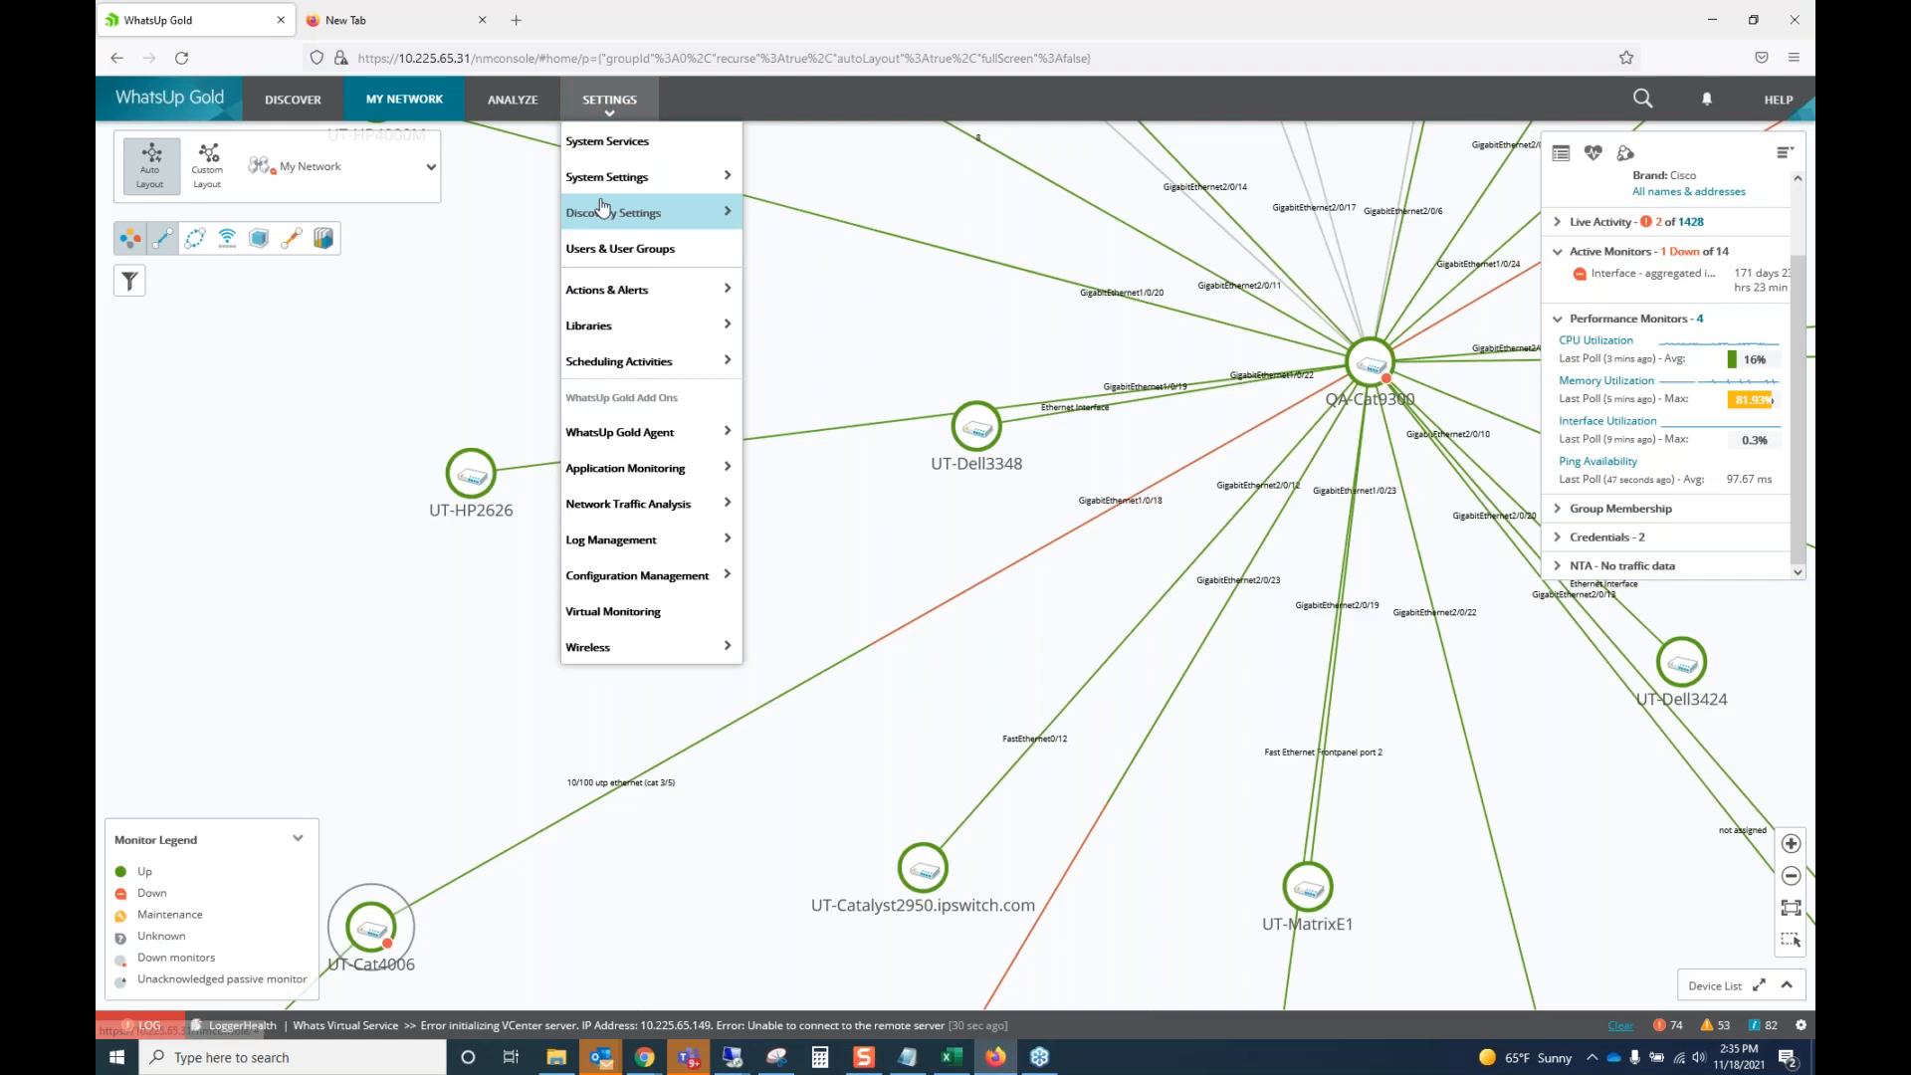
mouse_move(609, 182)
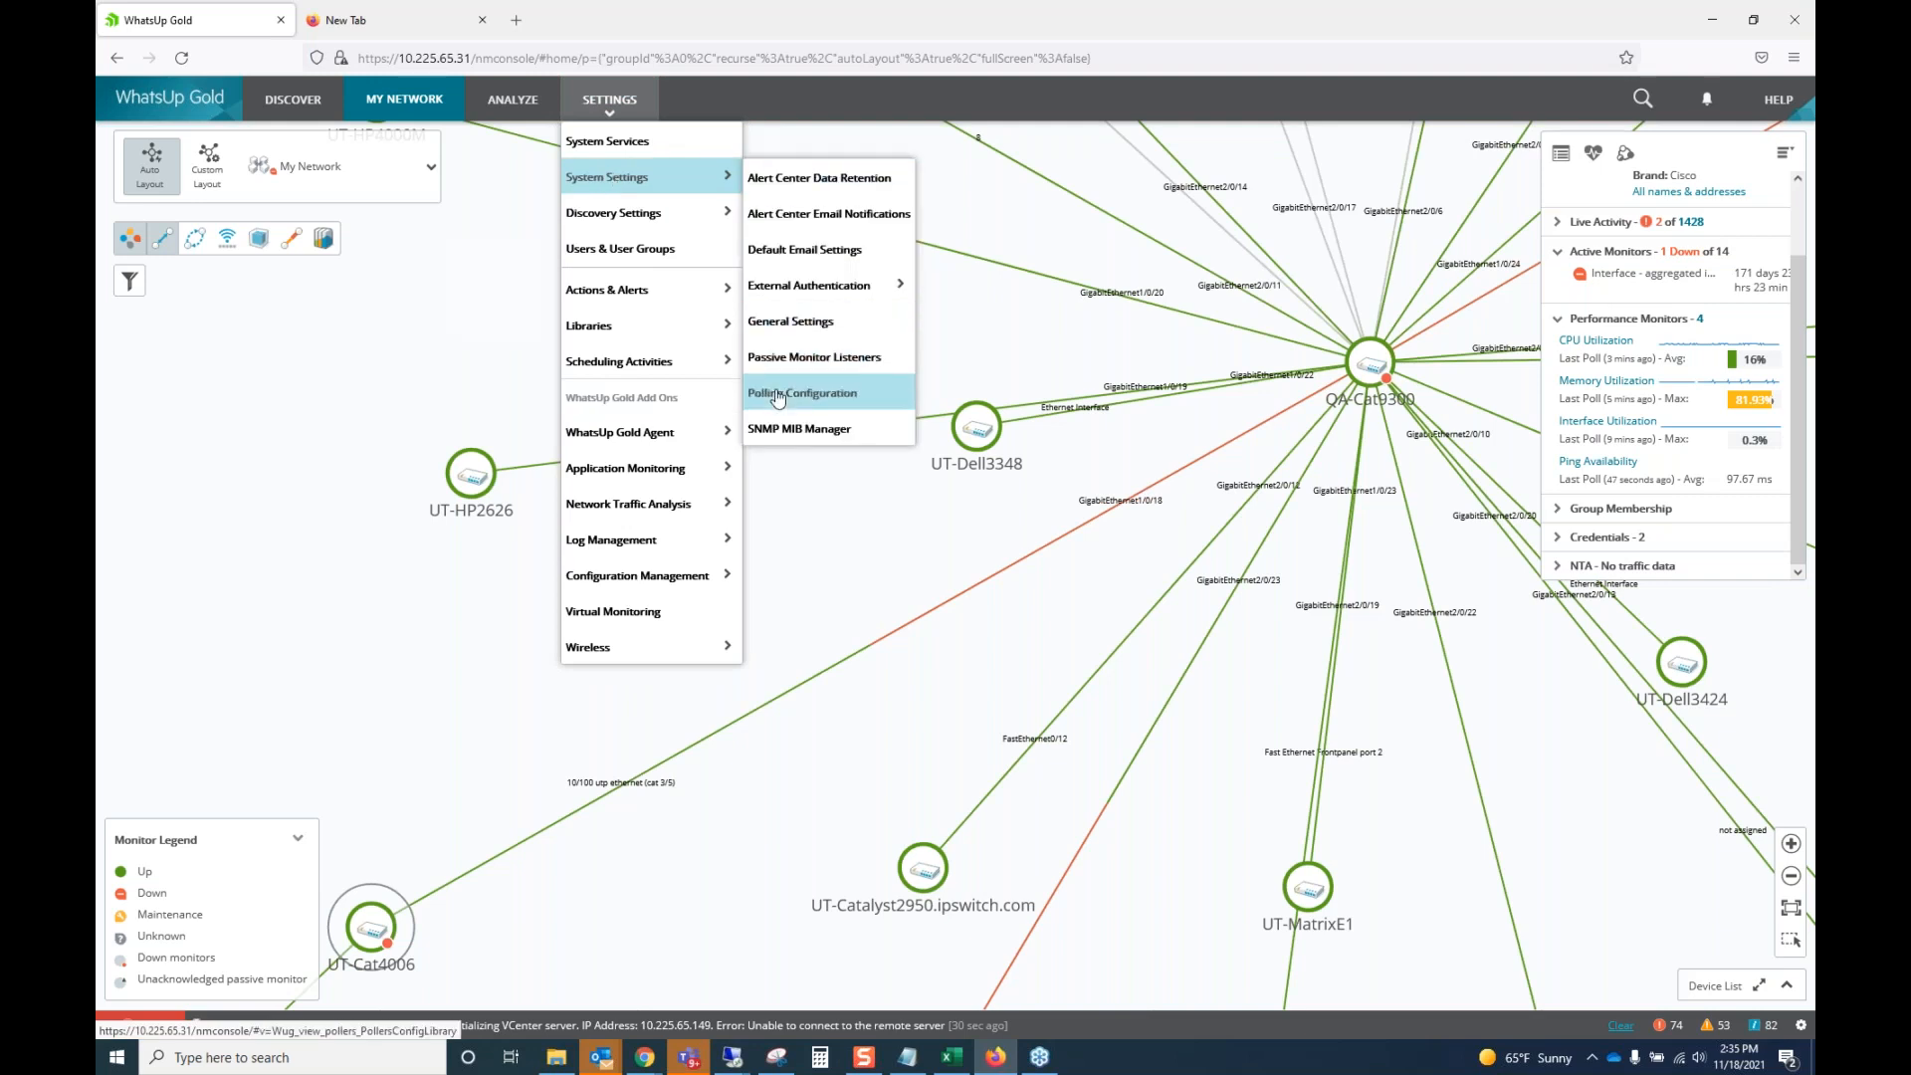
click(818, 392)
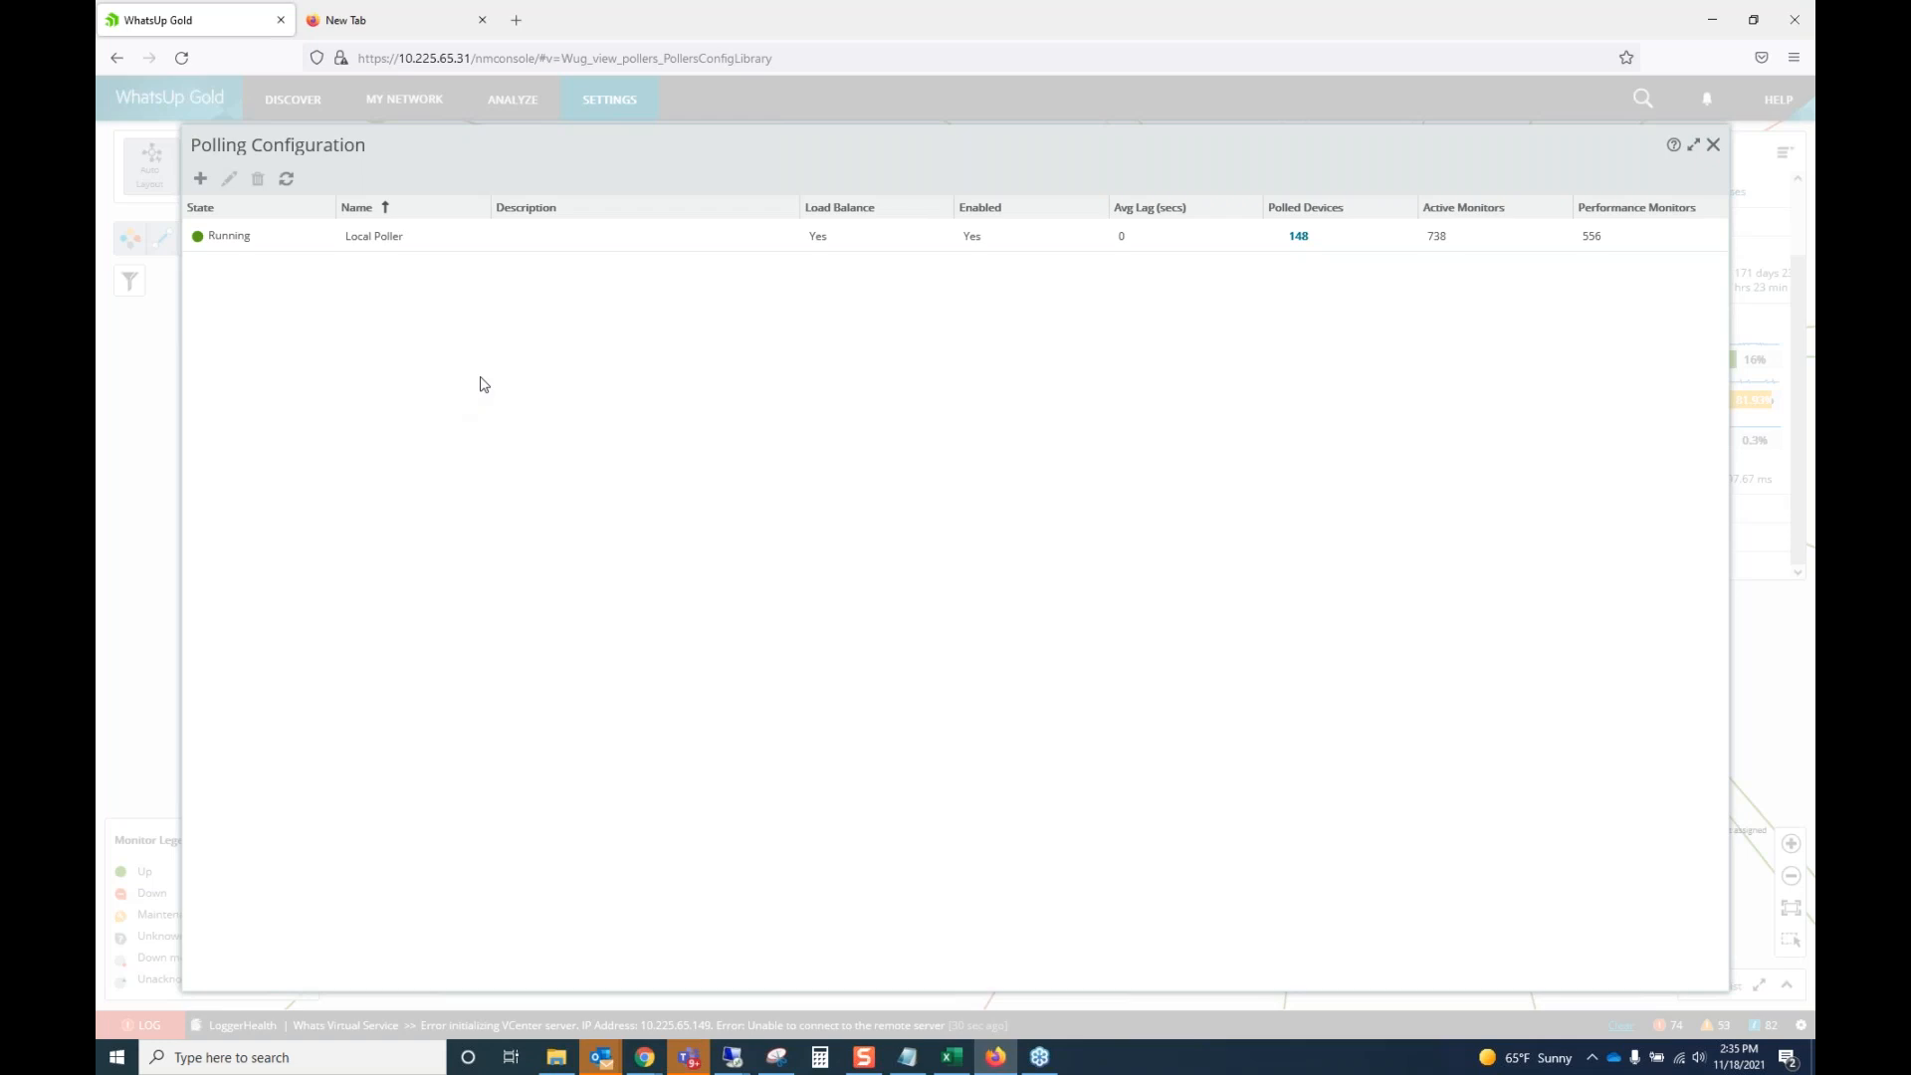
click(201, 179)
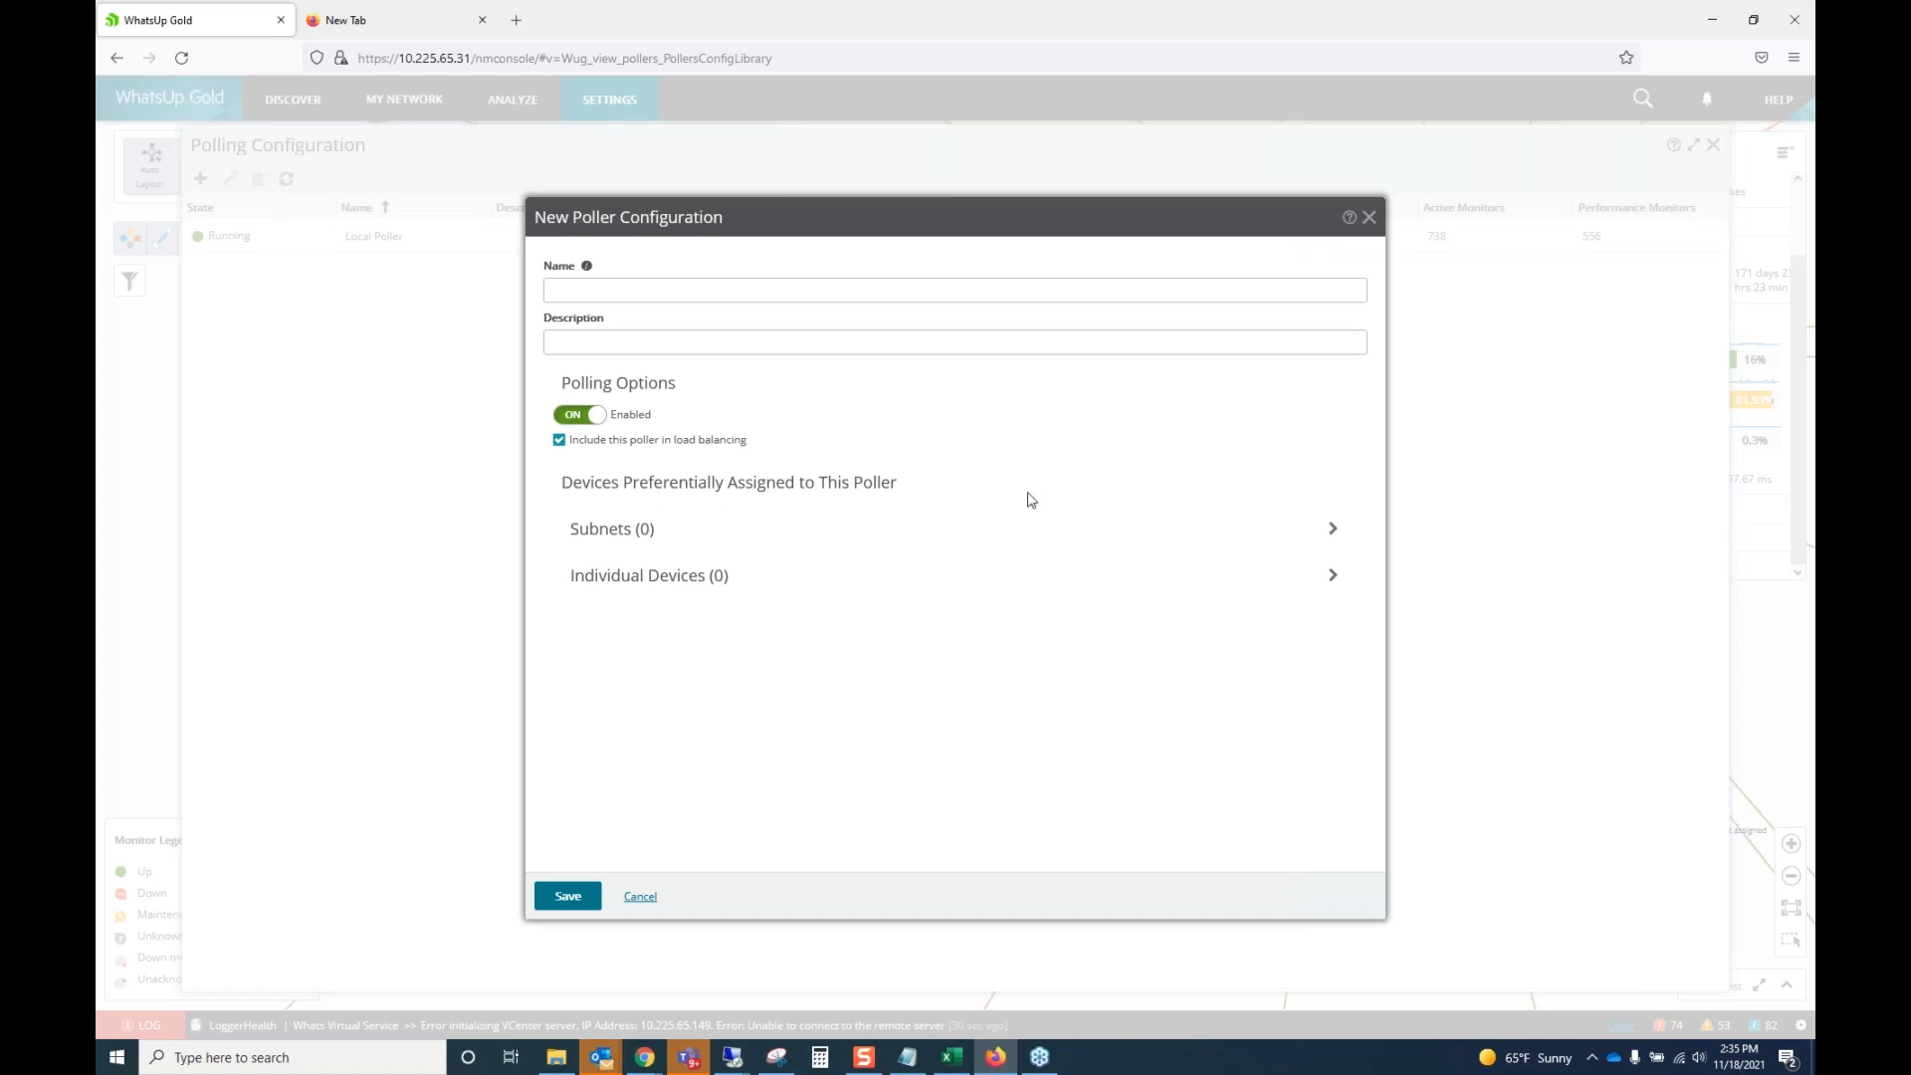
click(1332, 529)
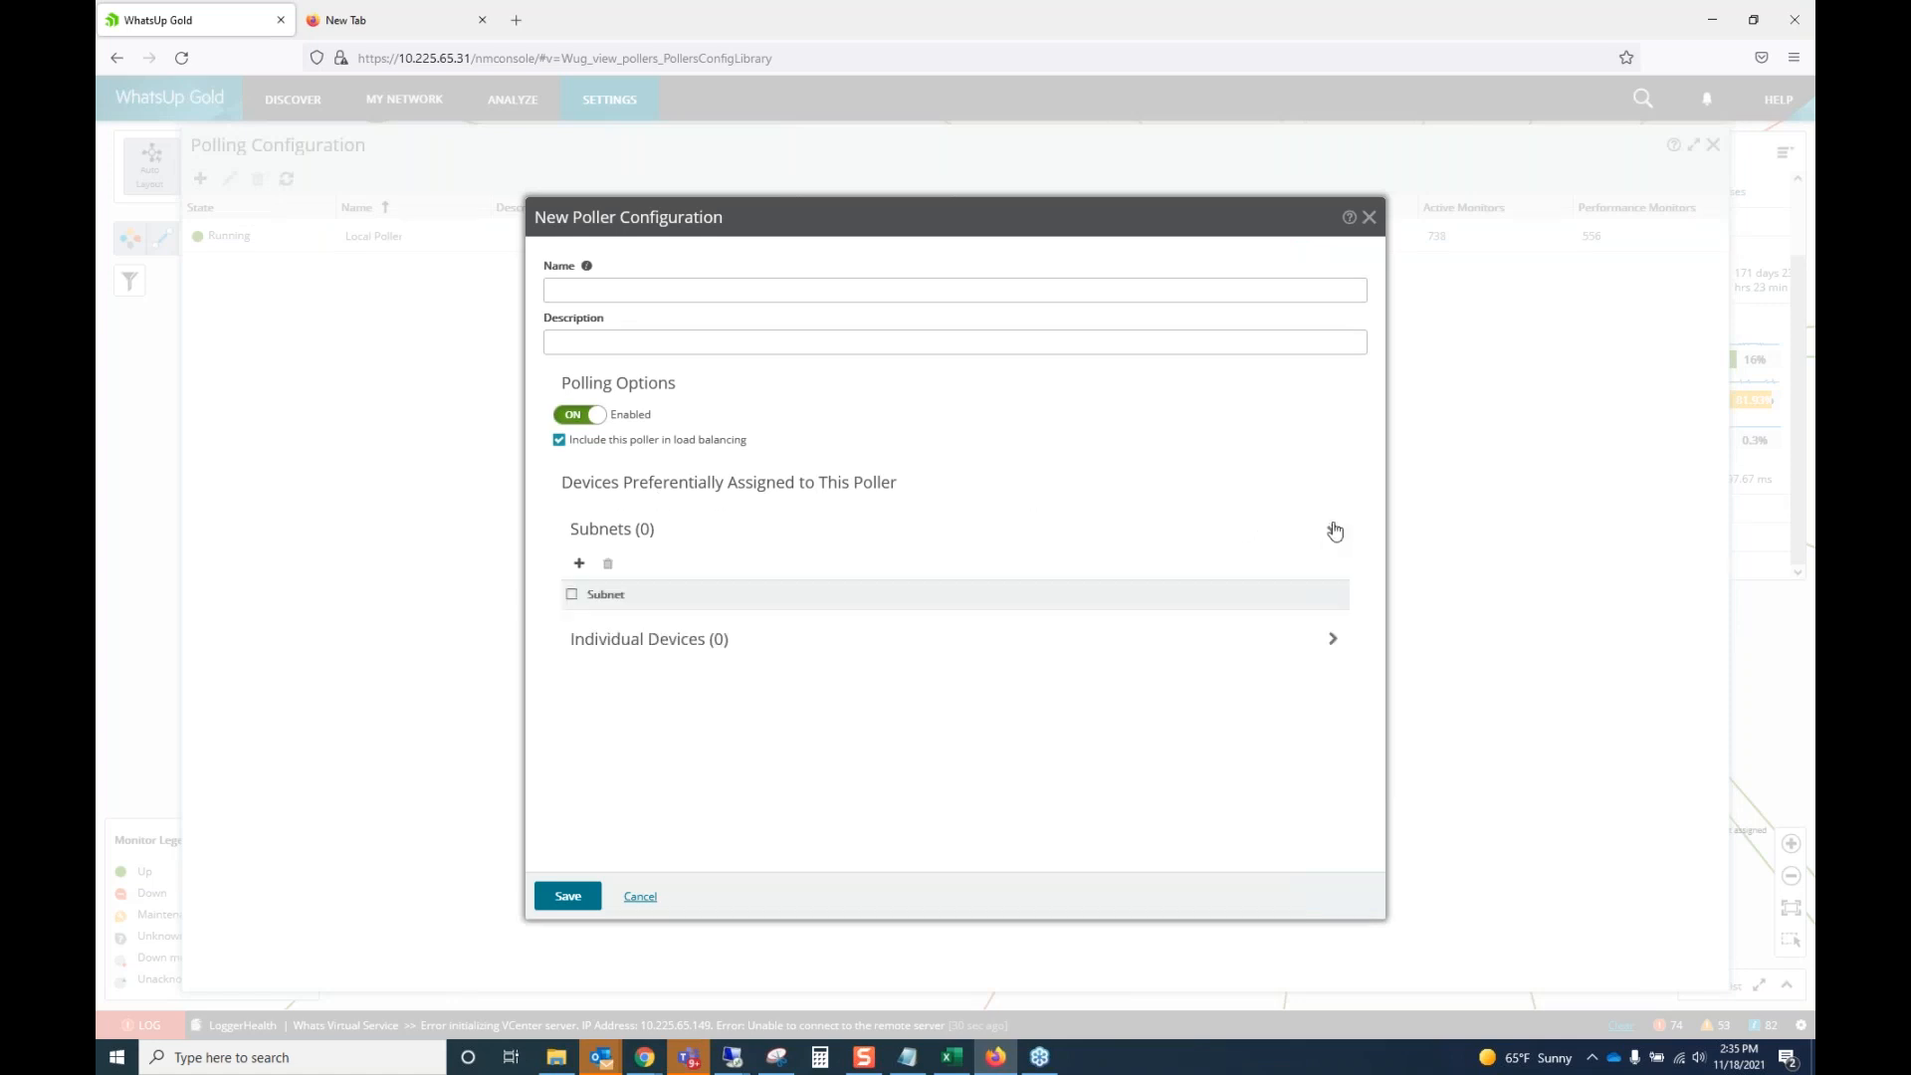
click(579, 564)
click(819, 612)
click(642, 898)
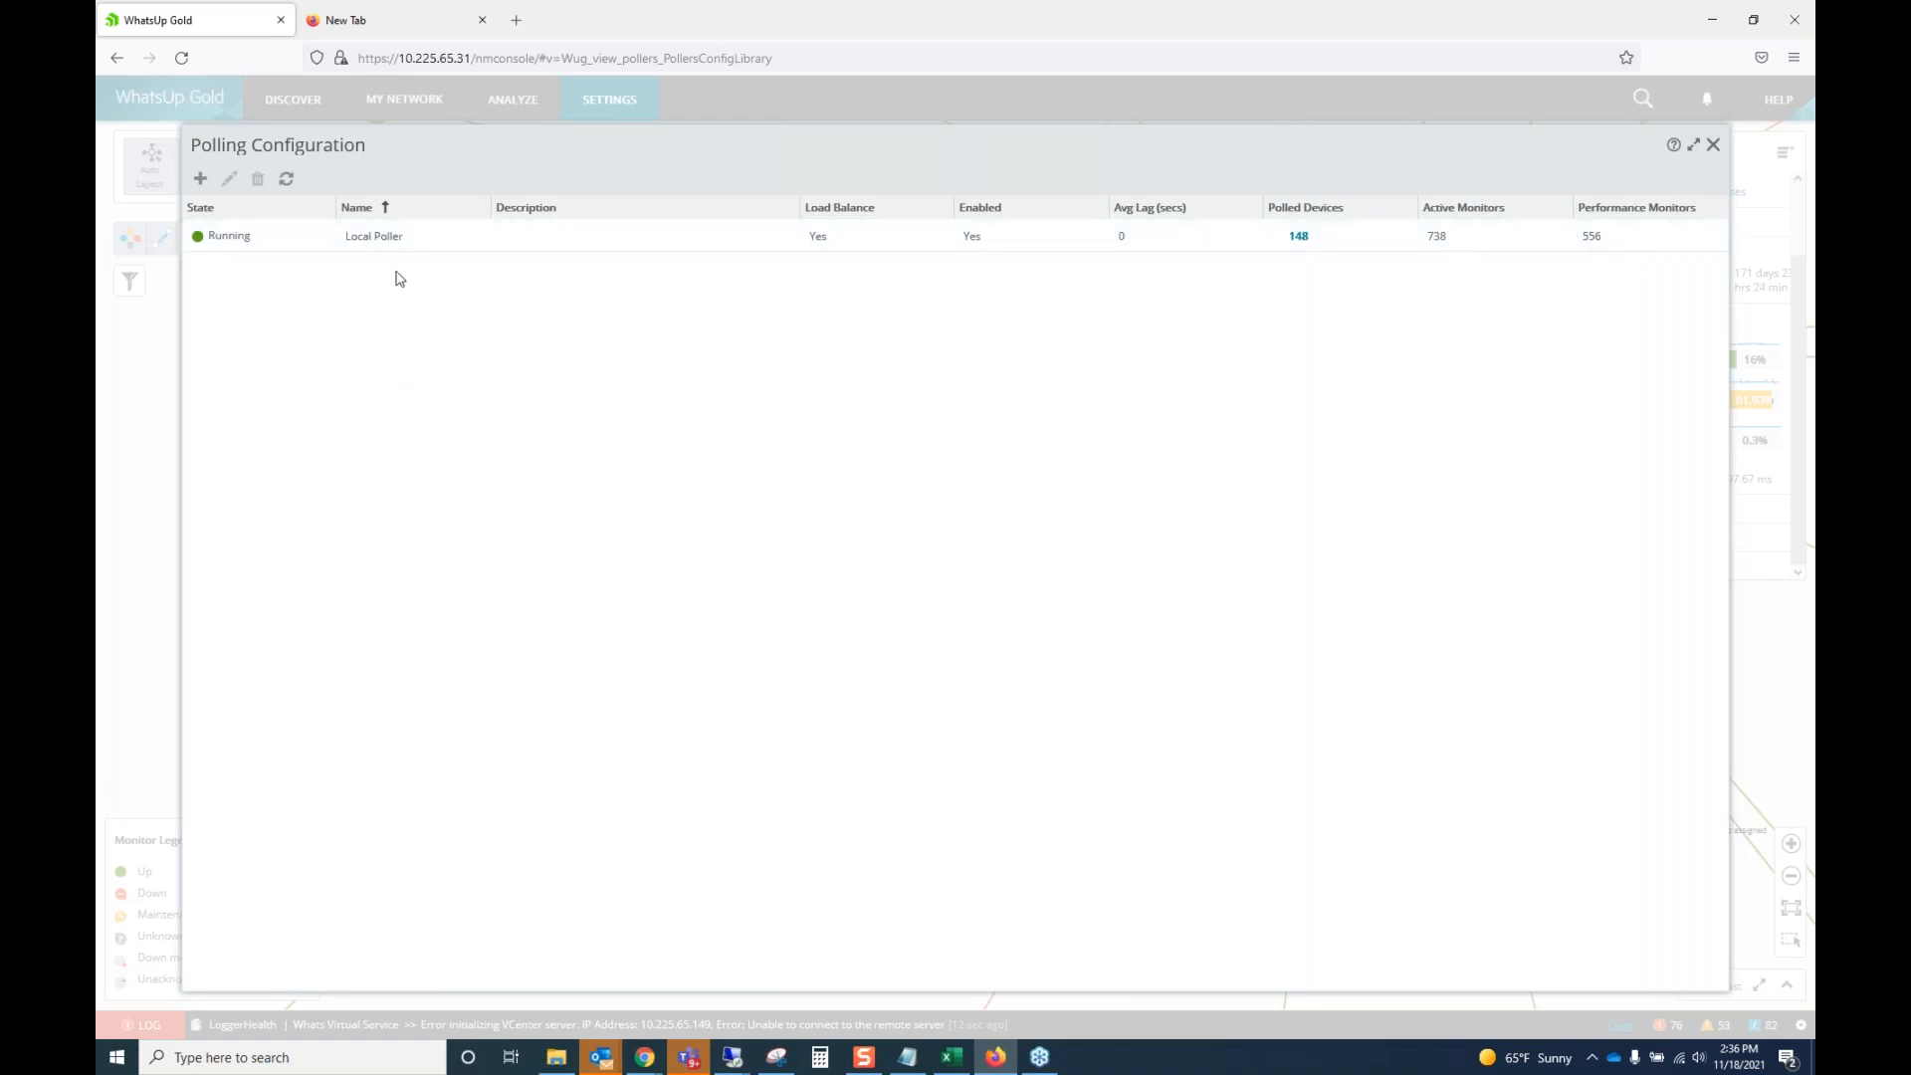
click(1712, 144)
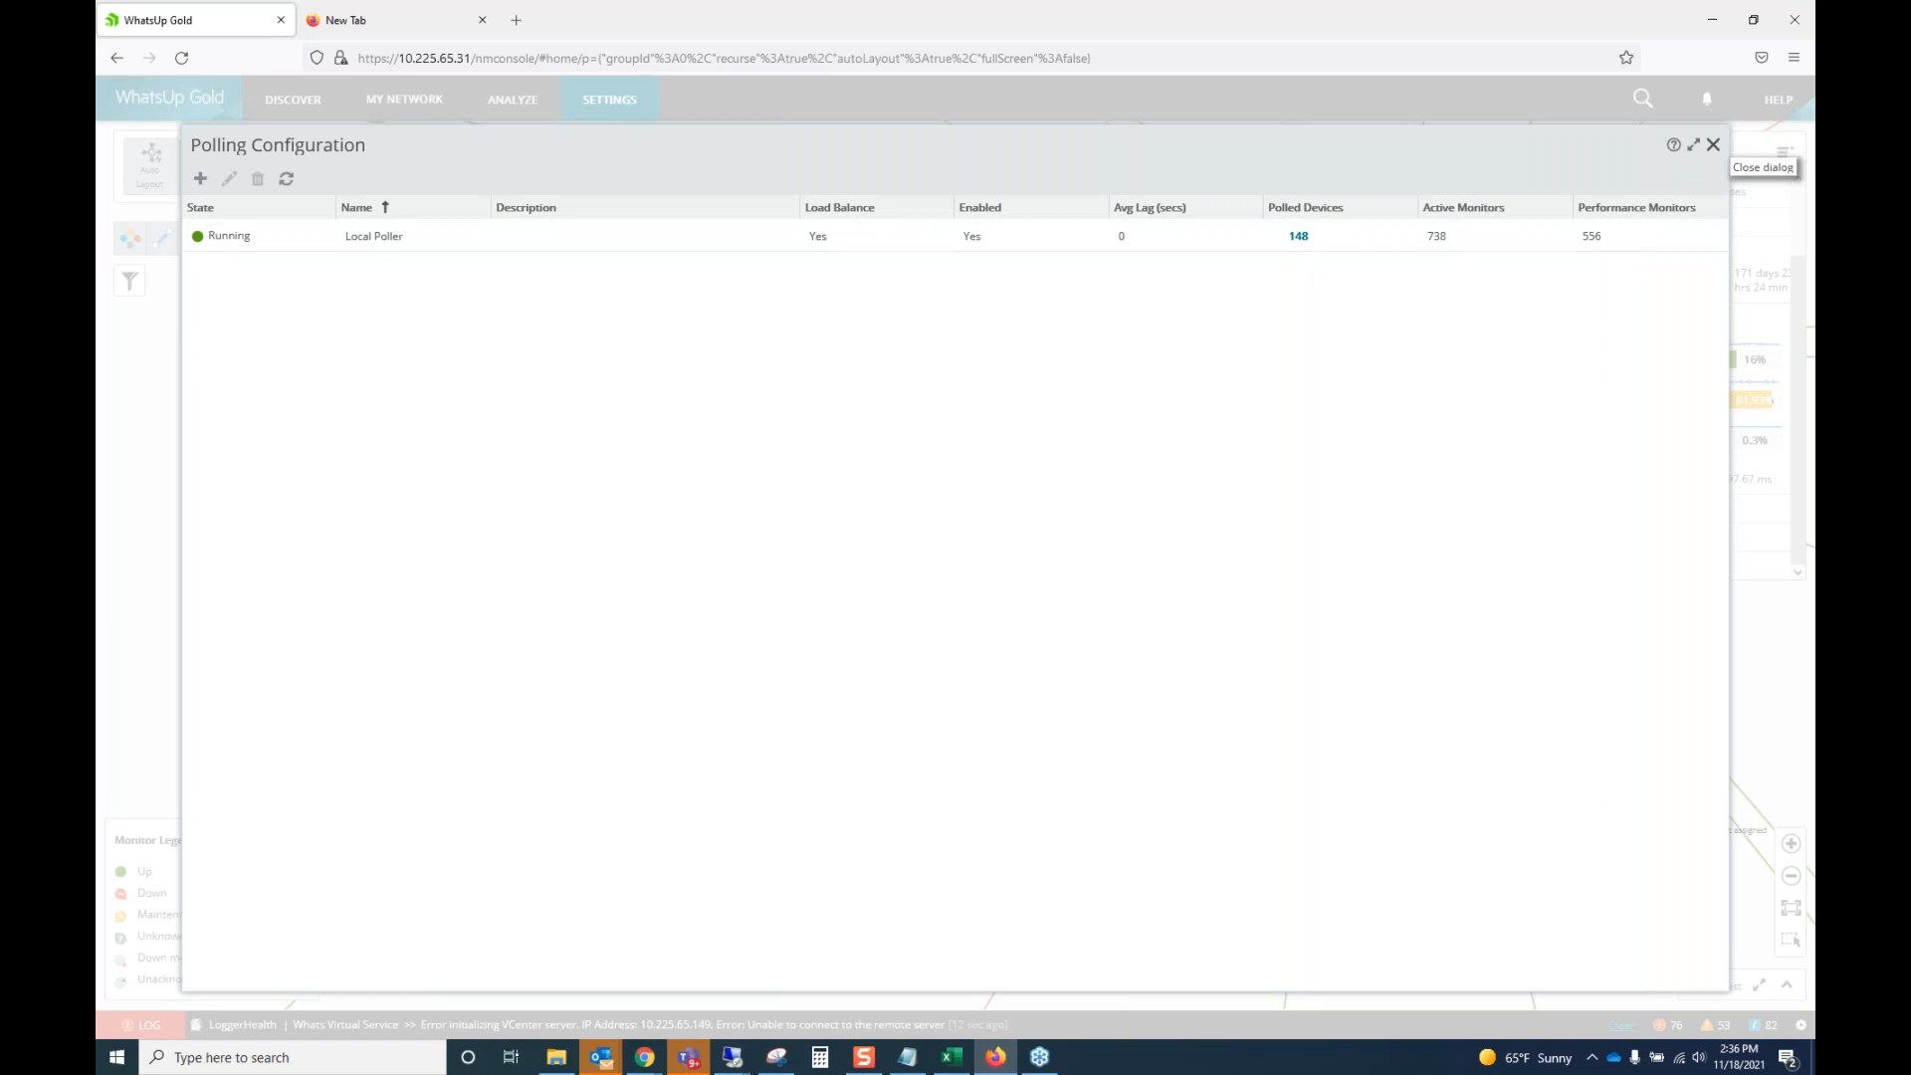
click(1234, 482)
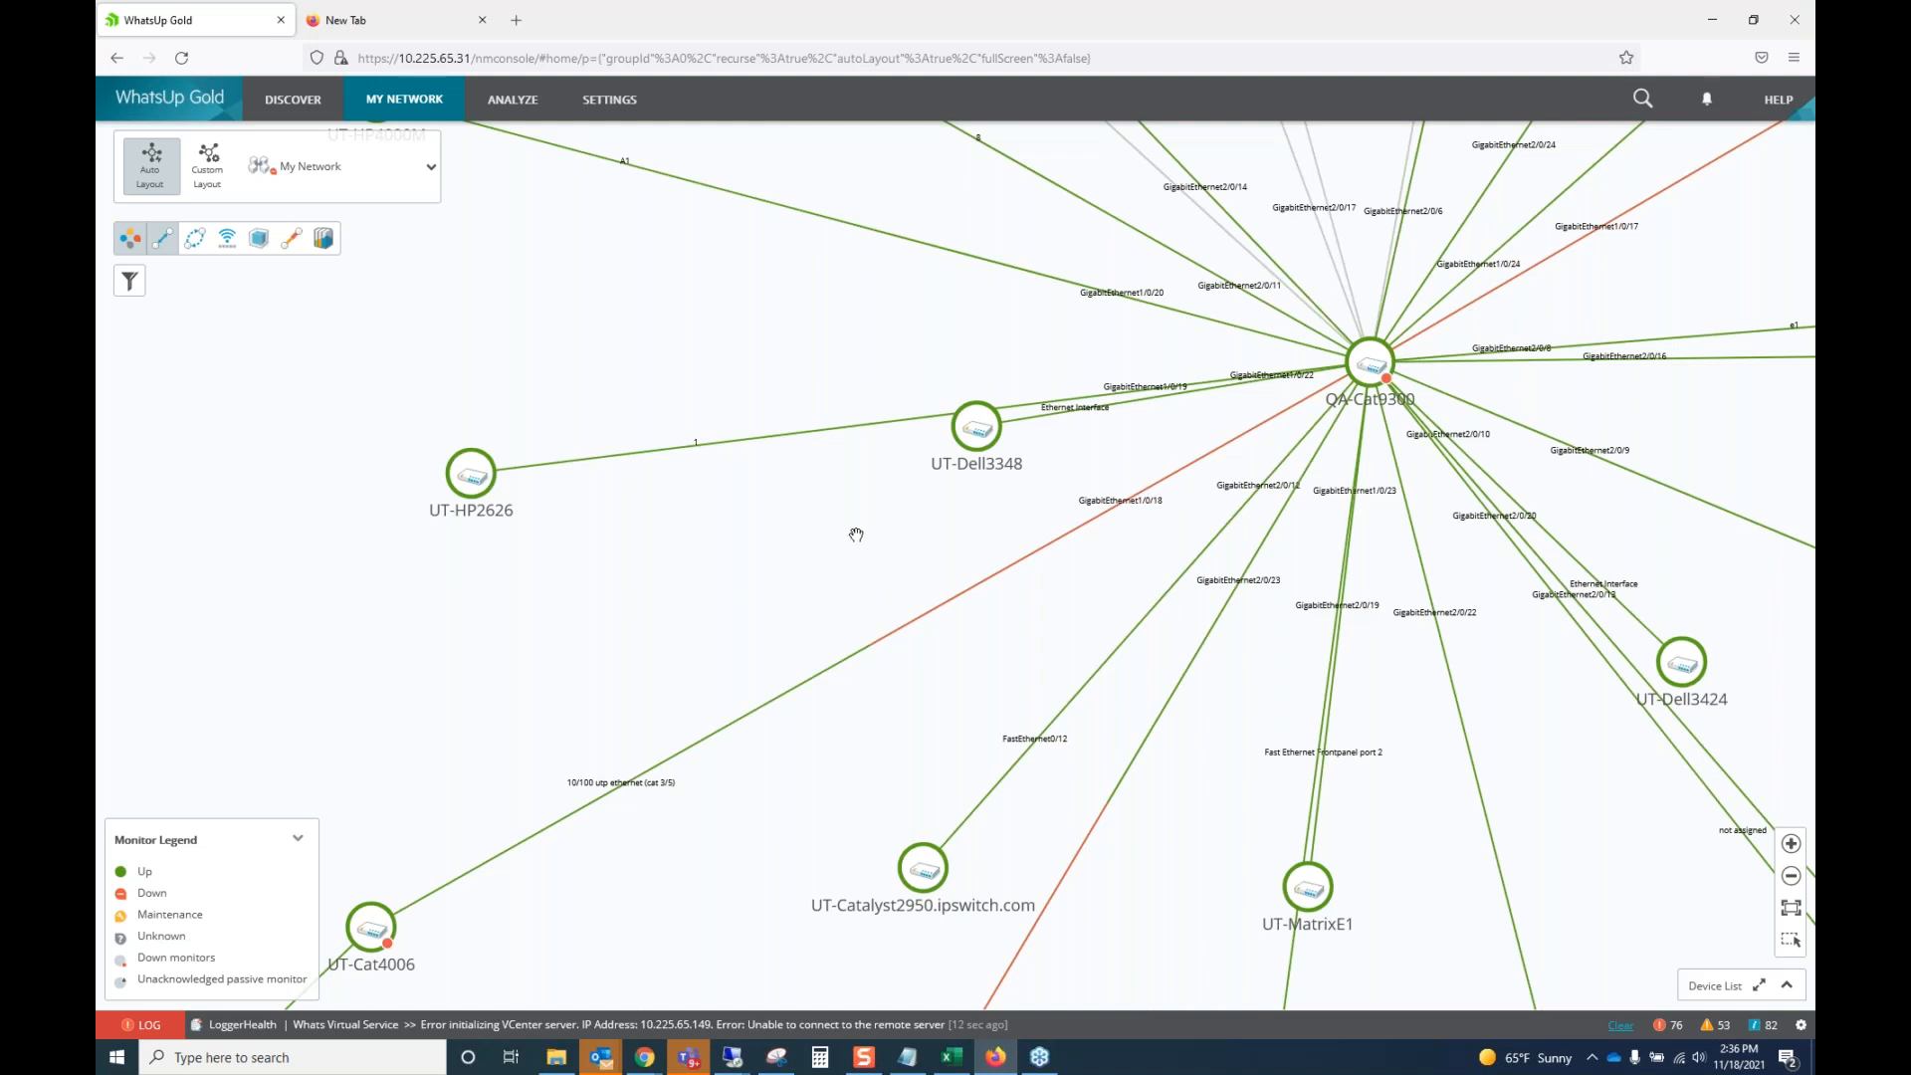
Remove the GigabitEthernet1/0/18 interface monitor from the QA-Cat9300 switch and return to the network map.
drag(856, 534, 826, 539)
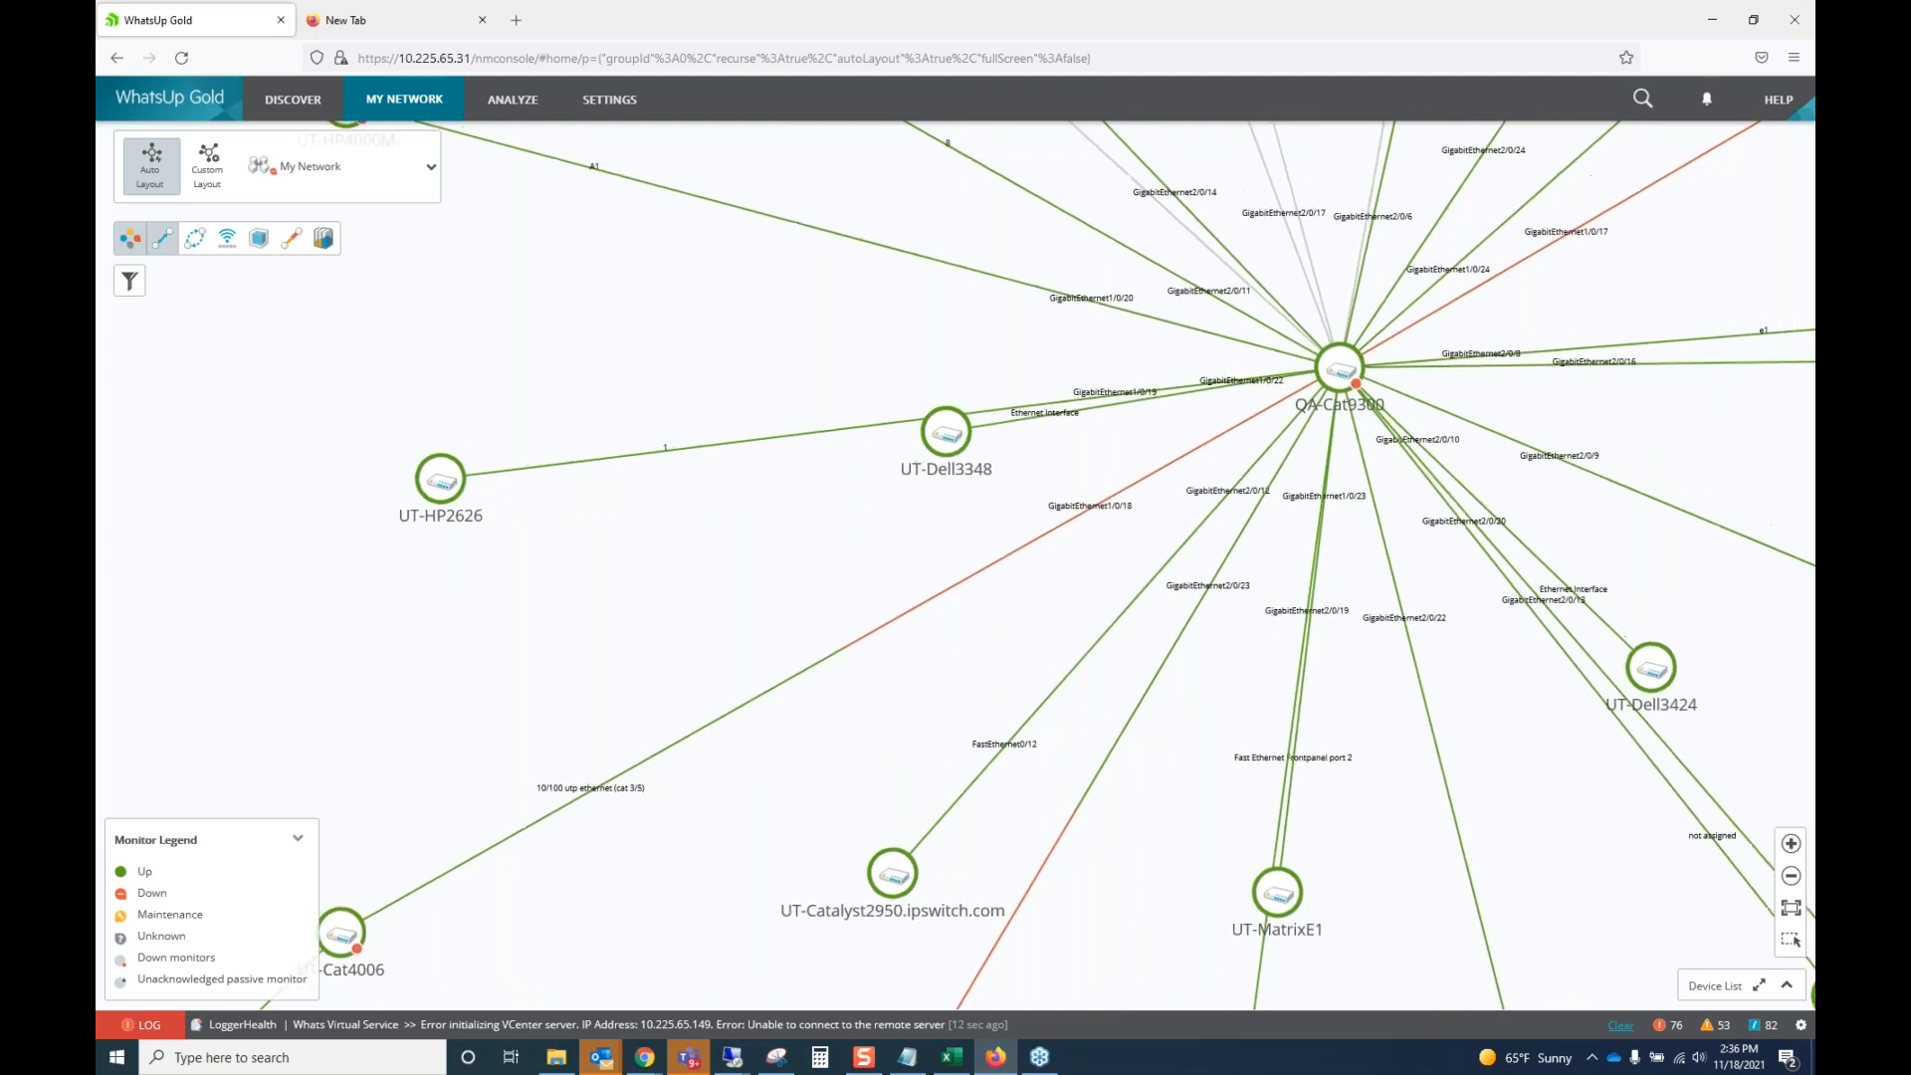
click(1341, 373)
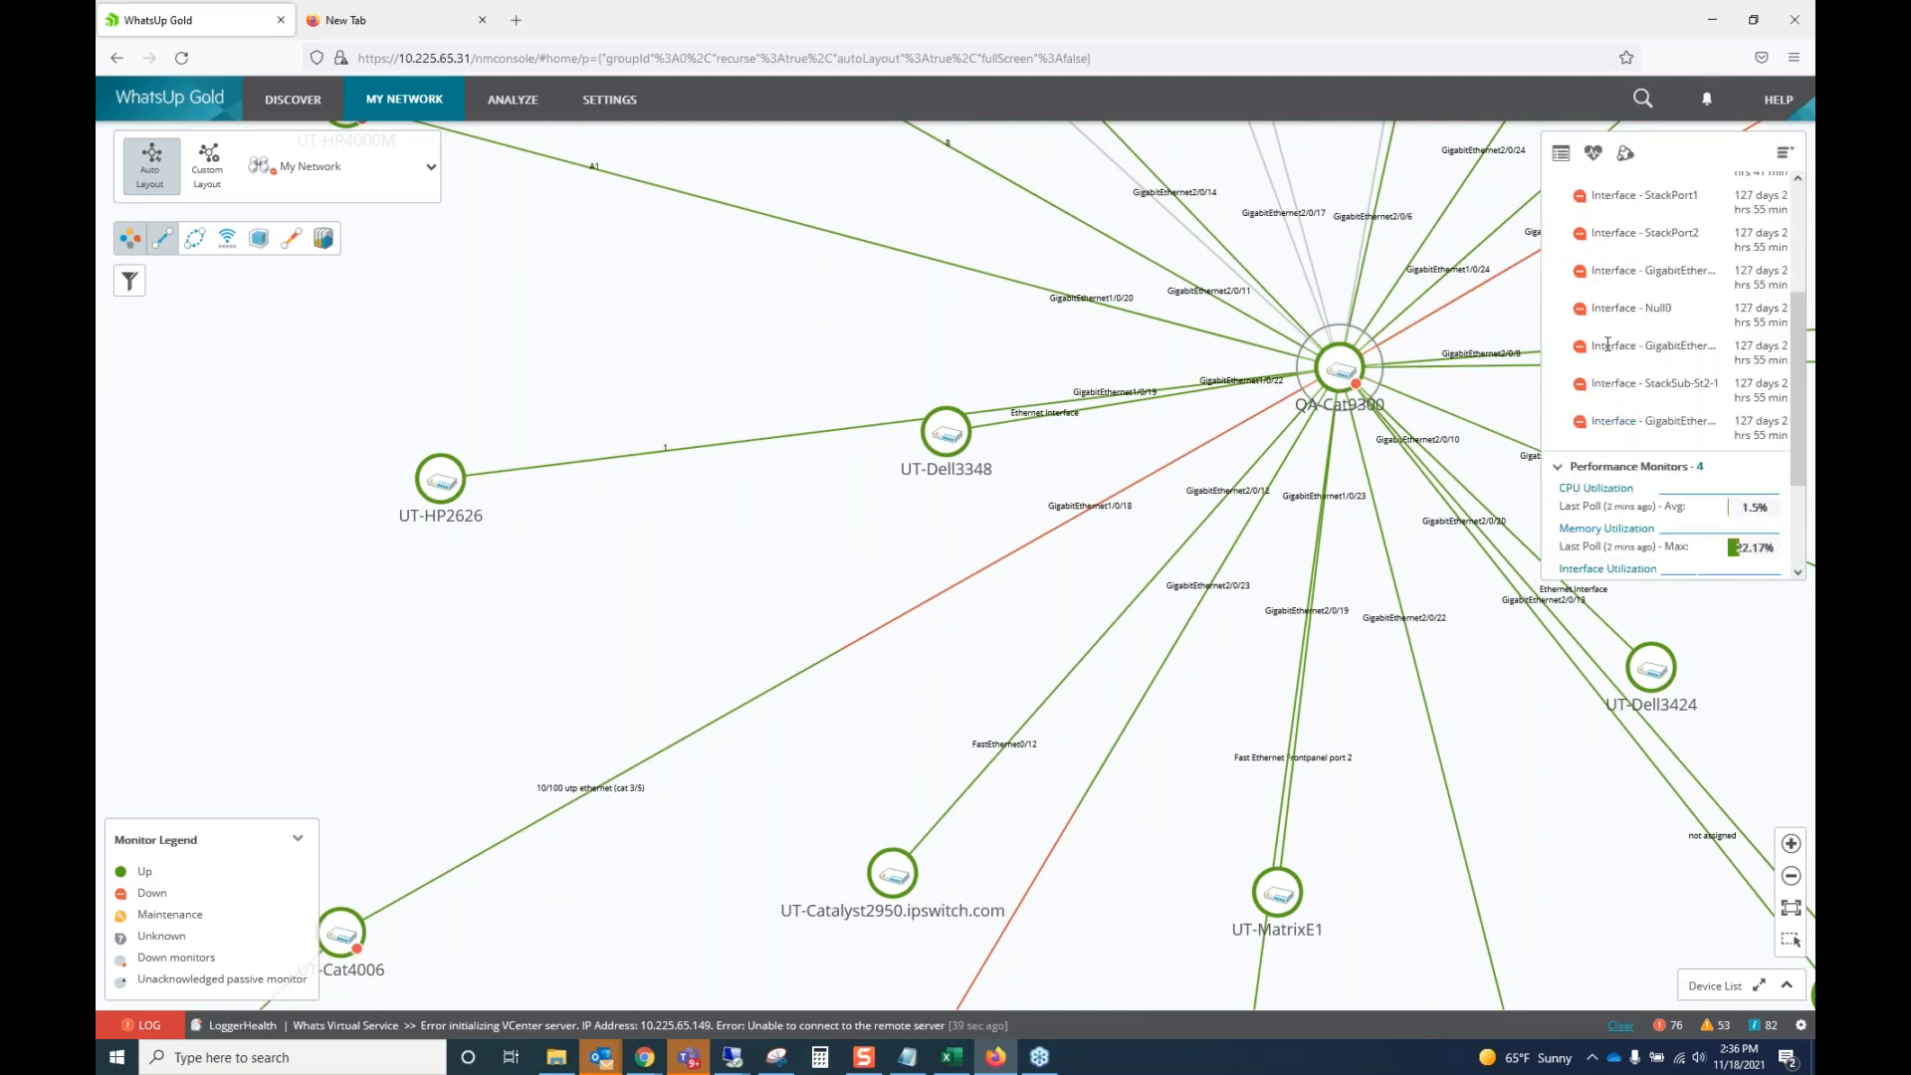
mouse_move(1613, 346)
click(1565, 160)
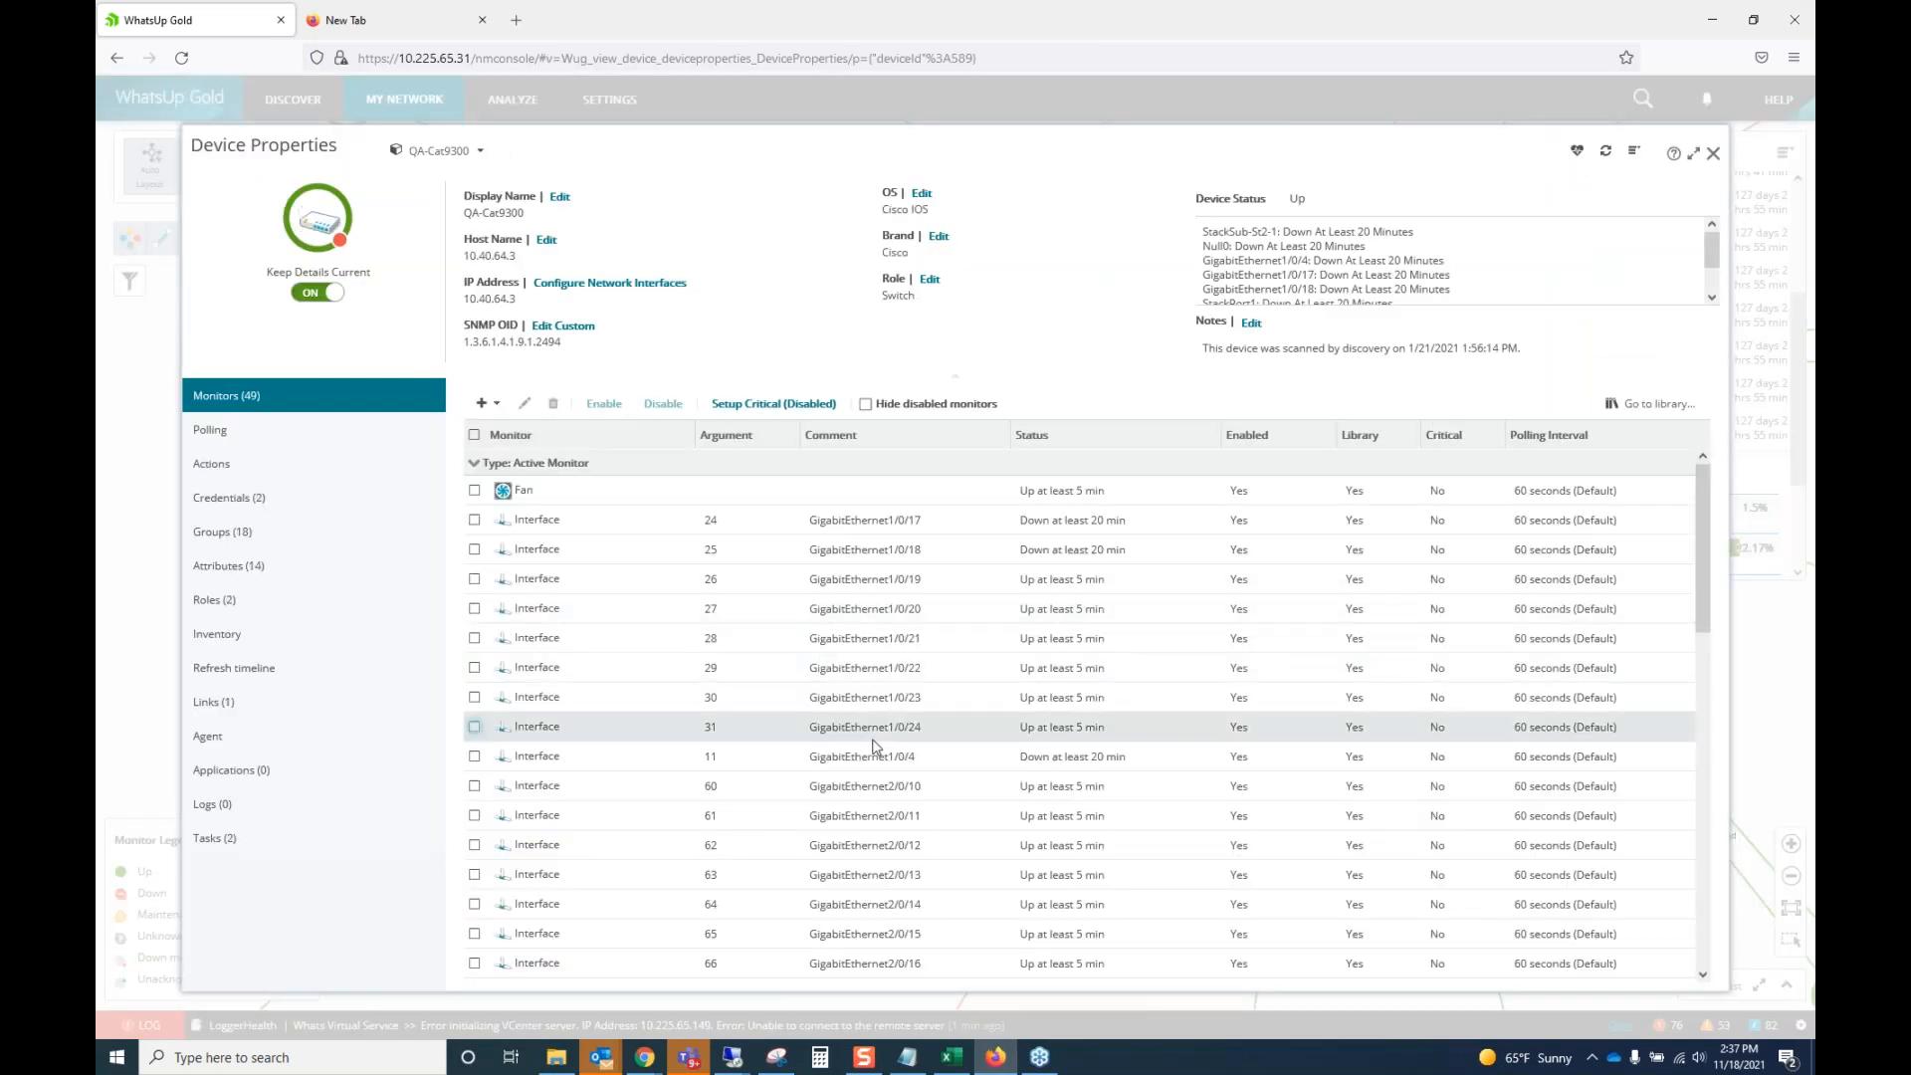
click(905, 553)
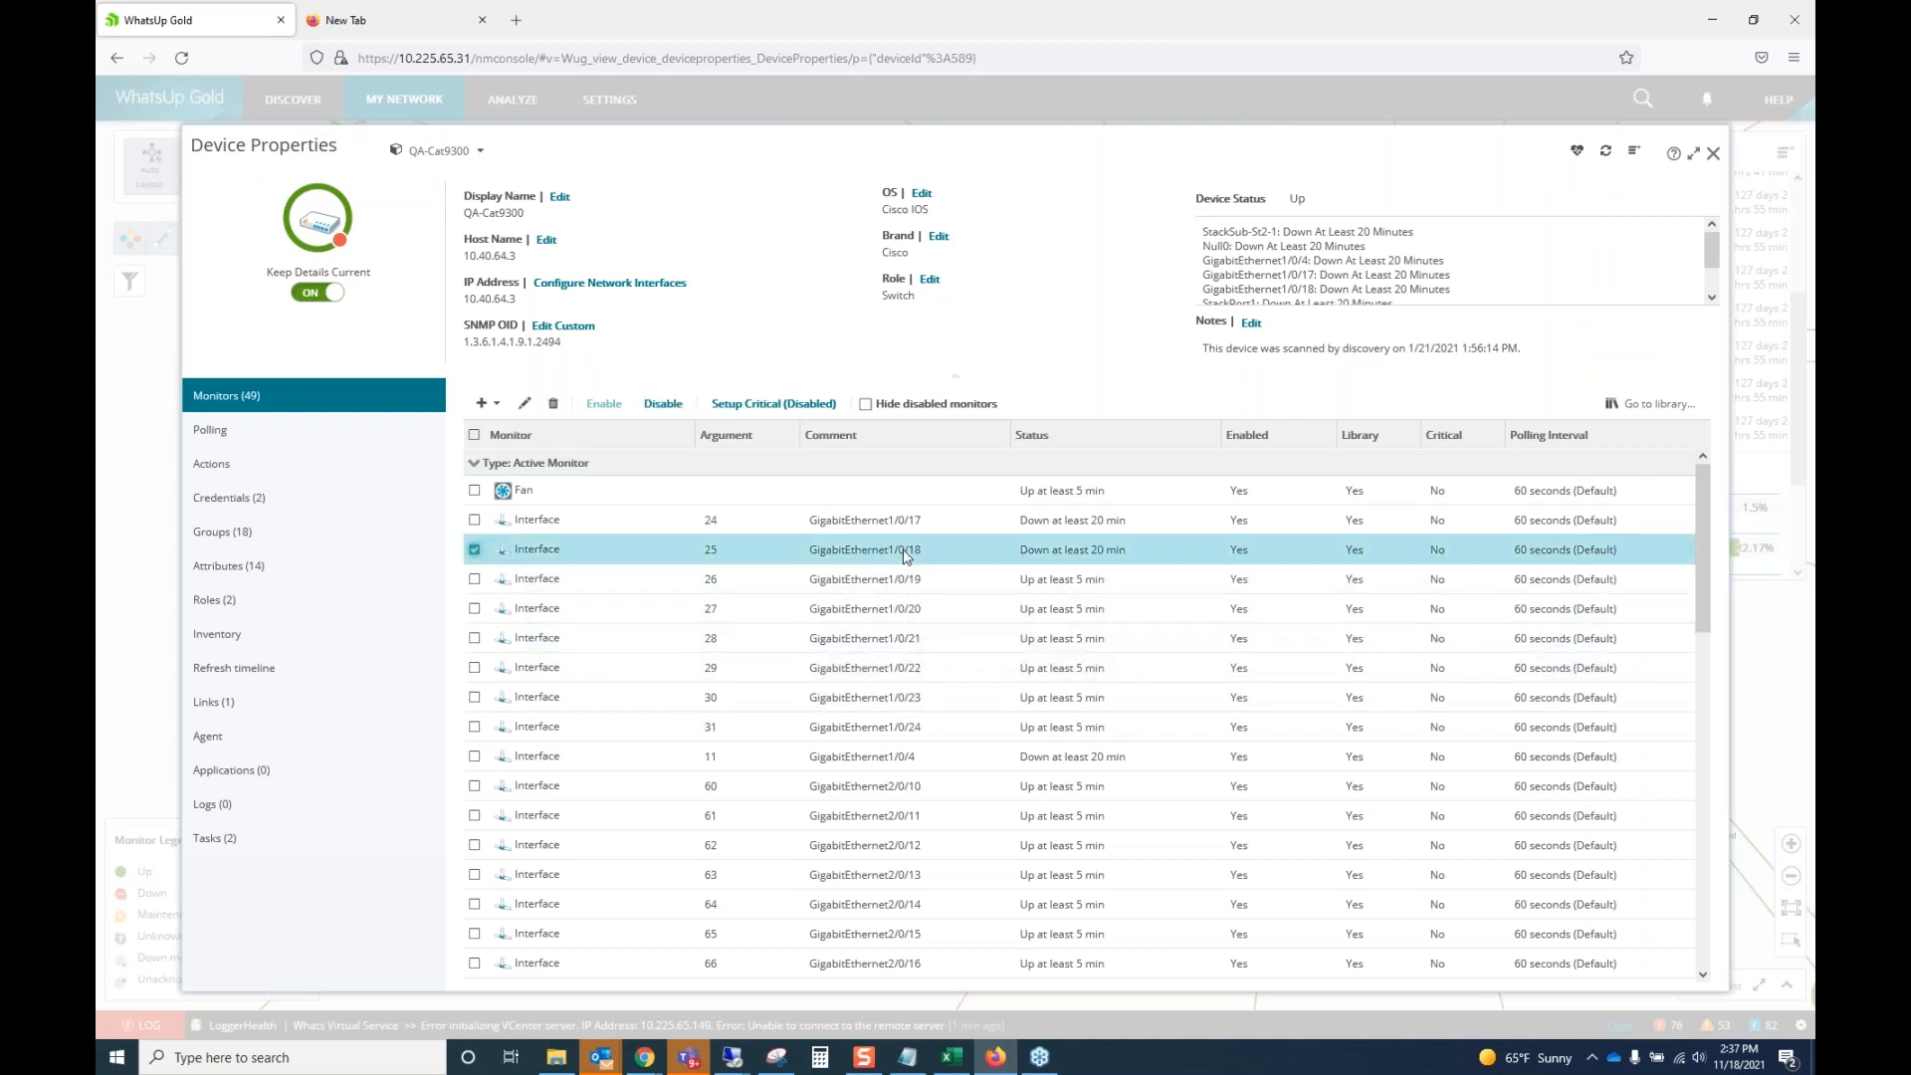
click(556, 406)
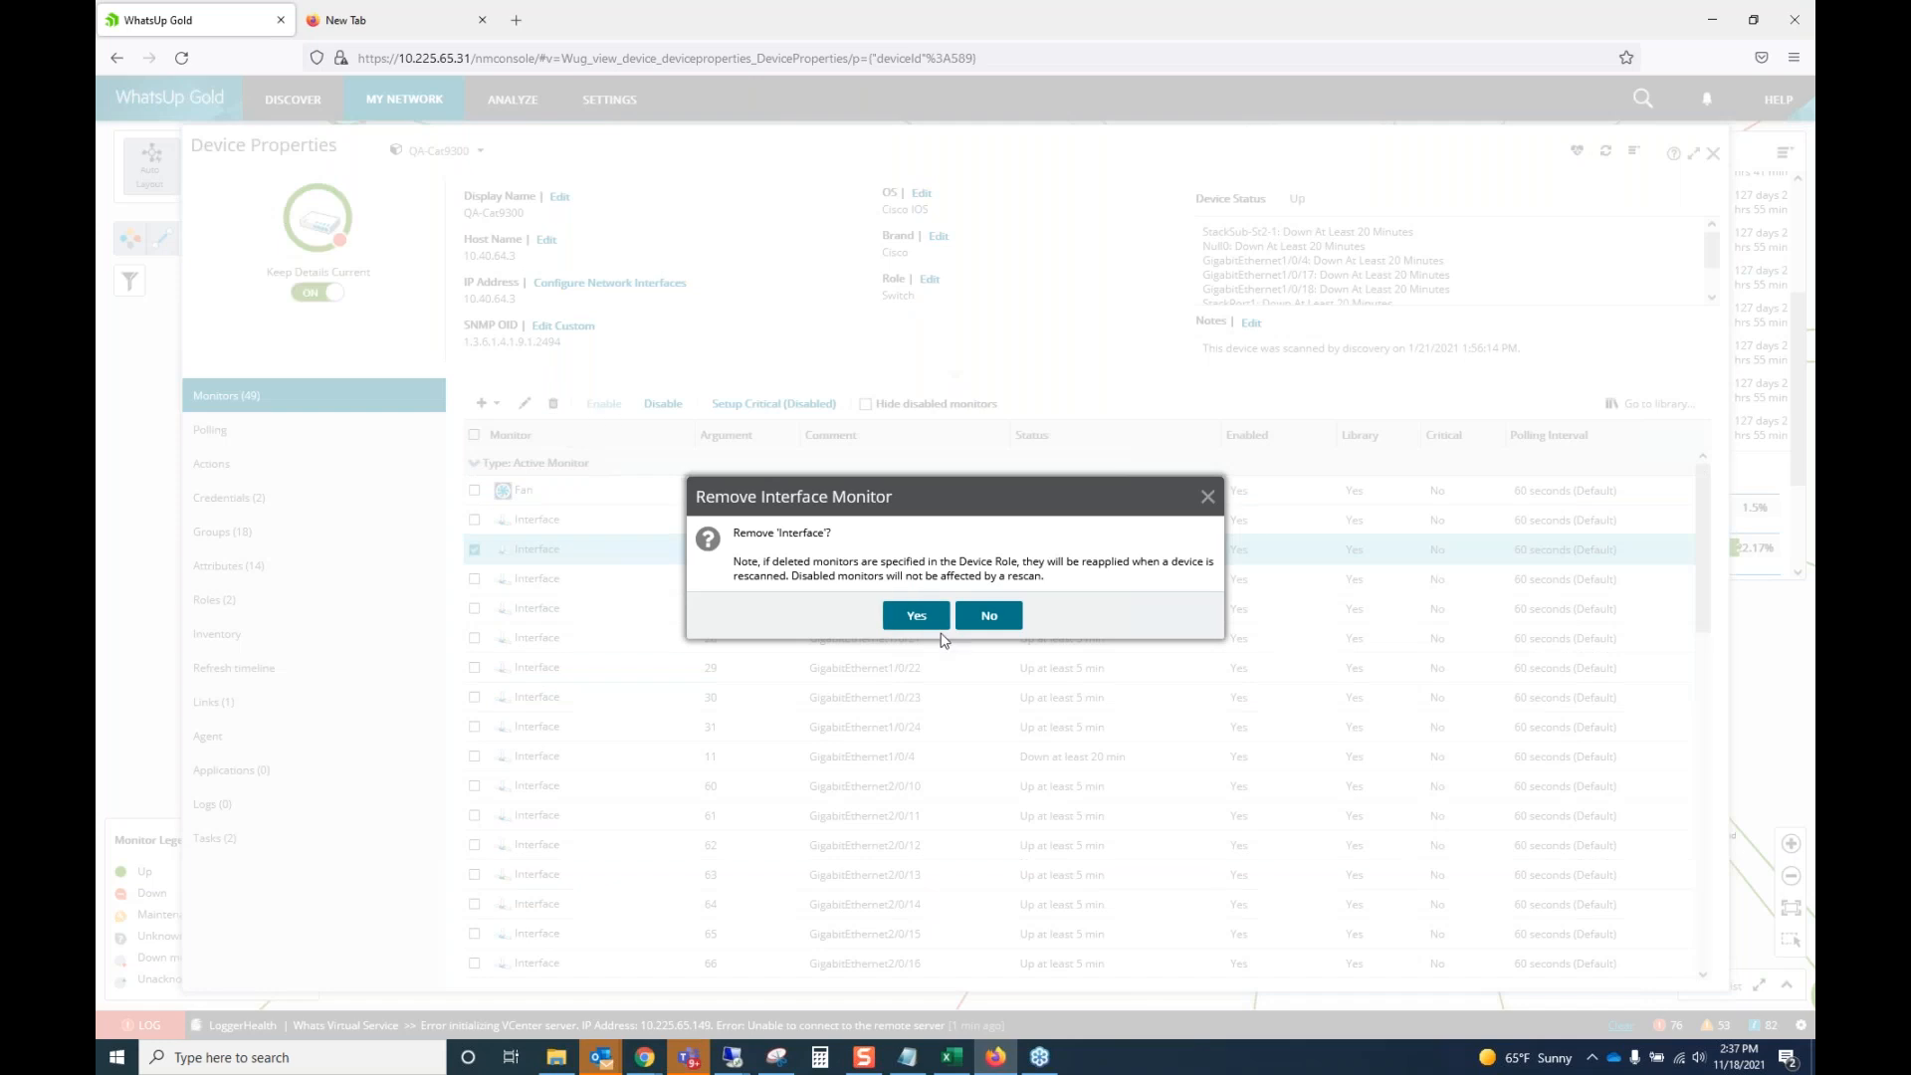
click(913, 617)
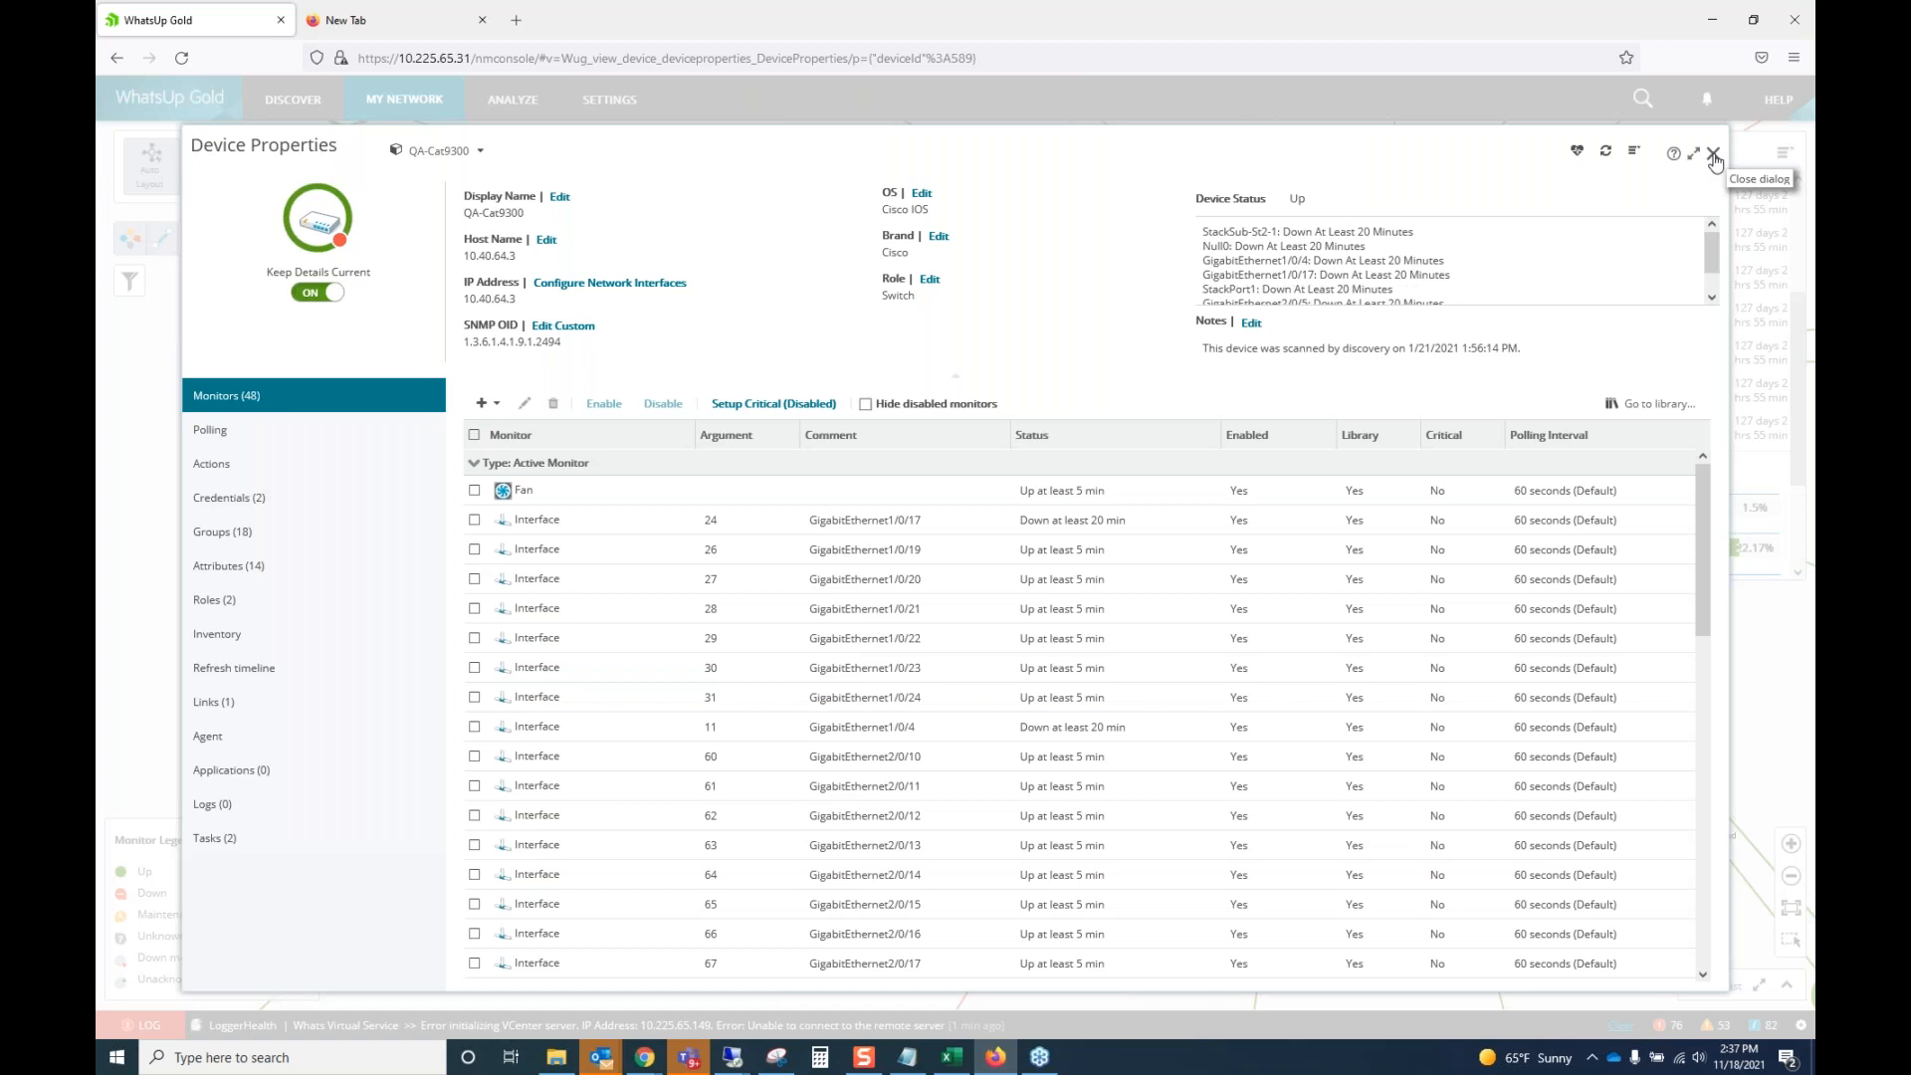
click(1714, 158)
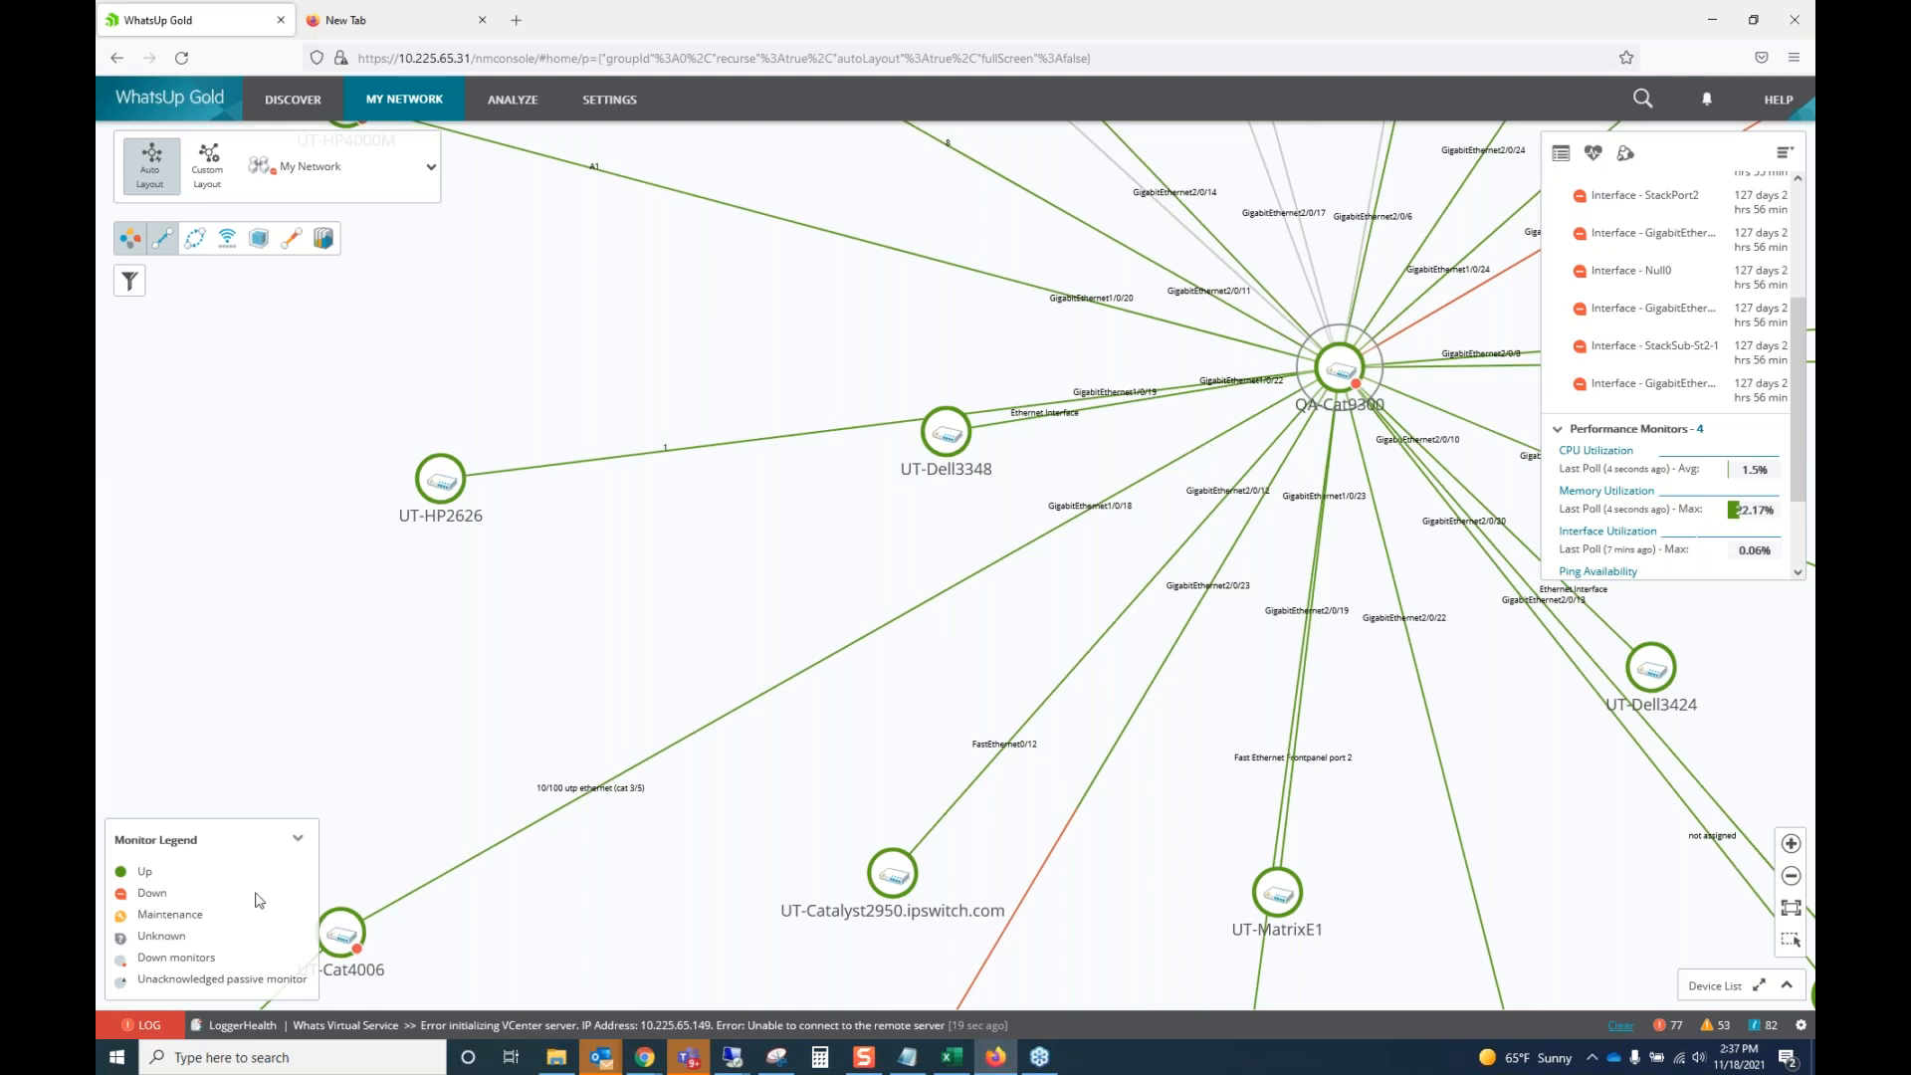
View the libraries and settings available under Configuration Management.
scroll(816, 658, down, 1)
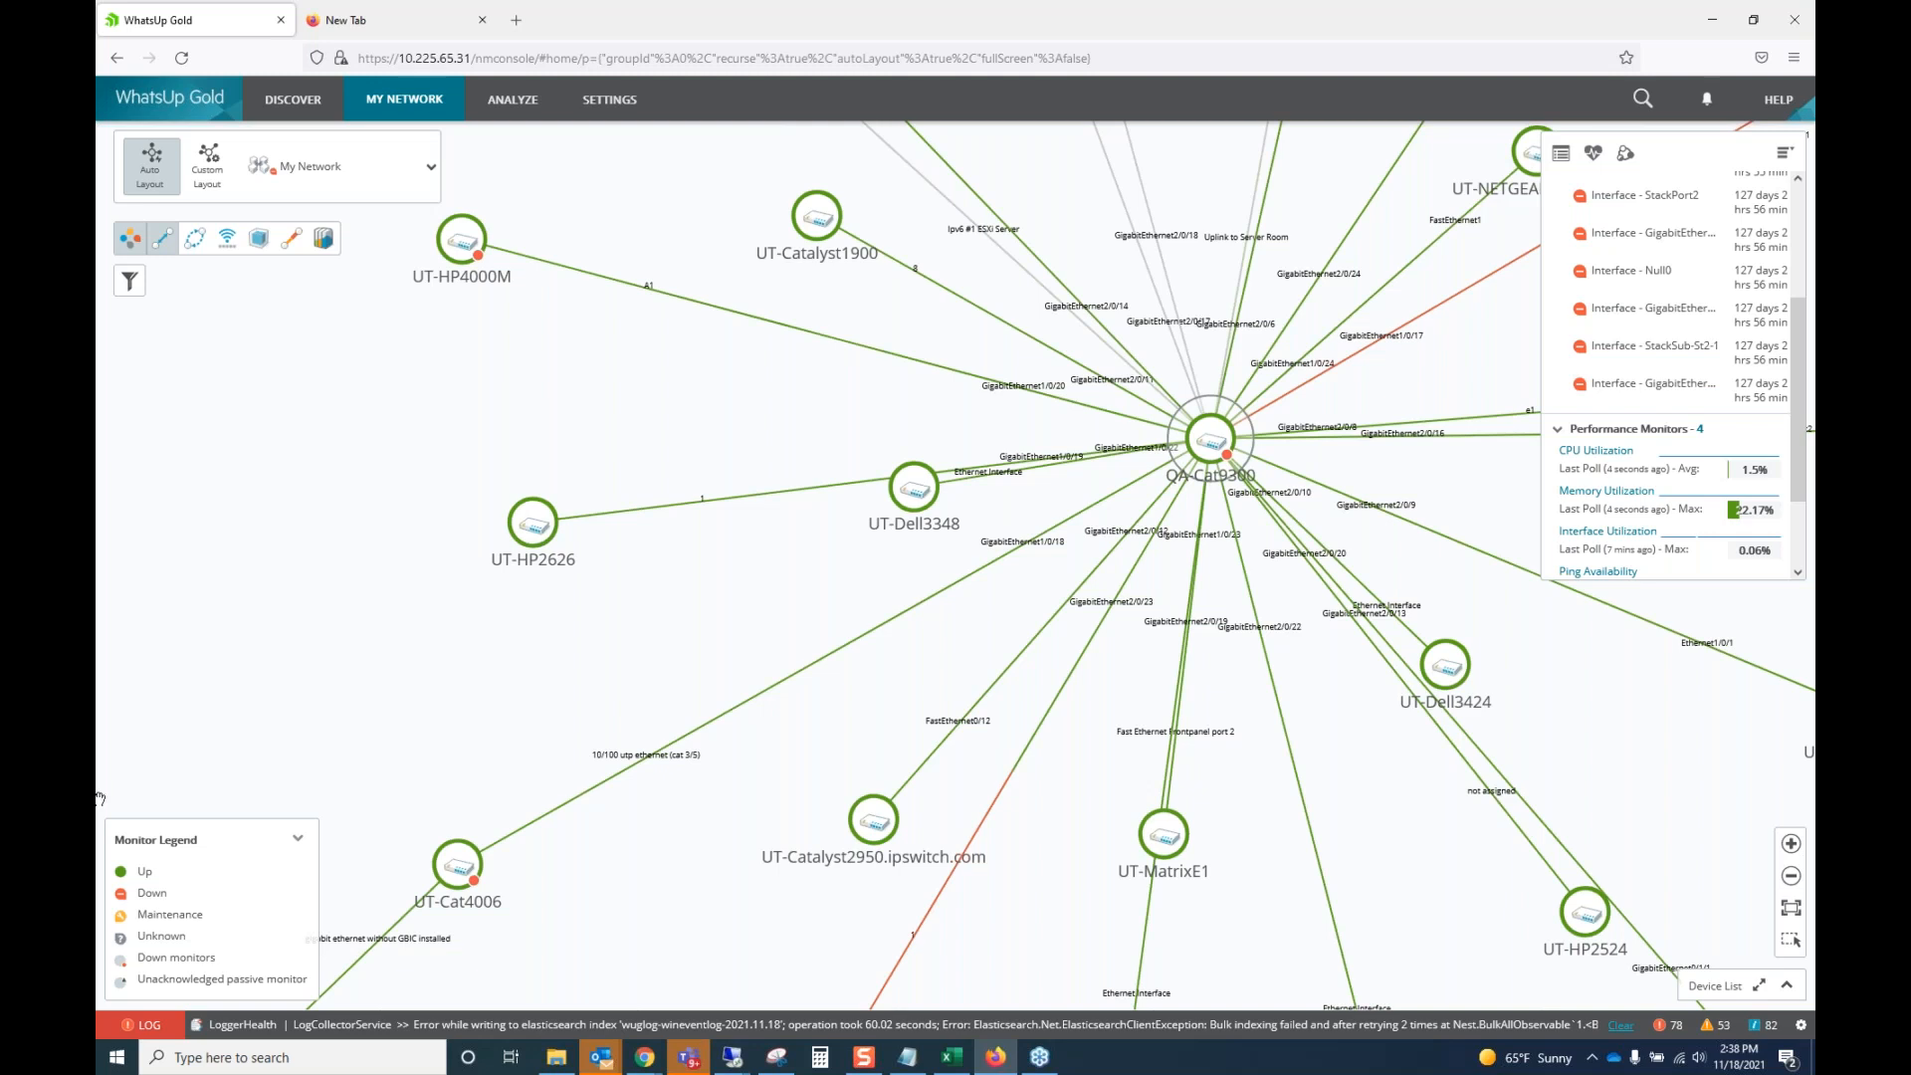
click(609, 100)
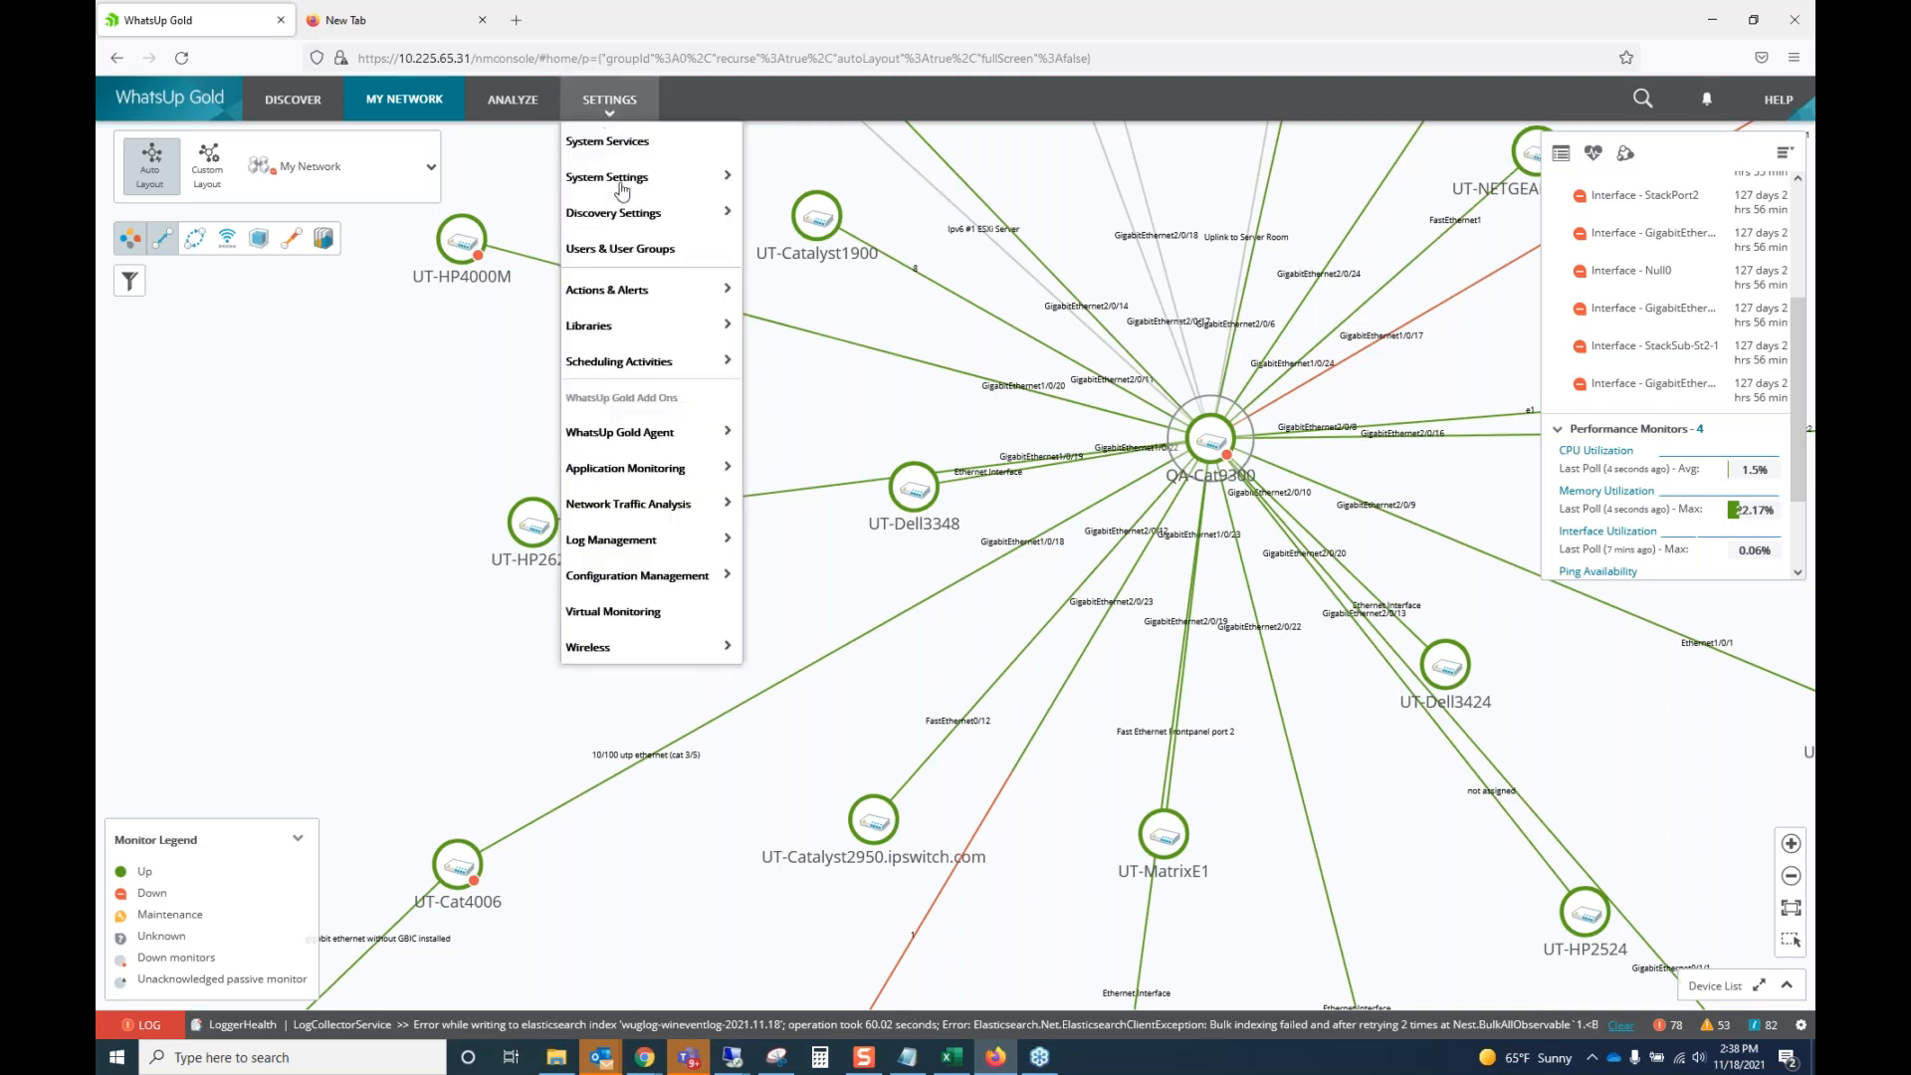
mouse_move(647, 576)
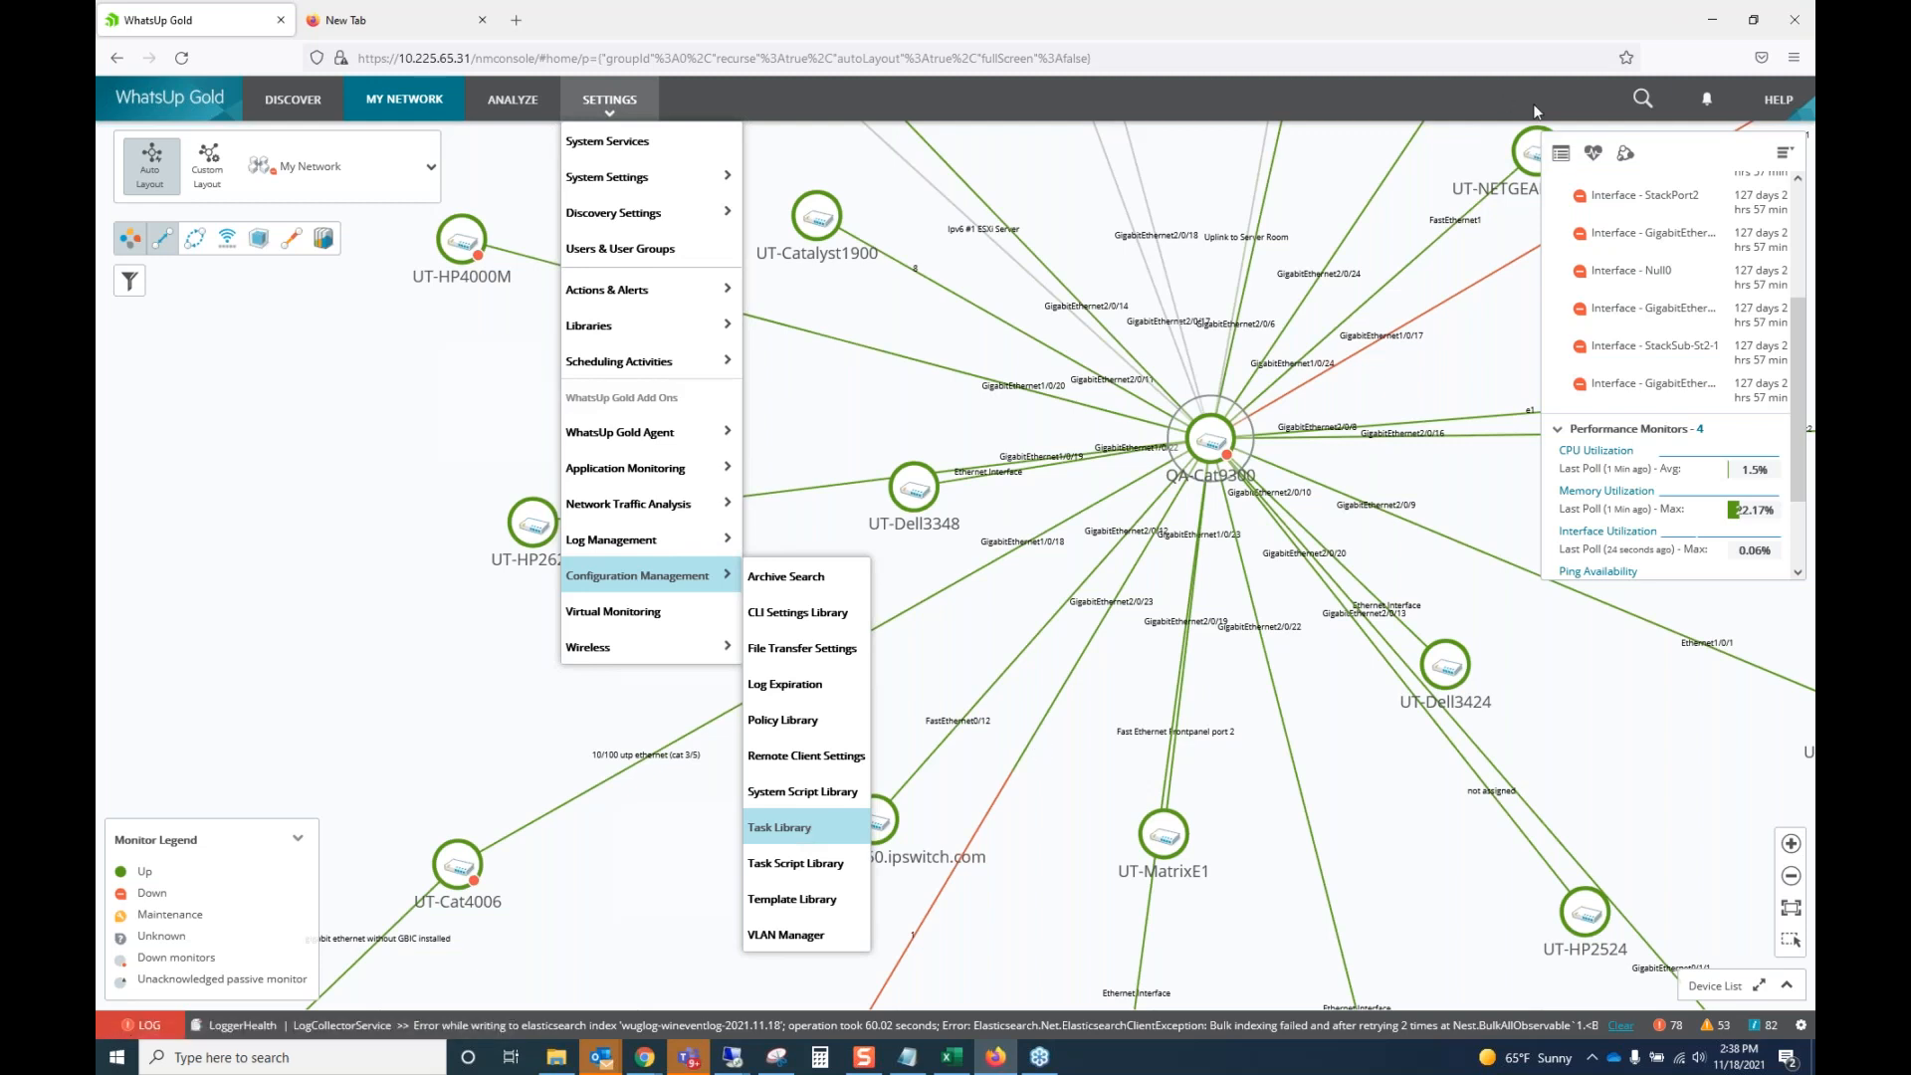
Review the attributes of the QA-Cat9300 switch, highlight its Location entry, and exit the device properties.
click(1562, 156)
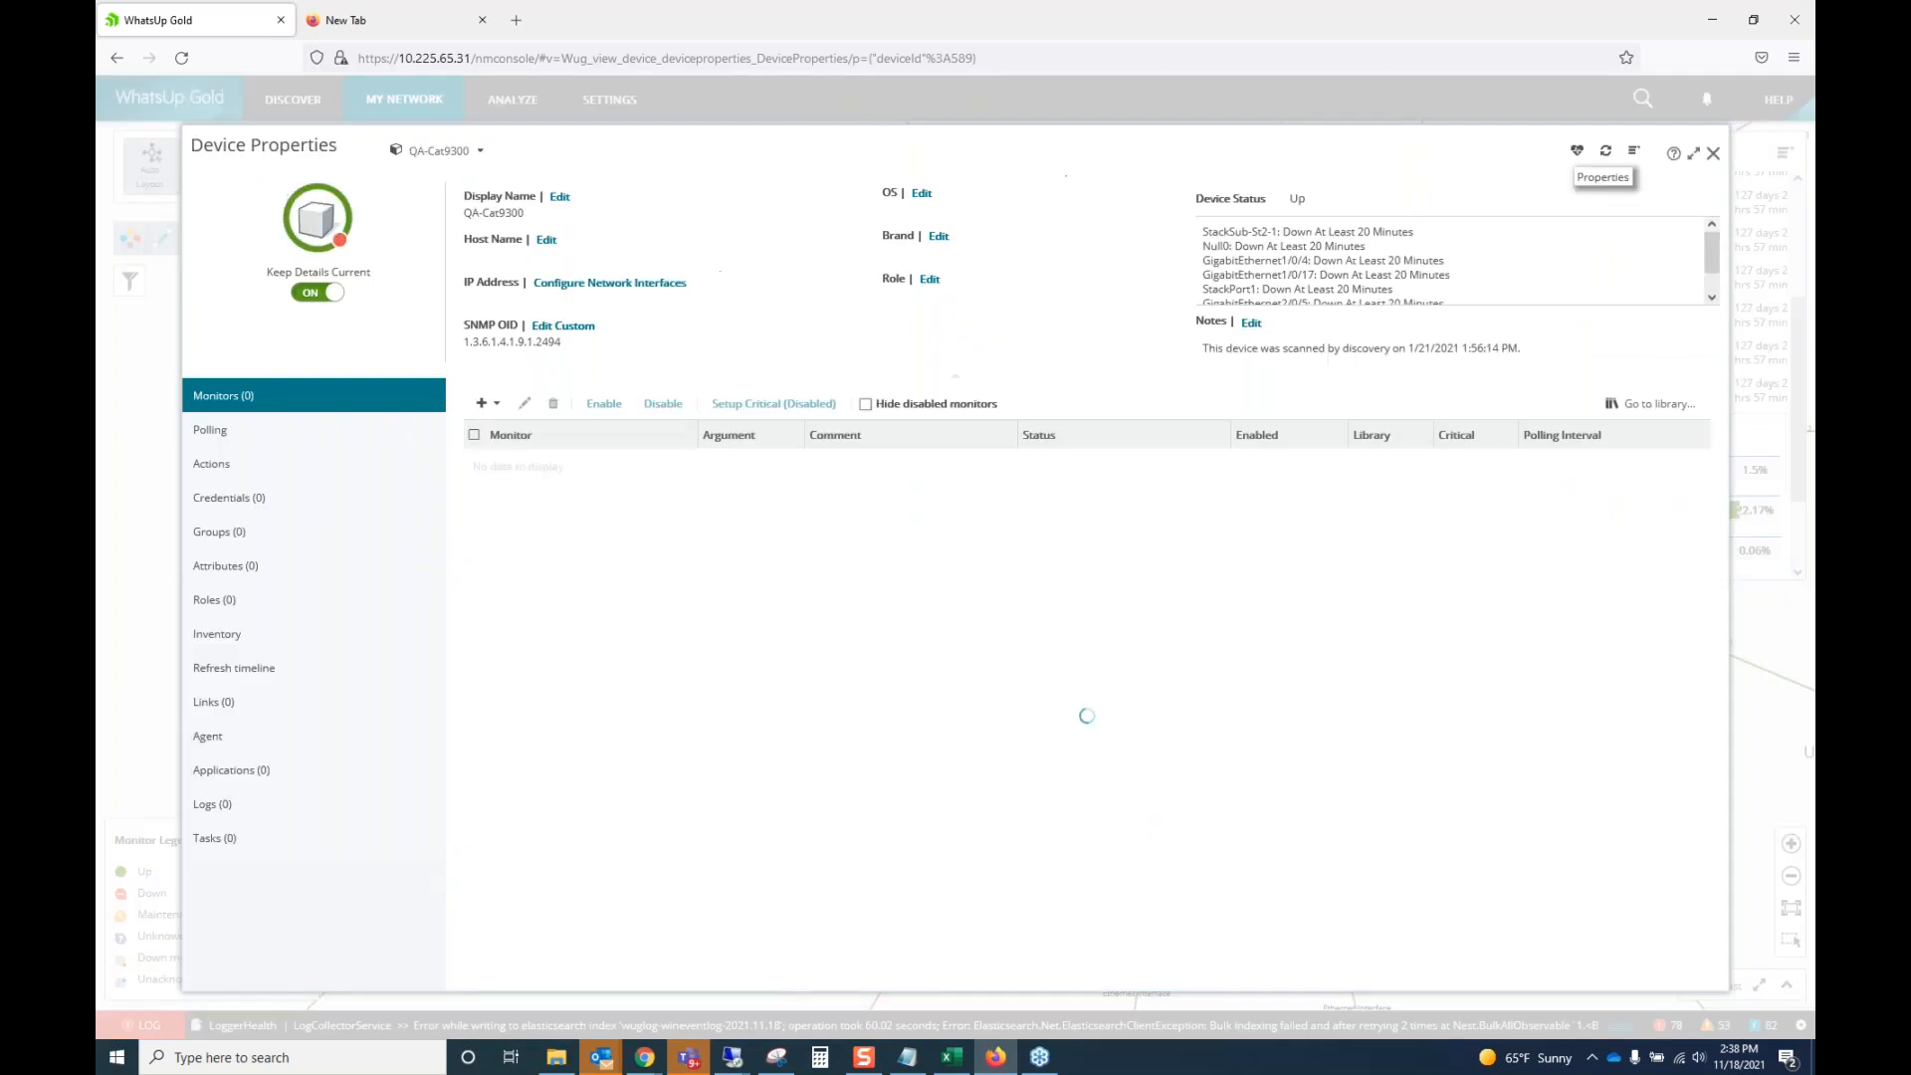
click(225, 564)
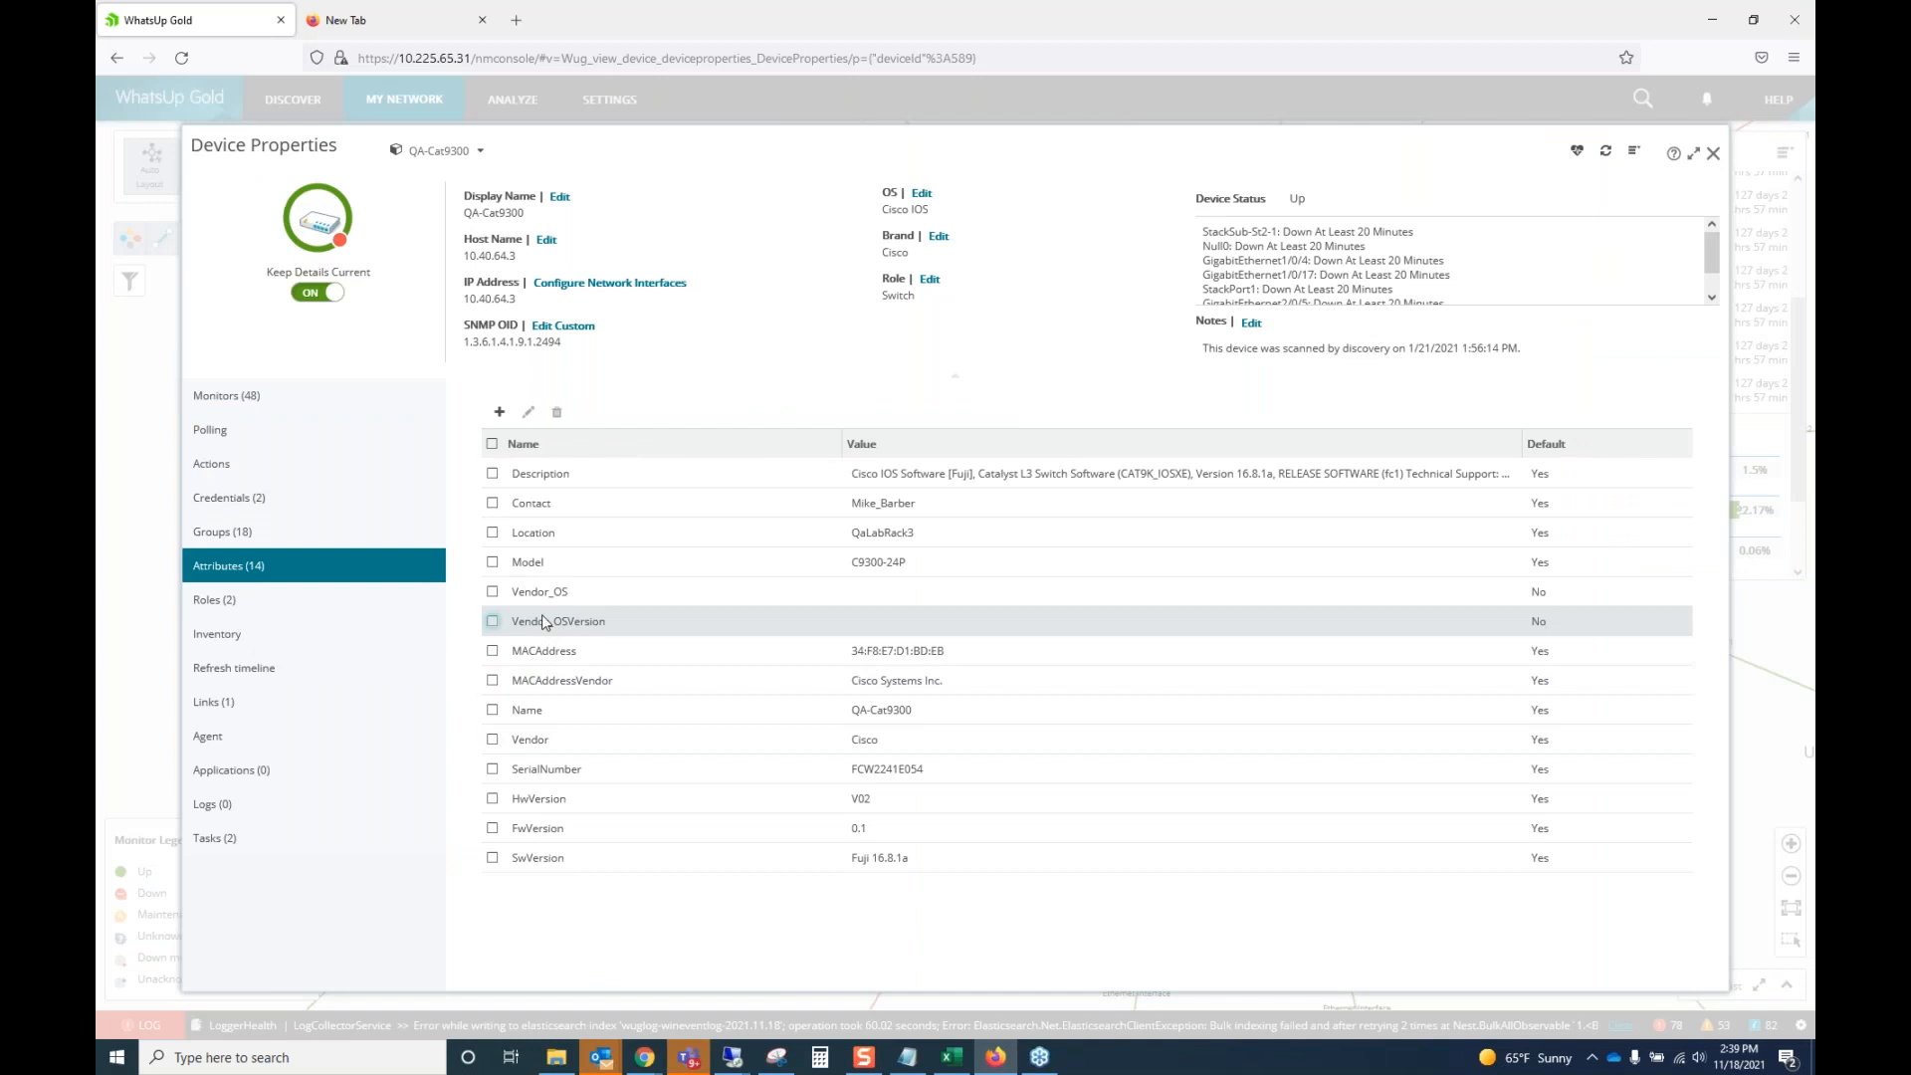
click(882, 535)
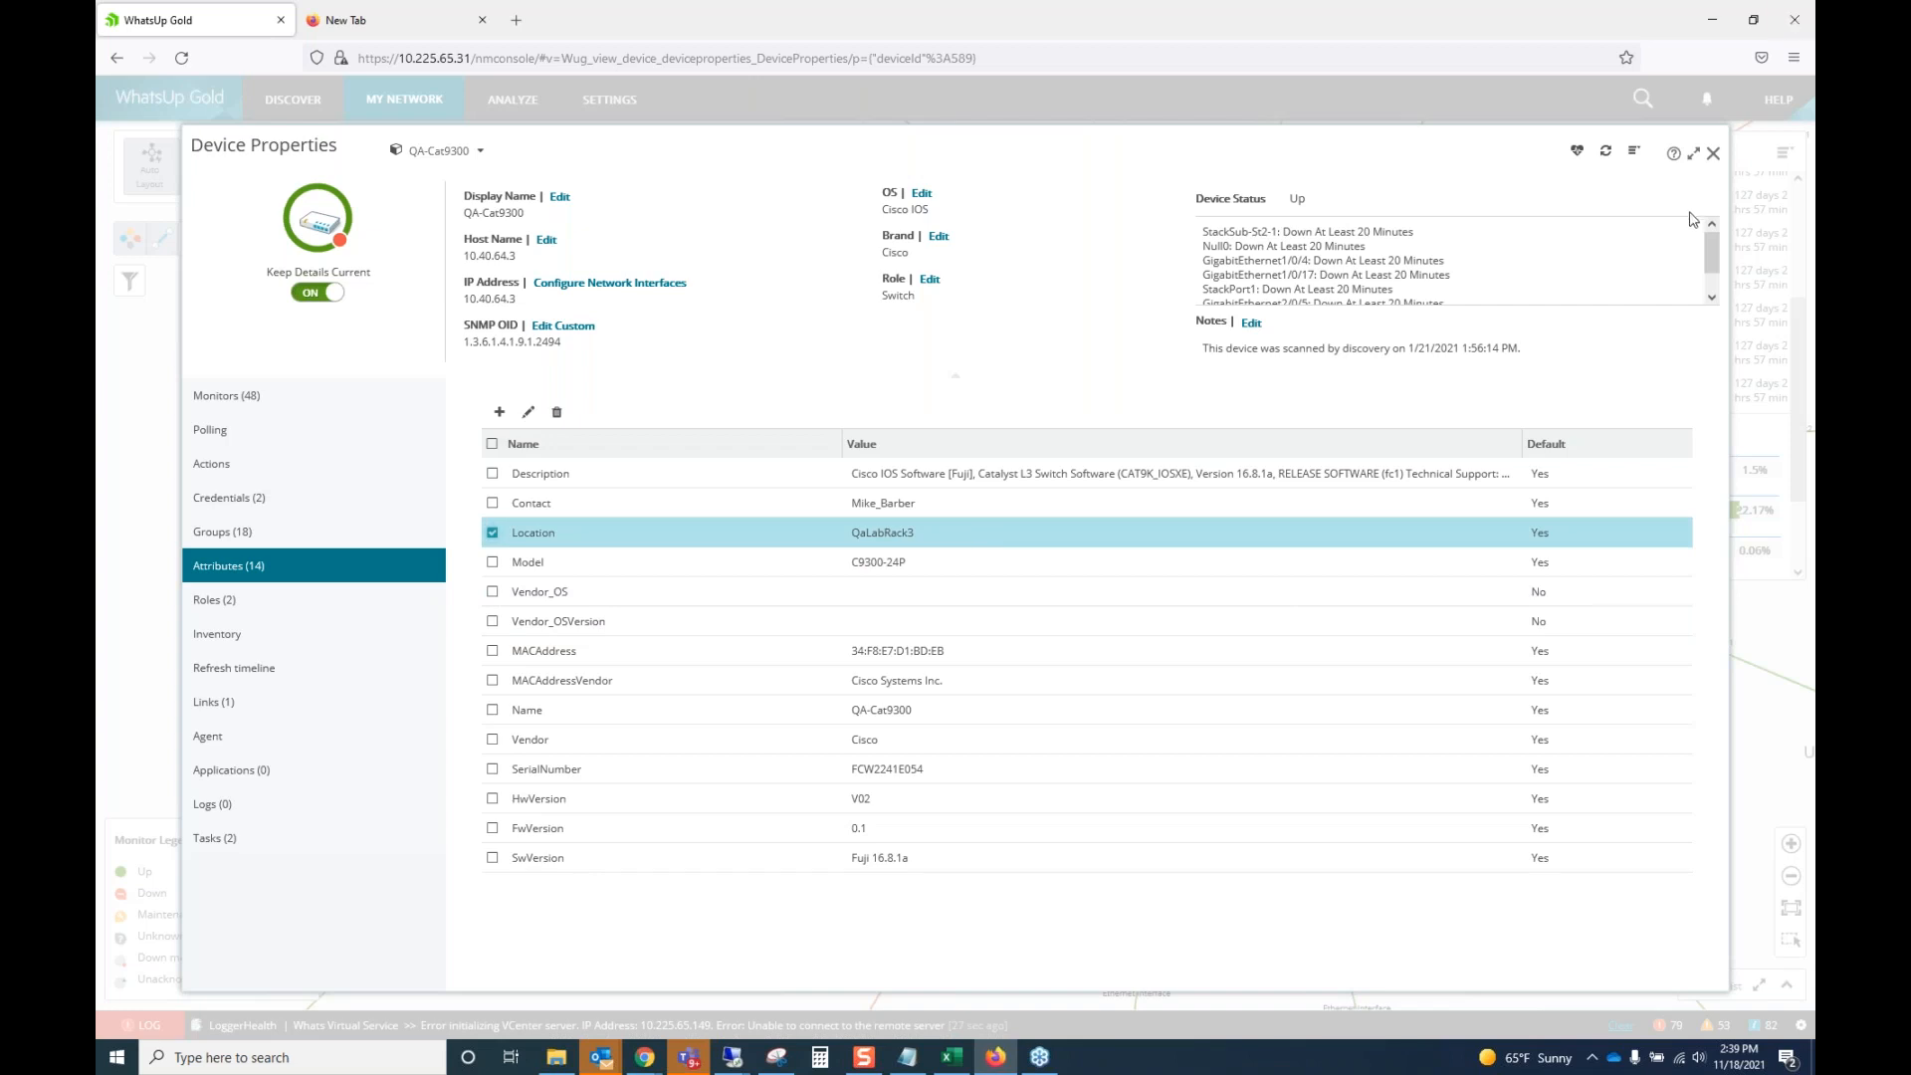
click(1713, 154)
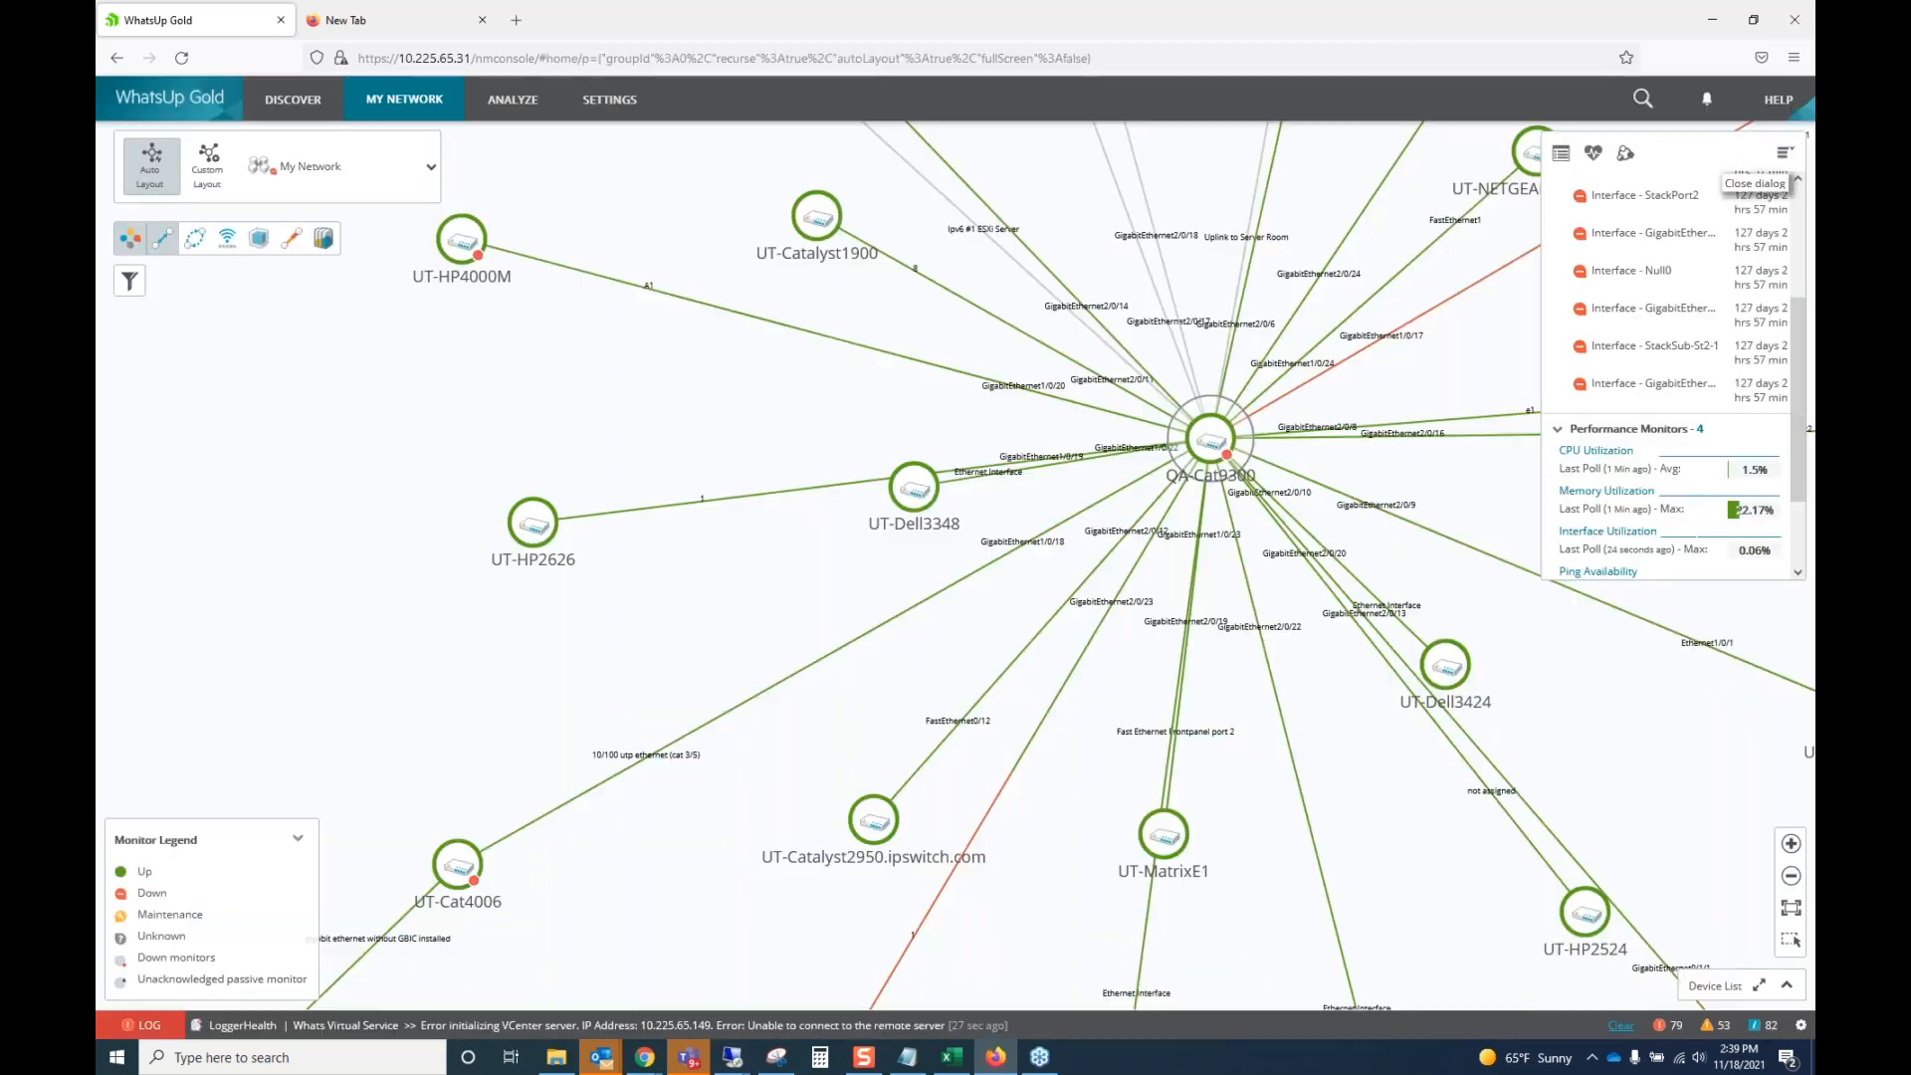
View the scheduling options of the saved IP Address Scan Example discovery scan, and exit without saving.
click(289, 110)
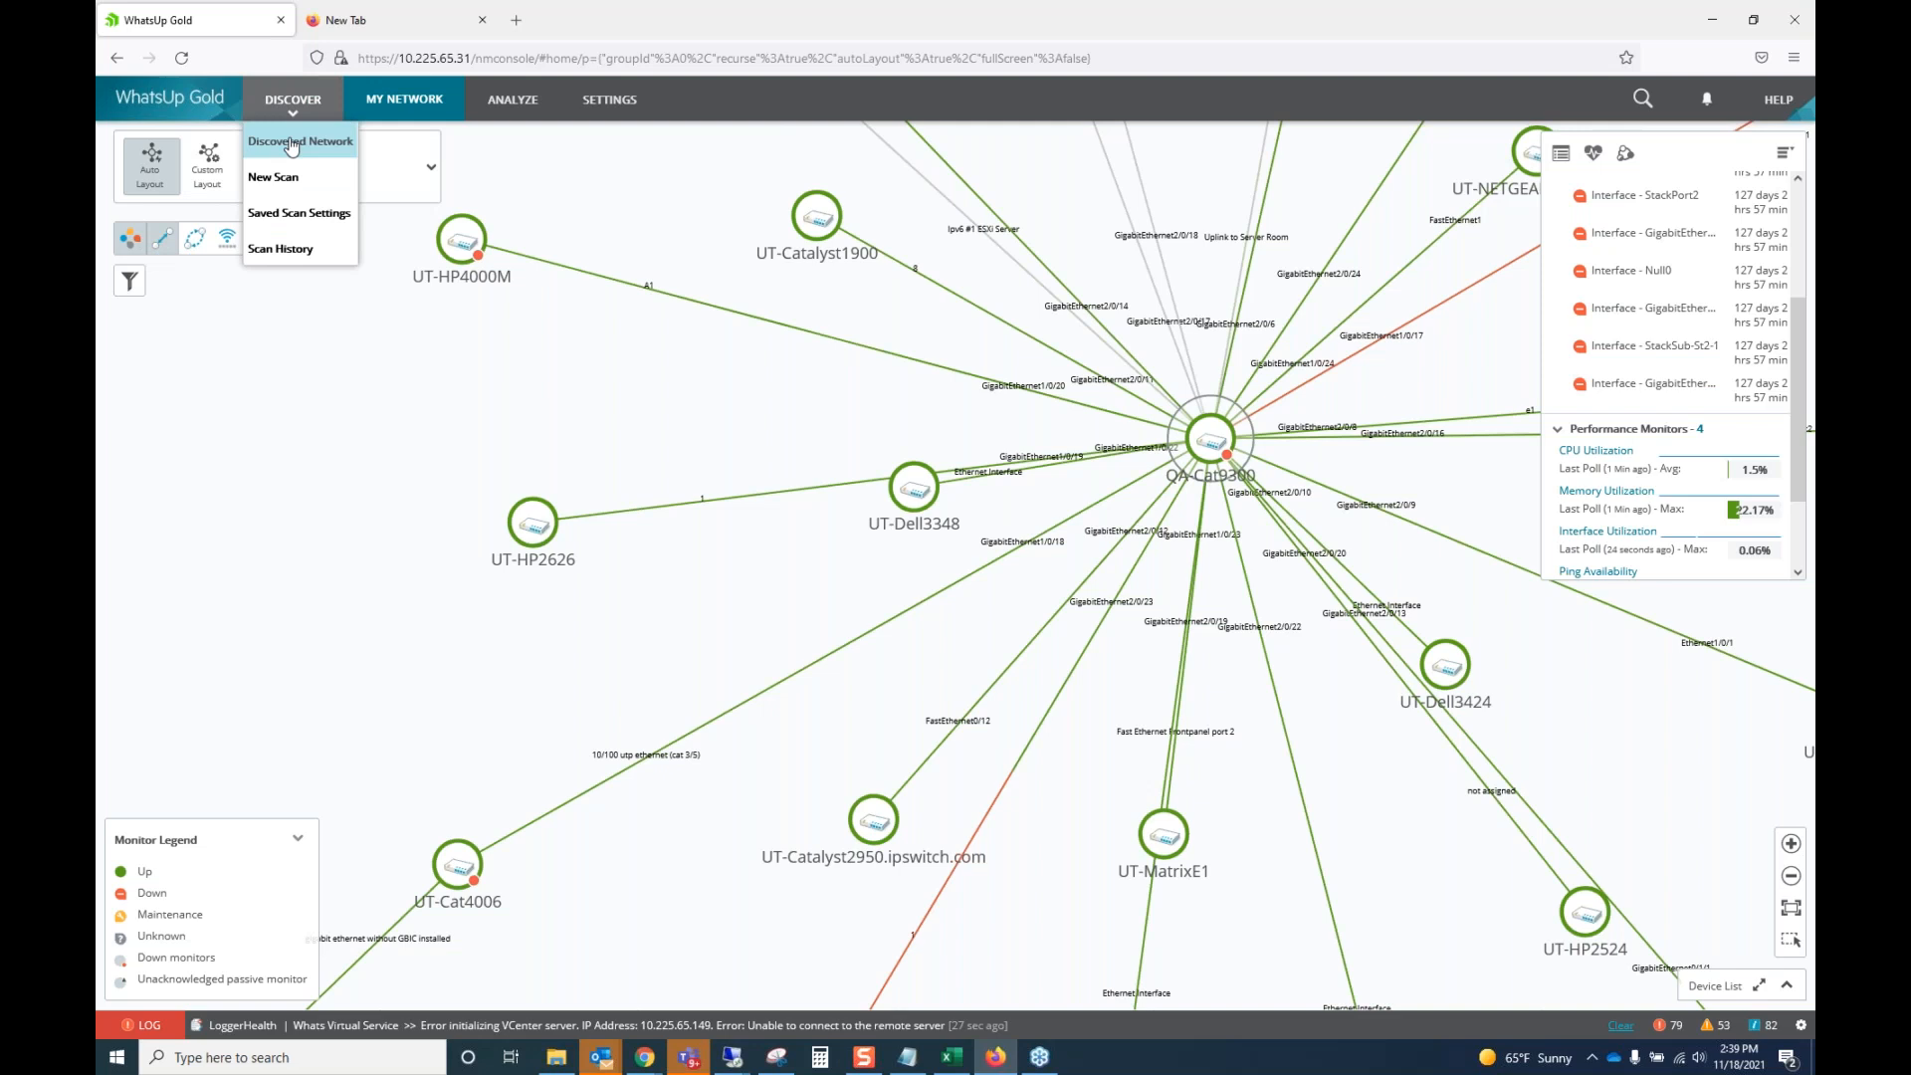
click(285, 214)
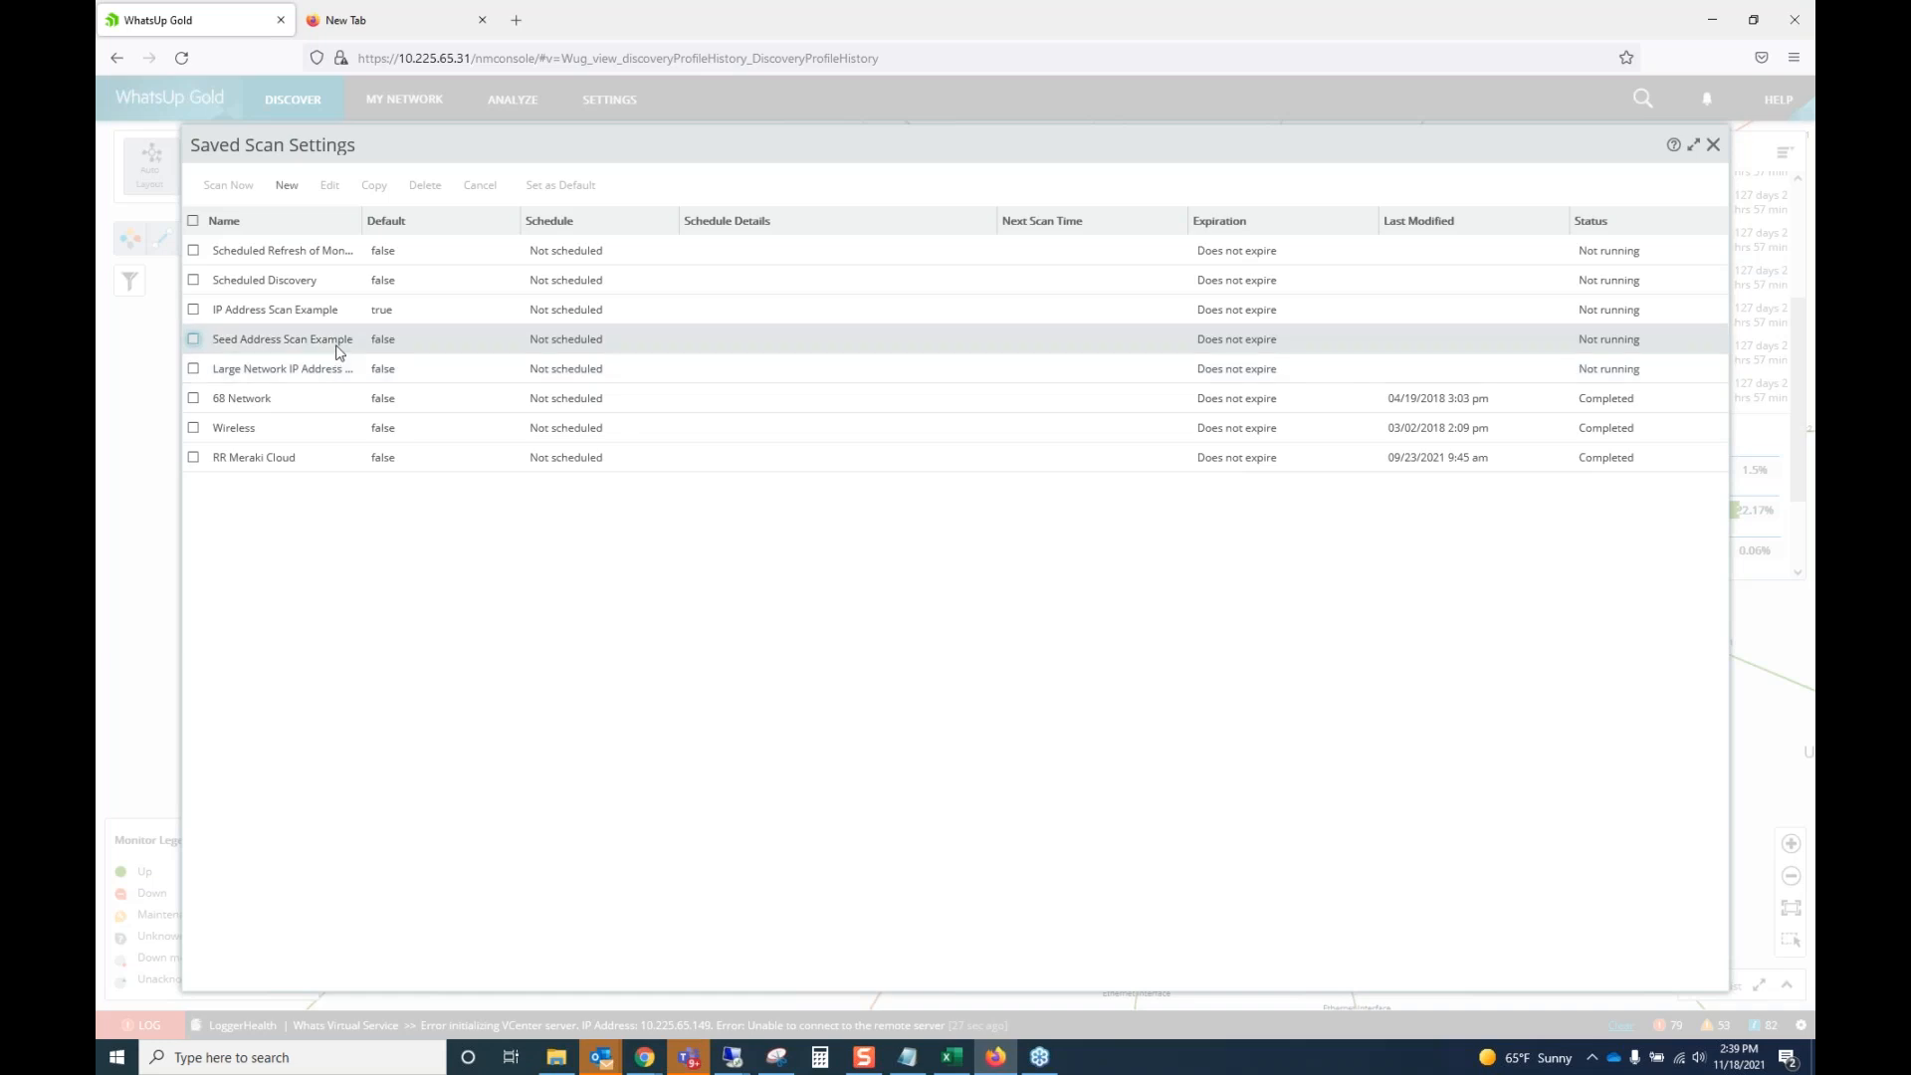
click(339, 351)
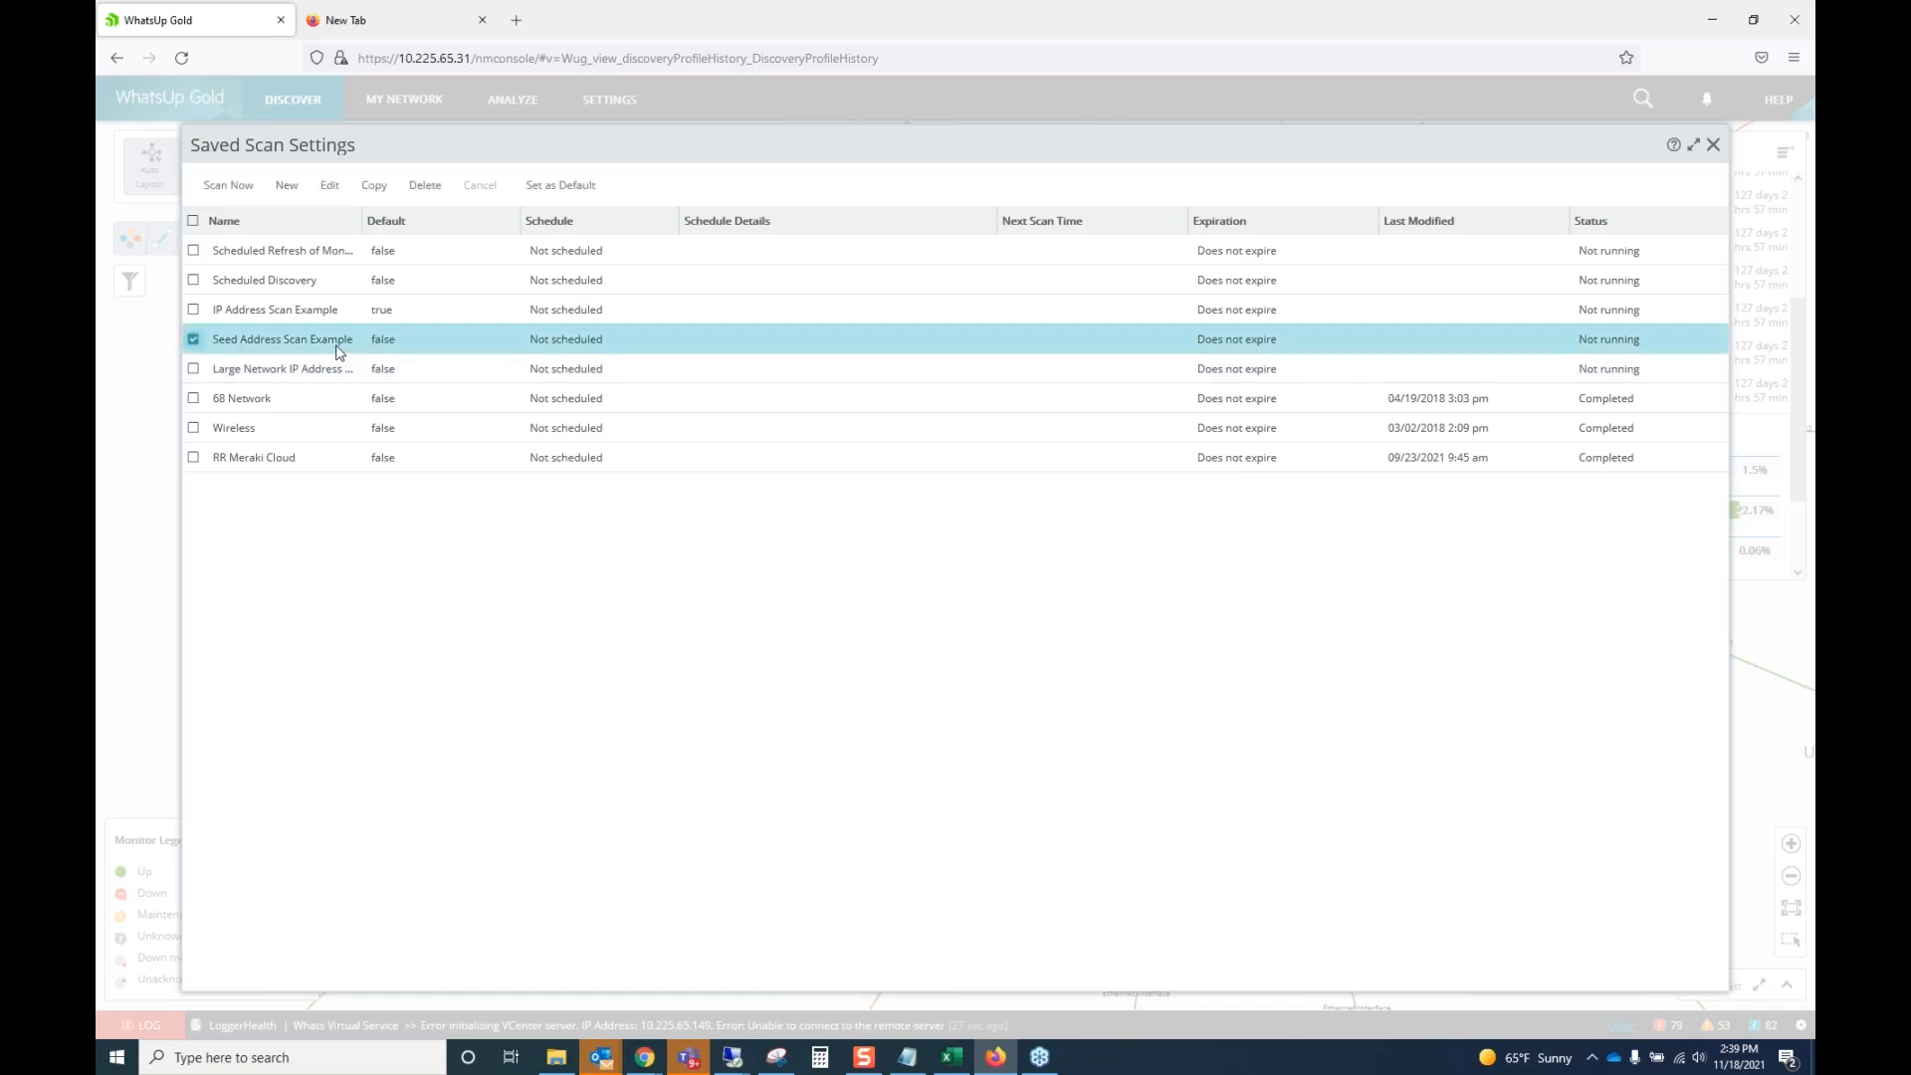
click(312, 308)
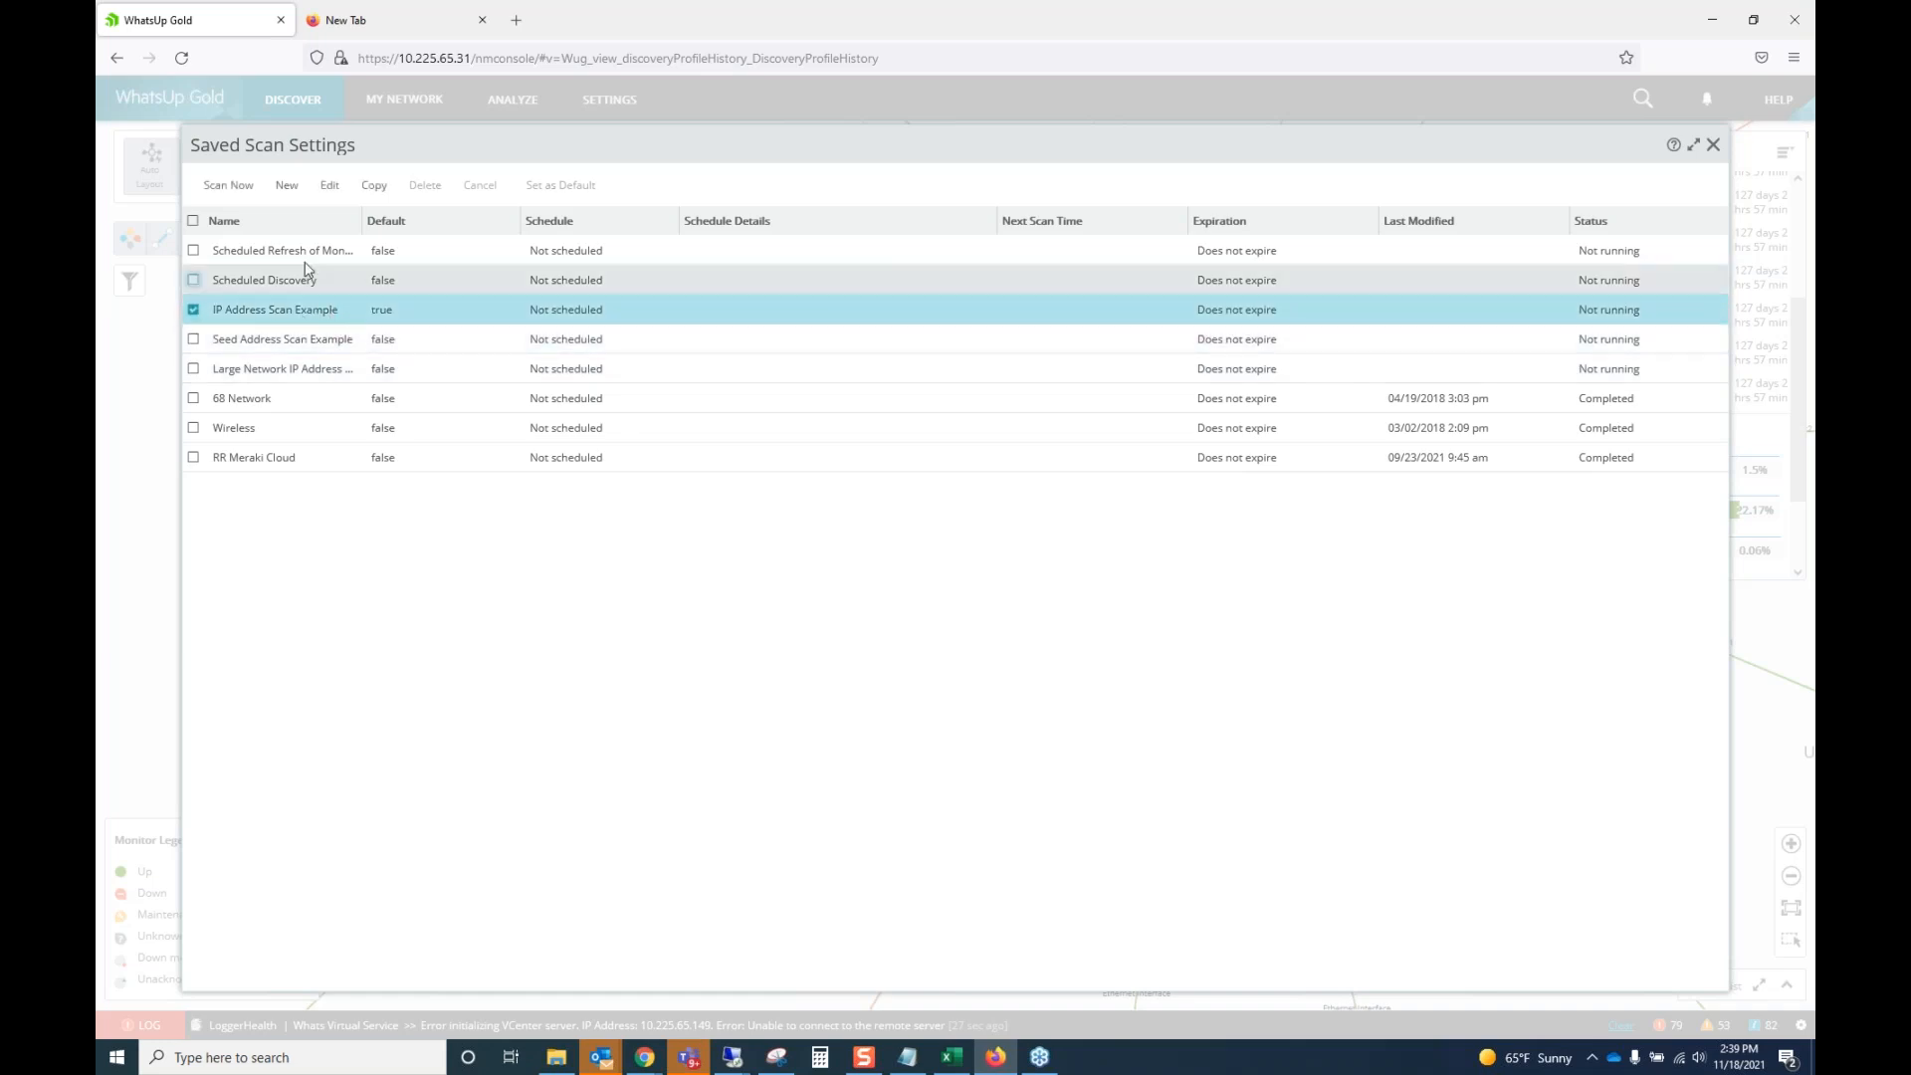
click(329, 189)
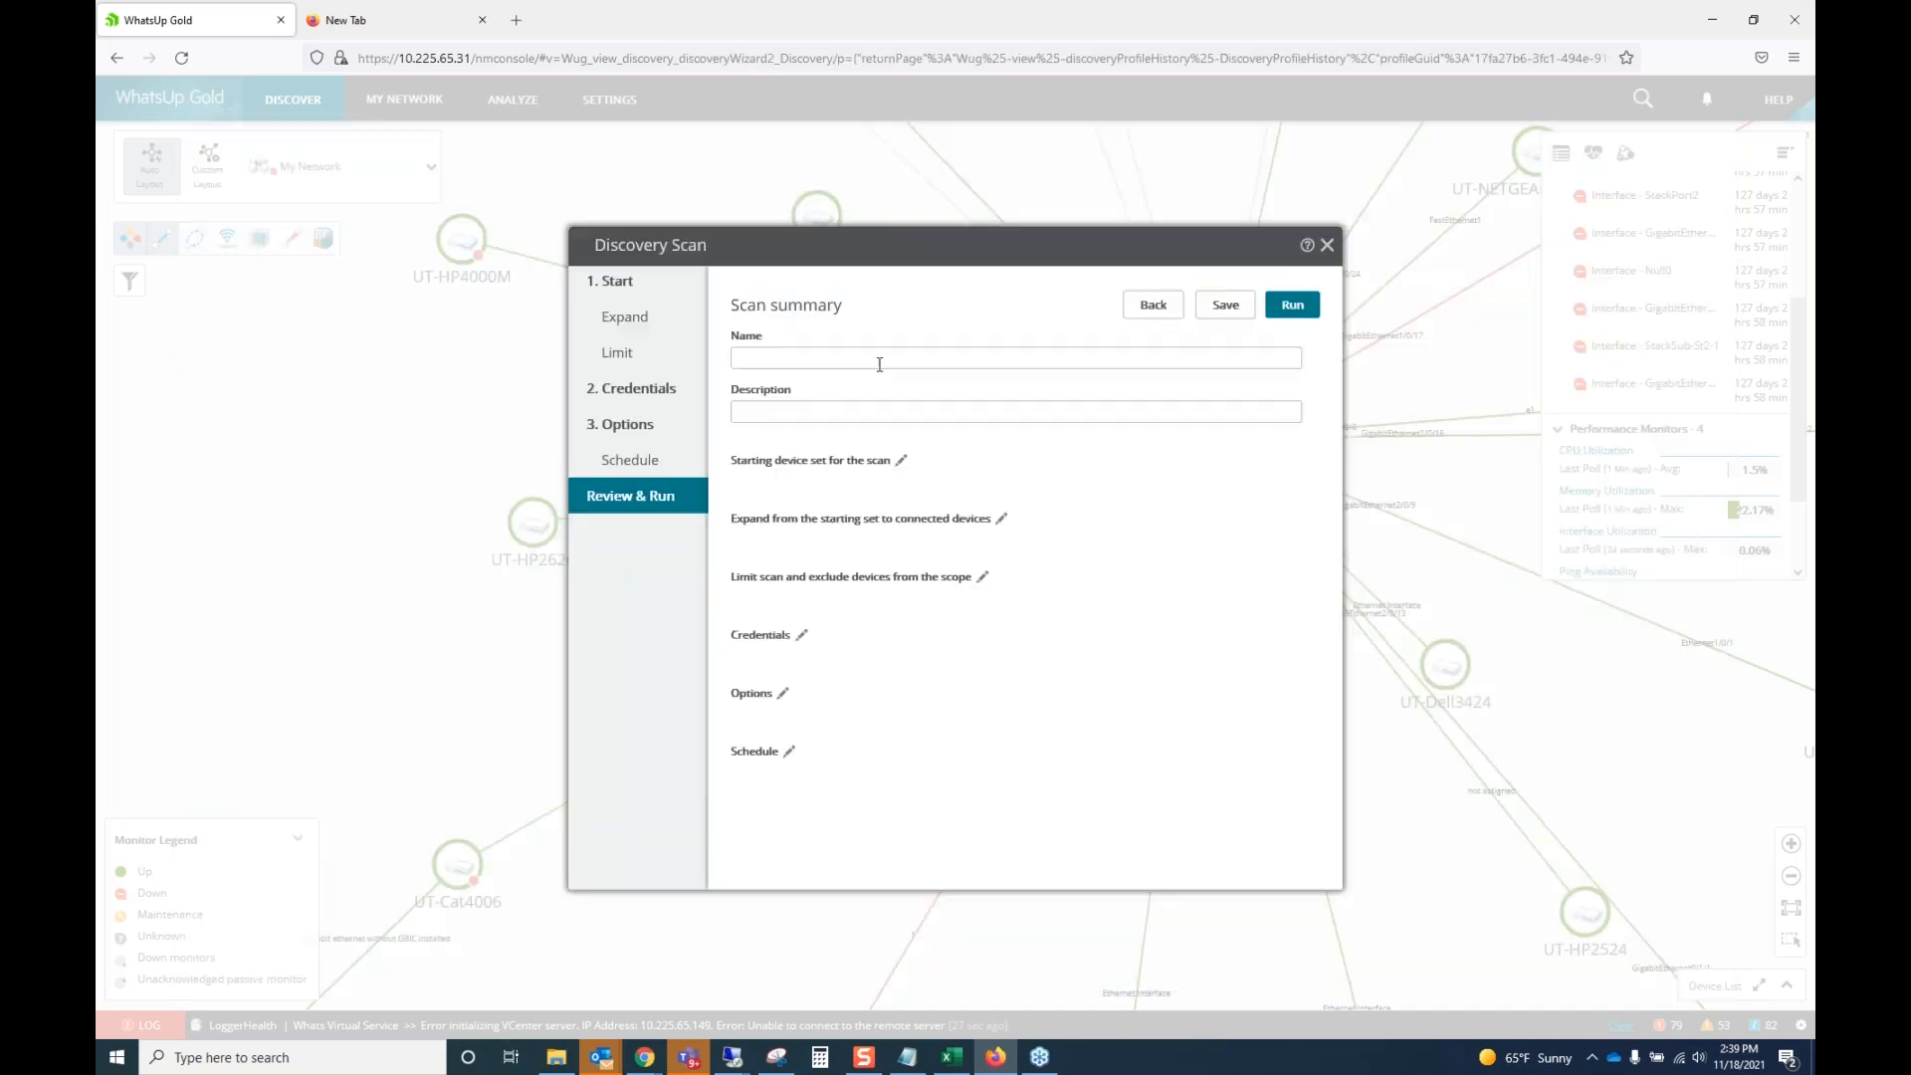
click(642, 460)
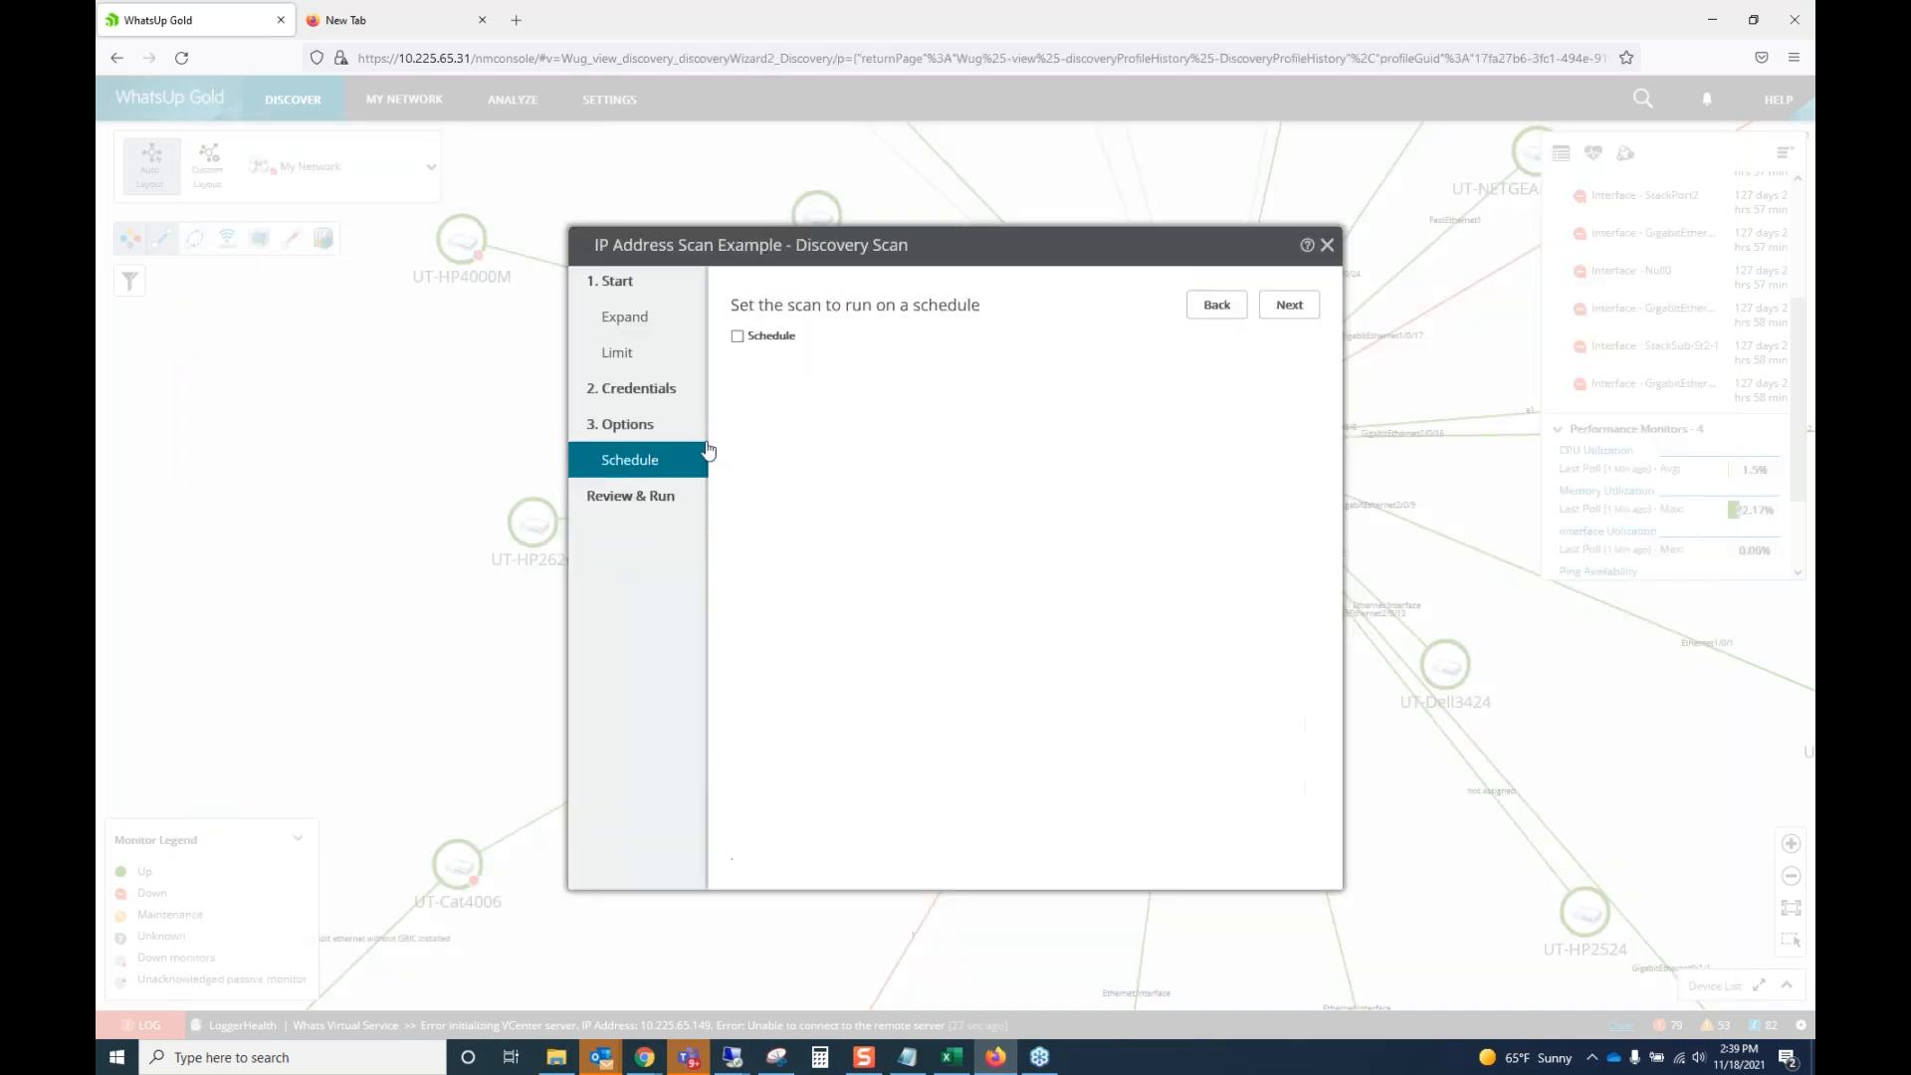
click(737, 336)
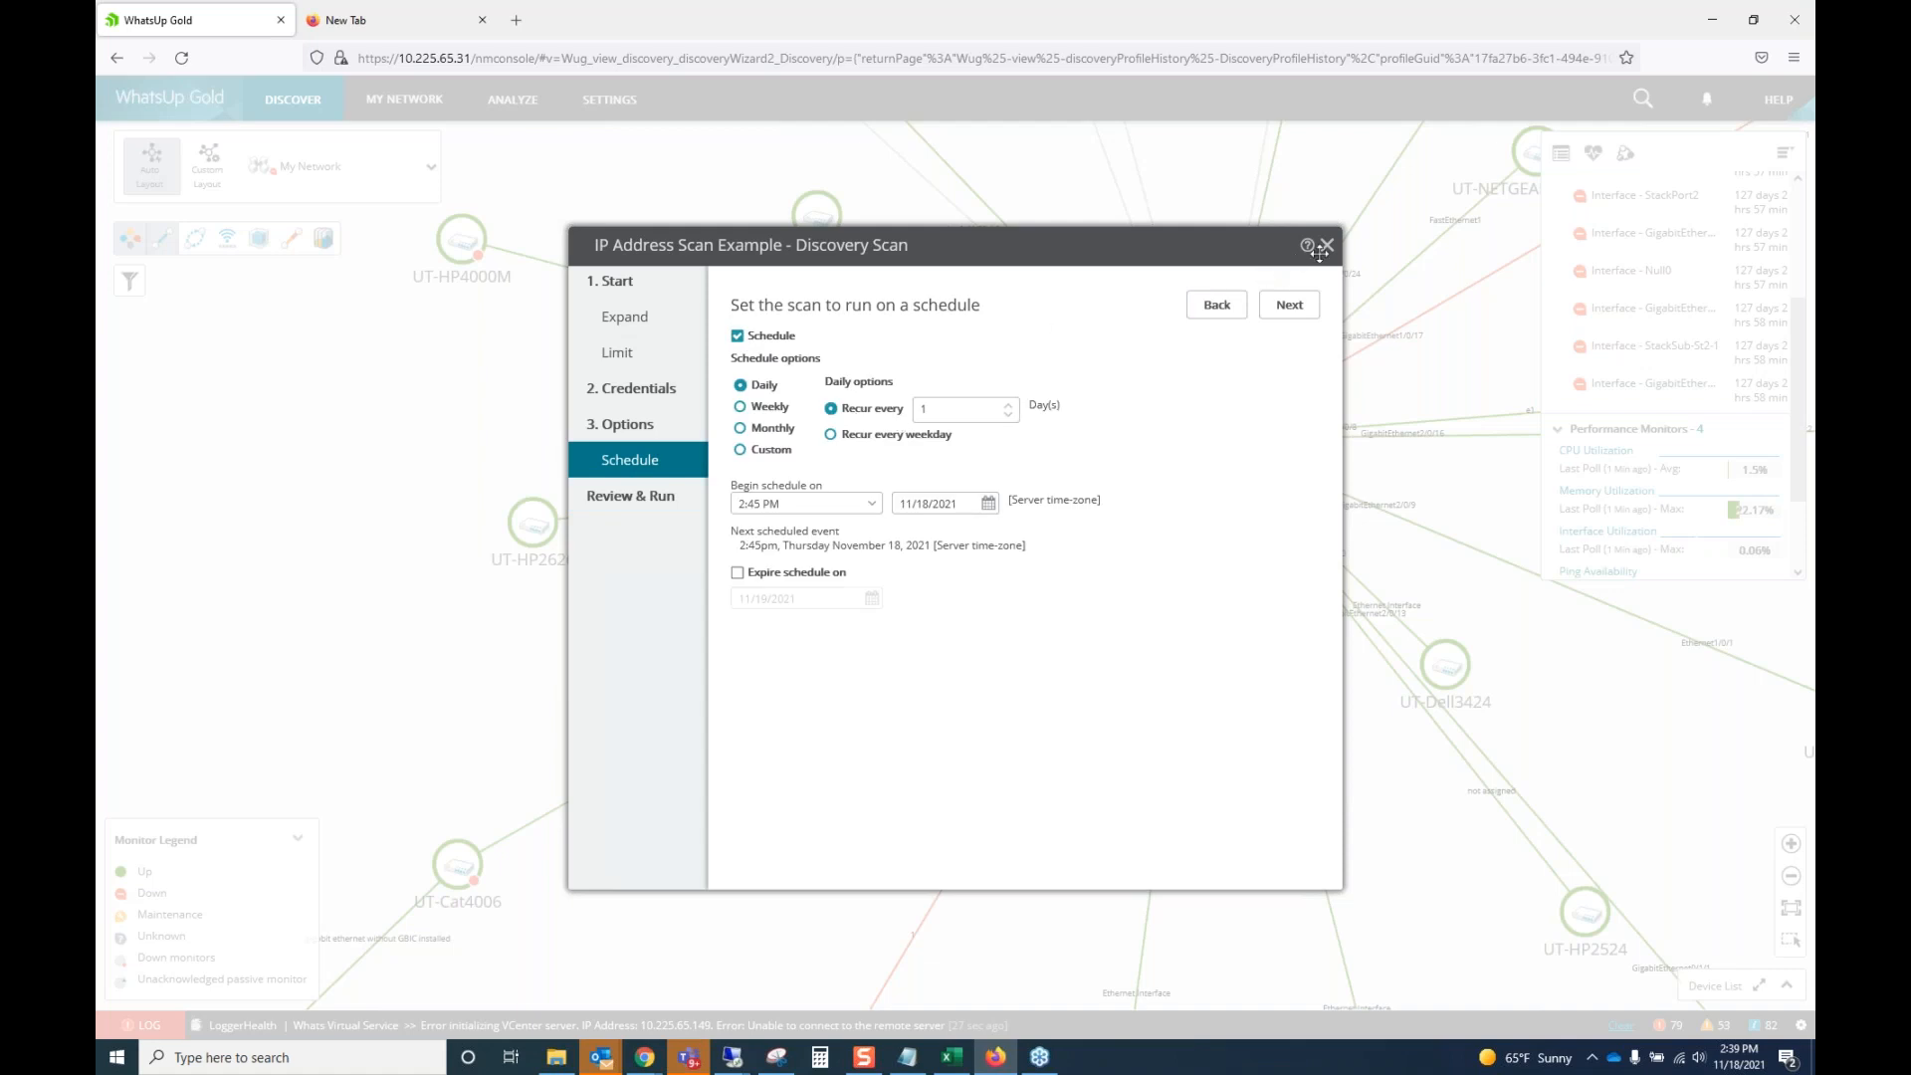
click(1327, 246)
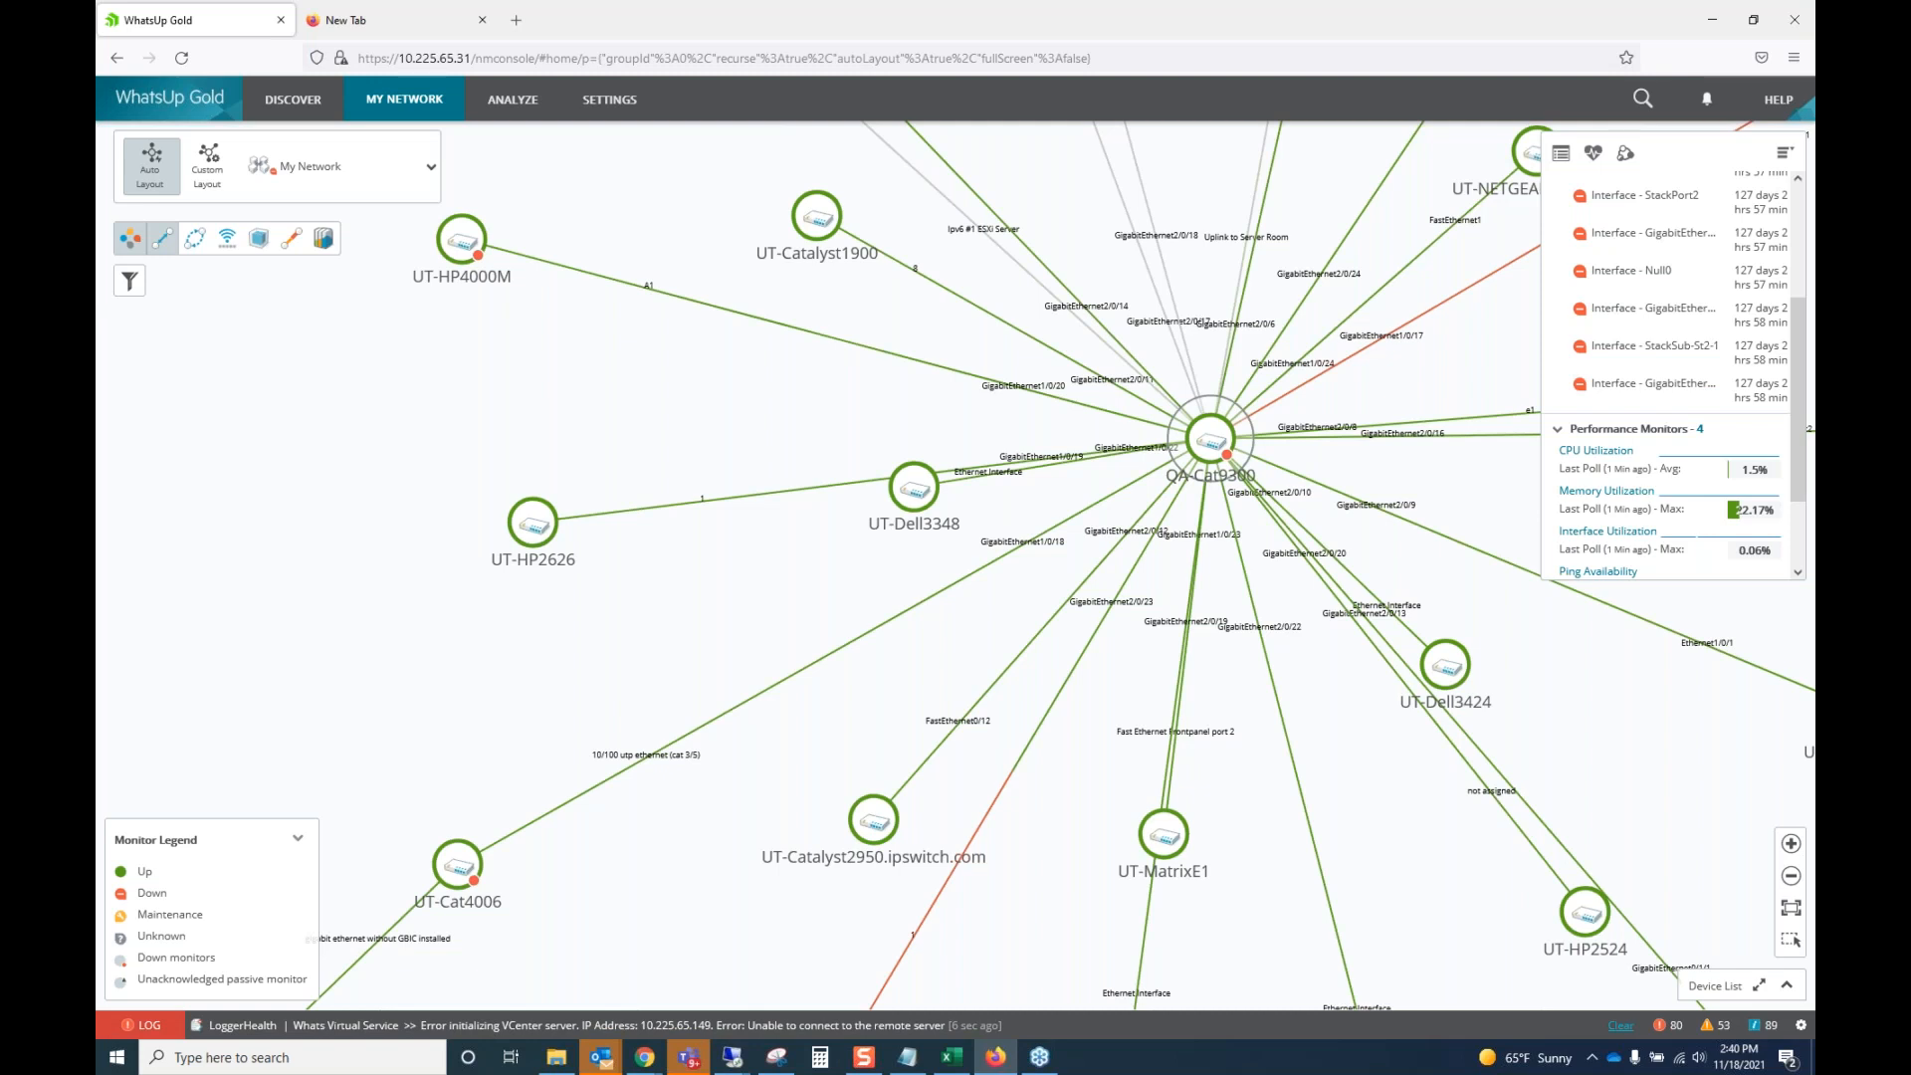
Skip the .NET Framework 3.5 installation requested by Windows.
key(alt+Tab)
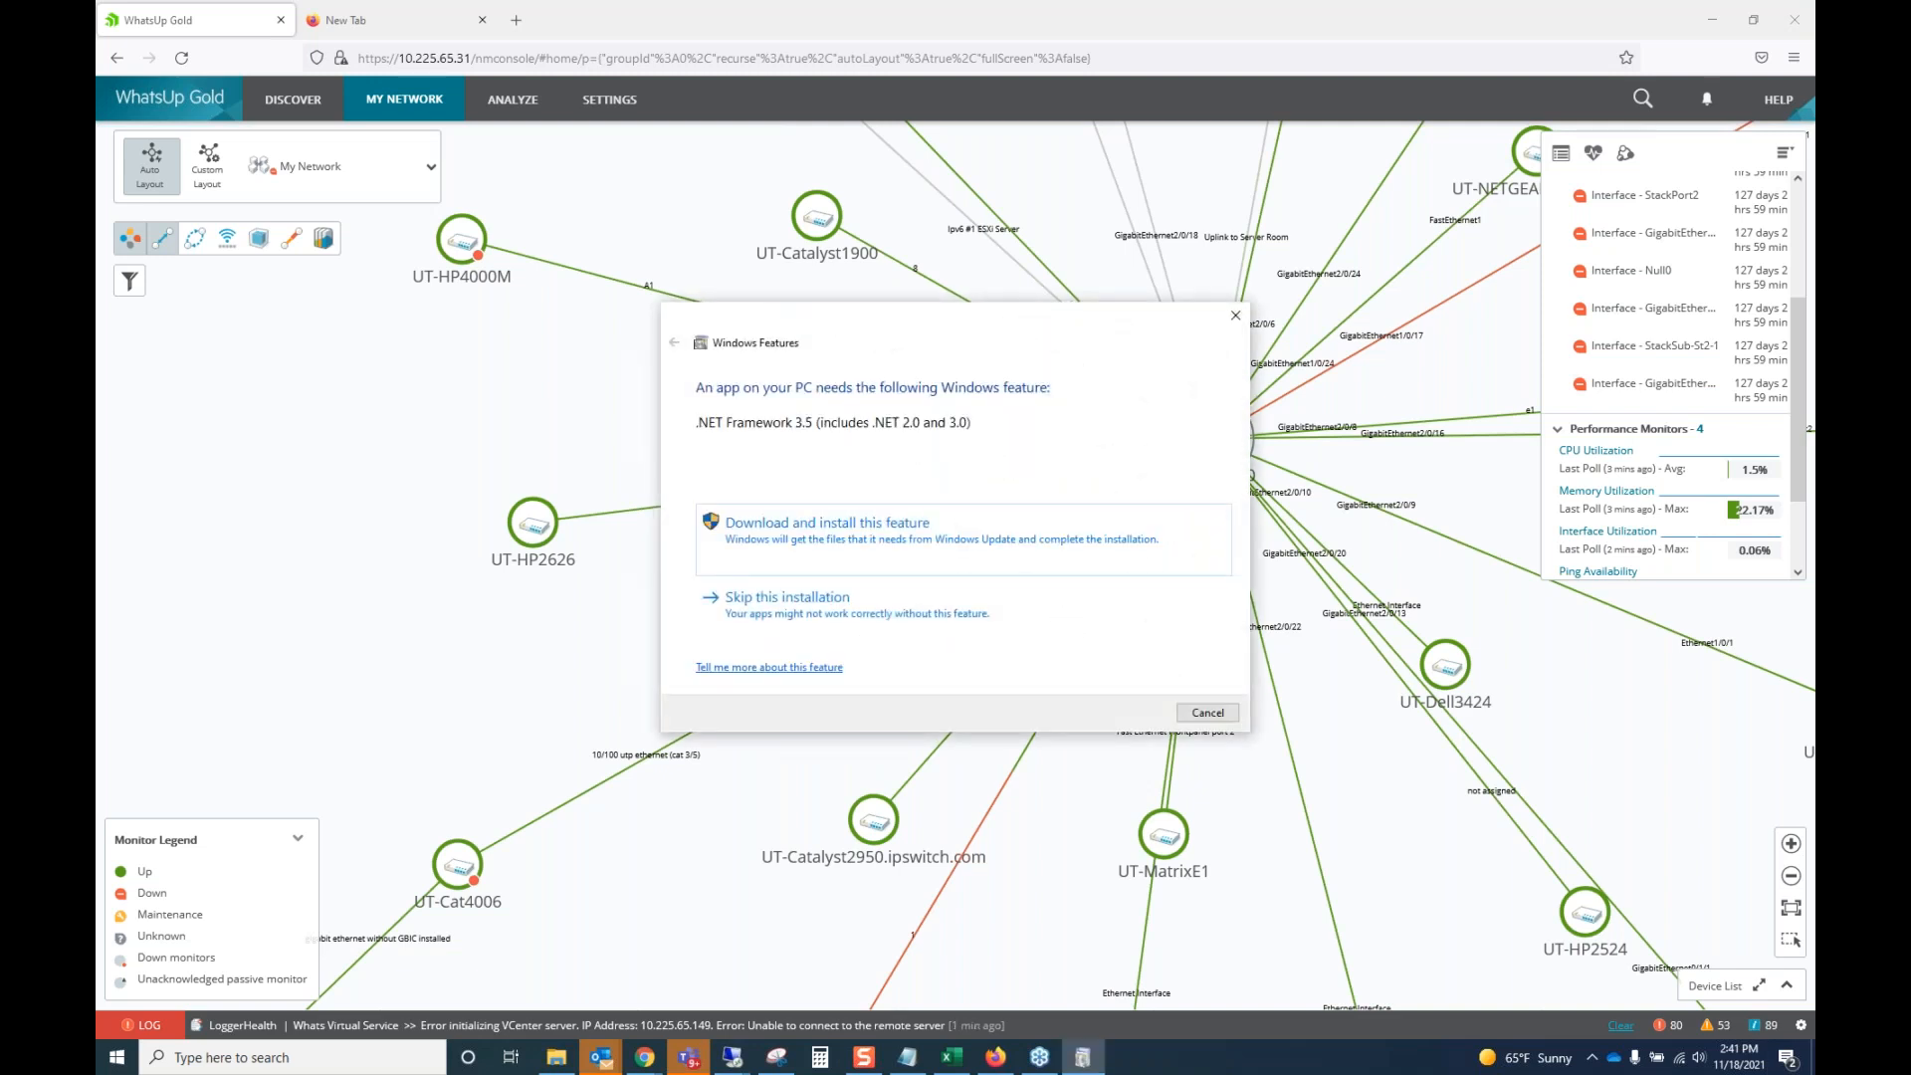
click(1057, 595)
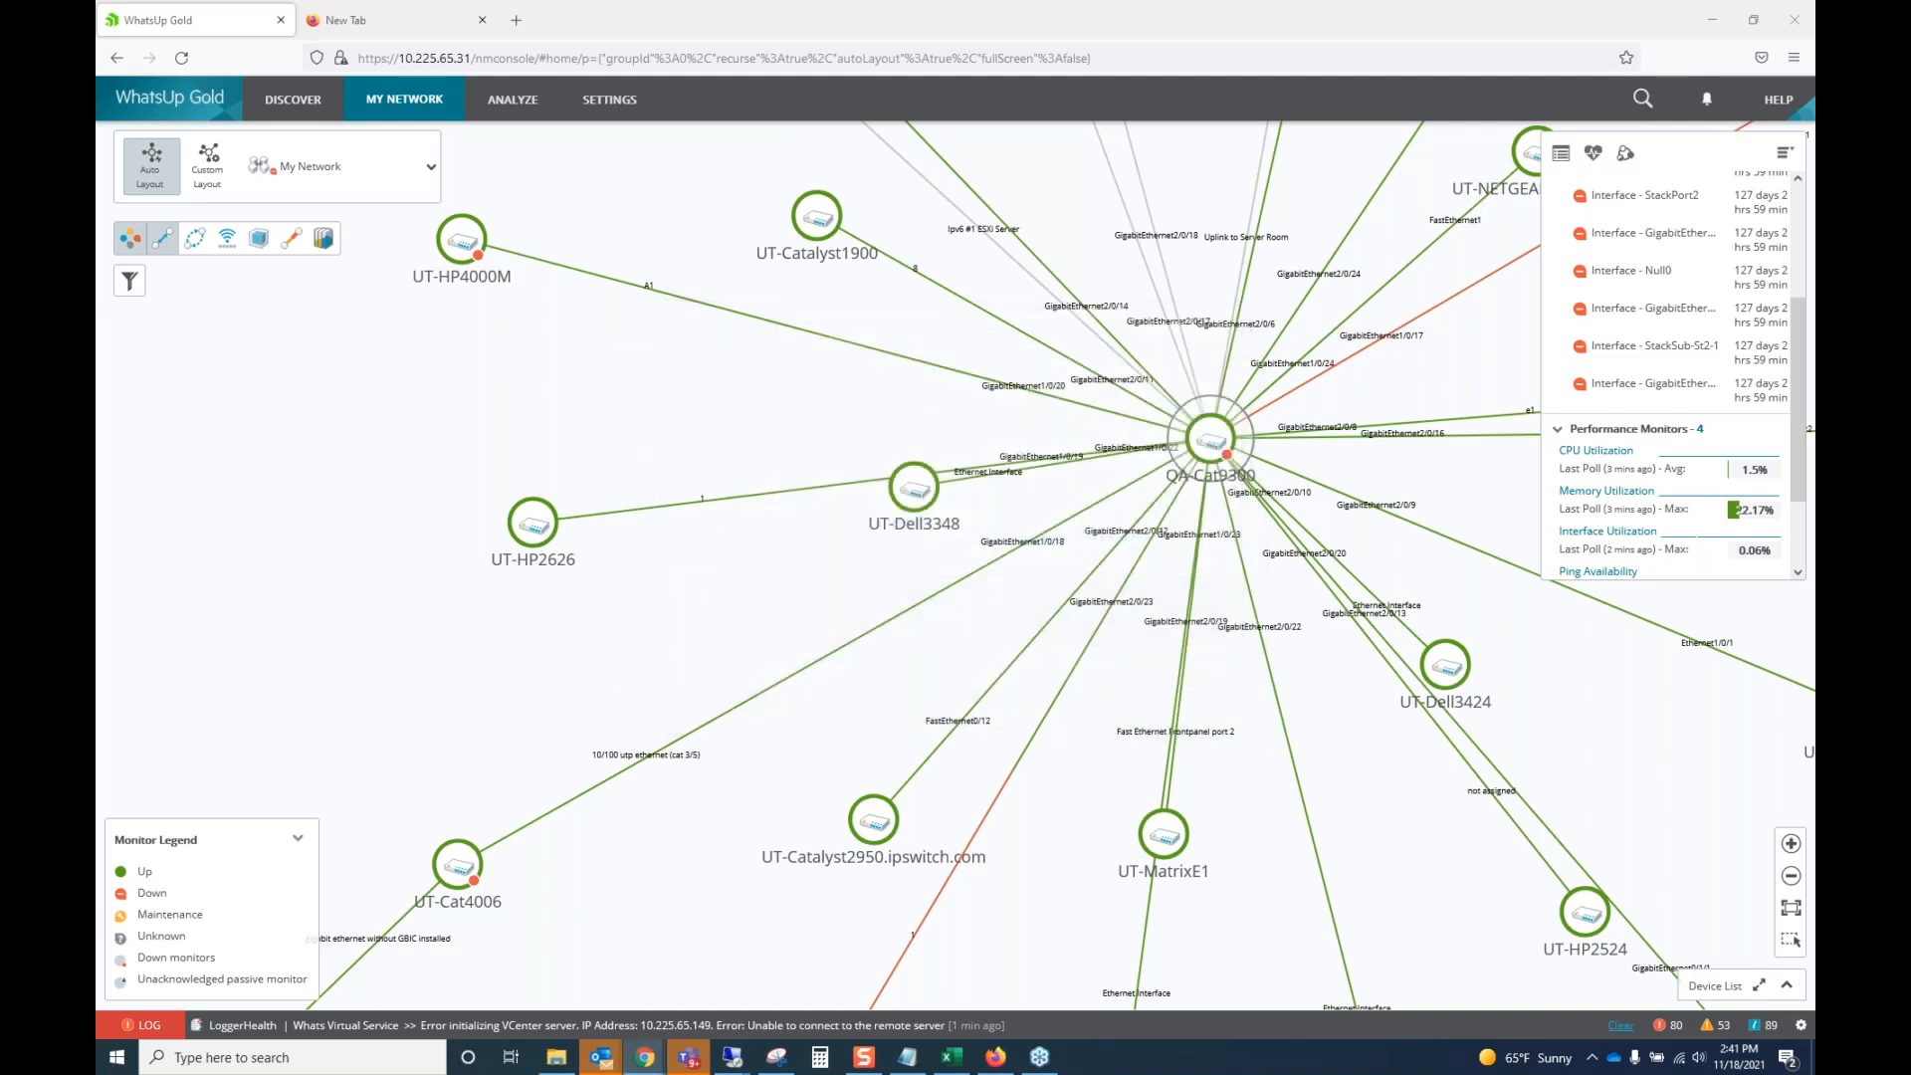